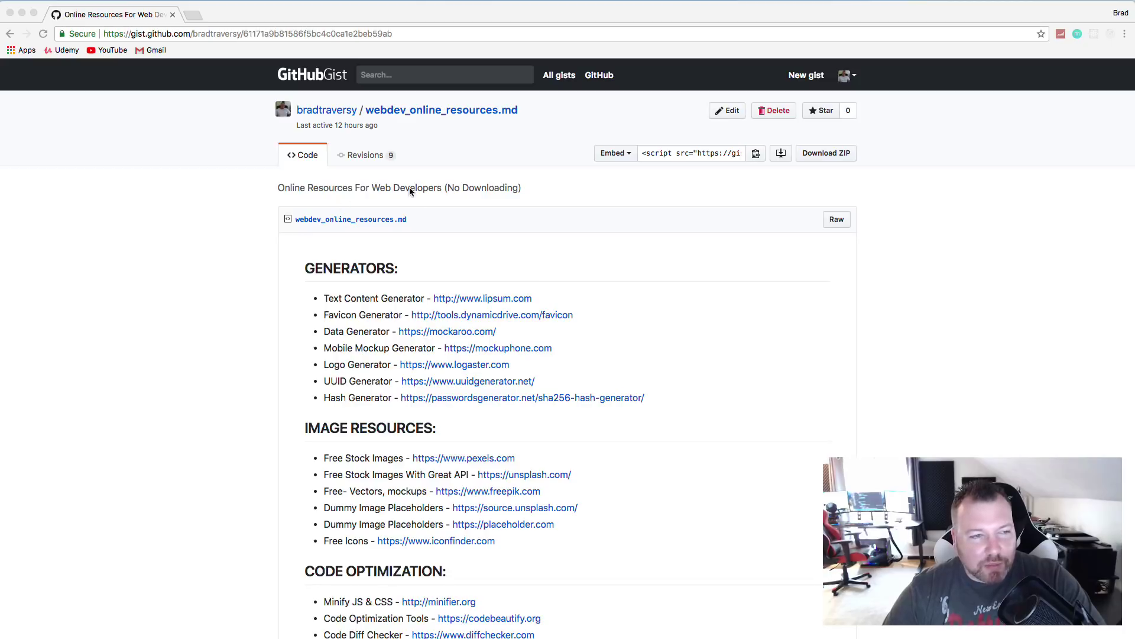
Scroll through the resources gist and bring up the context menu on the lipsum.com link
scroll(282, 191, down, 15)
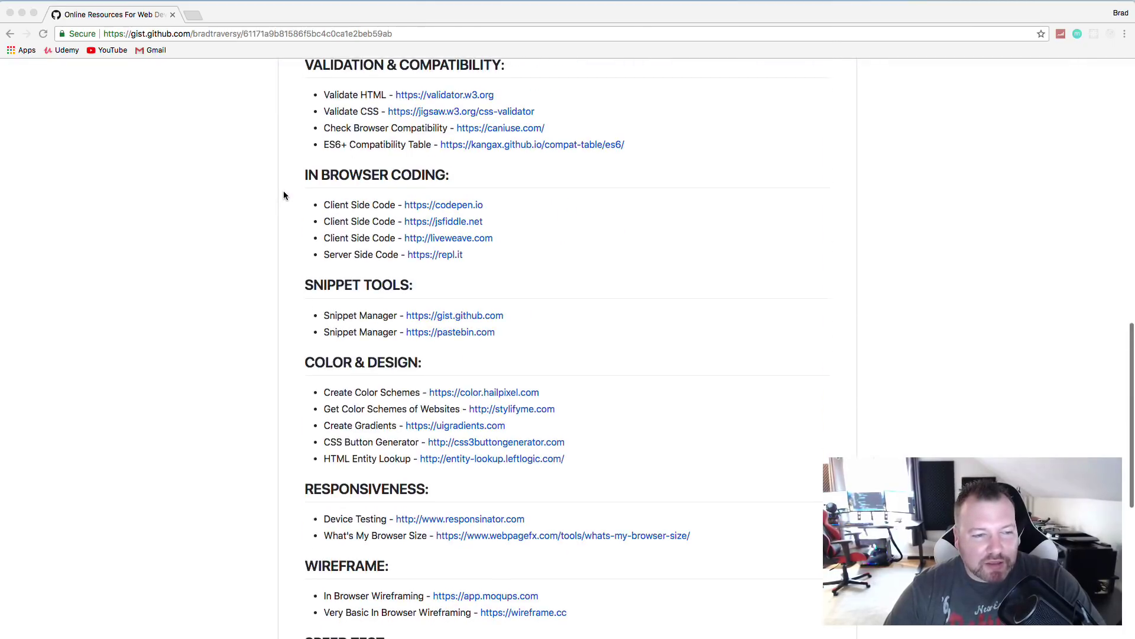
scroll(283, 195, up, 12)
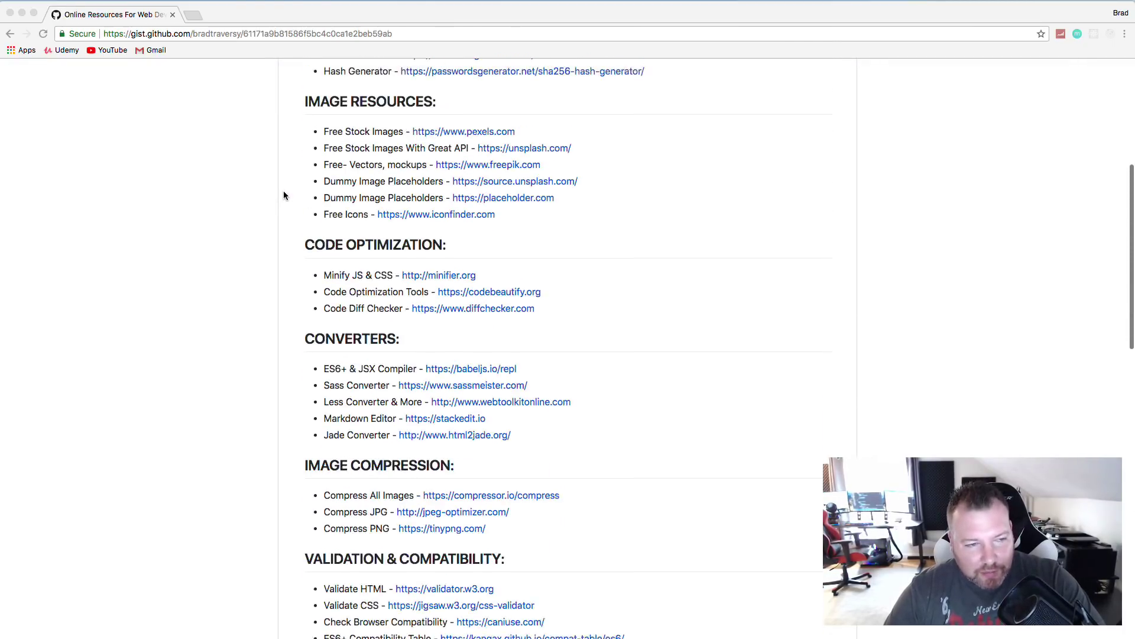
scroll(284, 195, up, 5)
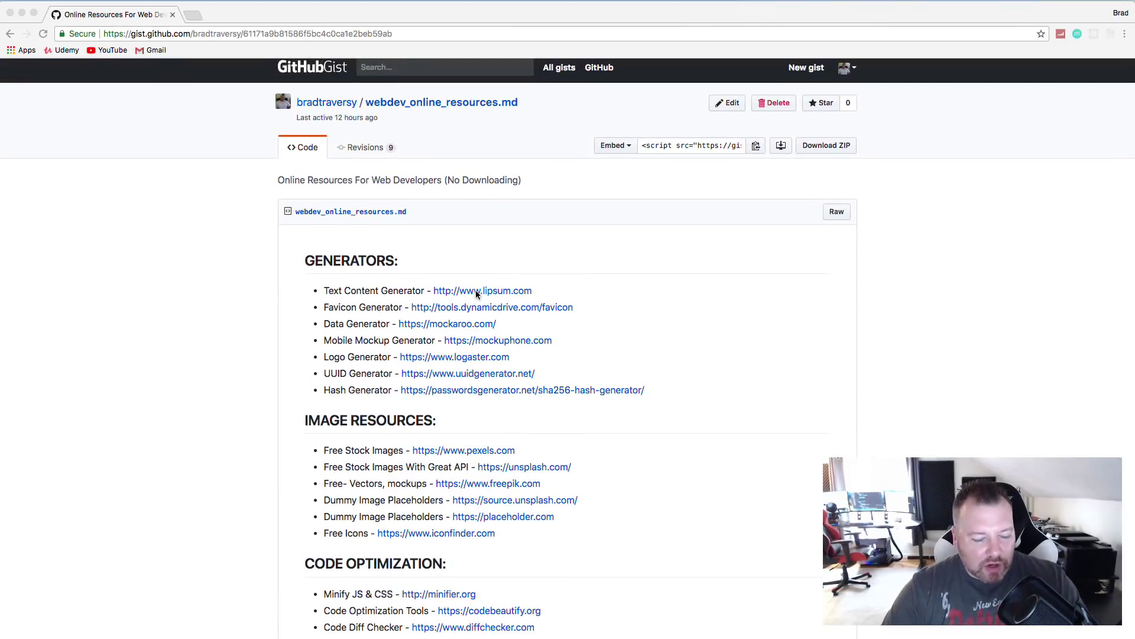
right_click(485, 292)
Open the lipsum.com link in a new tab and scroll down its page
click(514, 296)
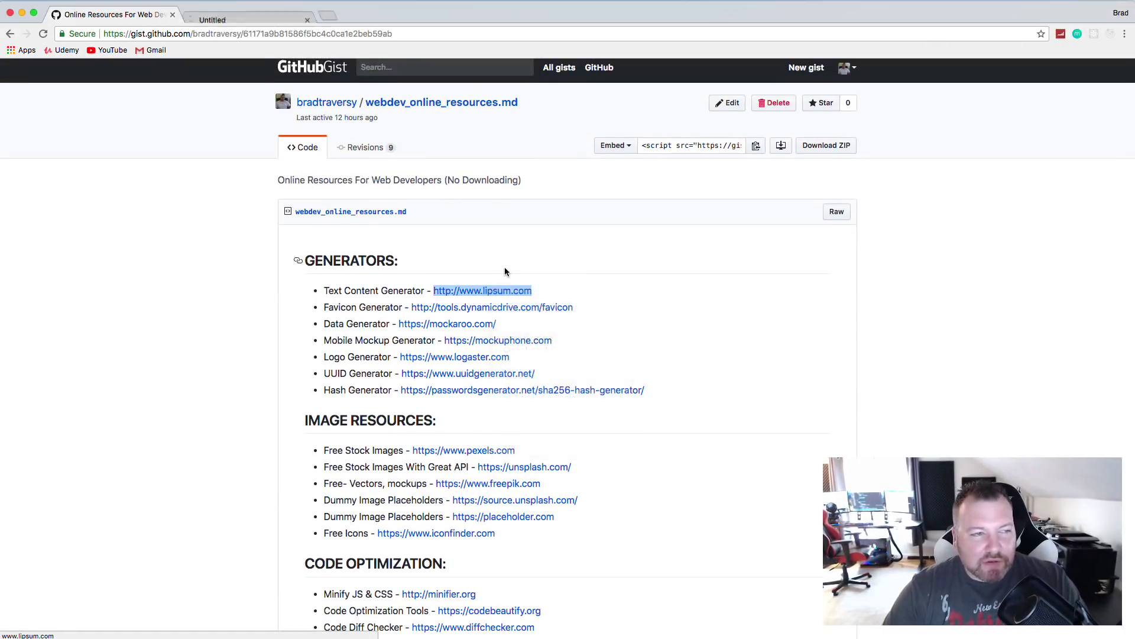
click(253, 18)
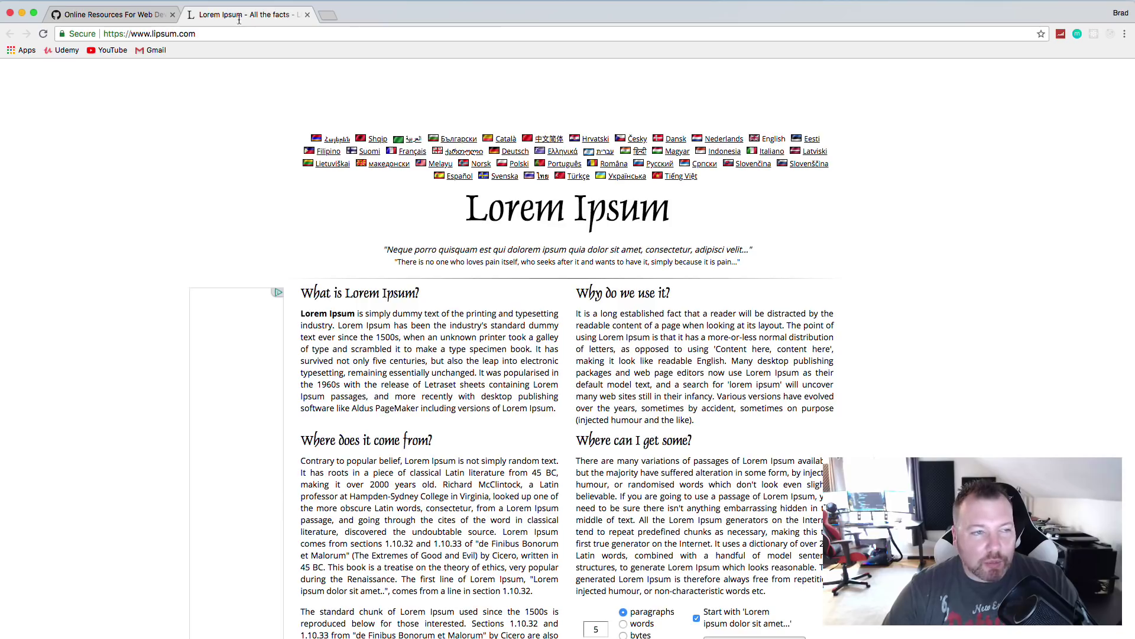
scroll(637, 356, down, 3)
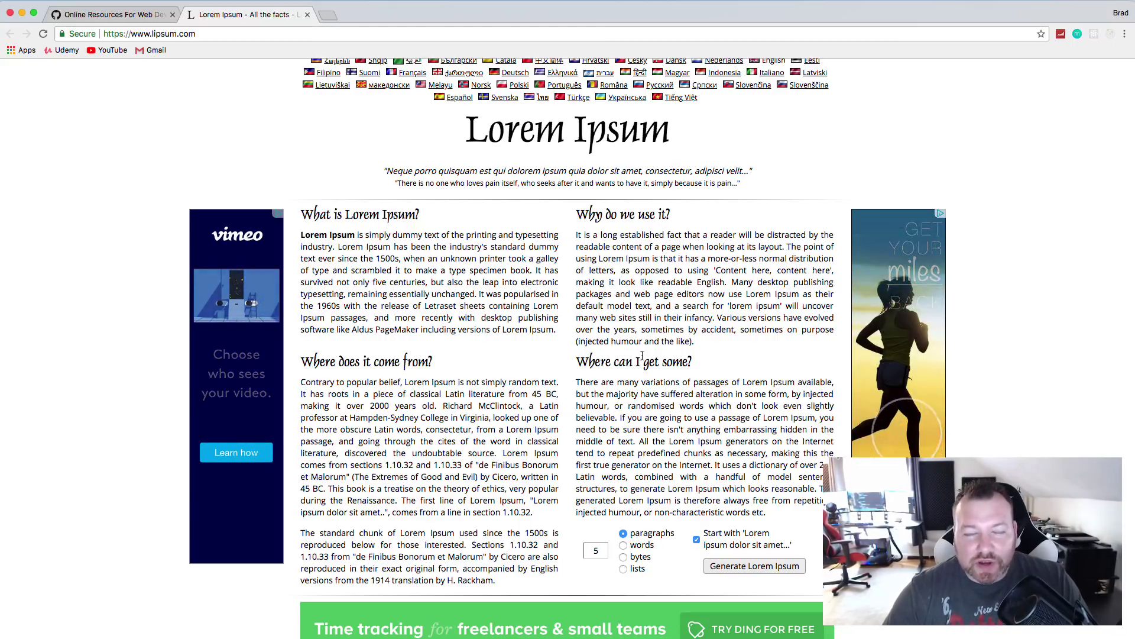
scroll(635, 372, down, 3)
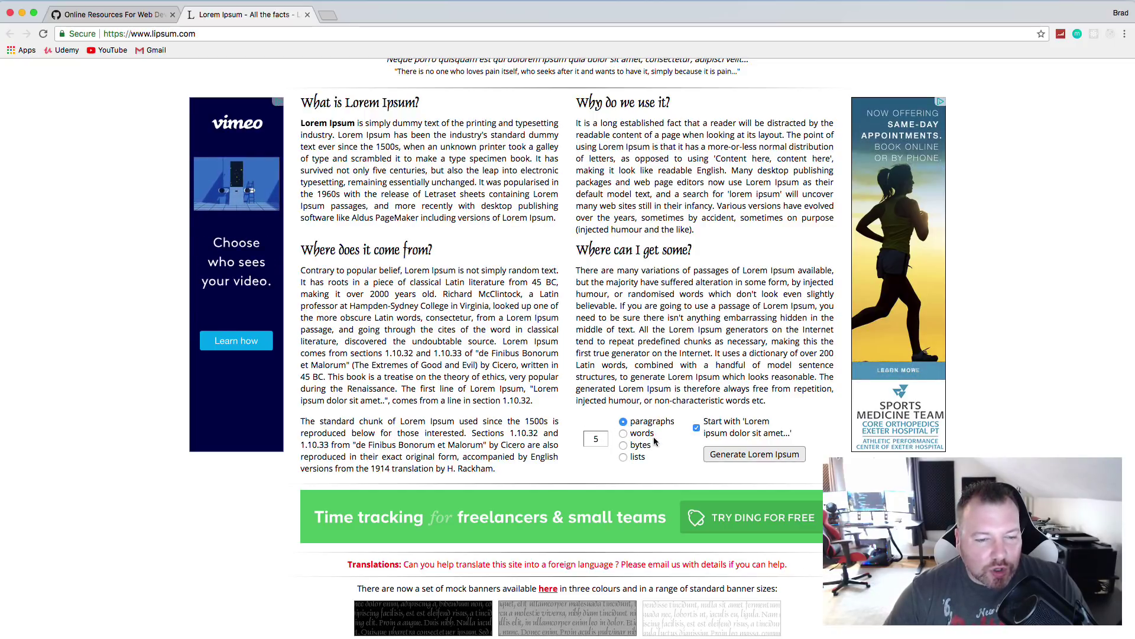
Generate five Lorem Ipsum paragraphs, select them, and close the lipsum.com tab
click(758, 456)
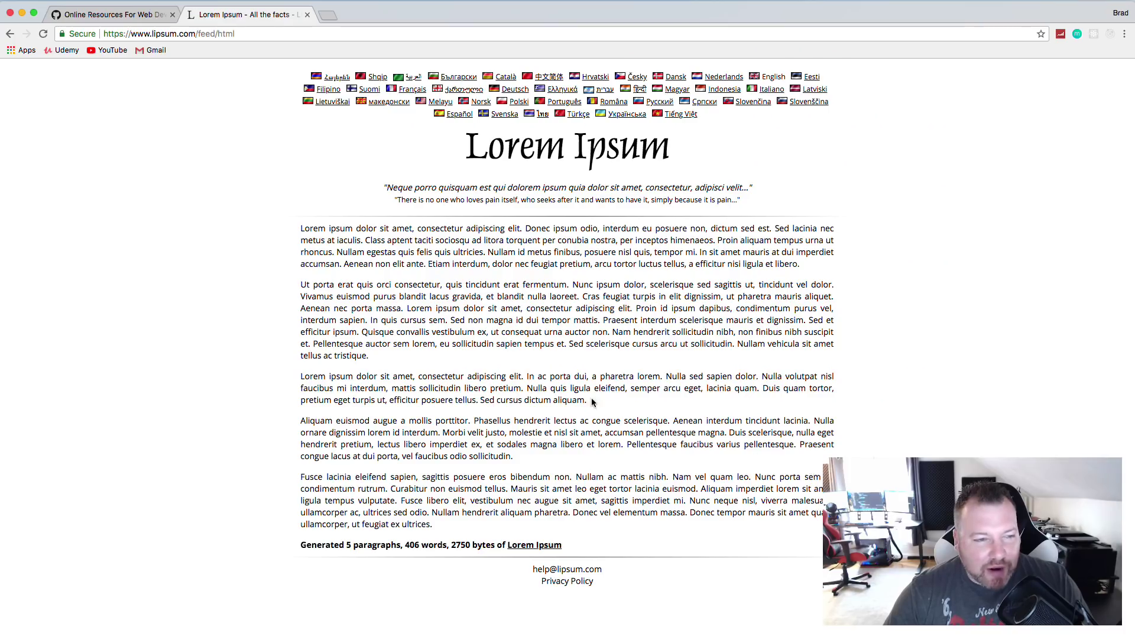
drag(301, 228, 432, 523)
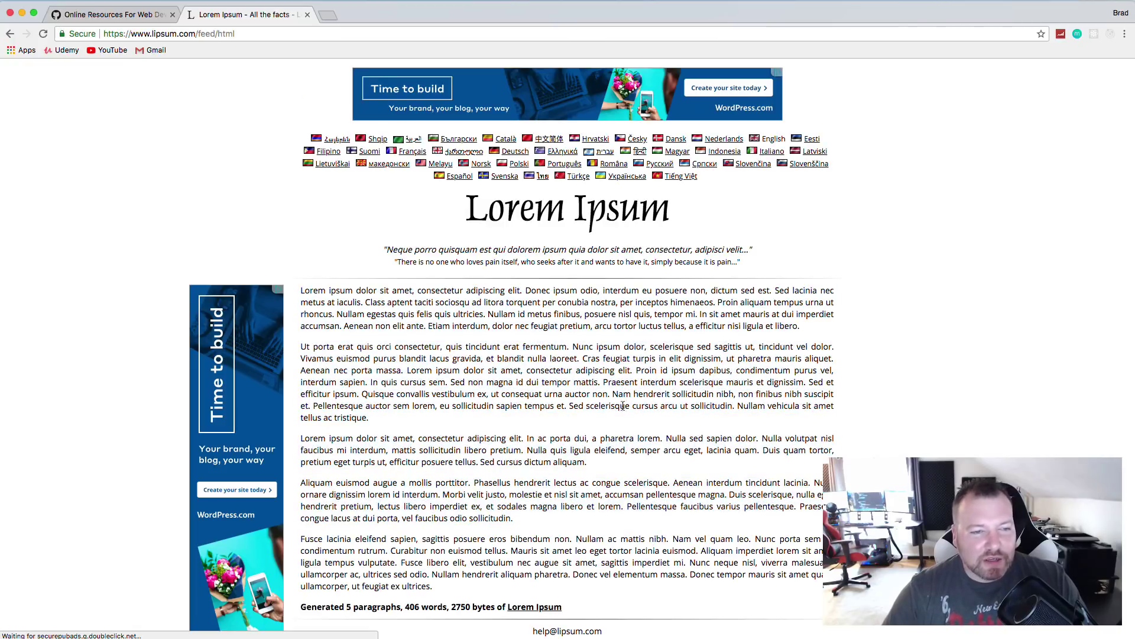
click(307, 15)
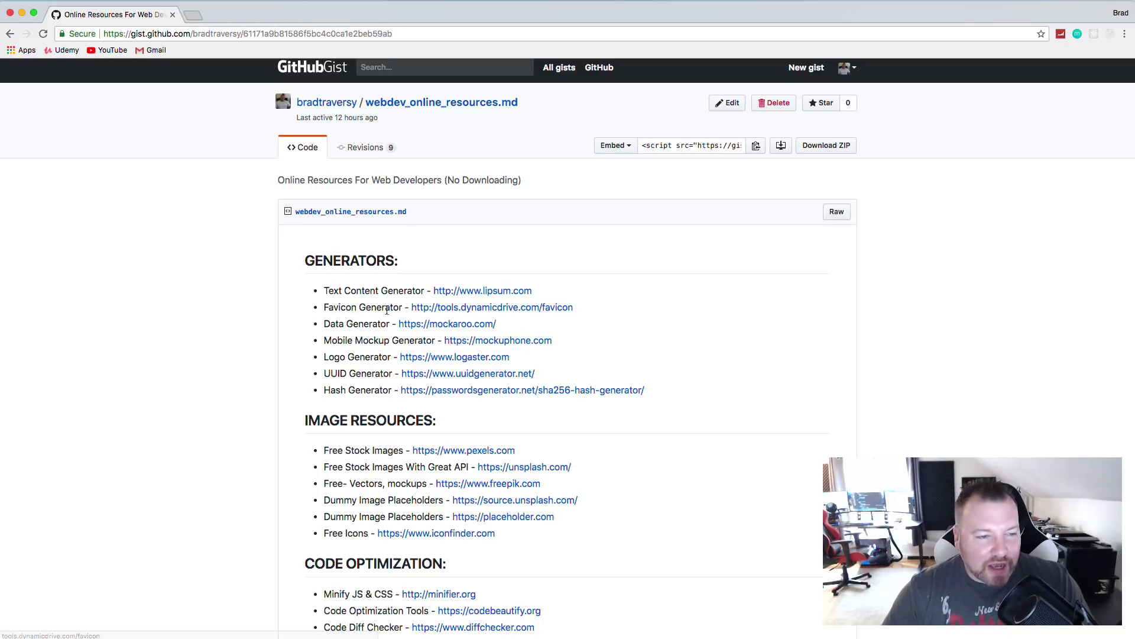
Open the FavIcon Generator in a new tab and create a favicon from logo_only.png
right_click(430, 312)
click(446, 313)
click(249, 14)
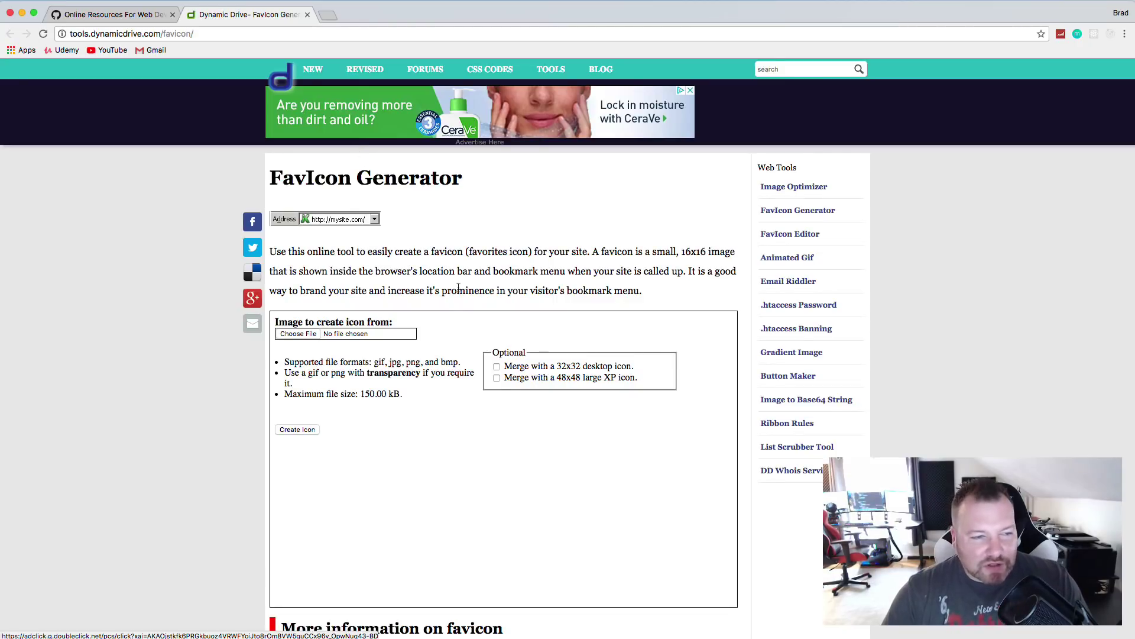
scroll(288, 289, down, 2)
click(298, 279)
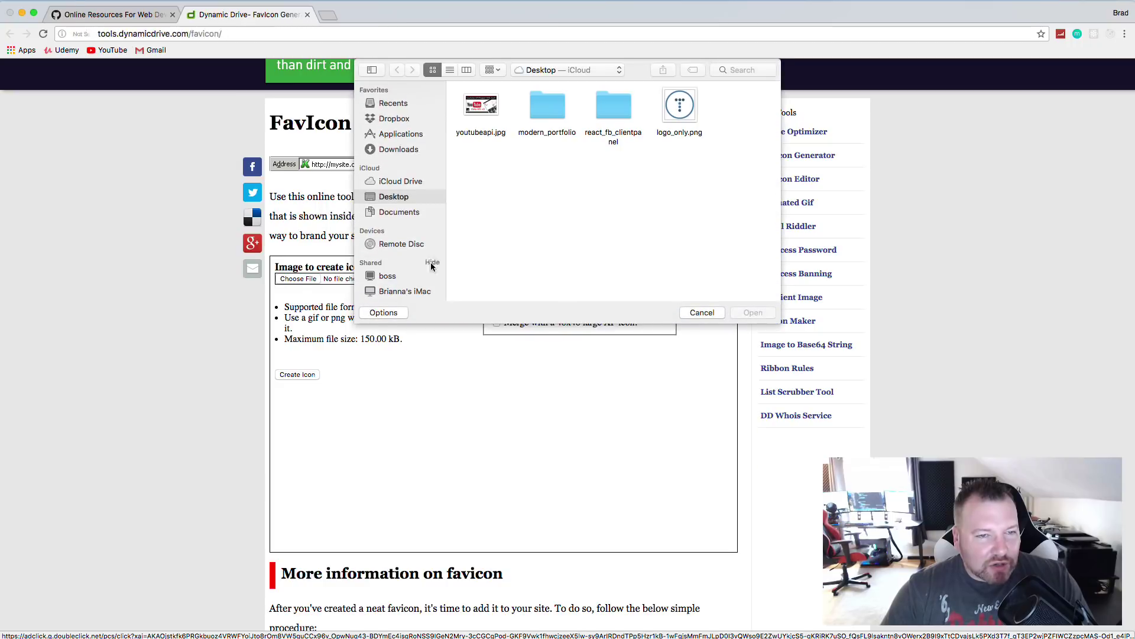
double_click(685, 111)
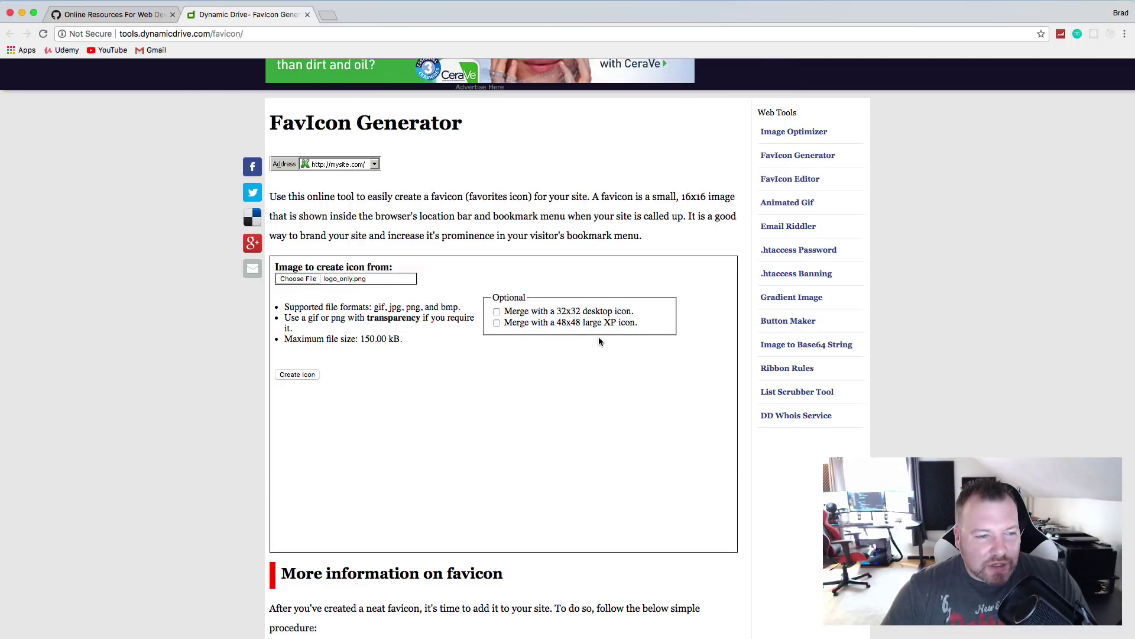
click(296, 375)
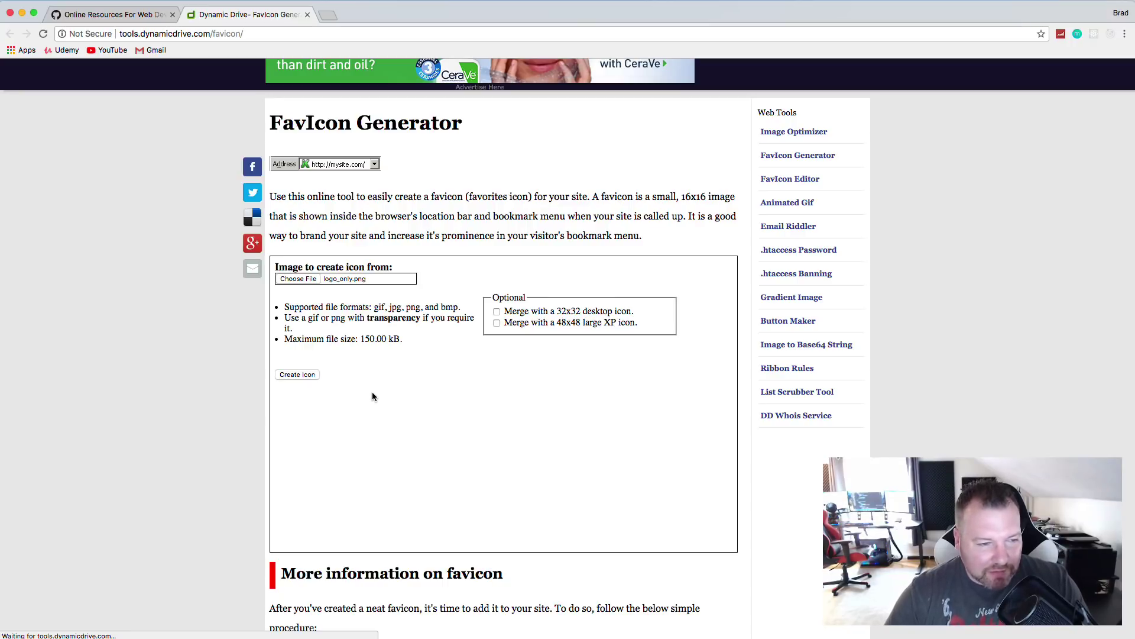
Select the generated favicon link code line, then close the FavIcon Generator tab
scroll(358, 388, down, 2)
scroll(359, 389, down, 4)
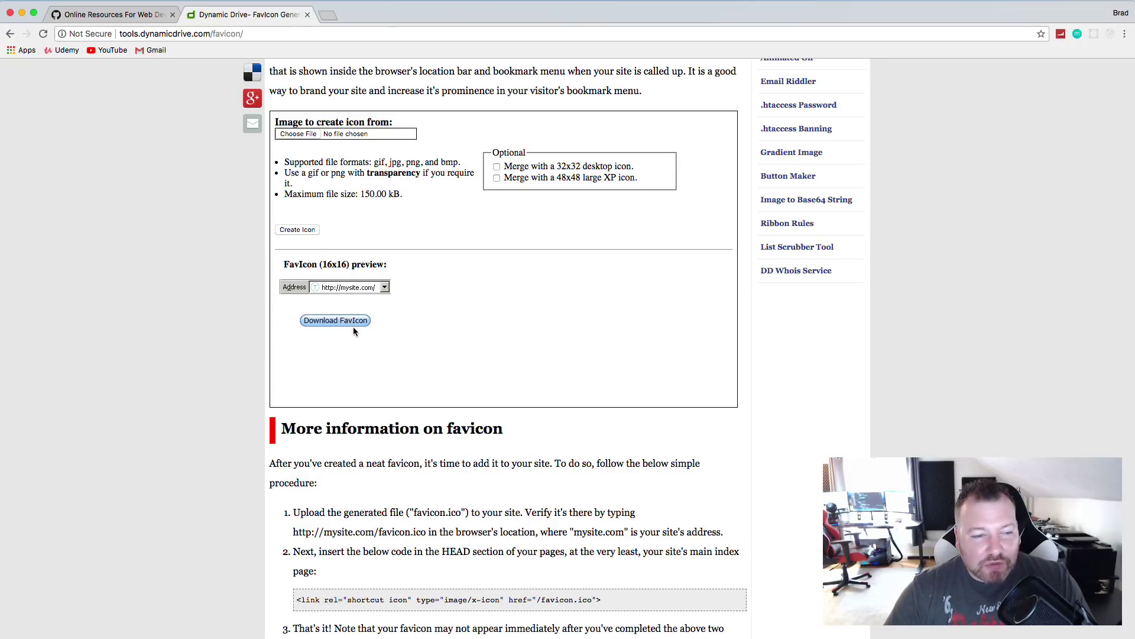
scroll(339, 332, down, 5)
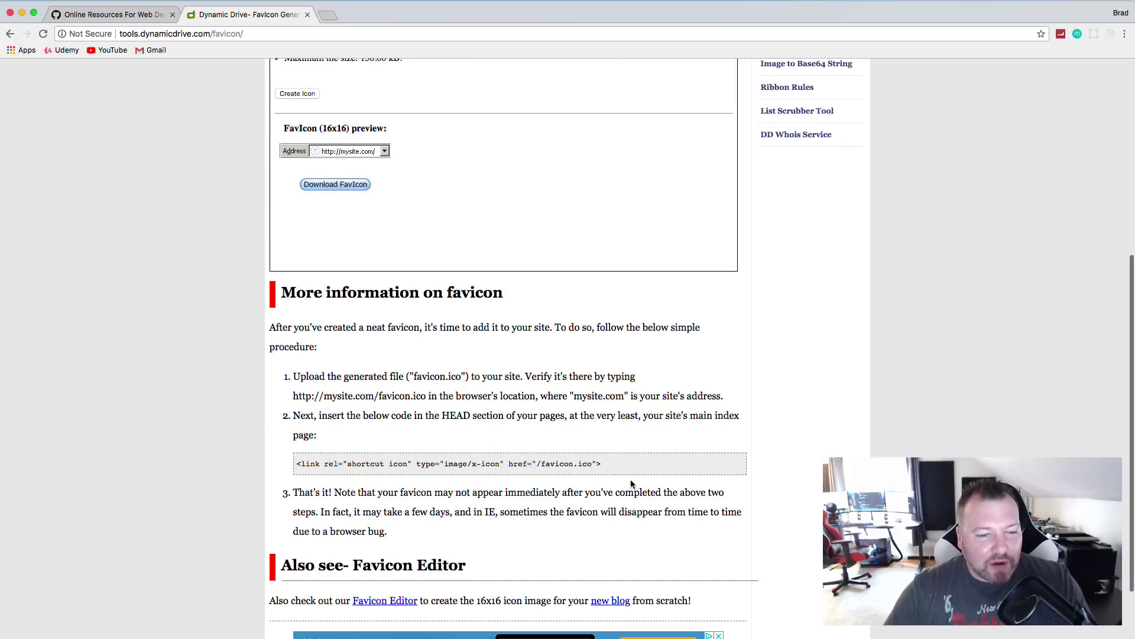
drag(601, 463, 296, 463)
scroll(421, 463, up, 1)
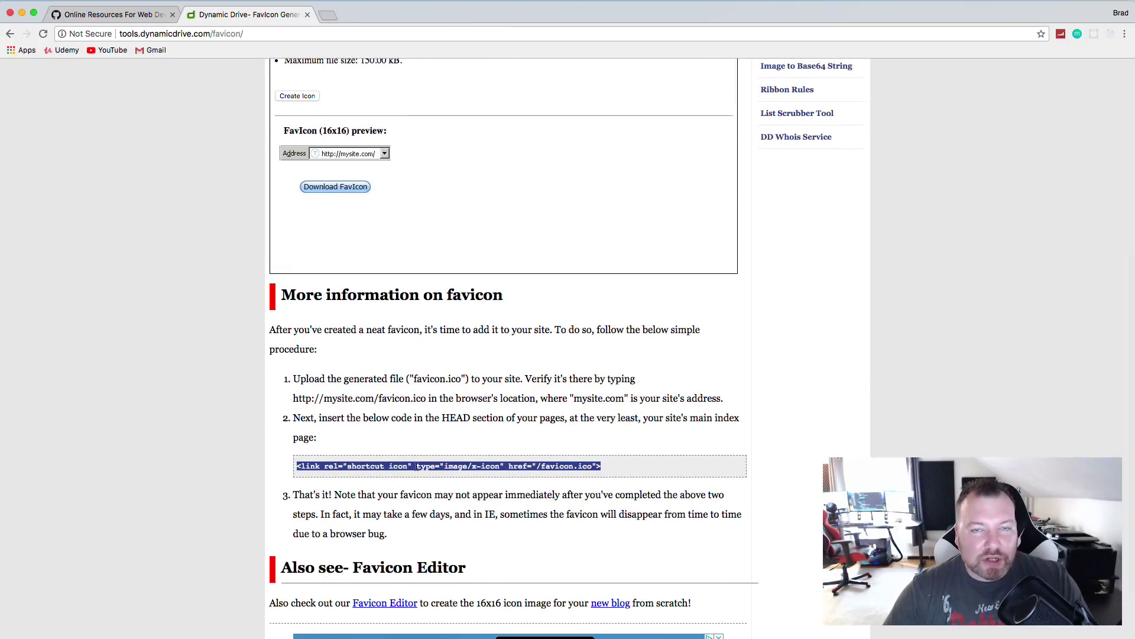
click(308, 14)
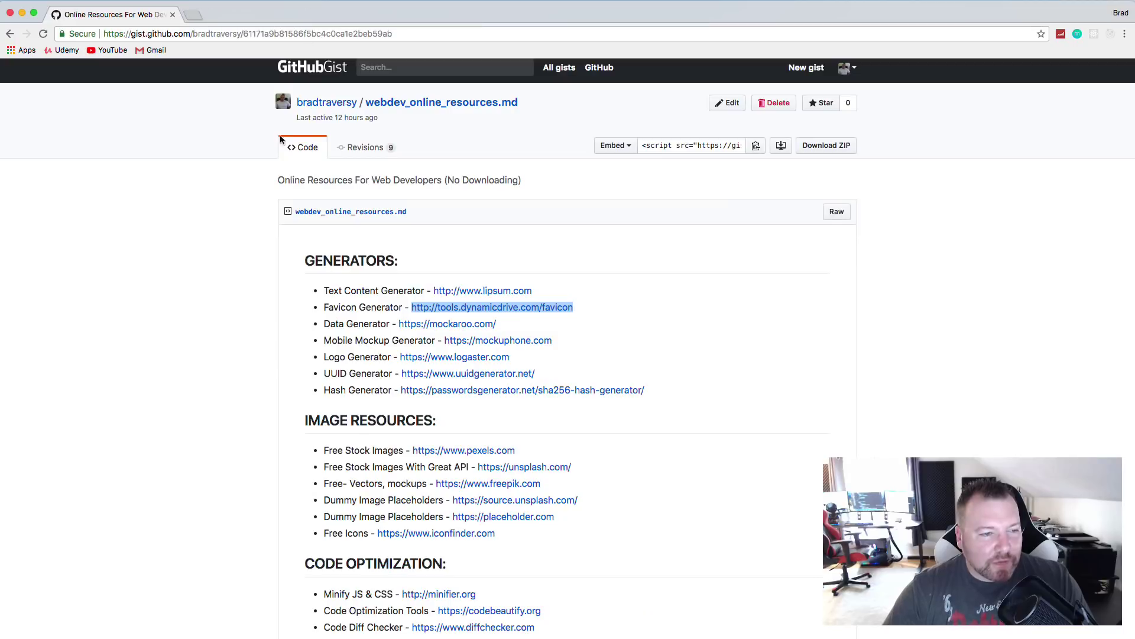
Open the mockaroo.com link in a new tab
right_click(440, 325)
click(473, 330)
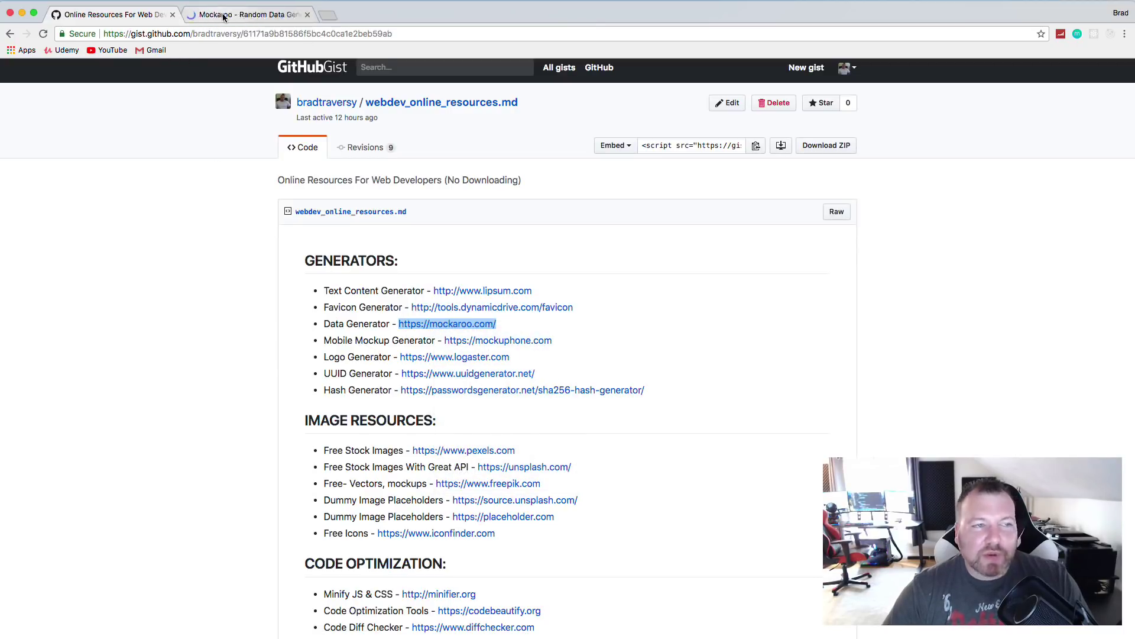
click(206, 21)
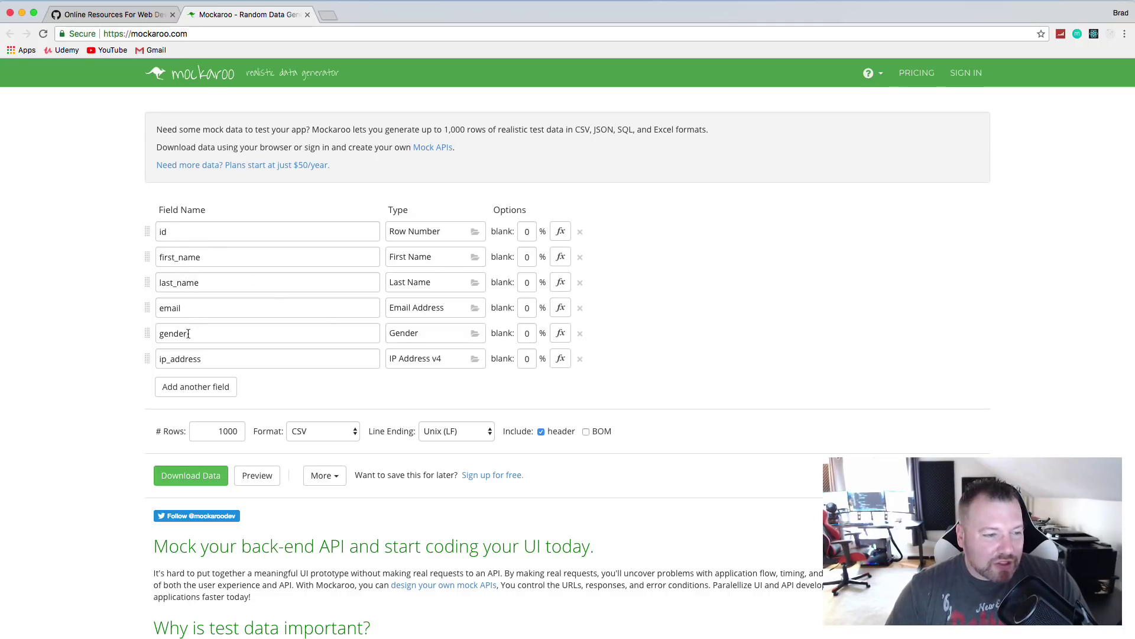
Add a seventh schema field named credit_card with type Credit Card #
click(226, 386)
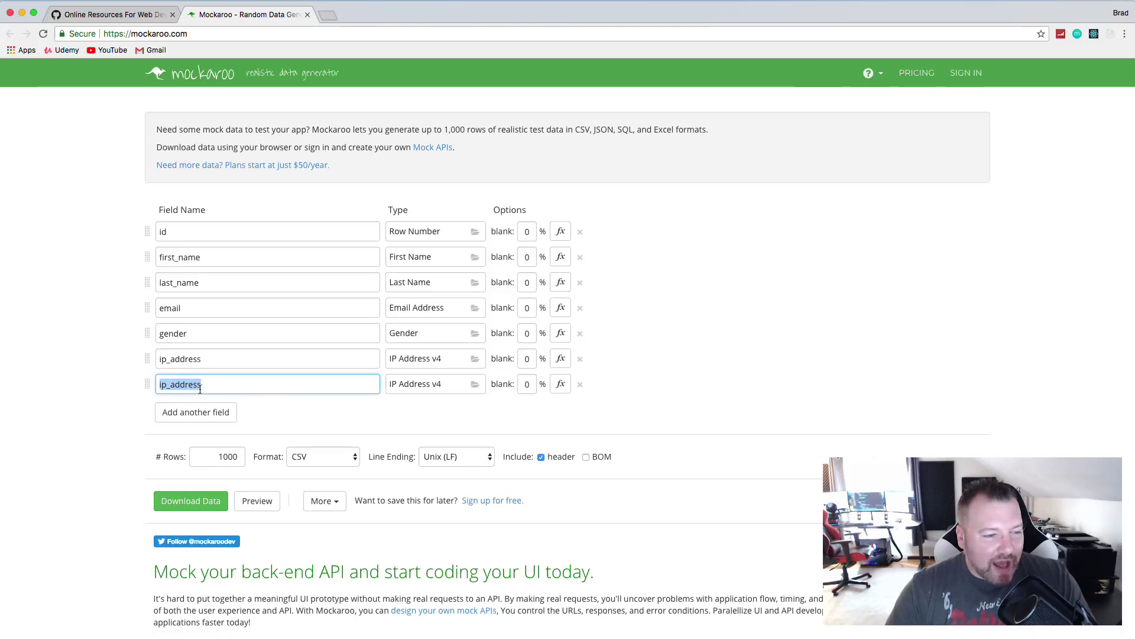
text(crea)
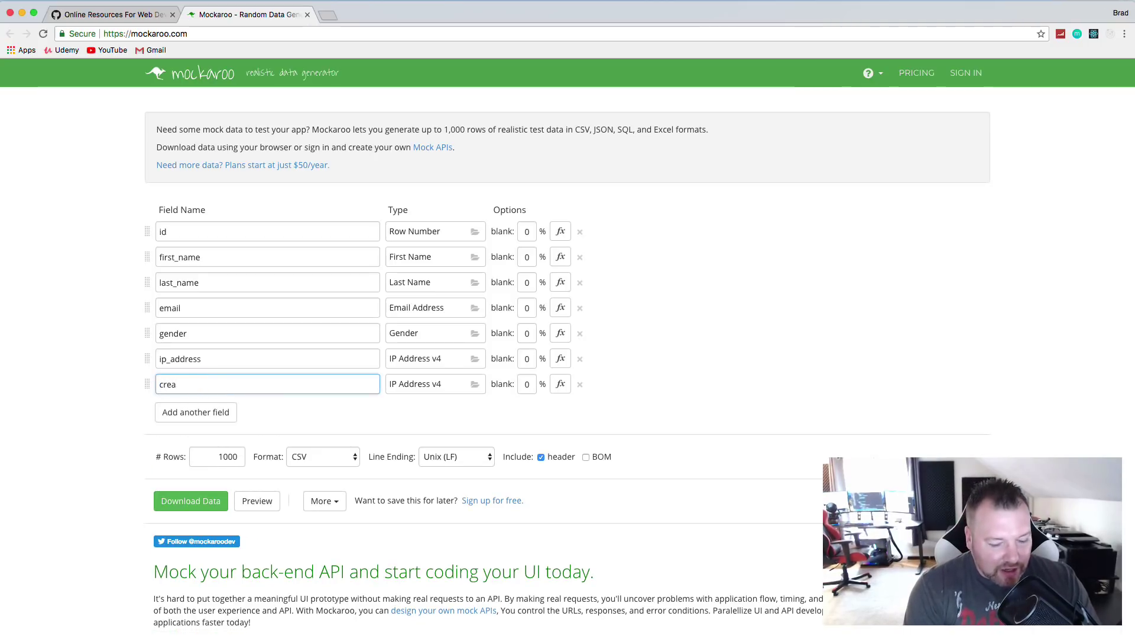
key(BackSpace)
text(dit_card)
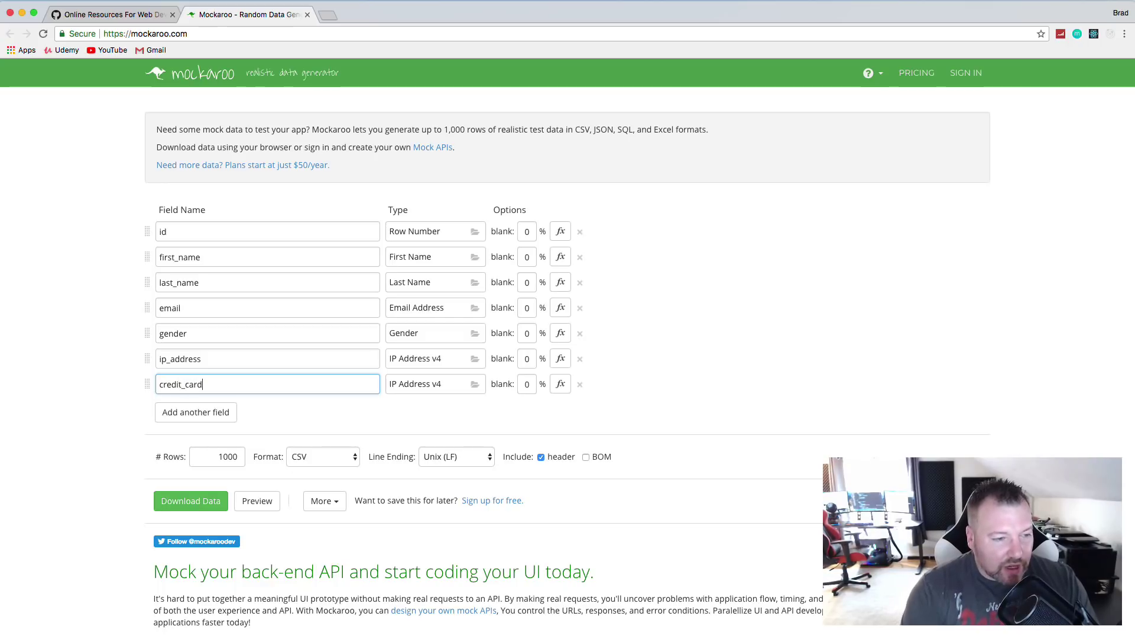
click(436, 386)
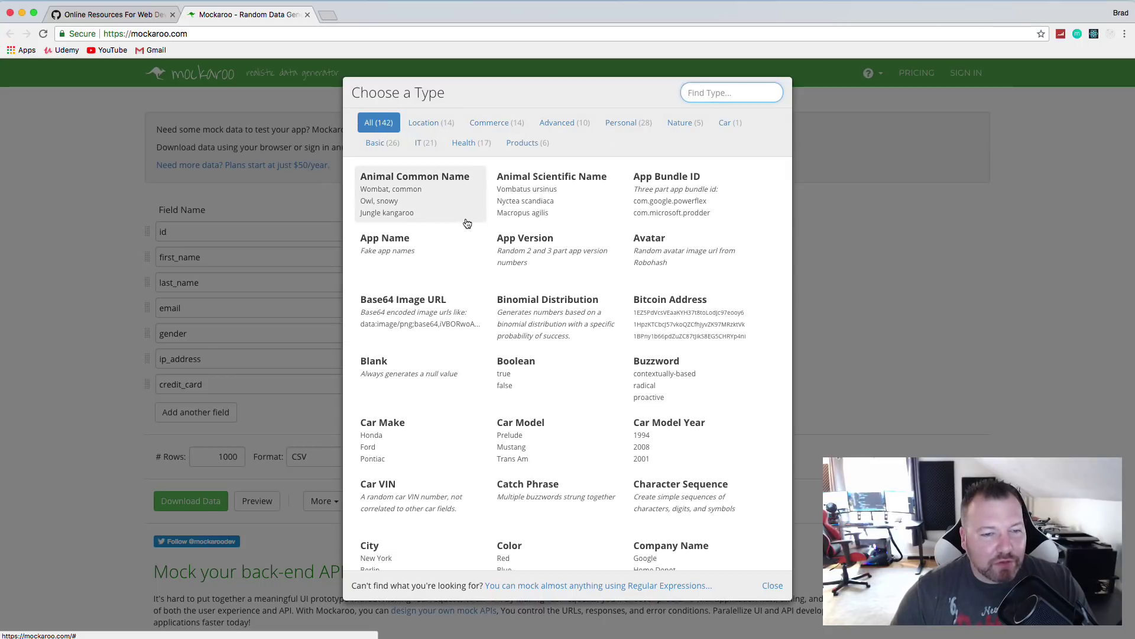
scroll(466, 223, down, 3)
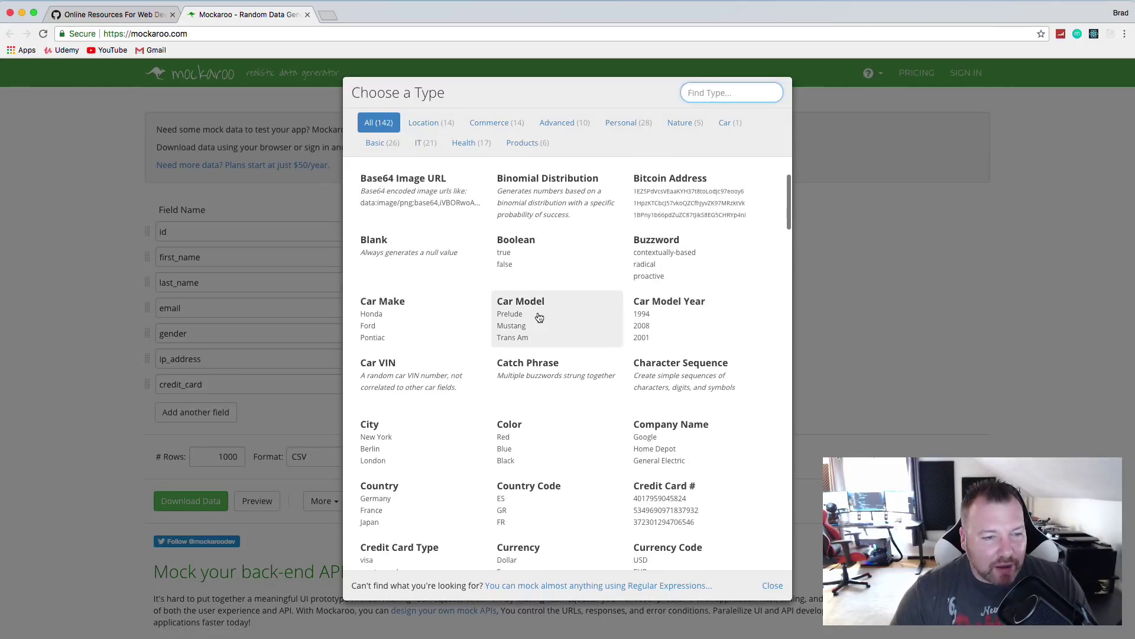
scroll(547, 310, down, 2)
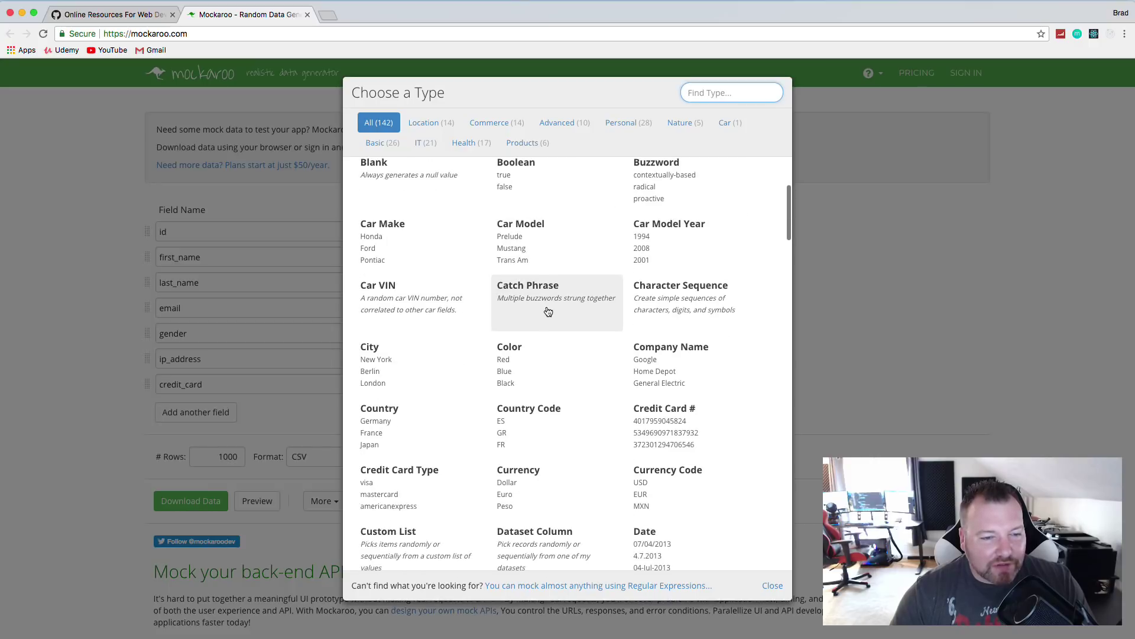
click(662, 416)
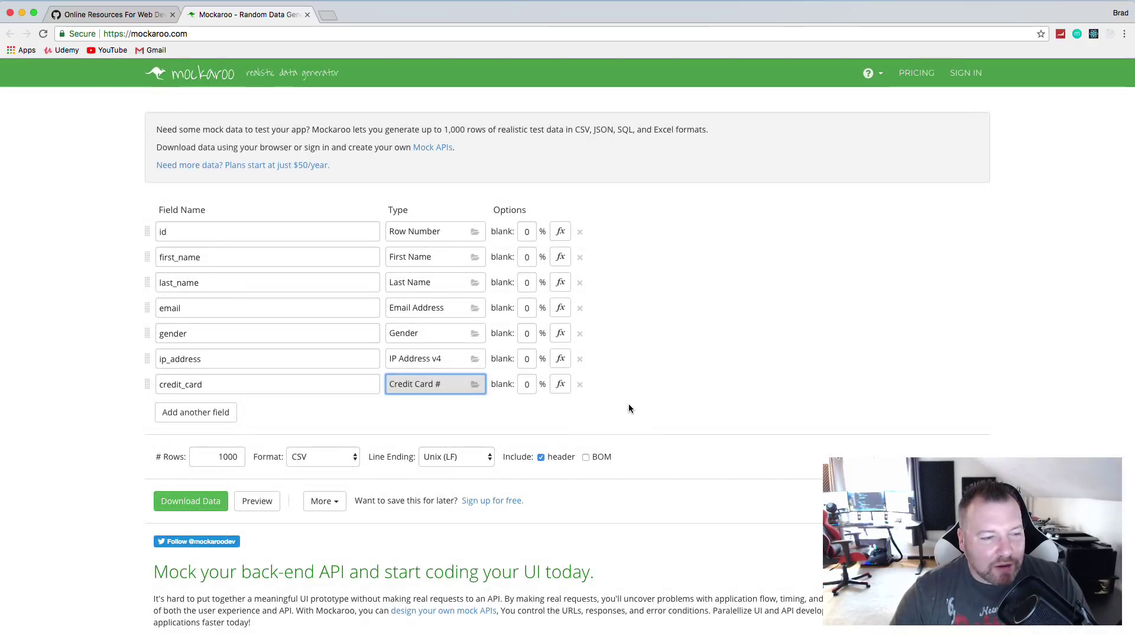
scroll(257, 390, down, 2)
scroll(225, 395, up, 1)
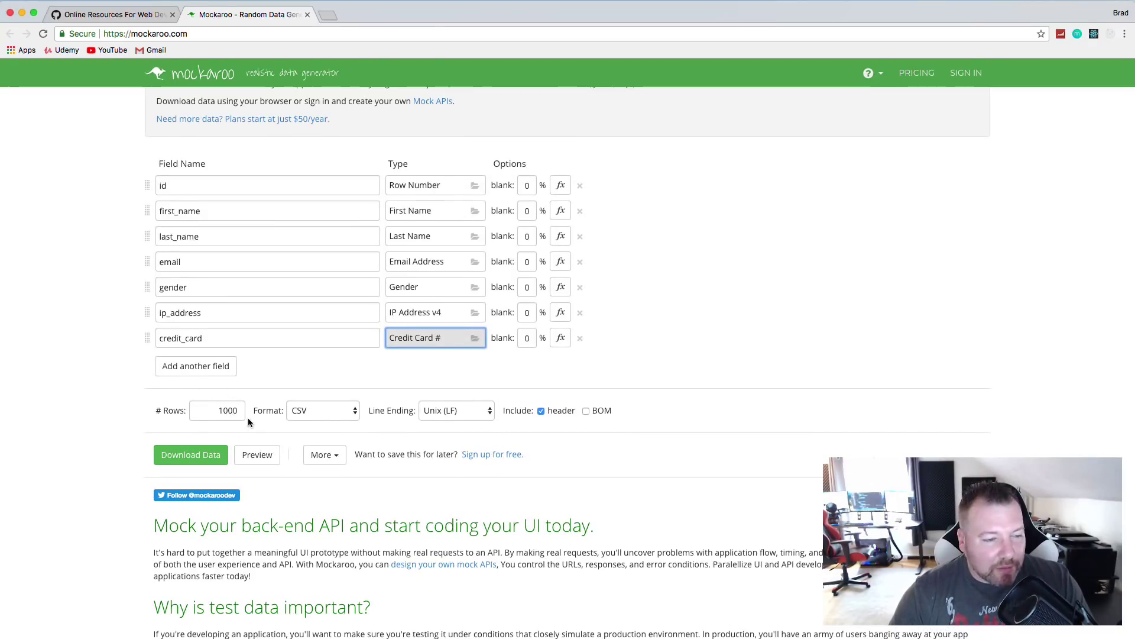
Set Mockaroo's output format to JSON
click(308, 417)
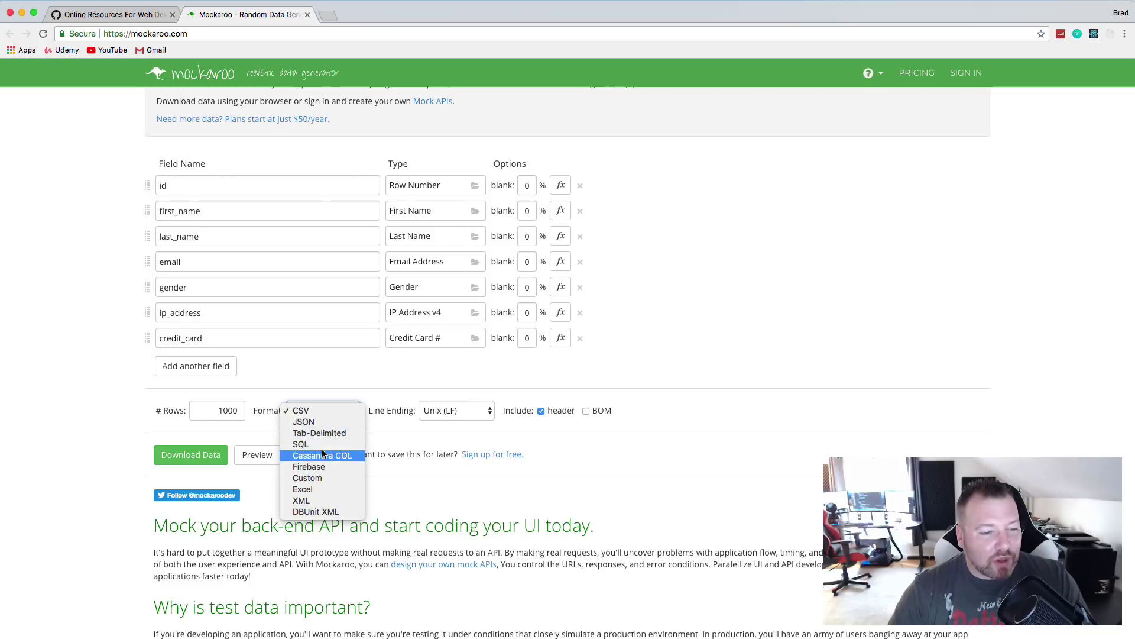
click(335, 423)
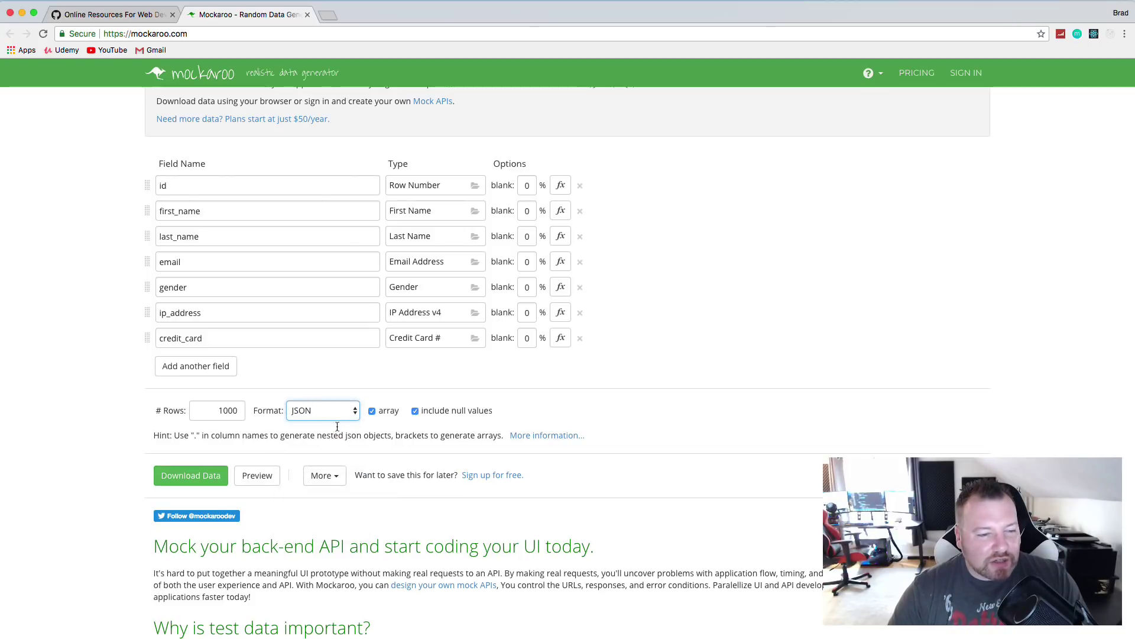
scroll(101, 371, down, 3)
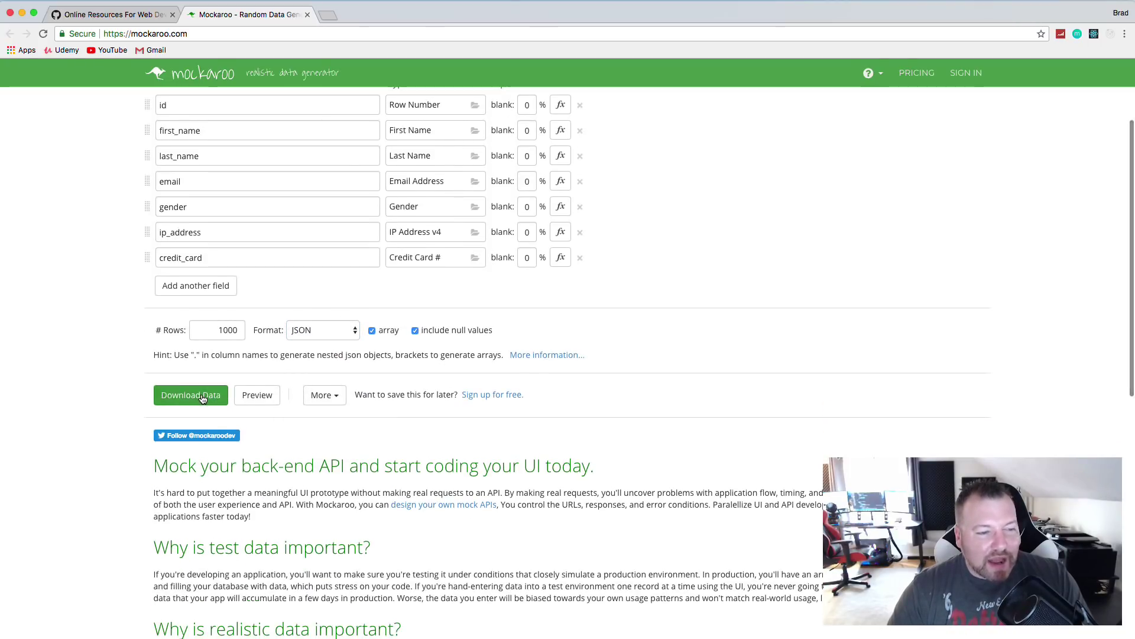
Preview the generated JSON records, scroll through them, and close the preview
click(259, 401)
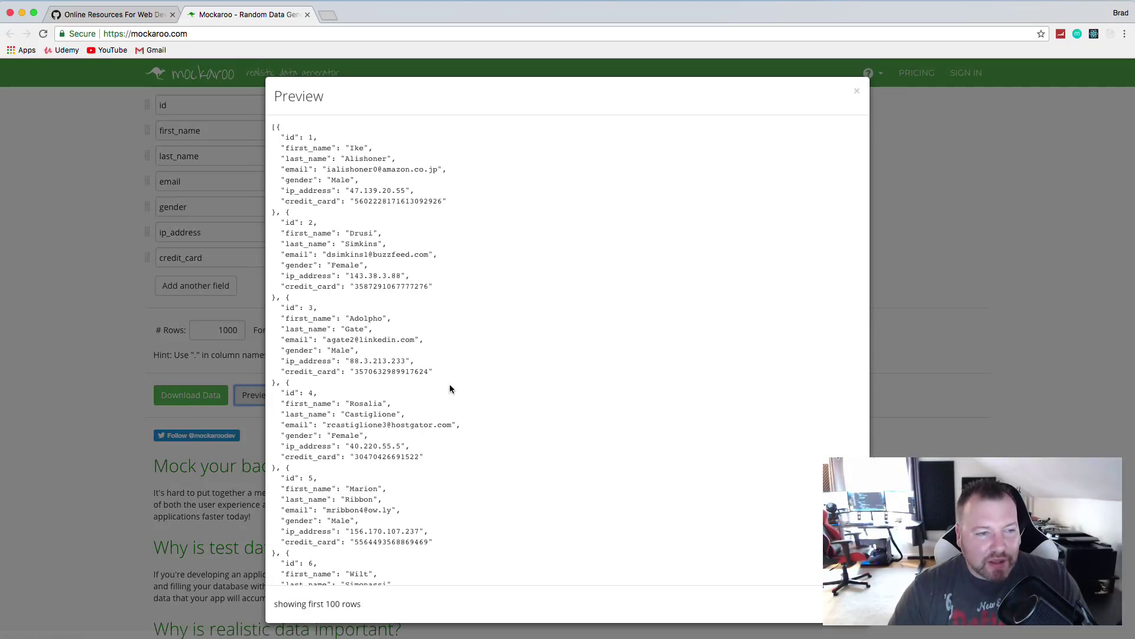
scroll(460, 314, down, 20)
scroll(462, 322, down, 10)
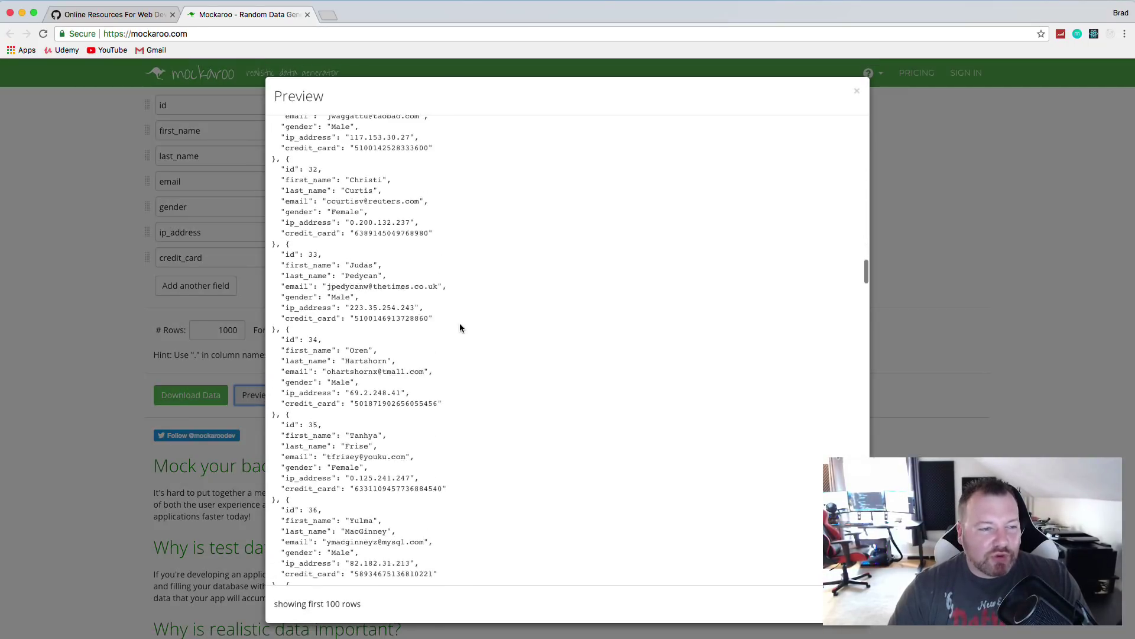
scroll(532, 331, up, 10)
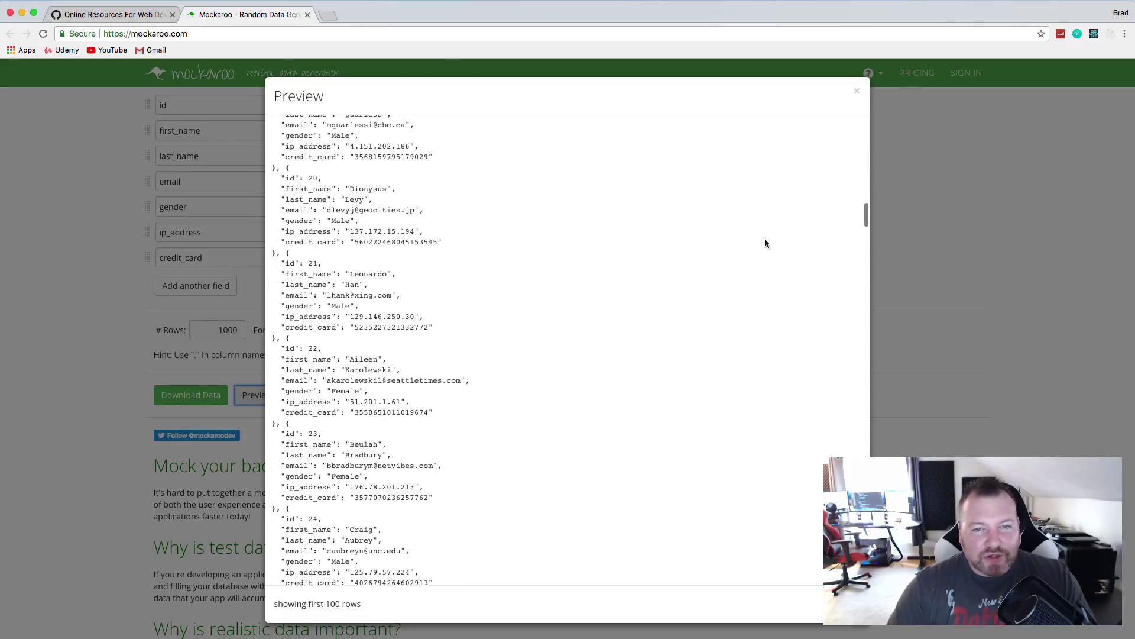
click(859, 94)
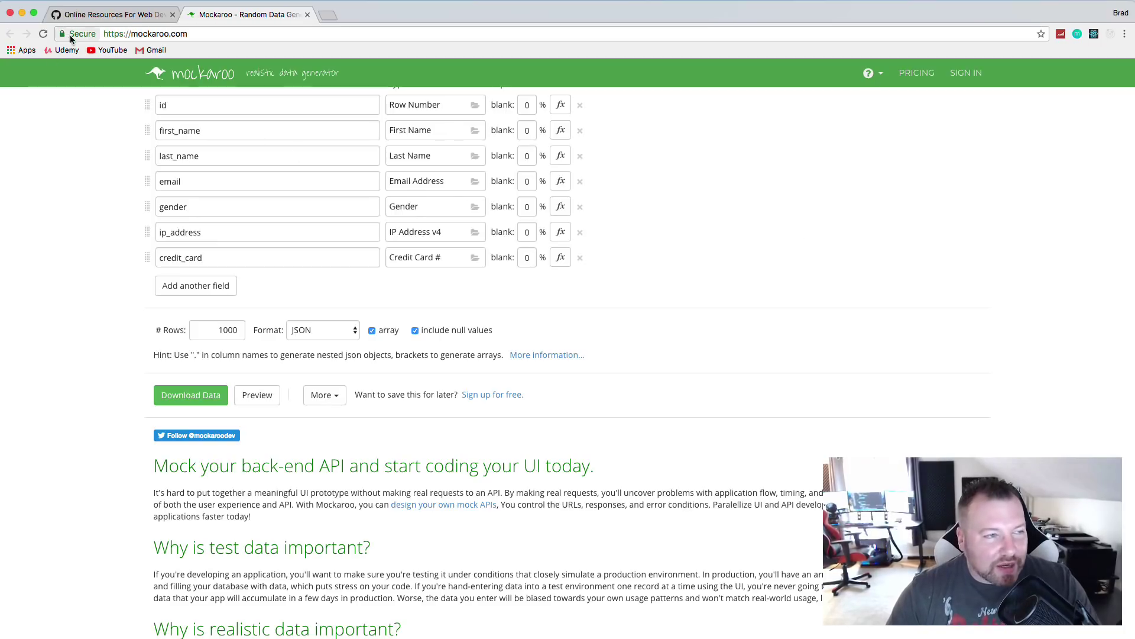
Close the Mockaroo tab and open mockuphone.com in a new tab
click(116, 15)
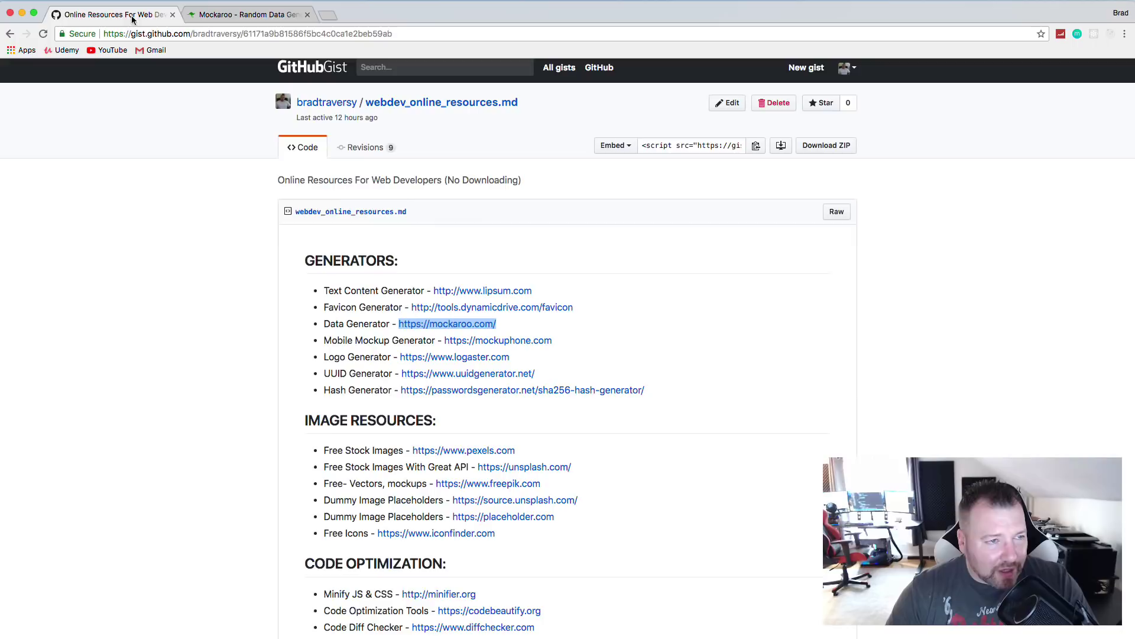
click(308, 15)
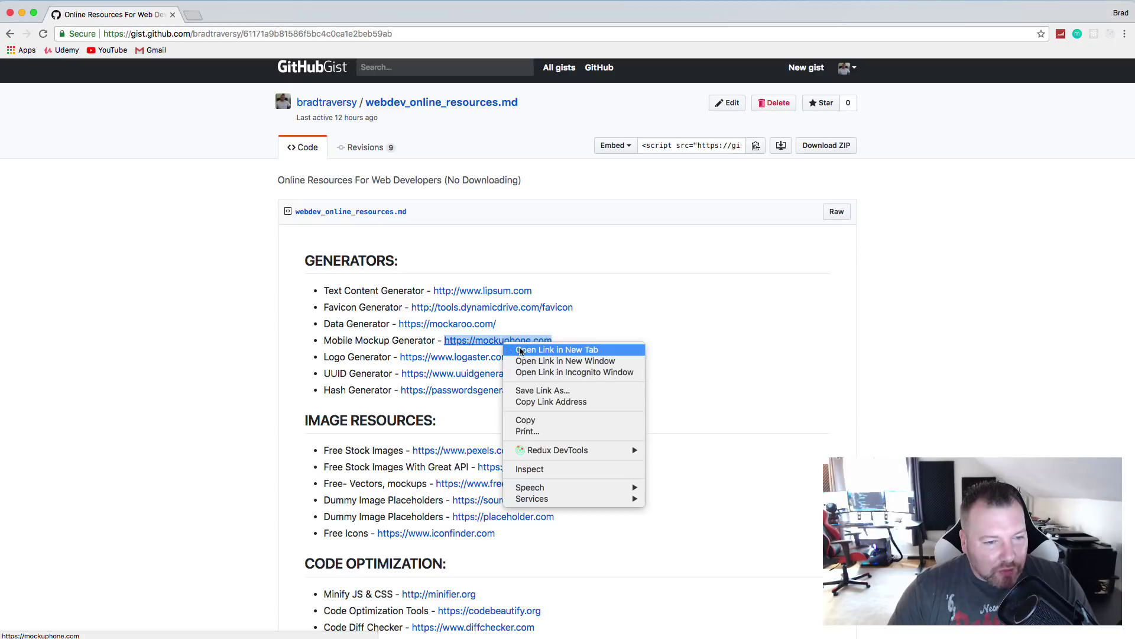
click(522, 352)
key(ctrl+Tab)
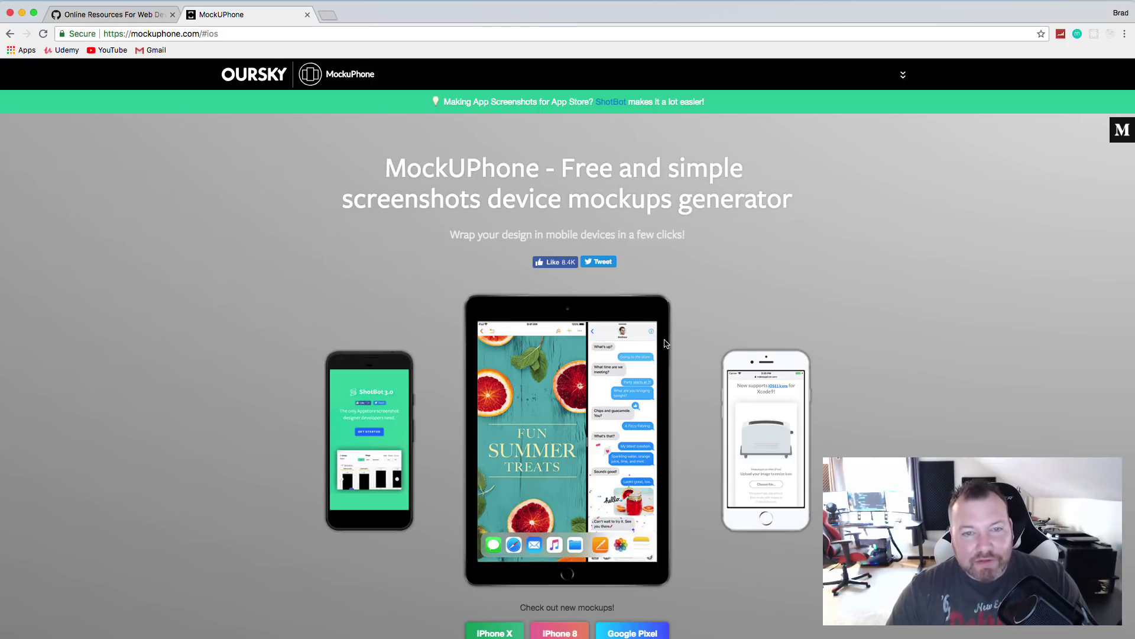
scroll(669, 338, down, 4)
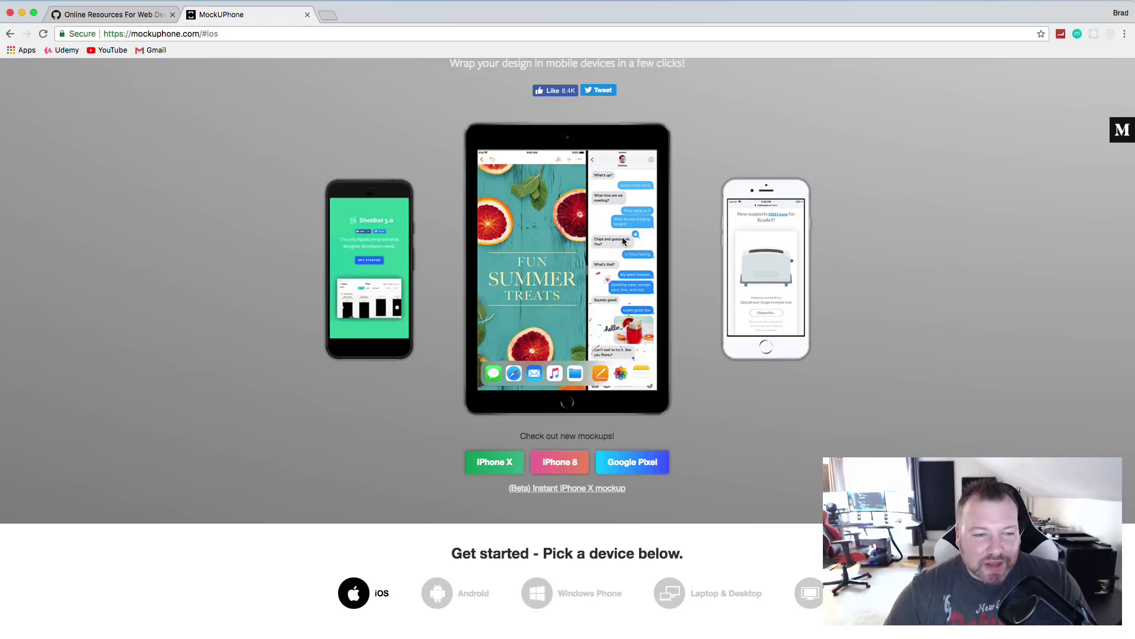
scroll(626, 242, down, 9)
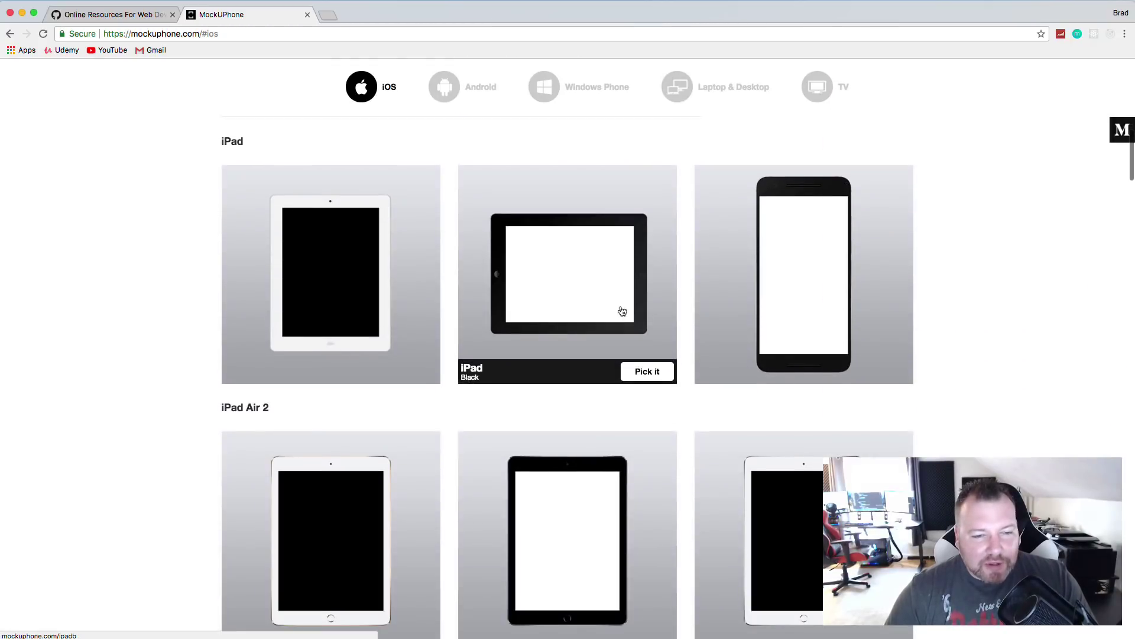
Choose the black iPad mockup, select its 1536px * 2048px size, then close the tab
click(649, 373)
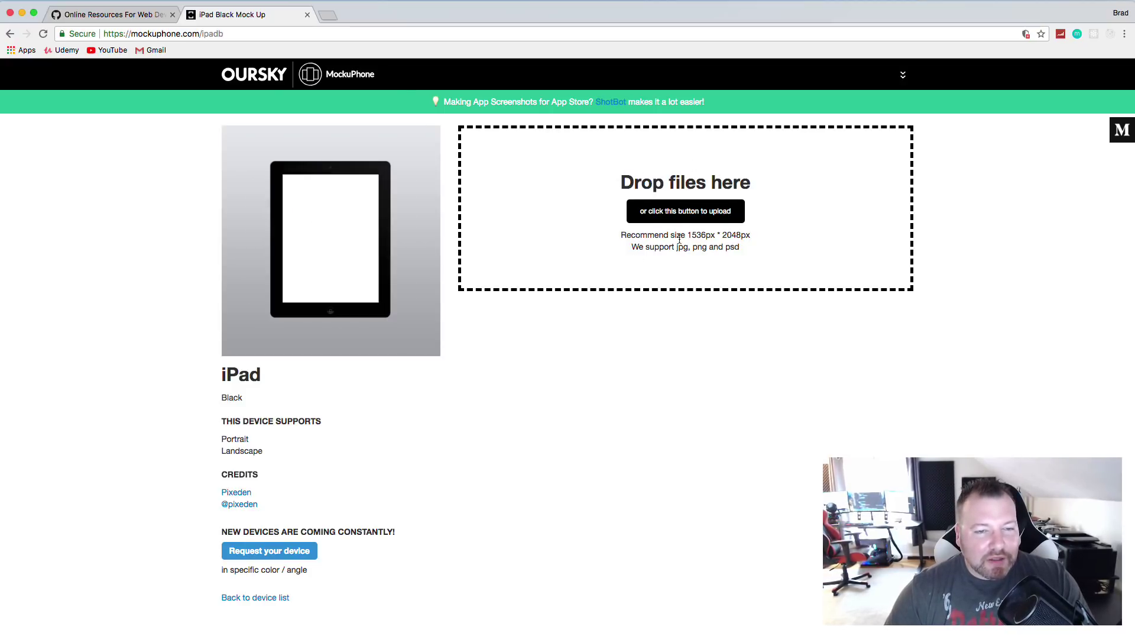
drag(685, 235, 753, 237)
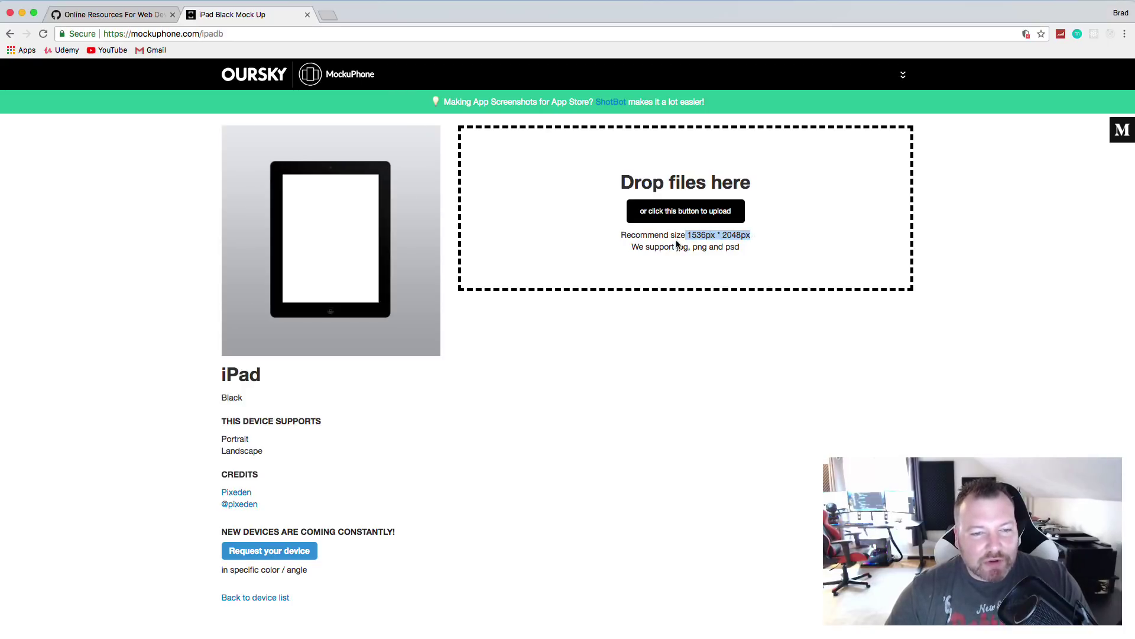
click(84, 15)
click(308, 14)
click(163, 346)
Open logaster.com in a new tab and start creating a free logo
right_click(477, 357)
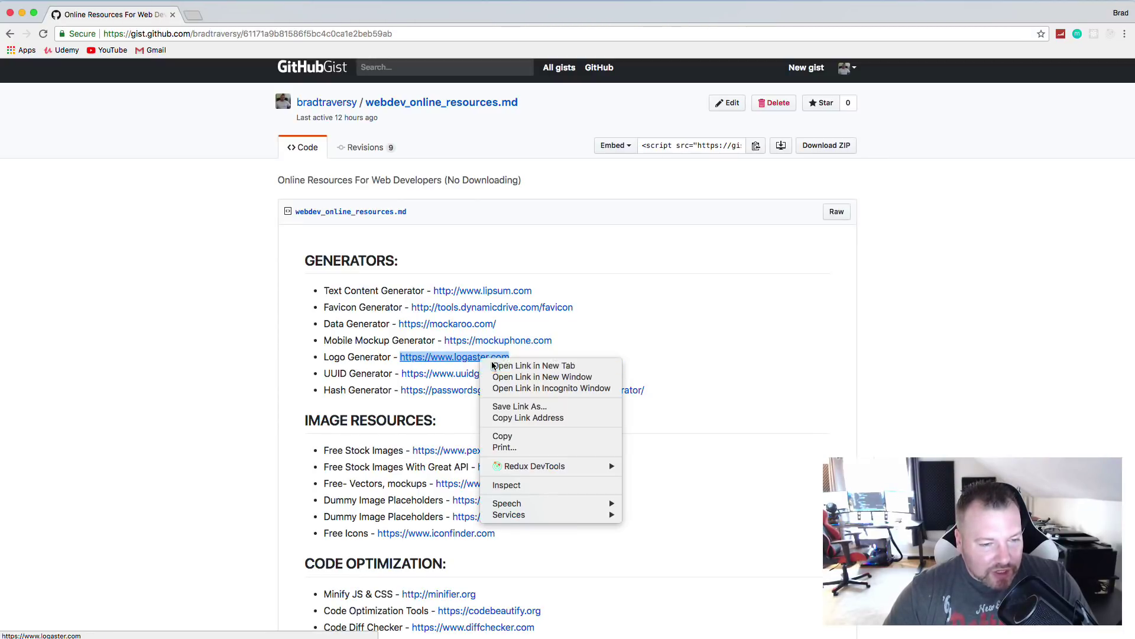
click(502, 363)
click(242, 18)
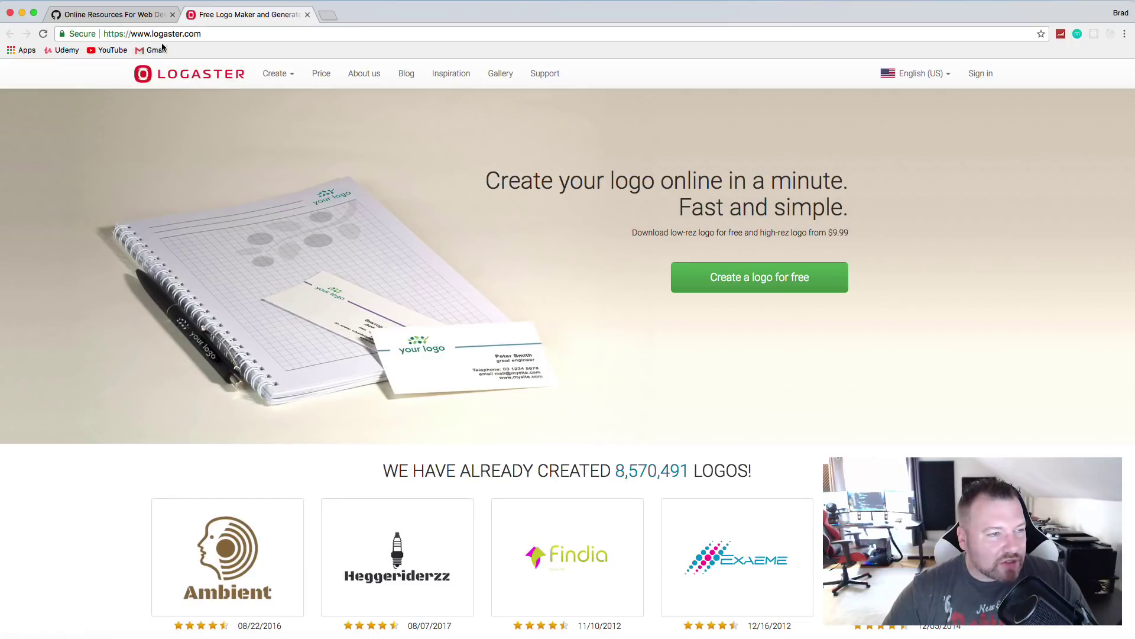
click(761, 280)
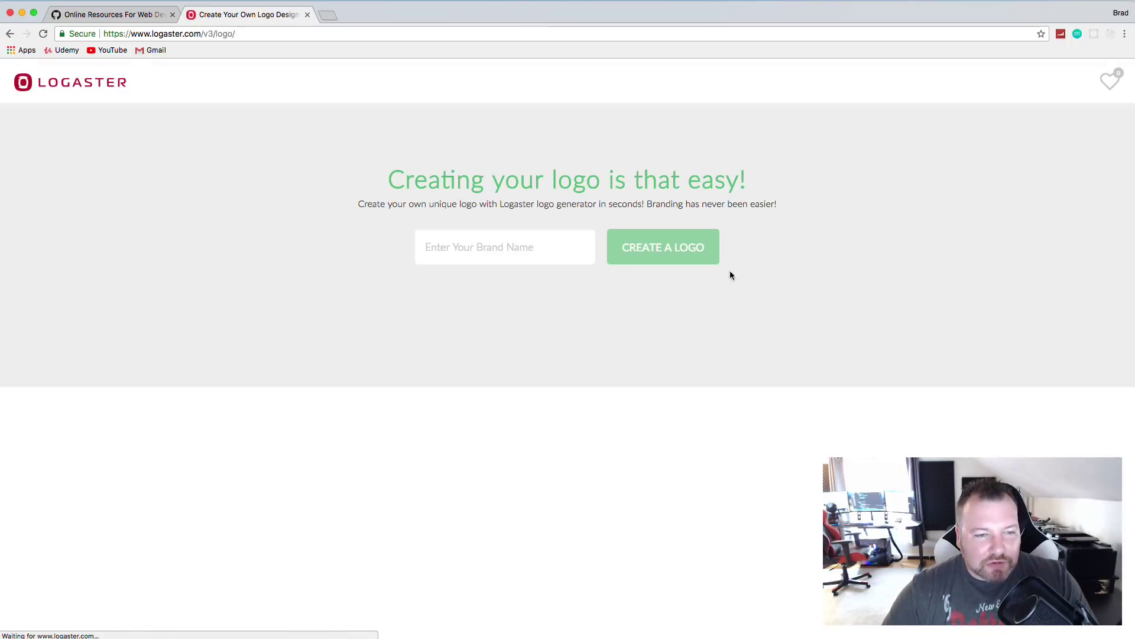
Generate logos for the brand name Traversy Media and browse the designs
click(560, 257)
text(Traversy Media)
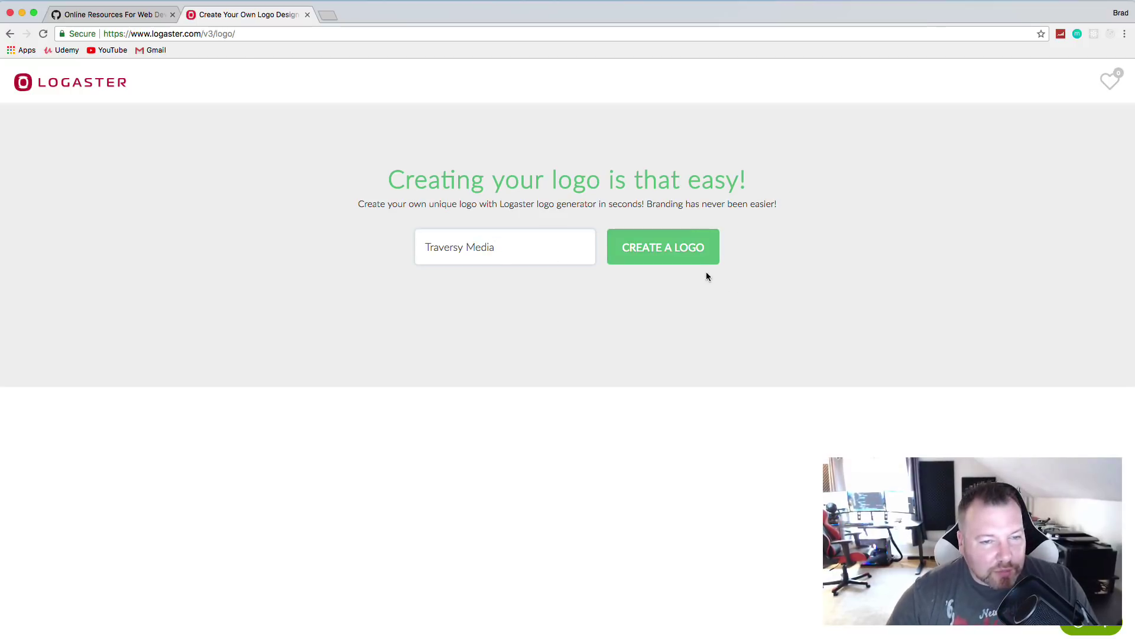
click(704, 260)
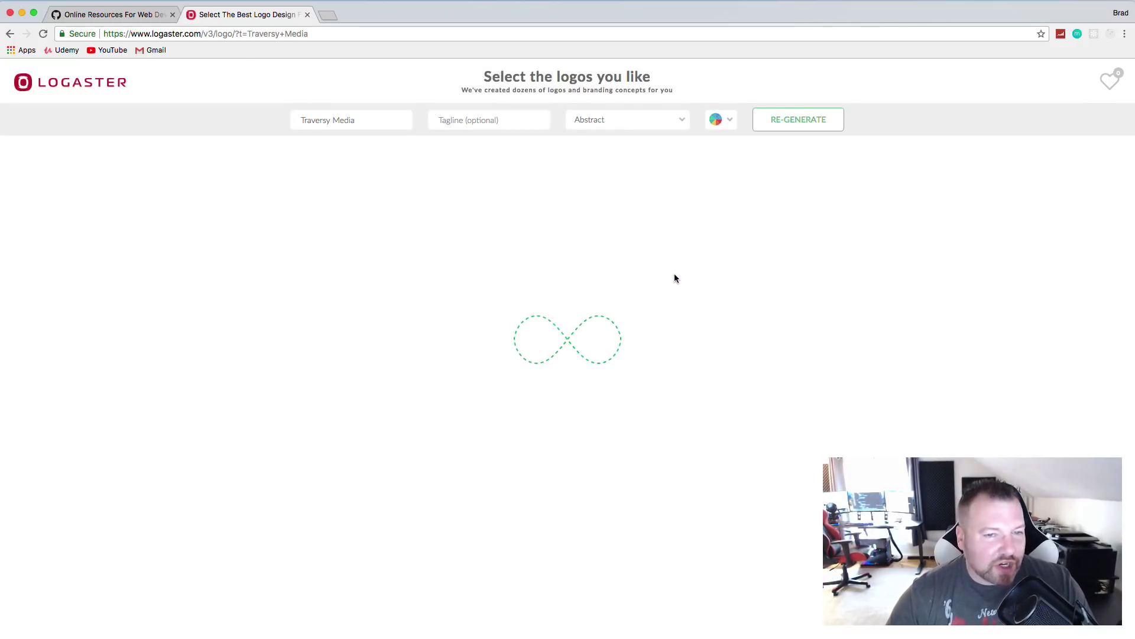
scroll(682, 282, down, 5)
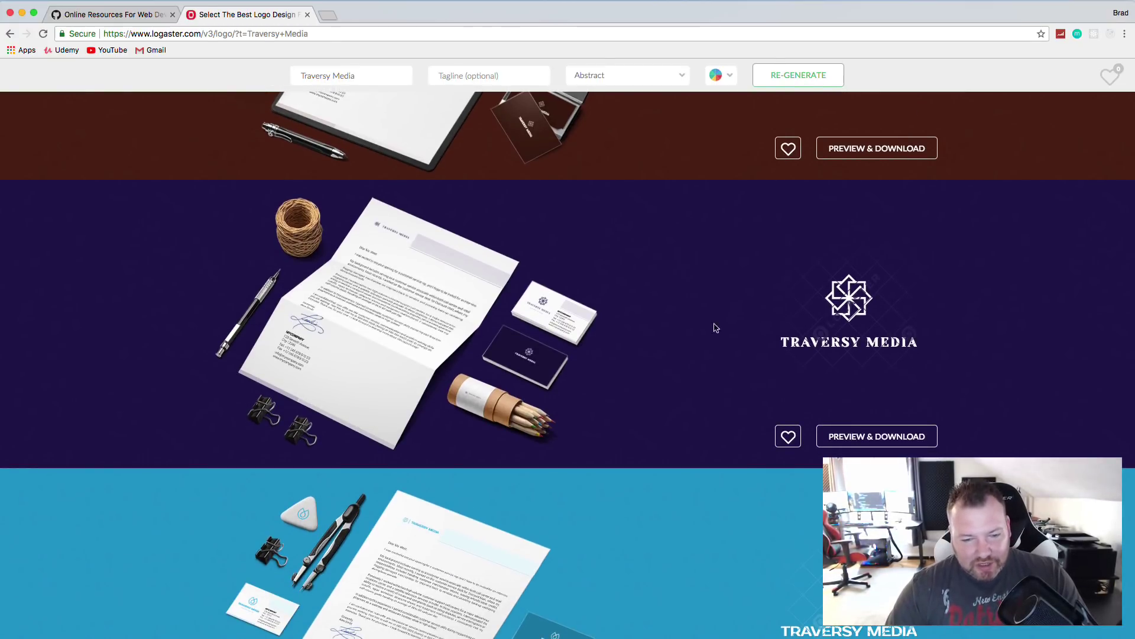
scroll(781, 322, down, 2)
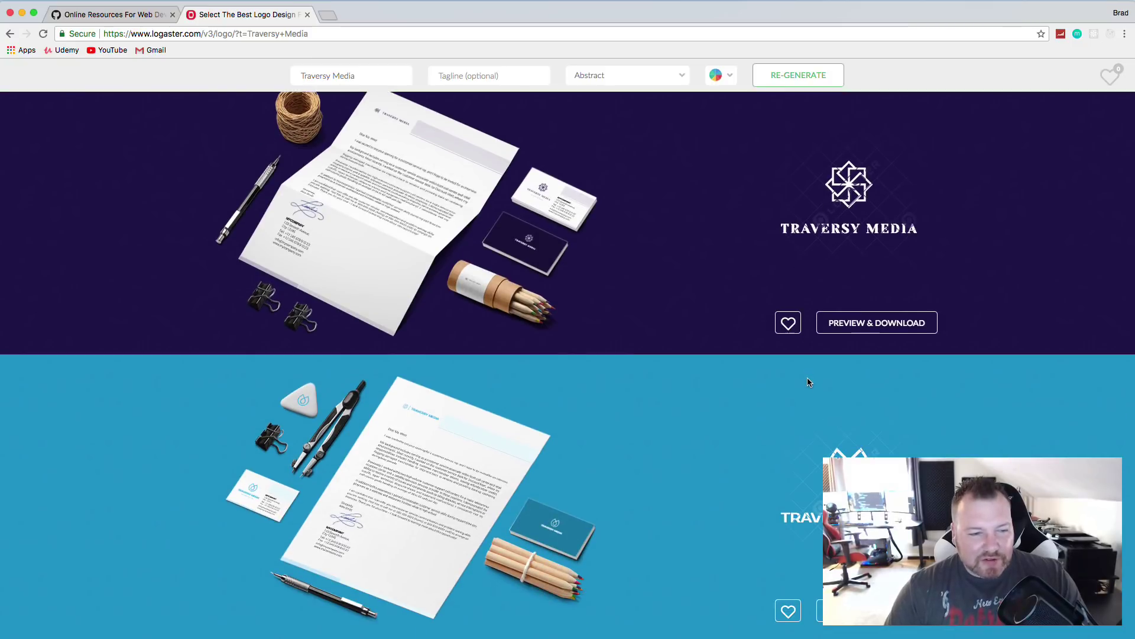
scroll(807, 378, down, 5)
scroll(809, 381, down, 12)
scroll(811, 381, down, 4)
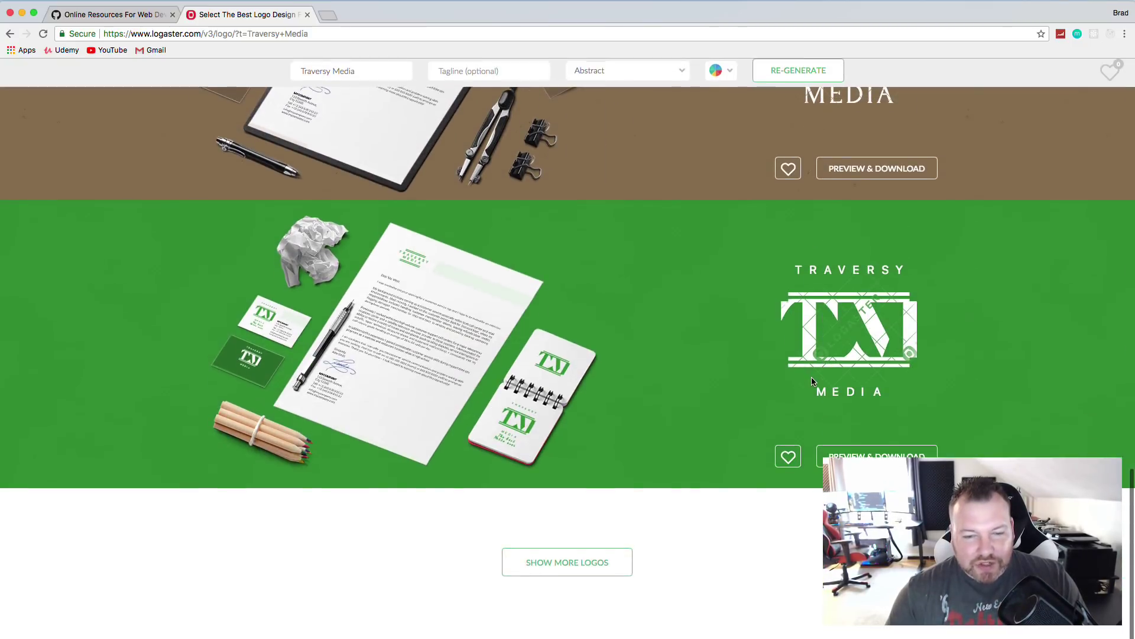
Load more logo designs and scroll through them
click(586, 579)
scroll(568, 355, up, 2)
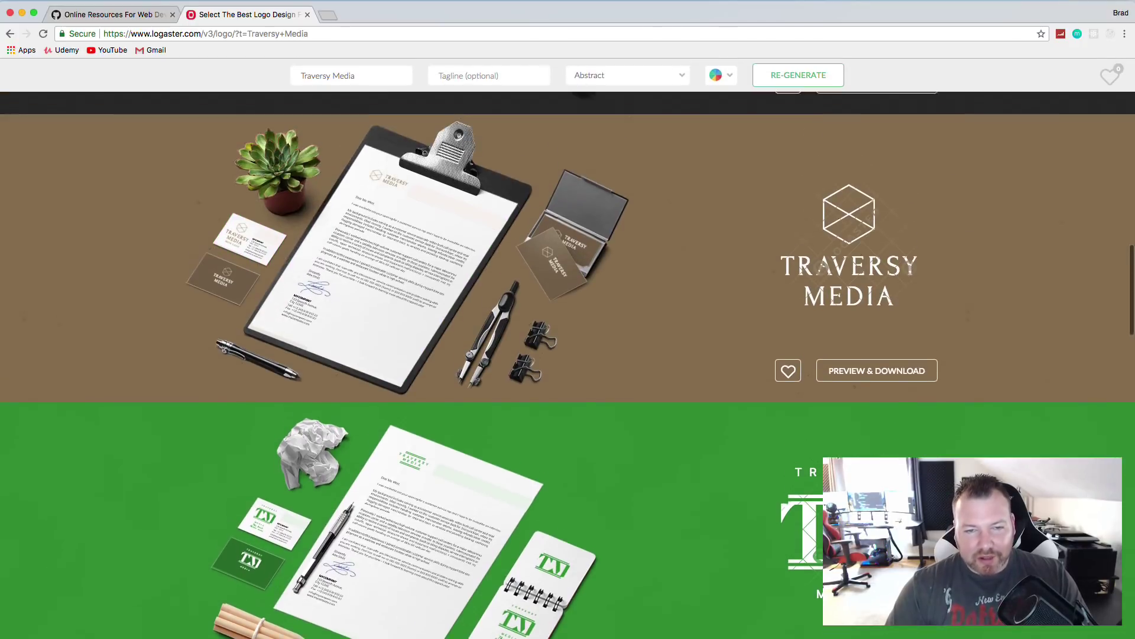
scroll(567, 355, down, 5)
scroll(821, 515, down, 4)
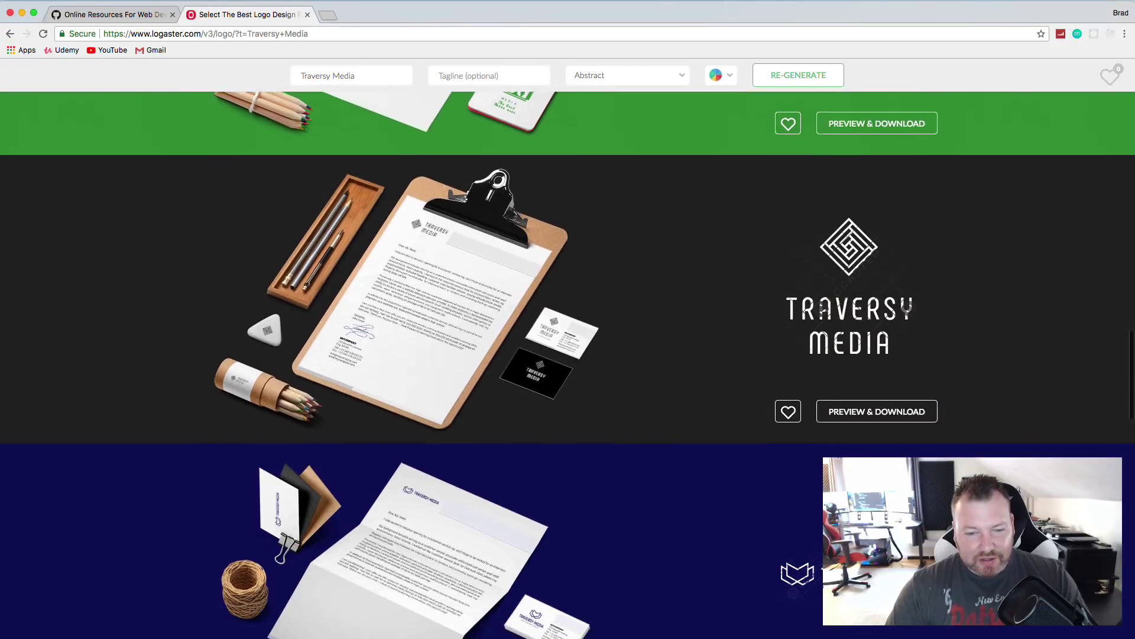
scroll(820, 515, up, 5)
scroll(820, 516, down, 12)
scroll(821, 515, up, 10)
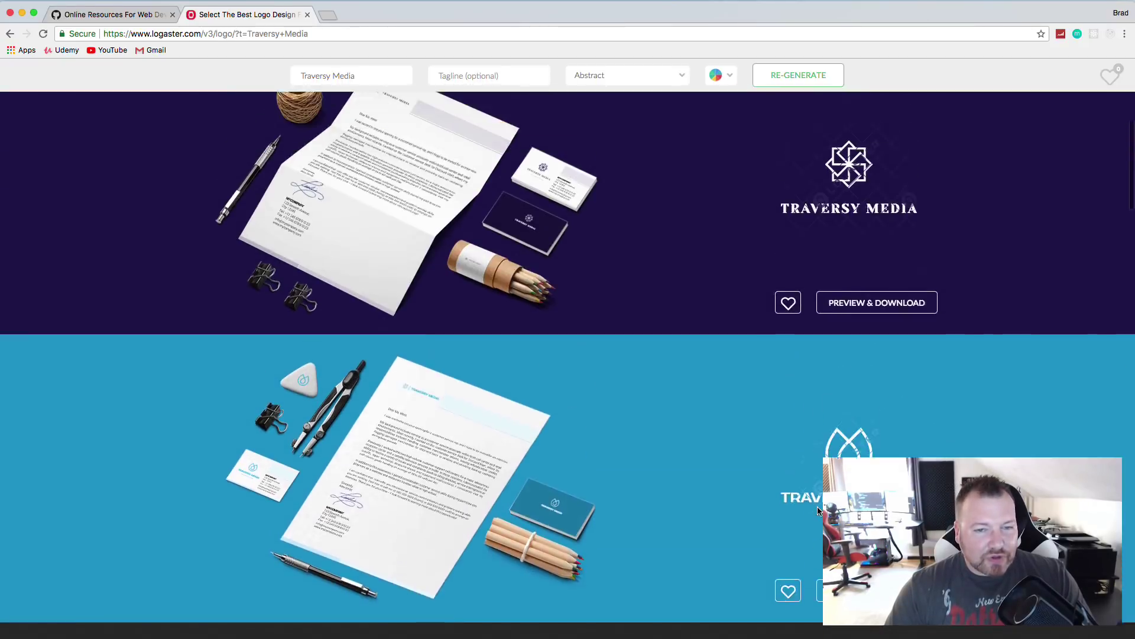
Close the Logaster tab and open the UUID generator link in a new tab
click(308, 15)
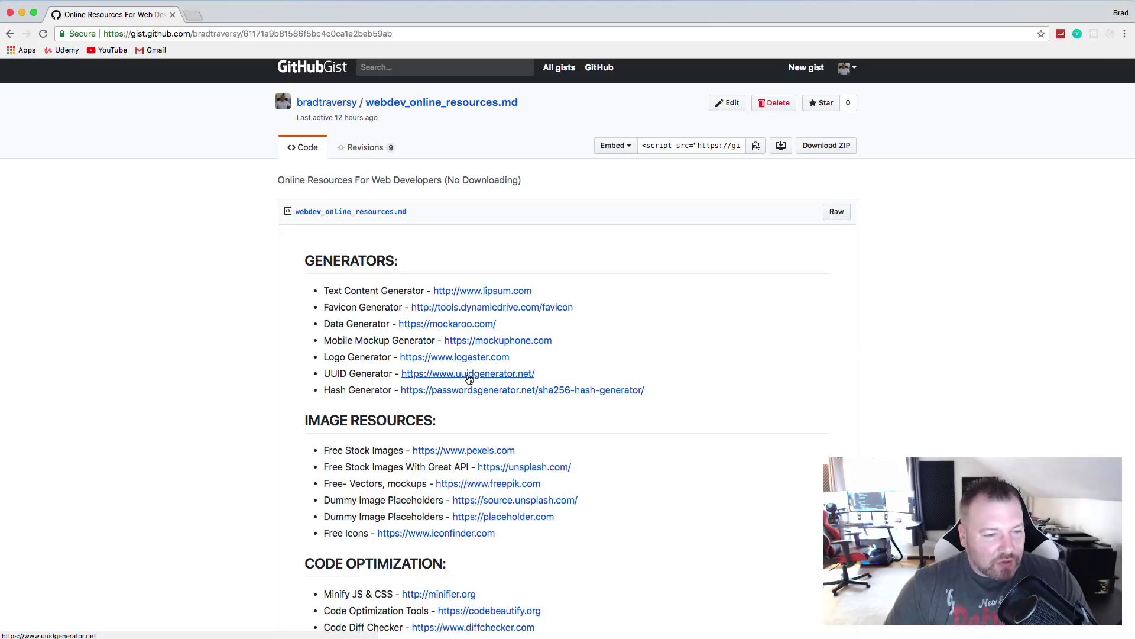
right_click(469, 379)
click(496, 385)
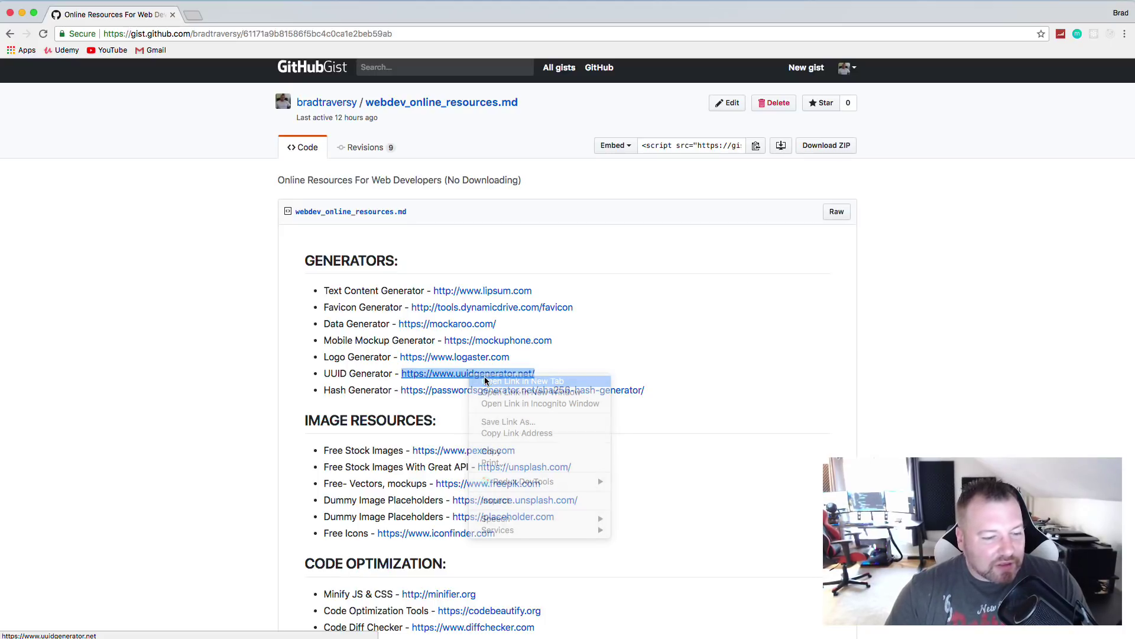
click(258, 5)
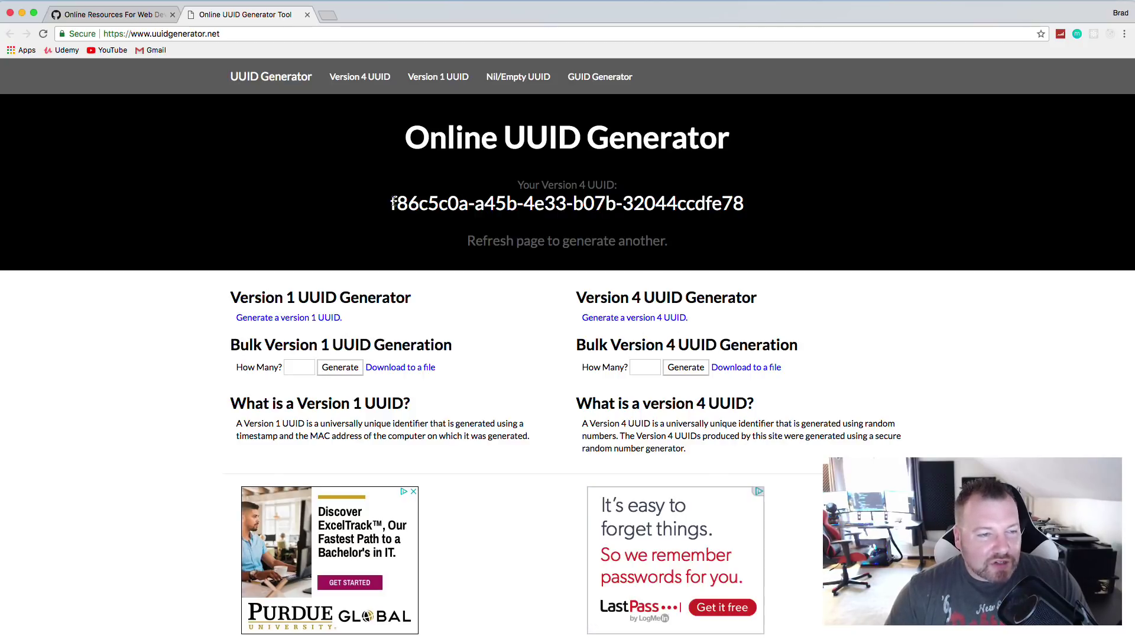
Highlight the UUID, reload to generate a new Version 4 UUID, and return to the gist
drag(391, 203, 751, 199)
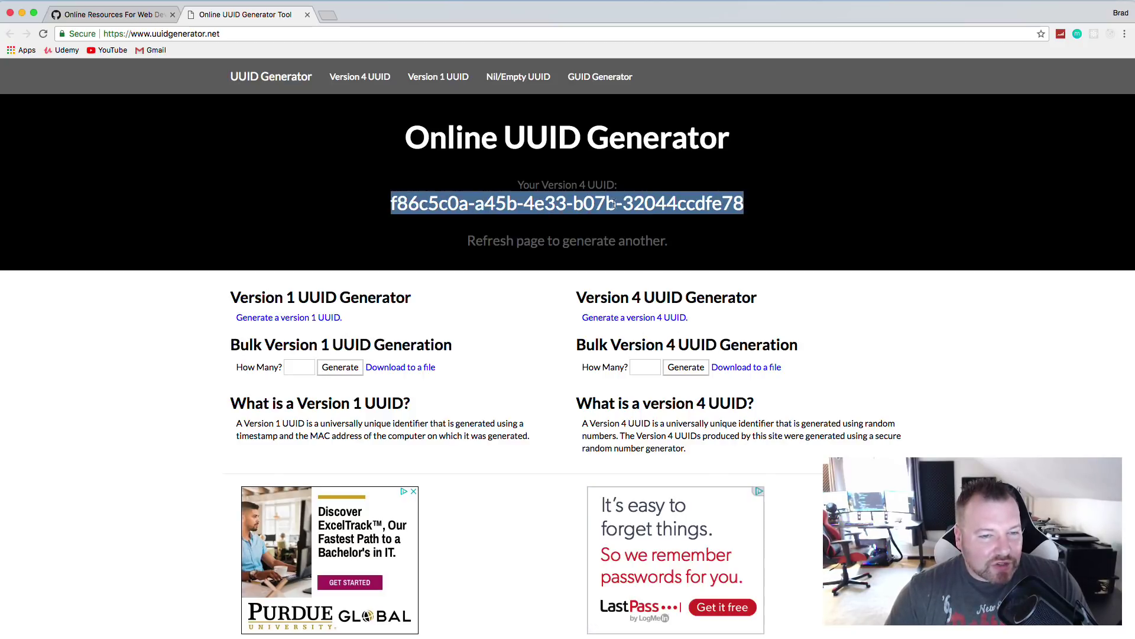
click(41, 35)
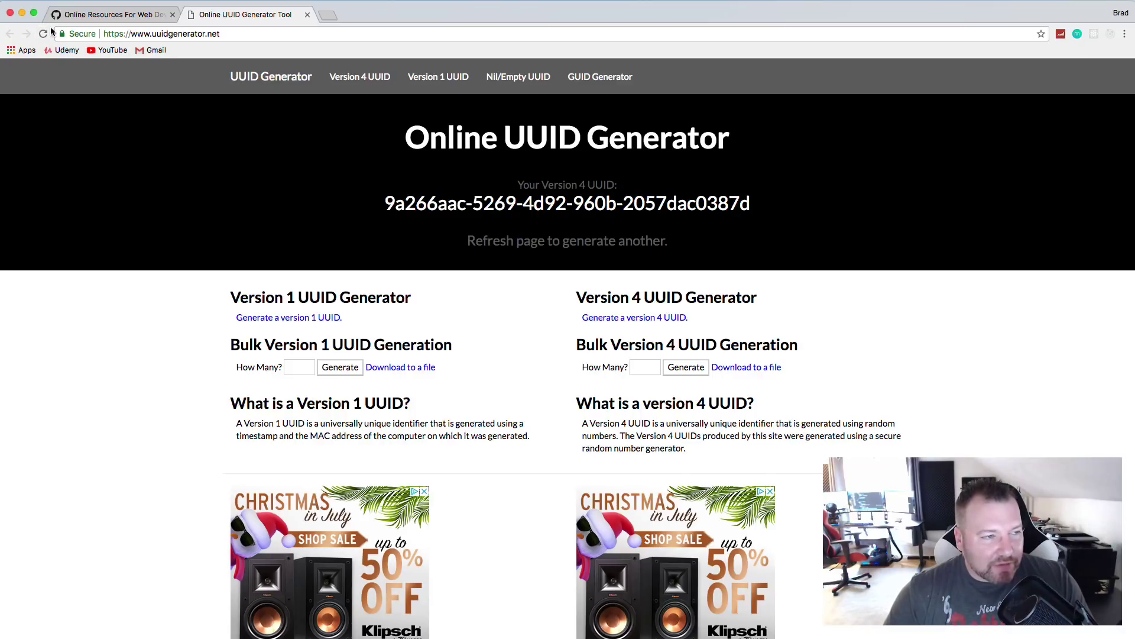
click(90, 18)
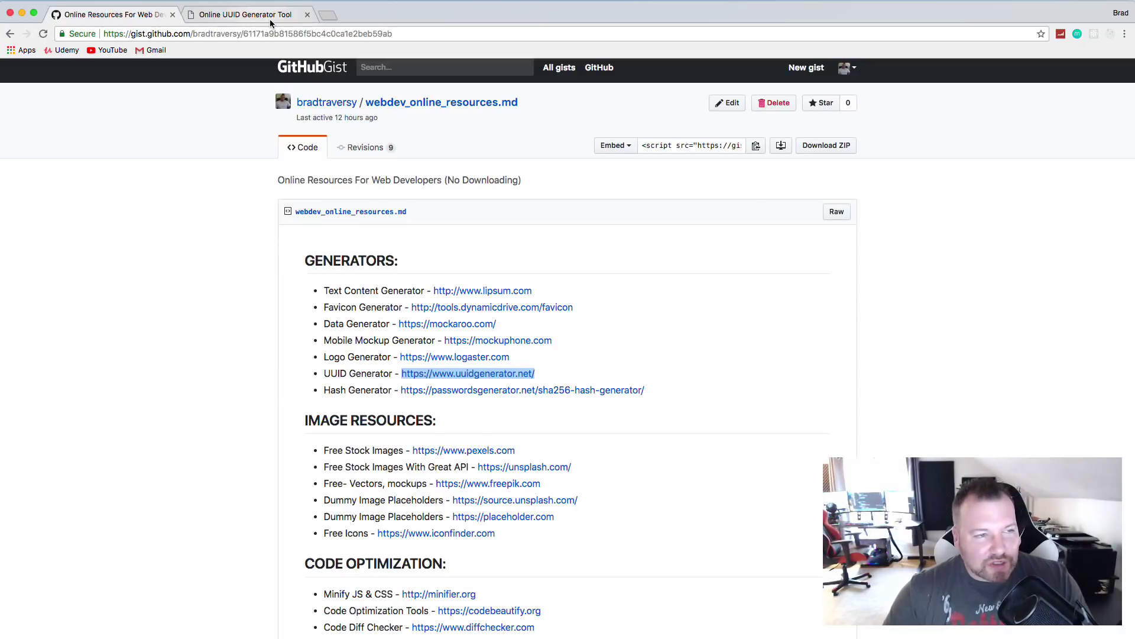
Close the UUID generator tab and go to the SHA256 hash generator page
click(308, 15)
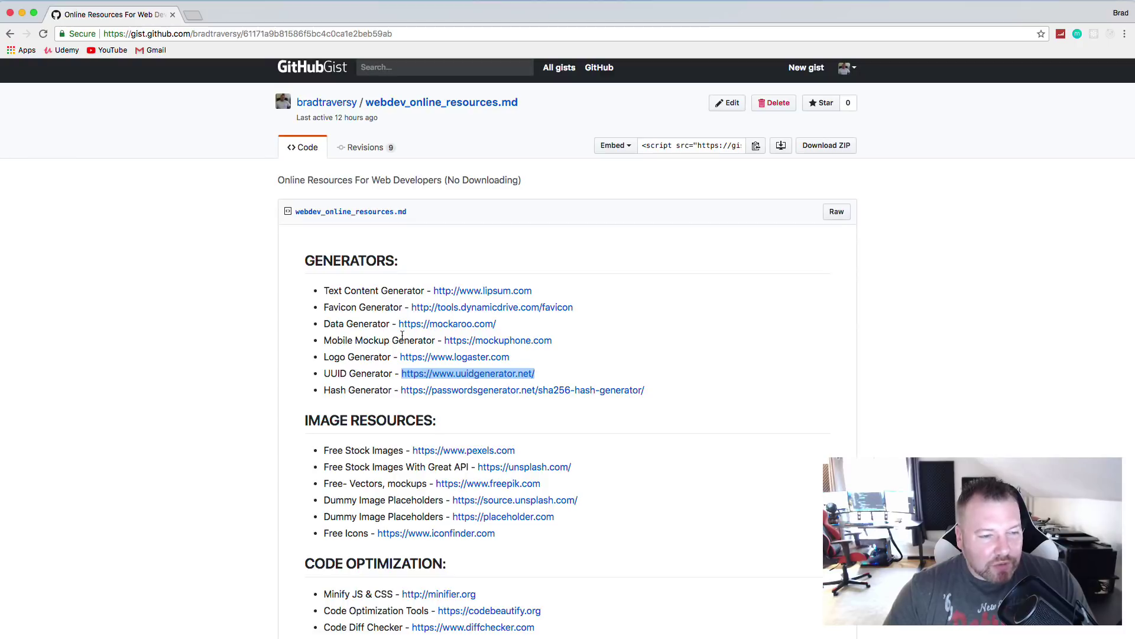
right_click(372, 392)
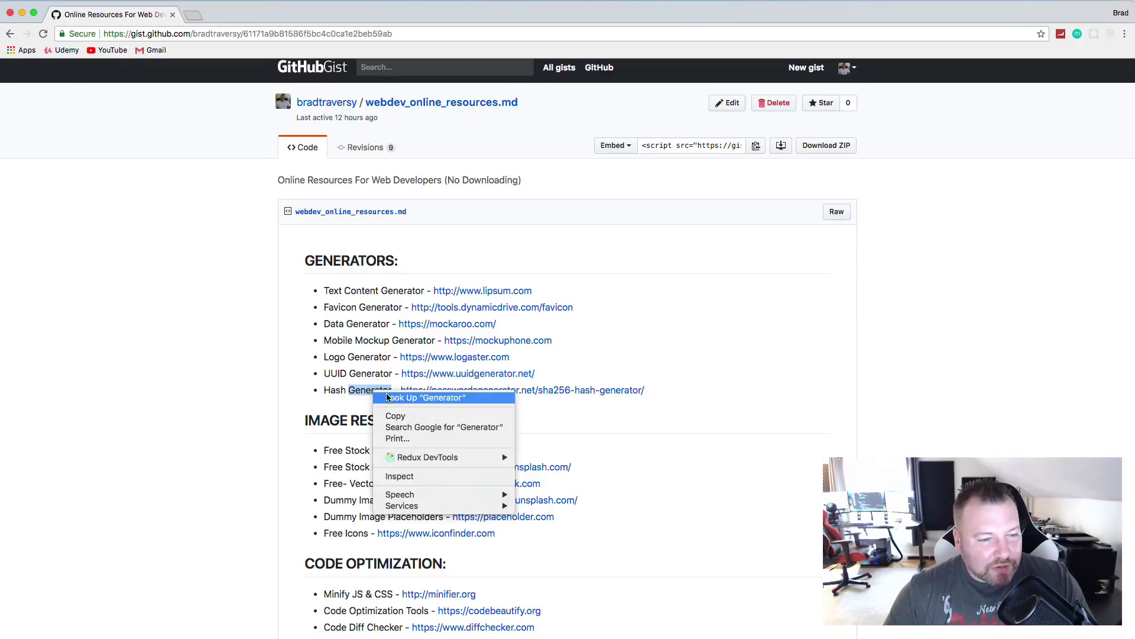
key(Escape)
right_click(462, 390)
key(Escape)
click(255, 13)
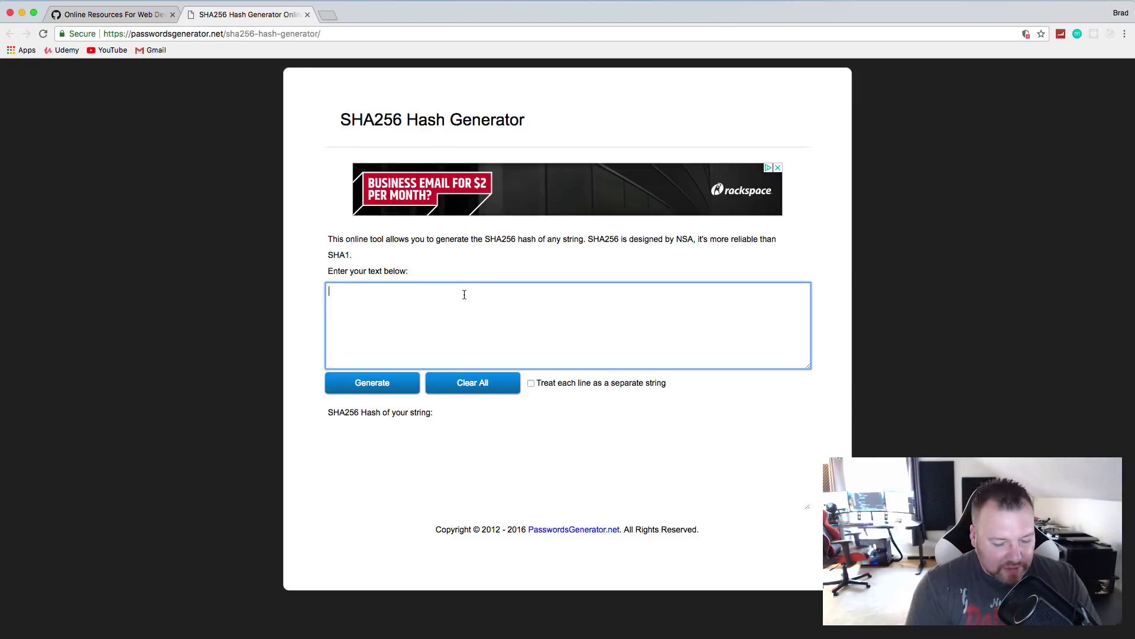
Hash 'hello' with SHA256, select the hash, load the site's home page, then return to the gist
text(hello)
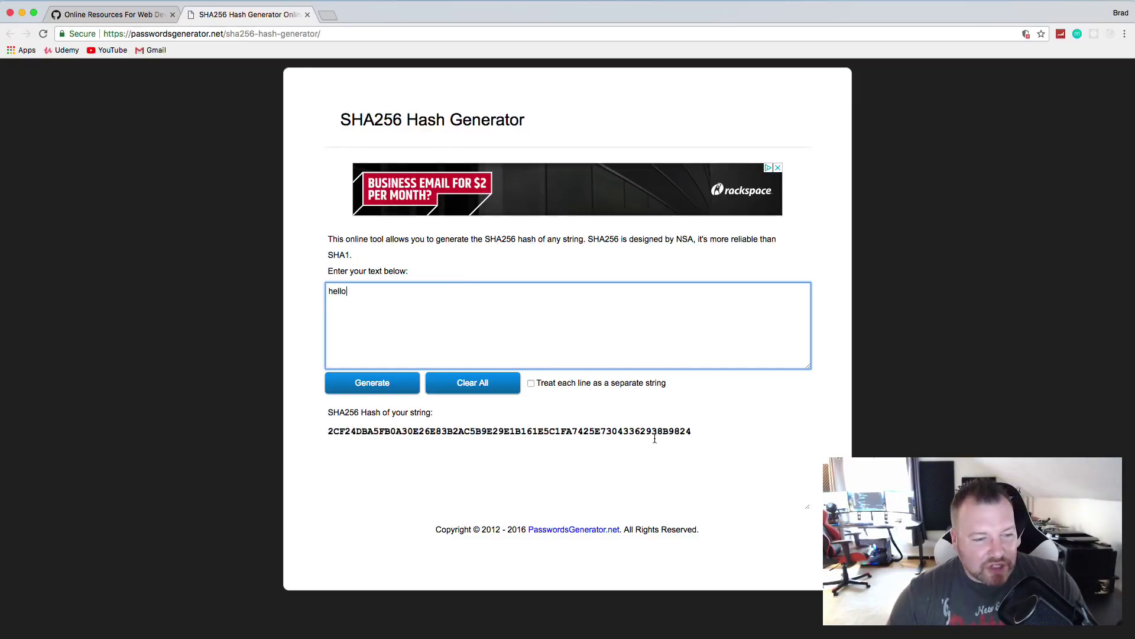
drag(698, 435, 315, 428)
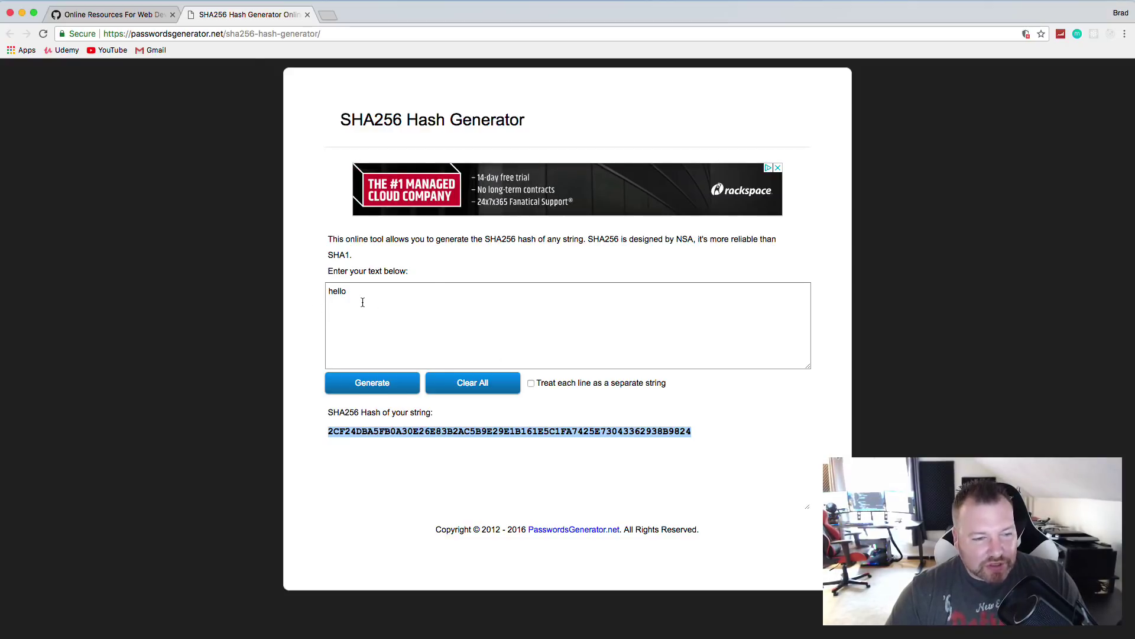
drag(327, 30, 255, 33)
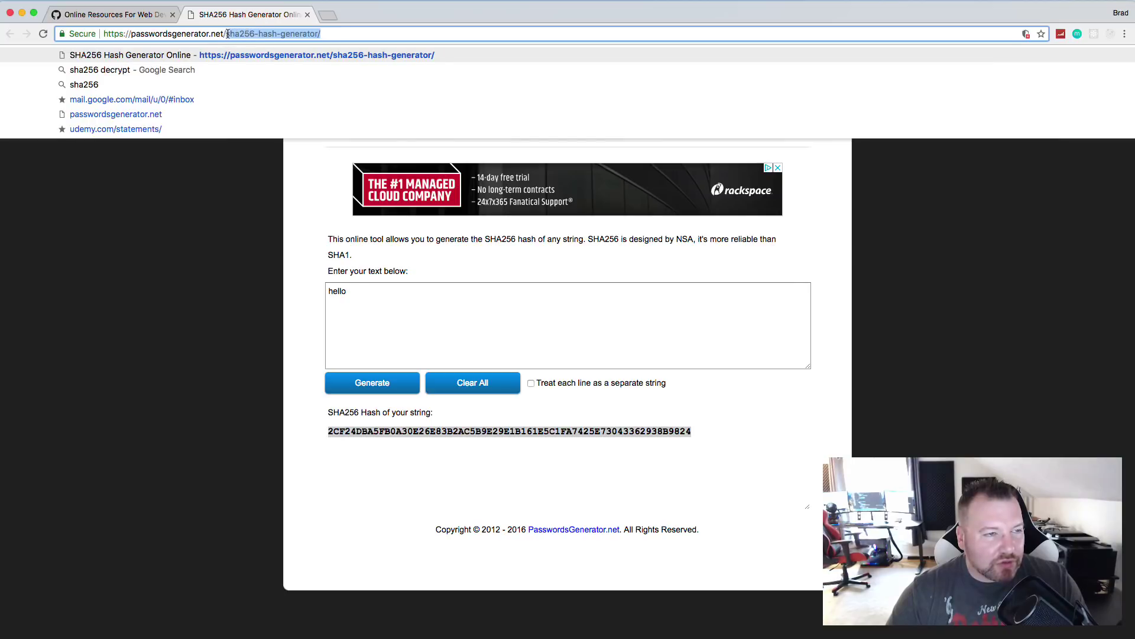
key(BackSpace)
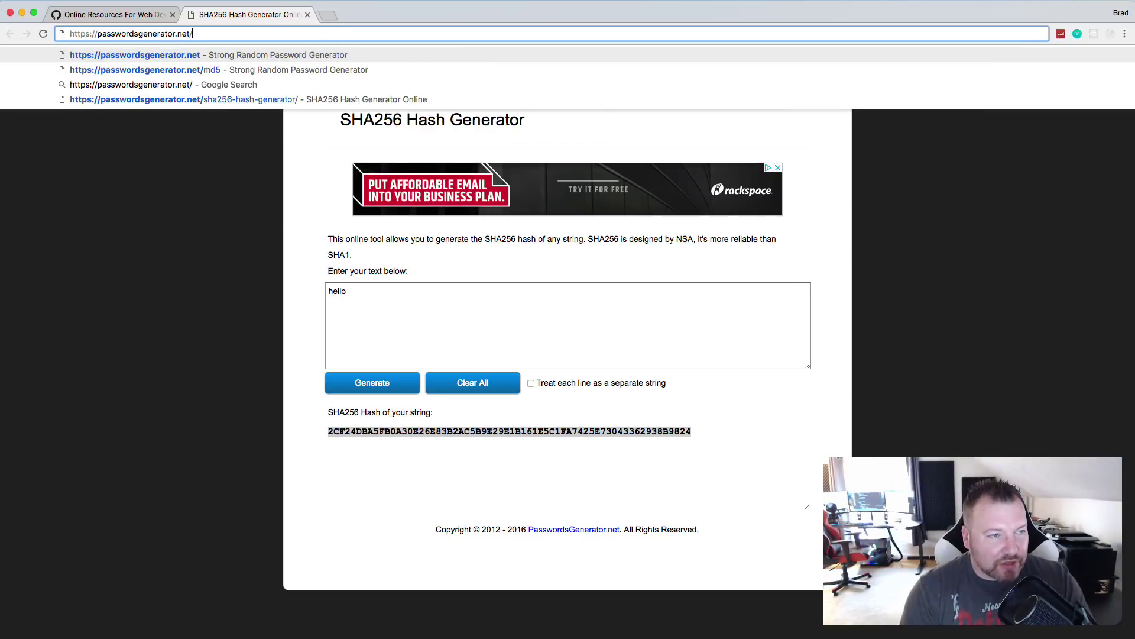
key(Return)
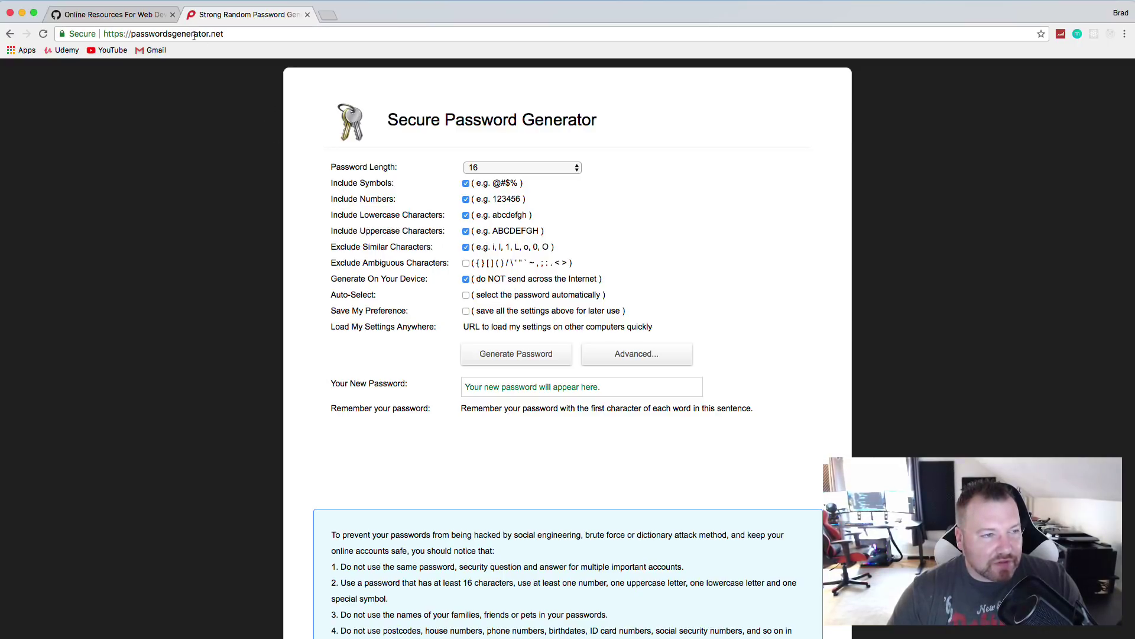
click(141, 14)
Close the password generator tab and open the Pexels link in a new tab
click(307, 14)
scroll(257, 172, down, 2)
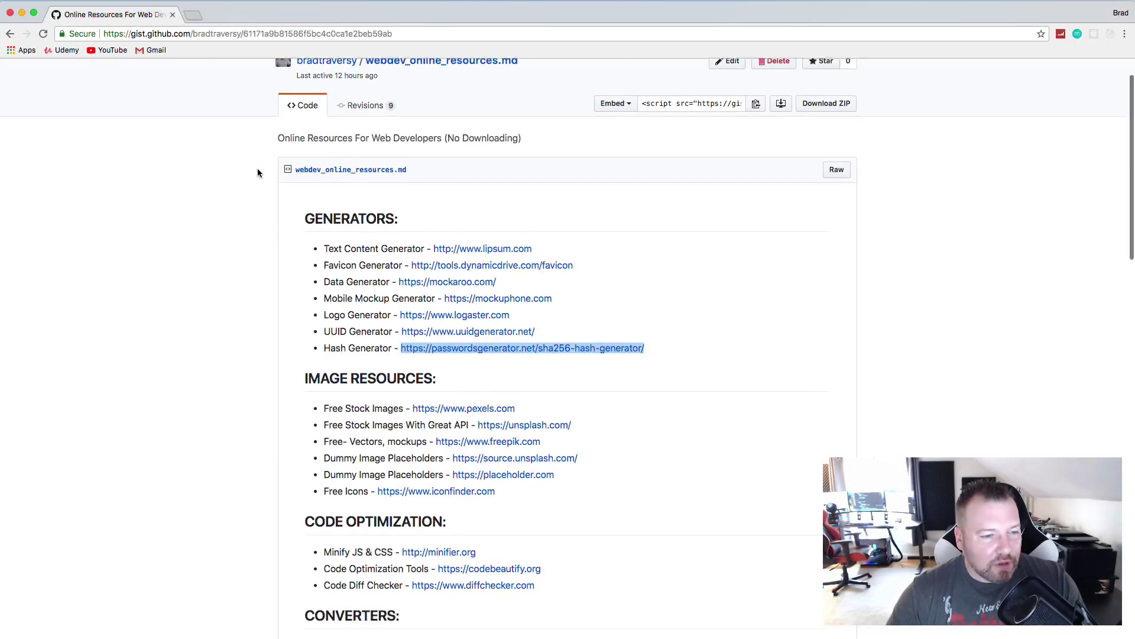
scroll(258, 168, down, 6)
right_click(491, 205)
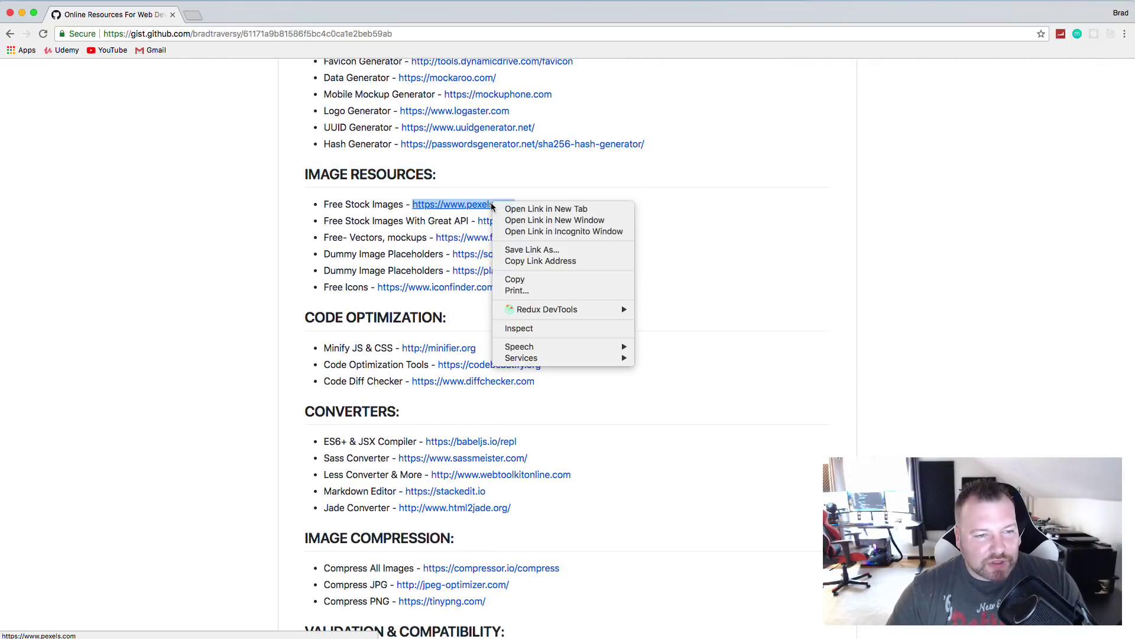
click(538, 209)
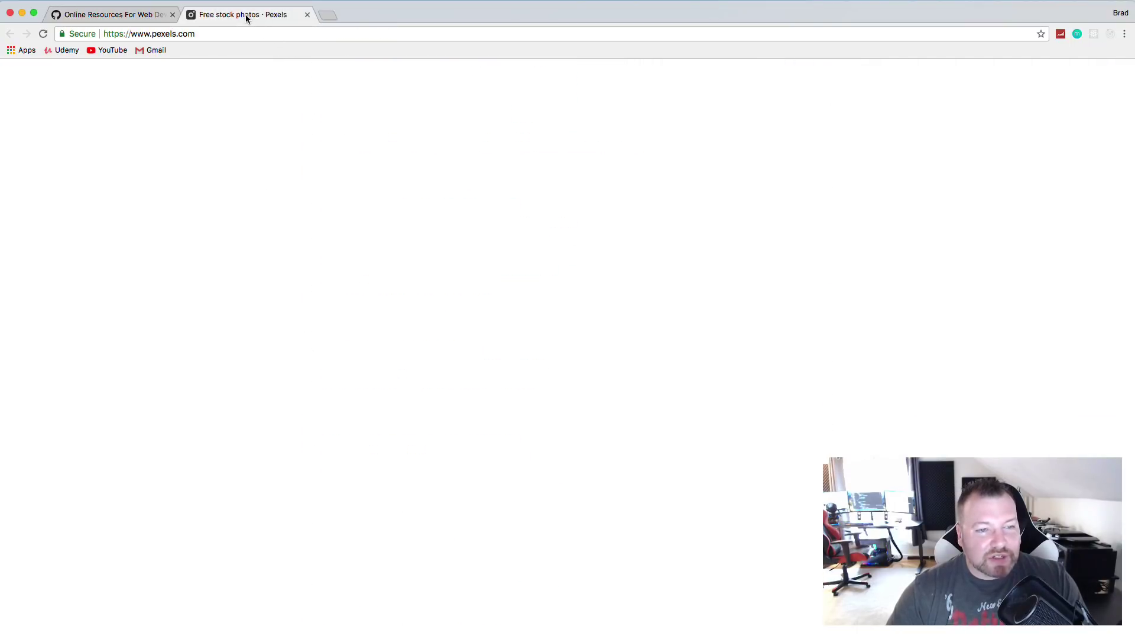
click(246, 16)
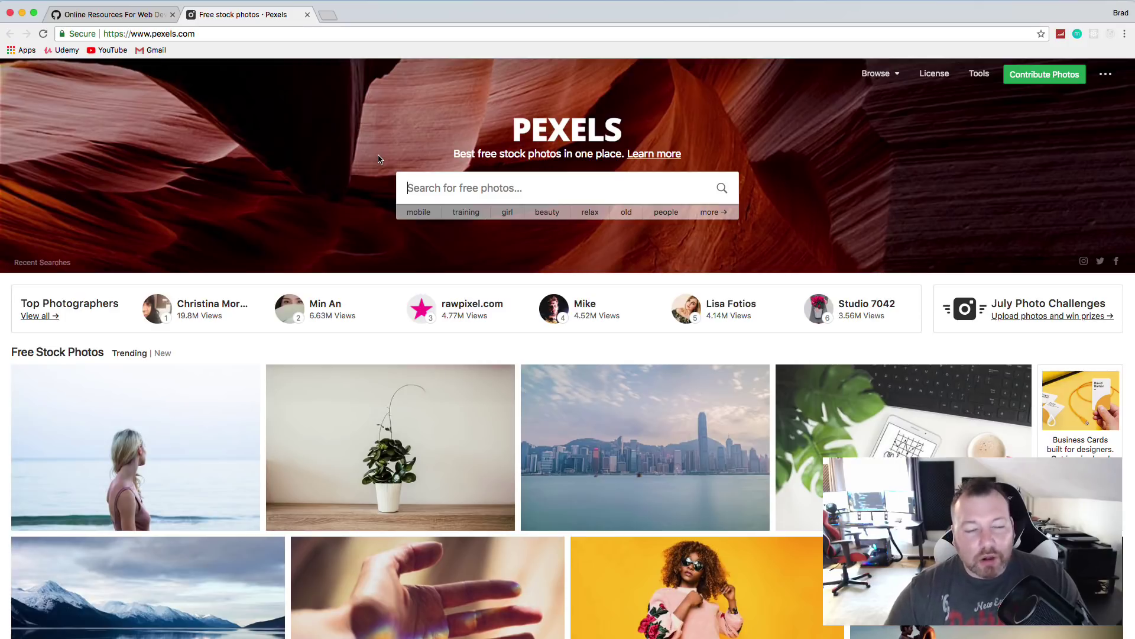
Browse the photo grid, view the camera photo's download sizes, and return to the grid
scroll(521, 308, down, 15)
scroll(528, 307, down, 3)
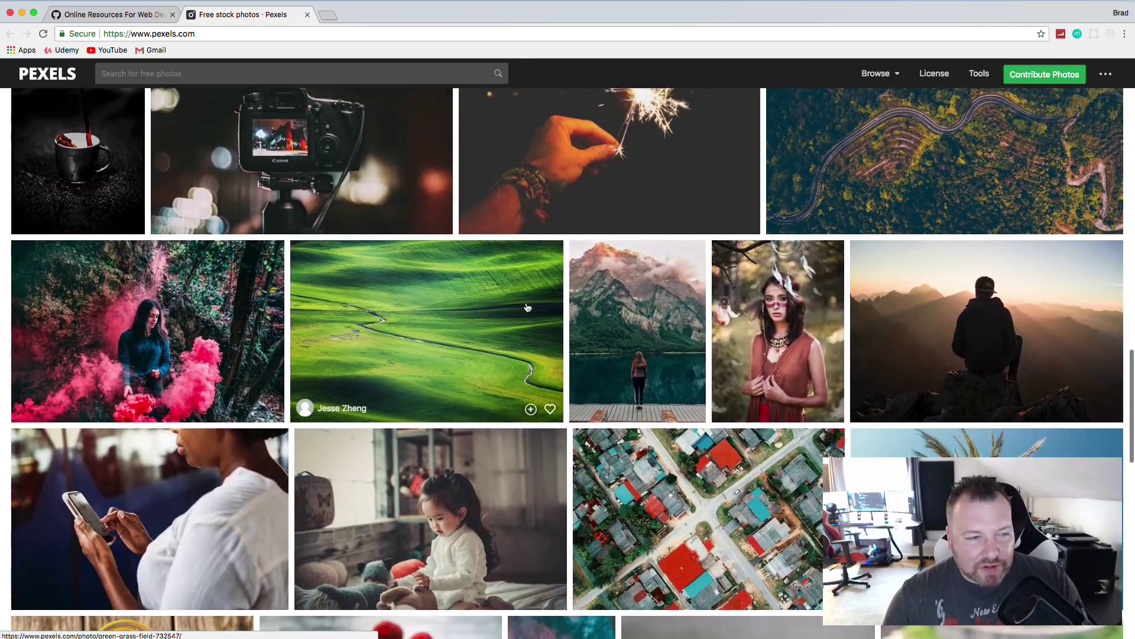
scroll(528, 307, down, 3)
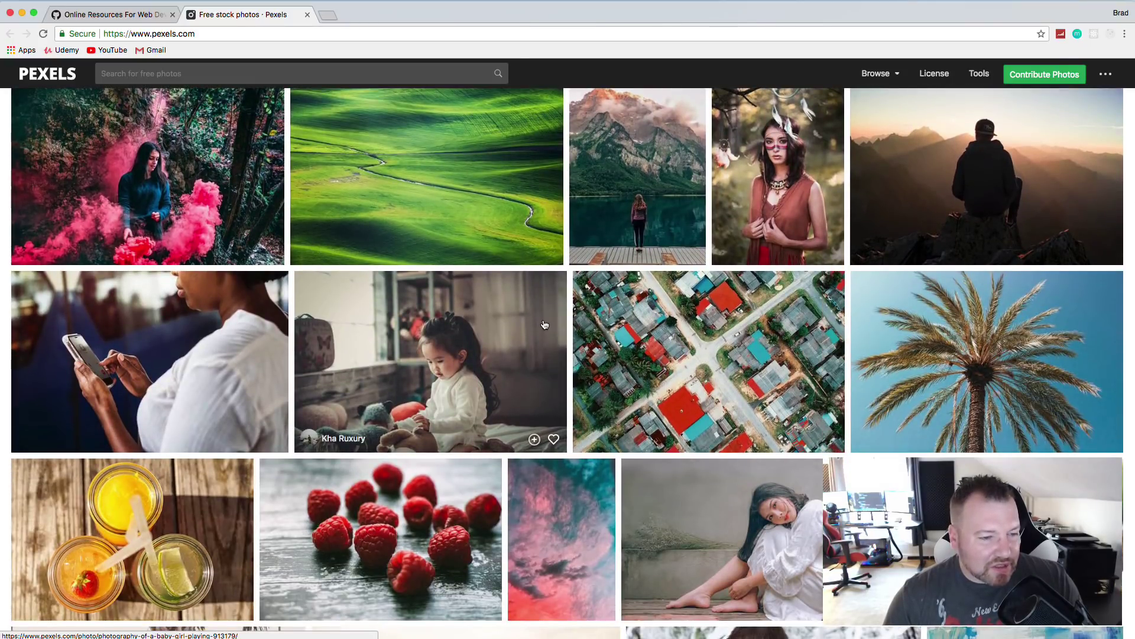
scroll(539, 320, down, 3)
scroll(546, 324, up, 5)
scroll(546, 325, up, 1)
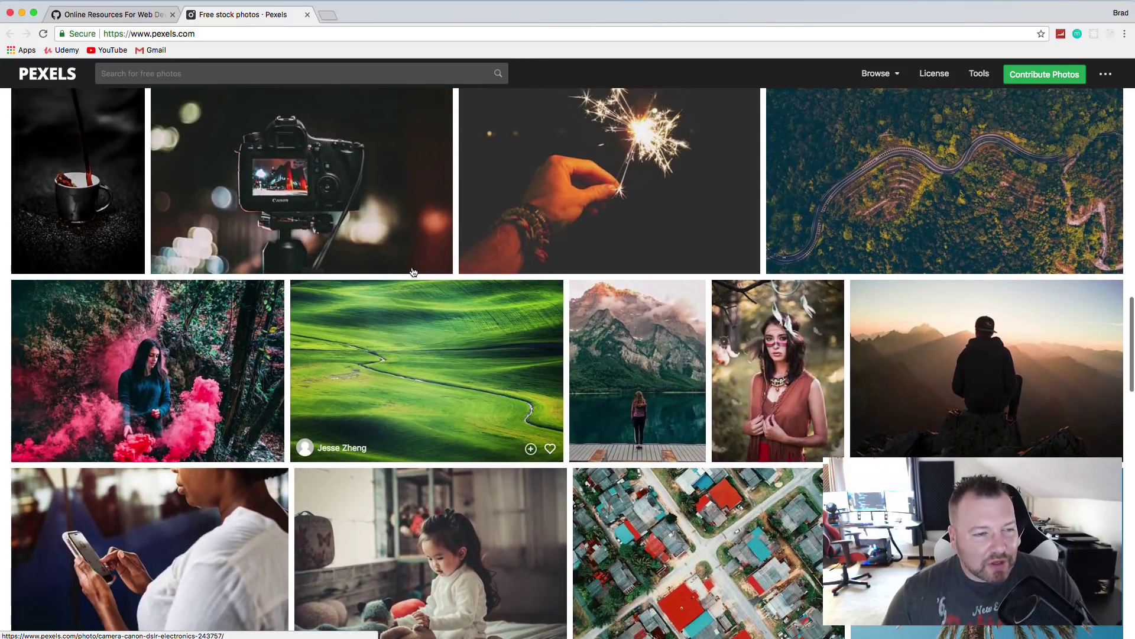
click(420, 222)
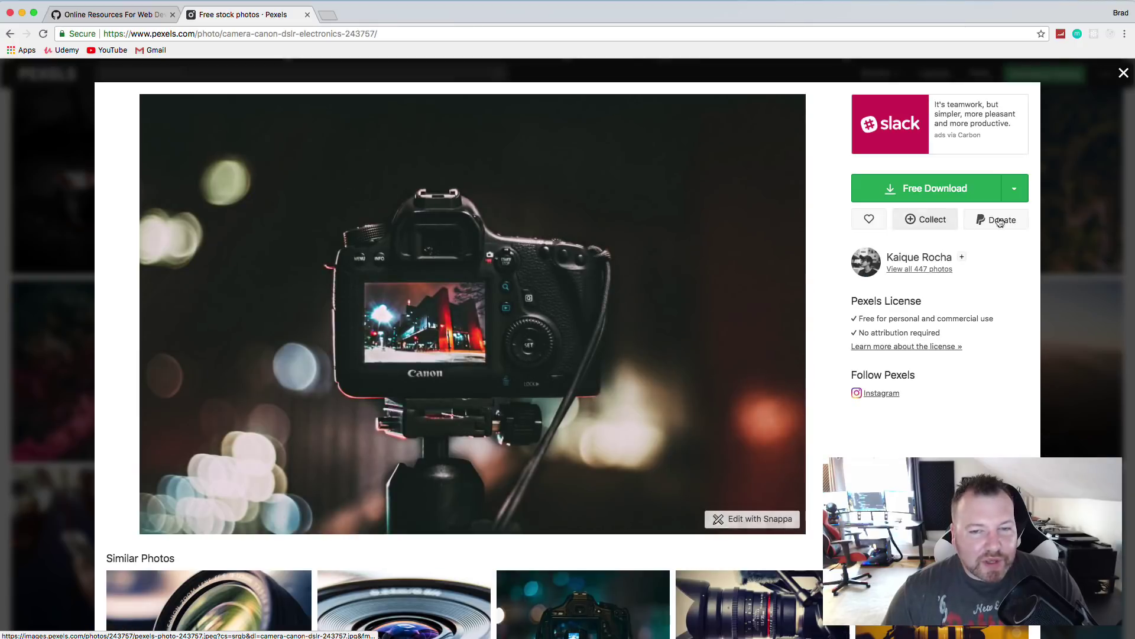
click(1010, 186)
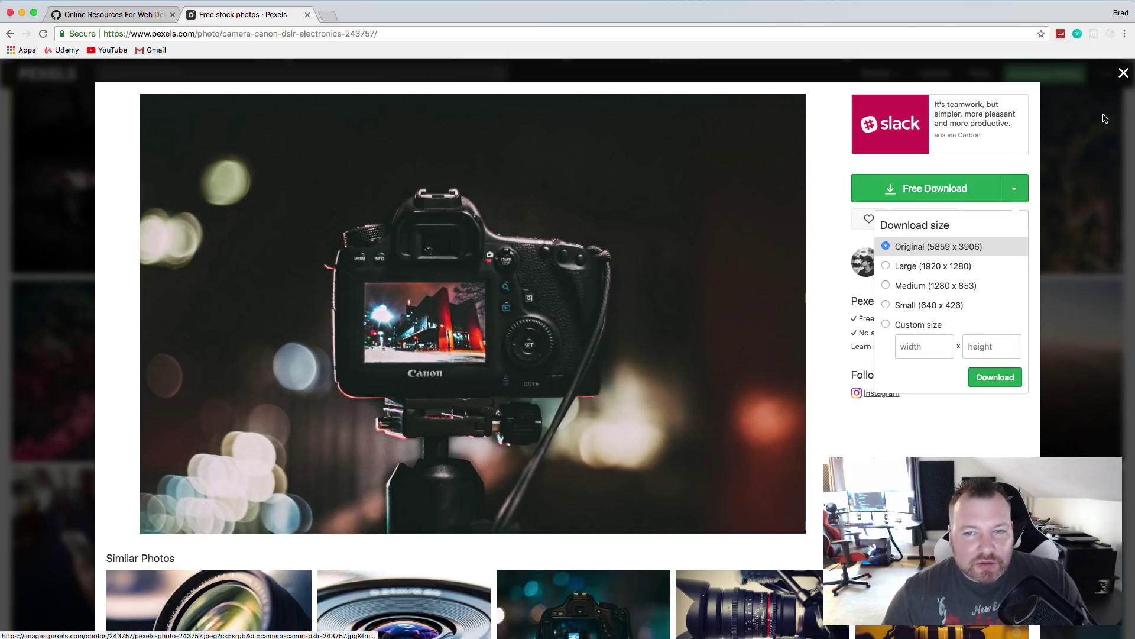
click(1123, 73)
Search Pexels for 'computer' using the suggested term and skim the results
scroll(809, 215, up, 7)
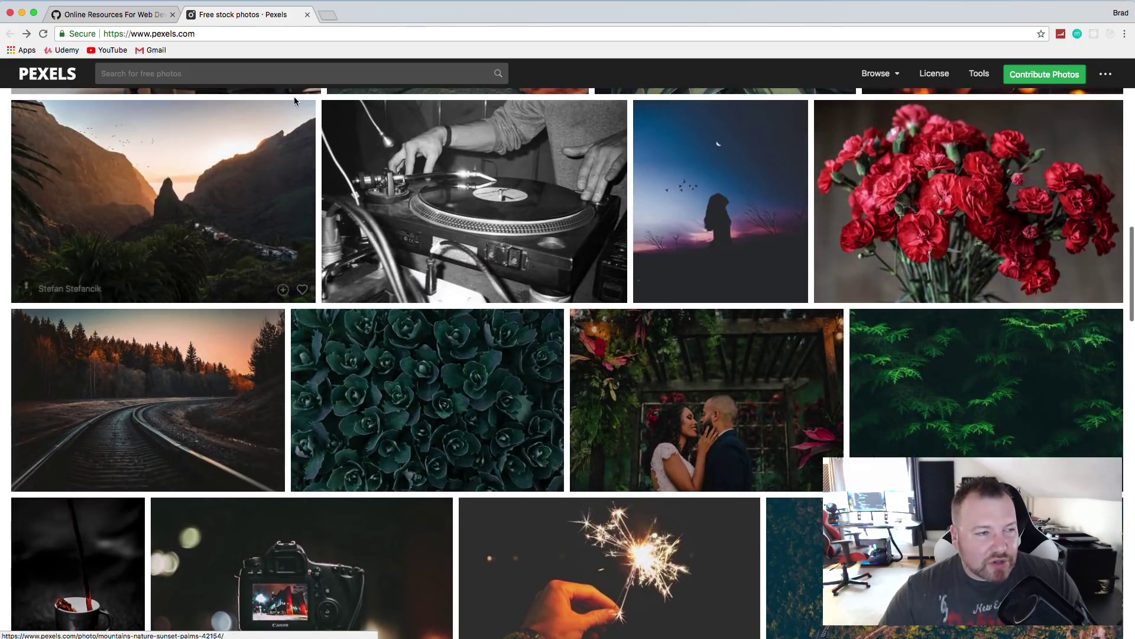
click(206, 72)
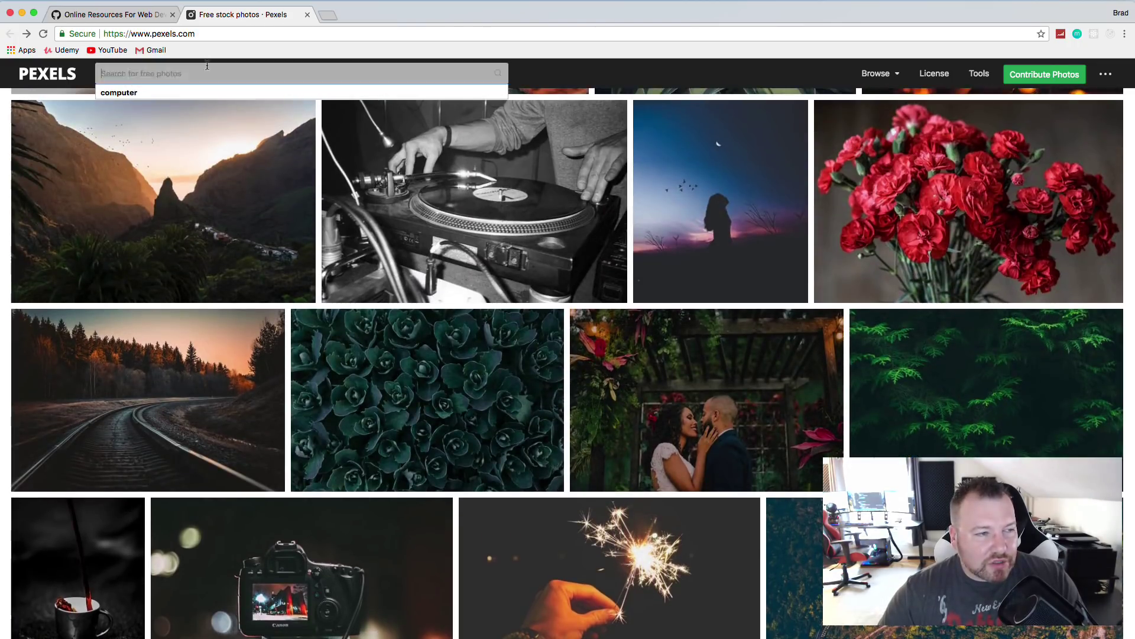
click(191, 93)
key(Return)
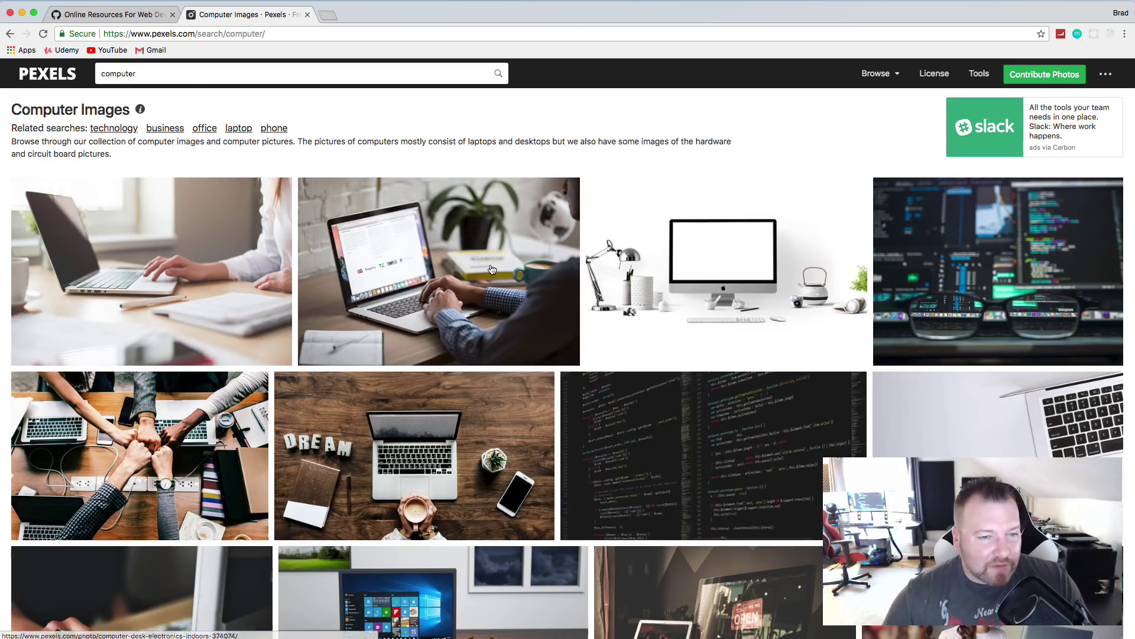
scroll(505, 270, down, 12)
scroll(506, 270, up, 10)
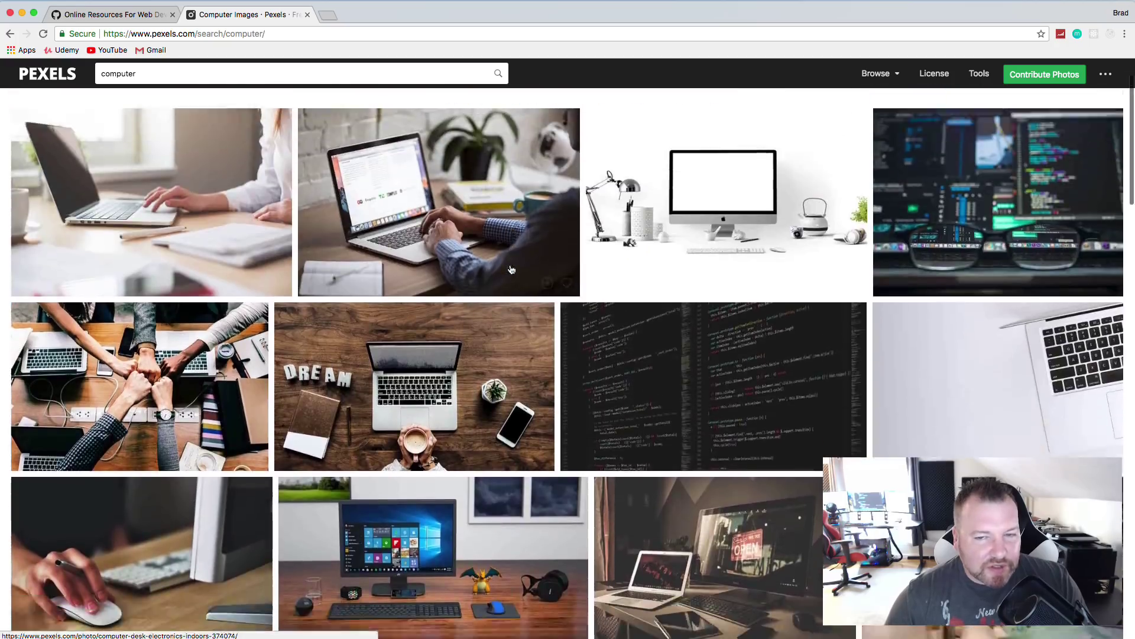
scroll(512, 269, down, 10)
scroll(518, 268, up, 8)
scroll(518, 268, up, 5)
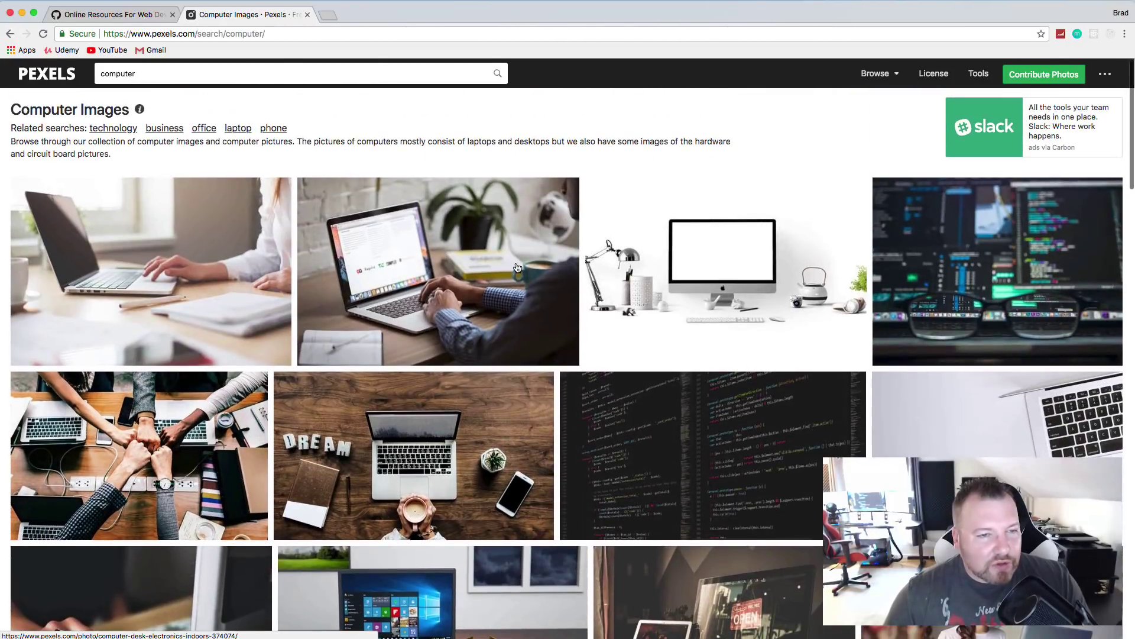
Browse Photos by Color, cycling through the orange, red, yellow and green swatches
mouse_move(885, 64)
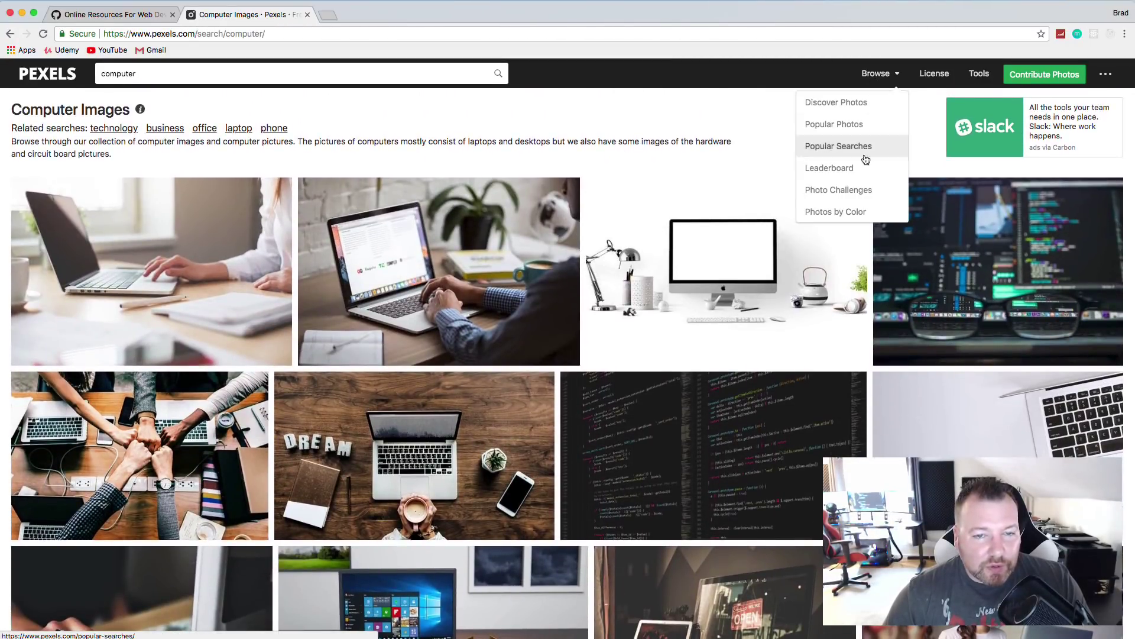
click(844, 212)
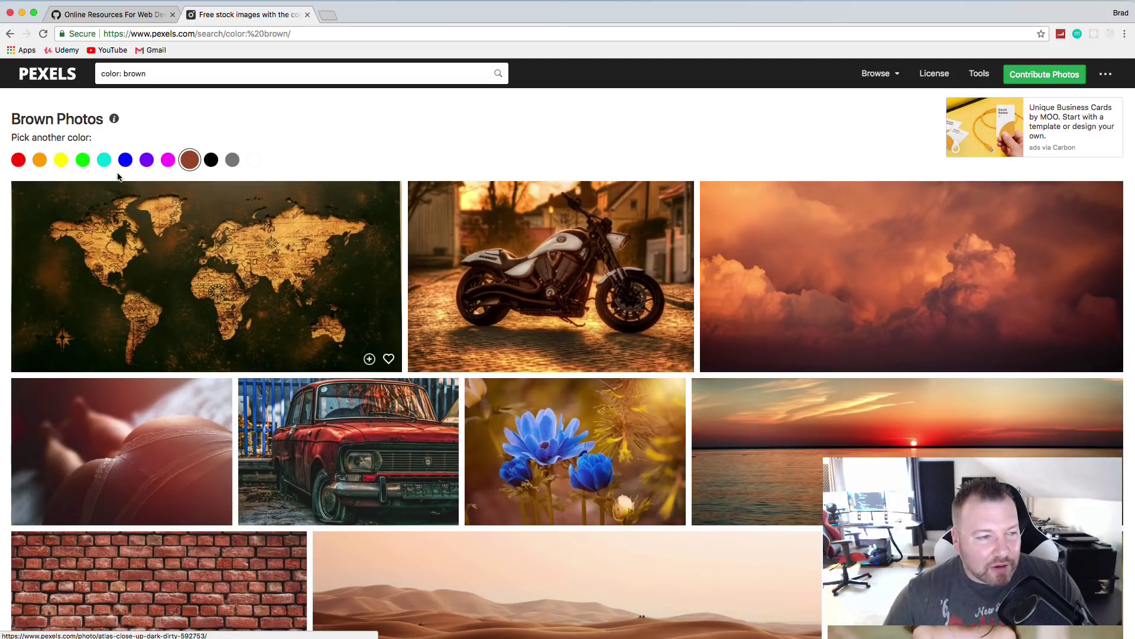
click(39, 159)
click(20, 160)
click(62, 160)
click(83, 160)
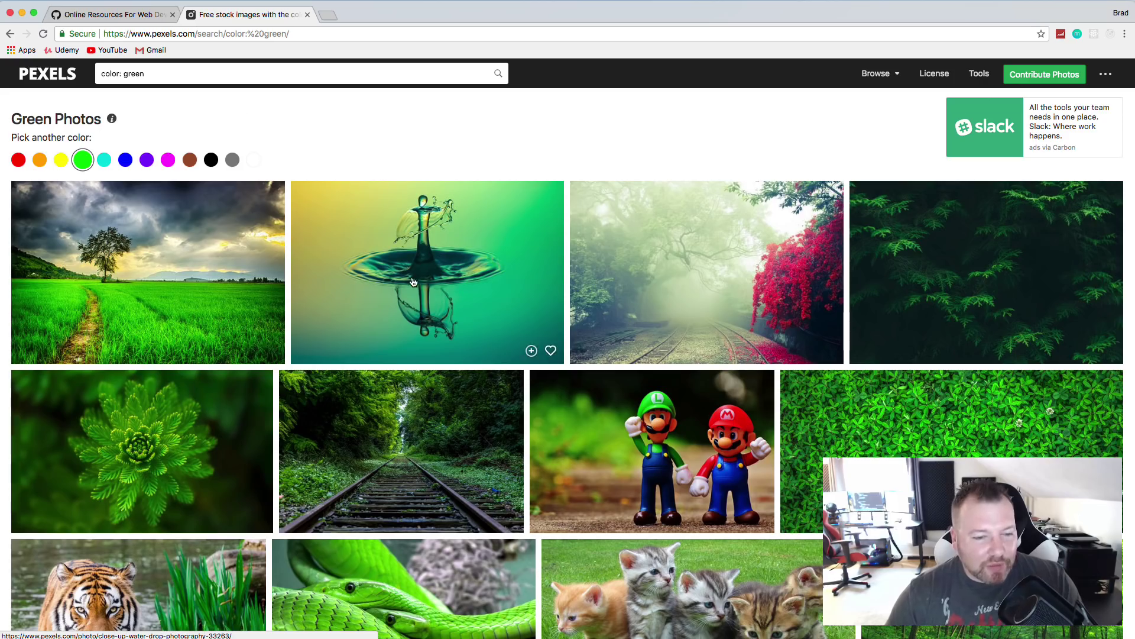
scroll(411, 282, down, 10)
scroll(411, 281, up, 10)
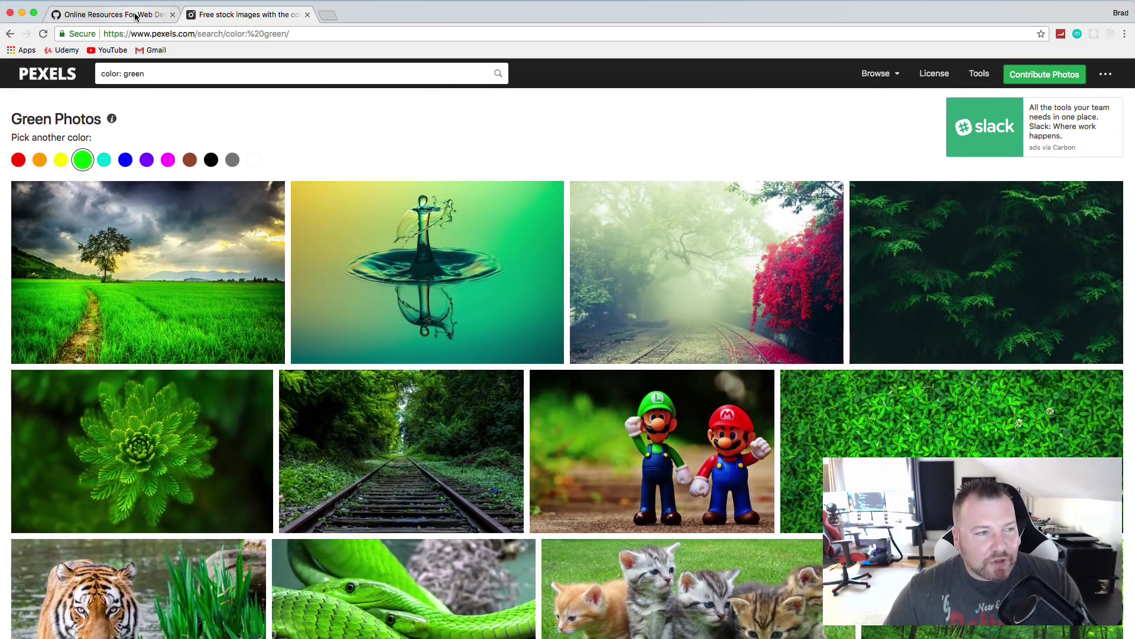
Close the Pexels tab and open the Unsplash link from the gist in a new tab
click(135, 16)
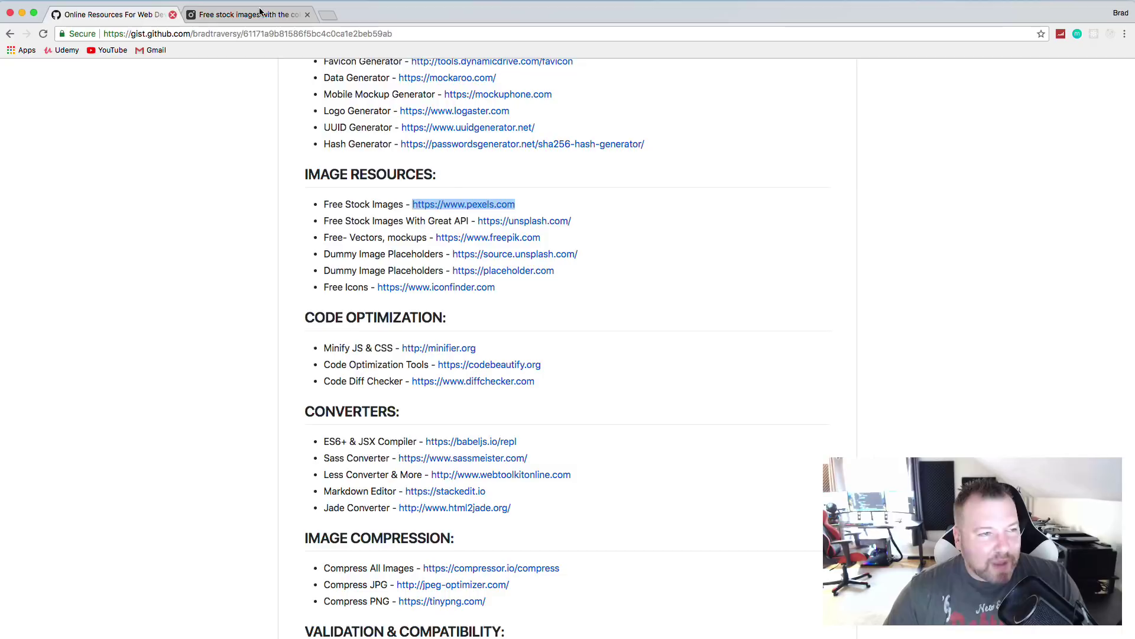
click(308, 15)
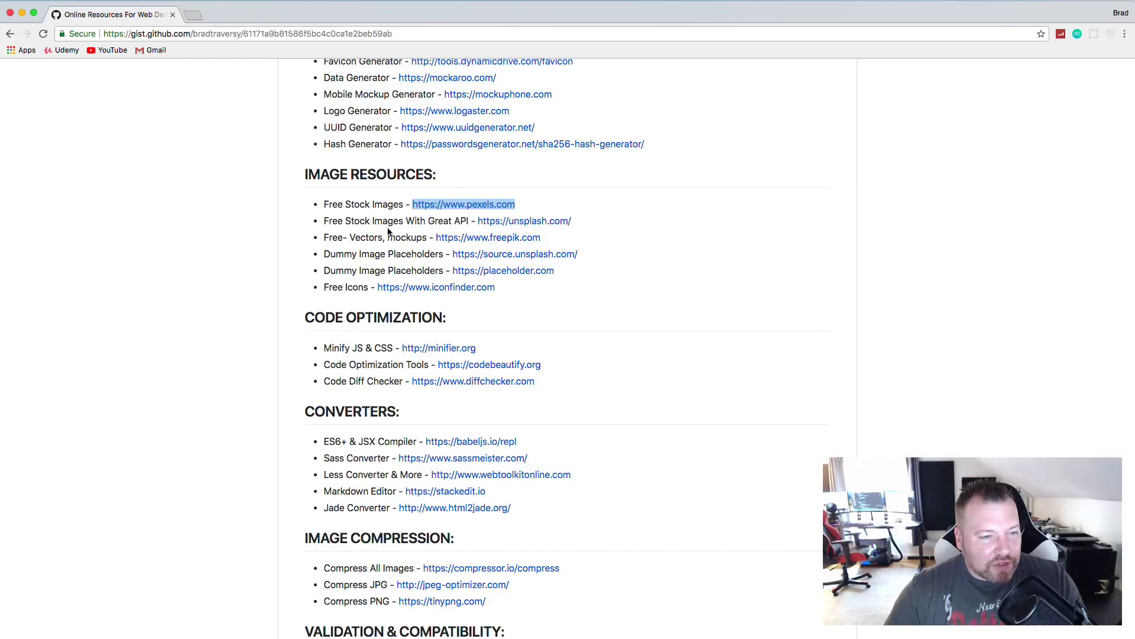
right_click(543, 222)
click(564, 228)
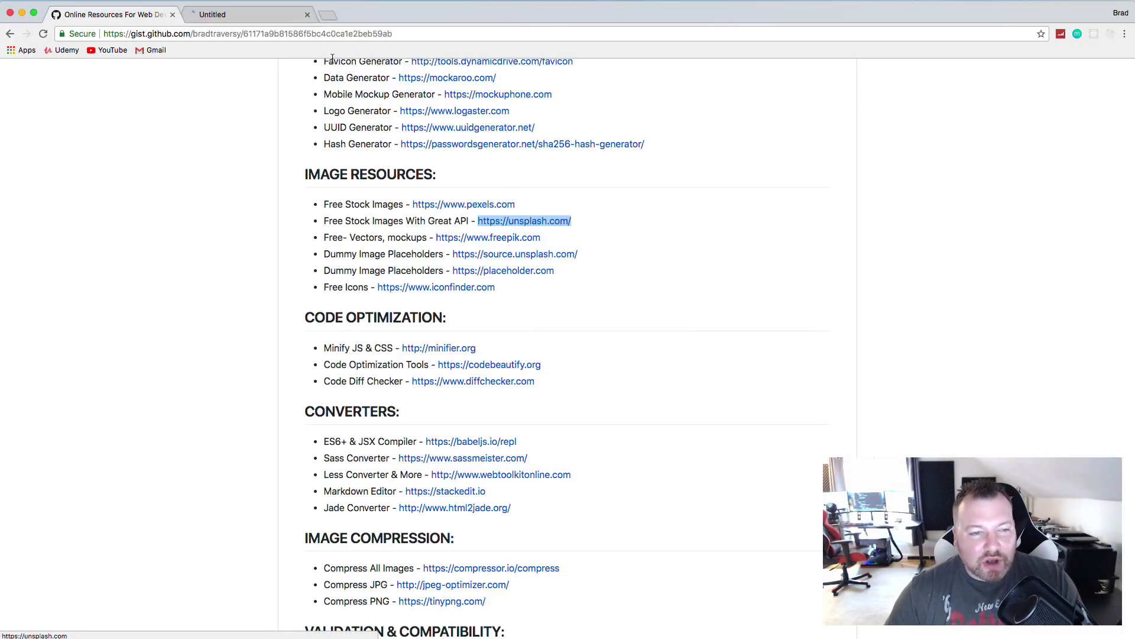
click(248, 15)
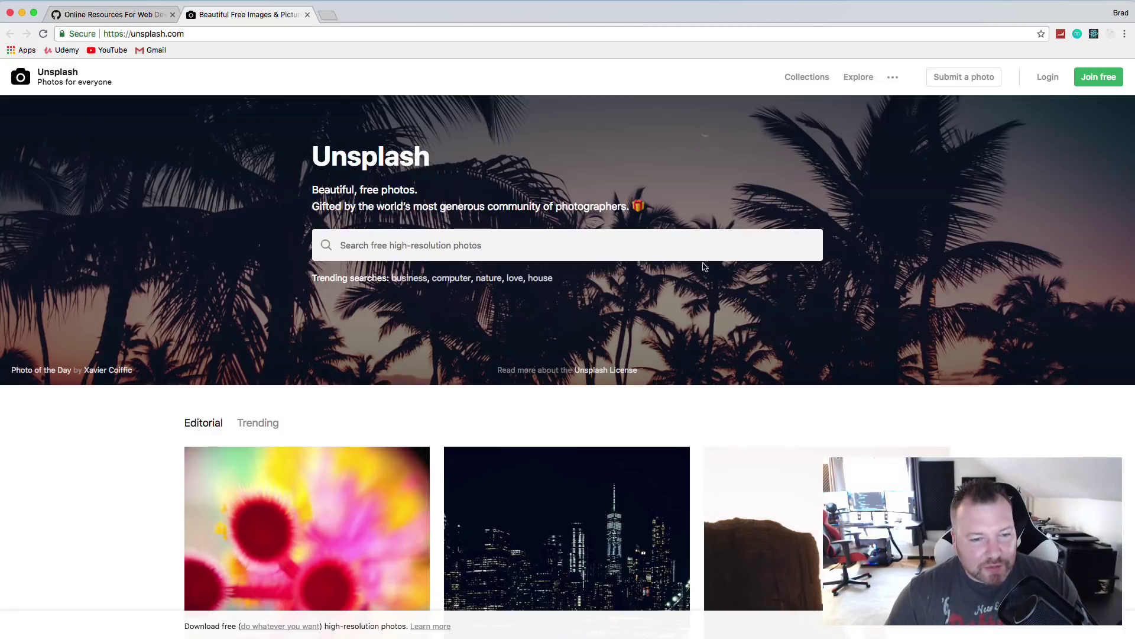
Scroll down and back up through the Unsplash photo grid
scroll(741, 271, down, 10)
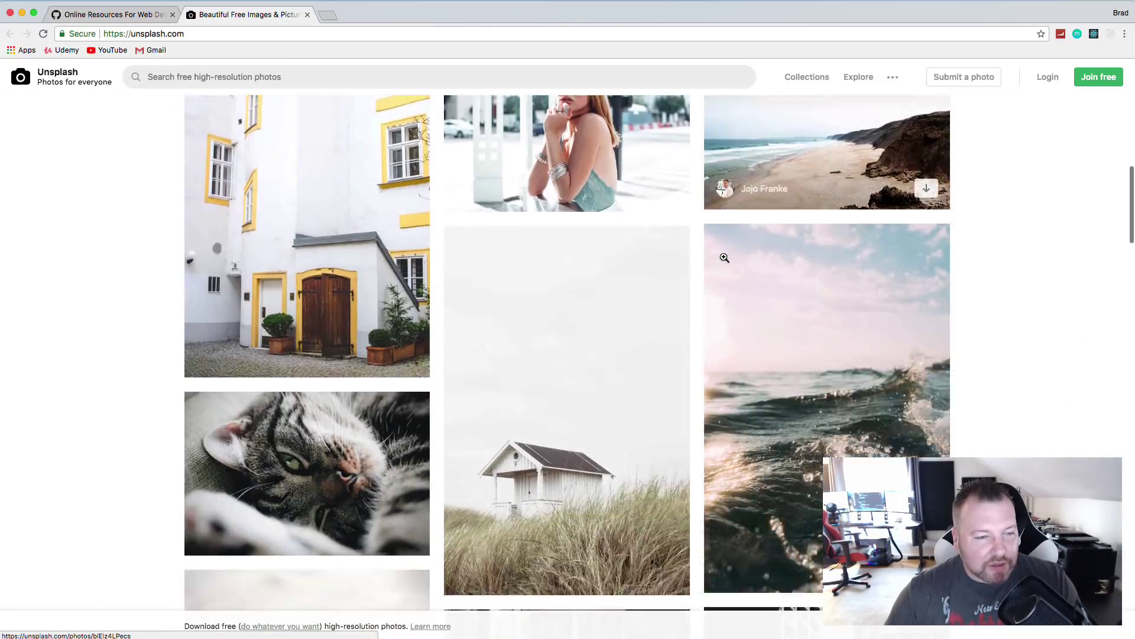
scroll(725, 257, down, 7)
scroll(482, 193, up, 9)
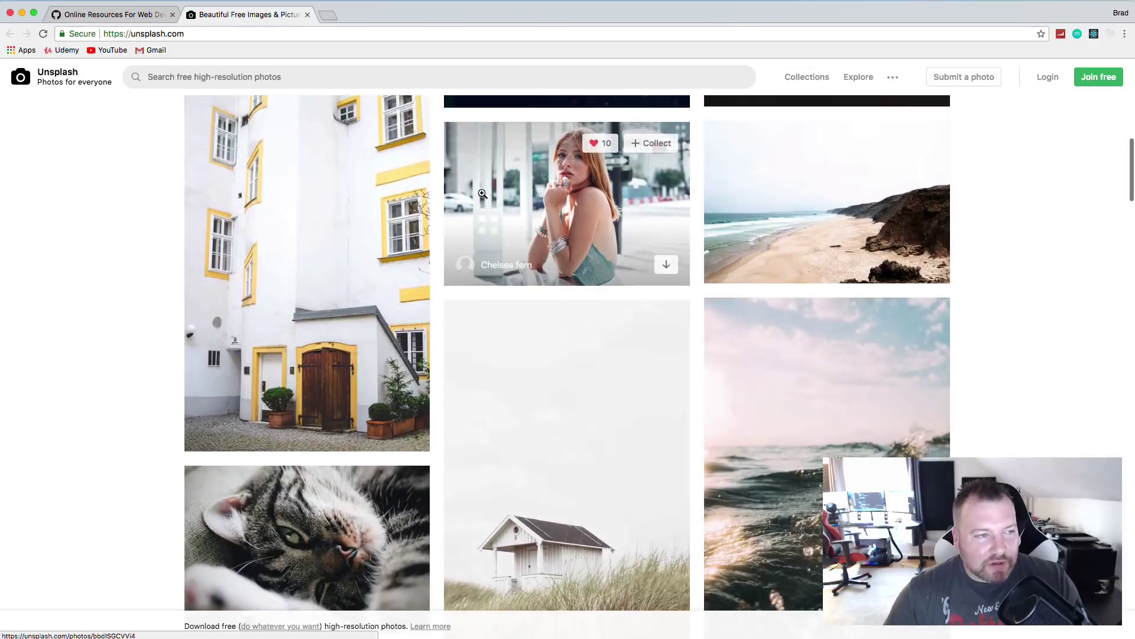
scroll(482, 193, up, 1)
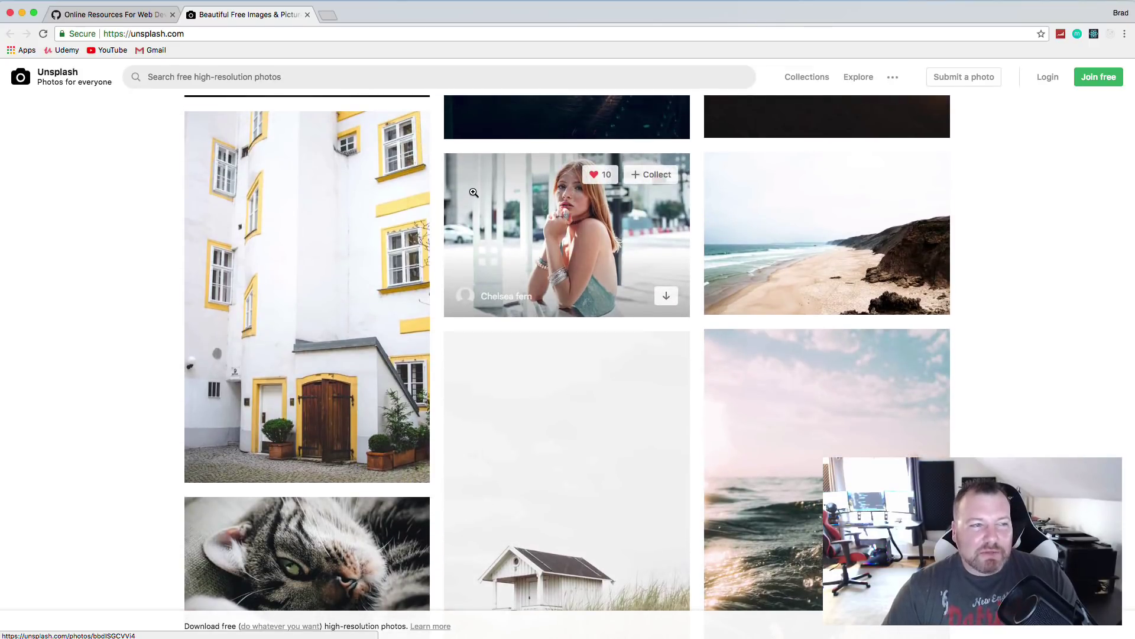
scroll(473, 192, up, 1)
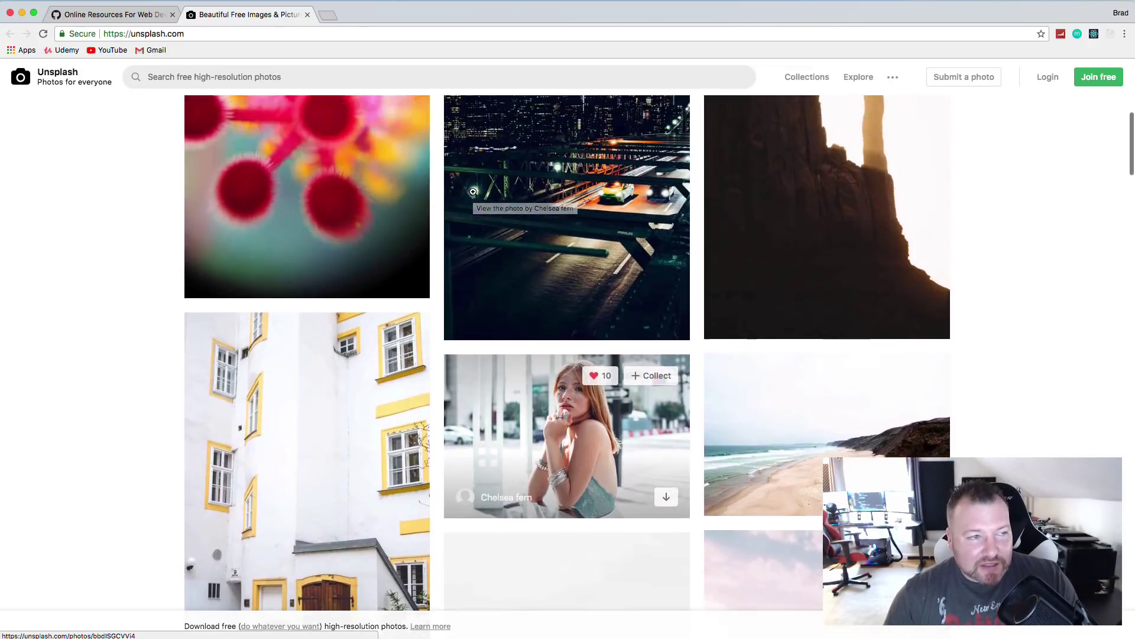
Close the Unsplash tab and open the freepik.com link in a new tab
scroll(473, 191, up, 3)
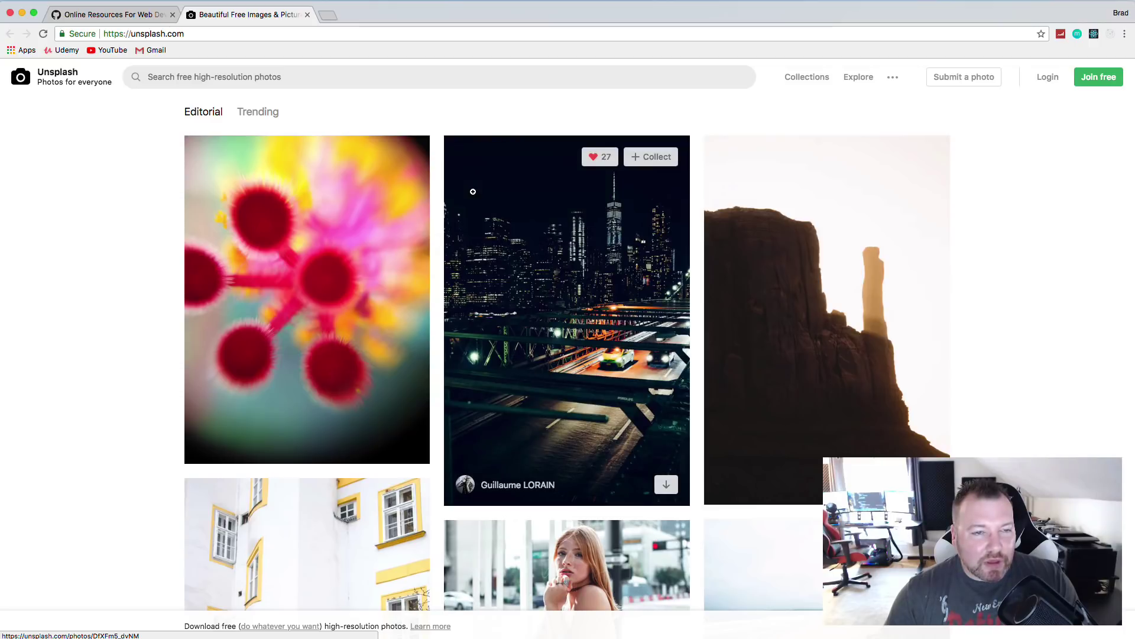
click(308, 15)
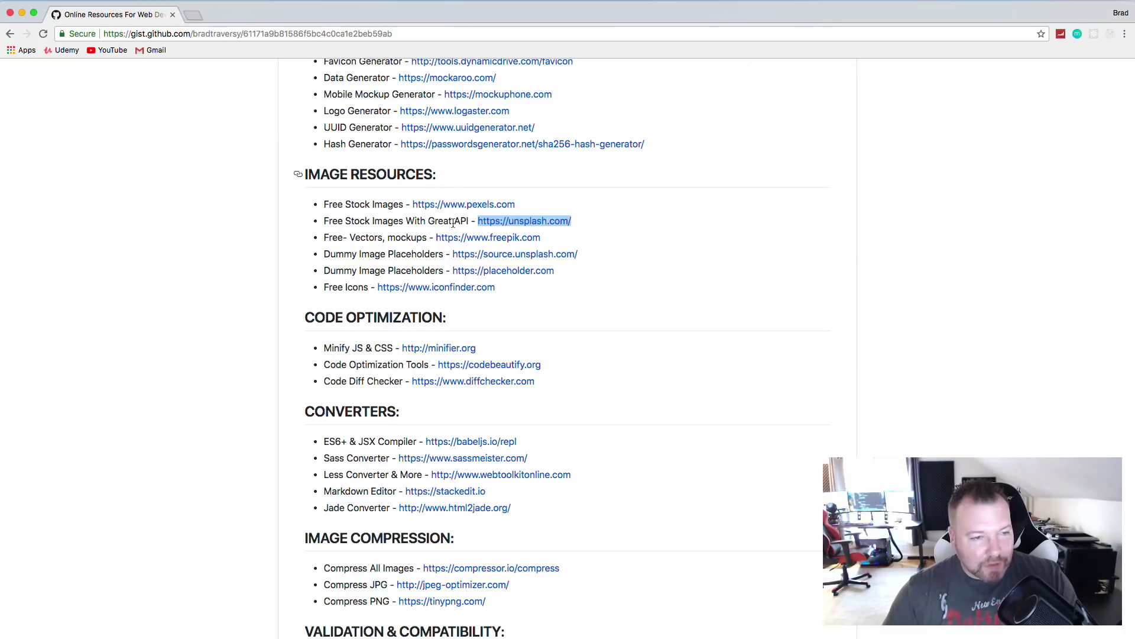
right_click(506, 242)
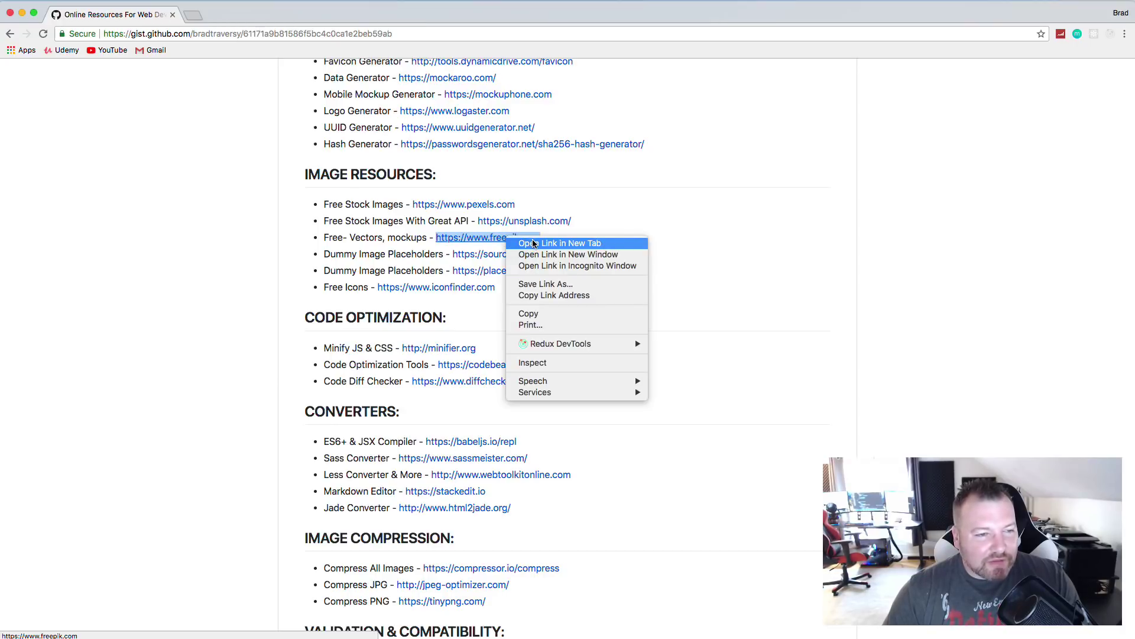
click(534, 243)
click(246, 14)
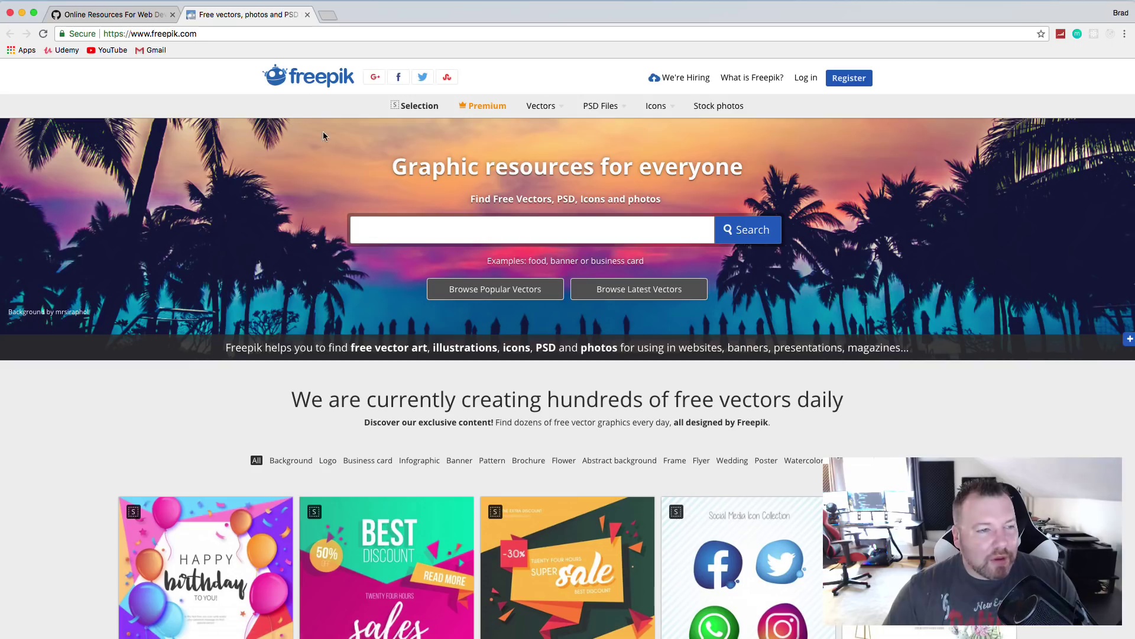
Scroll through Freepik's grid of free vector designs
scroll(339, 138, down, 3)
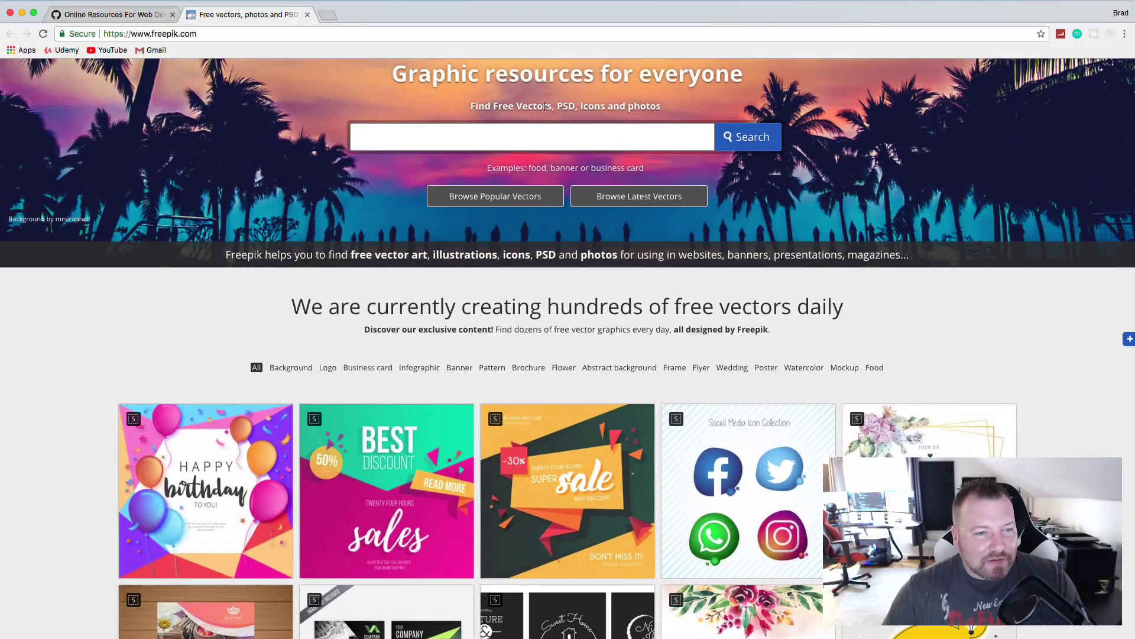
scroll(603, 189, down, 20)
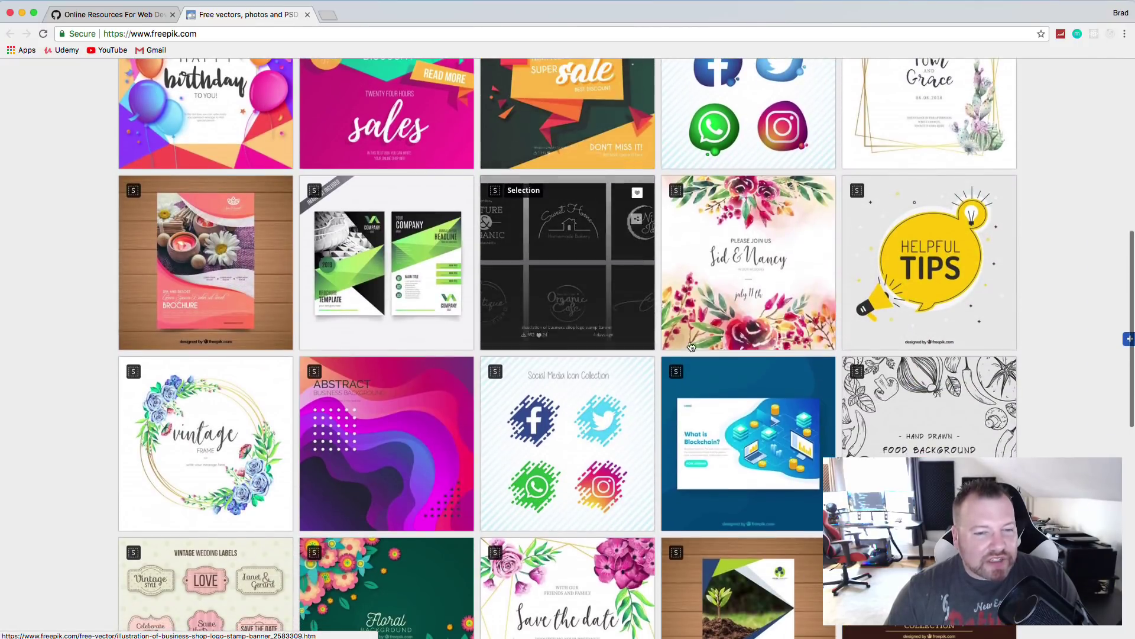
scroll(720, 373, down, 7)
scroll(720, 372, up, 15)
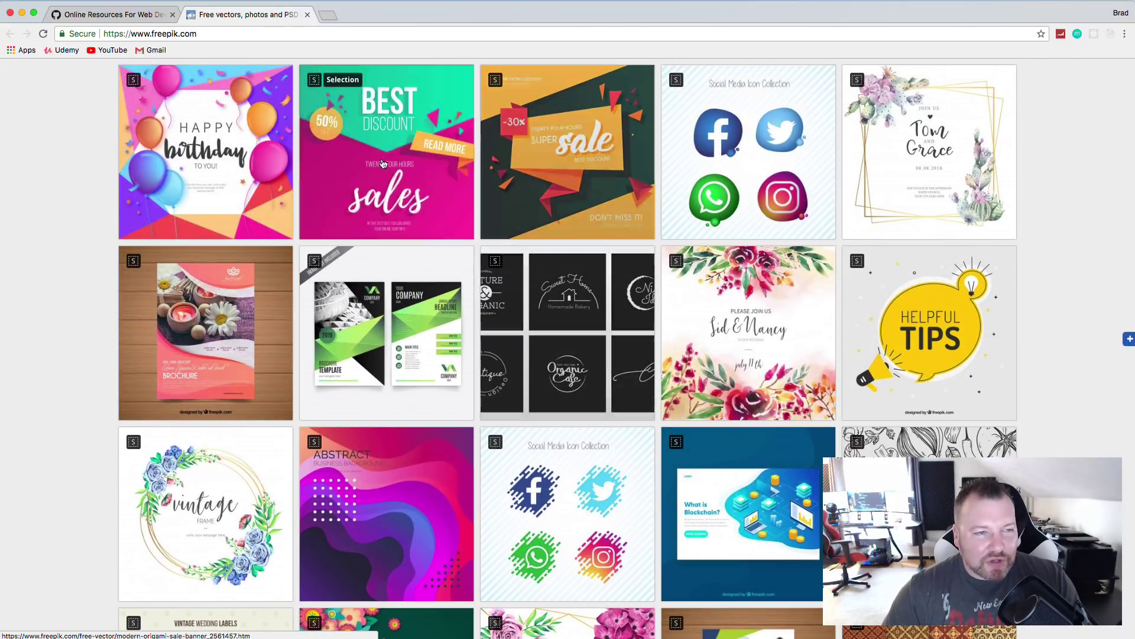
click(308, 16)
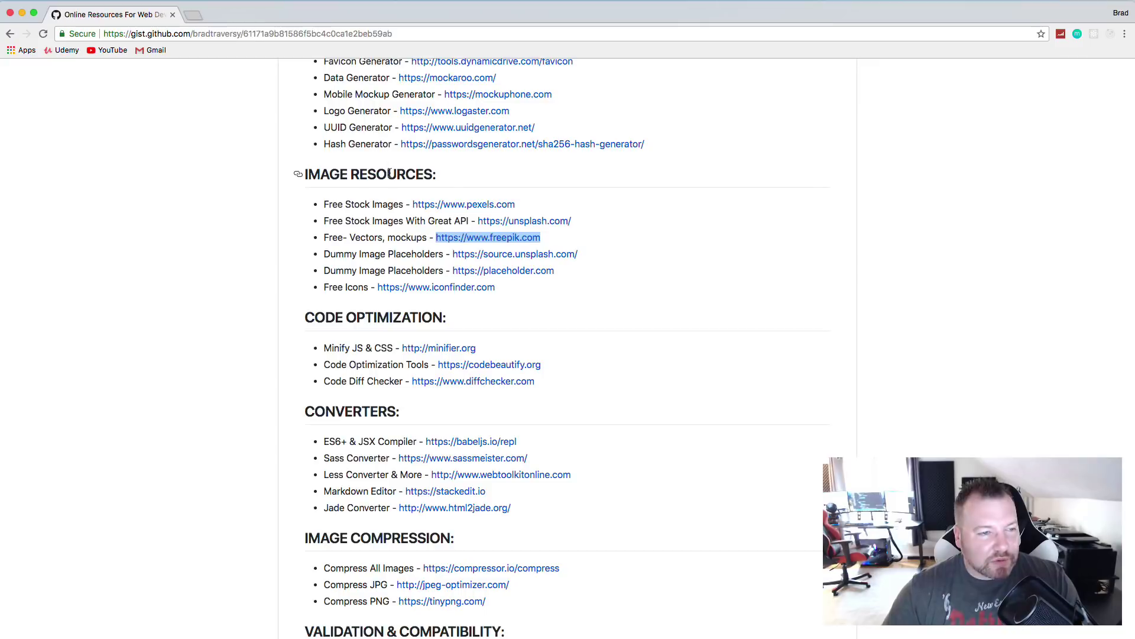
right_click(468, 254)
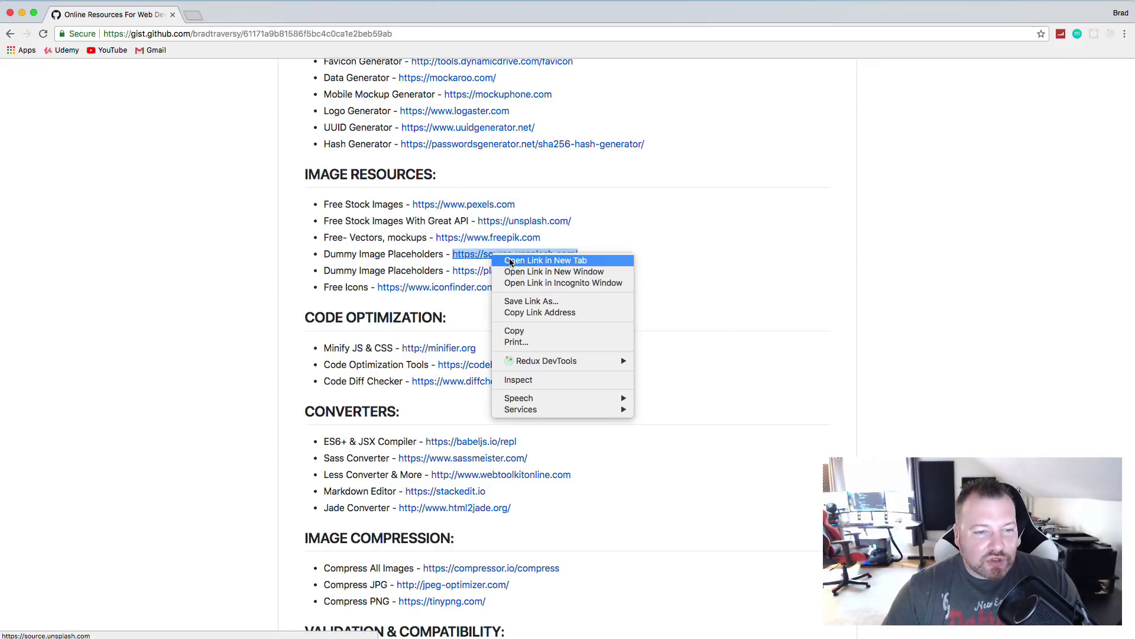
click(512, 260)
click(237, 13)
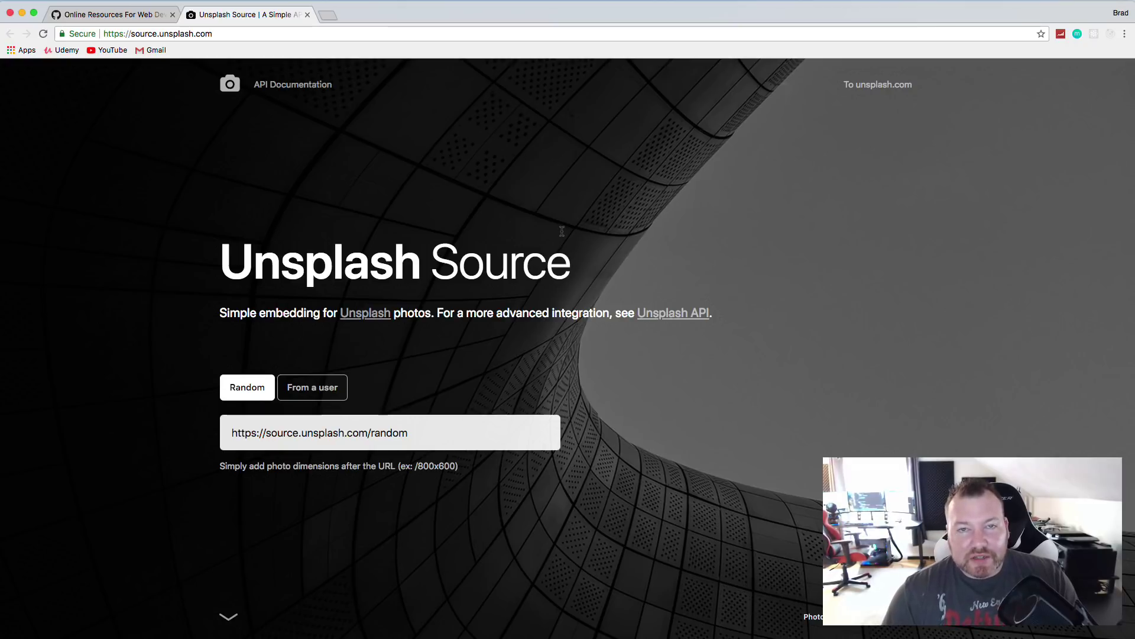
scroll(562, 232, down, 6)
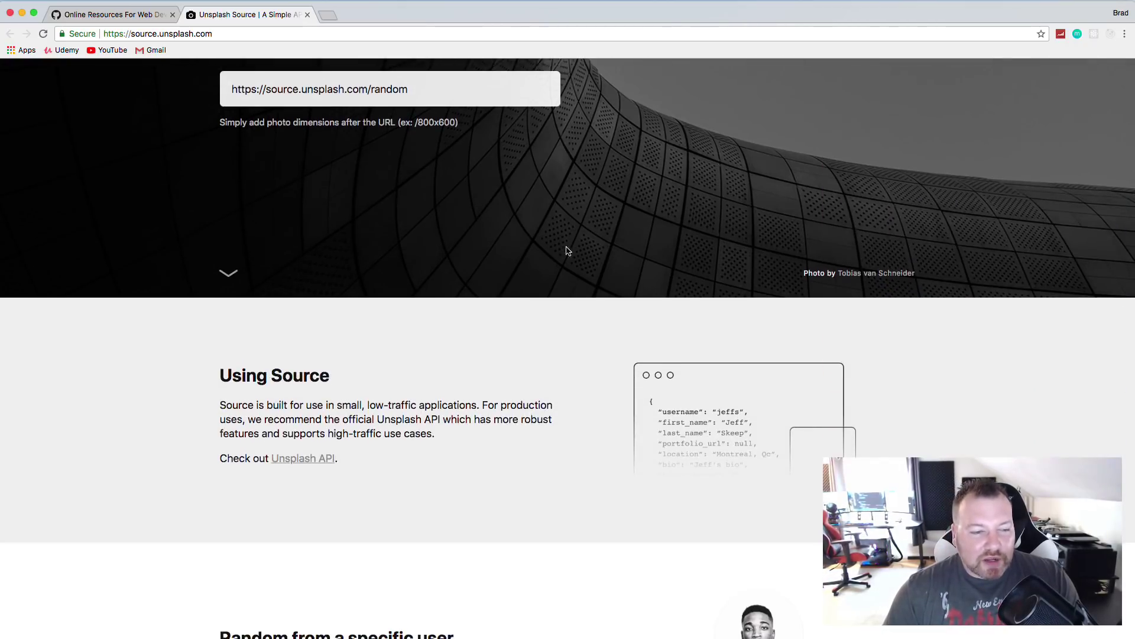
scroll(566, 238, down, 10)
scroll(562, 246, up, 2)
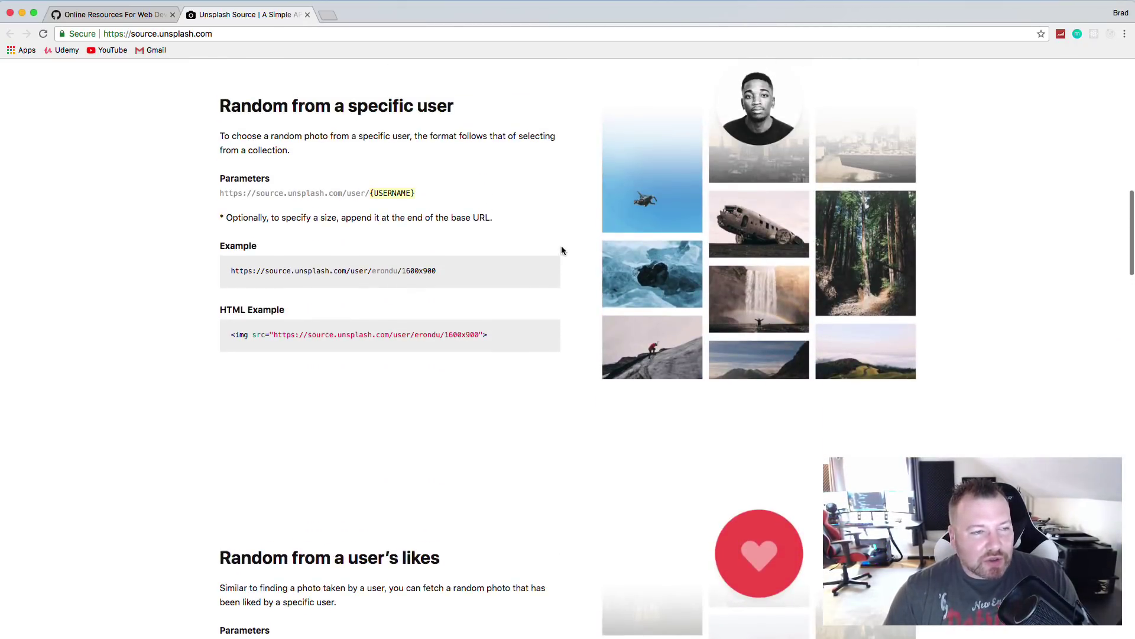
scroll(446, 175, down, 8)
scroll(452, 175, down, 12)
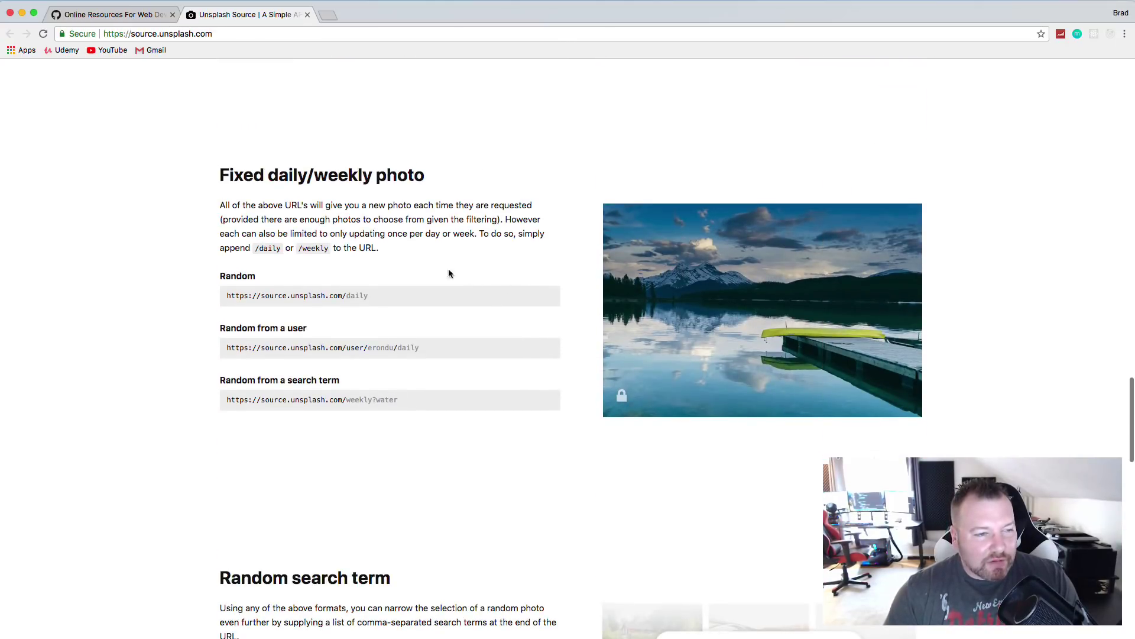
scroll(342, 204, down, 6)
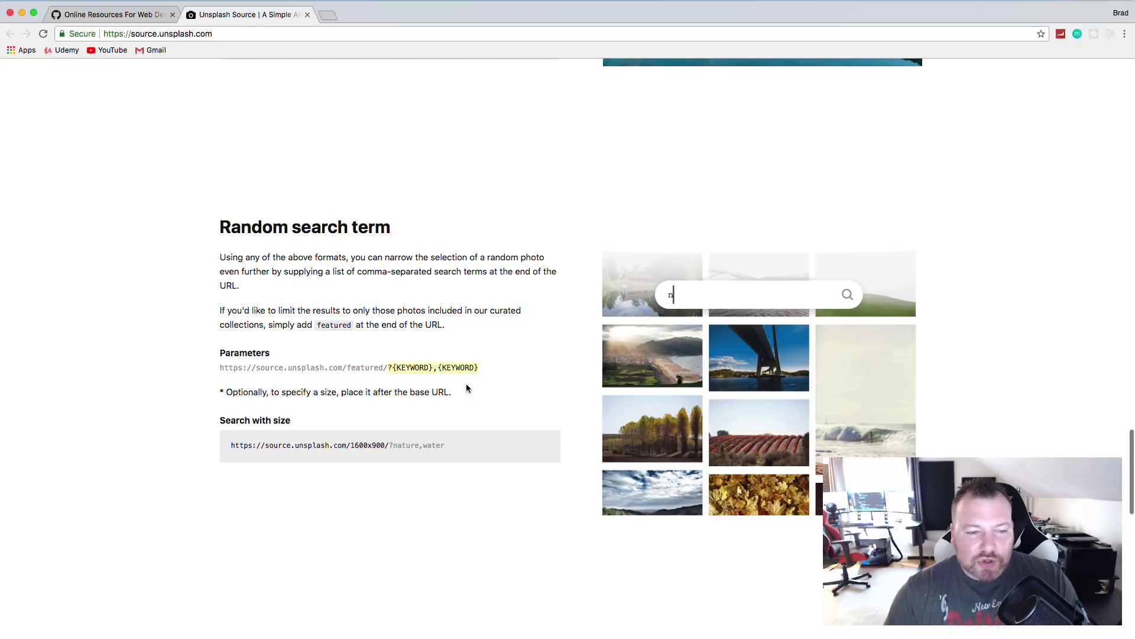
scroll(482, 461, down, 1)
scroll(473, 449, down, 1)
drag(443, 354, 392, 355)
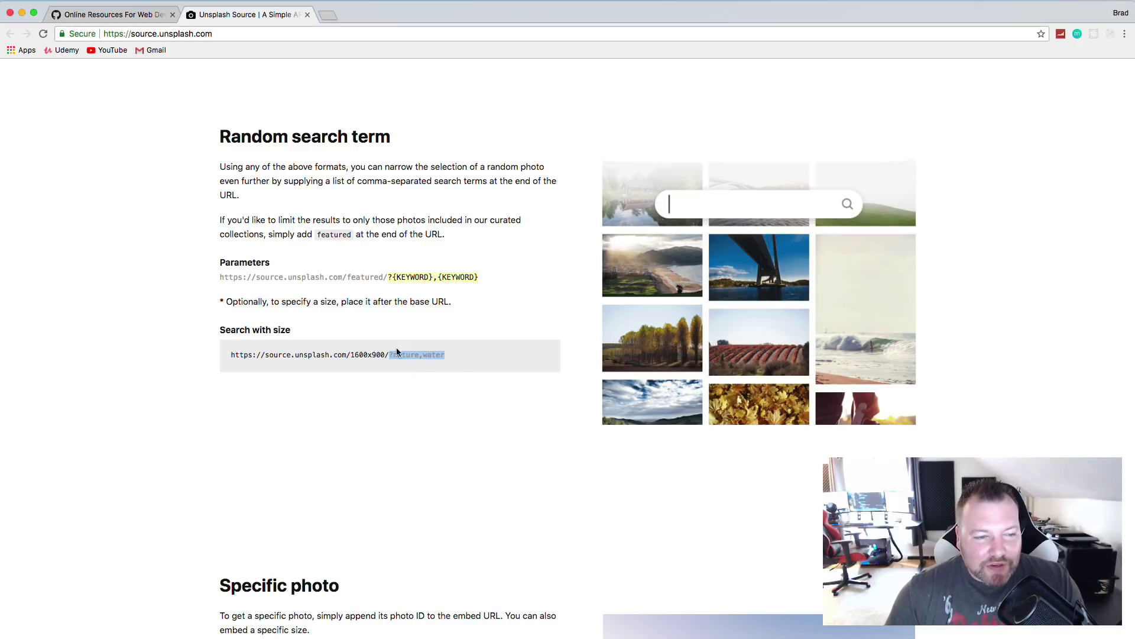
drag(386, 355, 360, 353)
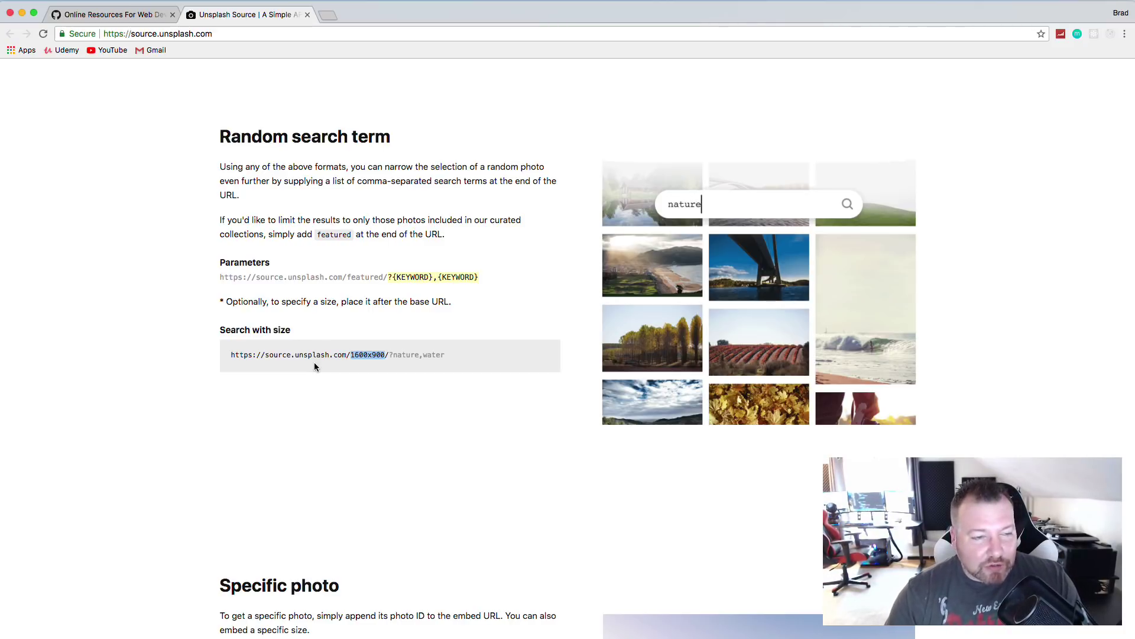
scroll(349, 372, down, 6)
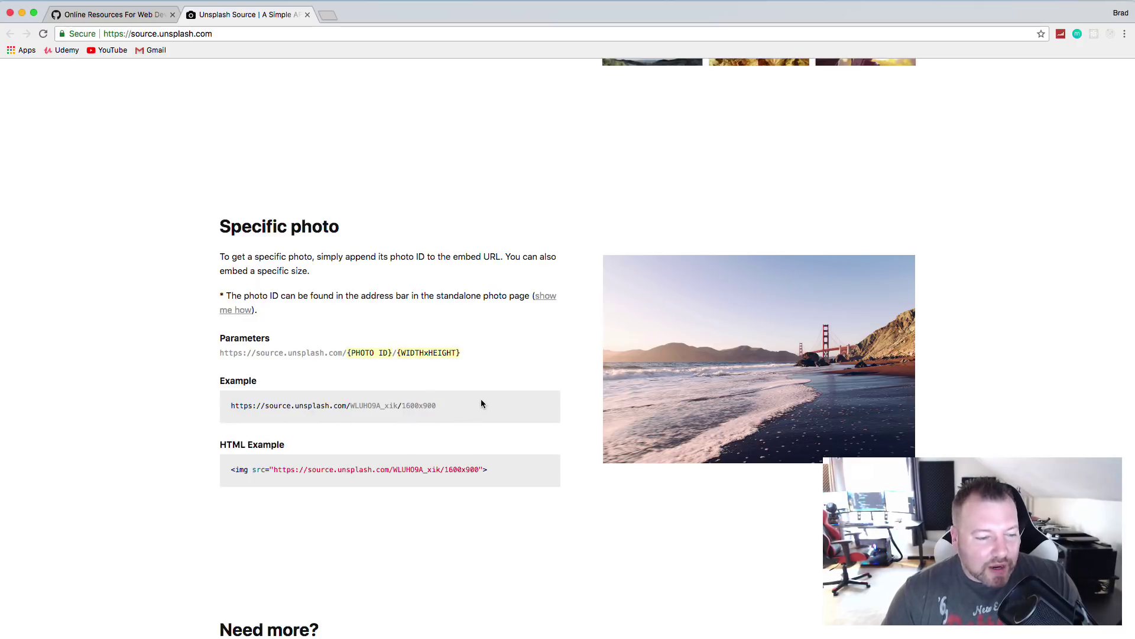
scroll(482, 401, up, 20)
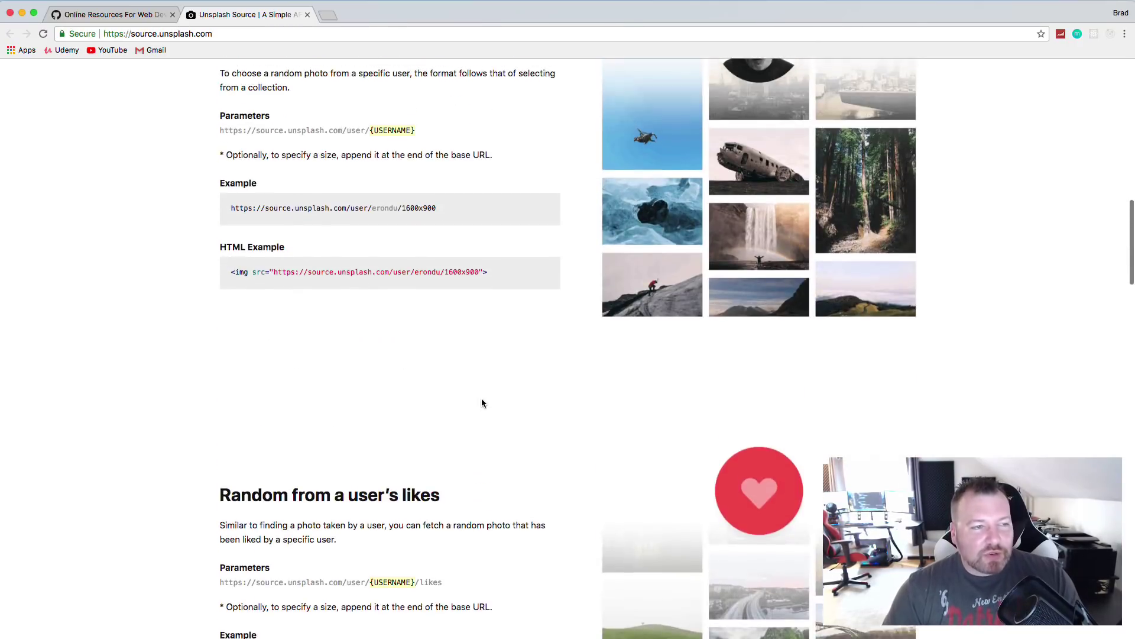
scroll(482, 403, up, 15)
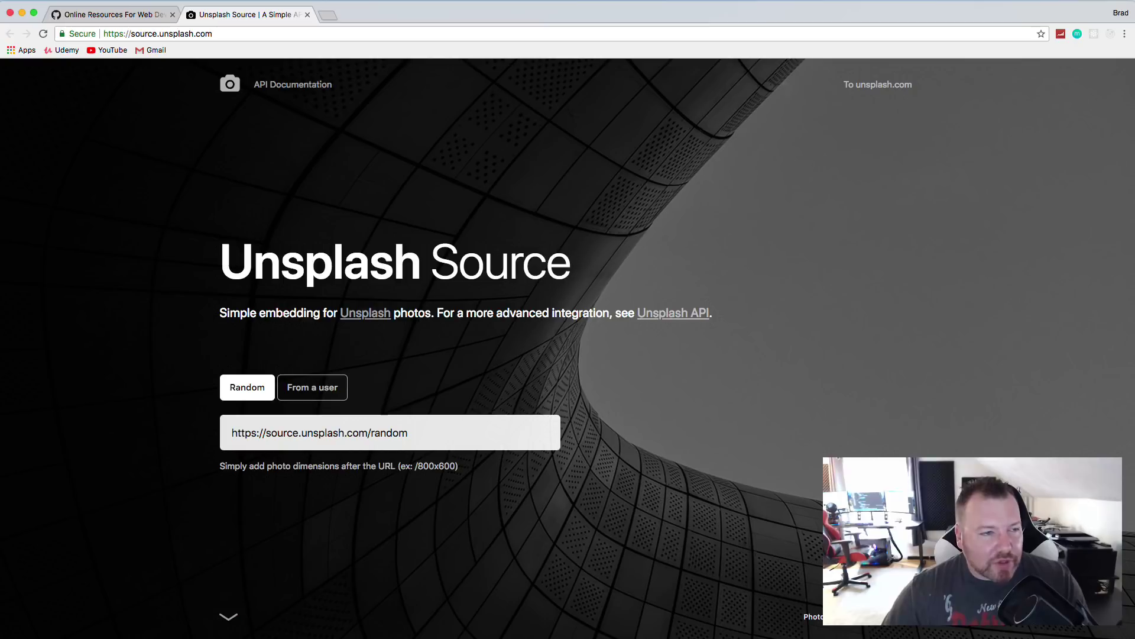
Close Unsplash Source, open placeholder.com in a new tab and select its 350x150 sample URL
click(307, 15)
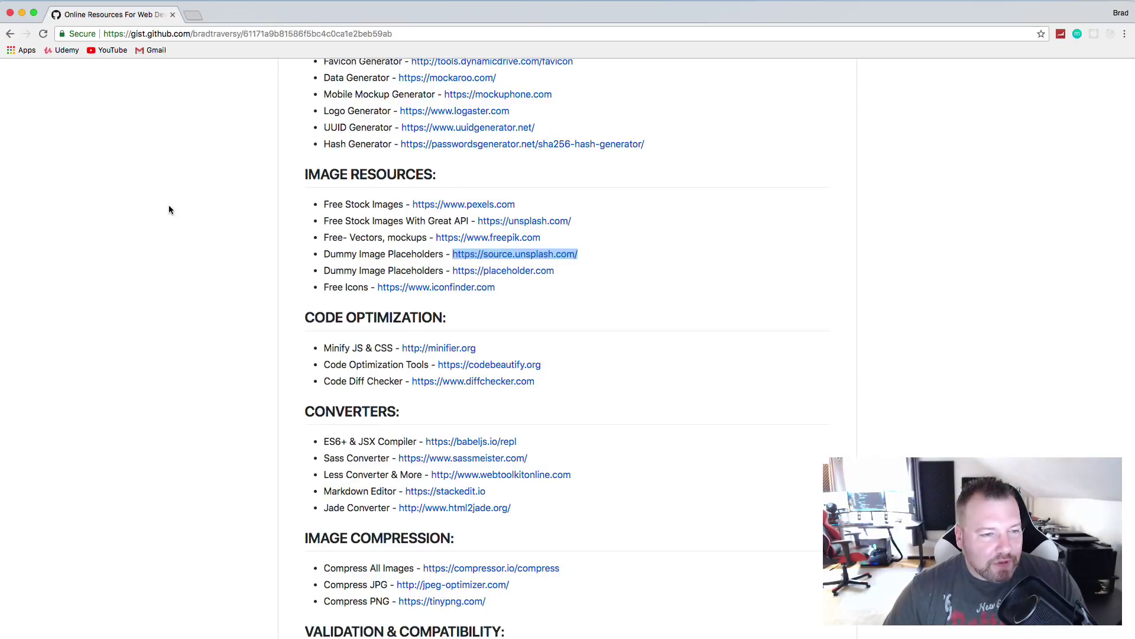
right_click(487, 271)
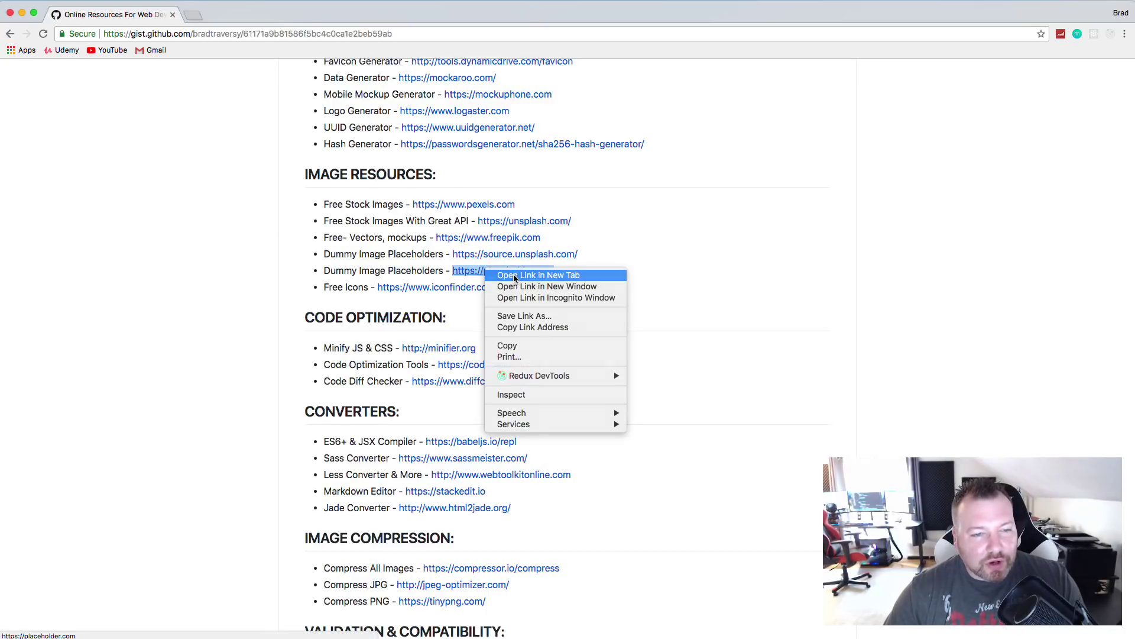
click(519, 277)
click(240, 10)
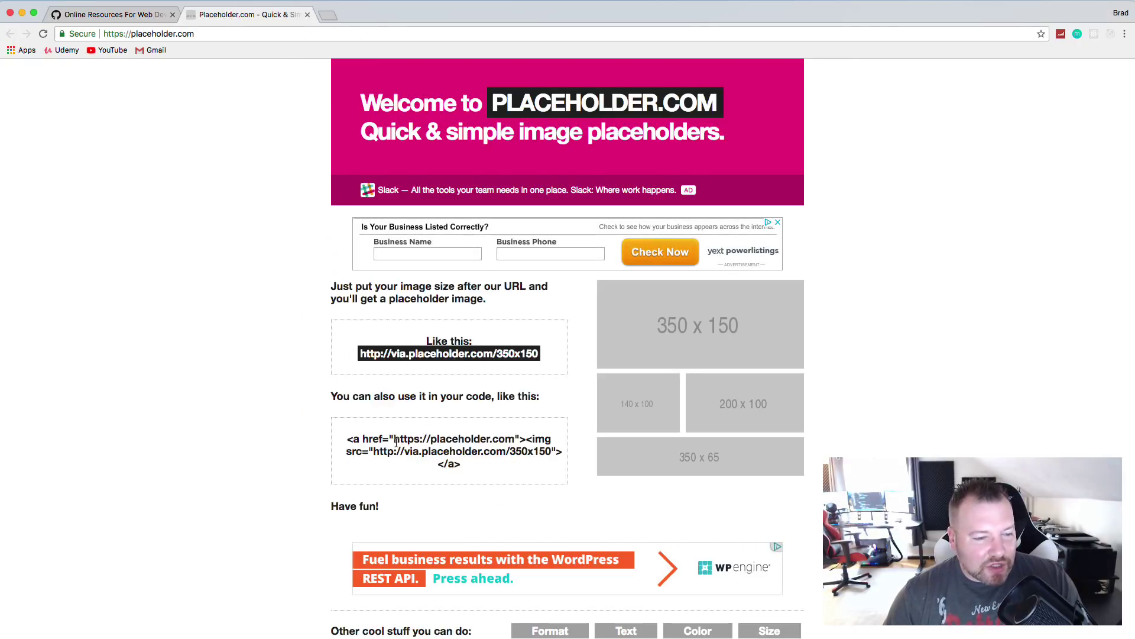
drag(374, 450, 603, 450)
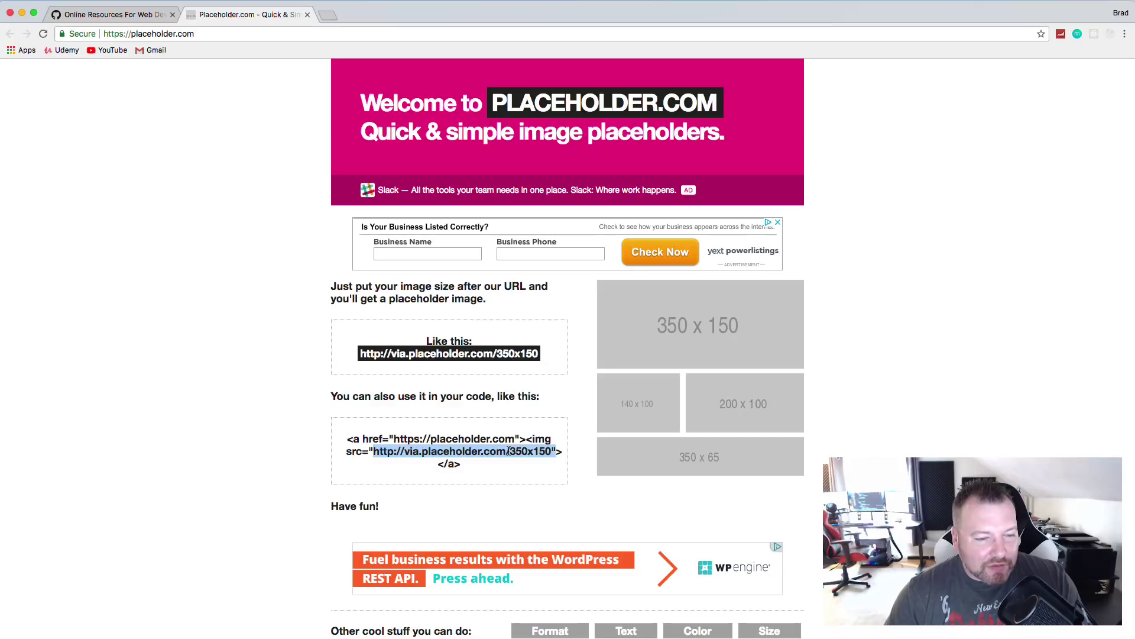
Close the Placeholder.com tab, open iconfinder.com in a new tab and scroll its home page
click(112, 15)
click(307, 14)
click(165, 208)
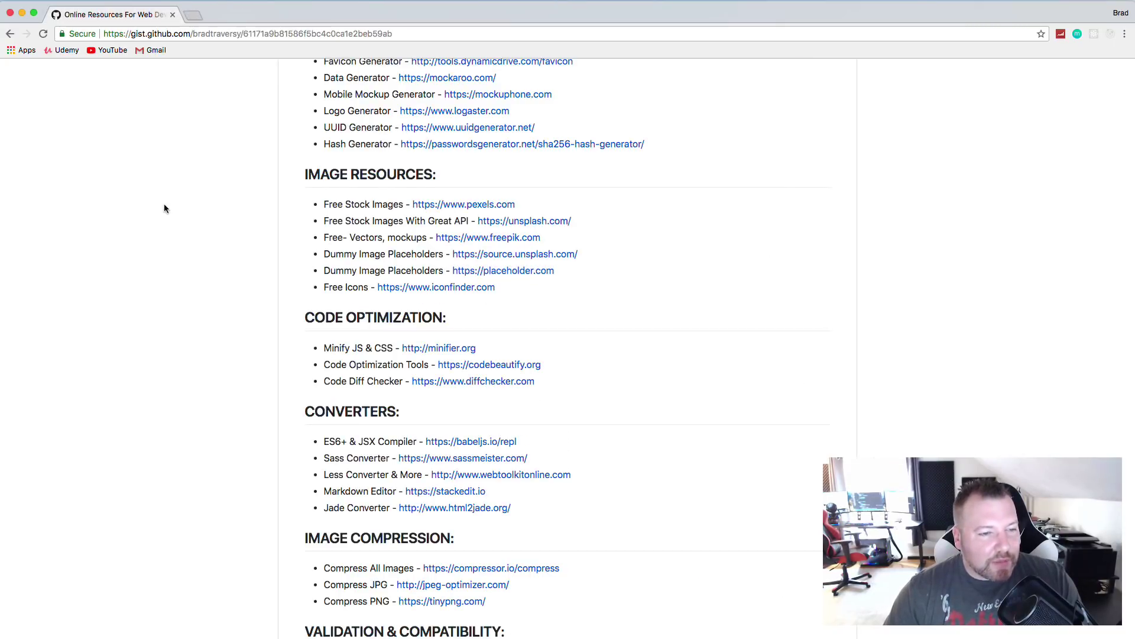
right_click(421, 289)
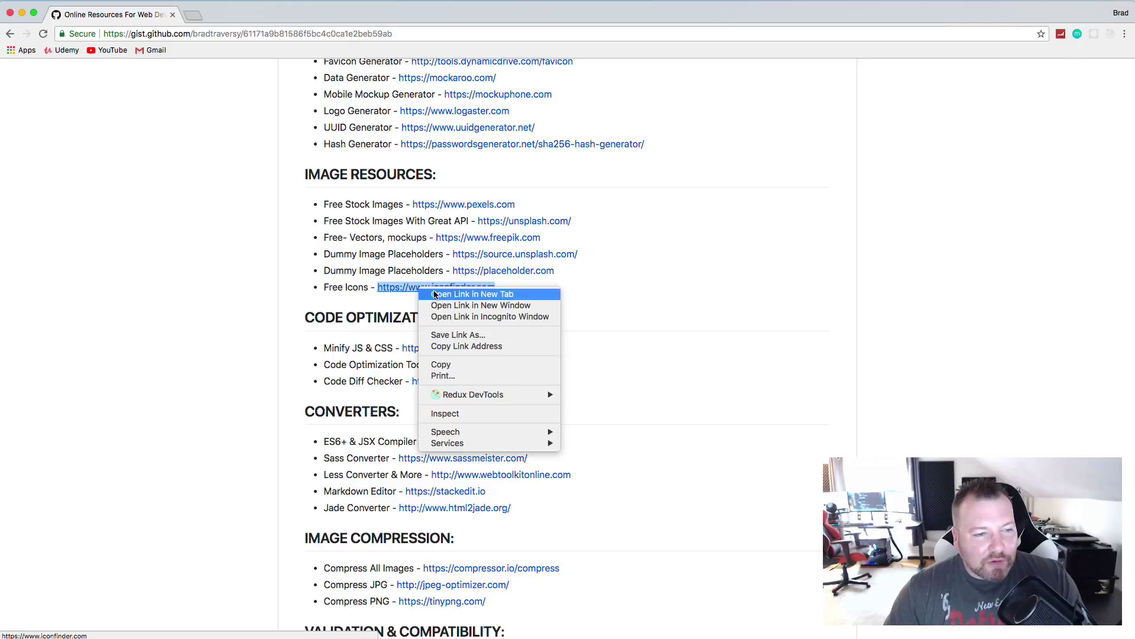
click(436, 294)
click(225, 14)
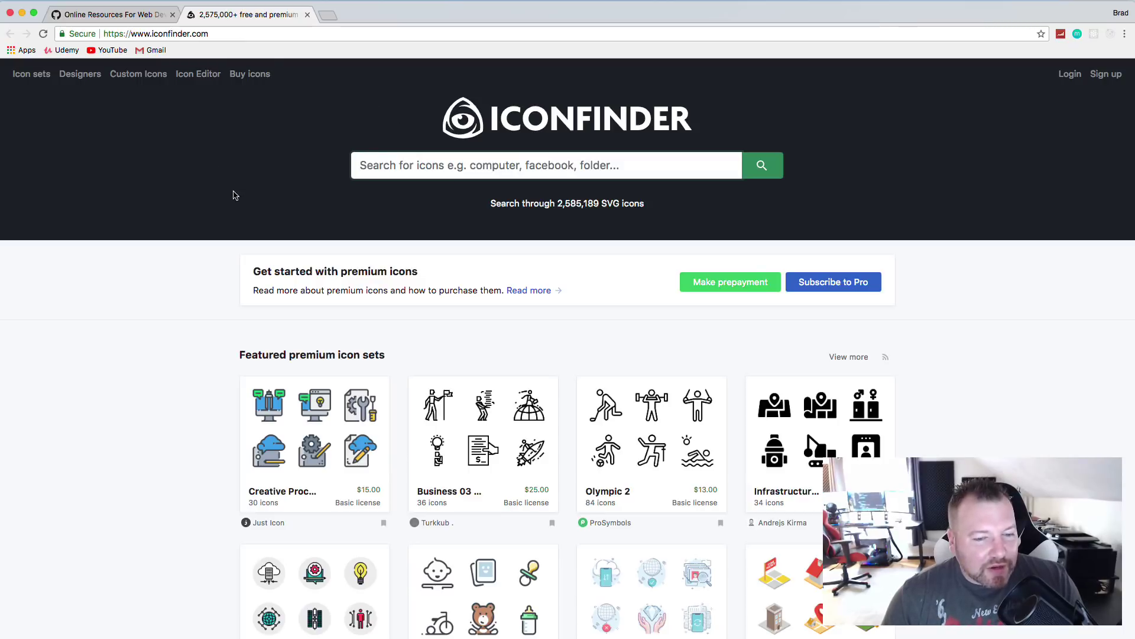
scroll(192, 184, down, 4)
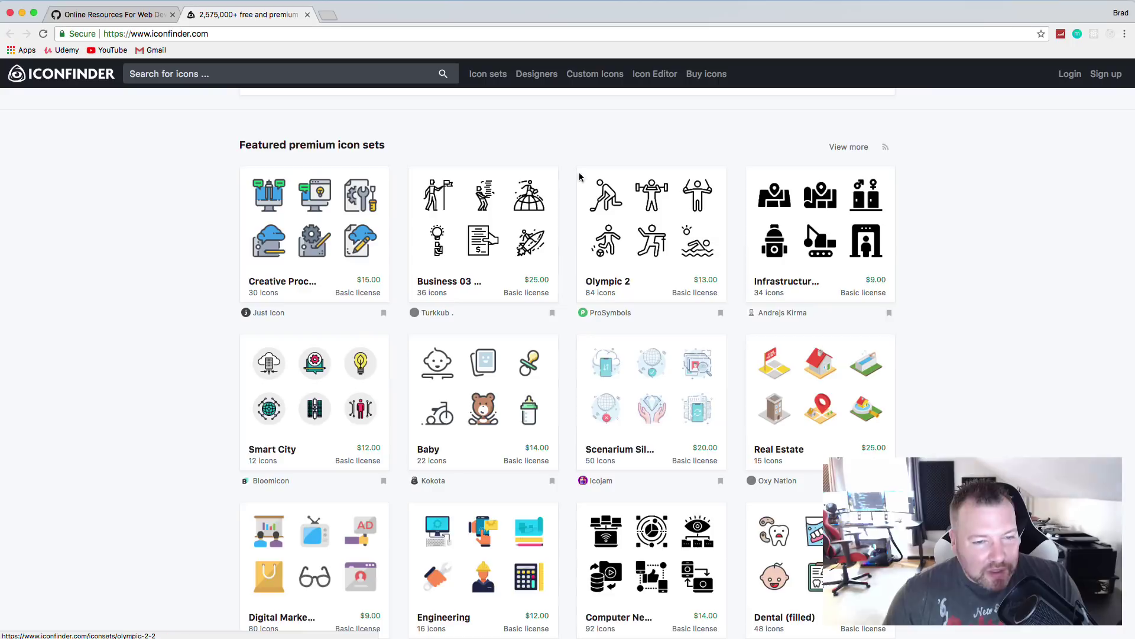
scroll(584, 268, down, 5)
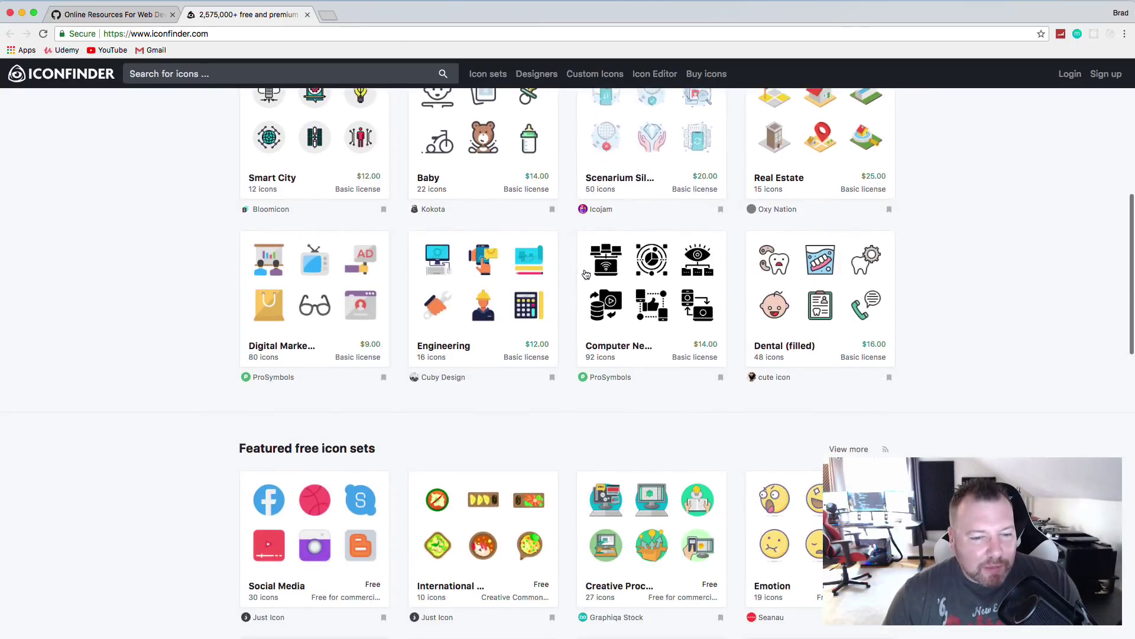
scroll(689, 349, down, 6)
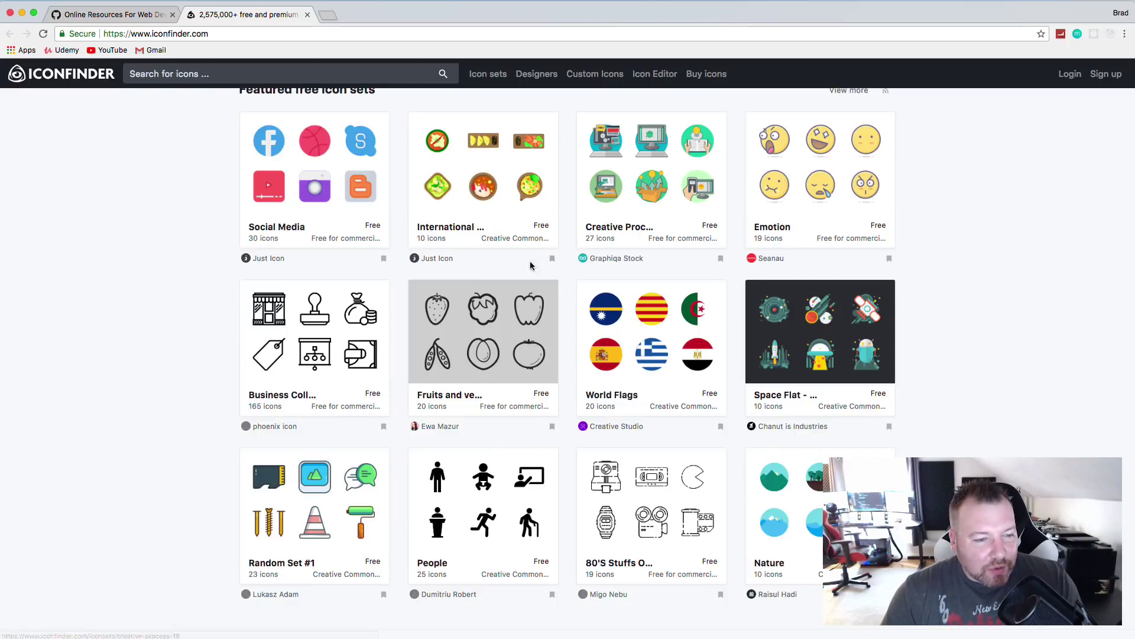
scroll(468, 322, down, 2)
scroll(477, 325, up, 10)
scroll(476, 325, up, 5)
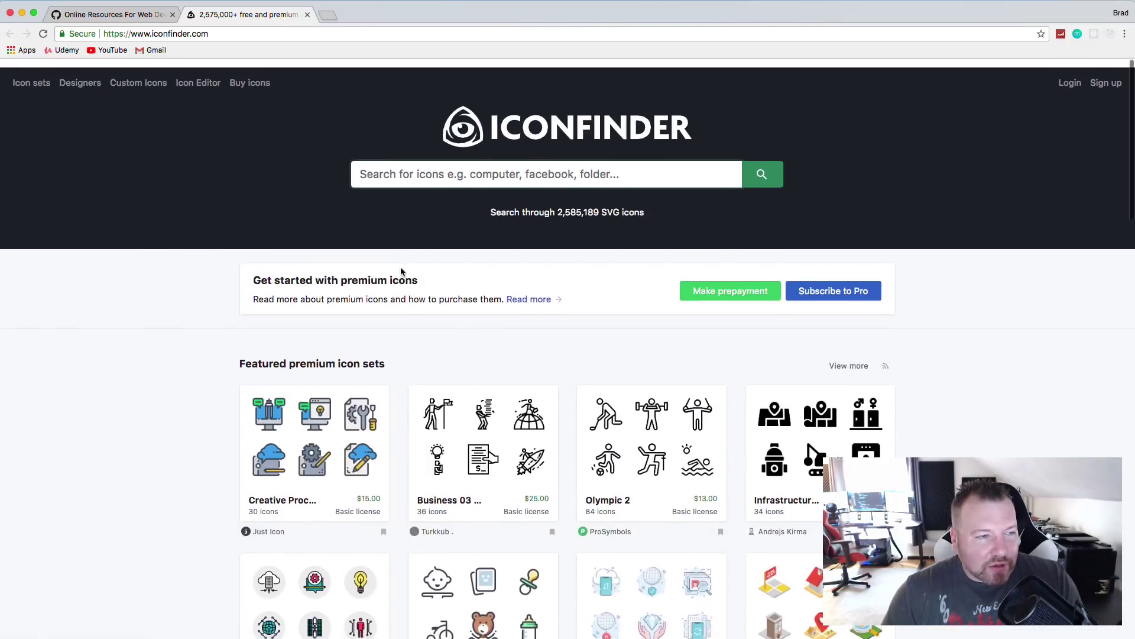
Search Iconfinder for 'computer', open the free iMac outline icon, then close the tab
click(436, 166)
text(co)
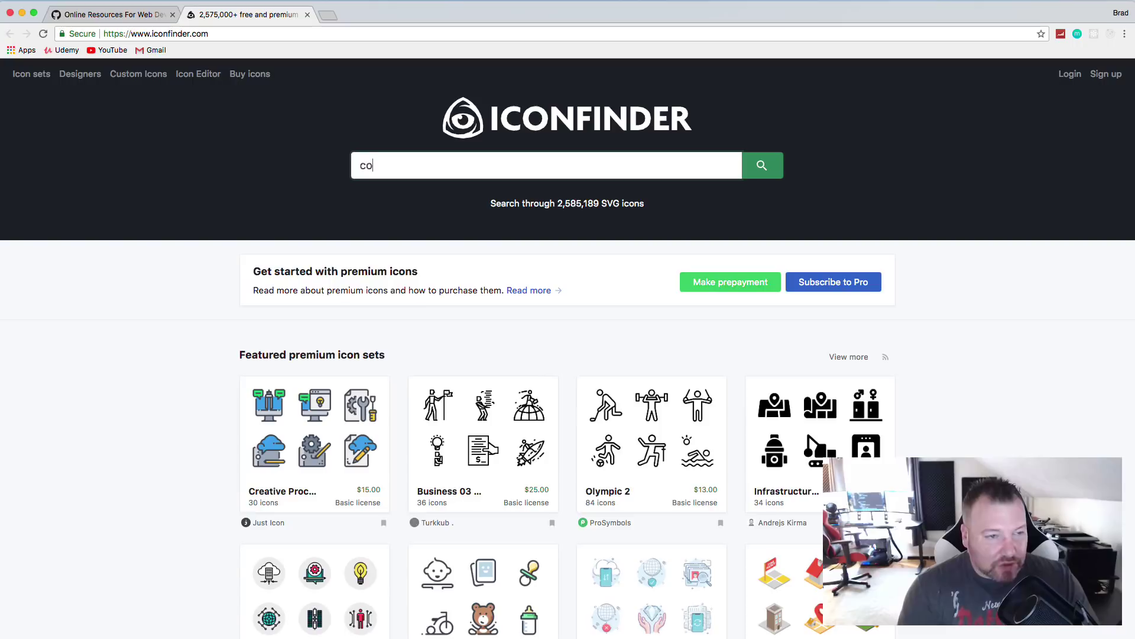
text(mputer)
key(Return)
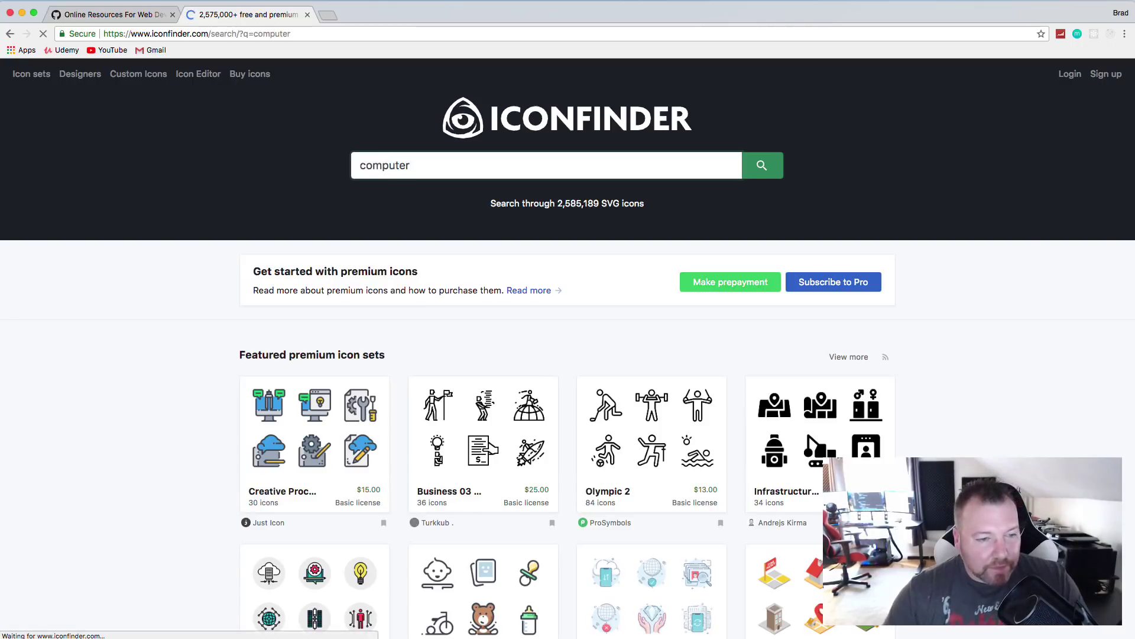
scroll(495, 227, down, 1)
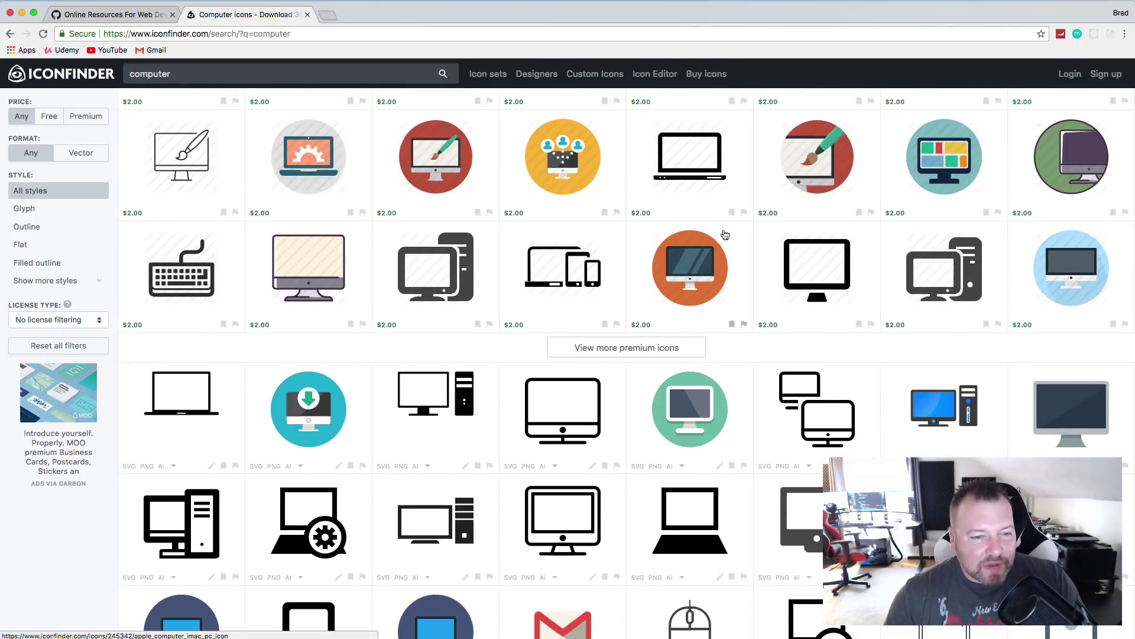
scroll(633, 292, down, 6)
scroll(634, 292, up, 1)
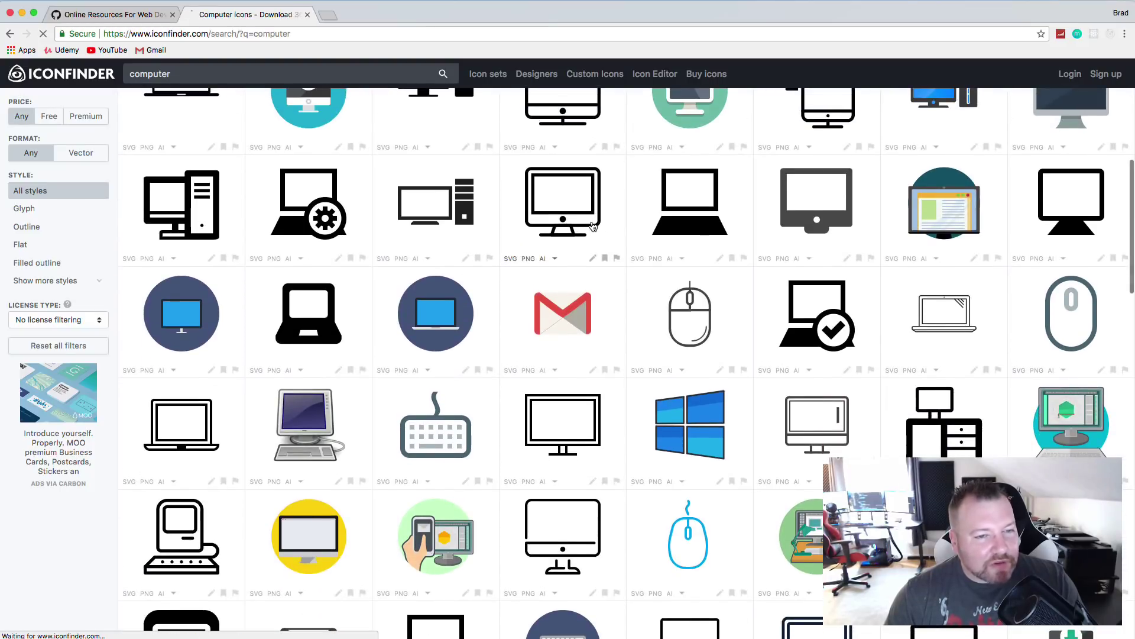
click(591, 227)
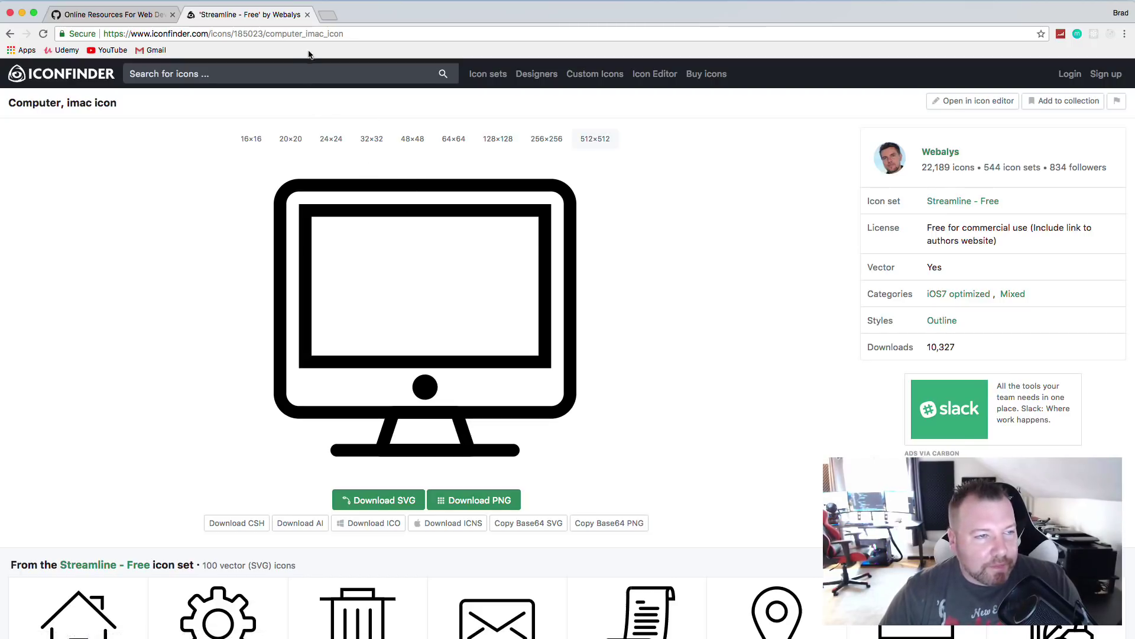
click(308, 15)
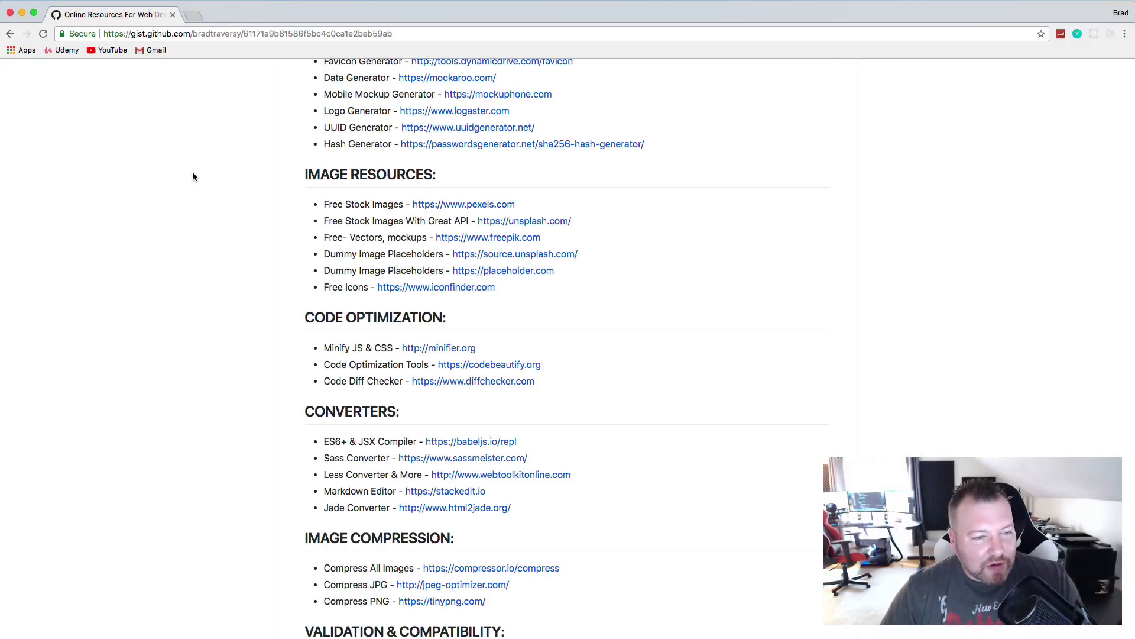
Open minifier.org in a new tab, set the code type to JS, then return to the gist
scroll(191, 175, down, 3)
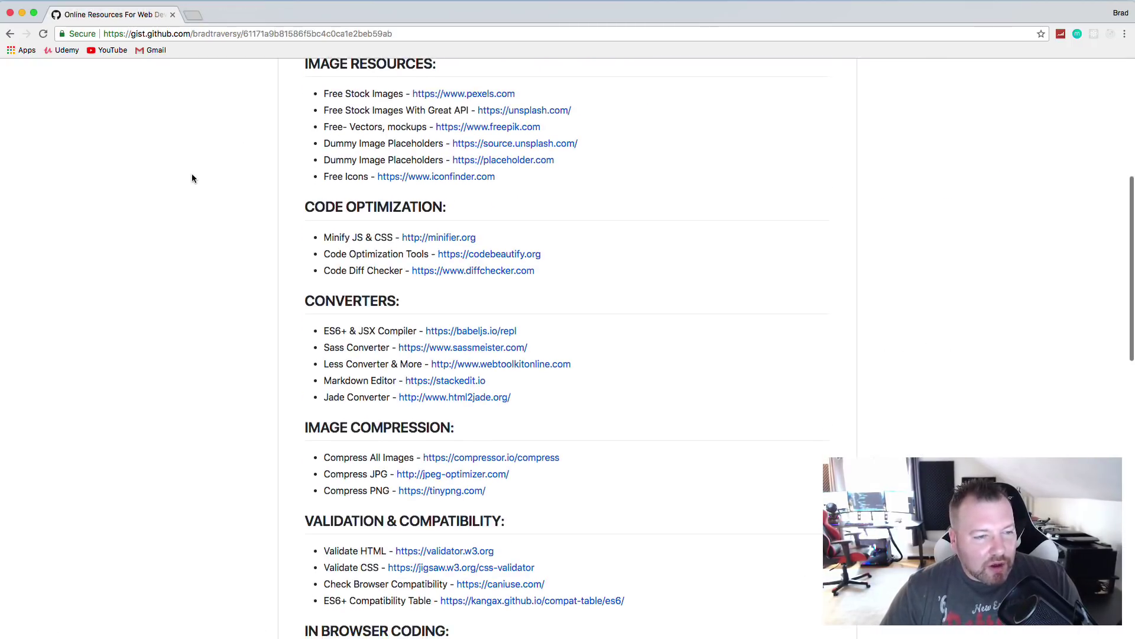
right_click(436, 243)
right_click(438, 239)
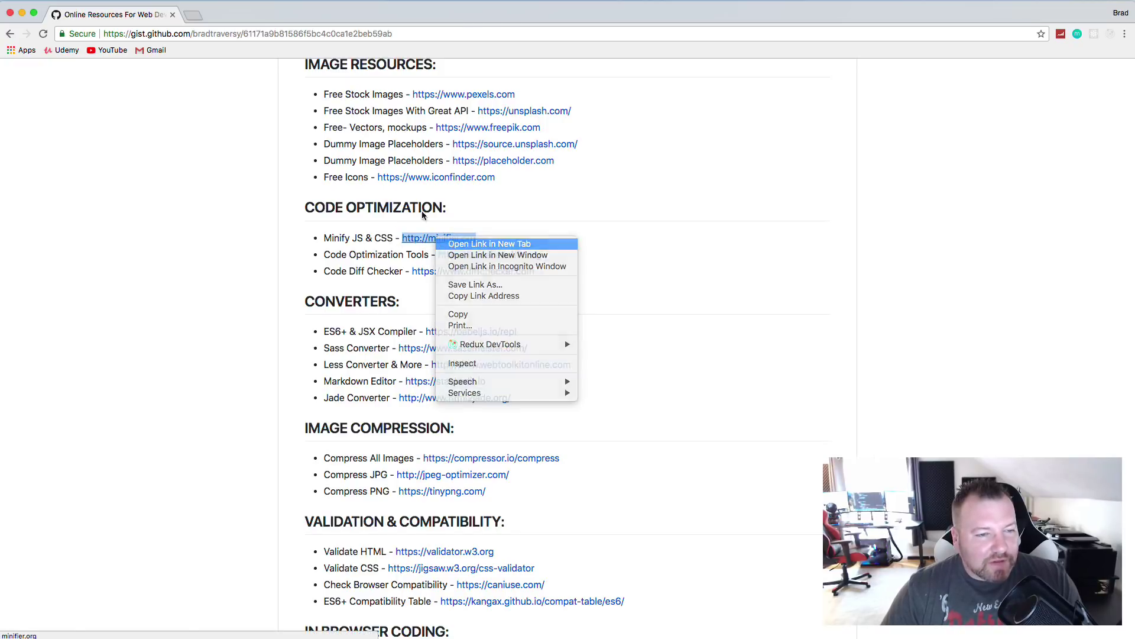
click(489, 243)
click(232, 16)
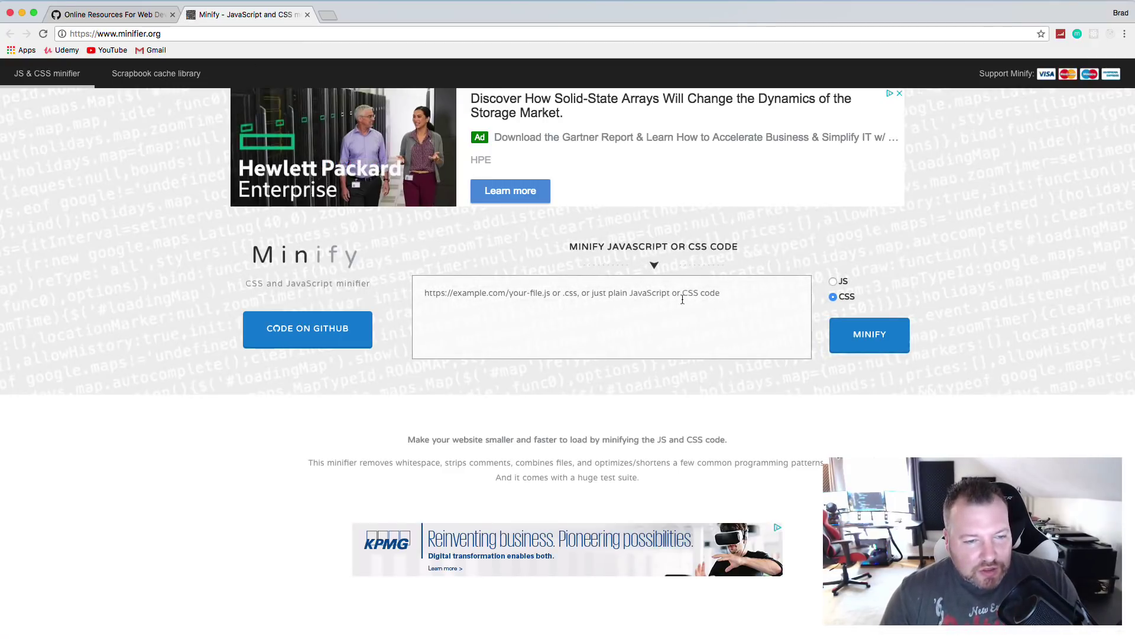
click(592, 300)
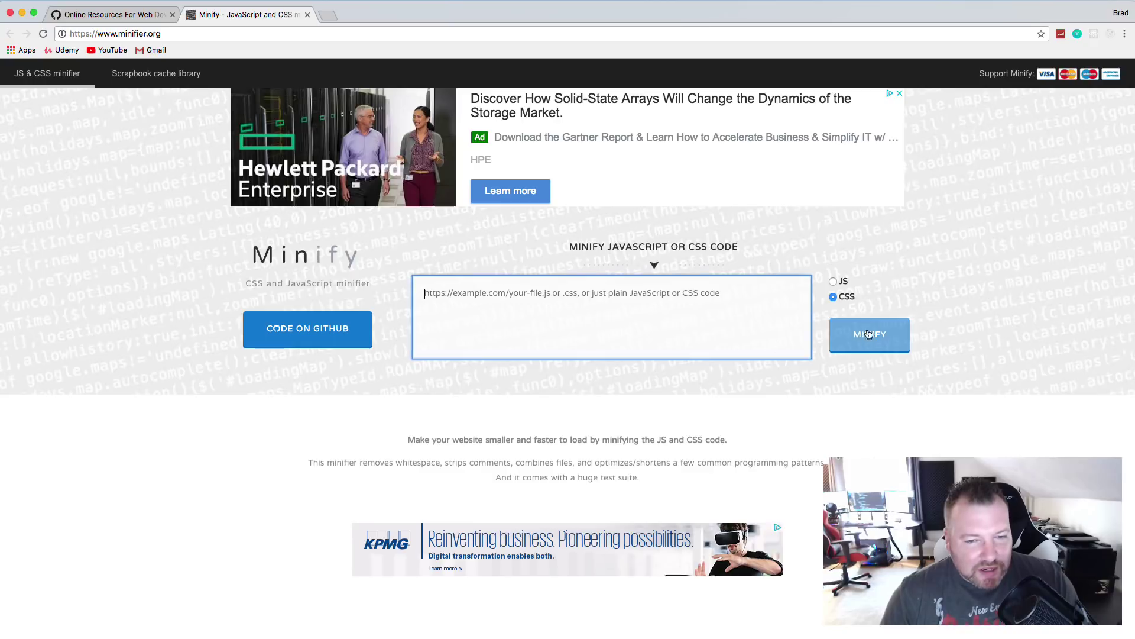
click(834, 283)
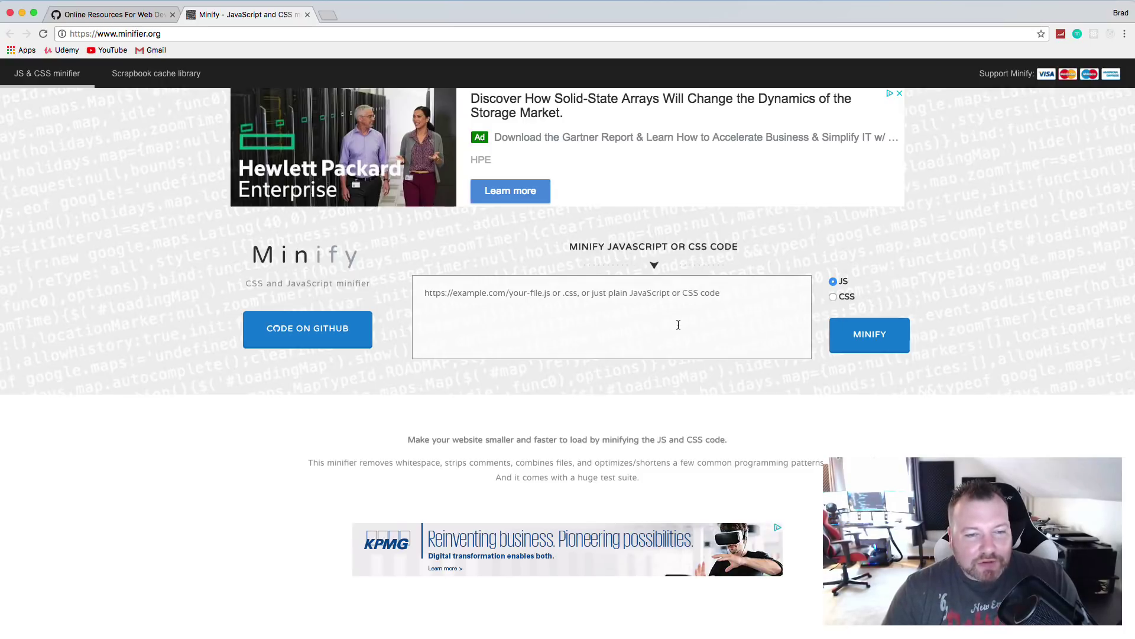
click(635, 294)
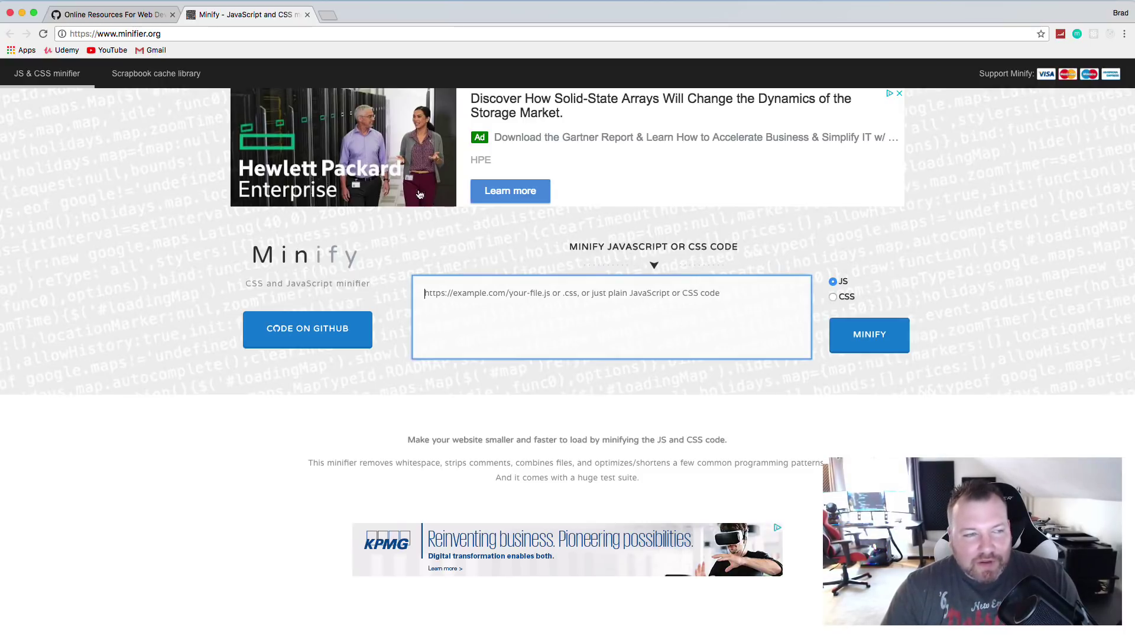
click(121, 18)
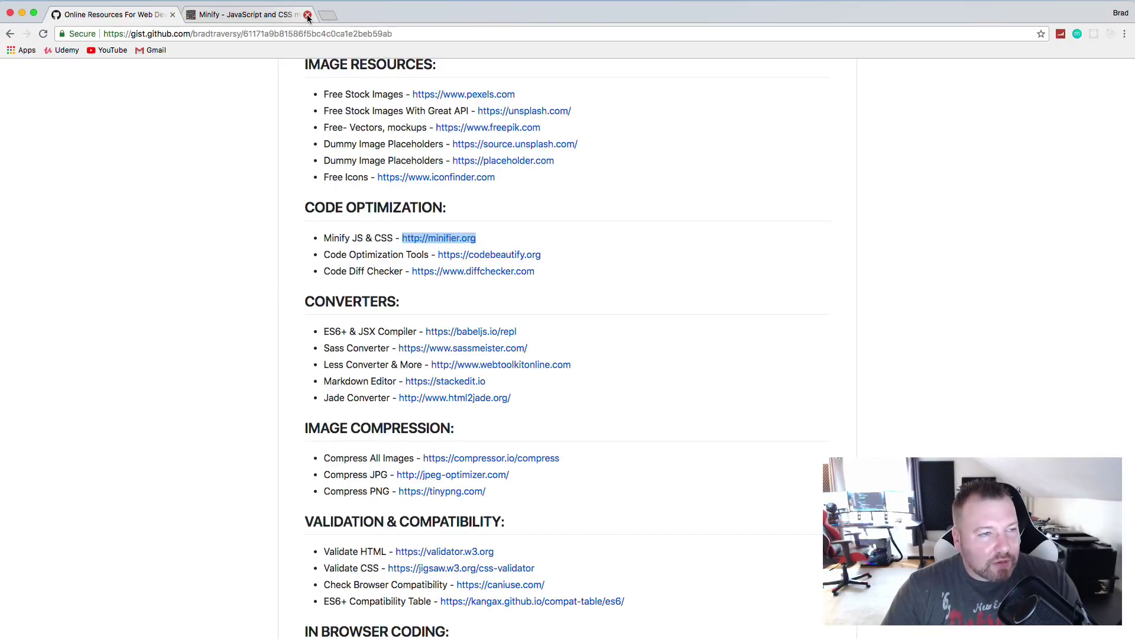
Close the minifier tab, open codebeautify.org in a new tab and launch the JSON Viewer
click(307, 17)
click(172, 194)
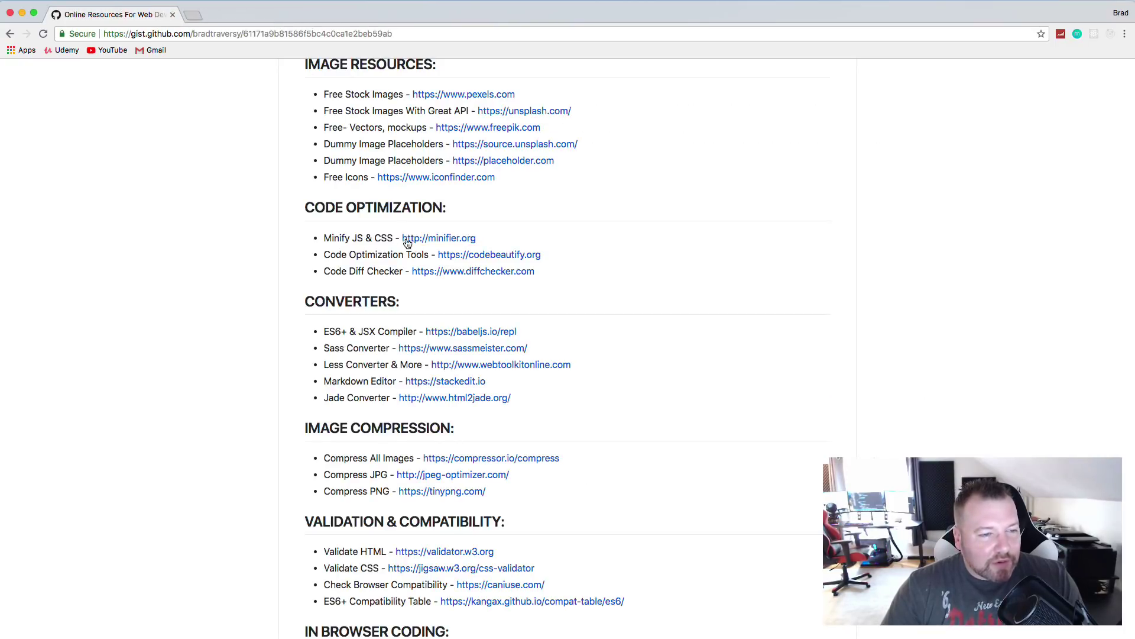
right_click(471, 259)
click(497, 265)
click(239, 16)
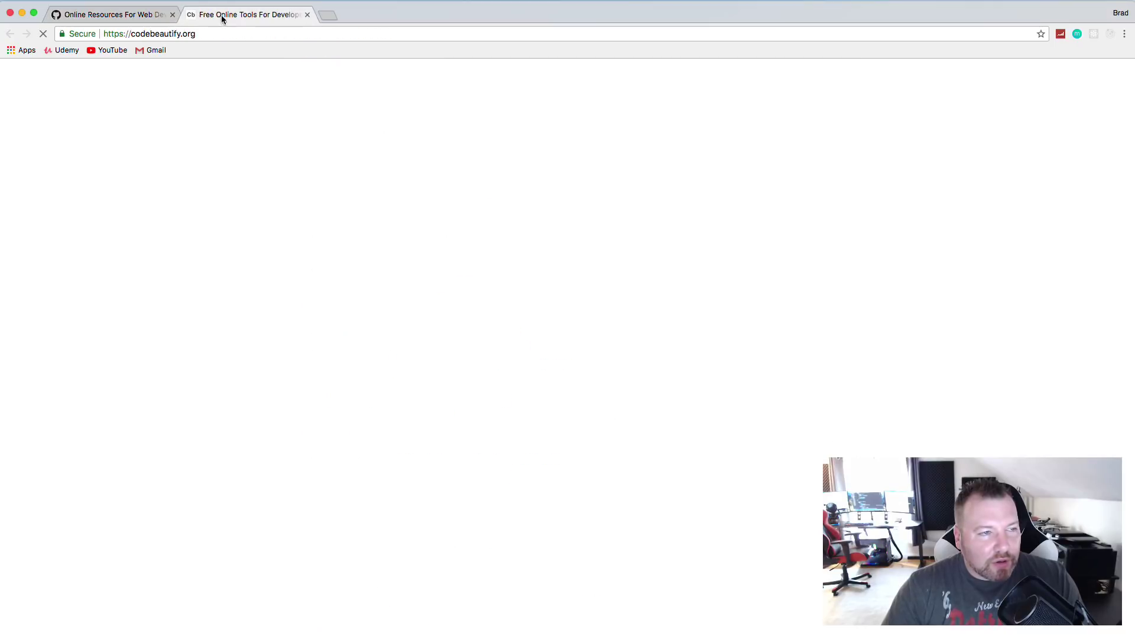
scroll(237, 201, down, 3)
scroll(211, 204, down, 5)
scroll(213, 201, up, 6)
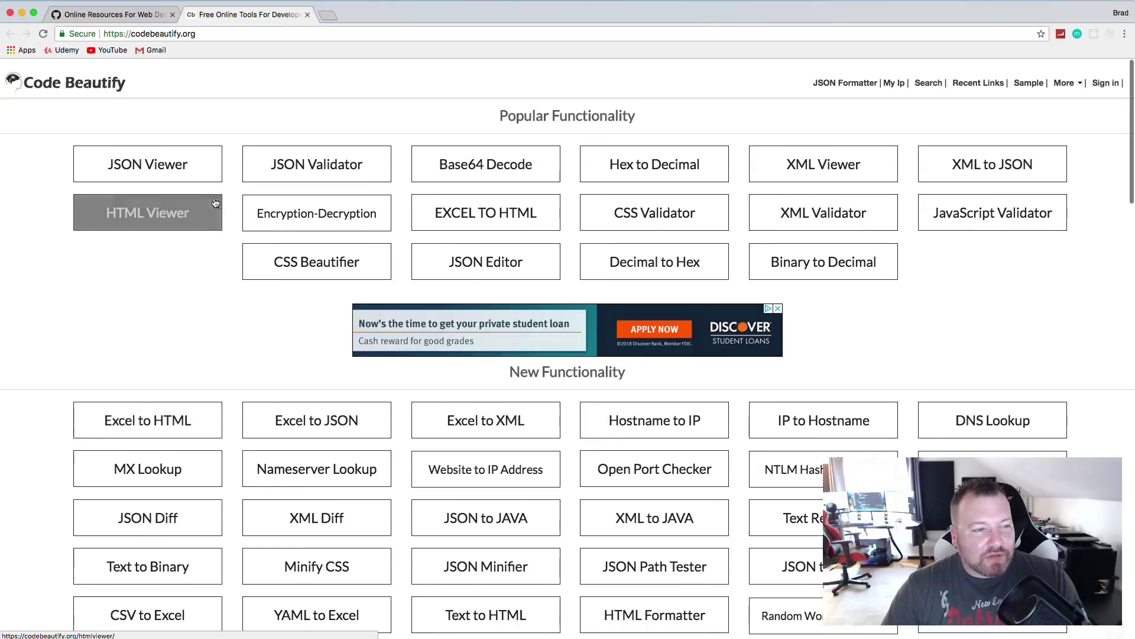
click(170, 153)
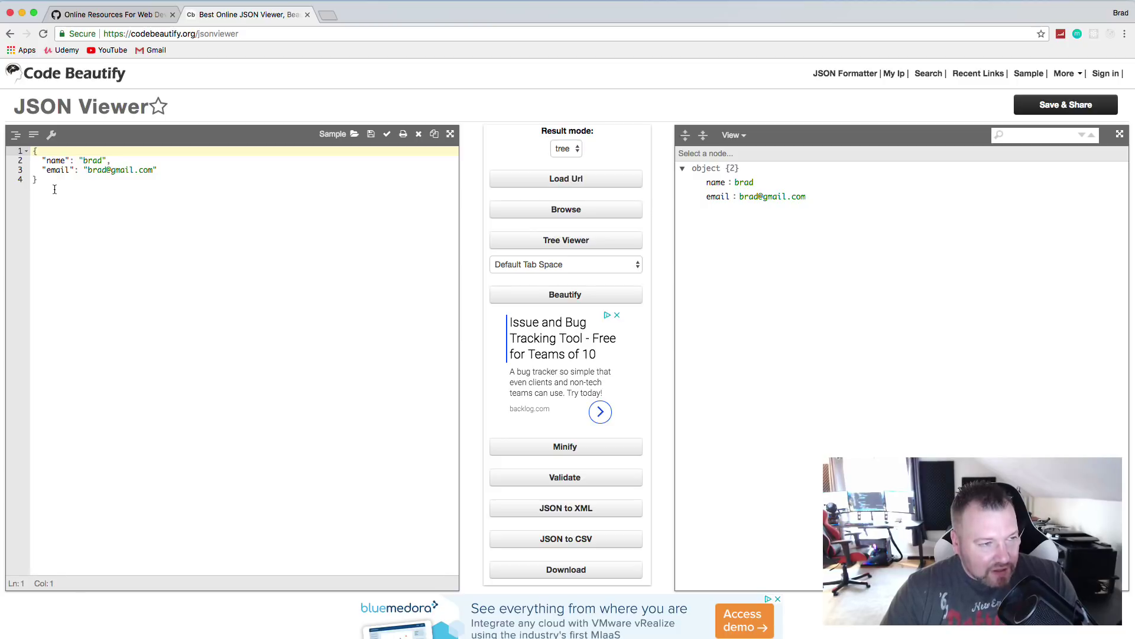
Minify the sample JSON, paste the one-line result into the input, and beautify it again
drag(55, 188, 26, 161)
click(79, 179)
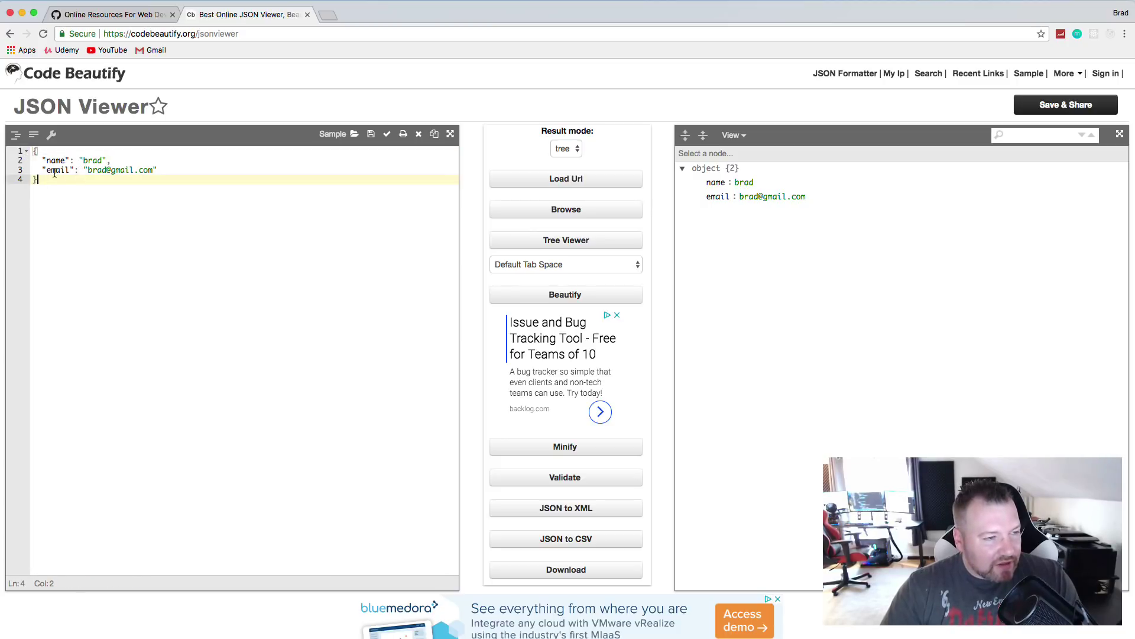
click(565, 448)
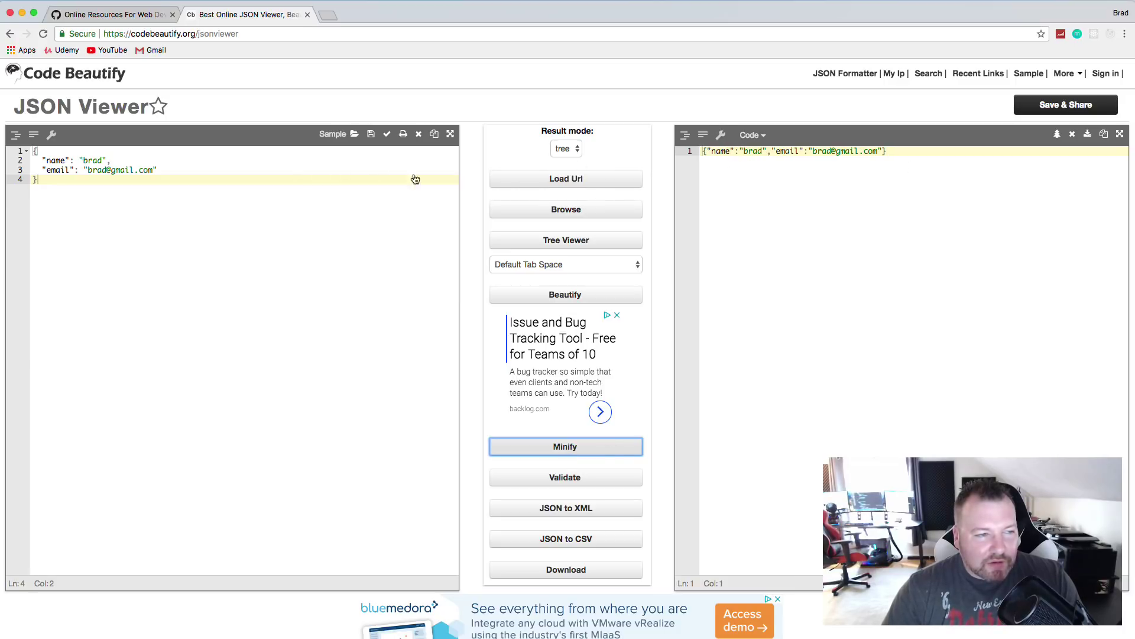
drag(887, 152, 698, 153)
key(super+c)
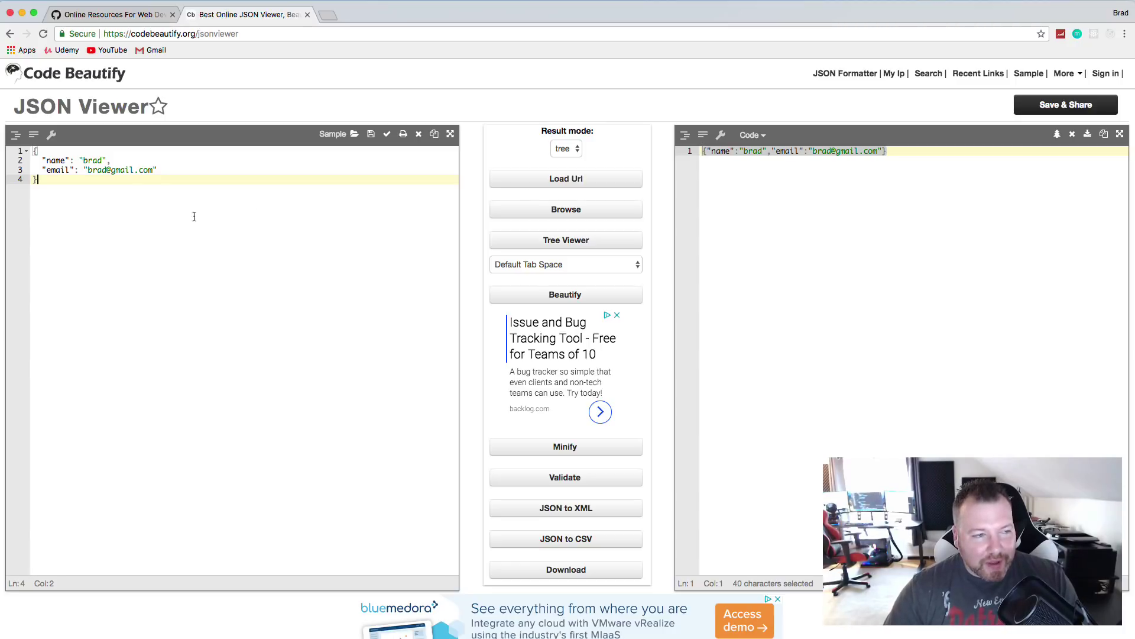
drag(146, 219, 9, 153)
key(super+v)
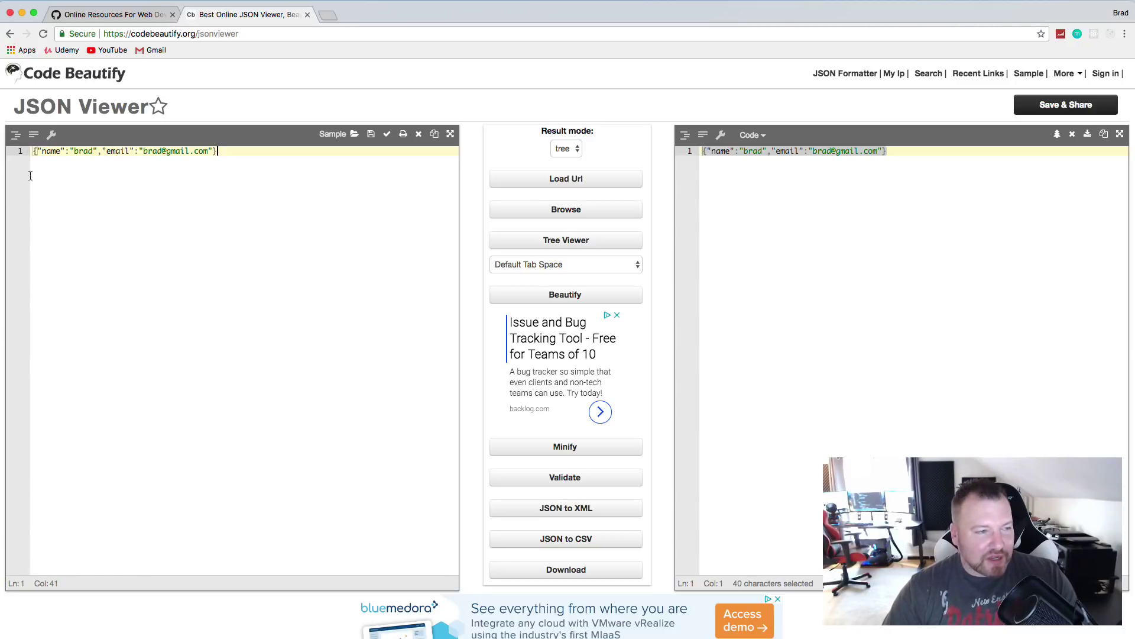
click(574, 298)
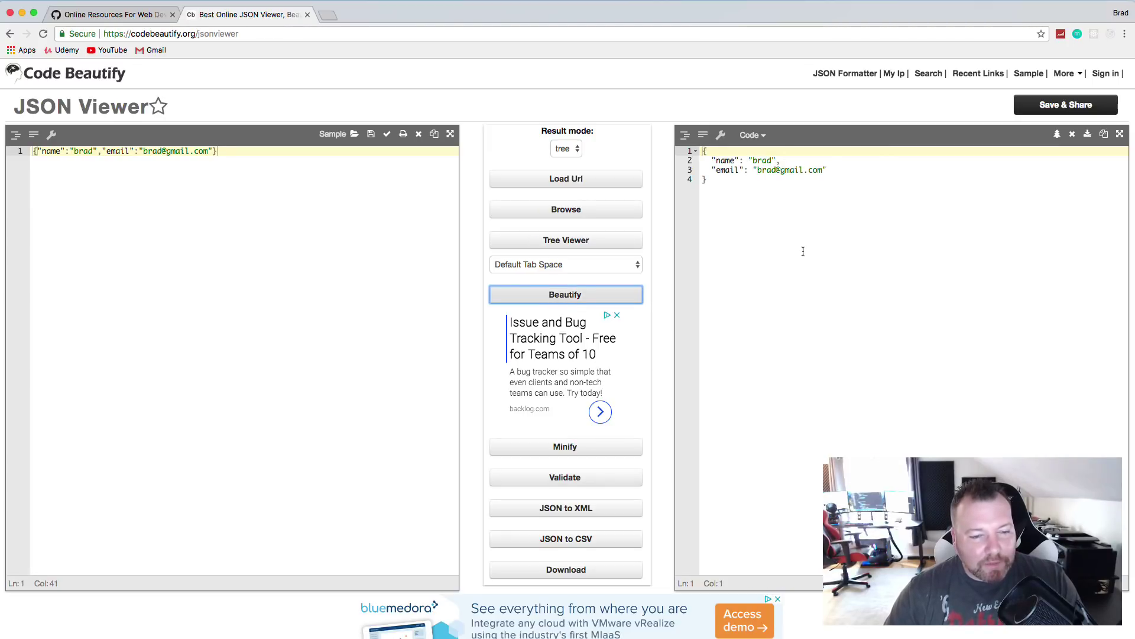
Delete the closing quote after the name value and validate the now-broken JSON
click(177, 197)
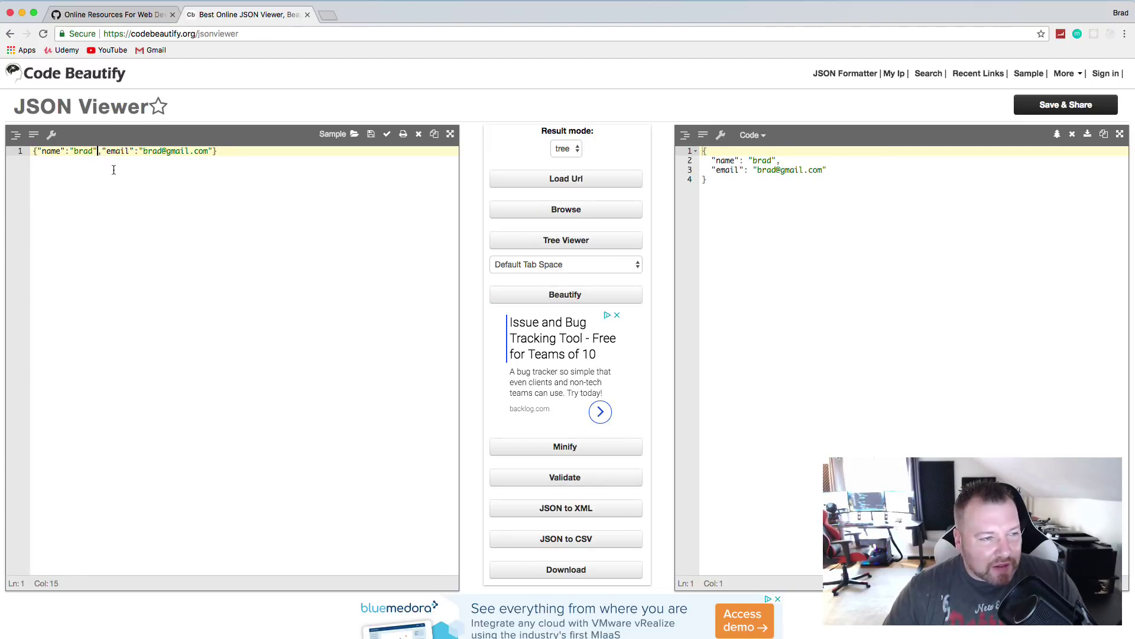
key(BackSpace)
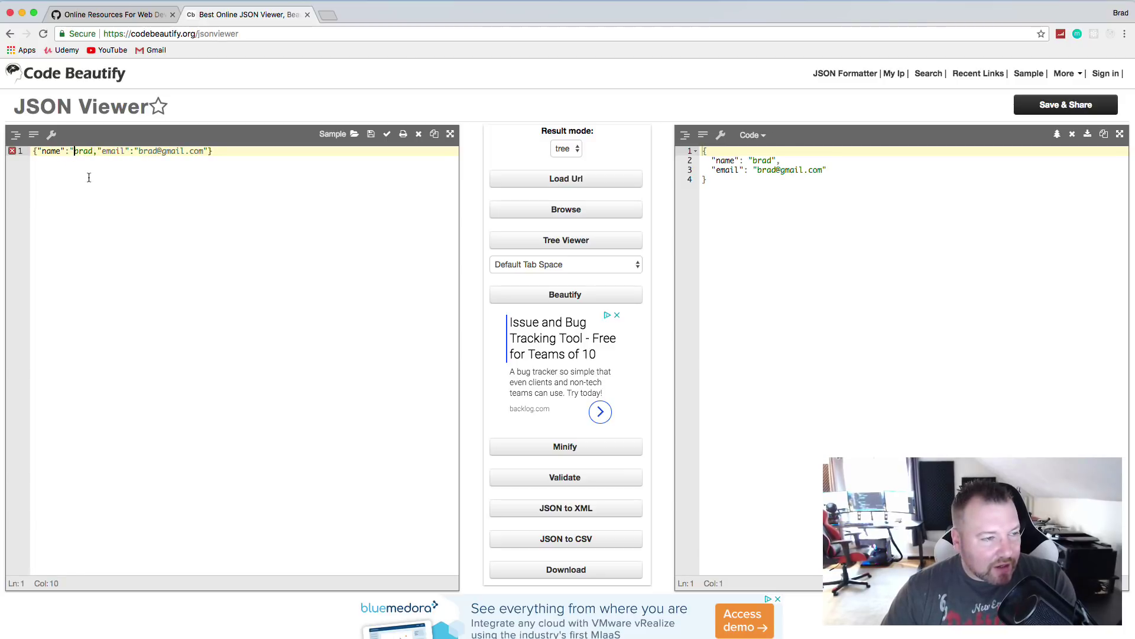
mouse_move(12, 153)
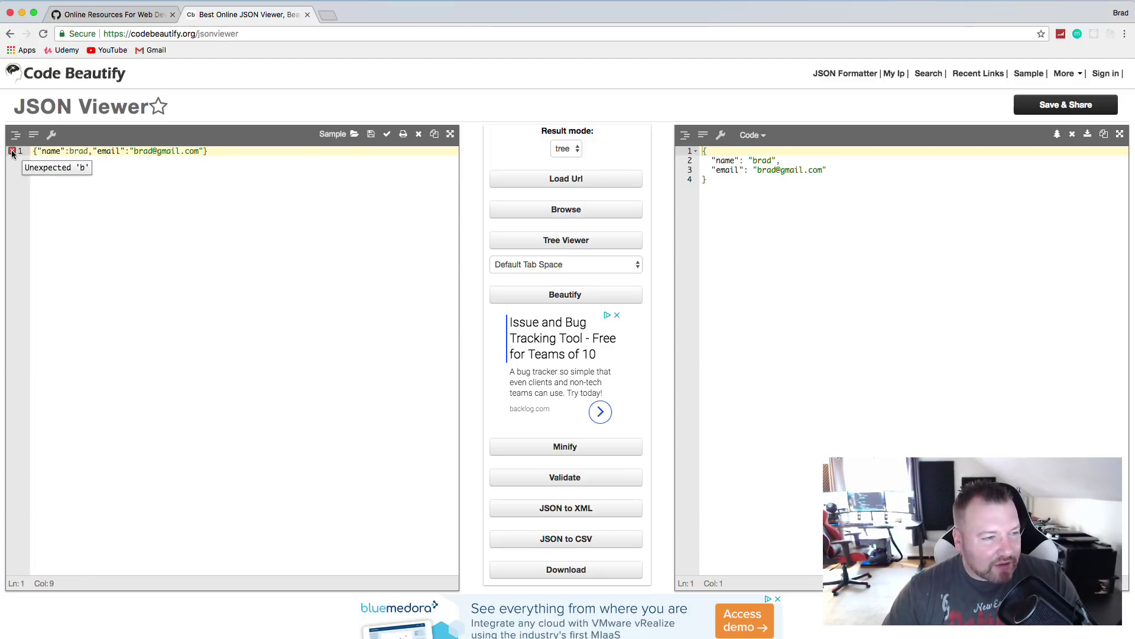
click(537, 479)
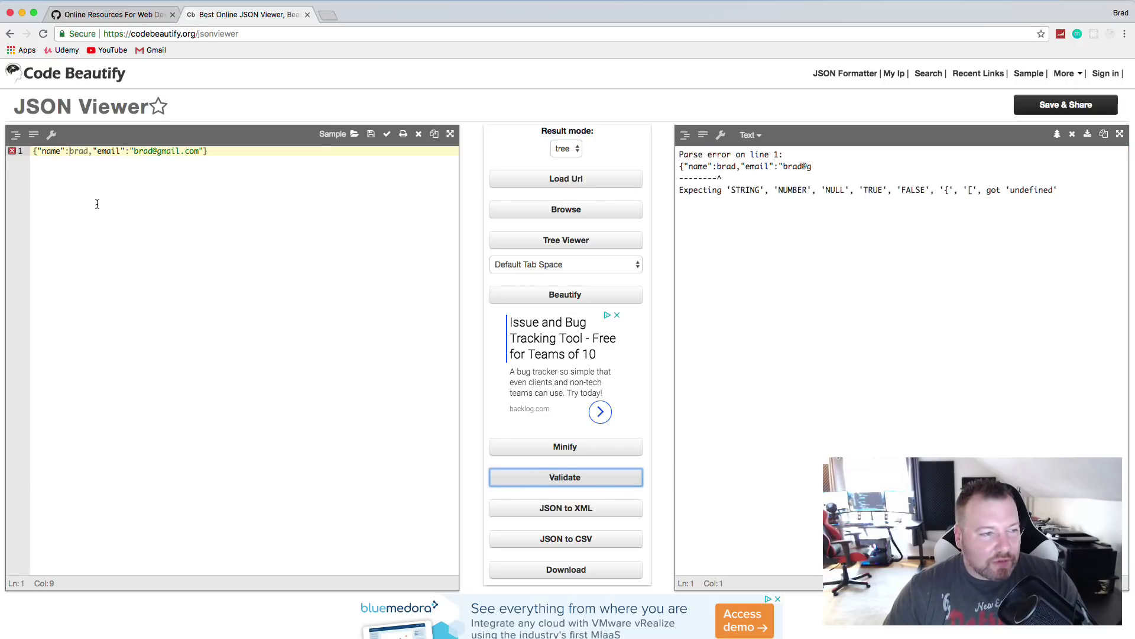
Convert the JSON to XML and to CSV, then return to the Code Beautify home page
click(82, 175)
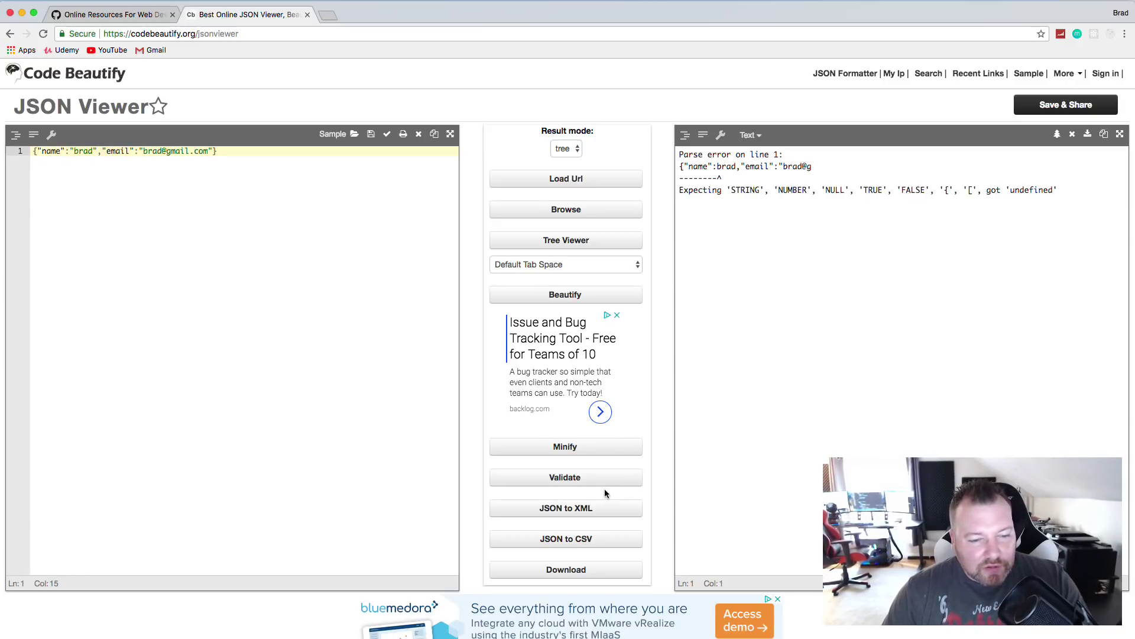
click(583, 517)
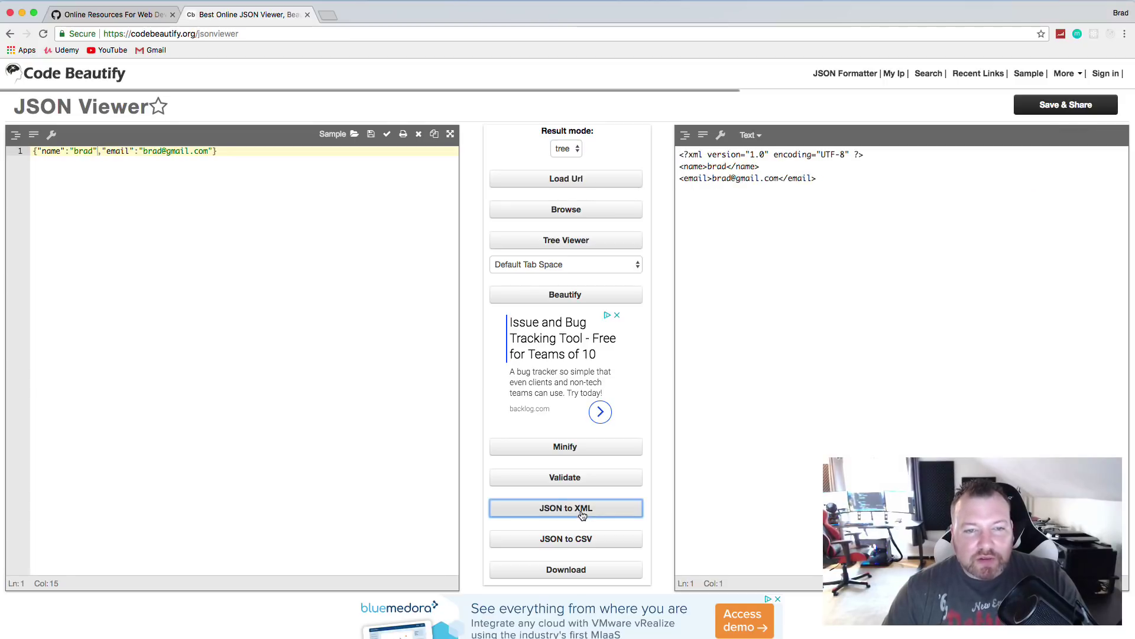
drag(816, 188, 668, 168)
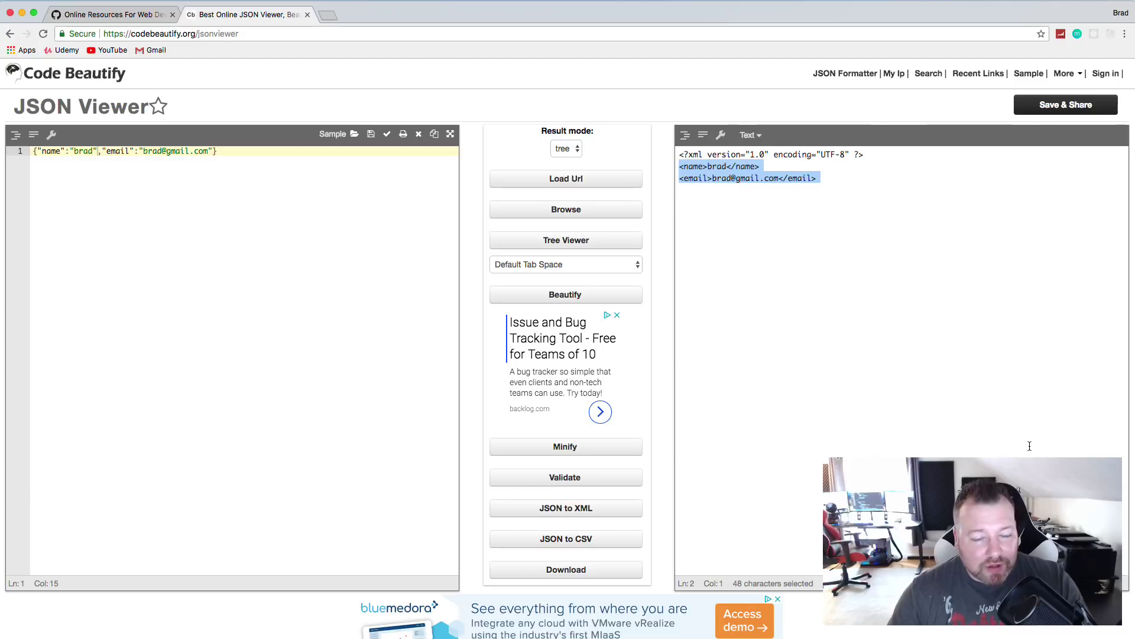
click(746, 477)
click(606, 541)
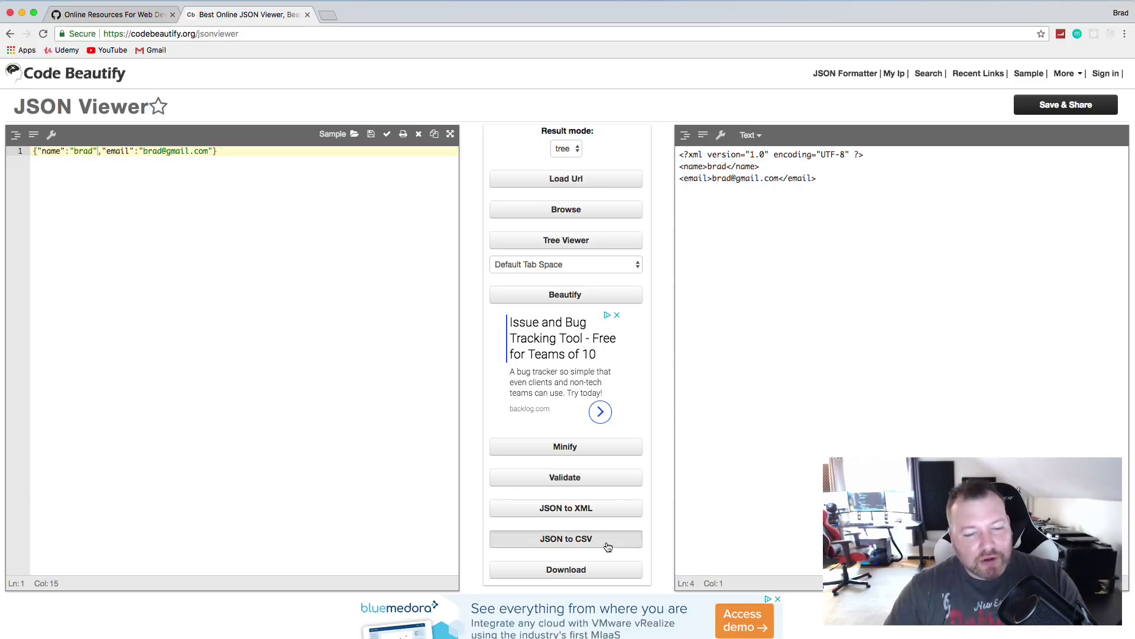
click(34, 75)
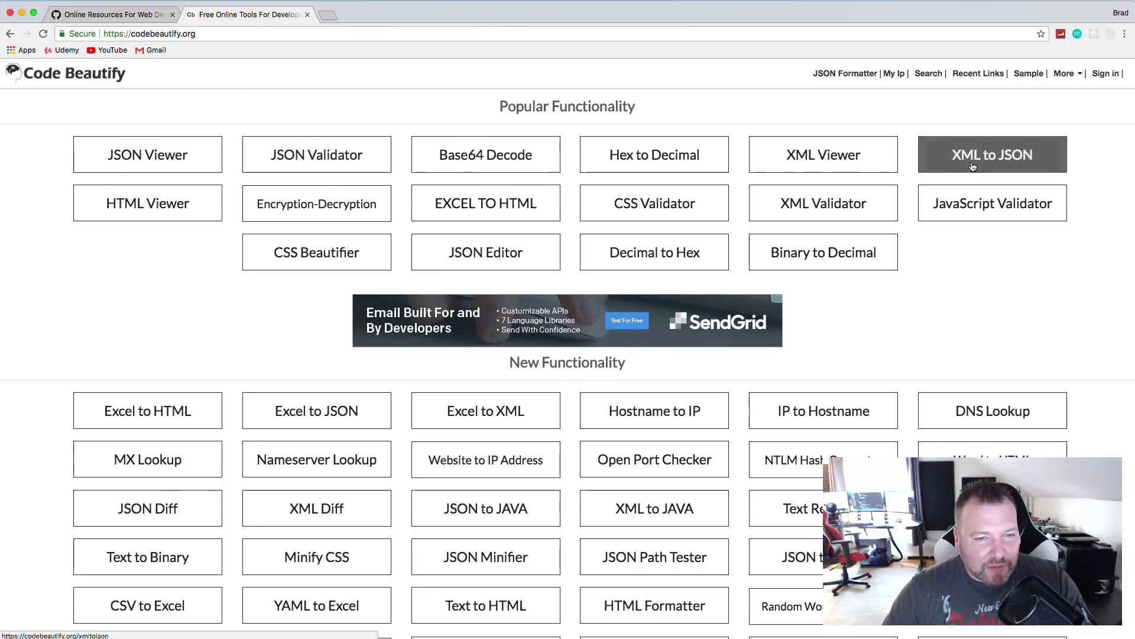
scroll(731, 195, down, 2)
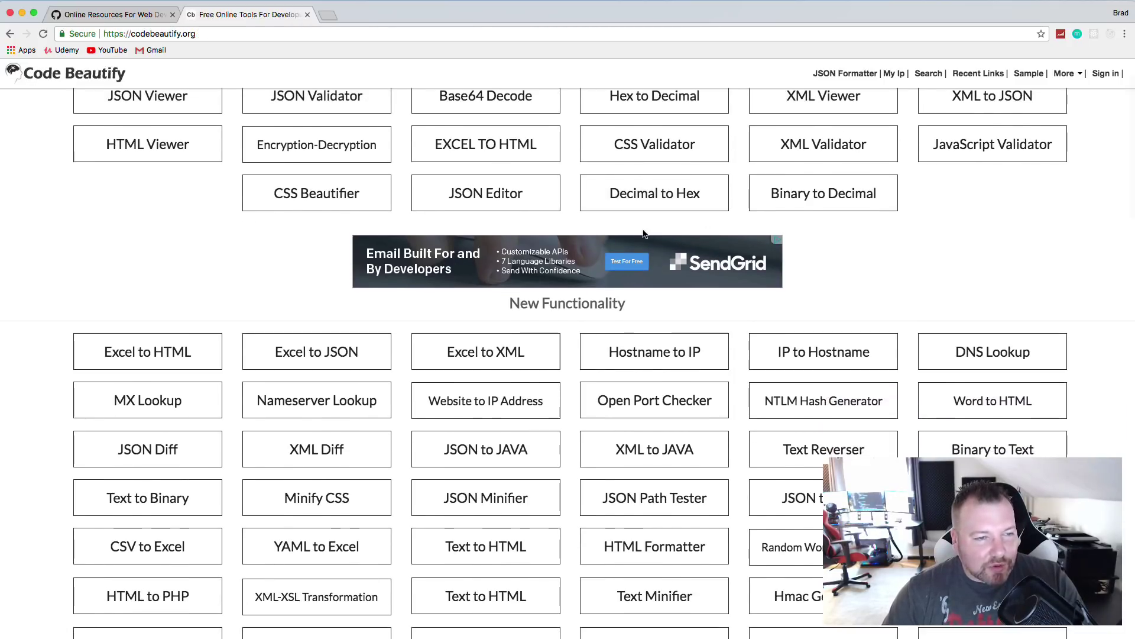
scroll(525, 236, down, 5)
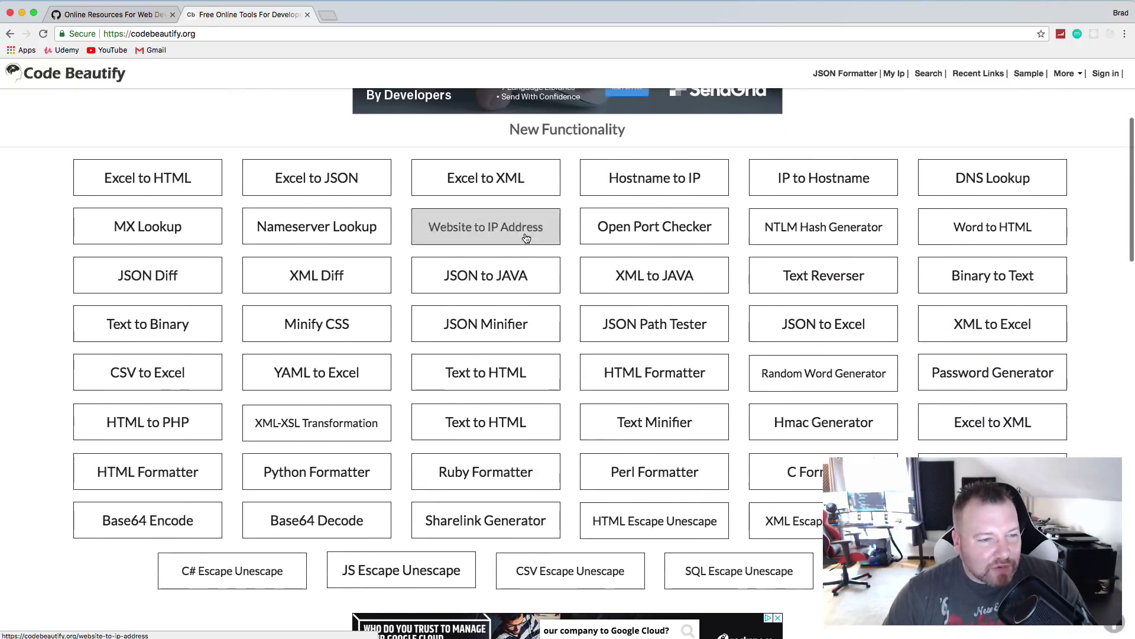
click(522, 279)
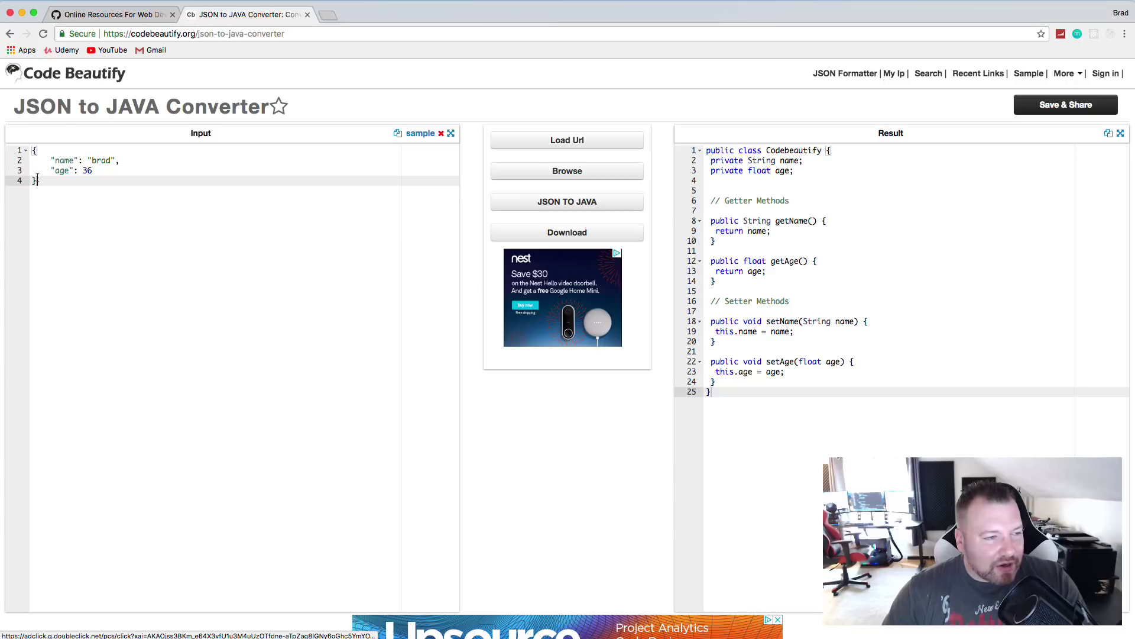
key(super+a)
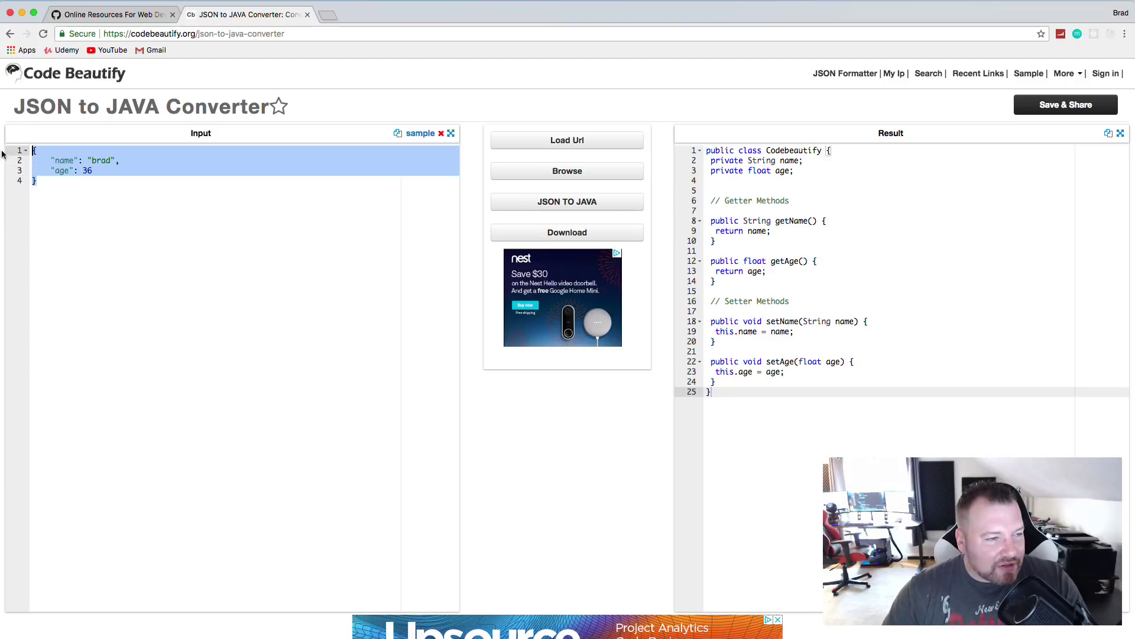
click(64, 160)
key(Down)
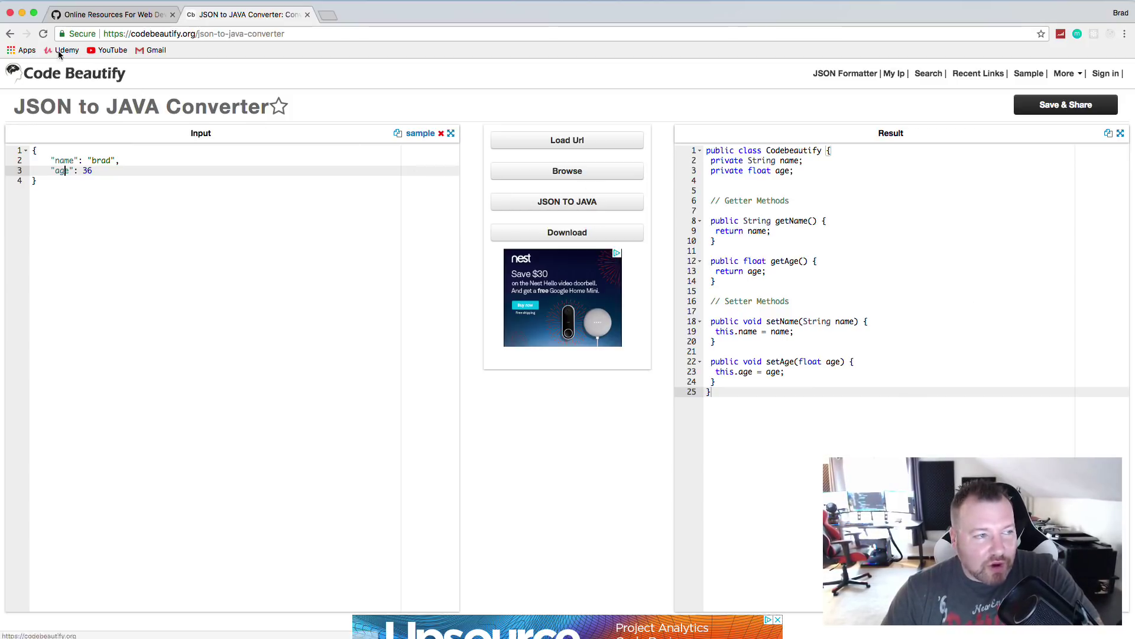
click(9, 37)
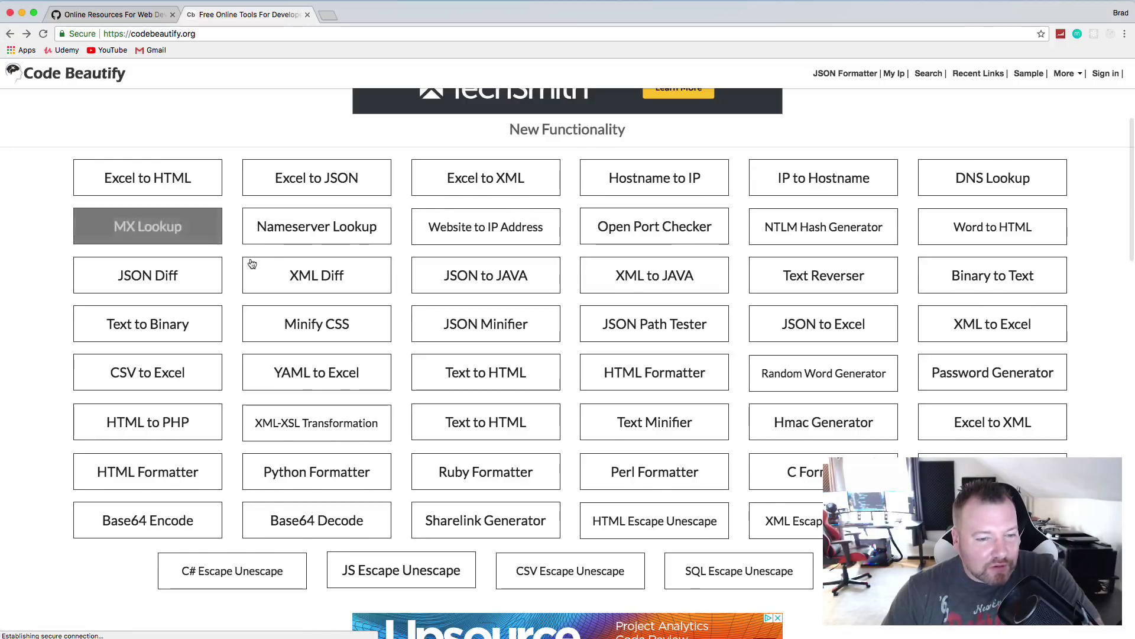
scroll(254, 257, down, 3)
scroll(839, 304, down, 2)
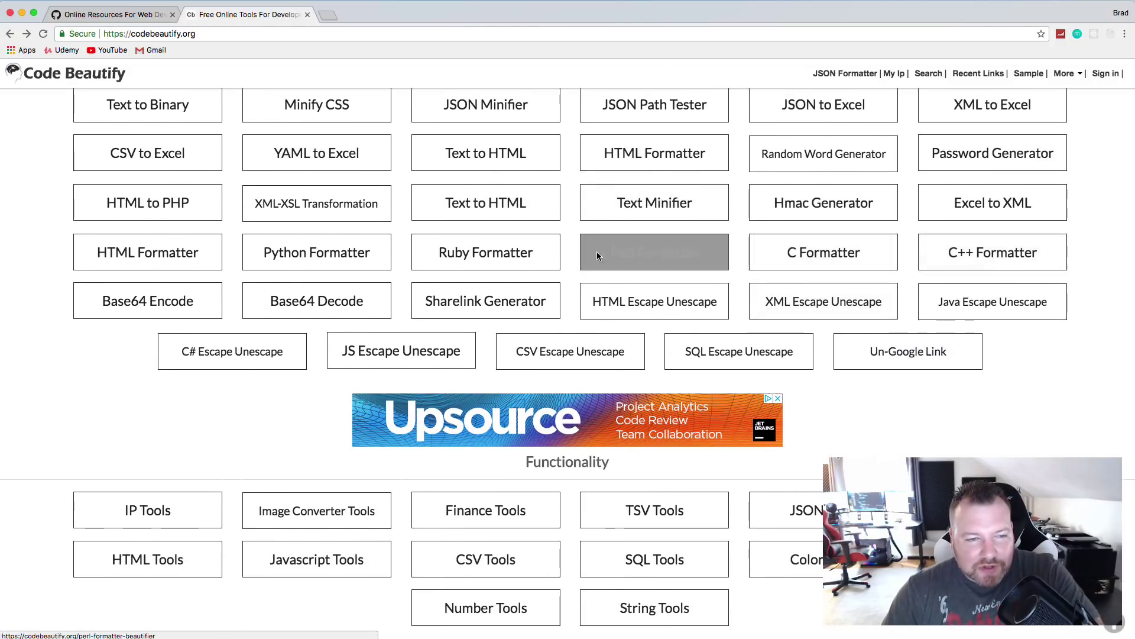
scroll(976, 290, down, 7)
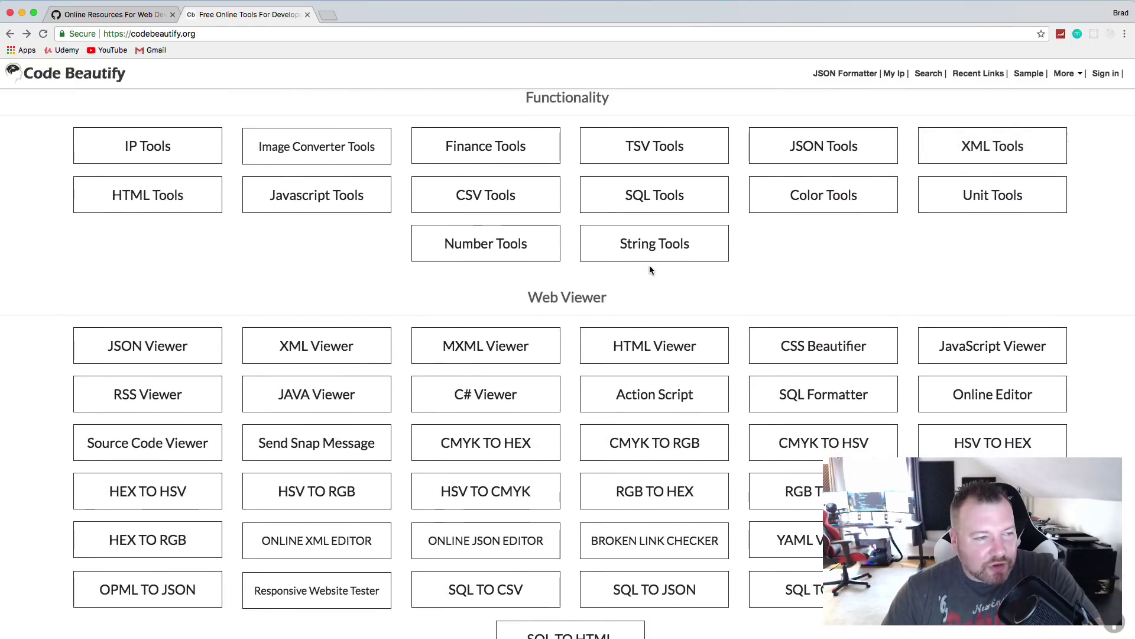
scroll(674, 269, down, 1)
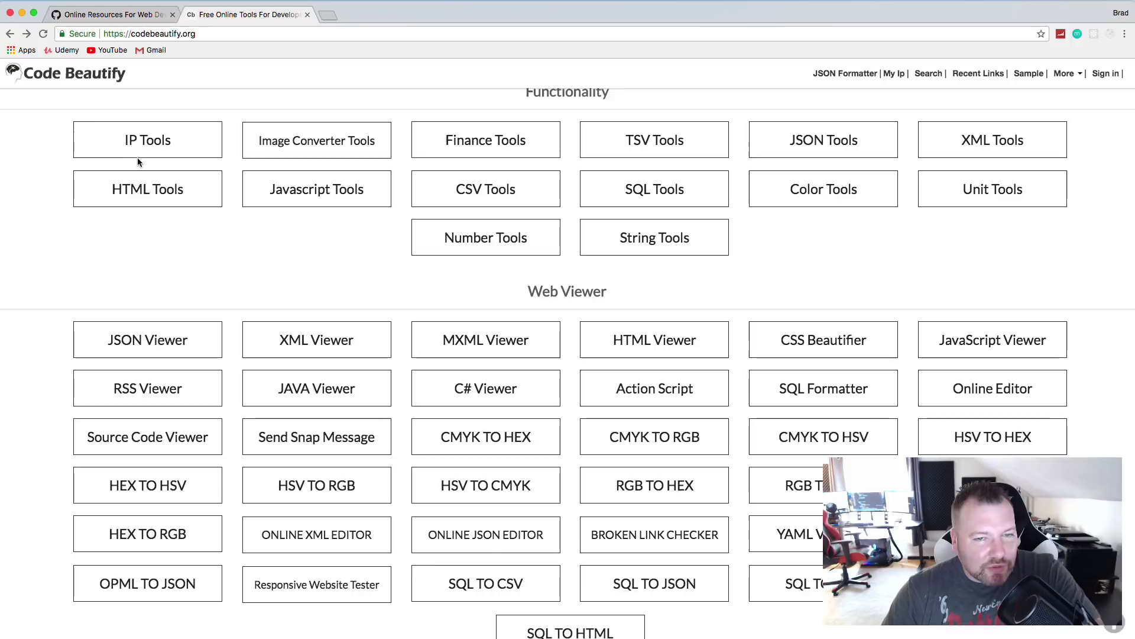
scroll(147, 161, down, 2)
scroll(148, 165, down, 3)
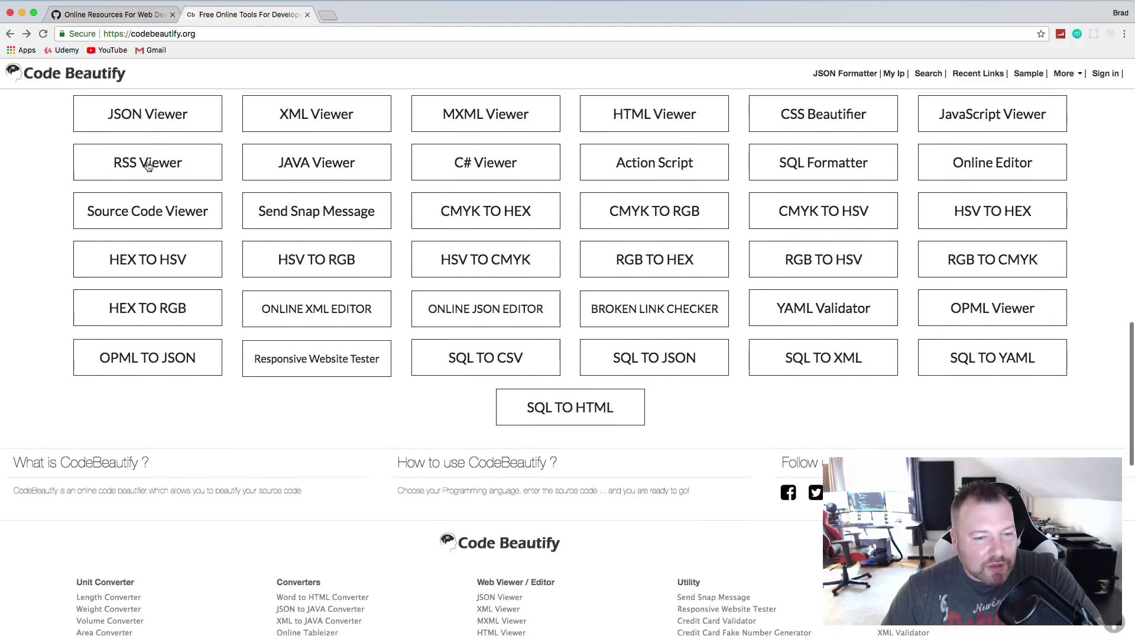
click(148, 316)
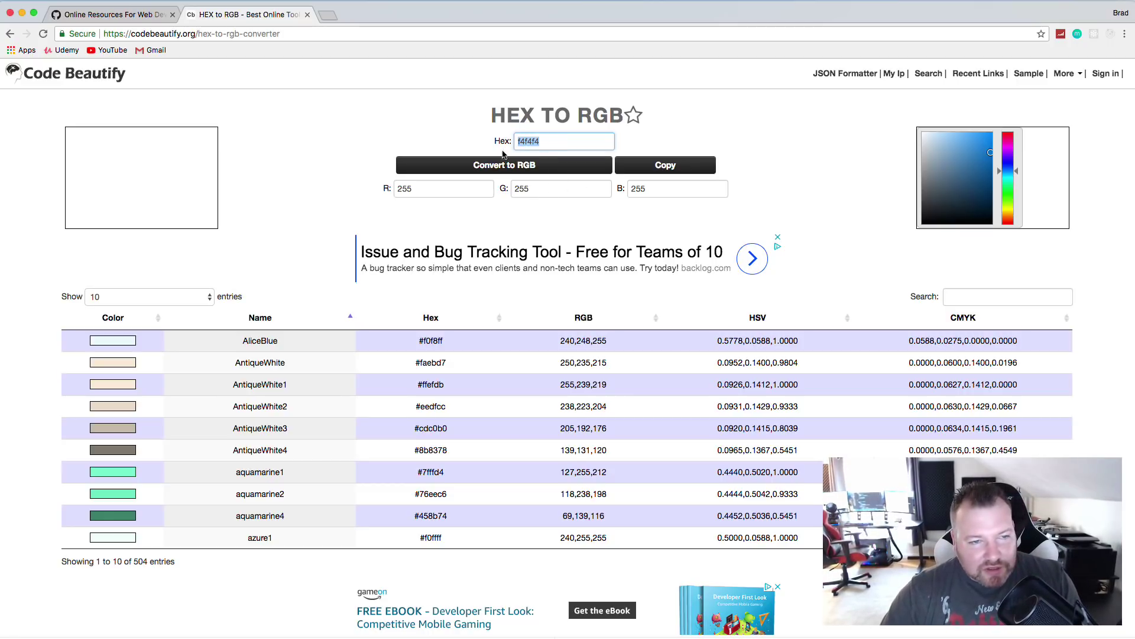
click(504, 170)
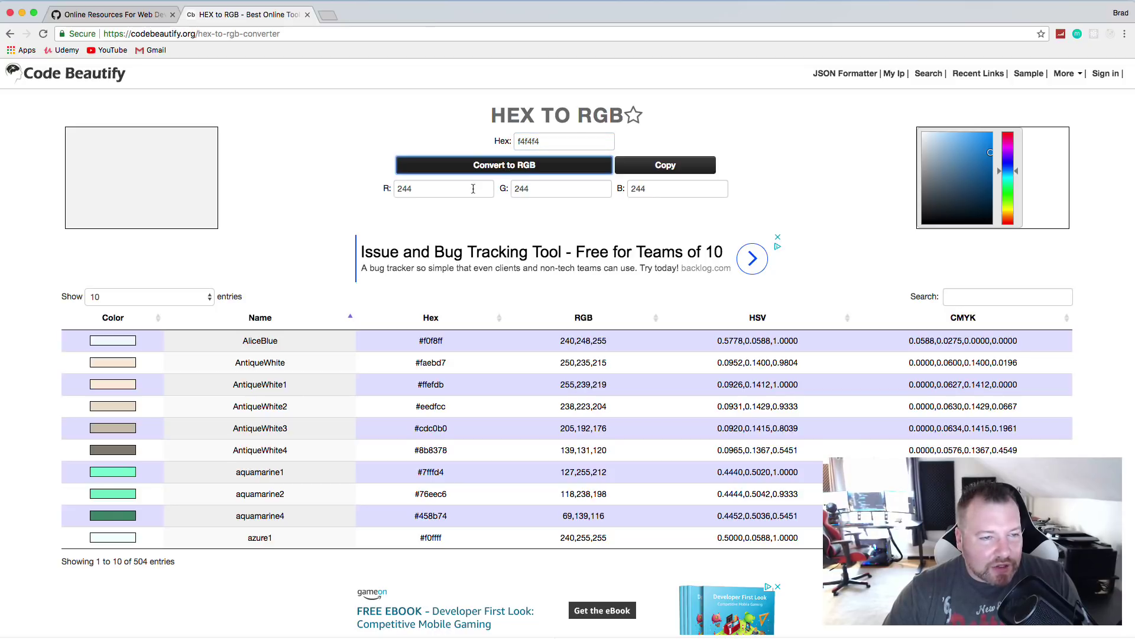
click(402, 189)
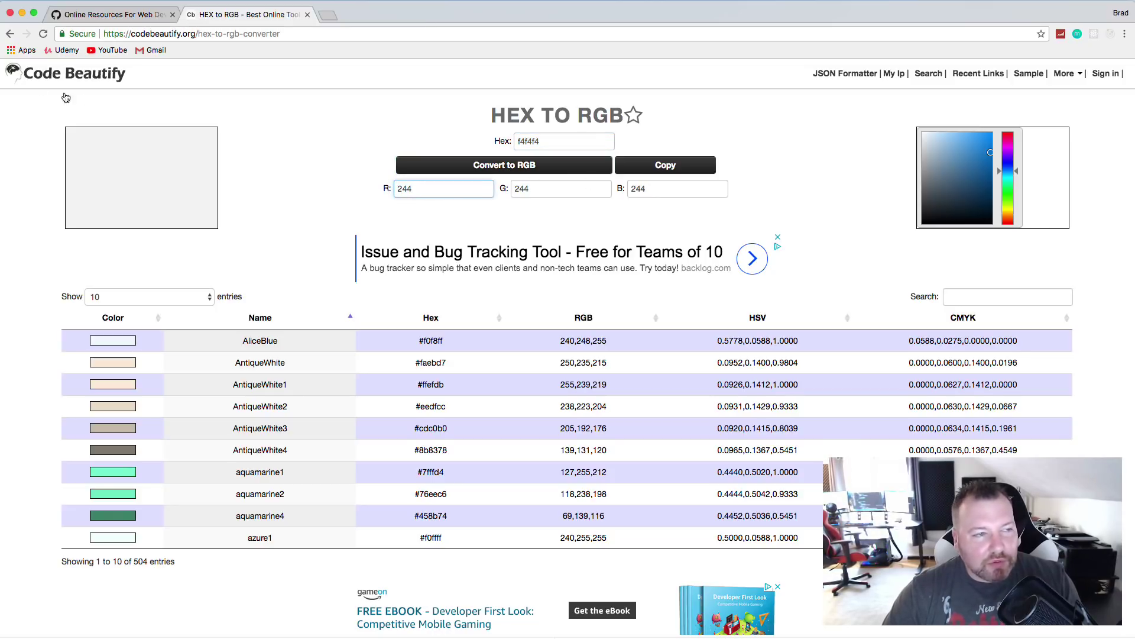
scroll(392, 255, up, 5)
scroll(392, 258, up, 3)
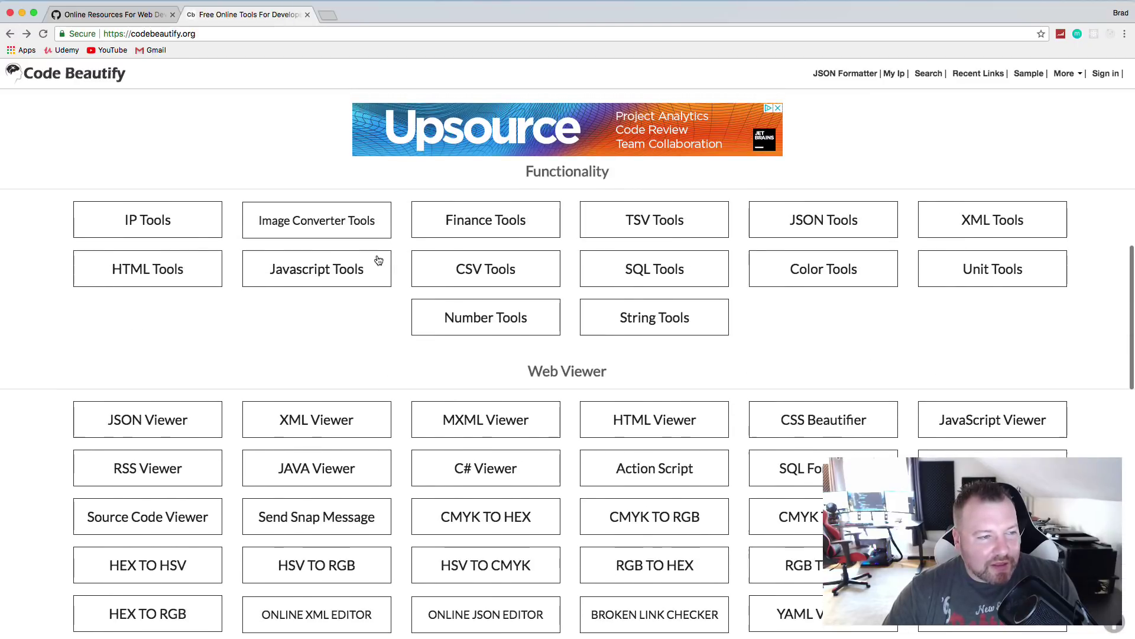
In IP Tools, run Hostname to IP for google.com
click(166, 231)
click(143, 215)
click(401, 152)
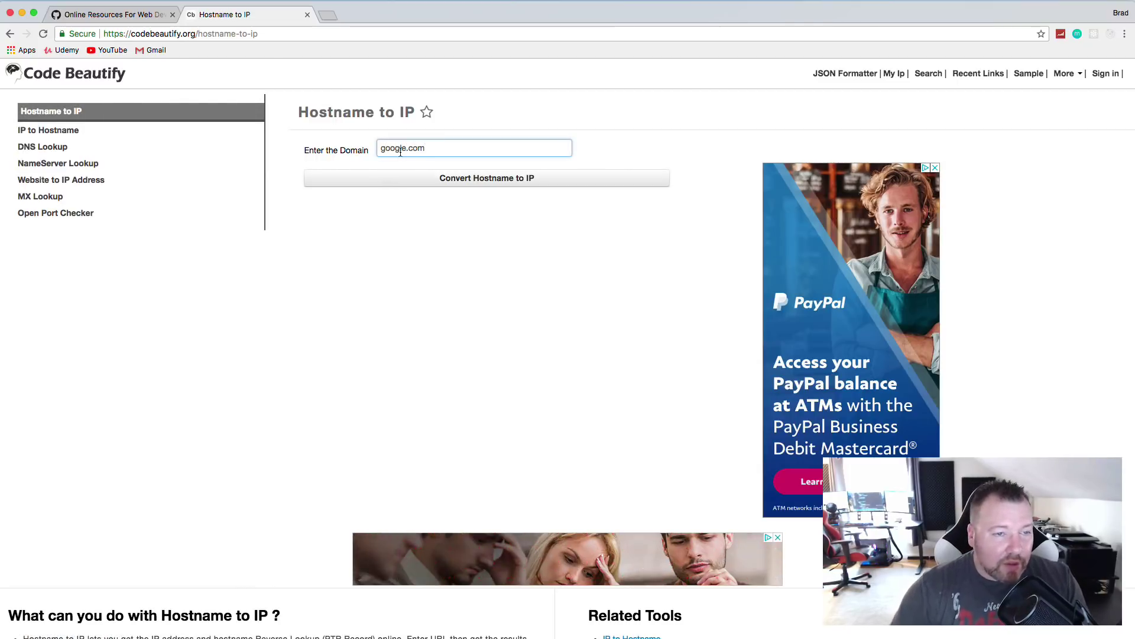
click(463, 179)
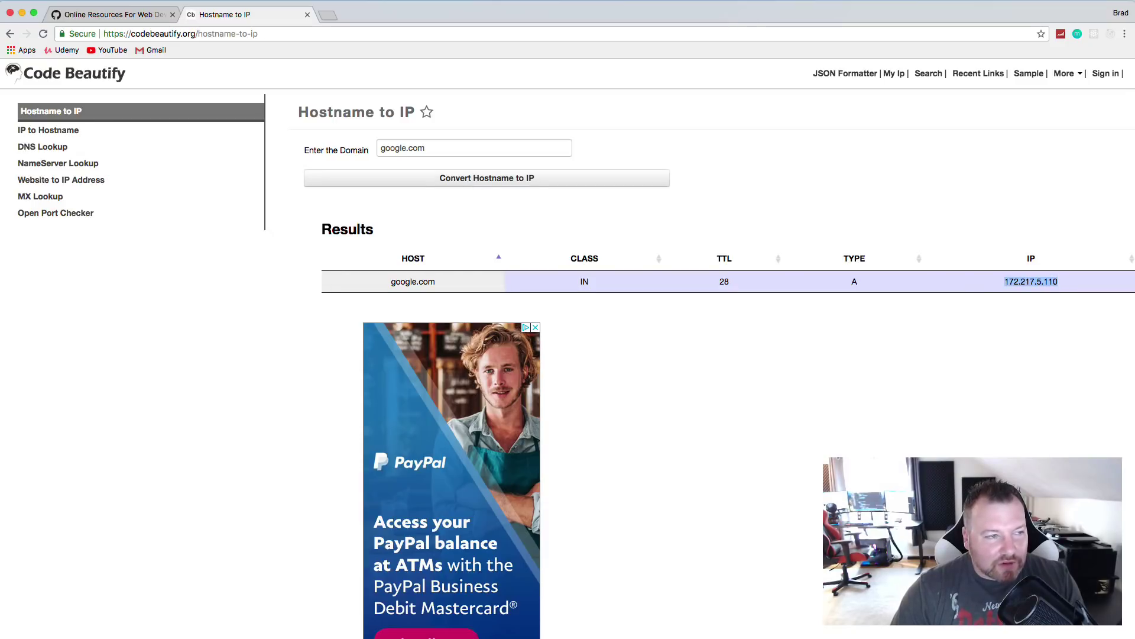
Run a DNS Lookup for google.com and review the records
click(10, 34)
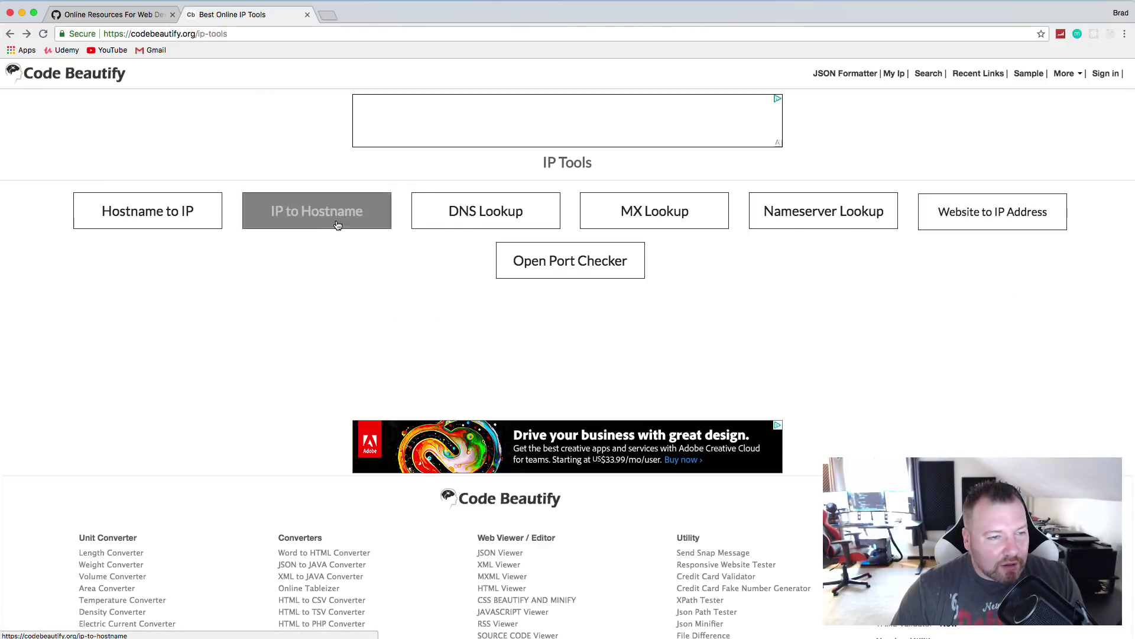
click(497, 216)
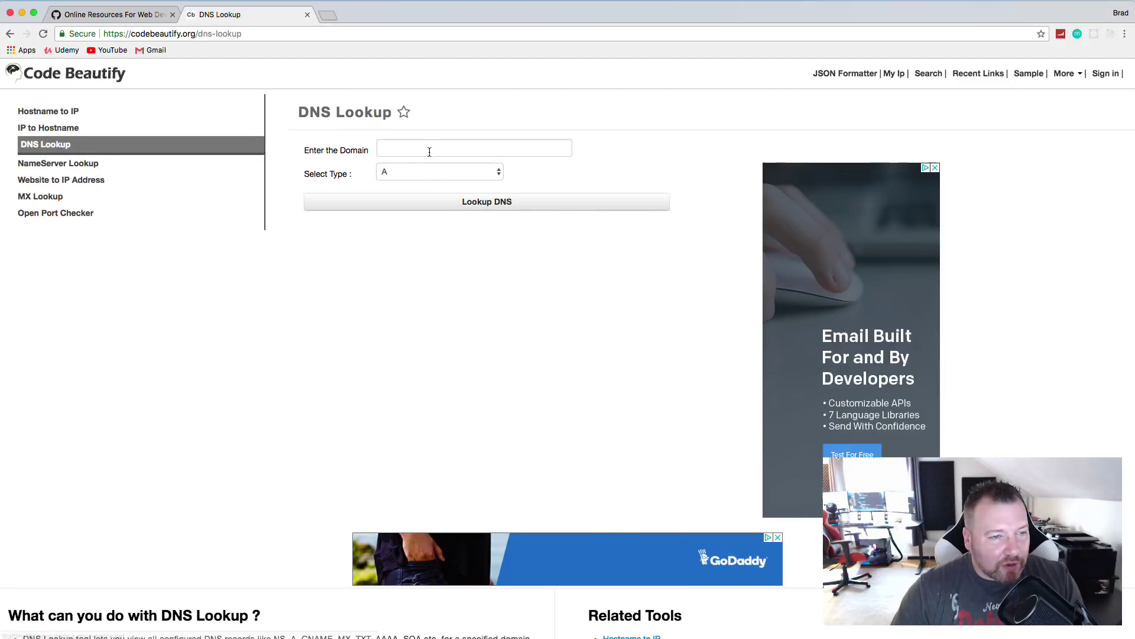
click(428, 150)
text(google.com)
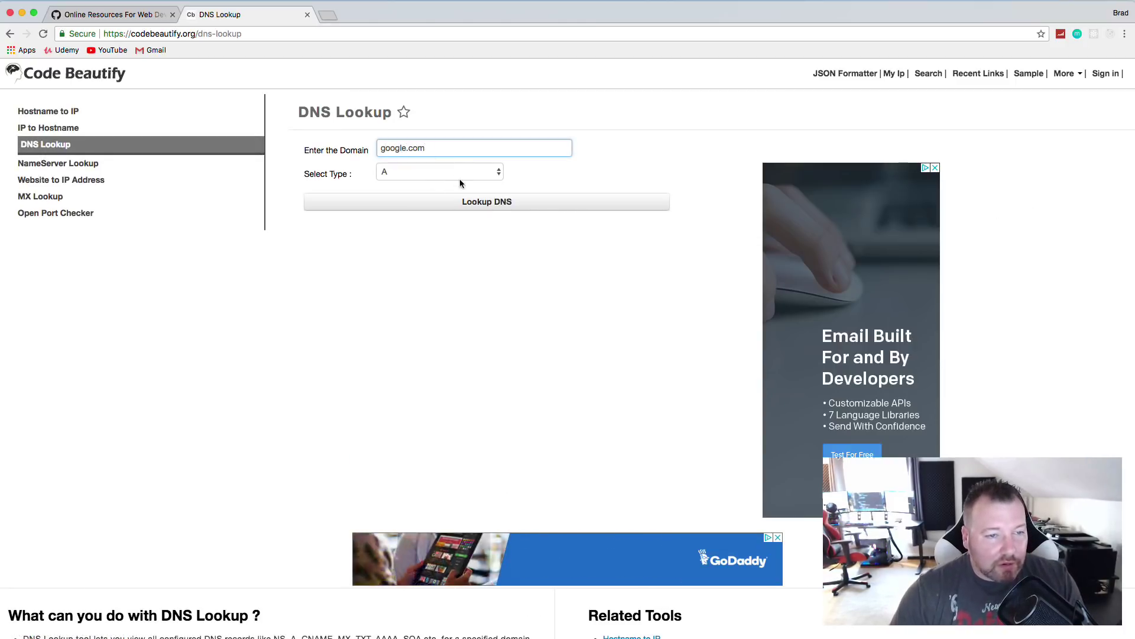
click(465, 203)
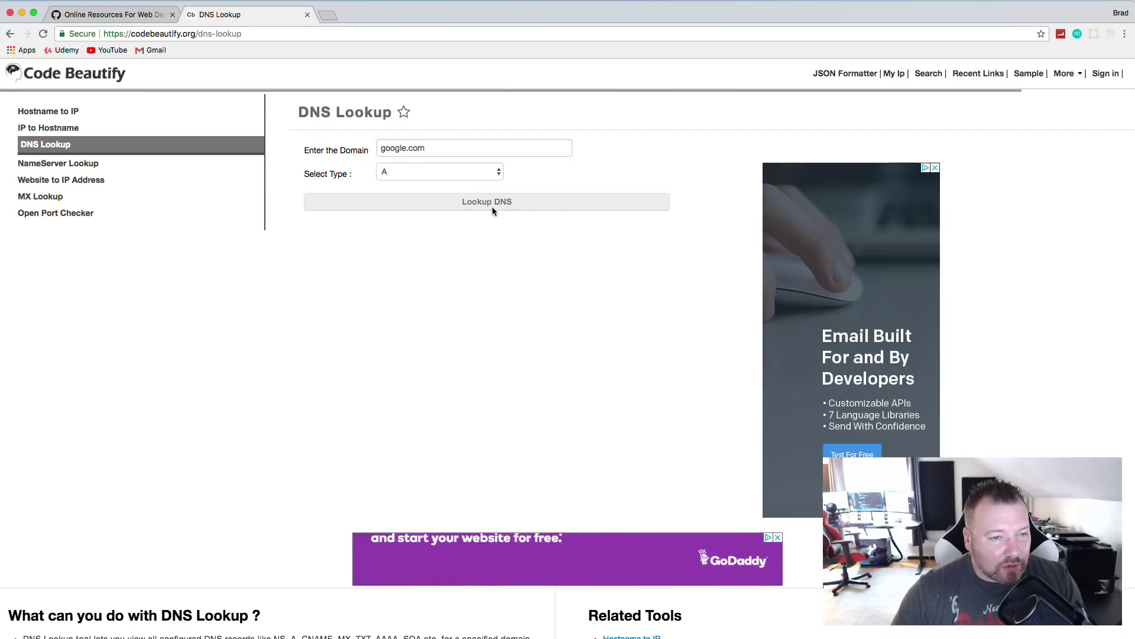
scroll(414, 210, down, 2)
scroll(207, 177, up, 1)
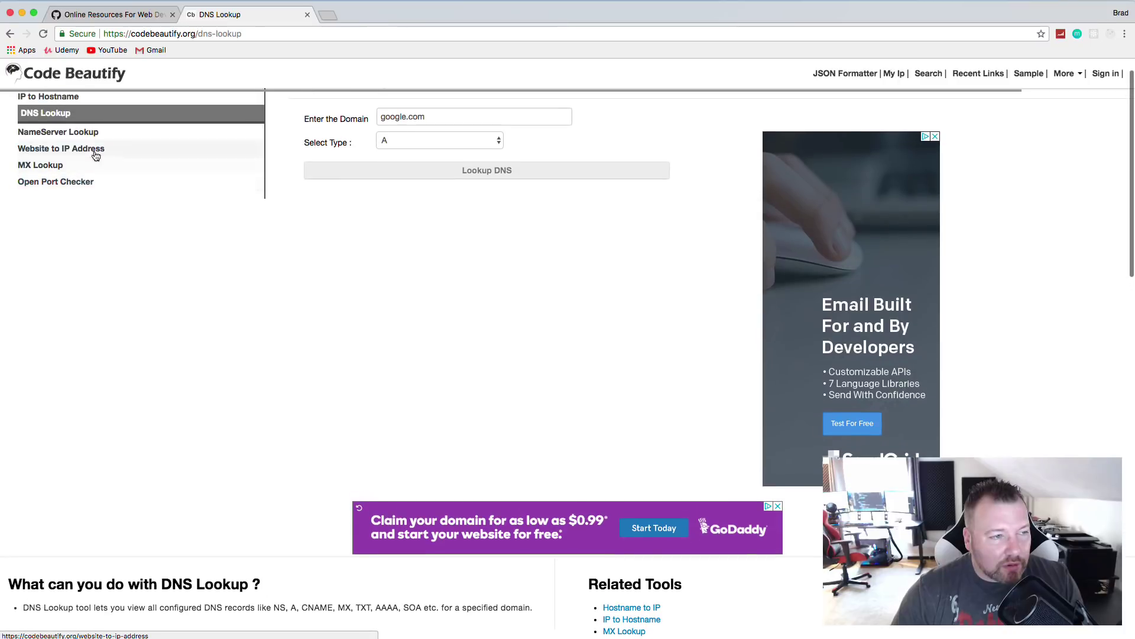
Run Nameserver Lookup for google.com and select the ns1–ns4.google.com result rows
click(76, 132)
click(422, 152)
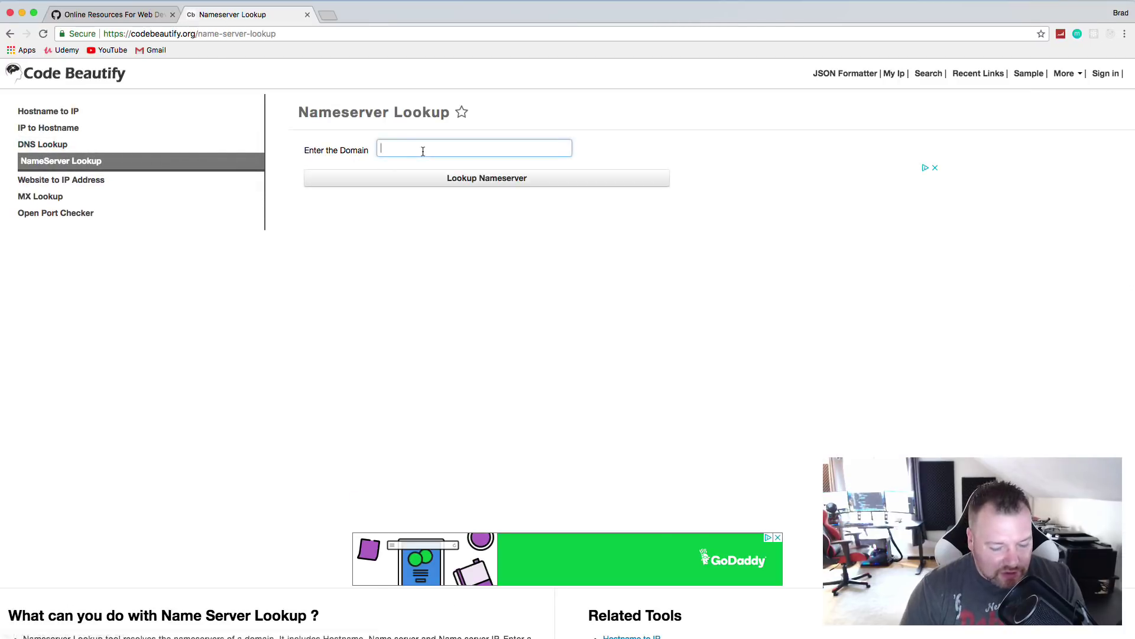
text(google.com)
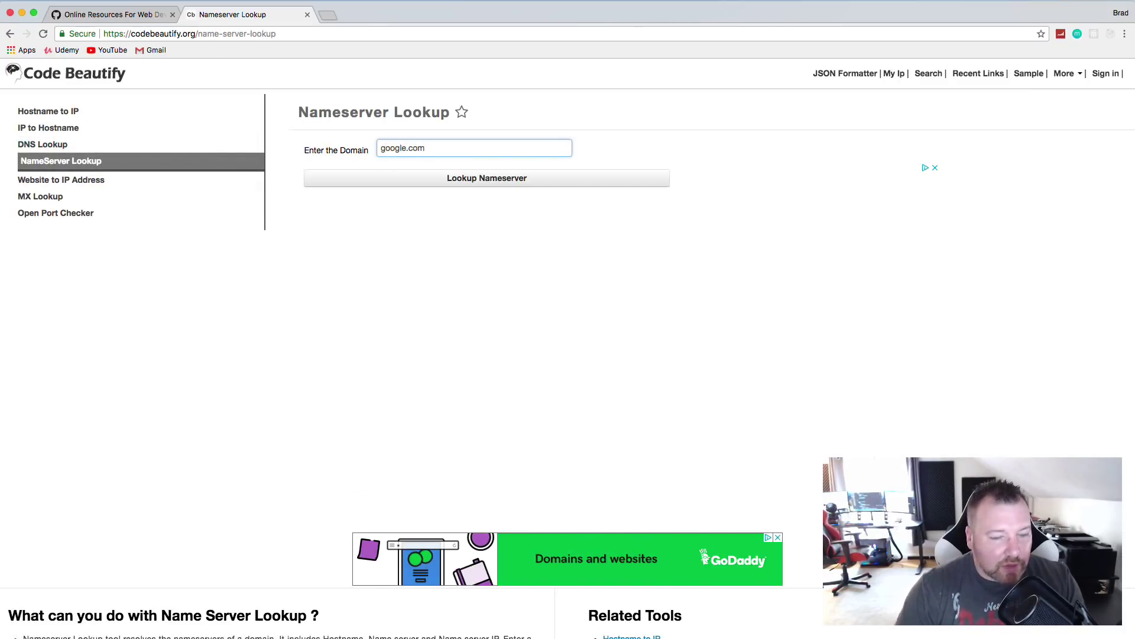
click(476, 179)
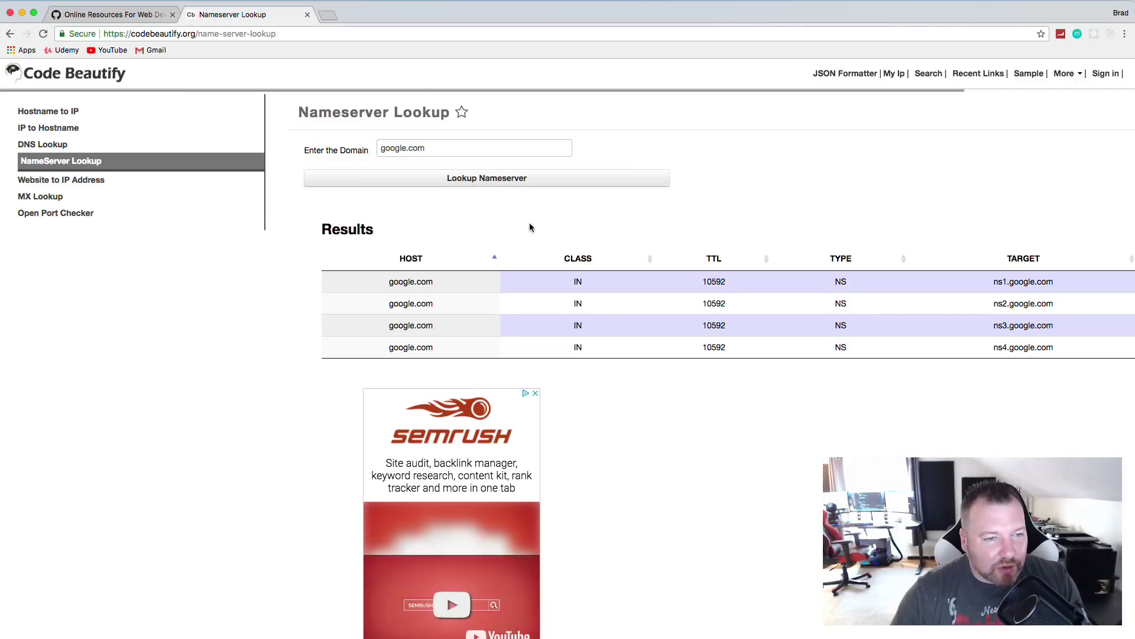
drag(991, 281, 887, 341)
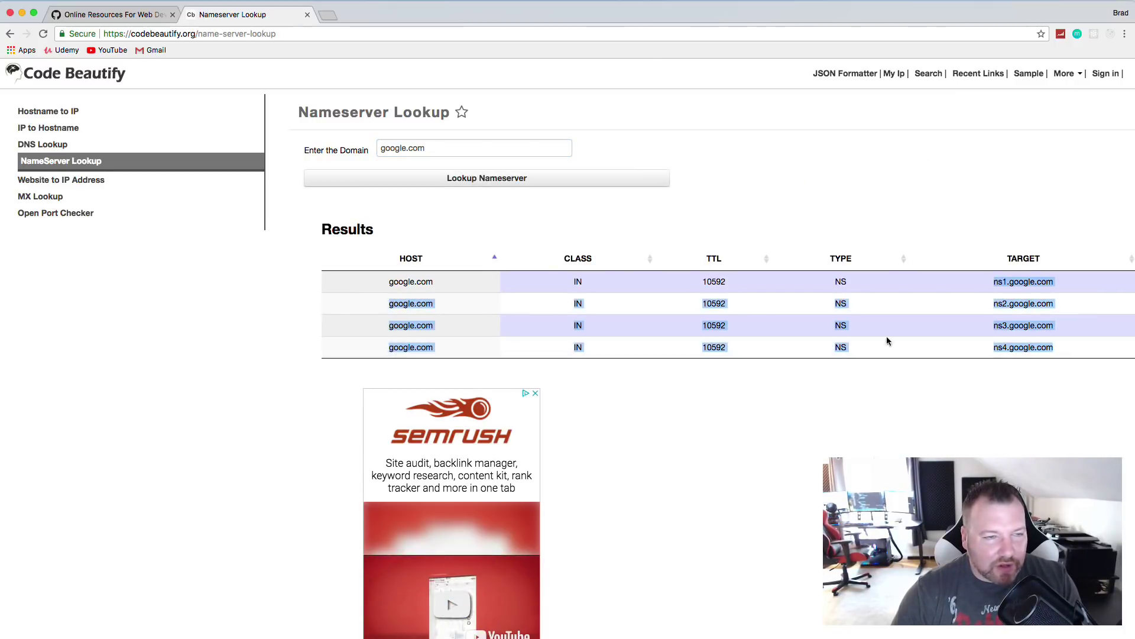
Close Code Beautify and open the diffchecker.com link from the gist in a new tab
click(33, 89)
scroll(516, 231, down, 5)
scroll(517, 236, down, 3)
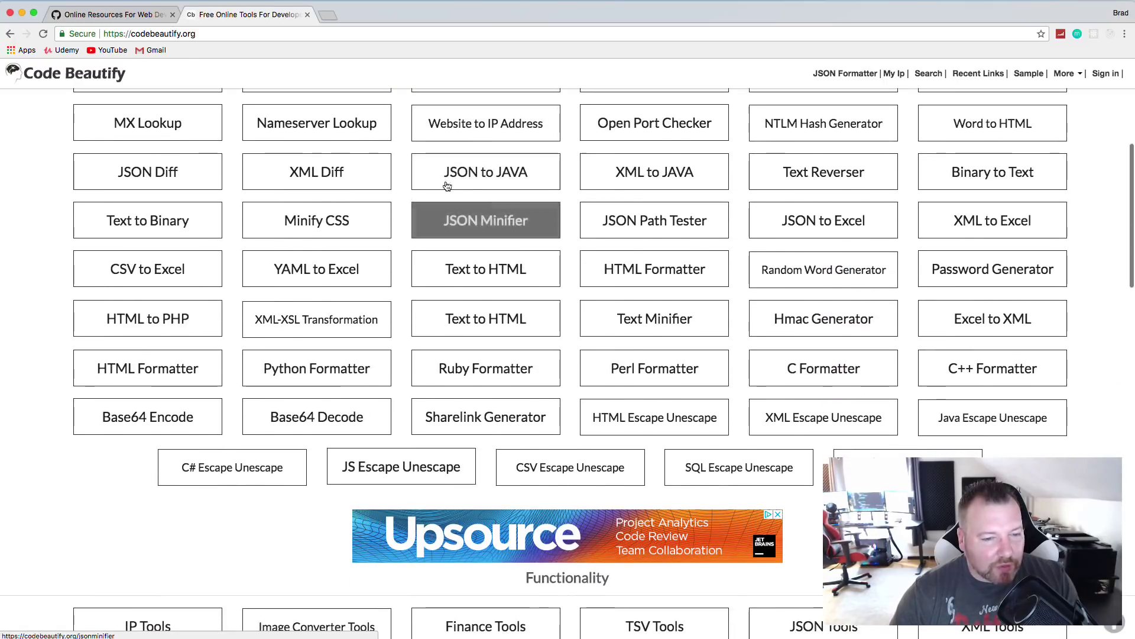
click(308, 15)
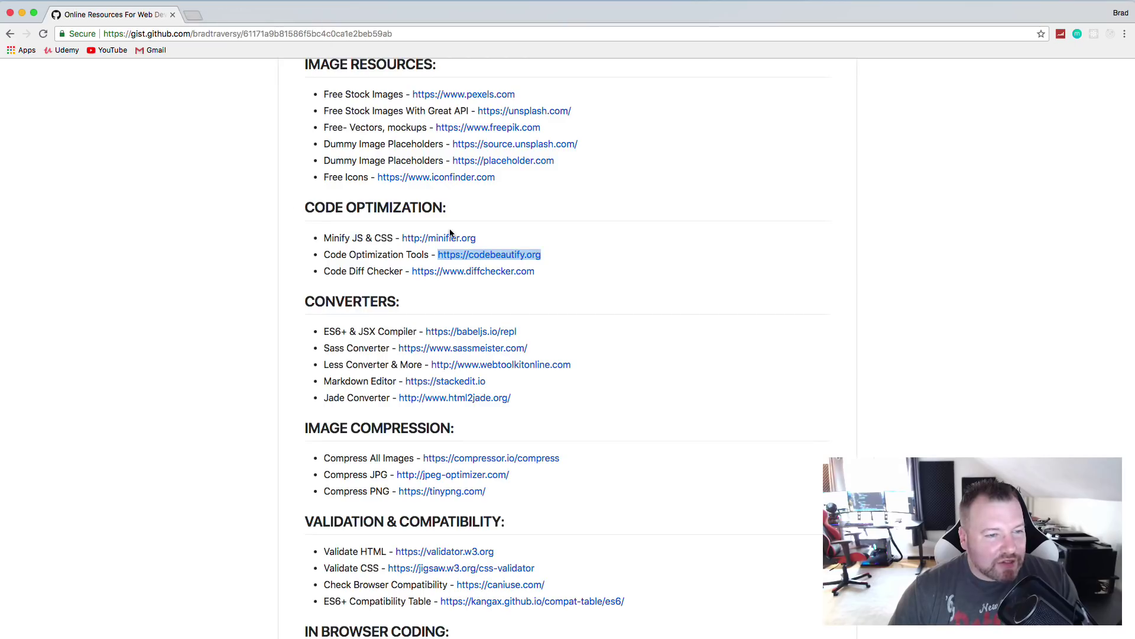
right_click(521, 276)
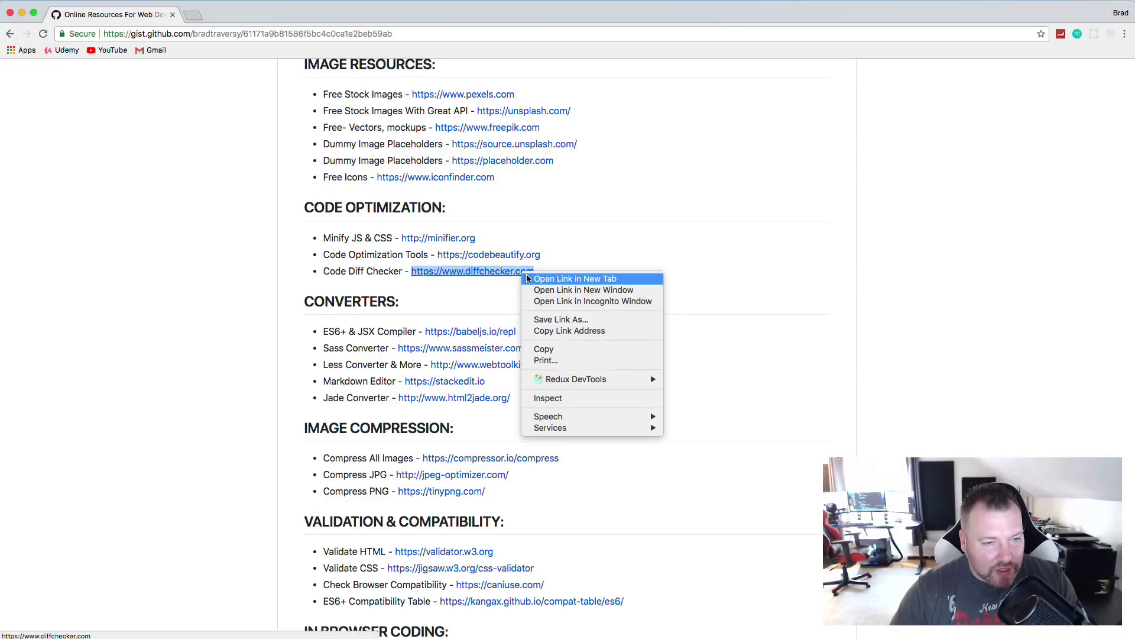
click(569, 279)
click(259, 17)
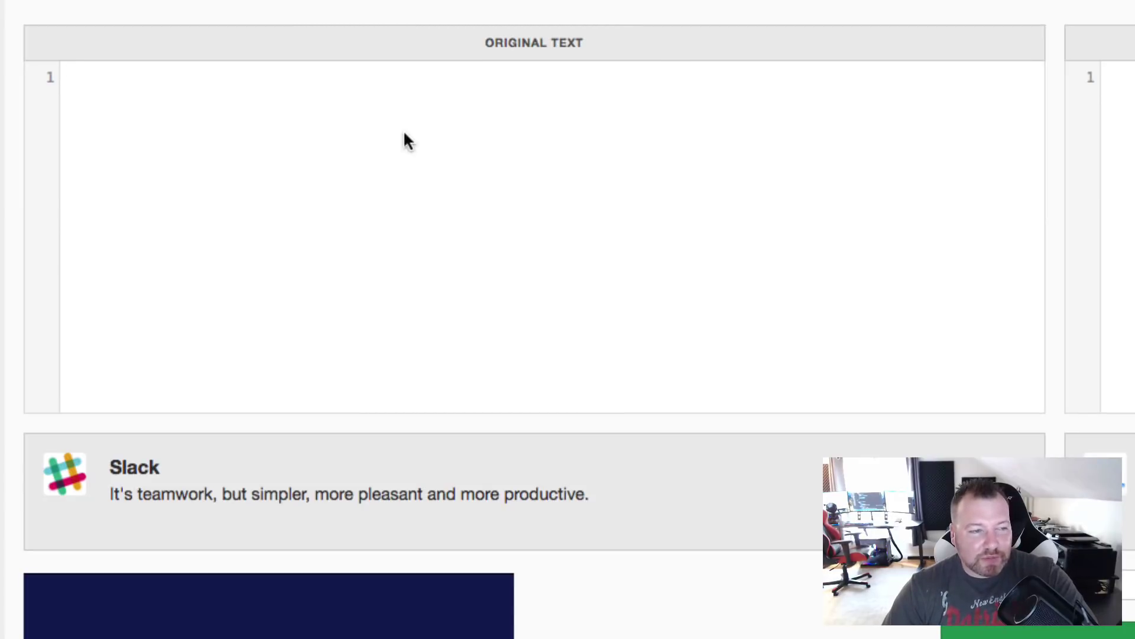
Enter function hello () { console.log('hello'); } in the Original Text pane
text(functiio)
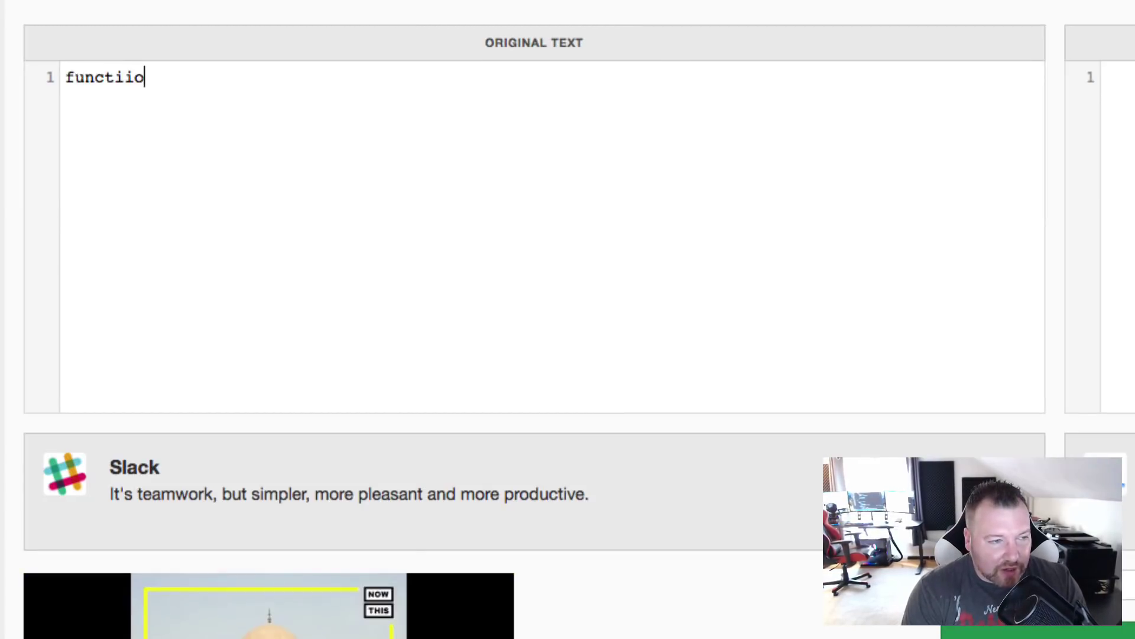
key(BackSpace)
key(BackSpace)
text(on hello )
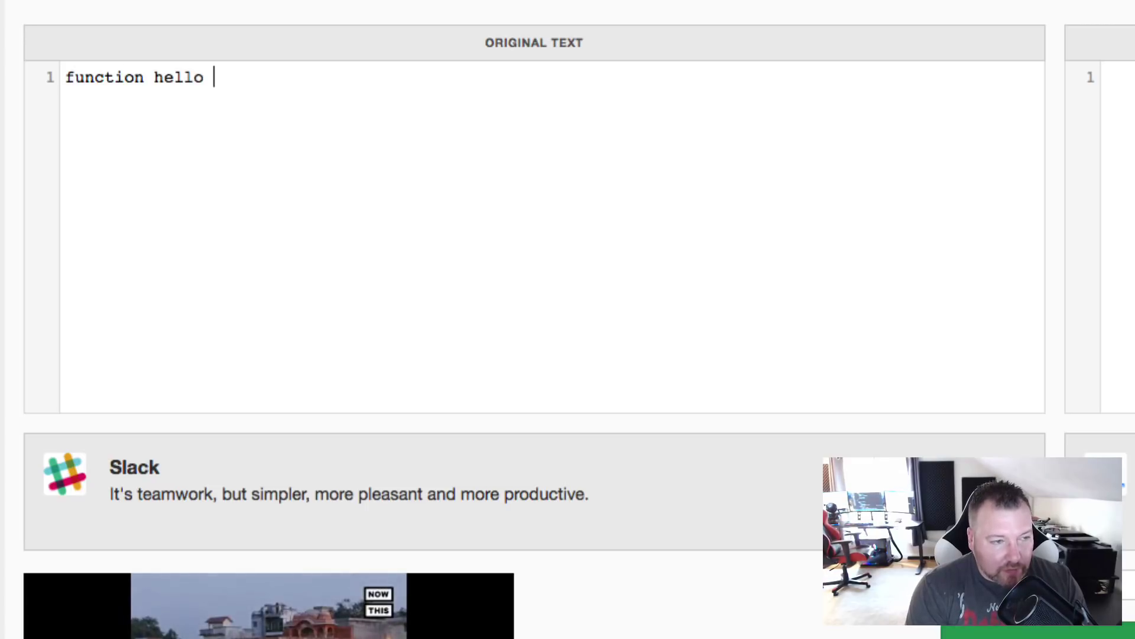
text(() {)
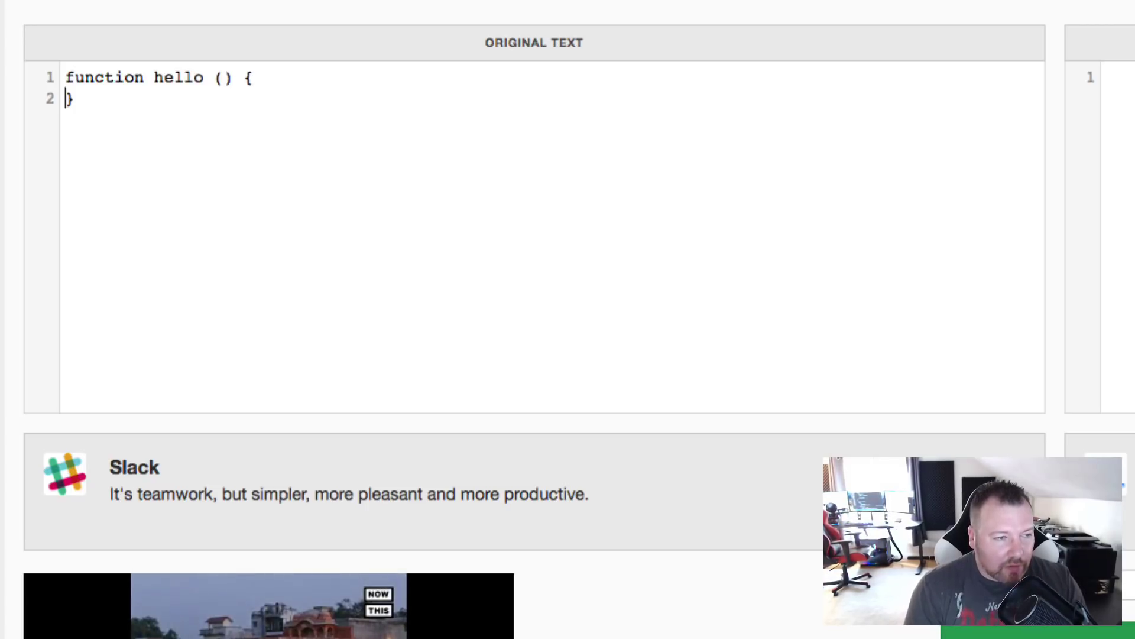
key(Return)
text(c)
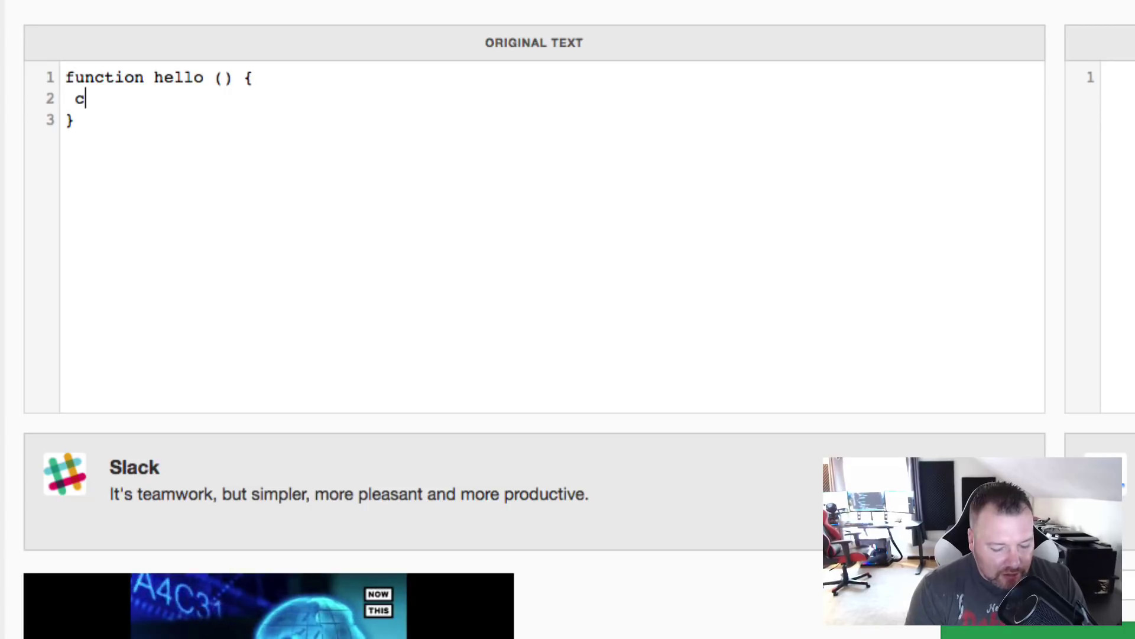
text(onsole.log();)
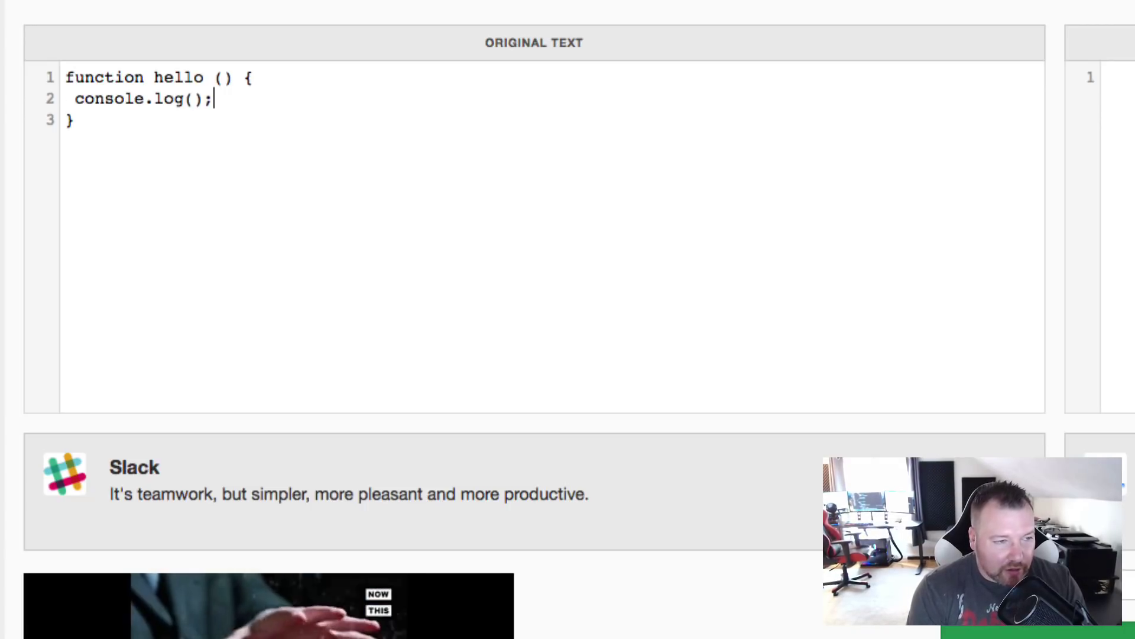
key(Left)
key(Left)
text(')
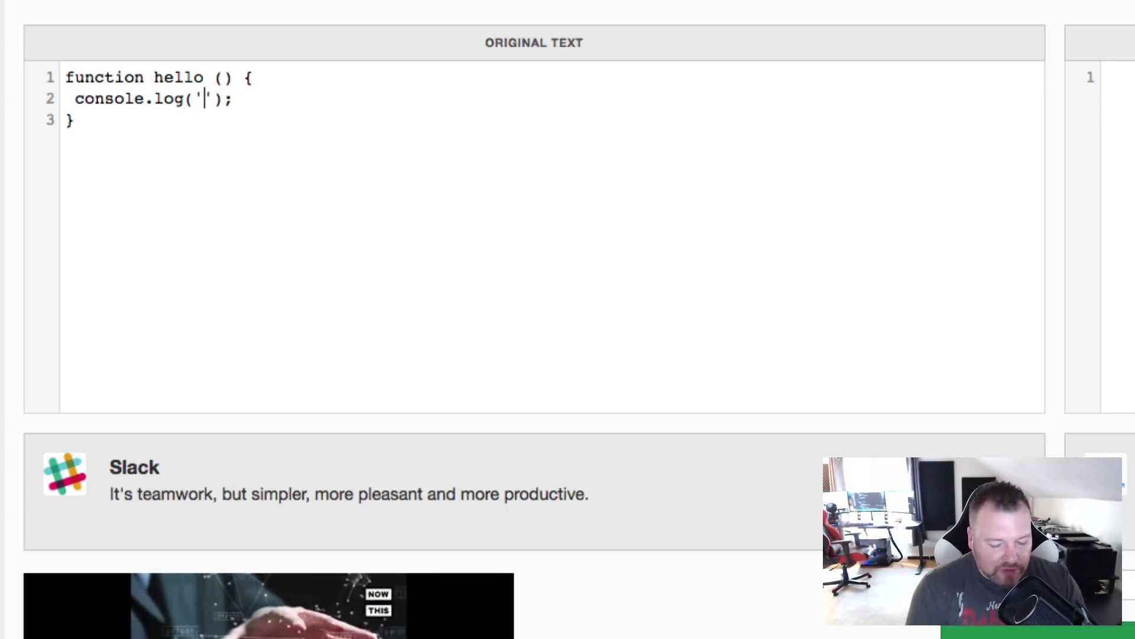
text(hello)
Copy the function into Changed Text, change log to loh, and find the difference
click(53, 98)
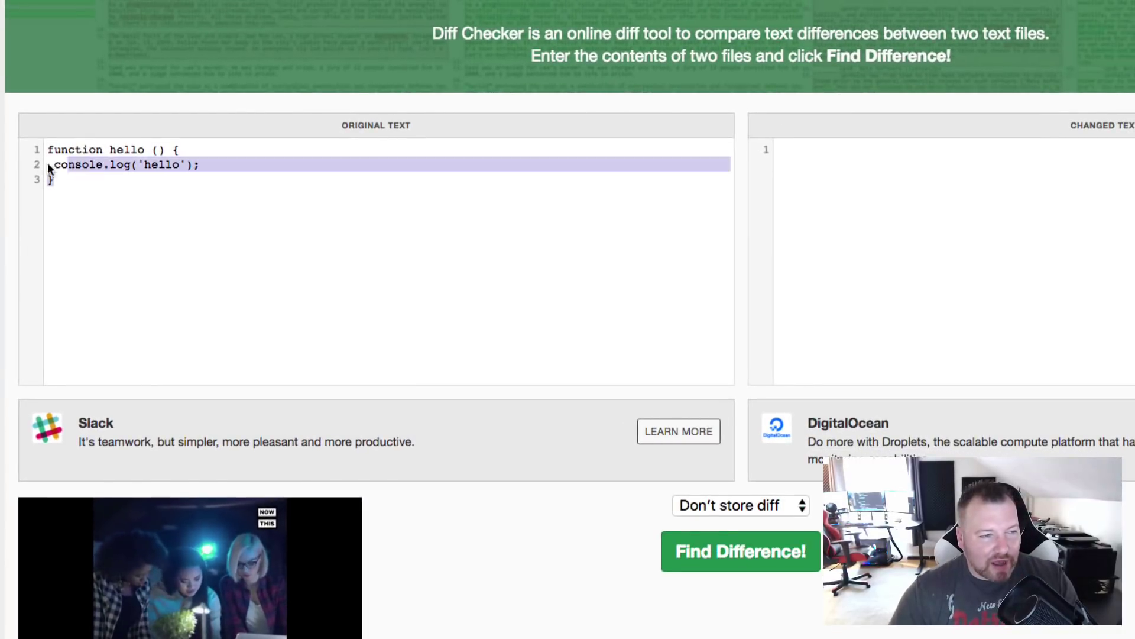
drag(39, 164, 33, 153)
key(super+c)
click(953, 233)
key(super+v)
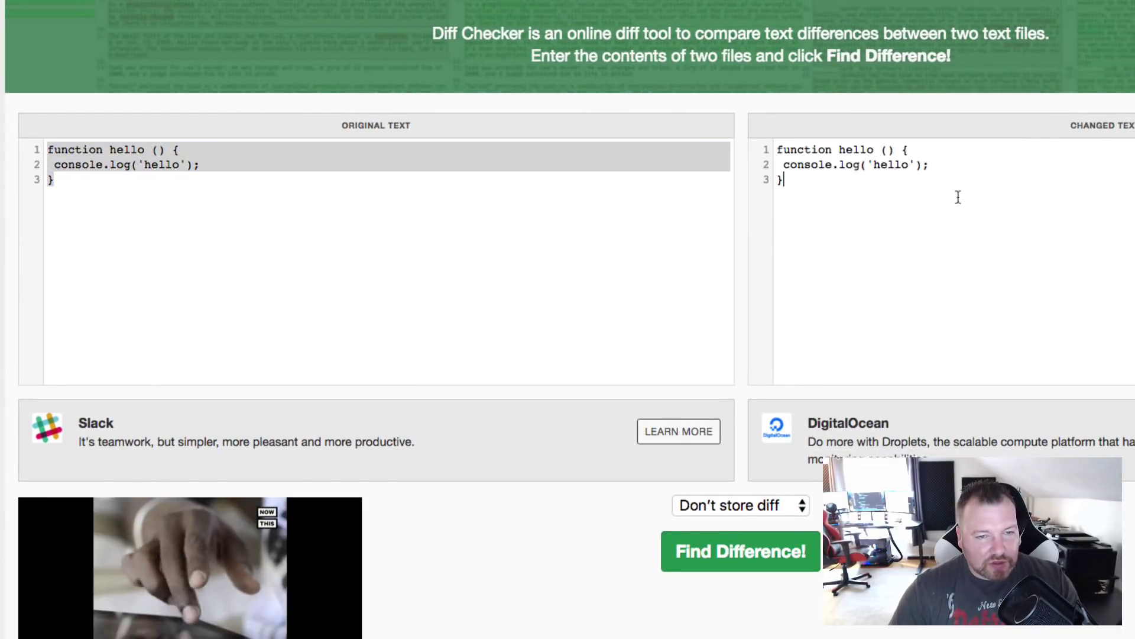
click(860, 164)
key(BackSpace)
text(h)
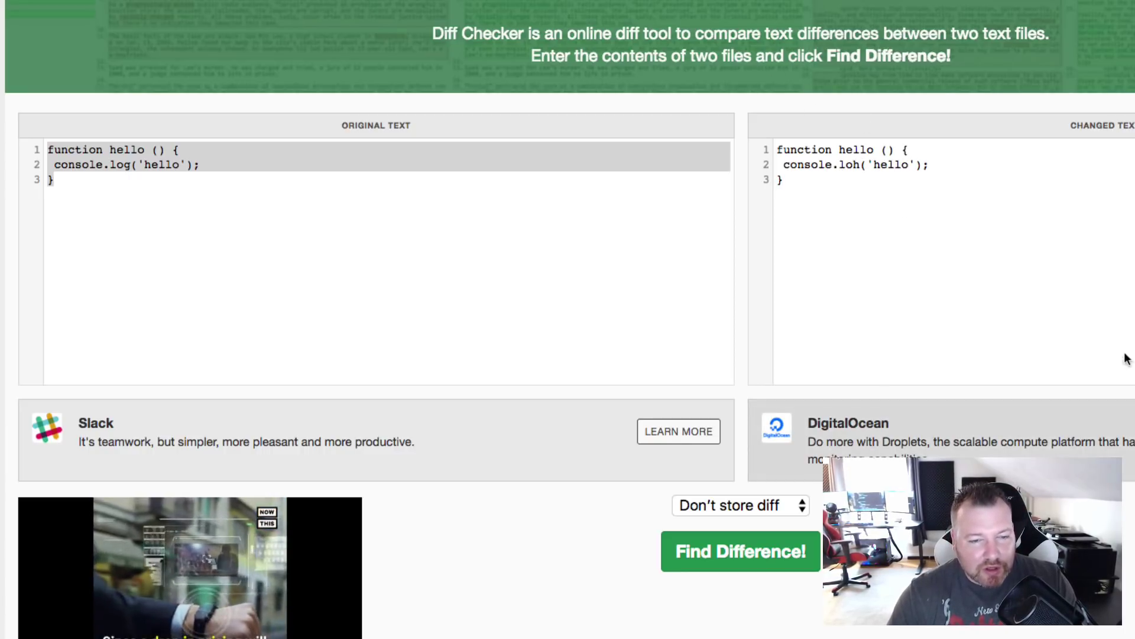
click(751, 558)
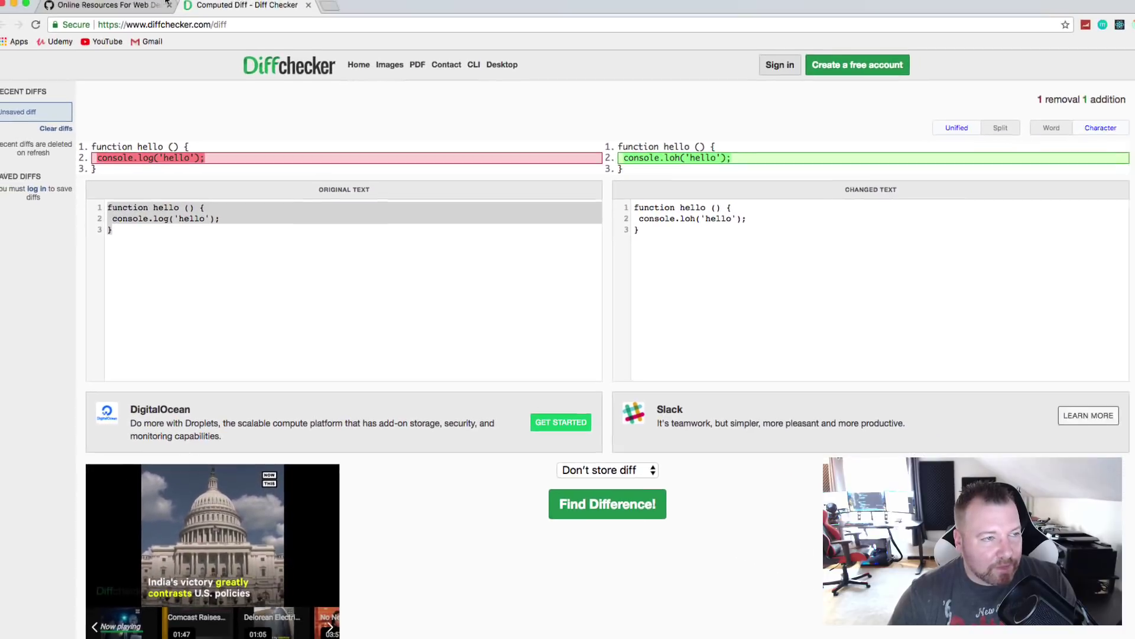
Close the Diff Checker tab and open the babeljs link from the gist in a new tab
click(118, 5)
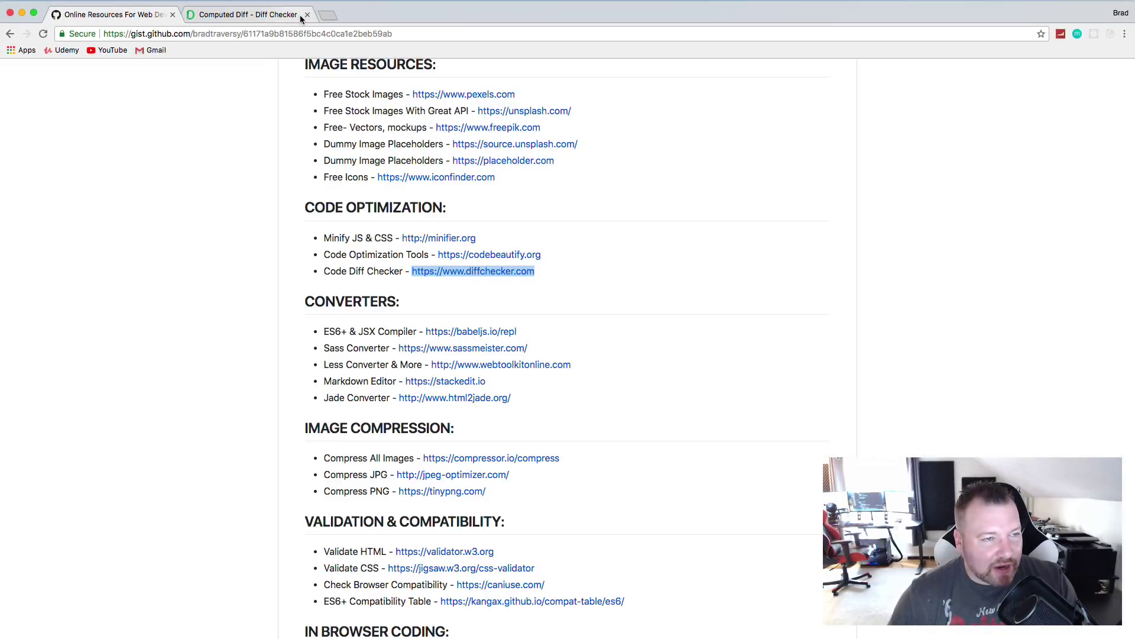
click(307, 14)
scroll(296, 183, down, 3)
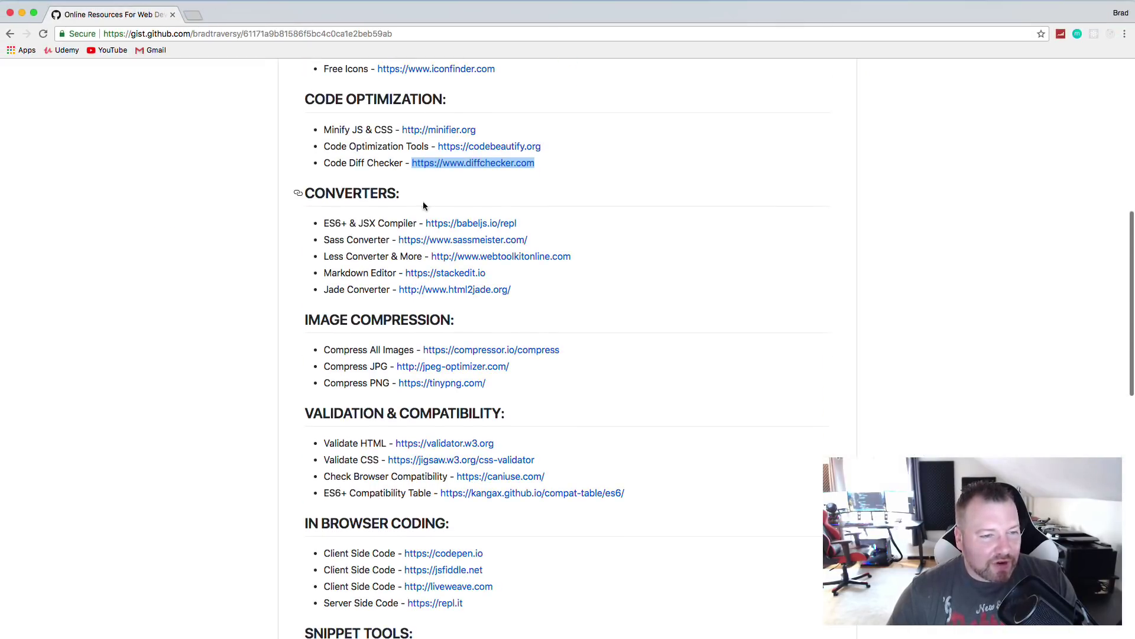
right_click(511, 231)
click(548, 234)
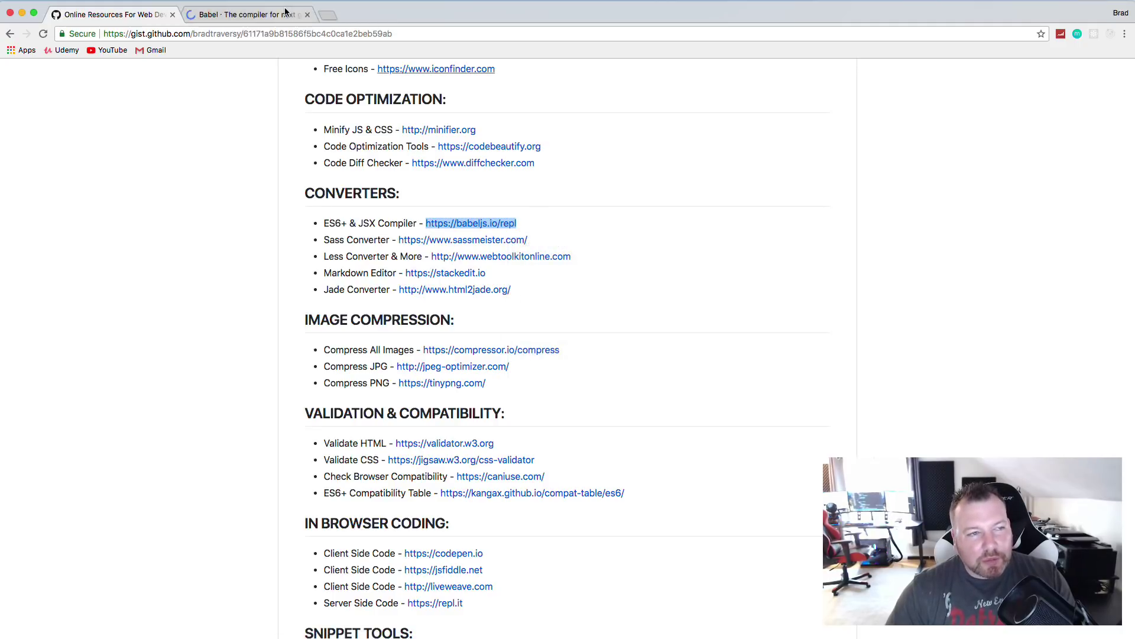
click(262, 17)
Delete the sample JSX so the output shows only "use strict";
drag(294, 134, 120, 78)
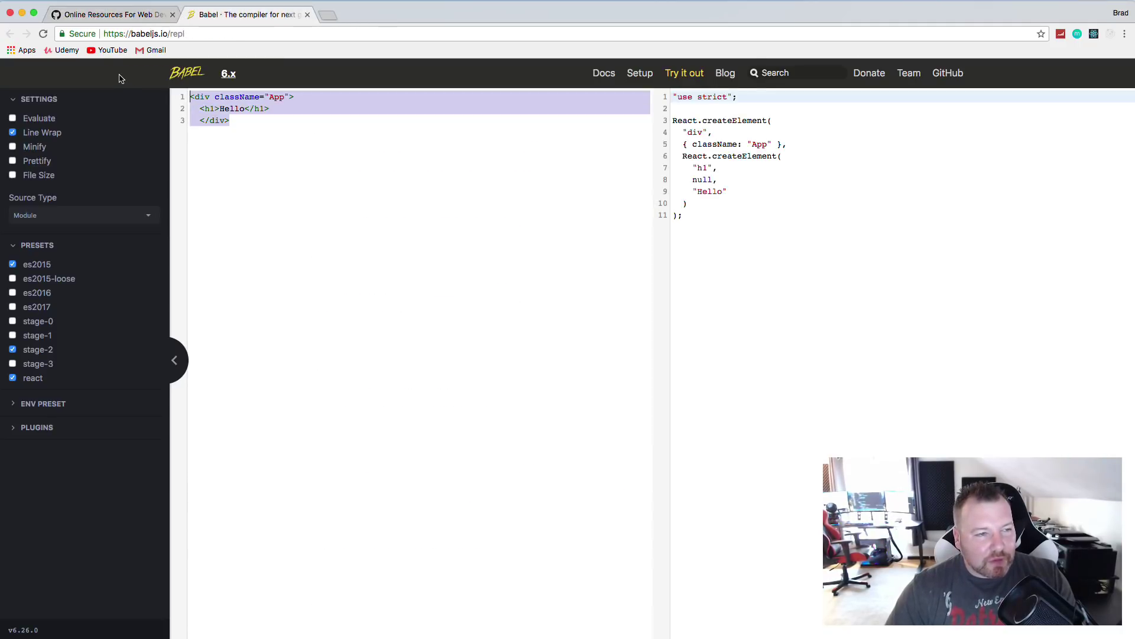
key(BackSpace)
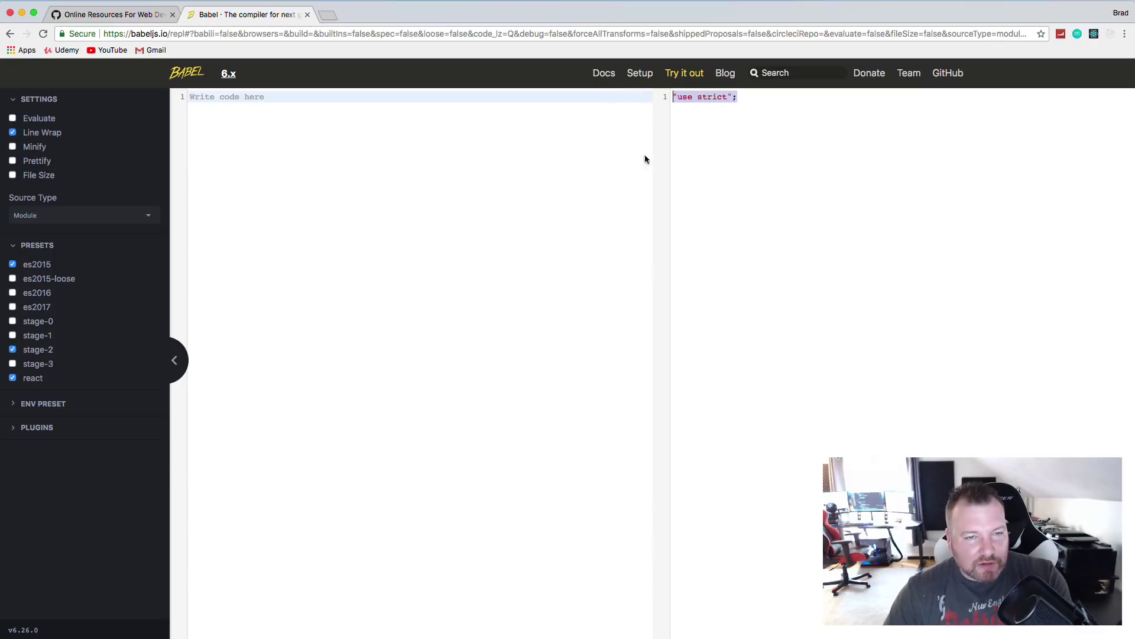
click(696, 137)
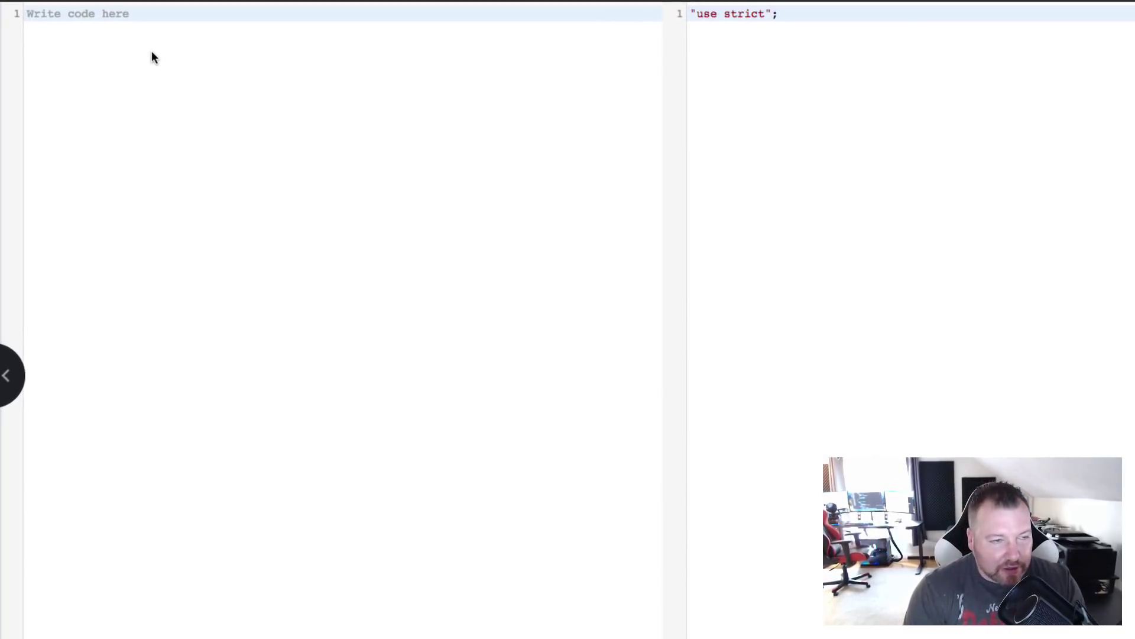
text(const he)
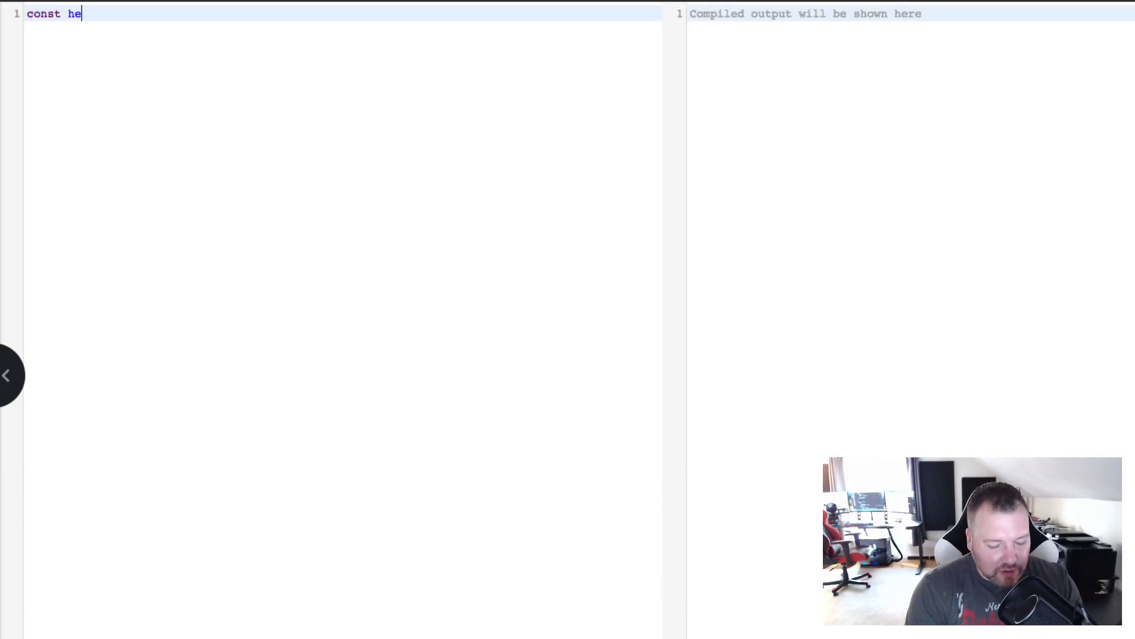
text(lo = . 1;)
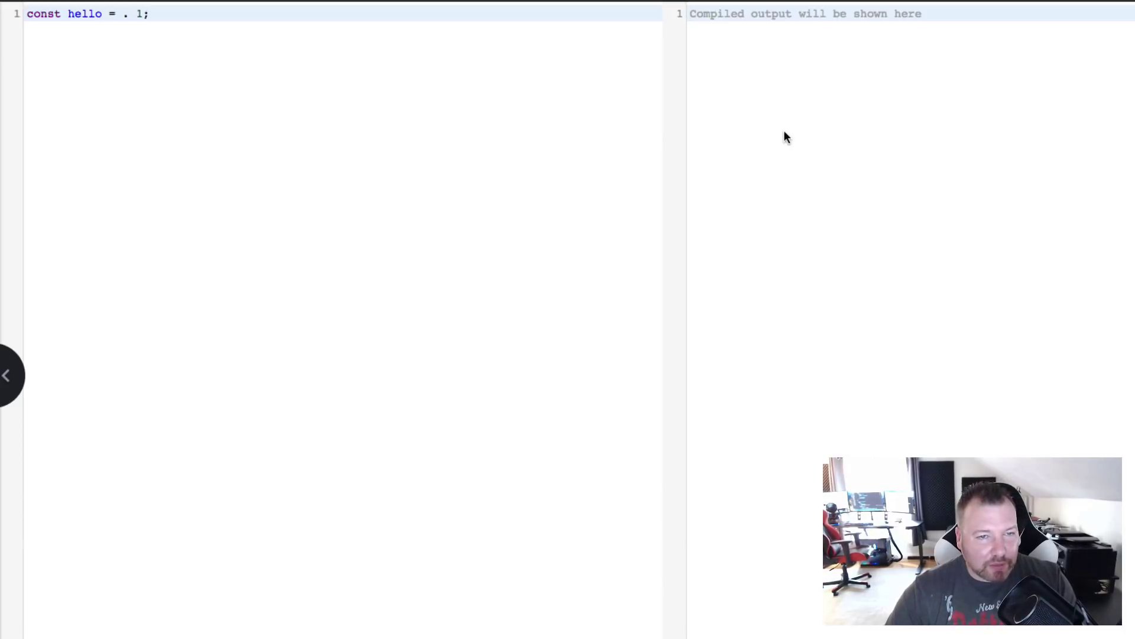
click(150, 30)
key(BackSpace)
key(BackSpace)
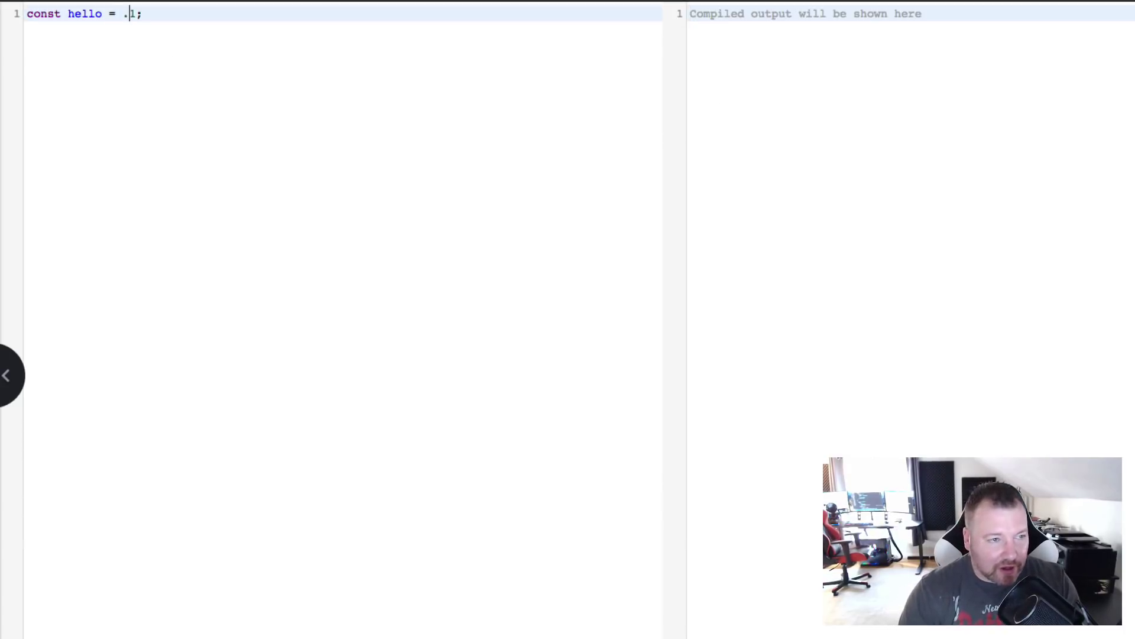
click(904, 168)
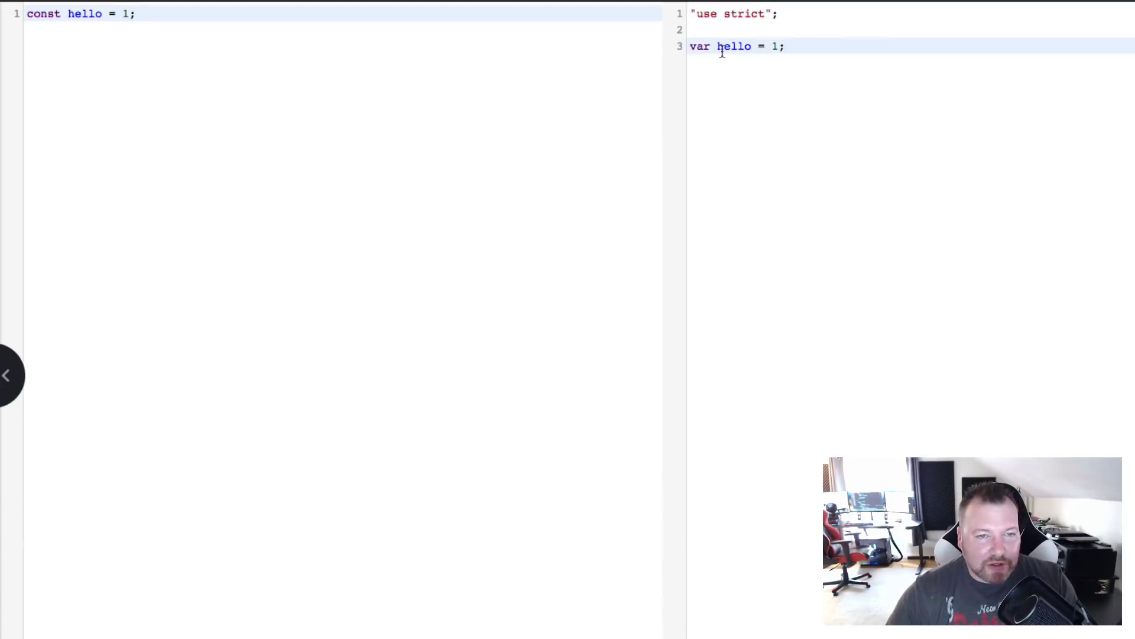
drag(692, 46, 778, 45)
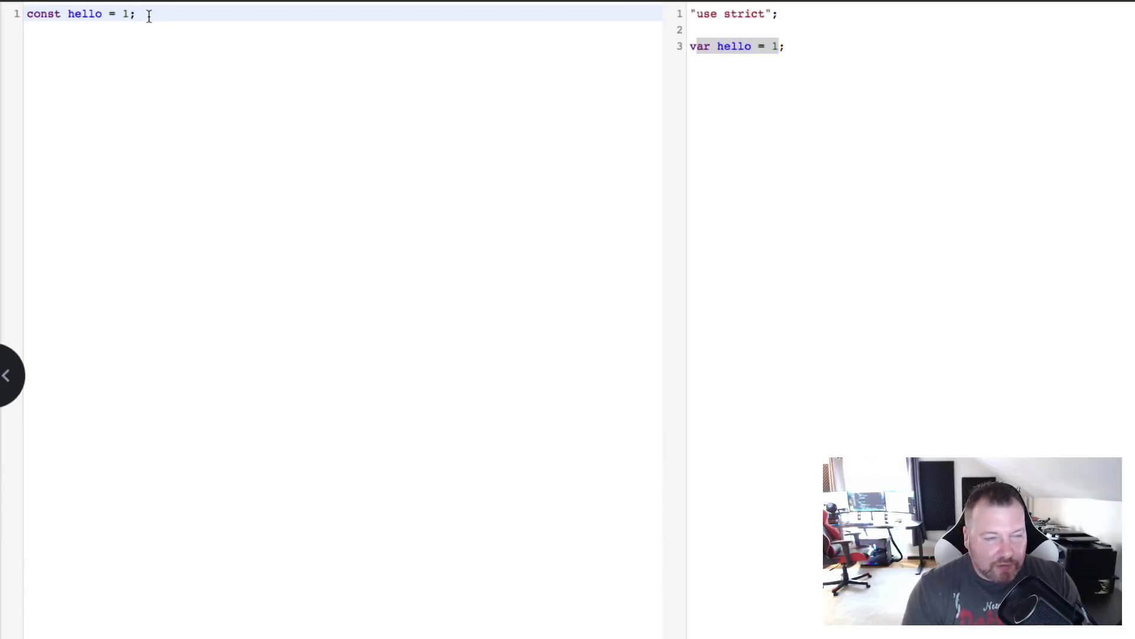
key(BackSpace)
key(BackSpace)
text(() => console.lot)
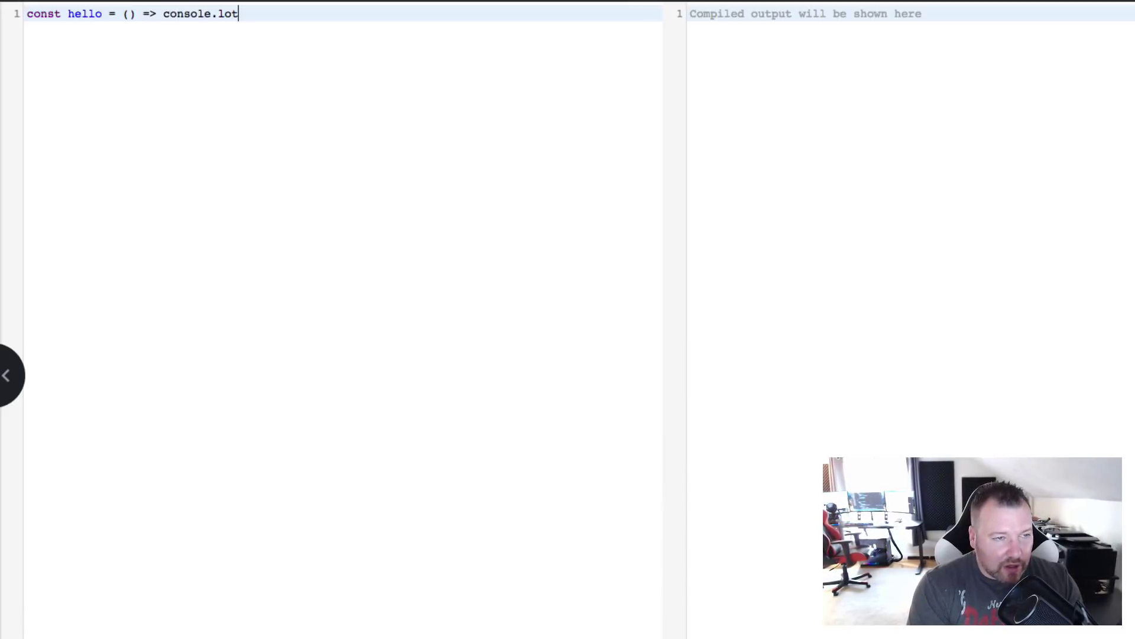
text(g();)
text(1);)
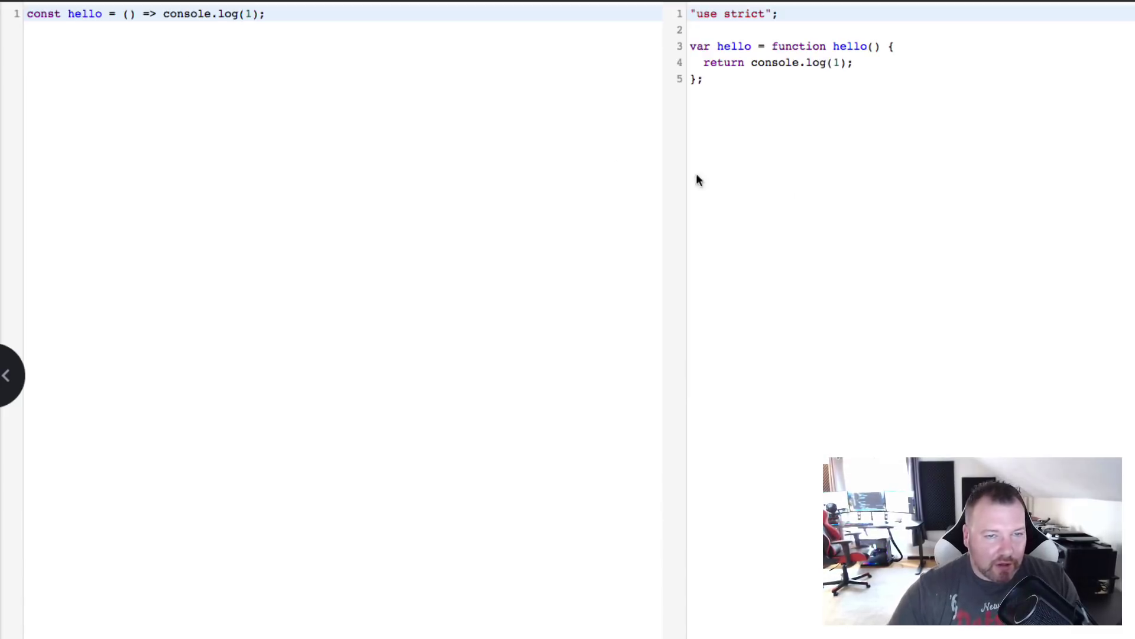
click(914, 155)
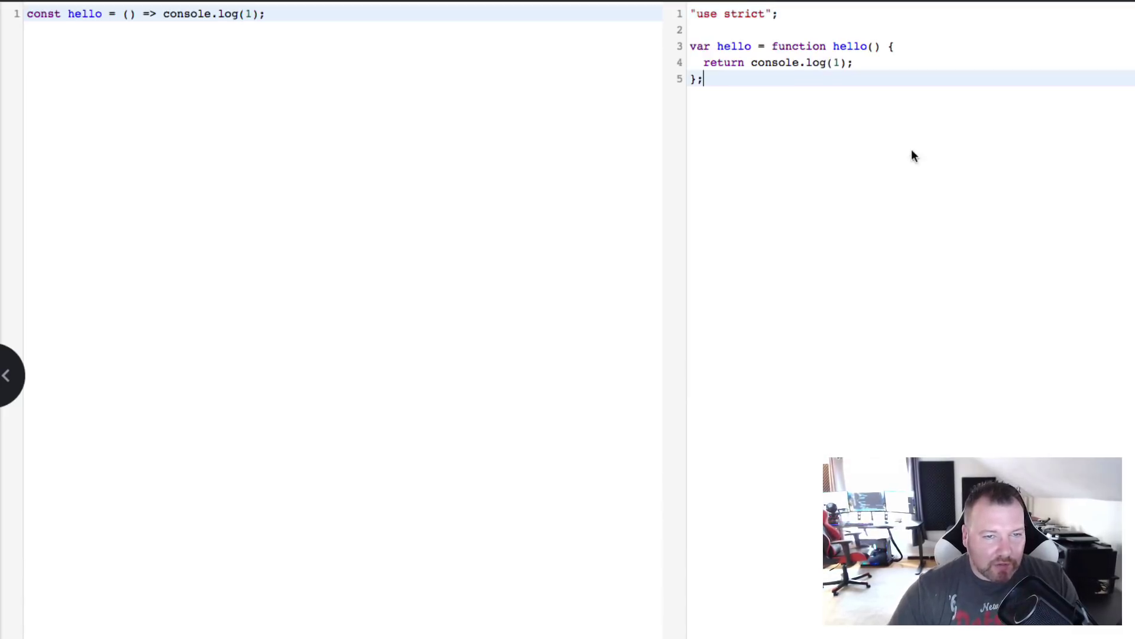
click(773, 47)
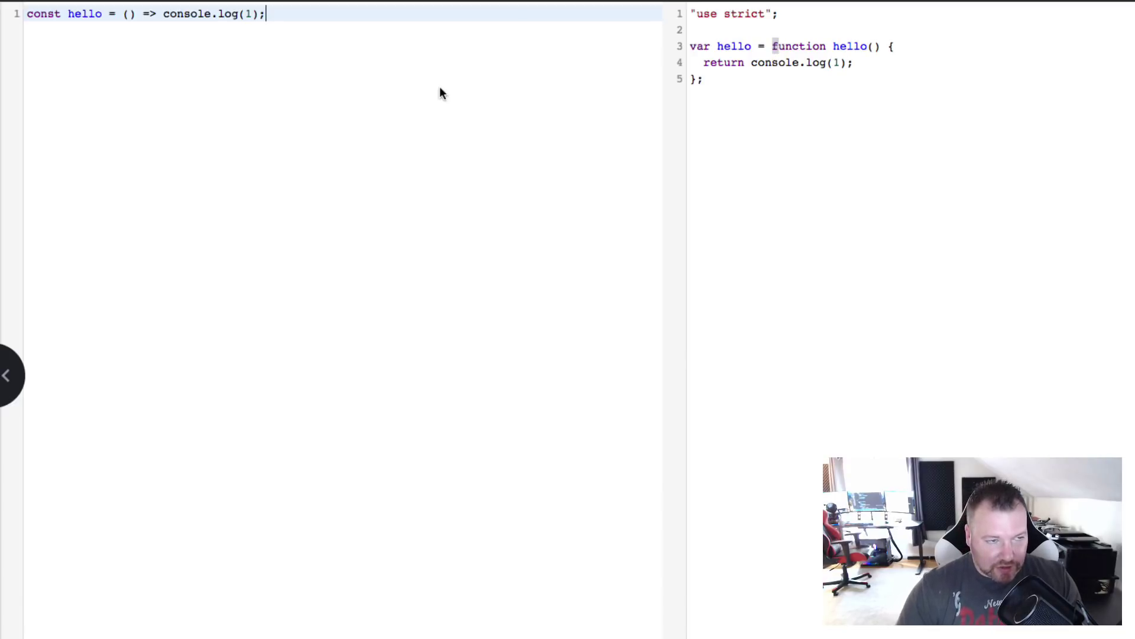
click(423, 116)
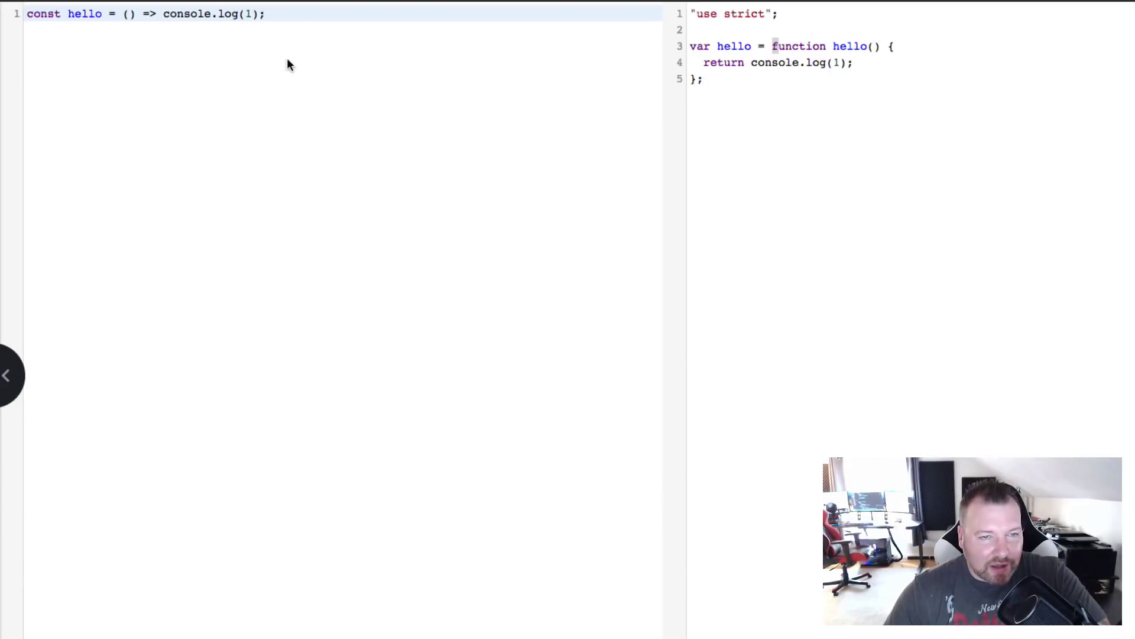
drag(272, 14, 27, 14)
key(BackSpace)
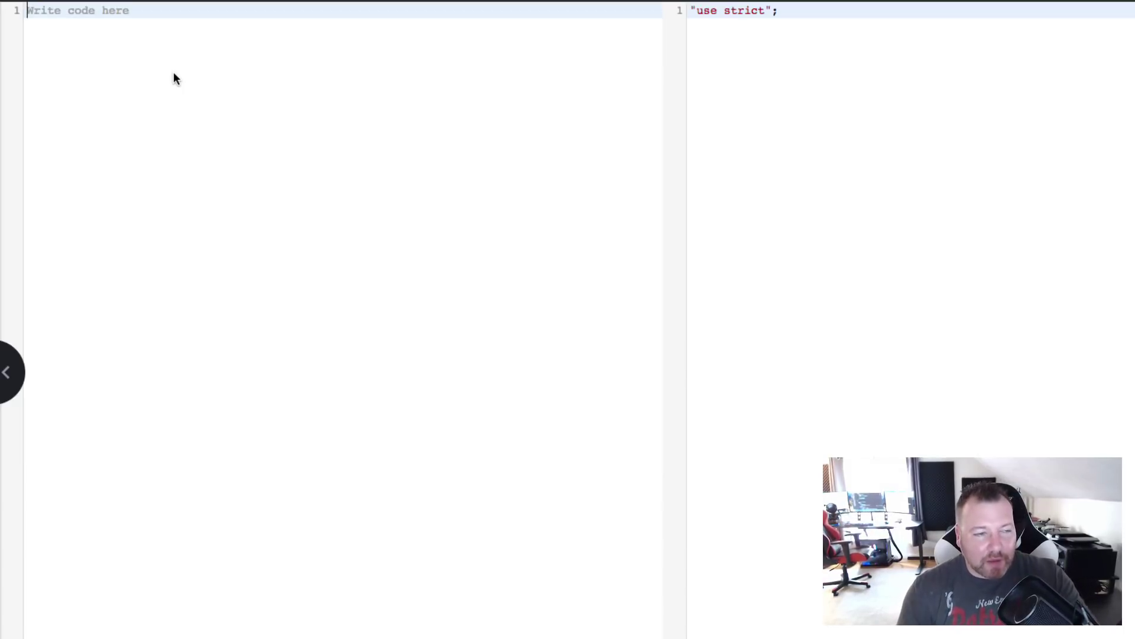
Write a <div className="App"> containing <h1>Hello</h1> in the JSX pane
text(<div classN)
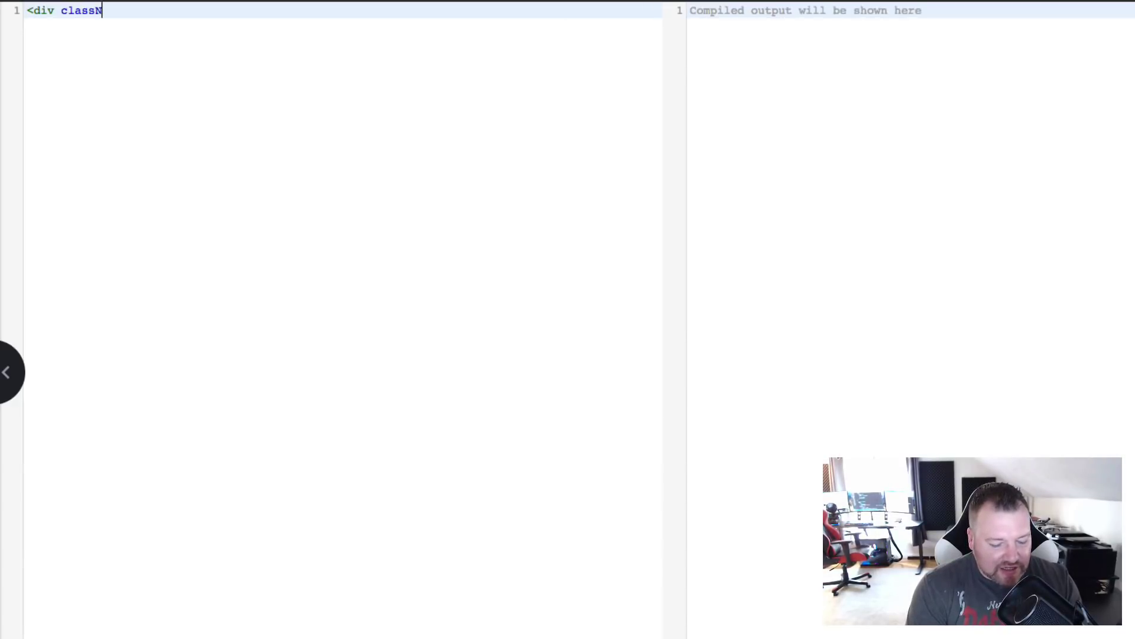
text(ame="")
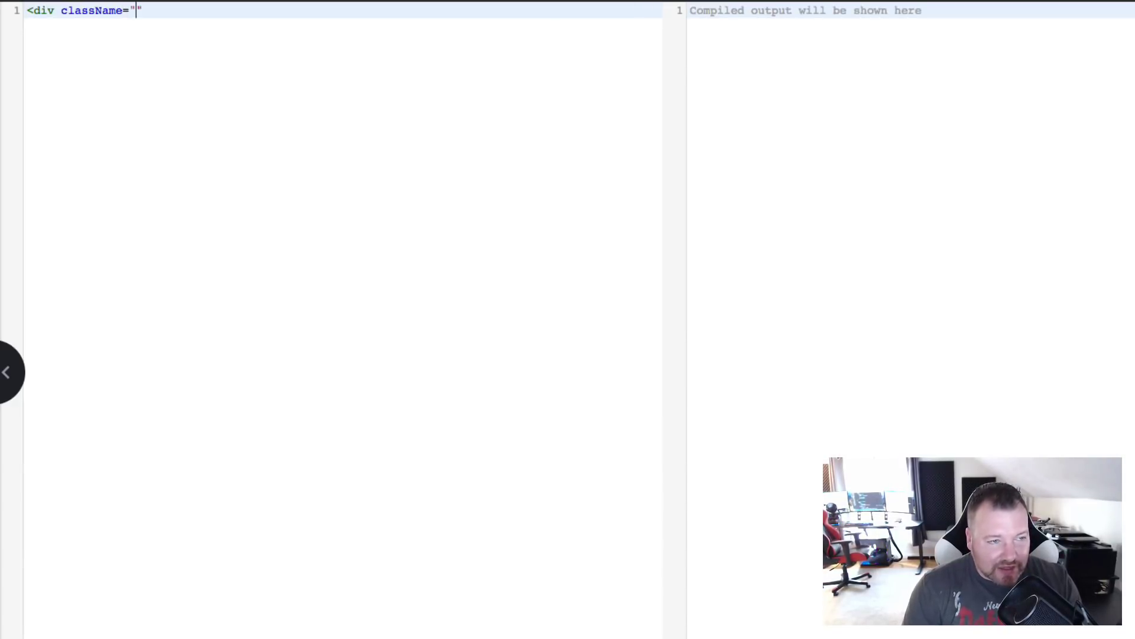
text(App)
text(>)
key(Return)
key(Return)
text(</div>)
key(Up)
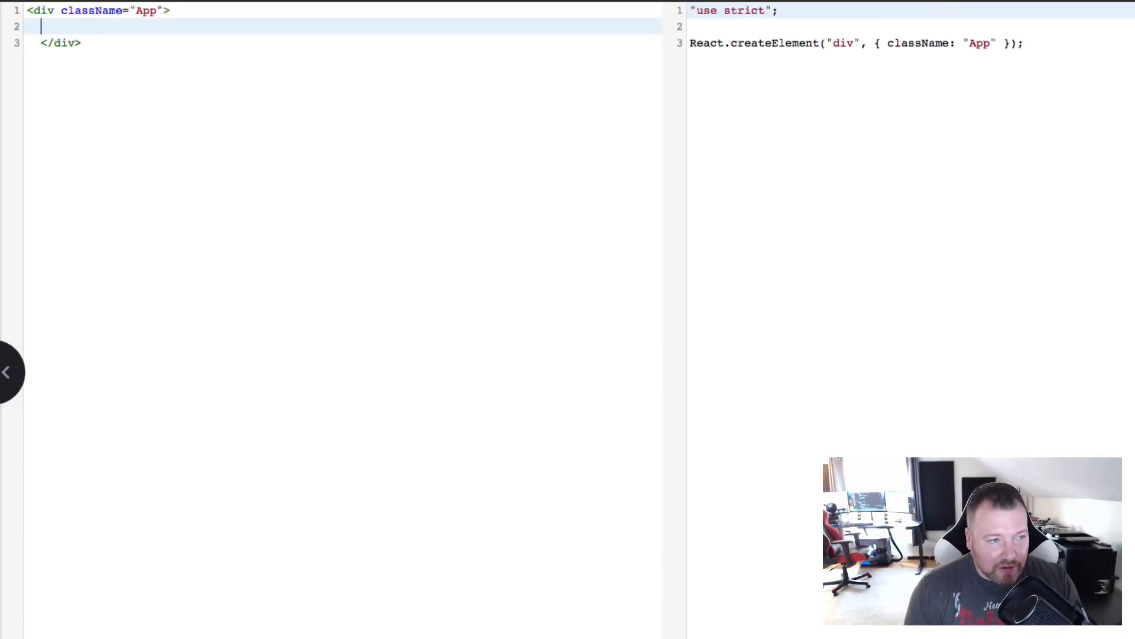
text(<h1>Hello</h1>)
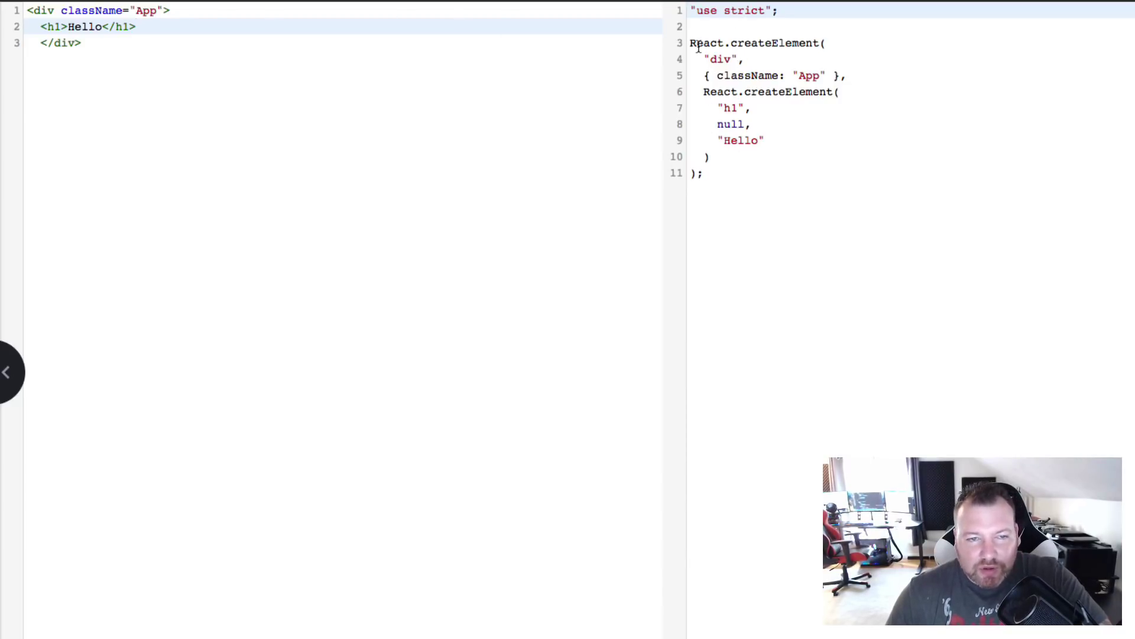
Compare the div, className and h1 Hello source with their React.createElement equivalents in the output
drag(691, 43, 814, 43)
drag(713, 59, 738, 60)
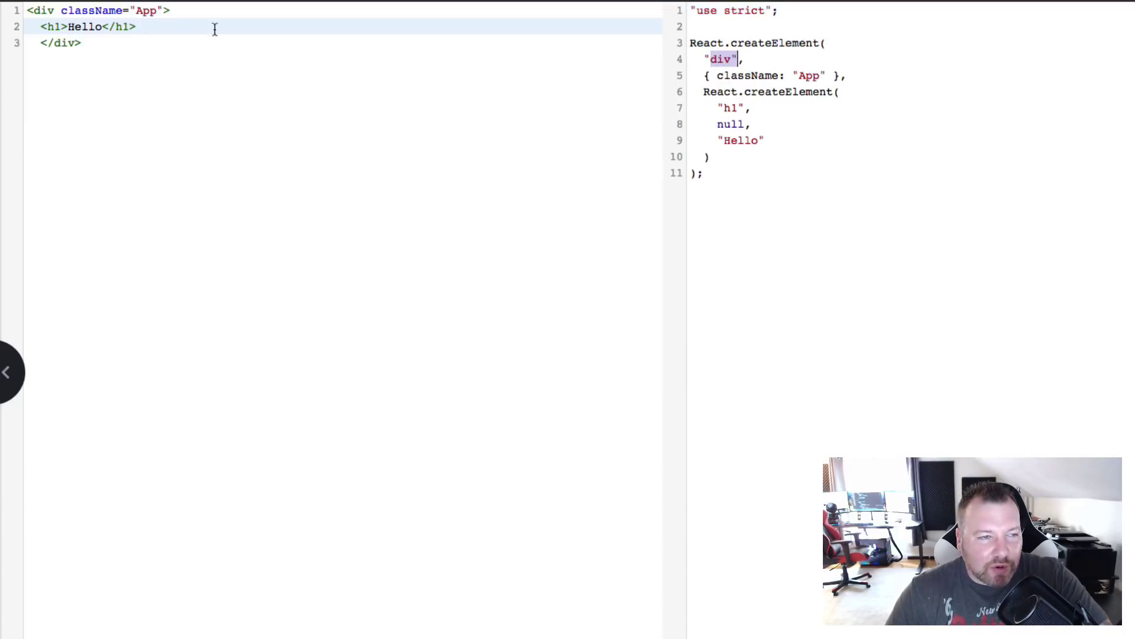
drag(59, 13, 40, 10)
drag(702, 76, 836, 77)
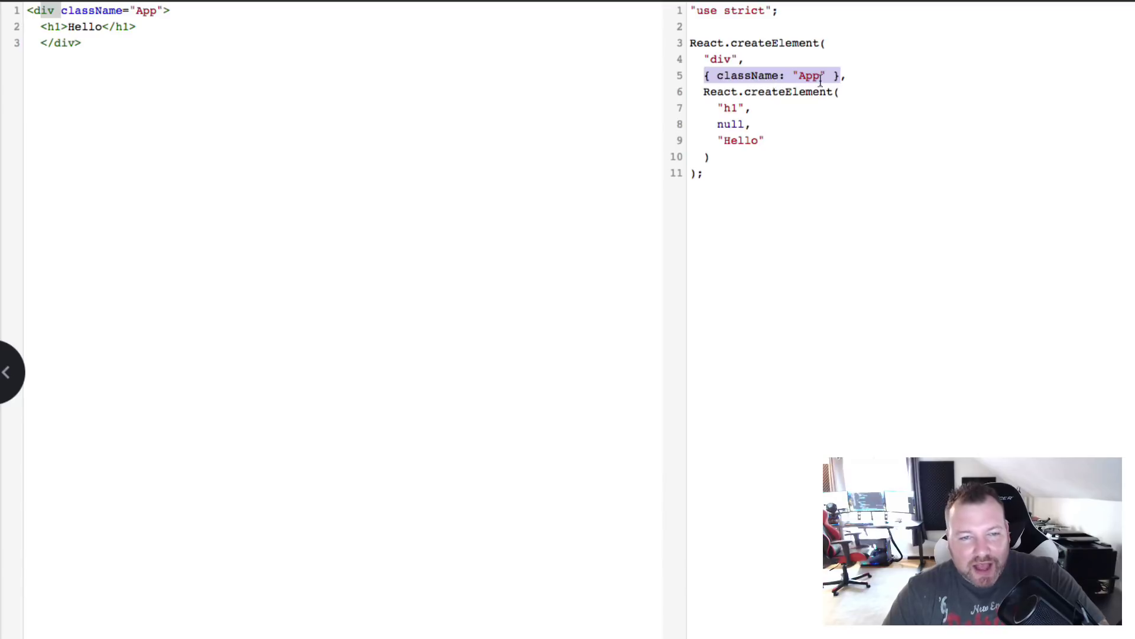
click(835, 91)
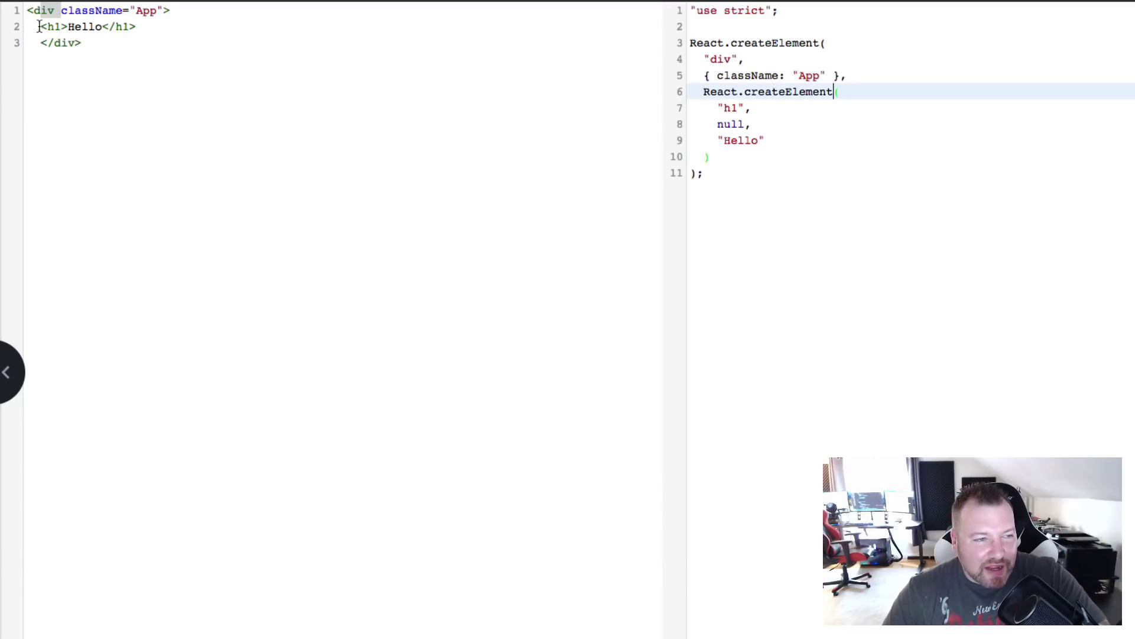
drag(41, 27, 68, 27)
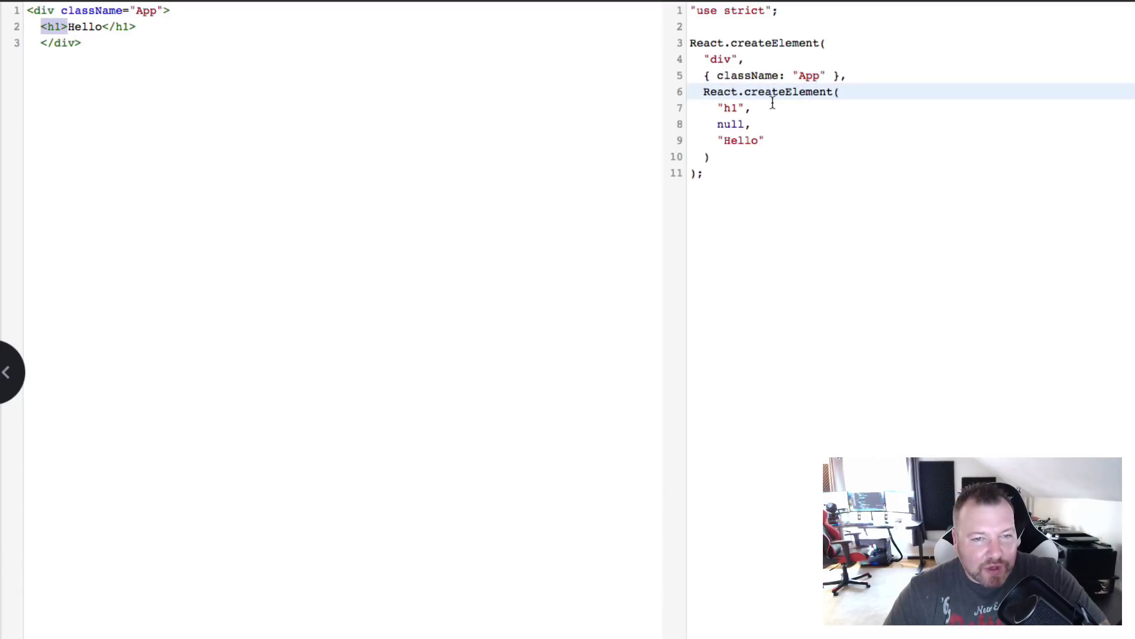
drag(718, 108, 711, 140)
drag(101, 26, 68, 30)
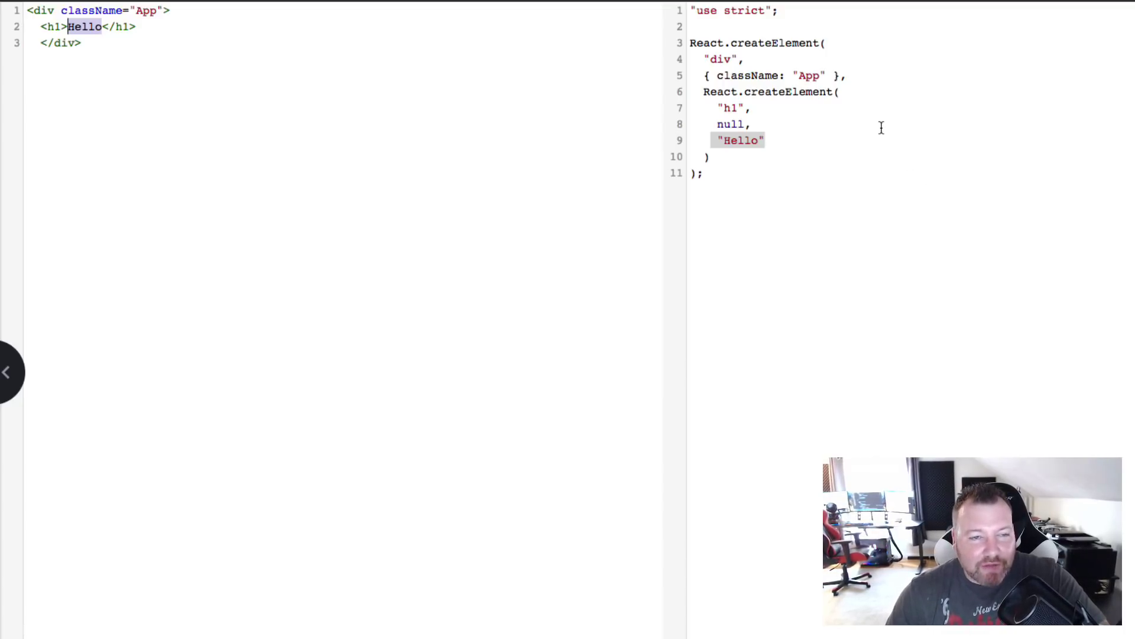
click(407, 150)
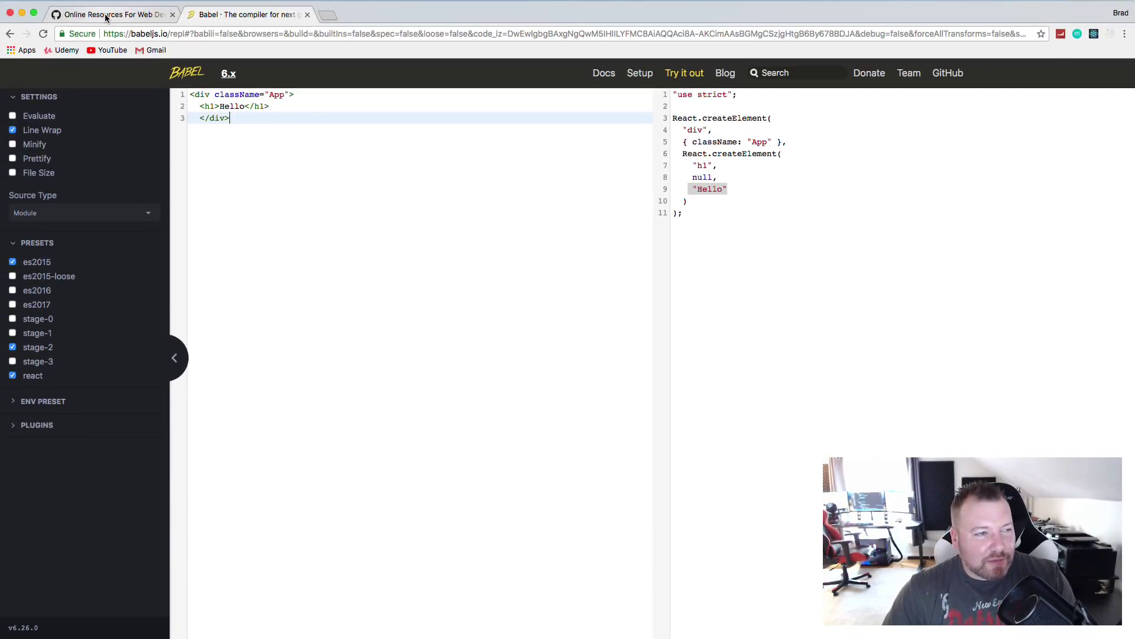
Close the Babel REPL tab and open SassMeister from the gist in a new tab
click(107, 17)
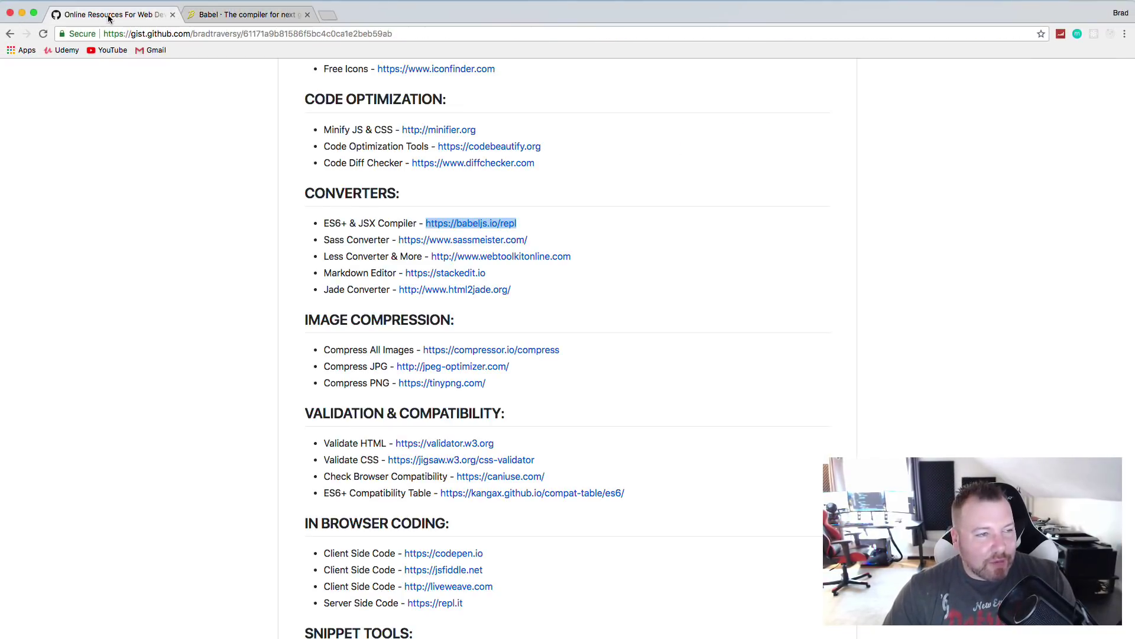
click(524, 191)
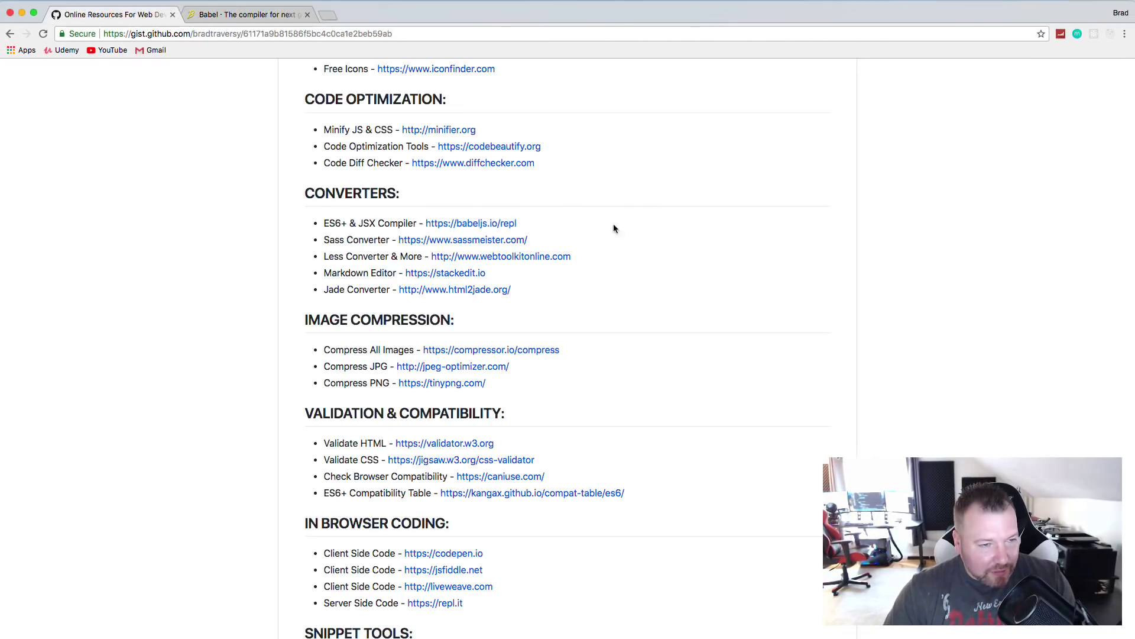
right_click(498, 245)
click(553, 246)
click(308, 15)
click(269, 18)
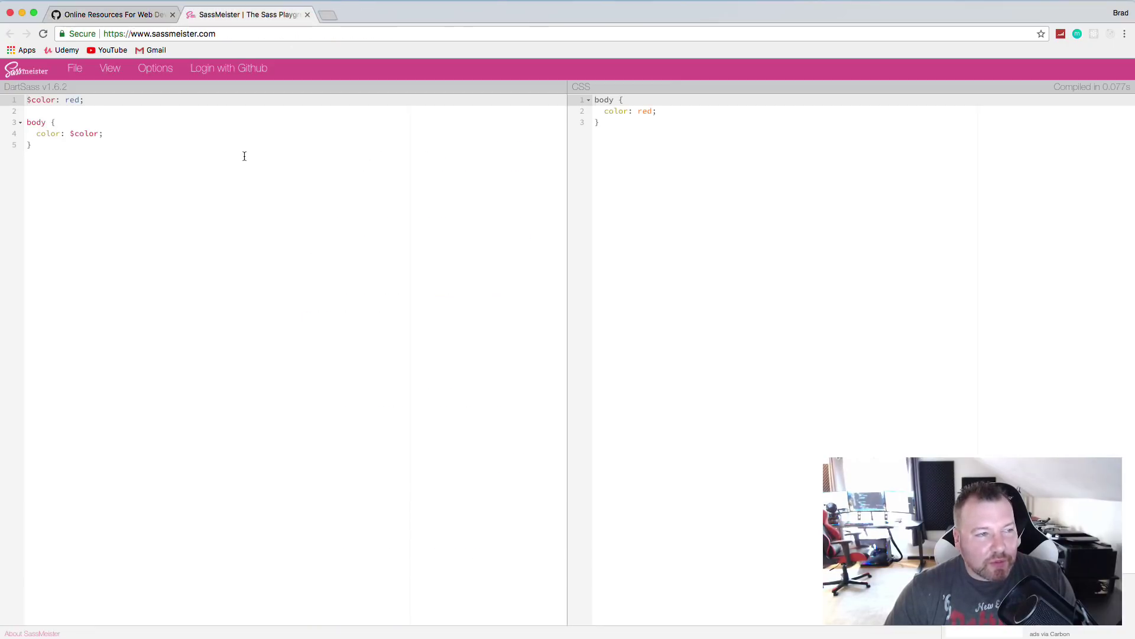
Replace the sample Sass with a $color = blue; variable and a body rule using color: $color
click(116, 157)
key(super+a)
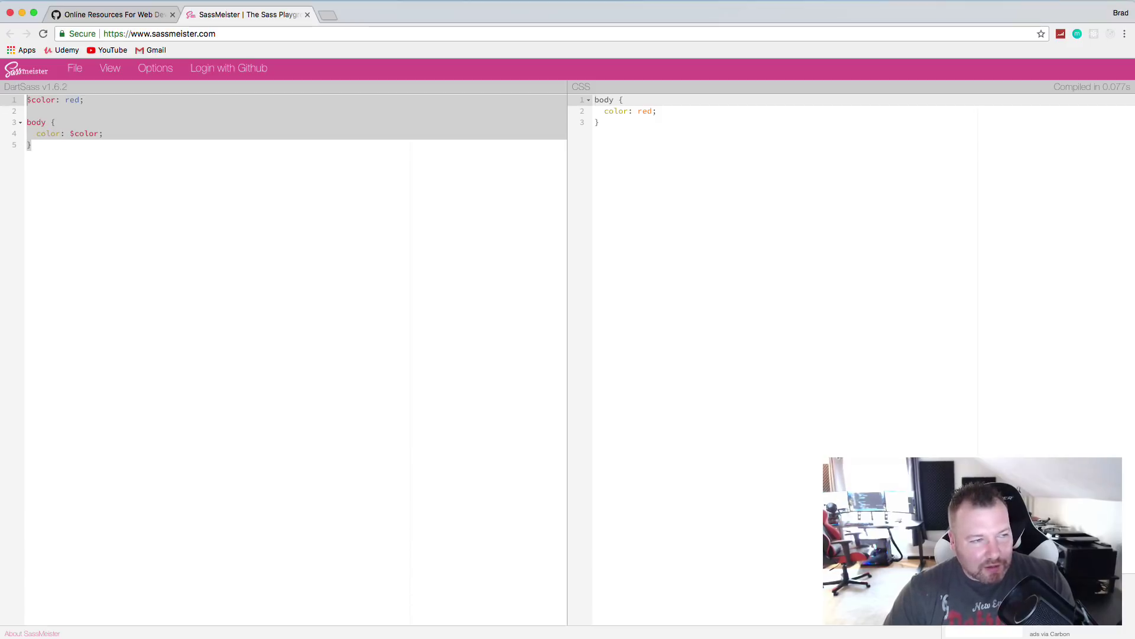
key(BackSpace)
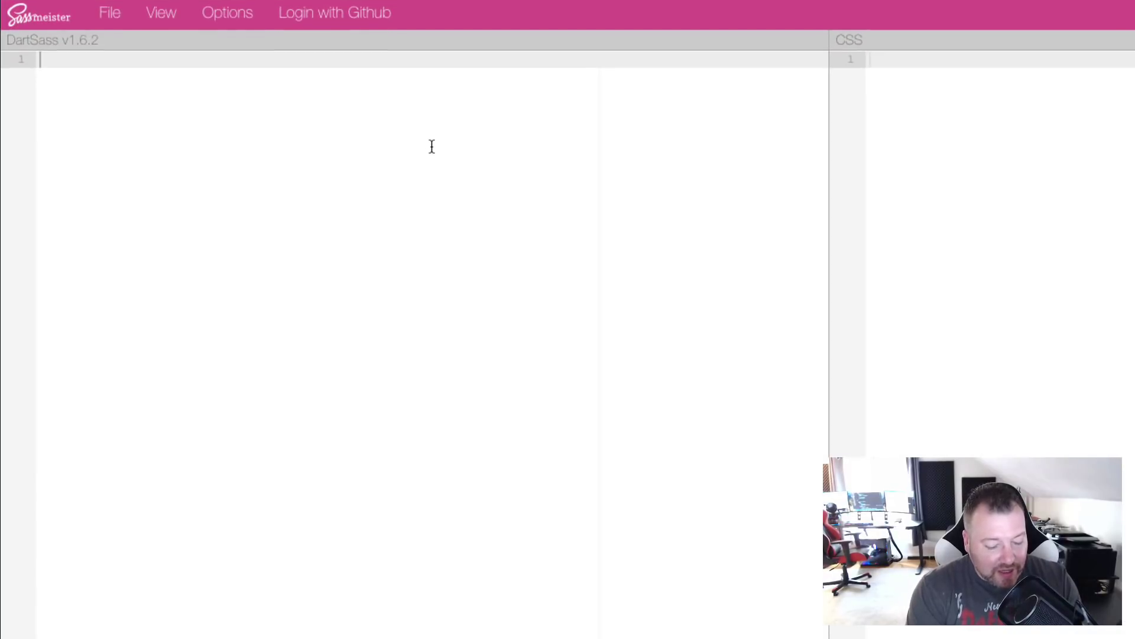
text($color)
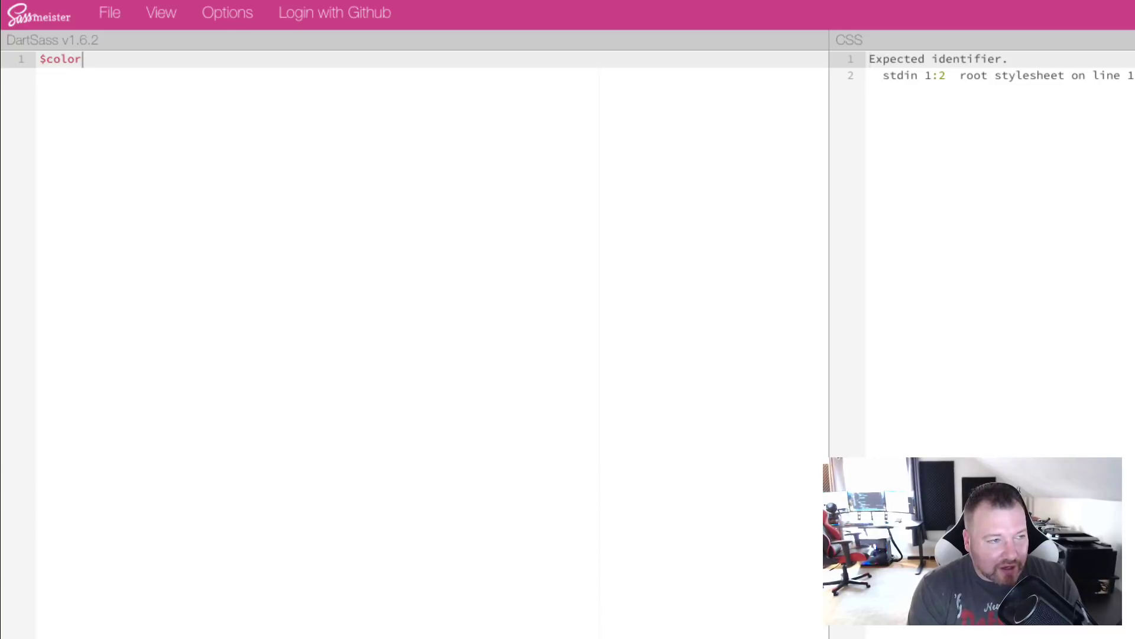
text( = blue;)
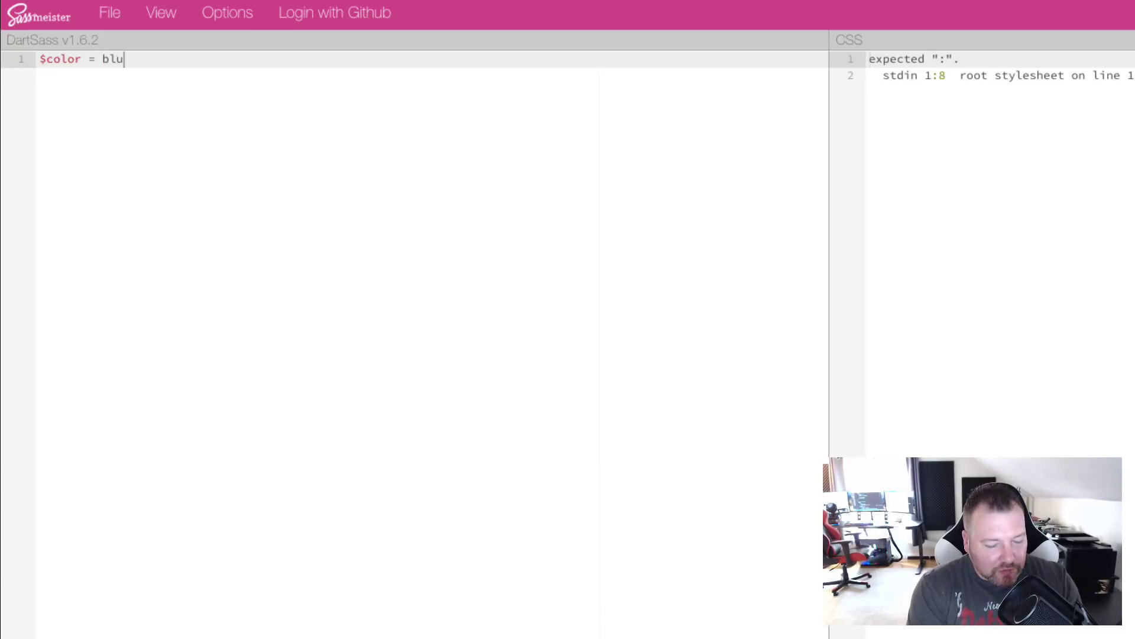
key(Return)
key(Return)
text(body {)
key(Return)
key(Return)
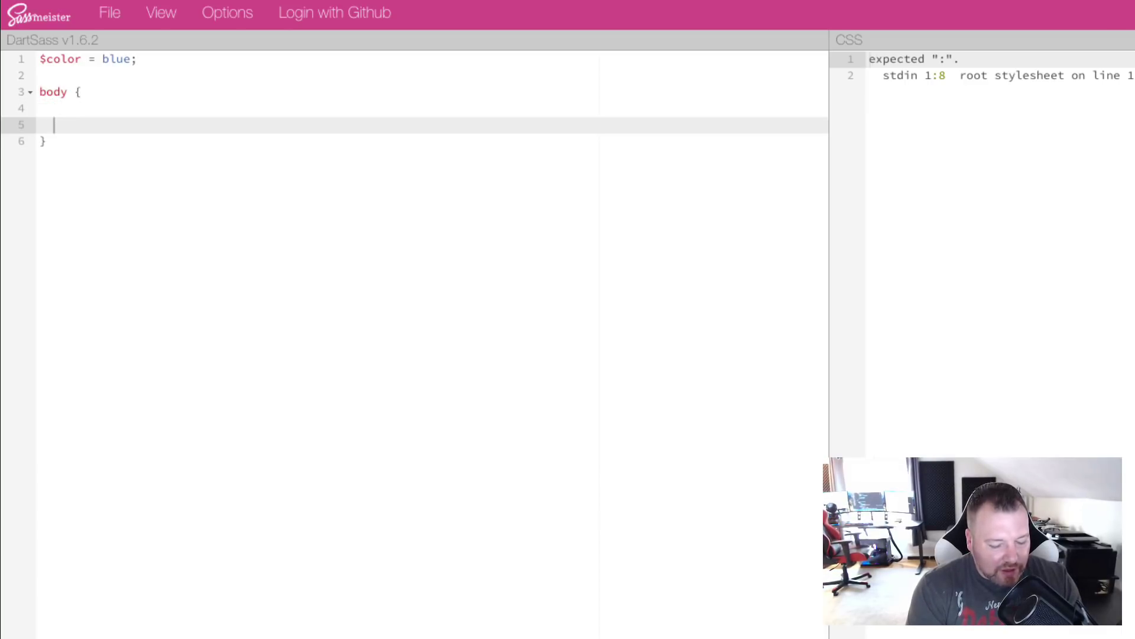
text(color: )
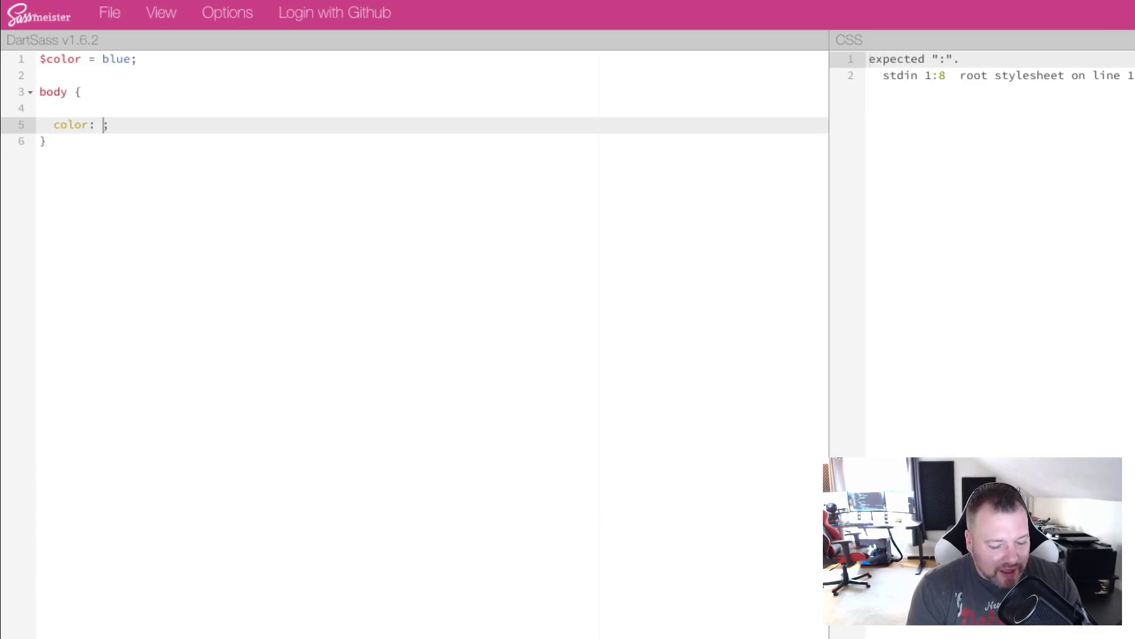
text($color)
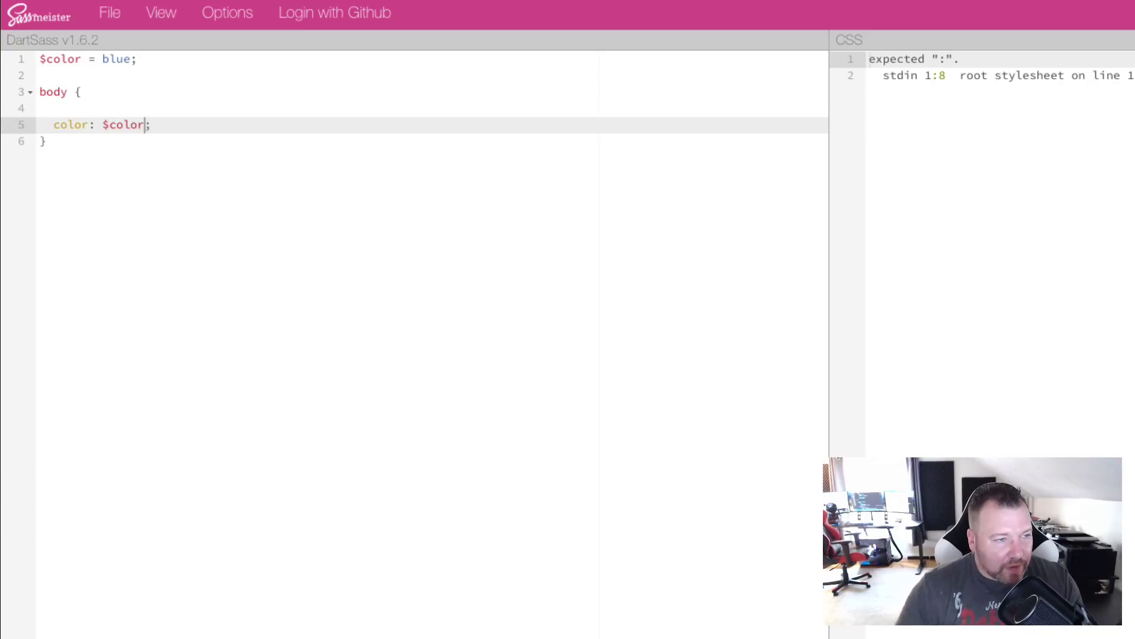
key(Down)
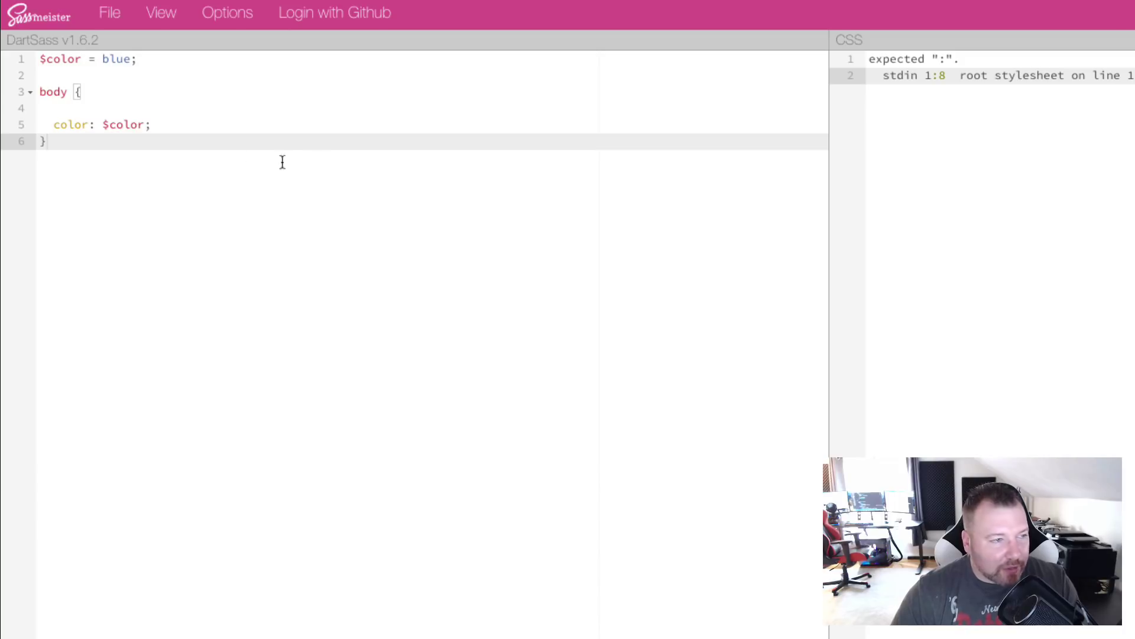
Change the variable to $color: blue so it compiles to body { color: blue; }
click(145, 110)
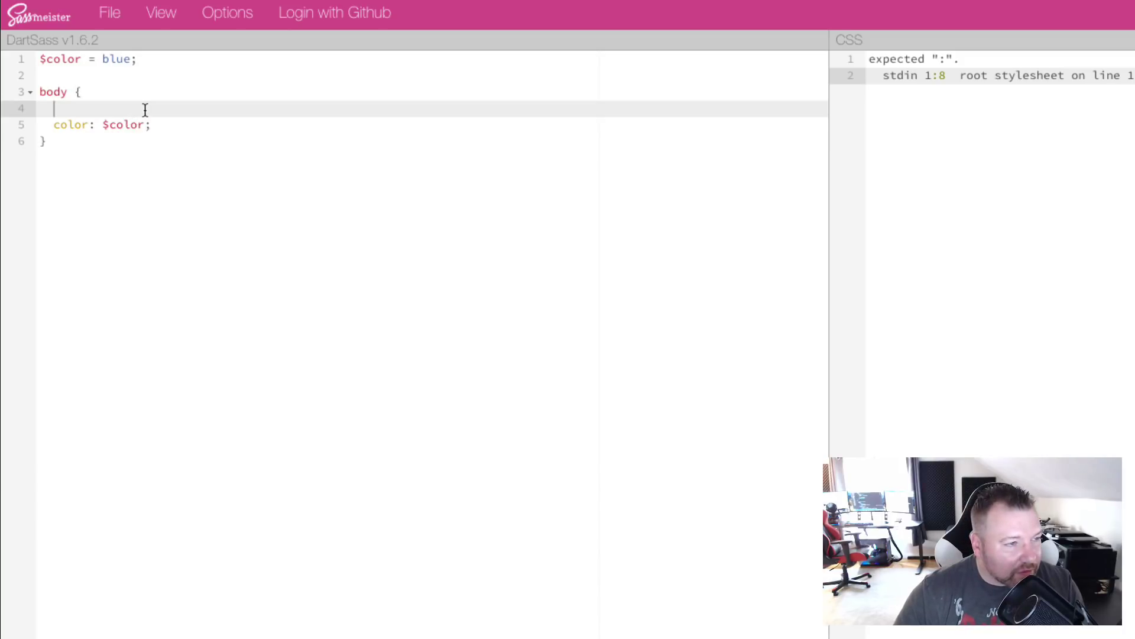
key(BackSpace)
key(BackSpace)
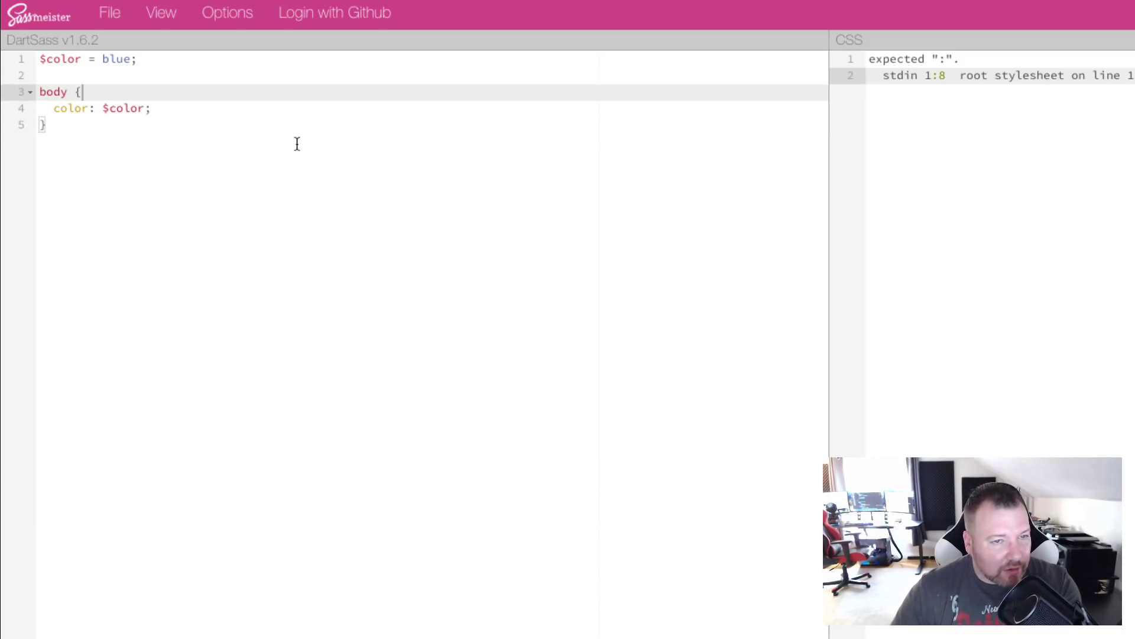
key(Down)
key(Down)
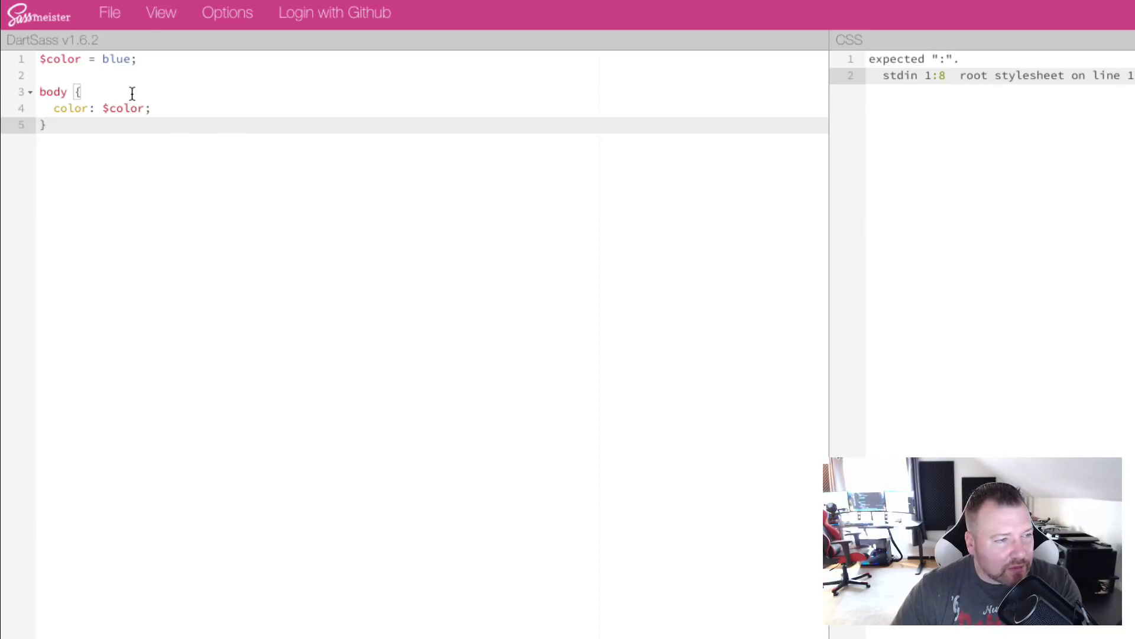
click(133, 59)
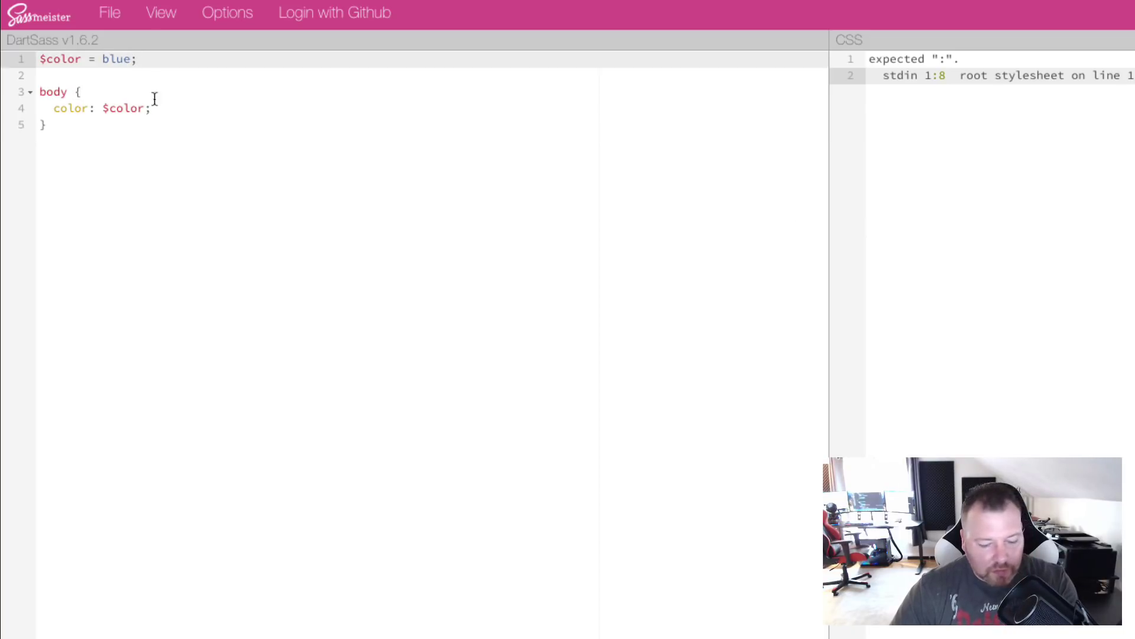
text(')
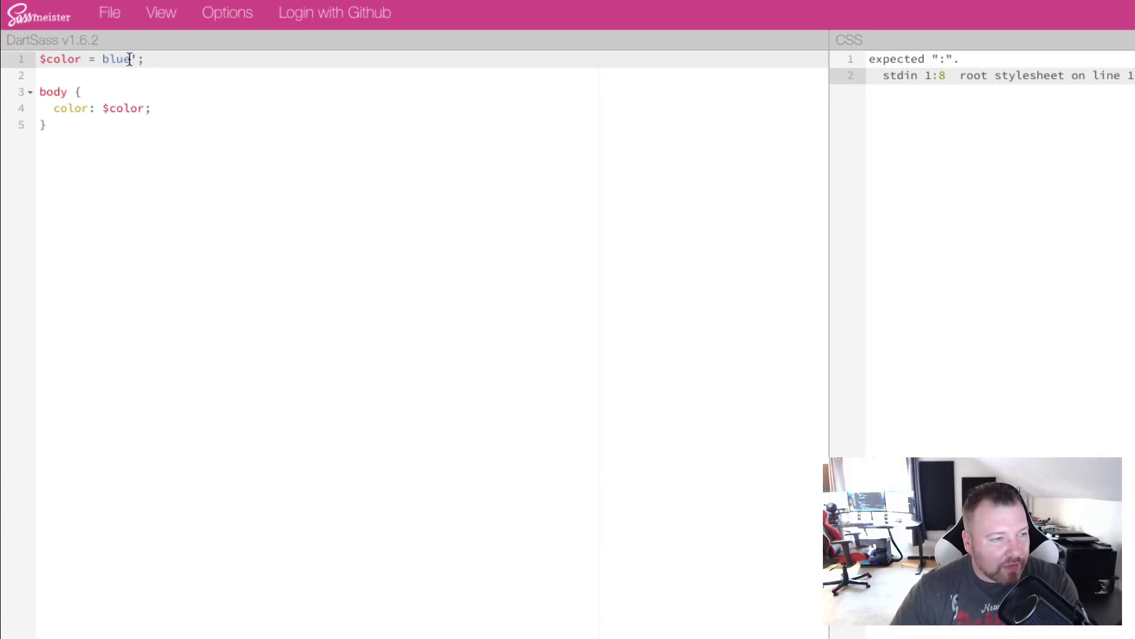
key(BackSpace)
click(107, 59)
key(BackSpace)
key(BackSpace)
key(BackSpace)
key(BackSpace)
text(: b)
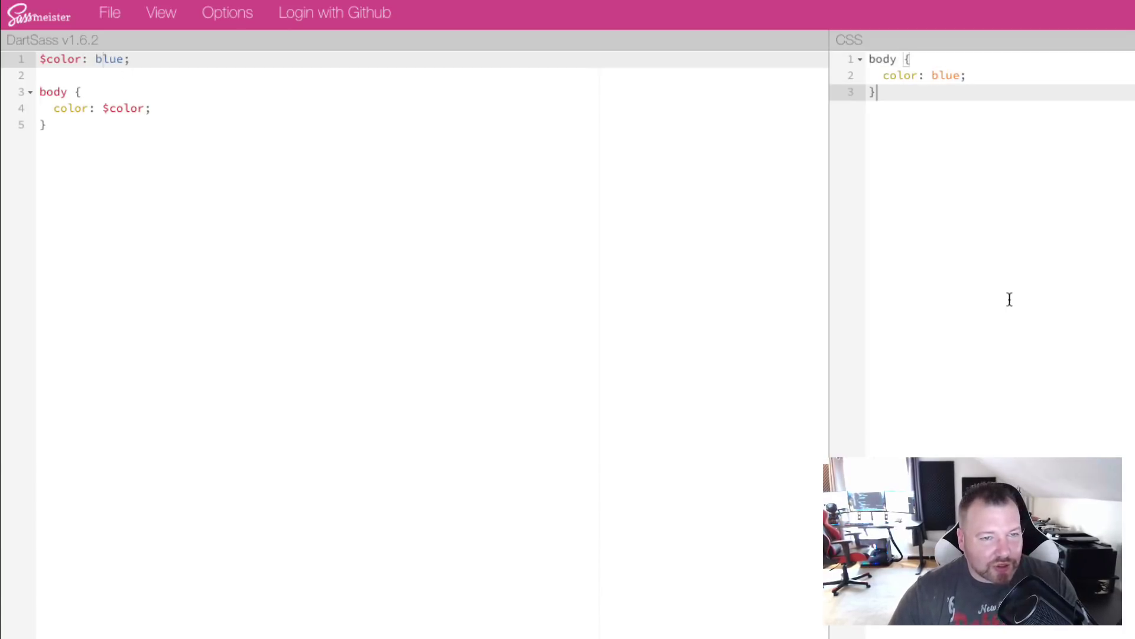
key(ctrl+a)
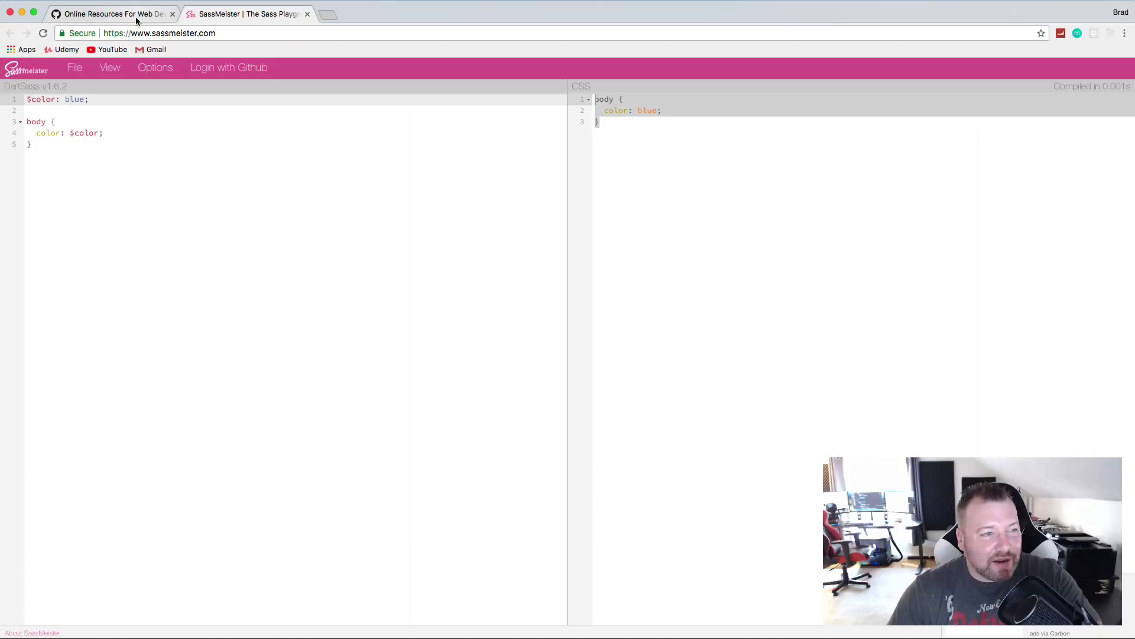
Close the SassMeister tab and open Web Toolkit Online's Less to CSS converter in a new tab
click(110, 16)
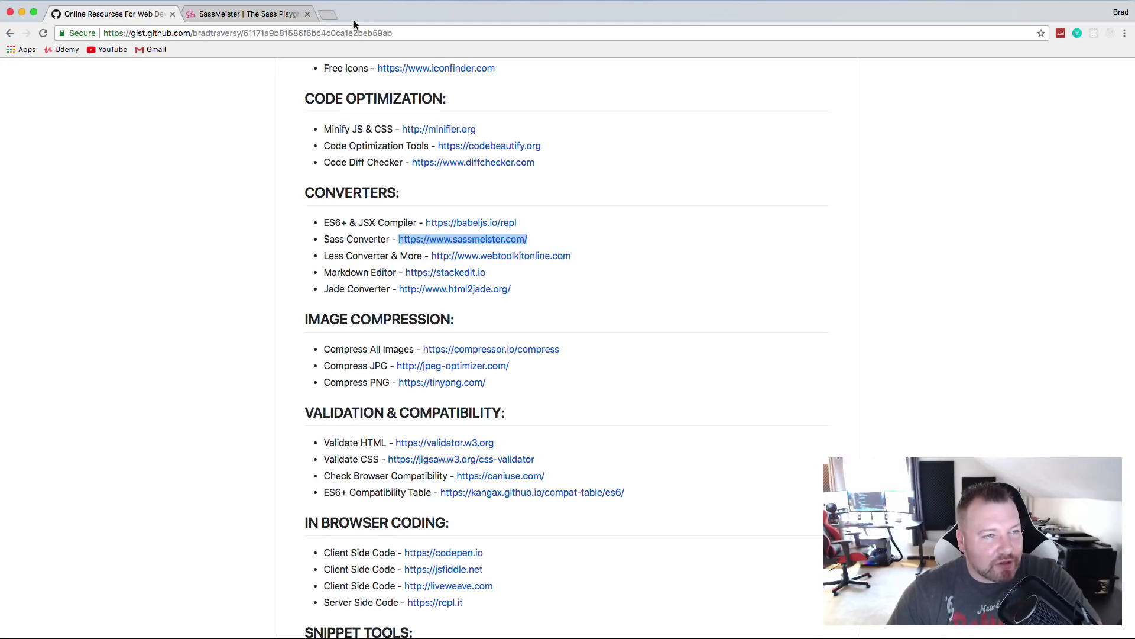
click(306, 14)
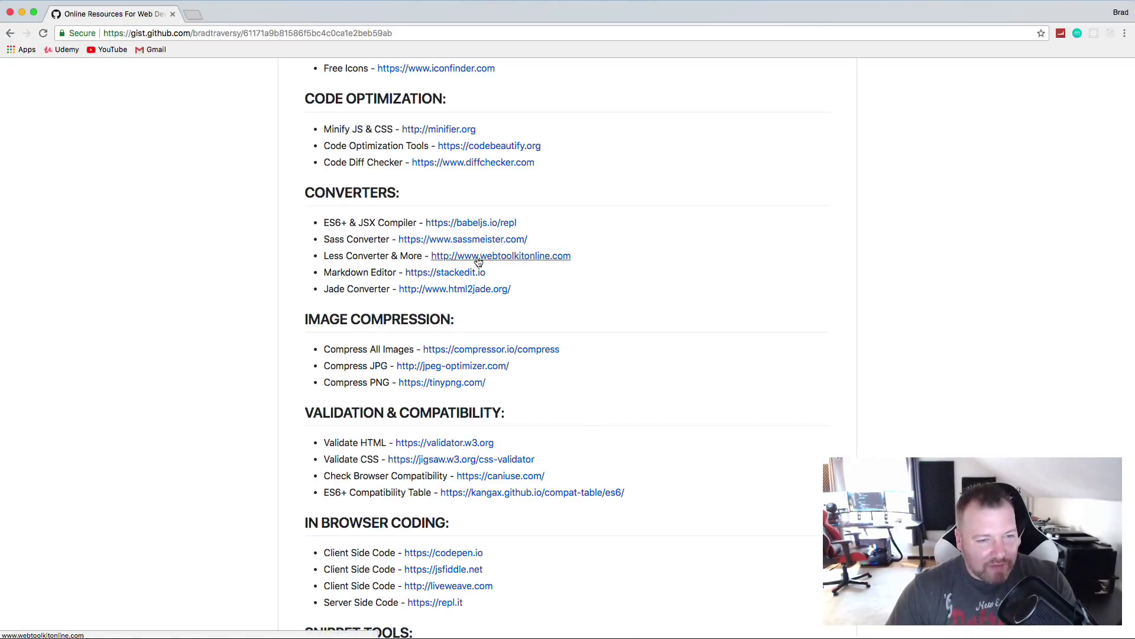
right_click(506, 263)
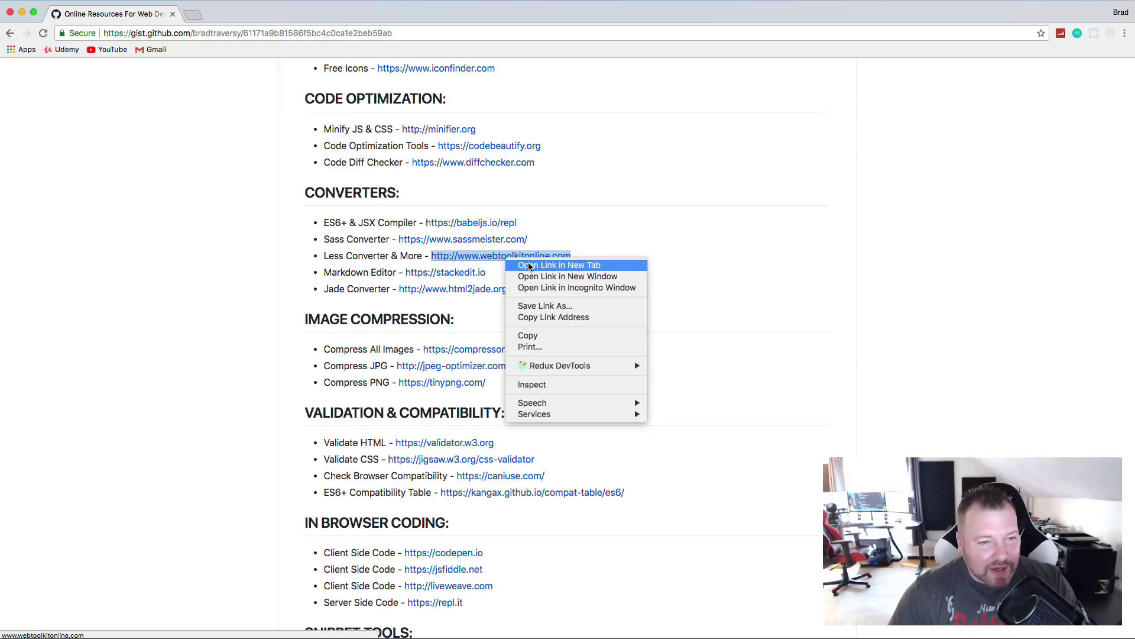
click(523, 265)
click(224, 15)
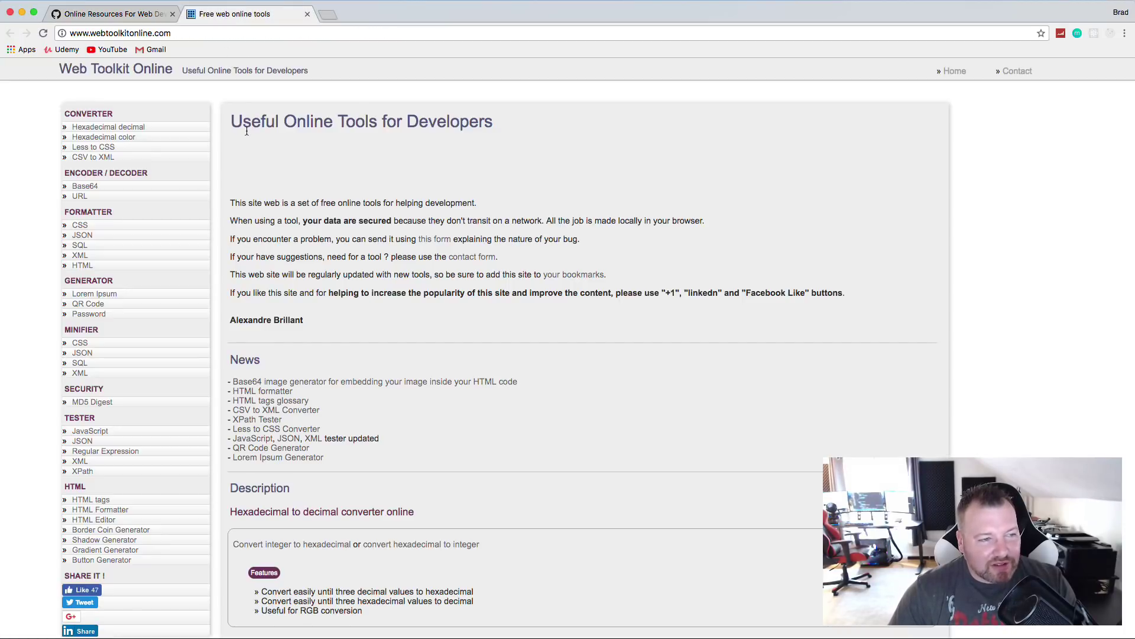
click(99, 149)
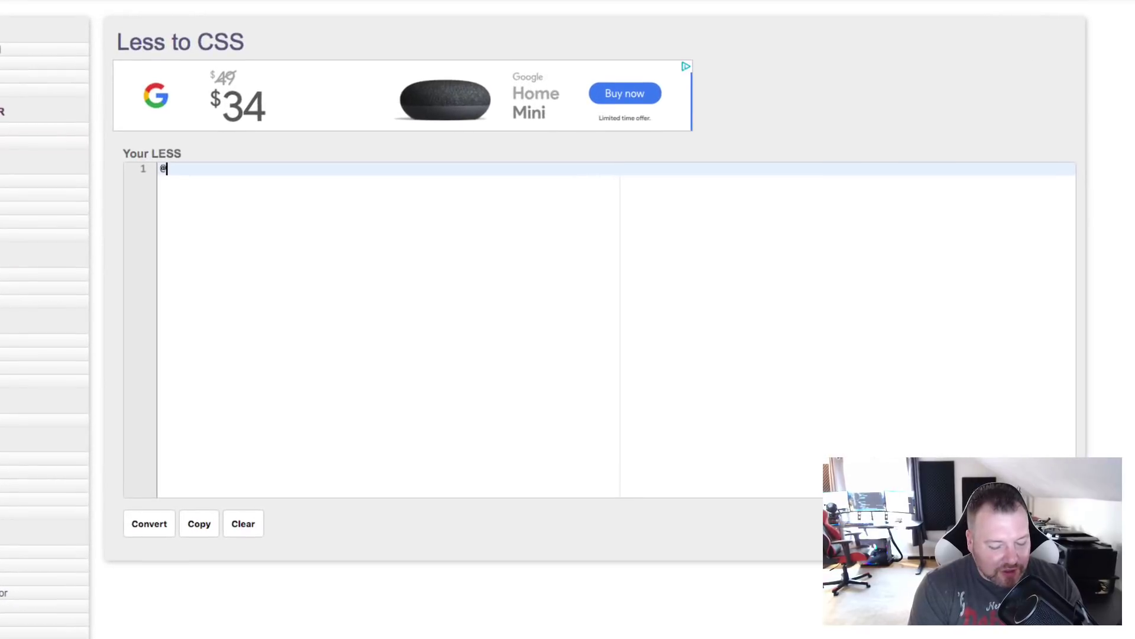
text(color:)
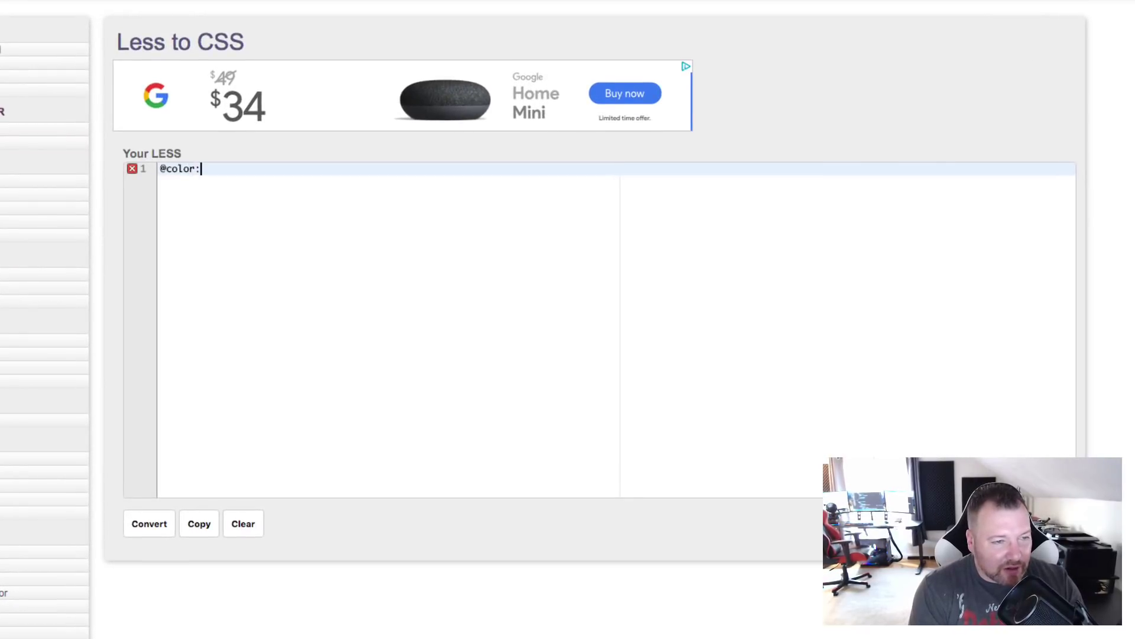
text( red)
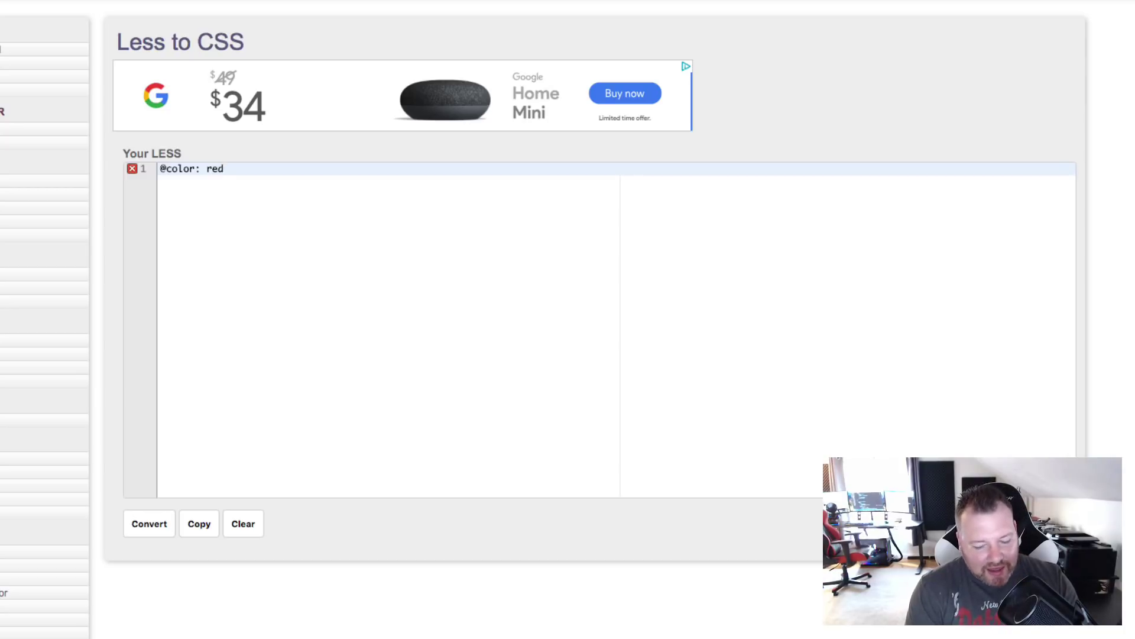
text(;)
key(Return)
key(Return)
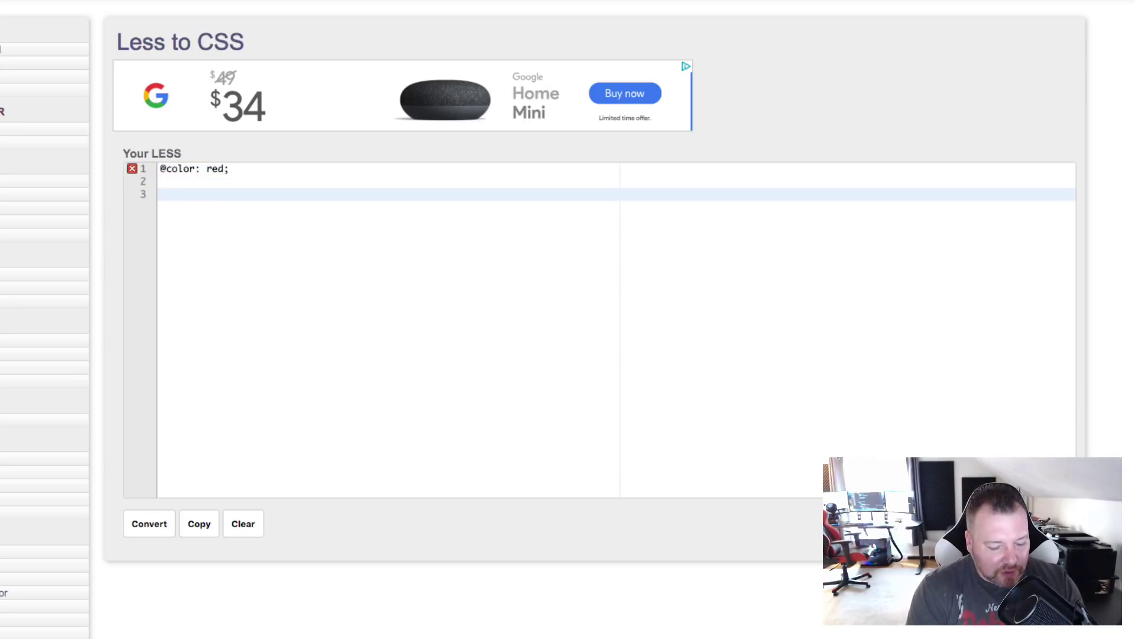
text(body {)
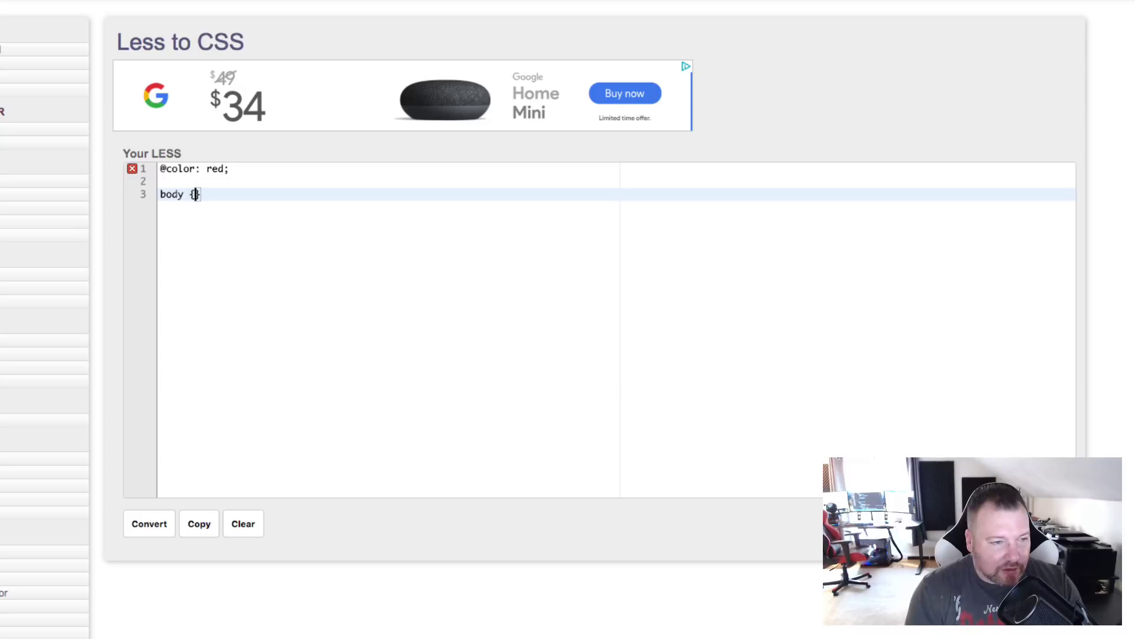
key(Return)
key(Return)
key(BackSpace)
key(BackSpace)
key(BackSpace)
key(BackSpace)
key(Up)
key(End)
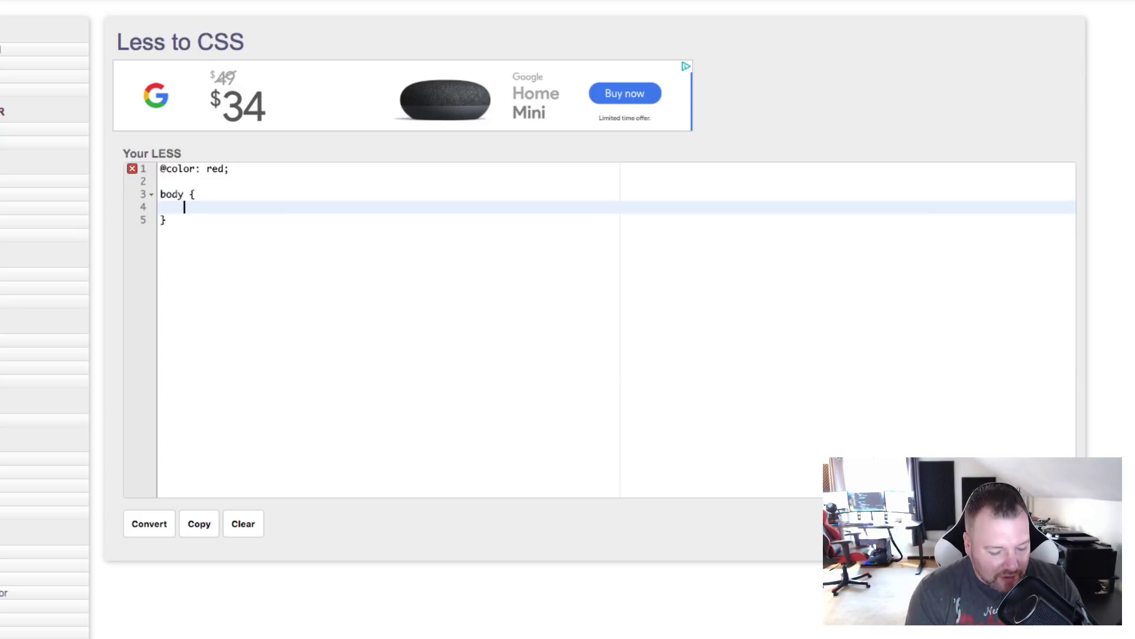
text(color: @color;)
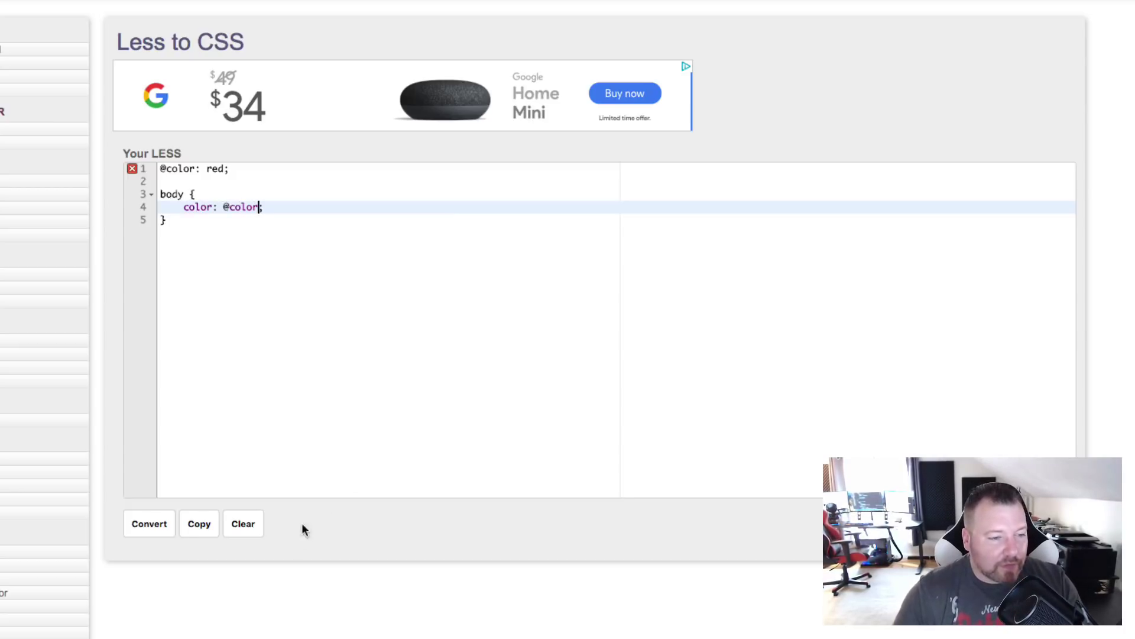
click(144, 524)
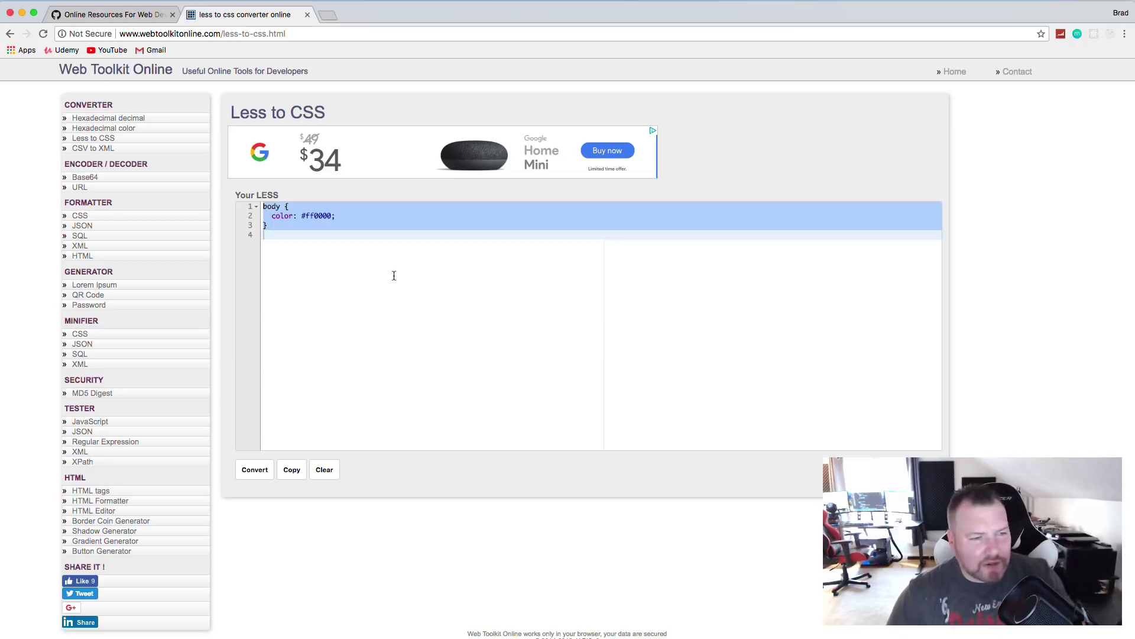
click(379, 301)
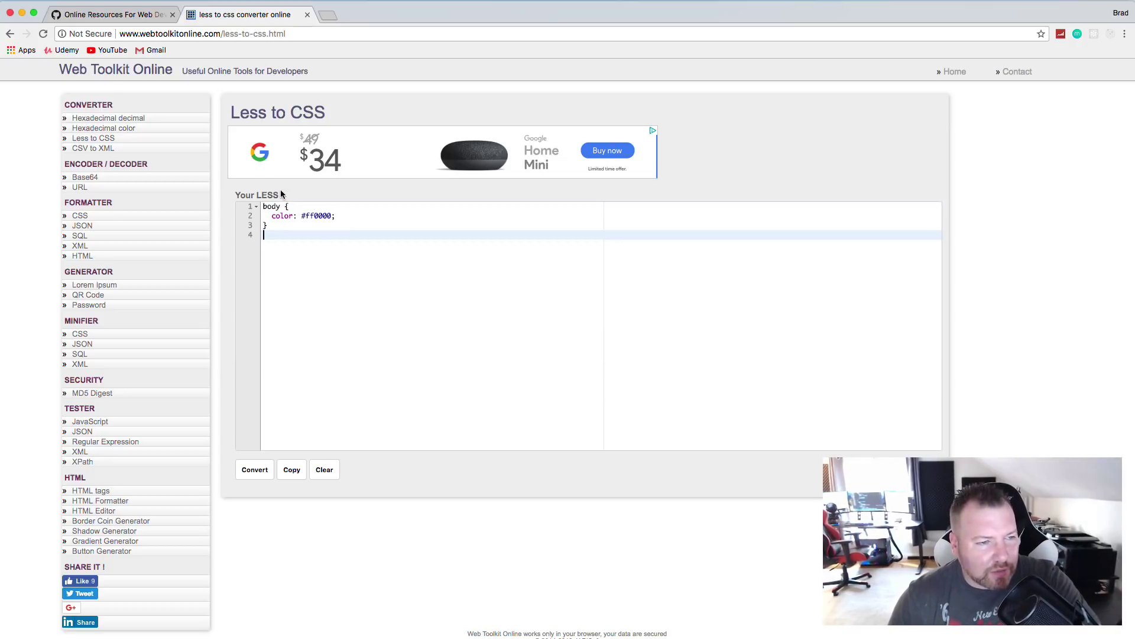
Close the Less to CSS tab, open StackEdit in a new tab and clear its document
click(308, 15)
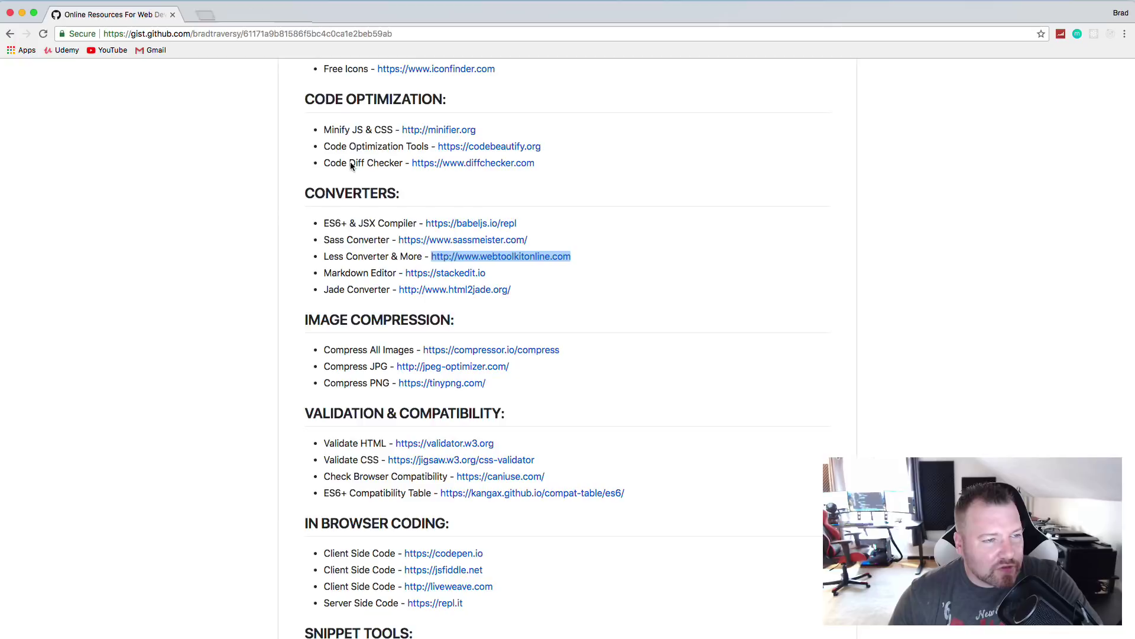
right_click(419, 280)
key(Return)
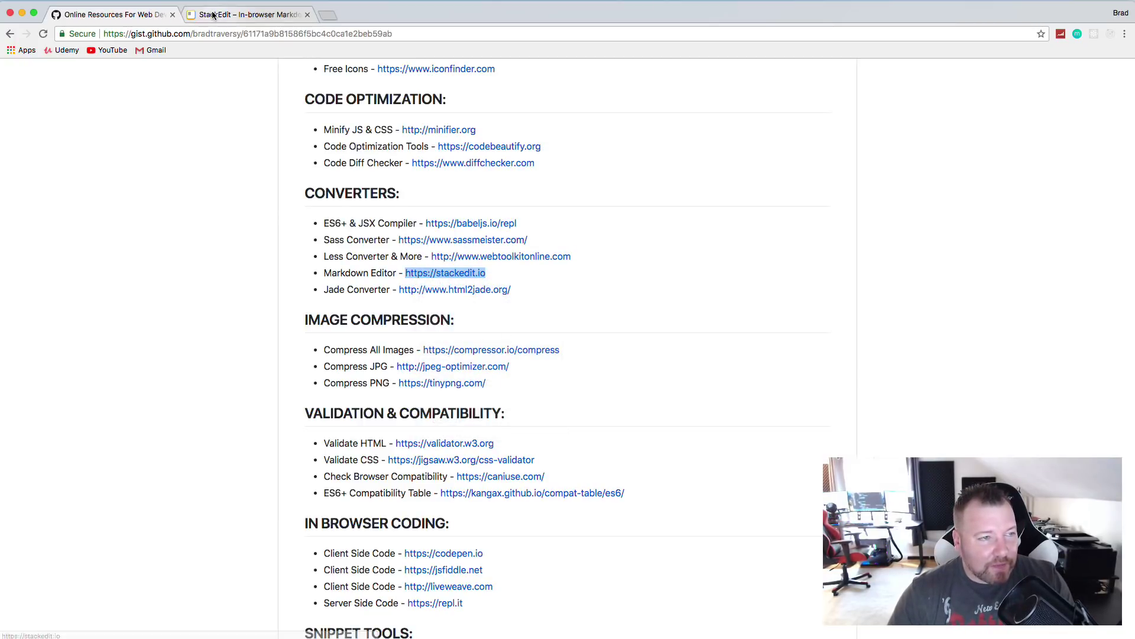
key(ctrl+Tab)
click(559, 79)
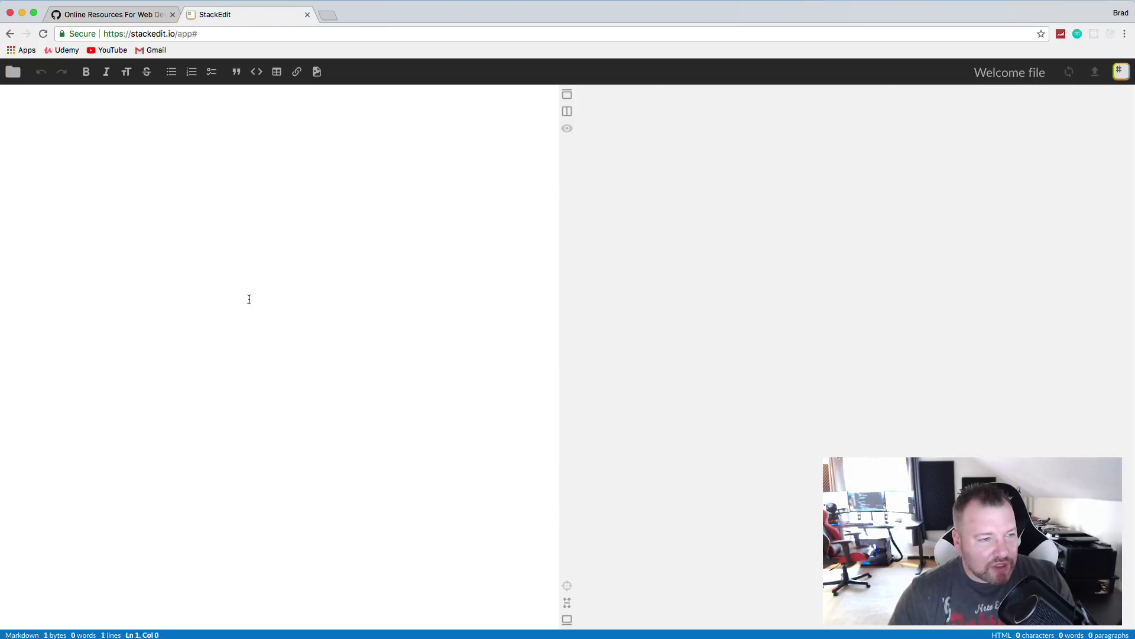
key(super+a)
key(BackSpace)
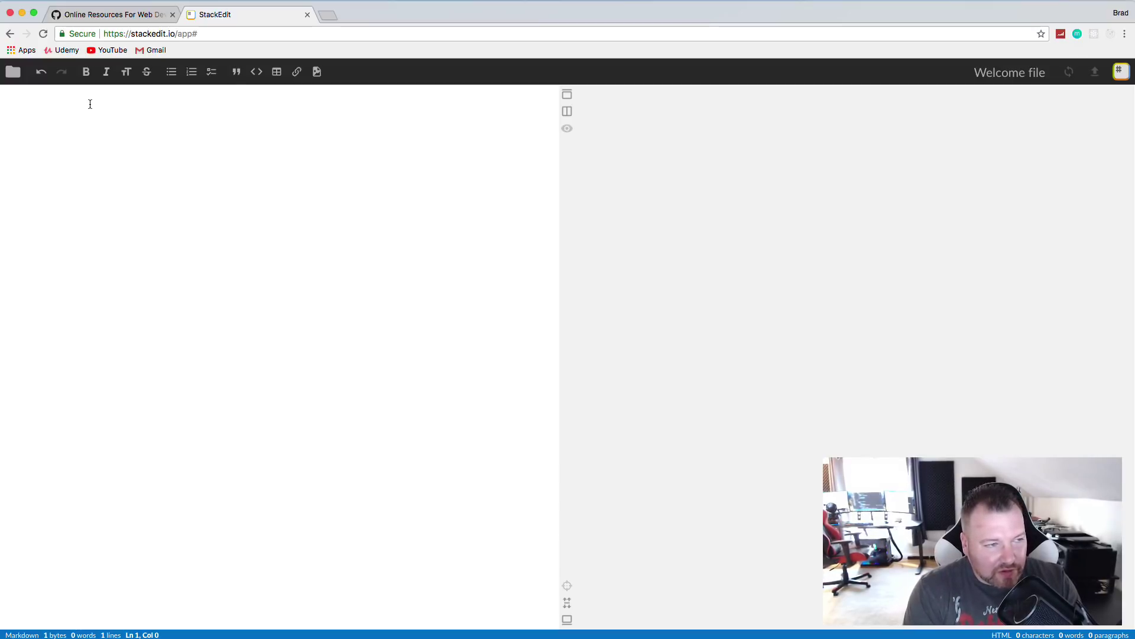
Type a # Hello heading, ## Hello subheading, two list items and a Traversy Media link to traversymedia.com
text(#)
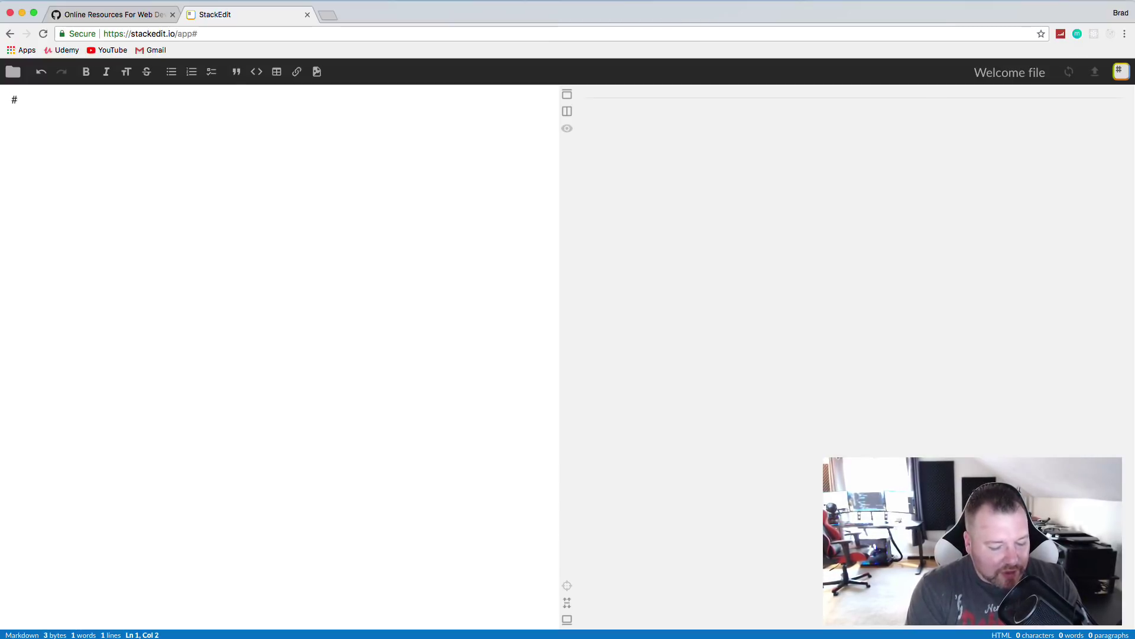
text( Hello)
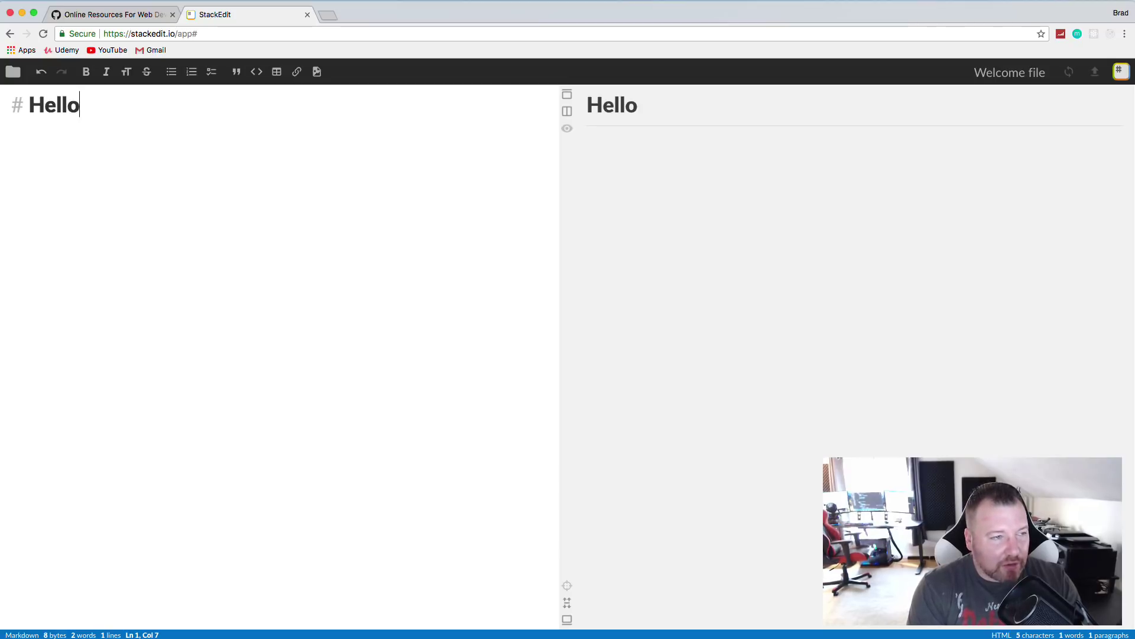
key(Return)
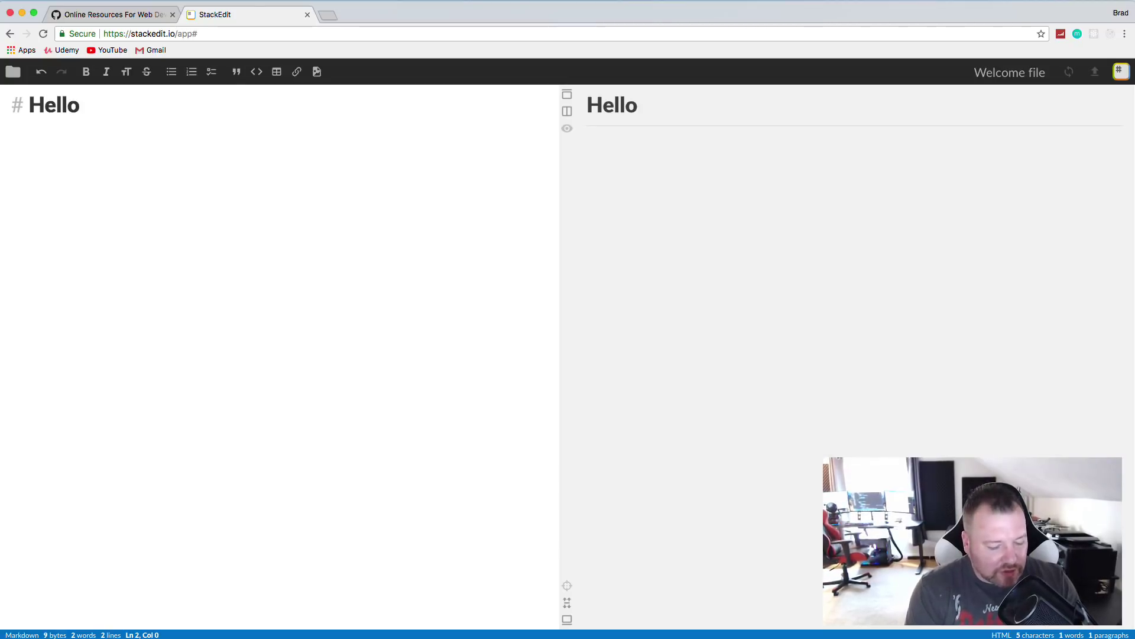
text(## Hello)
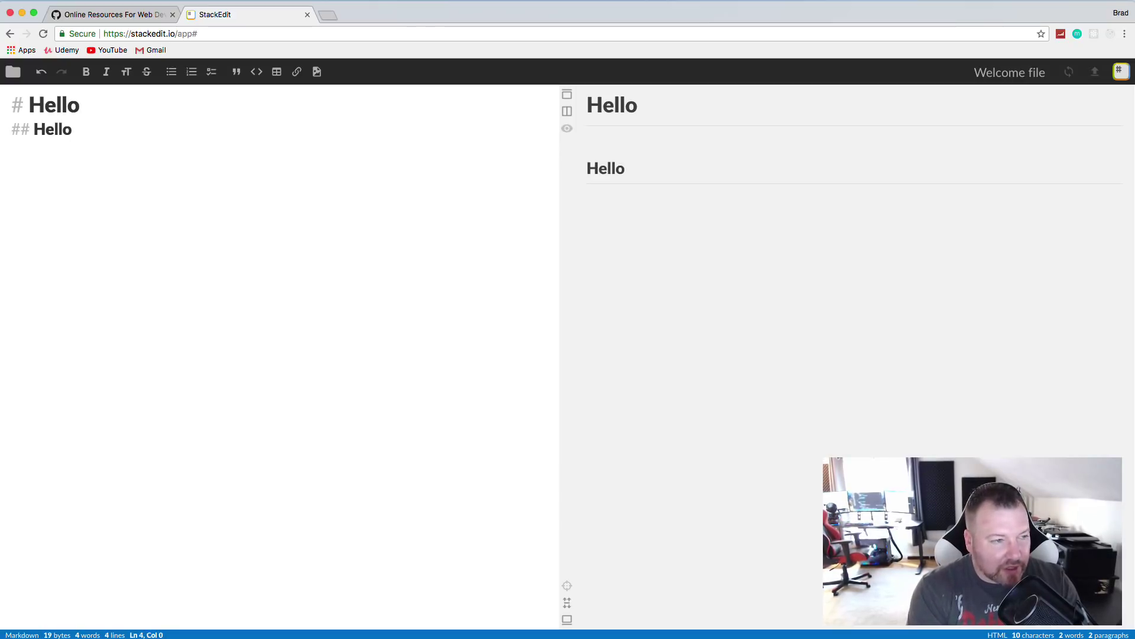
text(item)
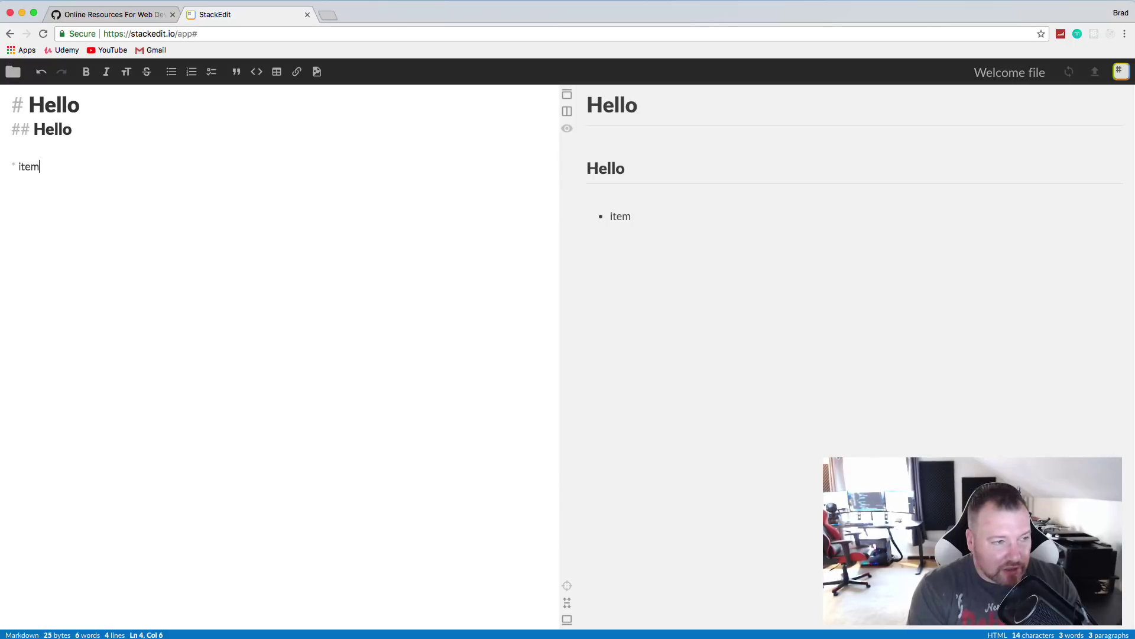
text(item)
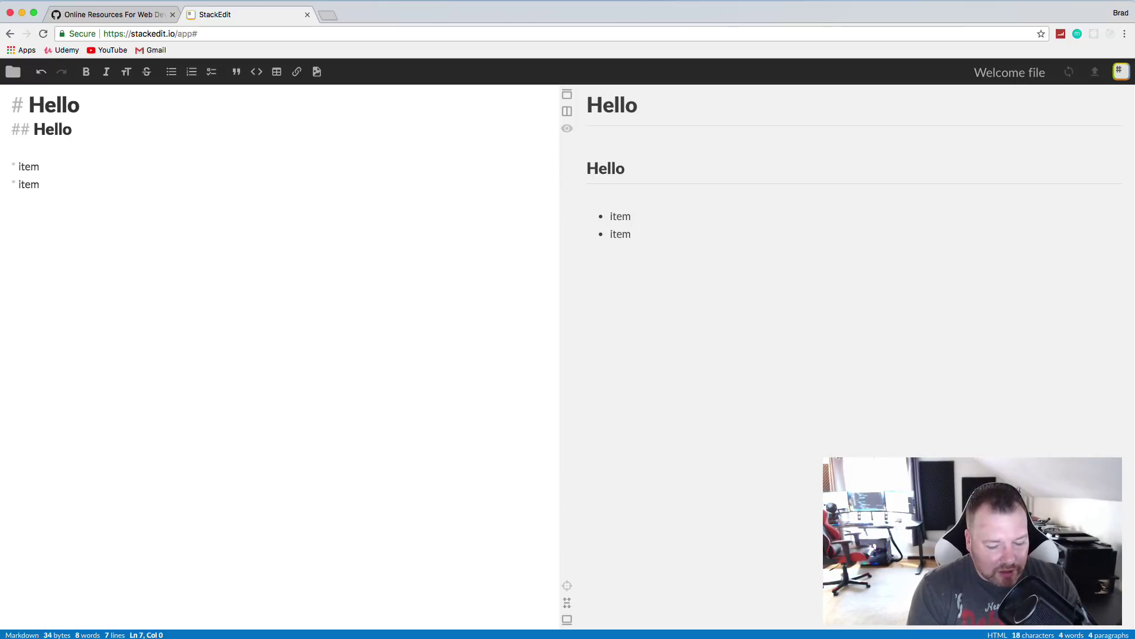
text([]Traversy Media)
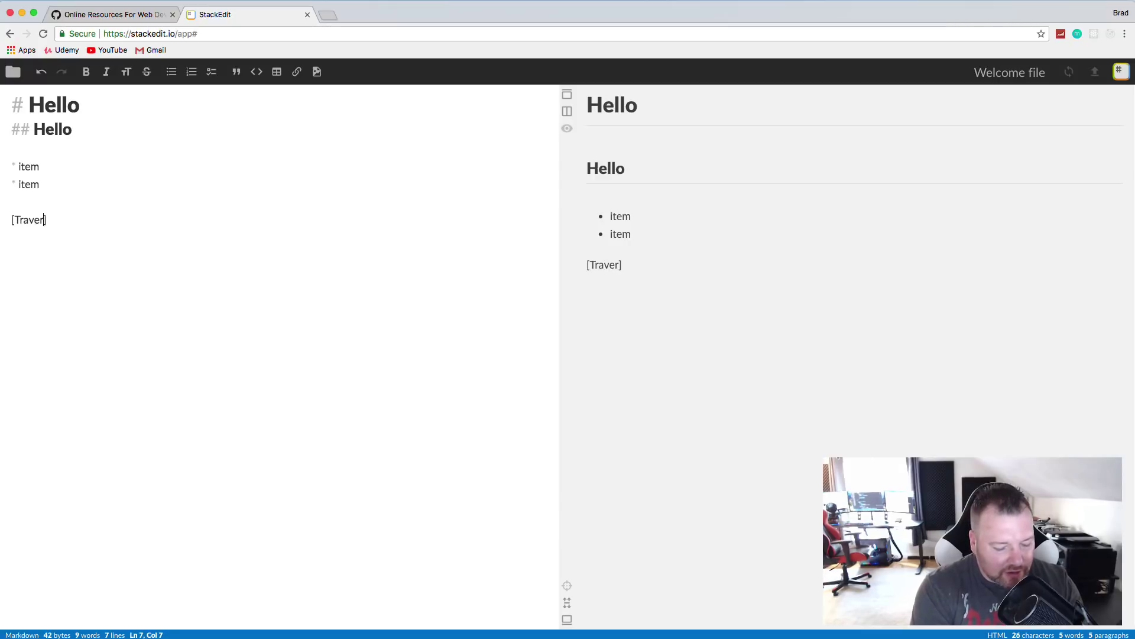
key(Right)
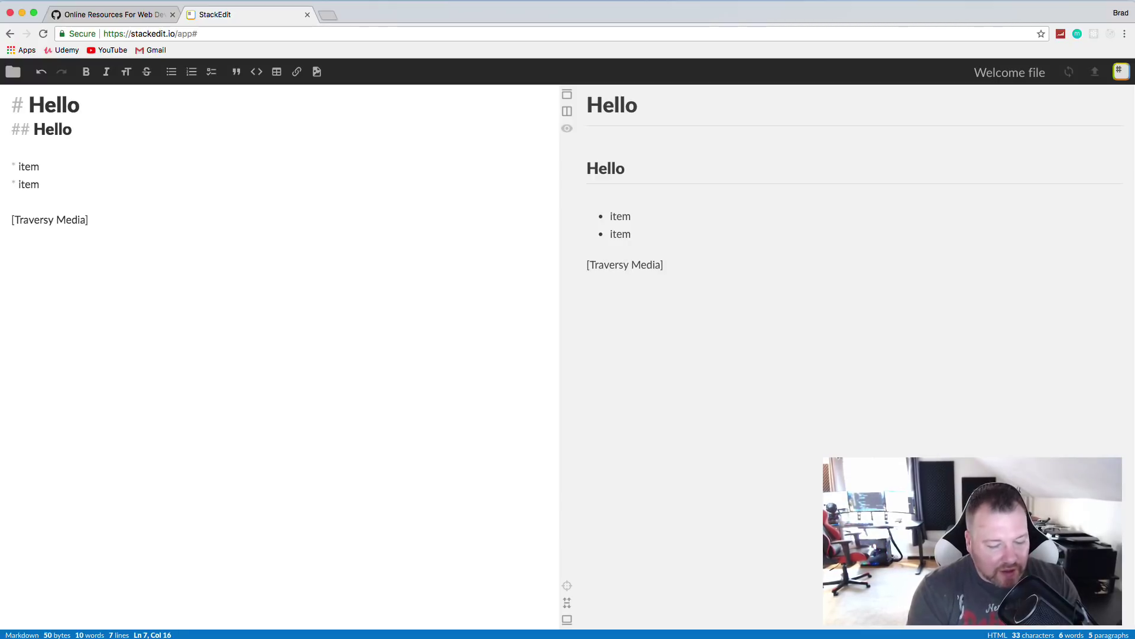
text(()http://)
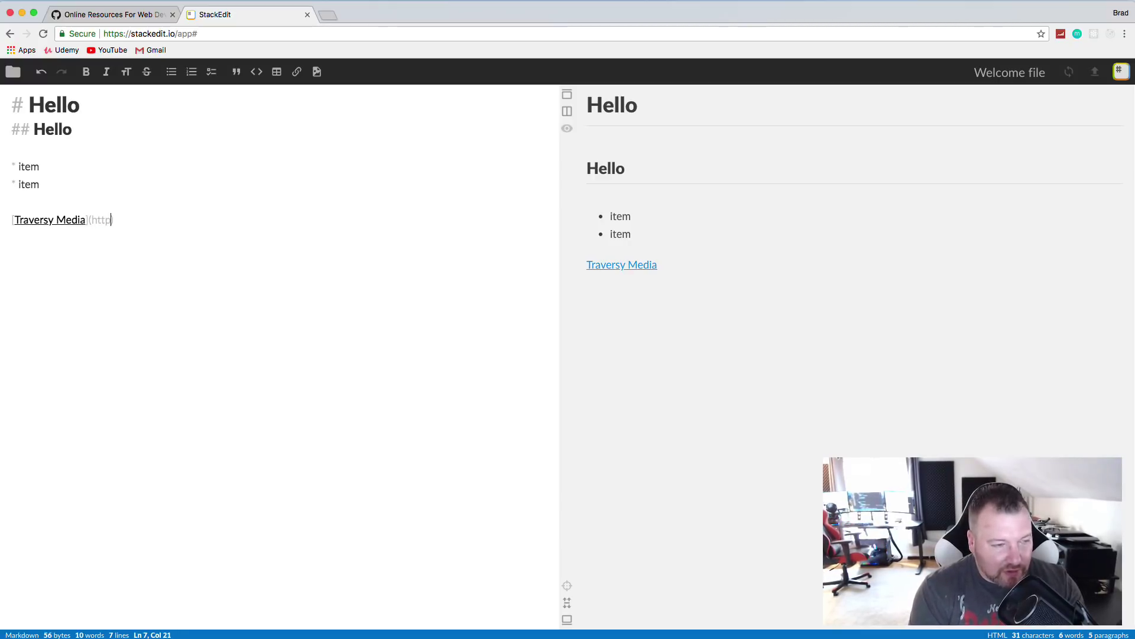
text(traversymedia)
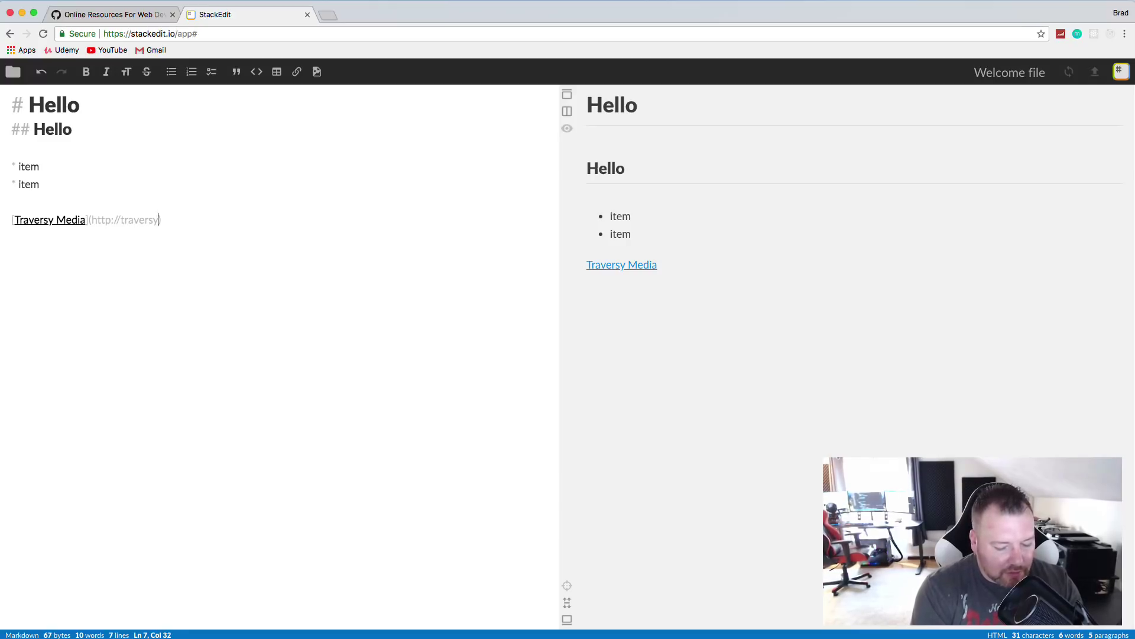
key(BackSpace)
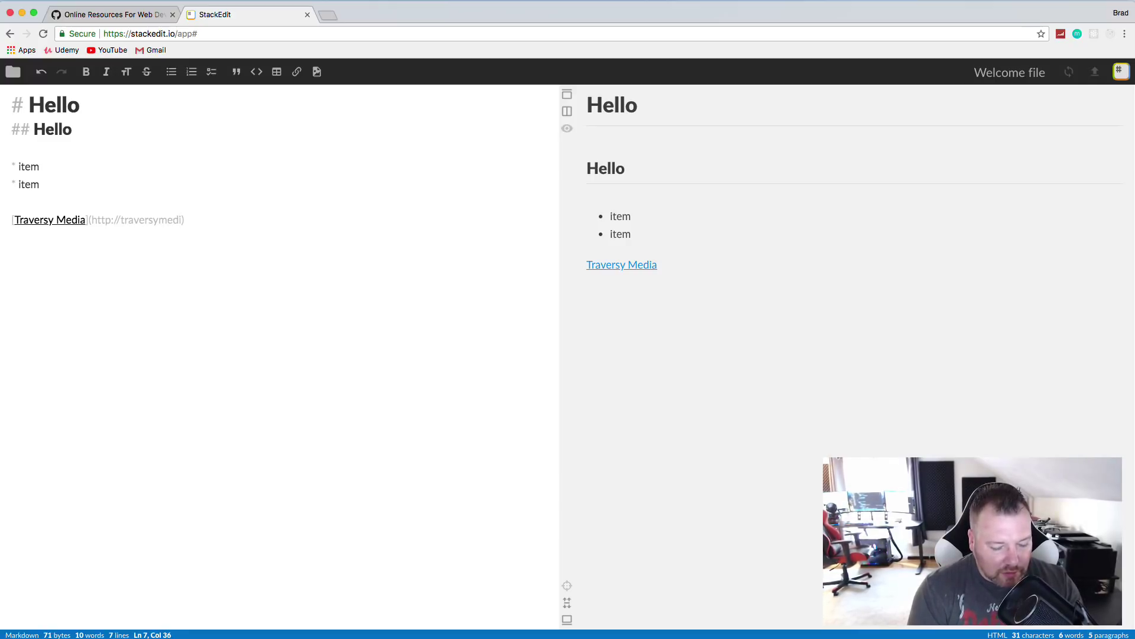
text(a.com)
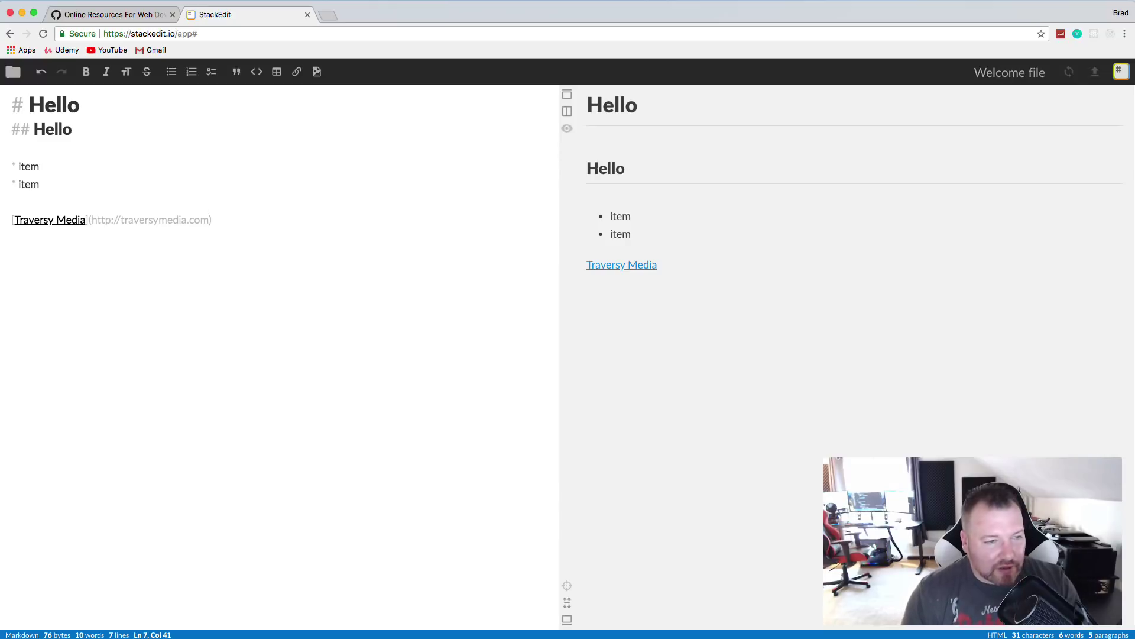
key(Return)
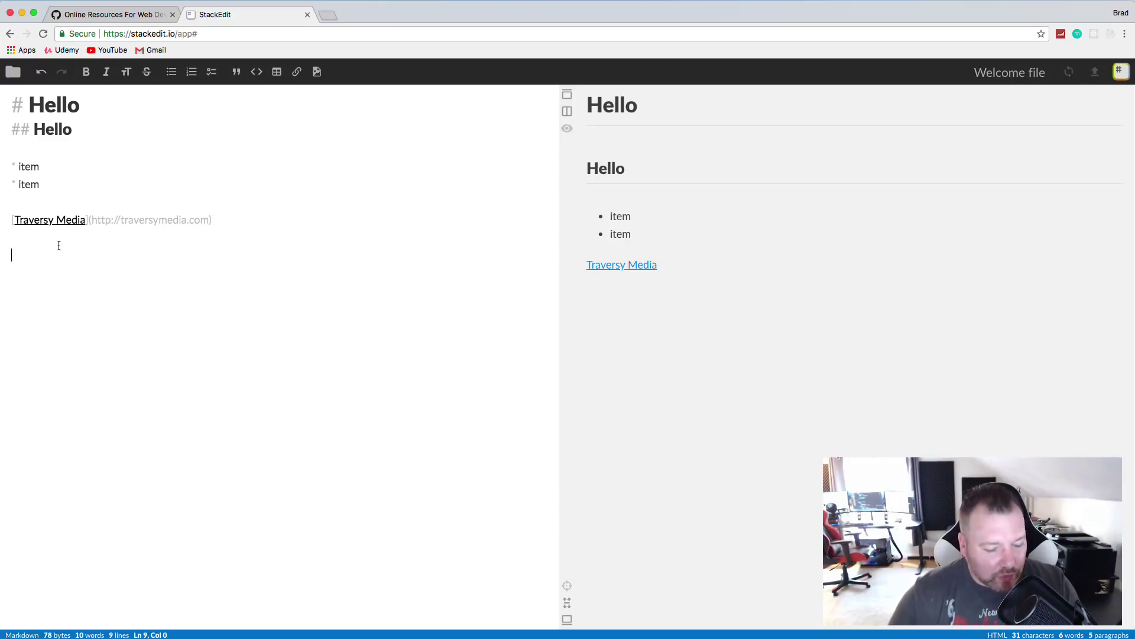
Add the text 'Bold me' and make it bold
text(Bold me)
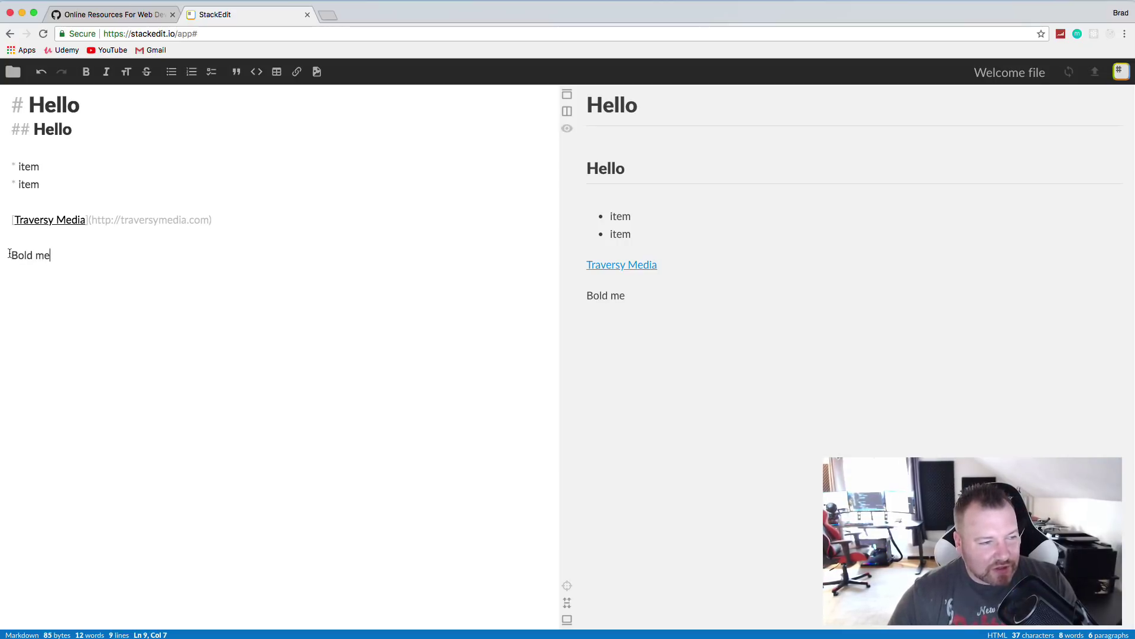
drag(53, 254, 11, 255)
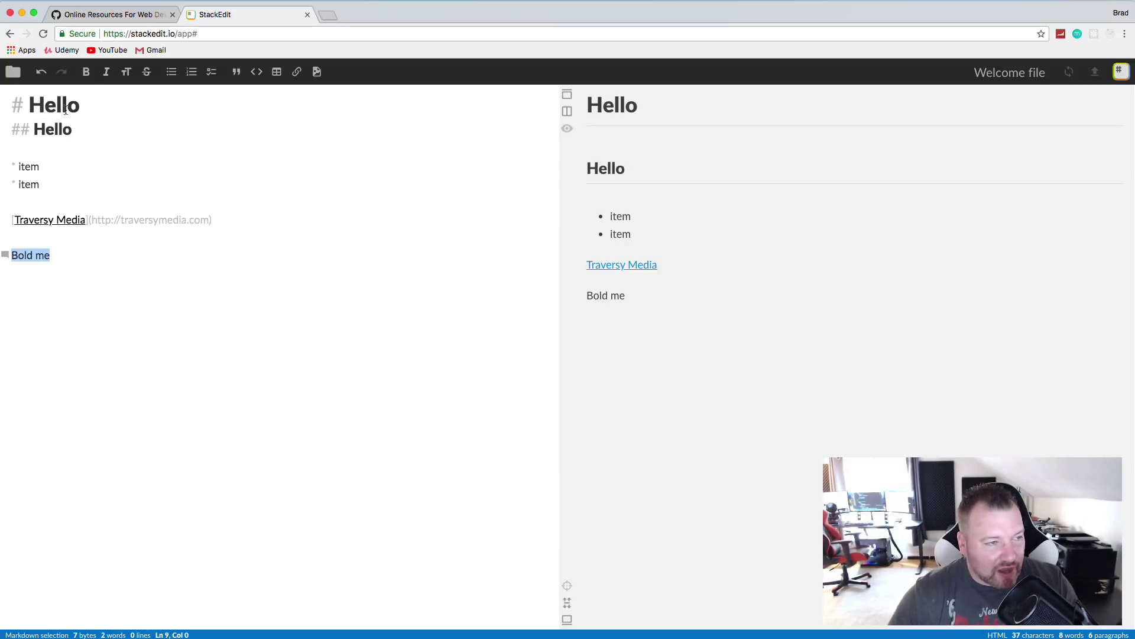
click(86, 71)
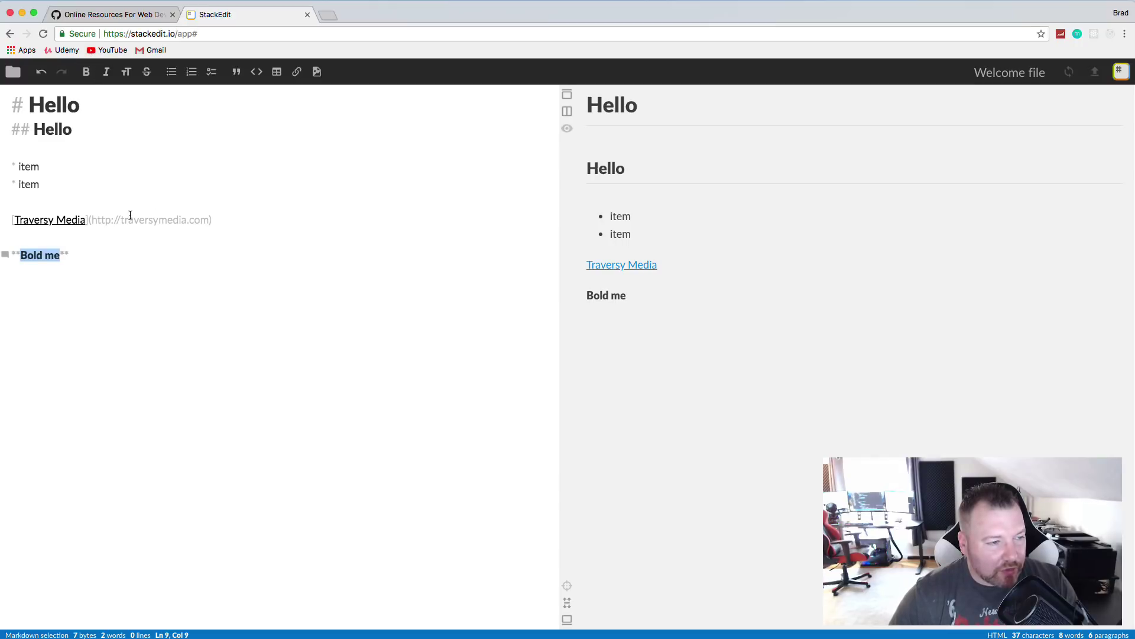
click(69, 254)
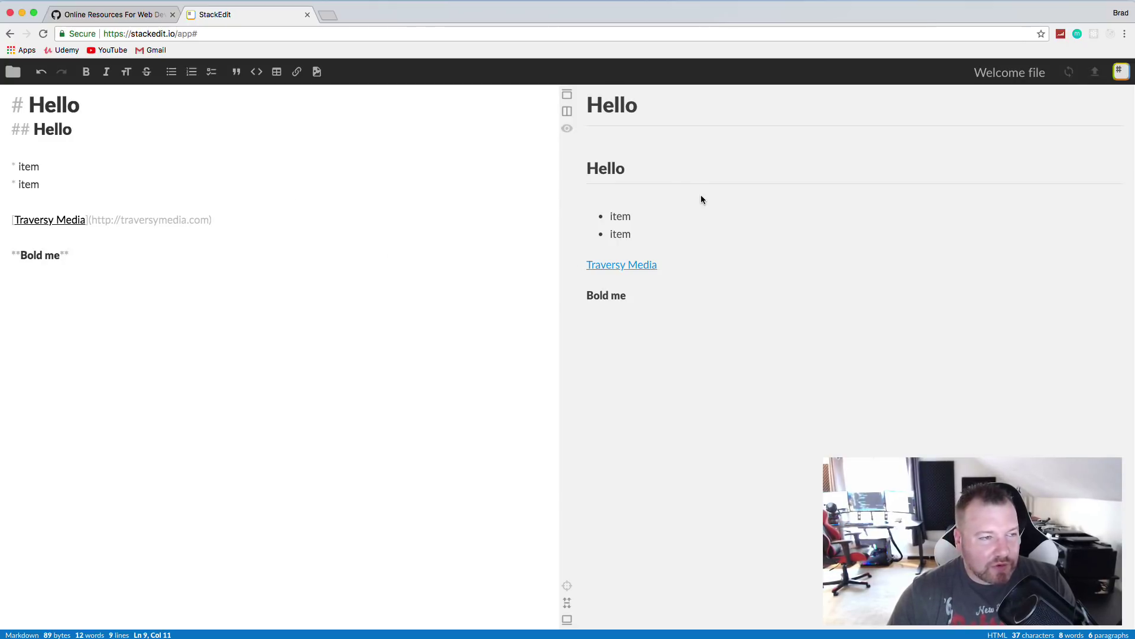
Close the StackEdit tab and open the HTML2Jade converter link in a new tab
click(158, 16)
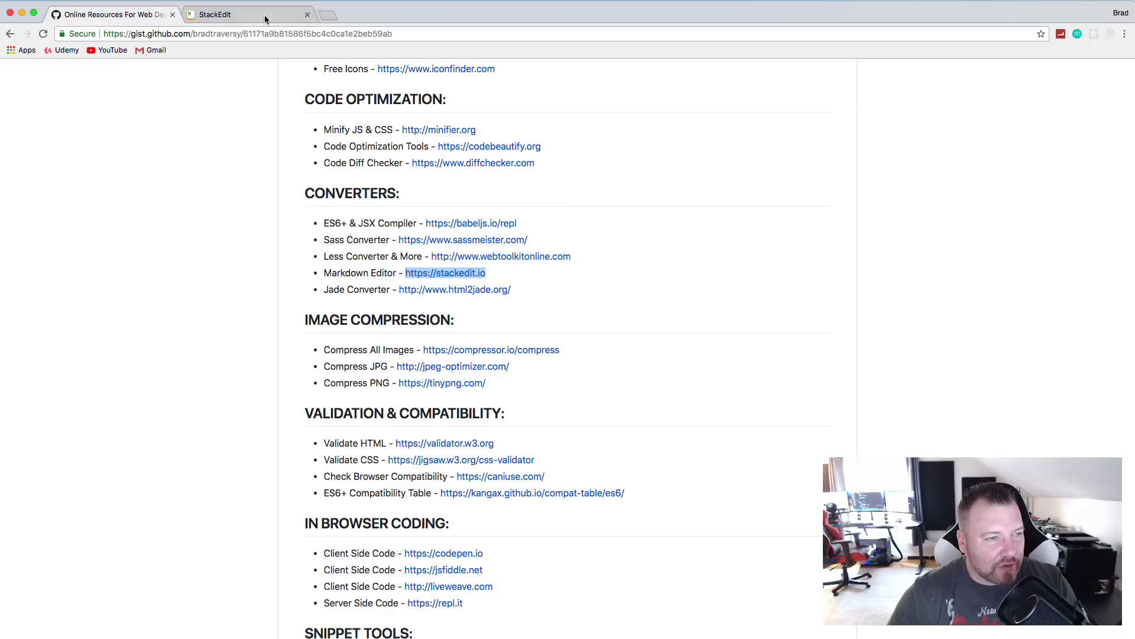
click(308, 16)
click(667, 268)
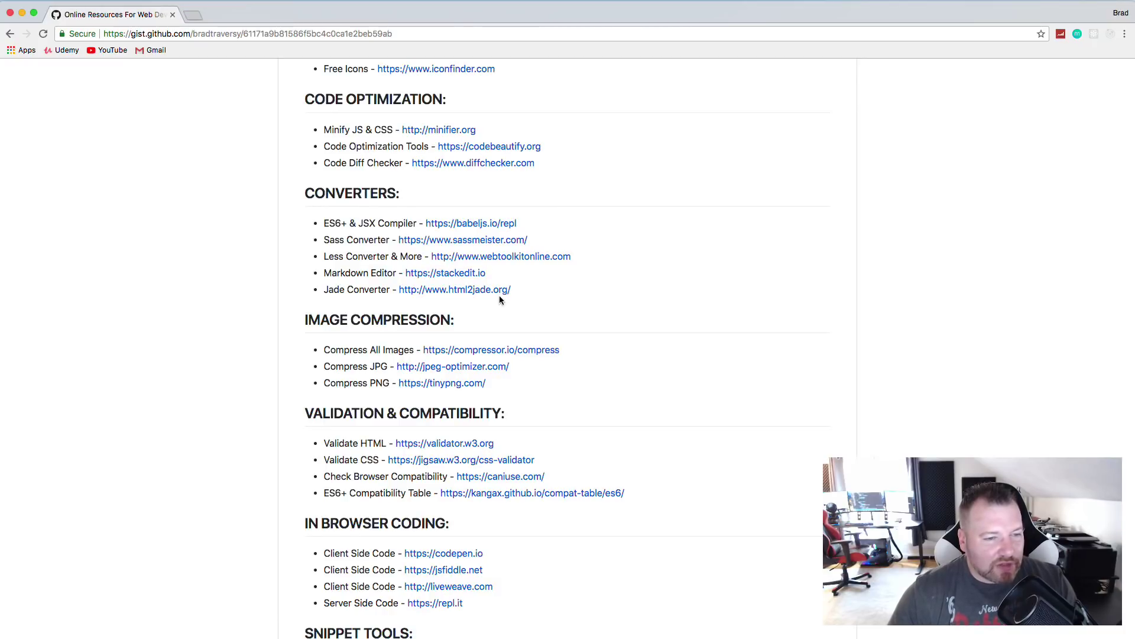
right_click(496, 294)
click(513, 298)
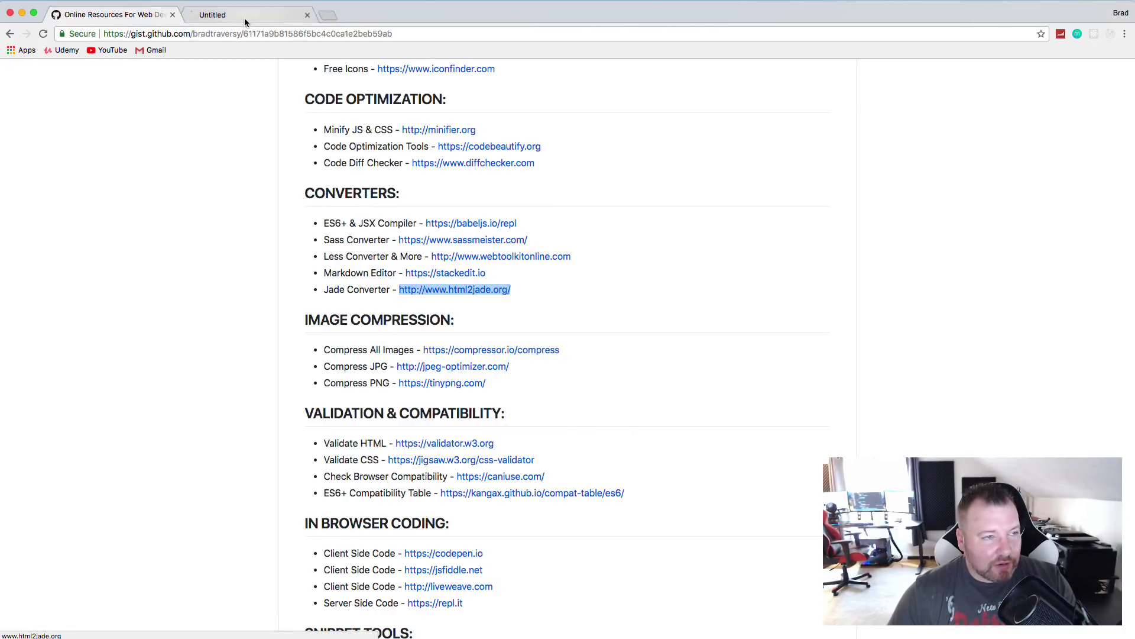
click(241, 16)
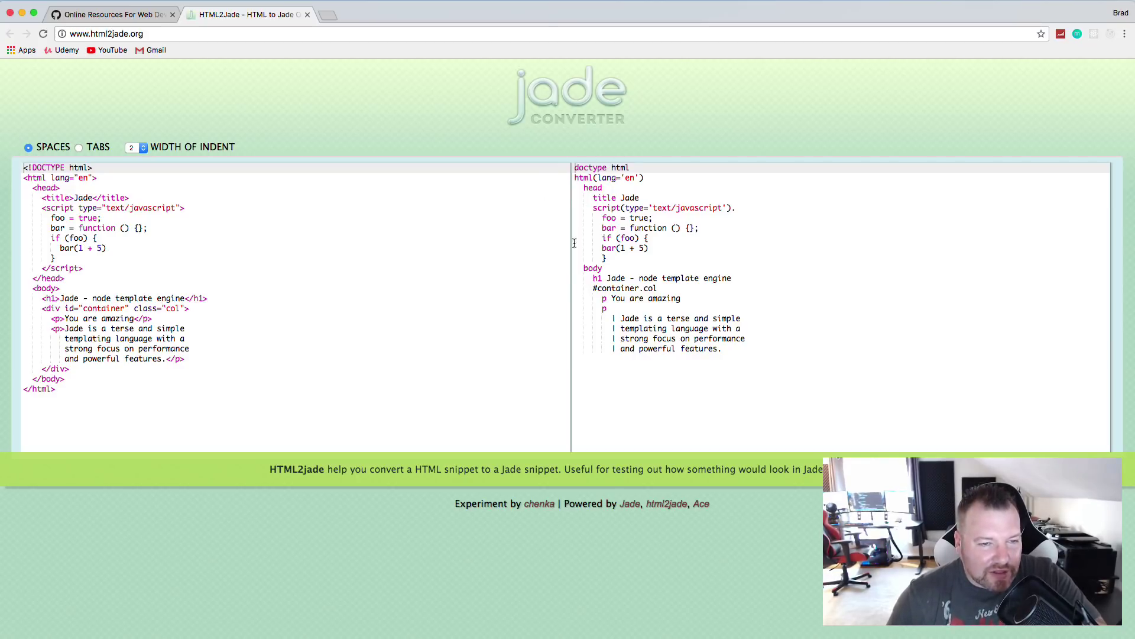
Highlight html, head, title and the script type attribute to compare the HTML with its Jade output
click(577, 178)
double_click(576, 179)
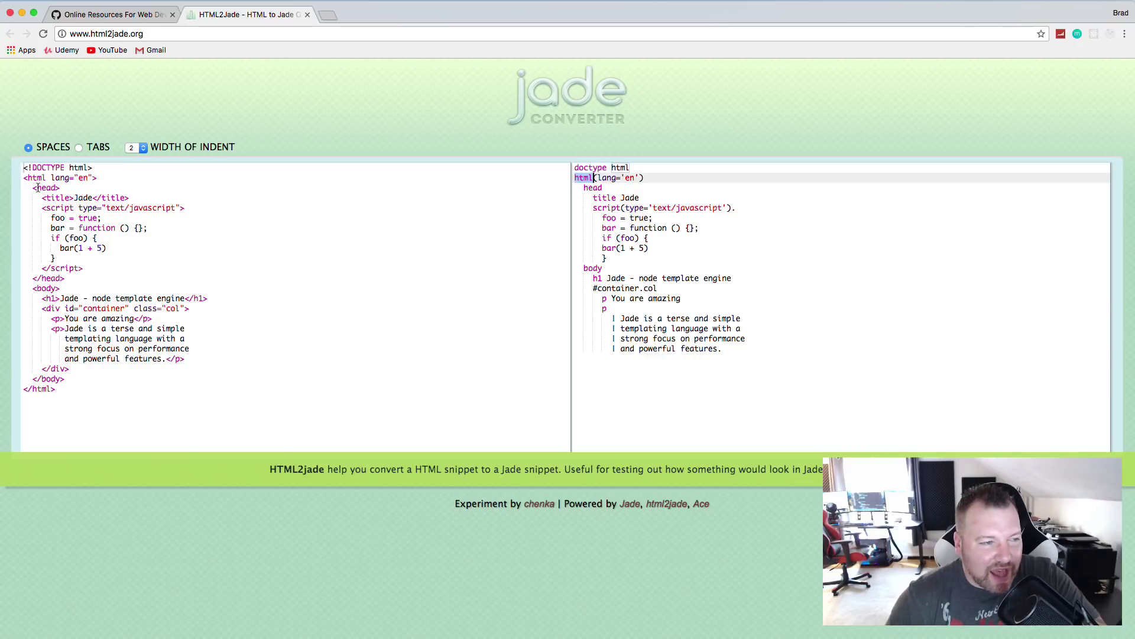
drag(33, 188, 68, 188)
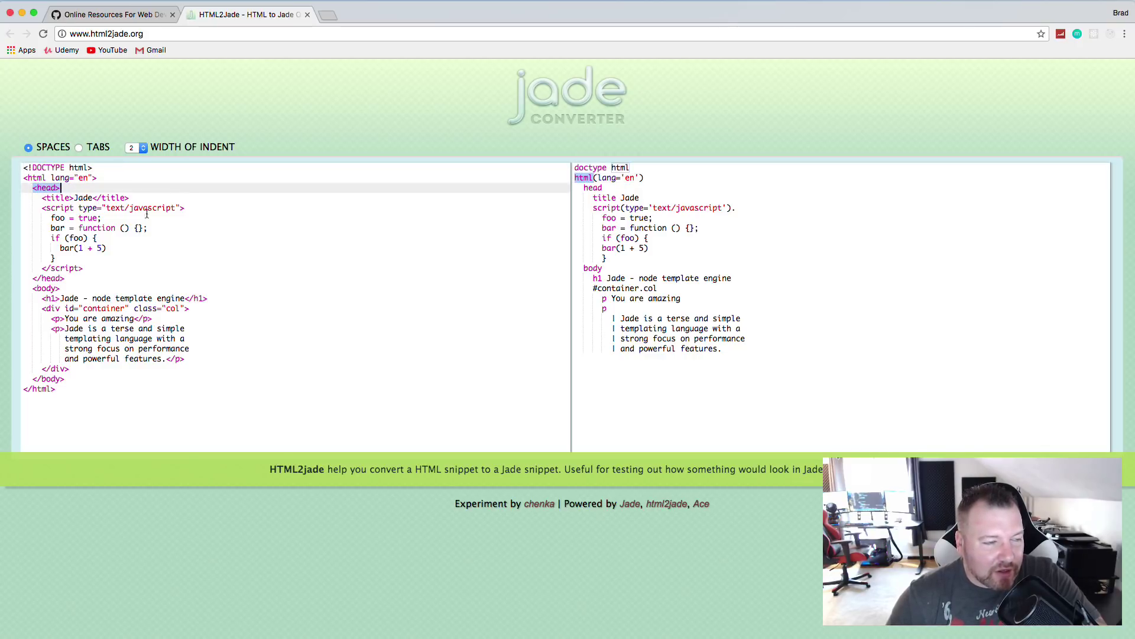
click(584, 188)
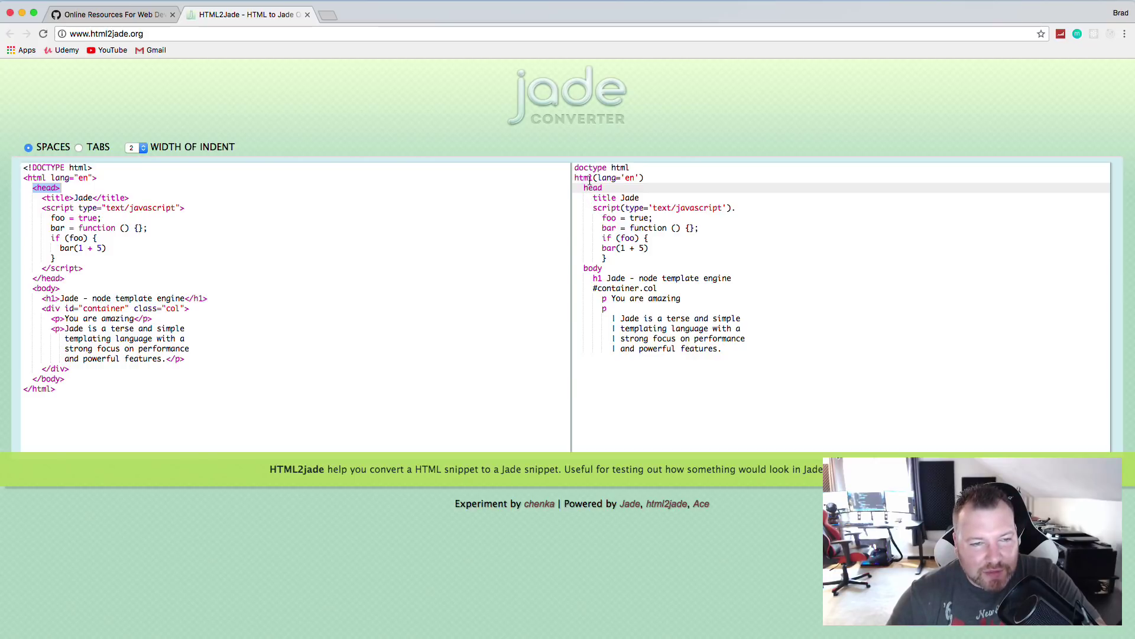
double_click(583, 178)
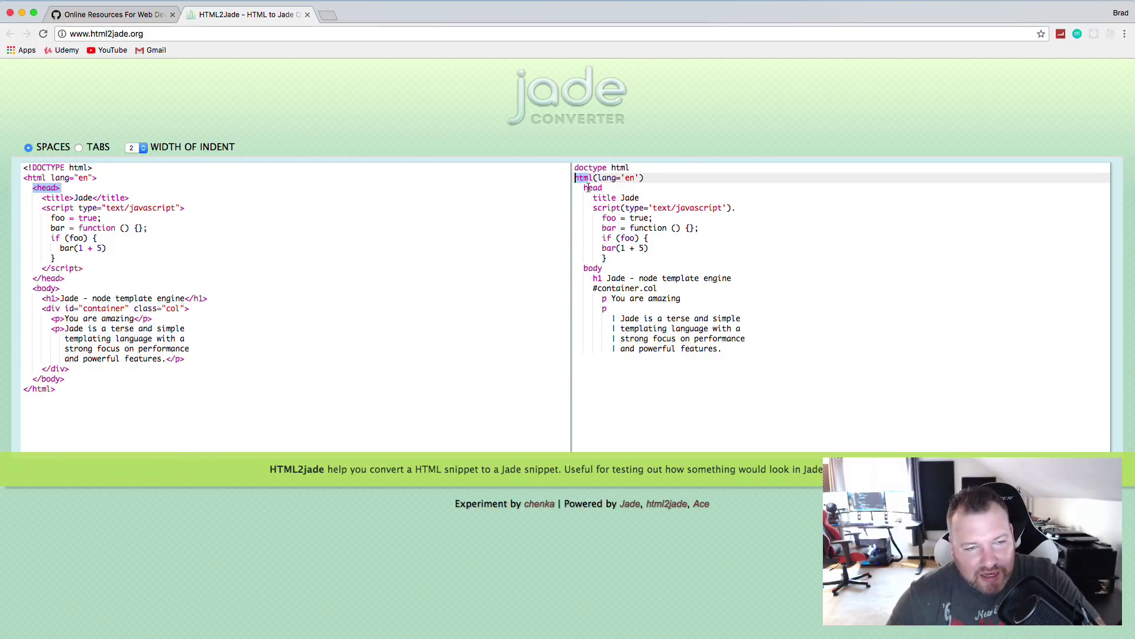
double_click(594, 198)
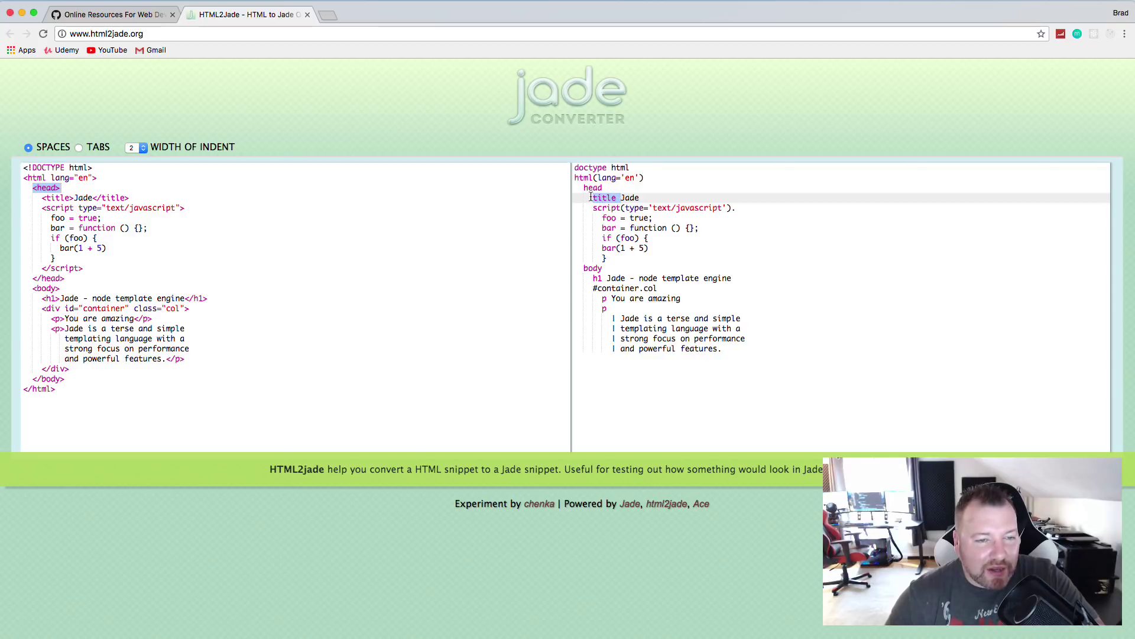
click(638, 197)
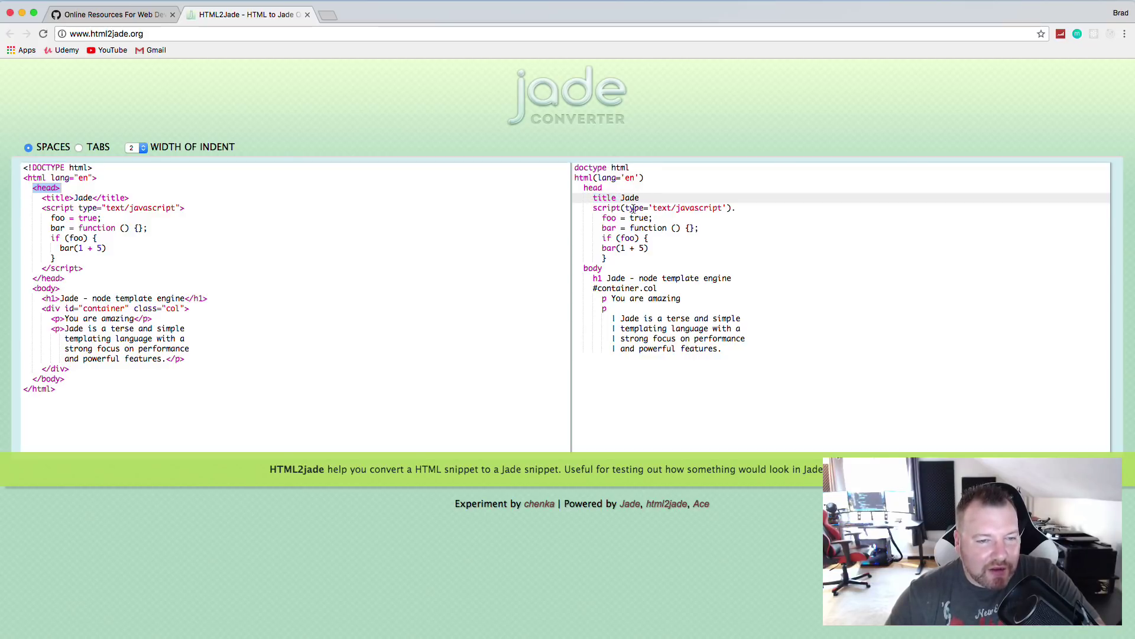
drag(620, 208, 732, 208)
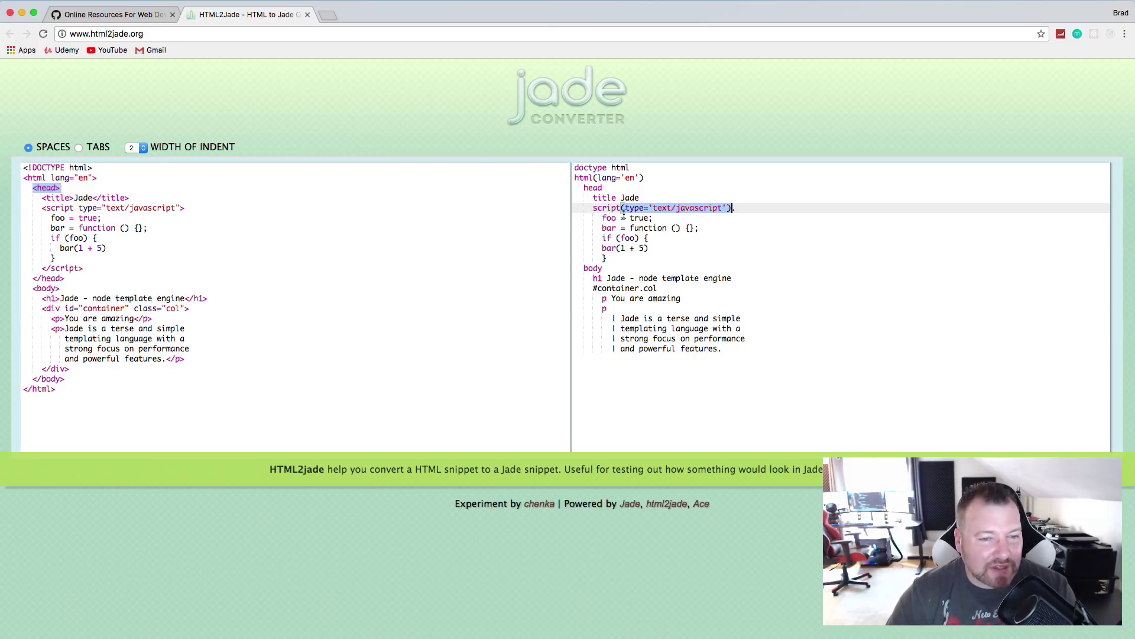
Close the HTML2Jade tab and open the compressor.io link in a new tab
click(308, 15)
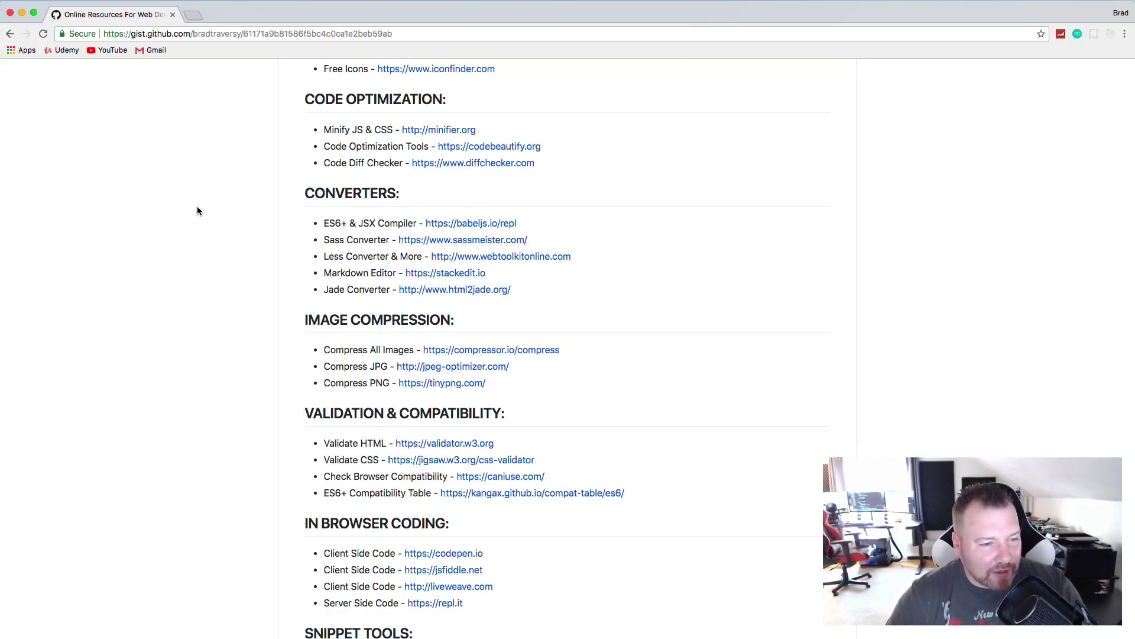
scroll(200, 210, down, 5)
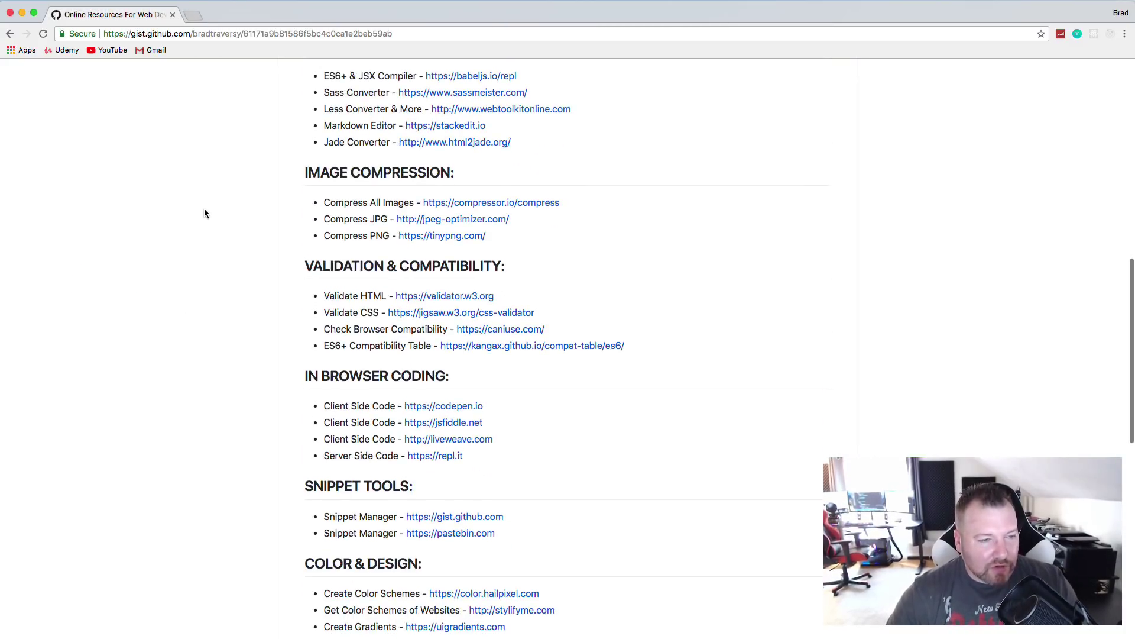
right_click(462, 205)
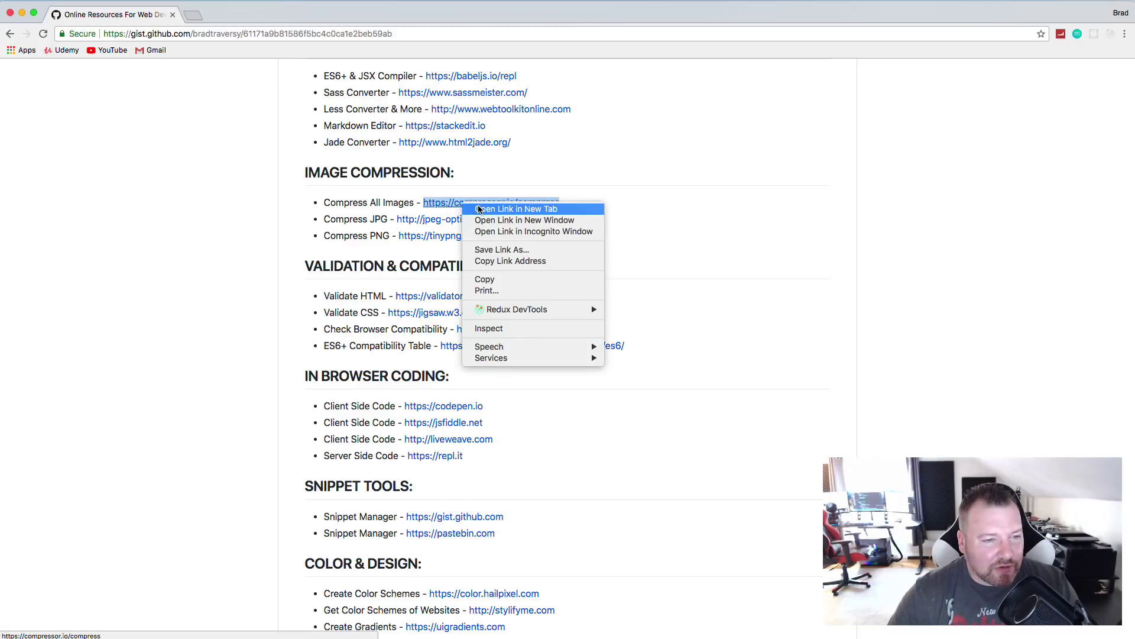
click(479, 210)
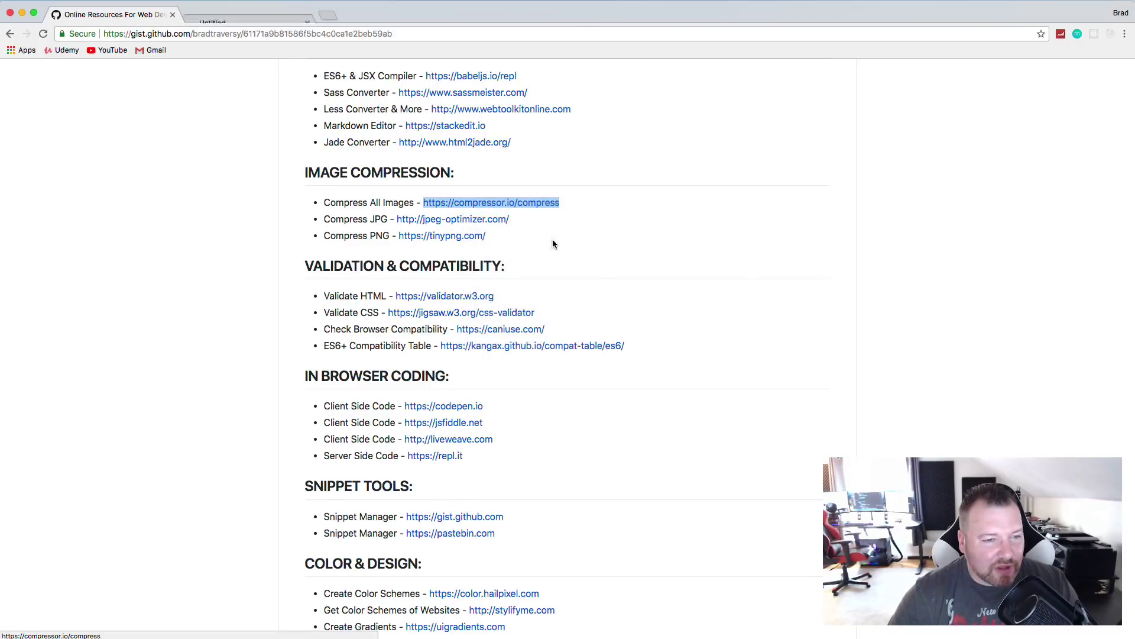
click(263, 15)
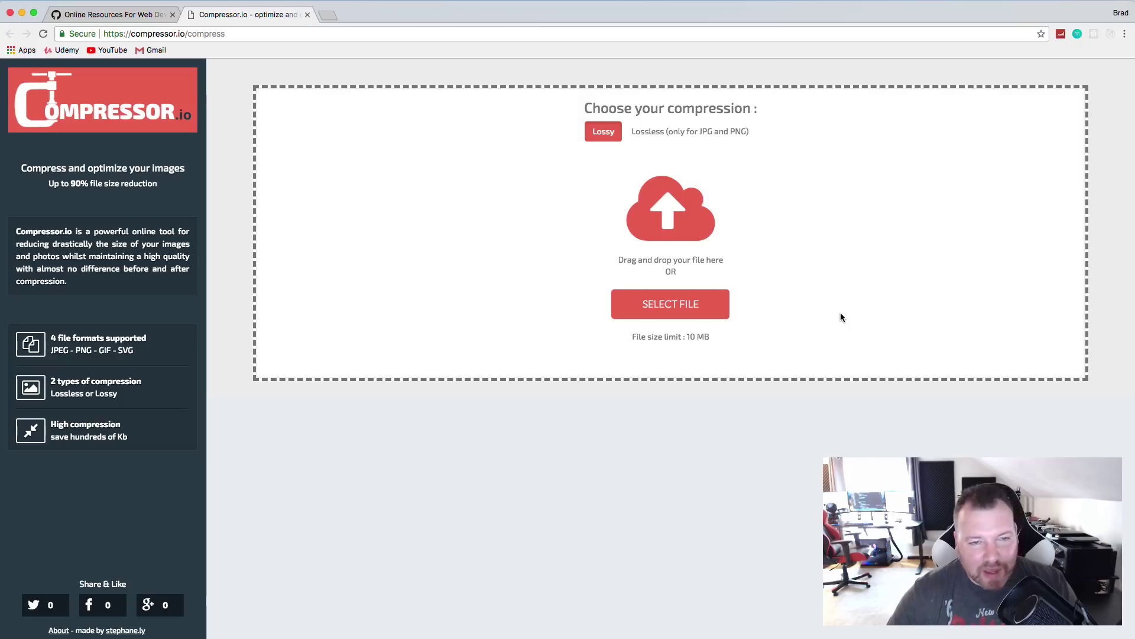
Upload youtubeapi.jpg, compressing it from 314.80 KB to 98.39 KB (69% smaller)
click(673, 313)
click(471, 108)
double_click(472, 108)
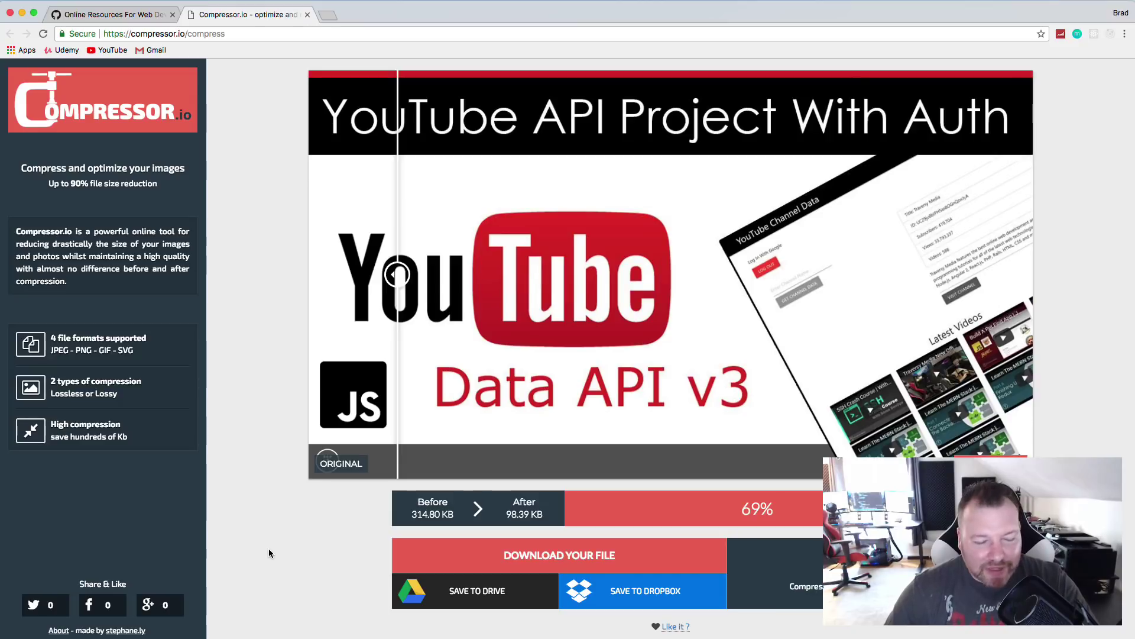
scroll(354, 355, down, 1)
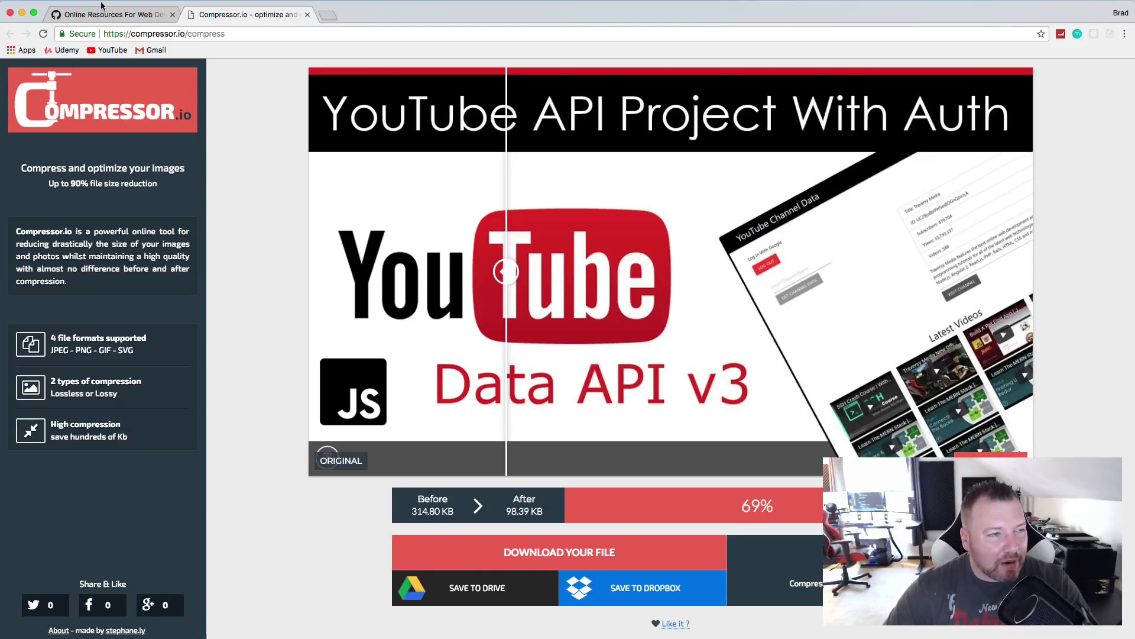
Close the Compressor.io tab and open the jpeg-optimizer link in a new tab
click(124, 9)
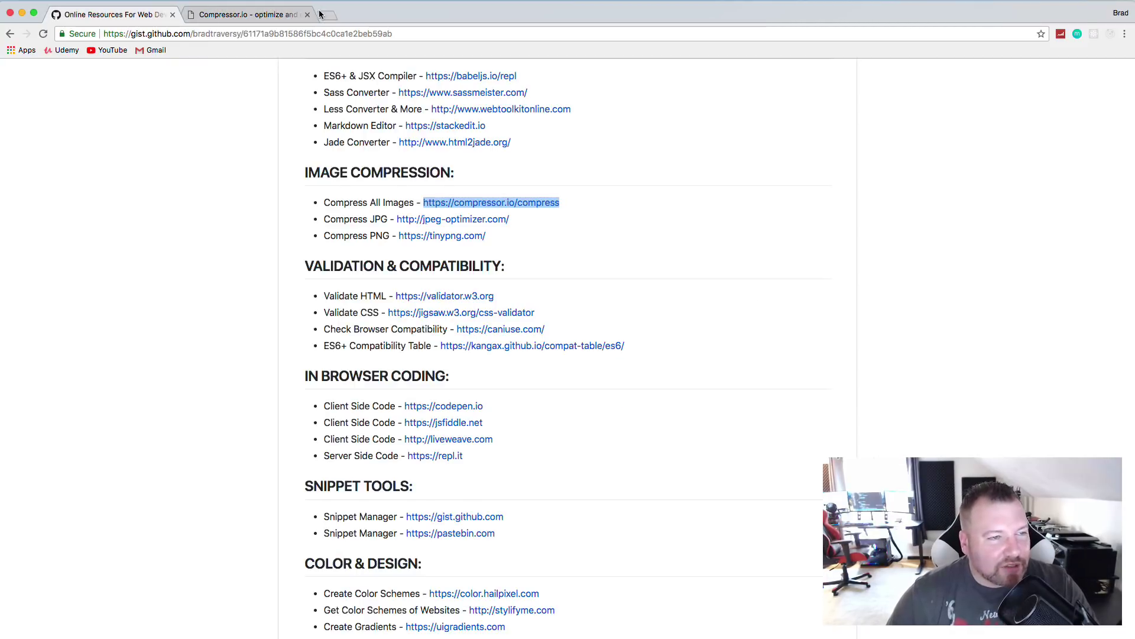
click(306, 14)
click(254, 161)
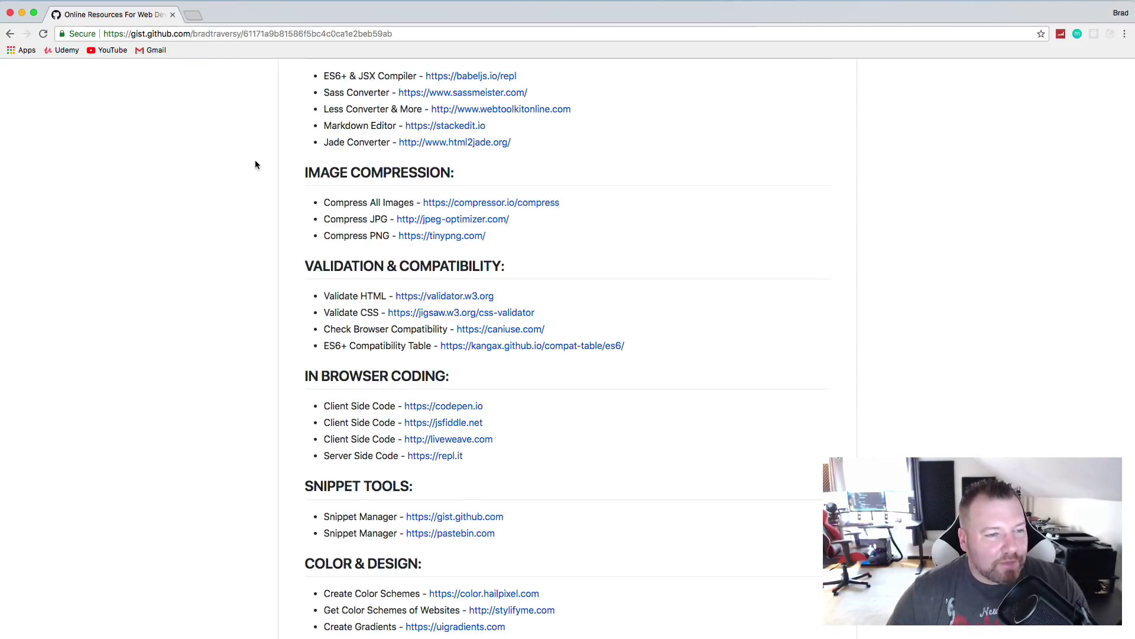
right_click(457, 222)
click(479, 226)
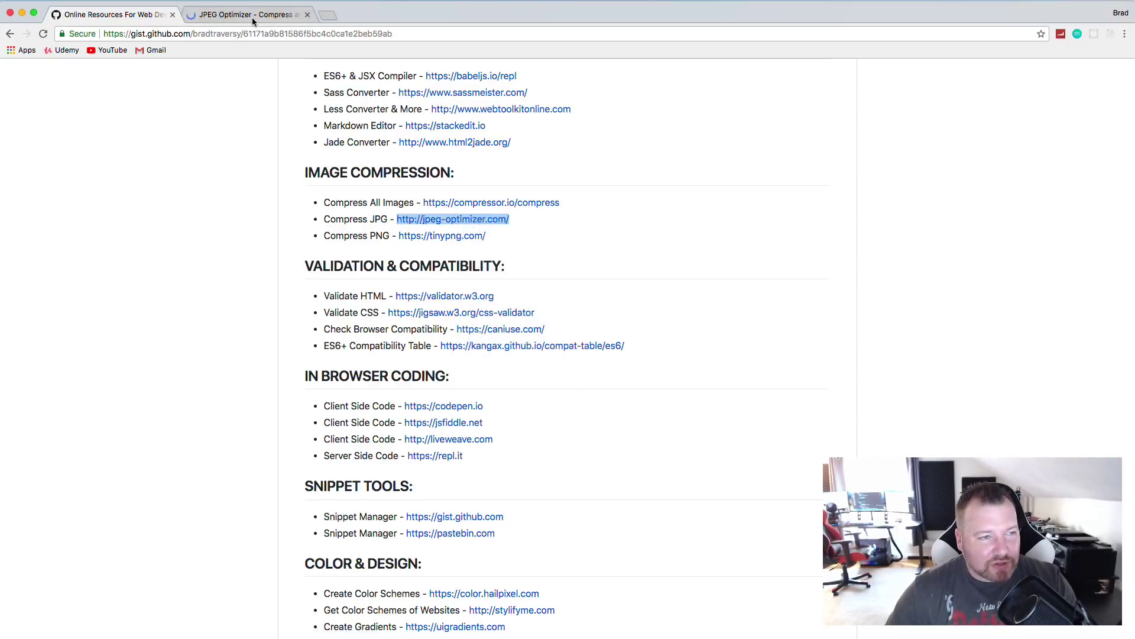
click(252, 15)
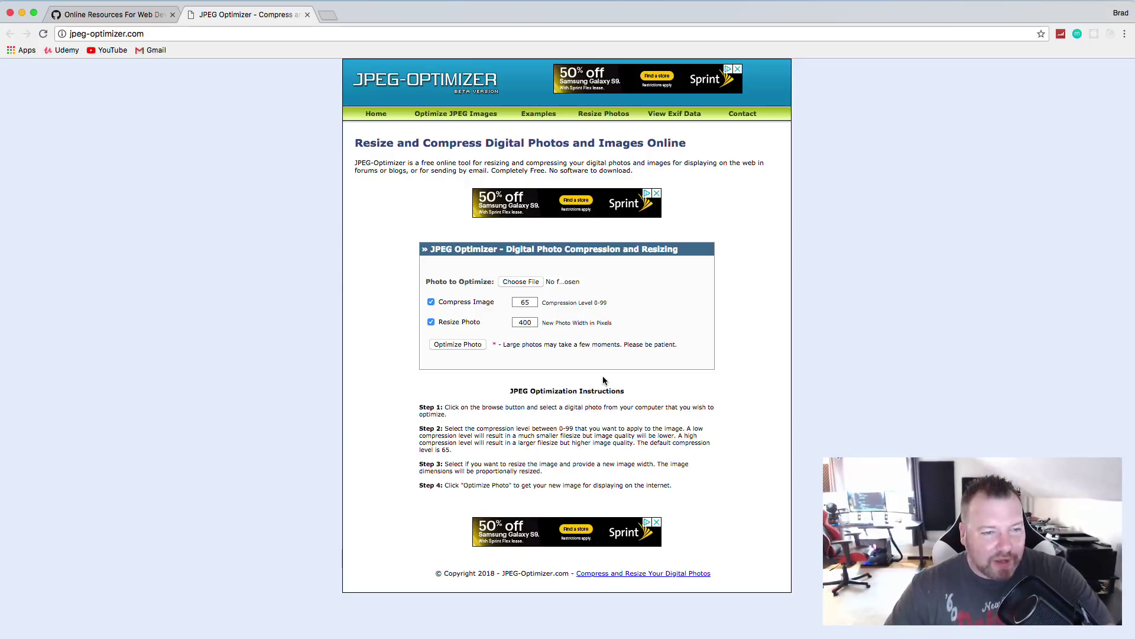
Optimize youtubeapi.jpg down to 400x225 pixels and 17.8 kb, a 94.2% saving
click(515, 282)
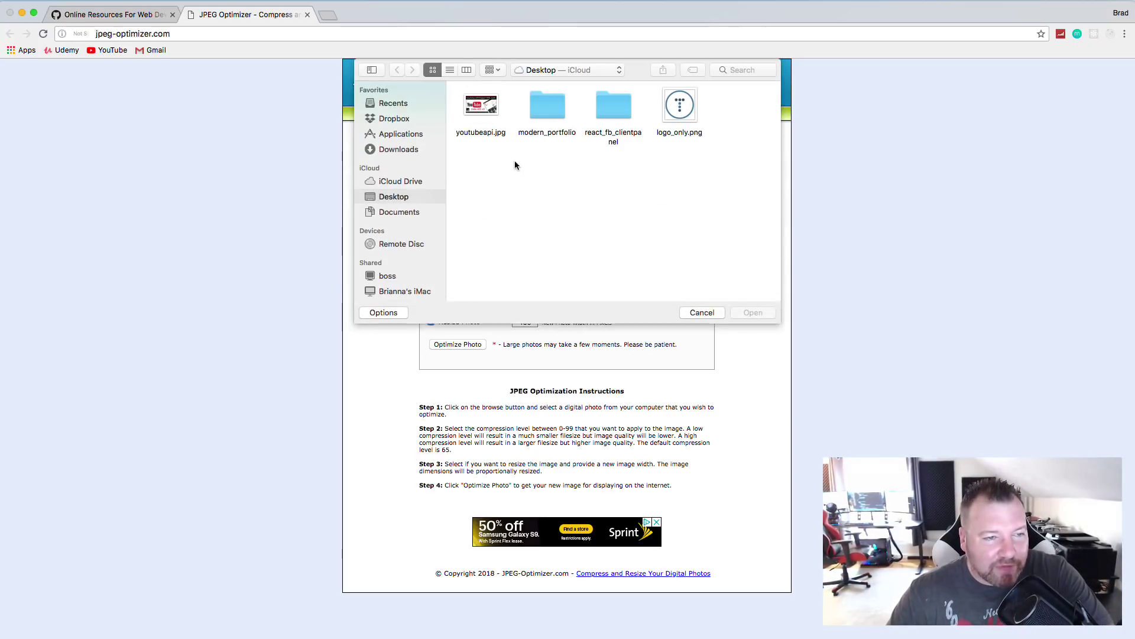
double_click(481, 110)
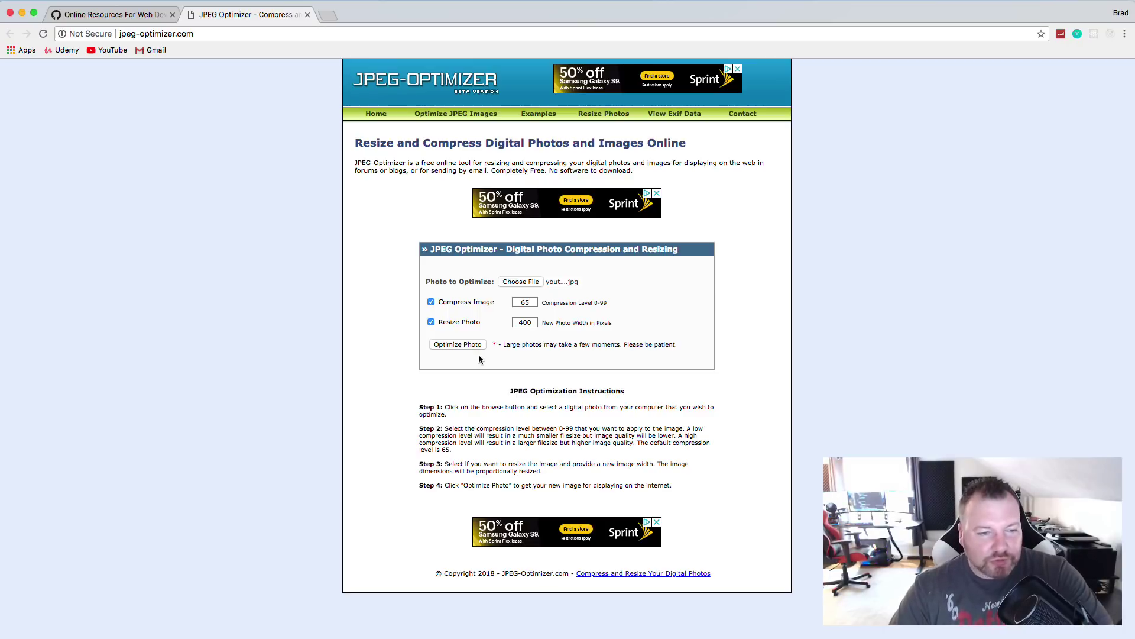
click(457, 345)
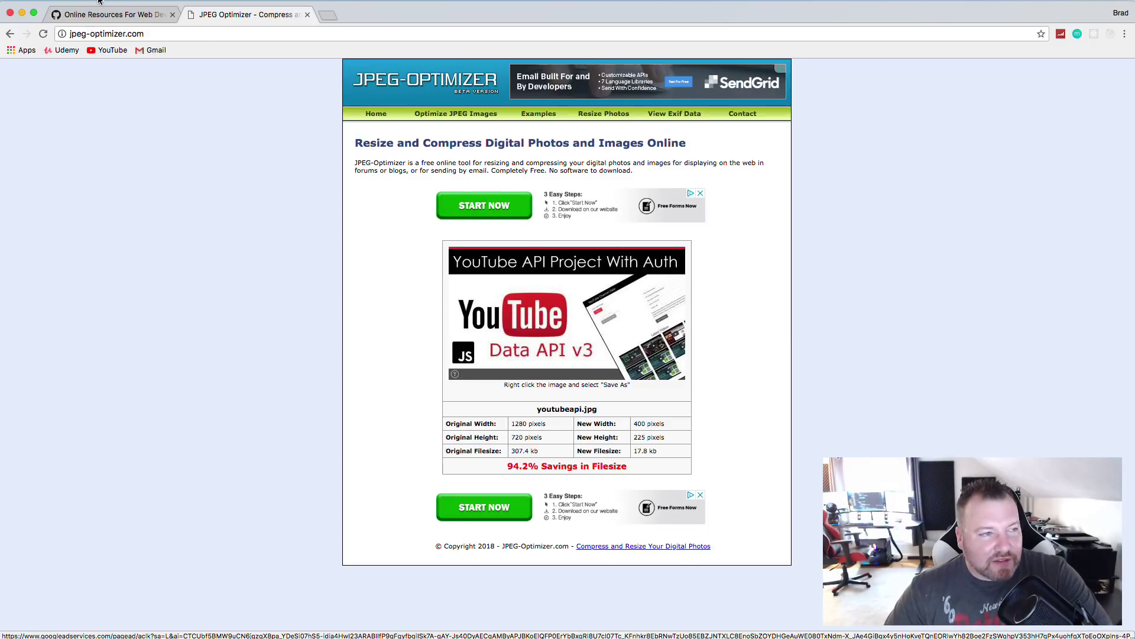
Close the JPEG Optimizer tab and open the tinypng link in a new tab
click(107, 14)
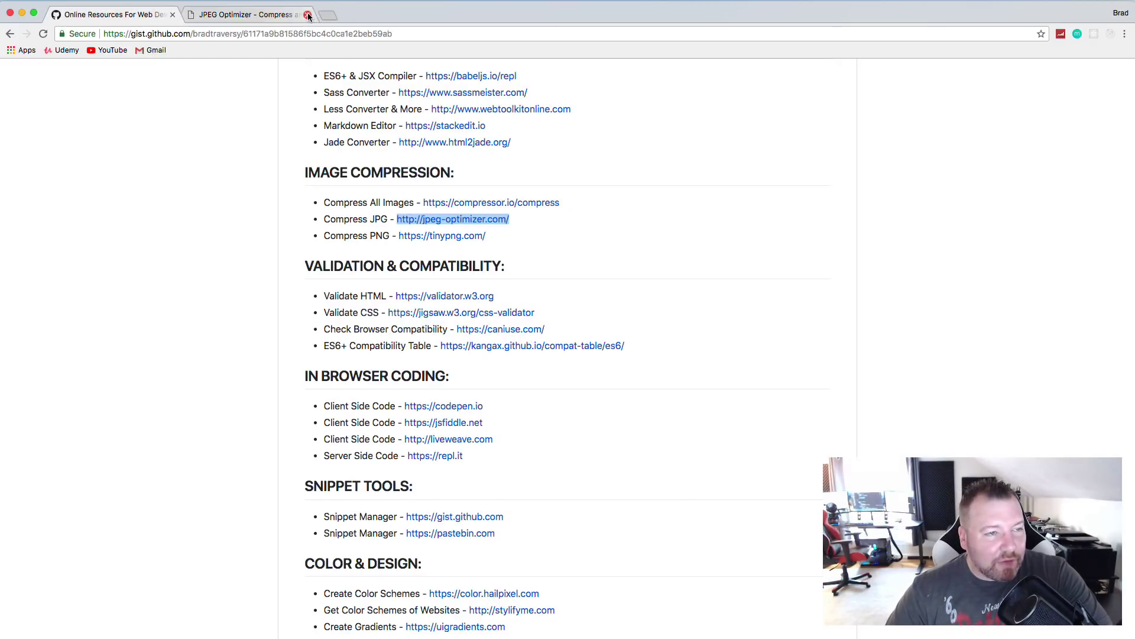
click(308, 14)
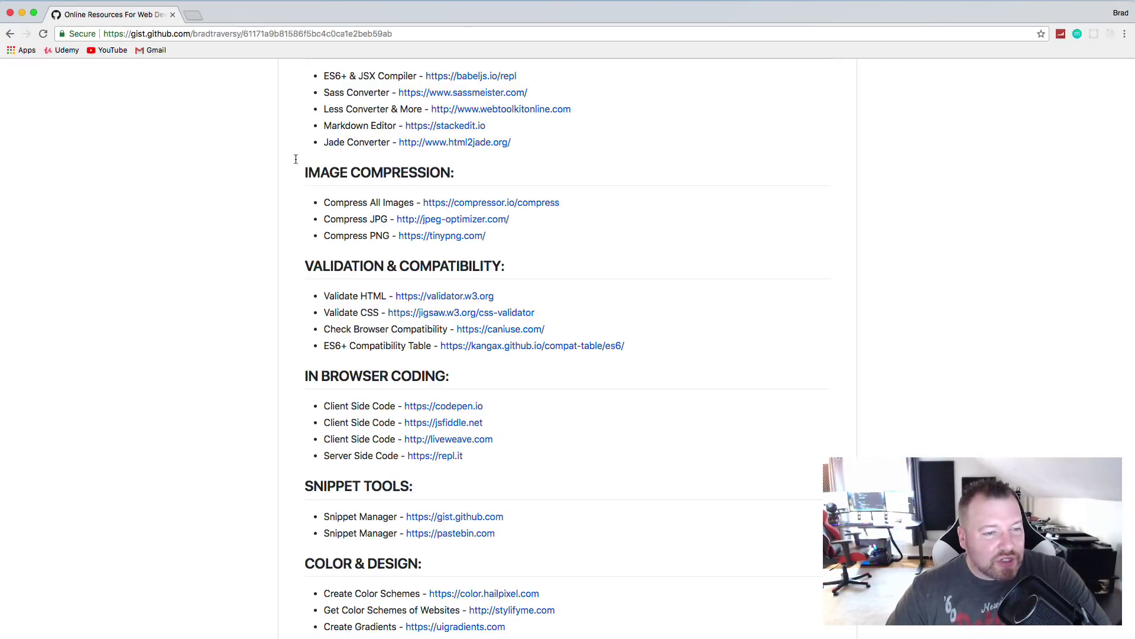
right_click(438, 236)
click(490, 240)
click(220, 15)
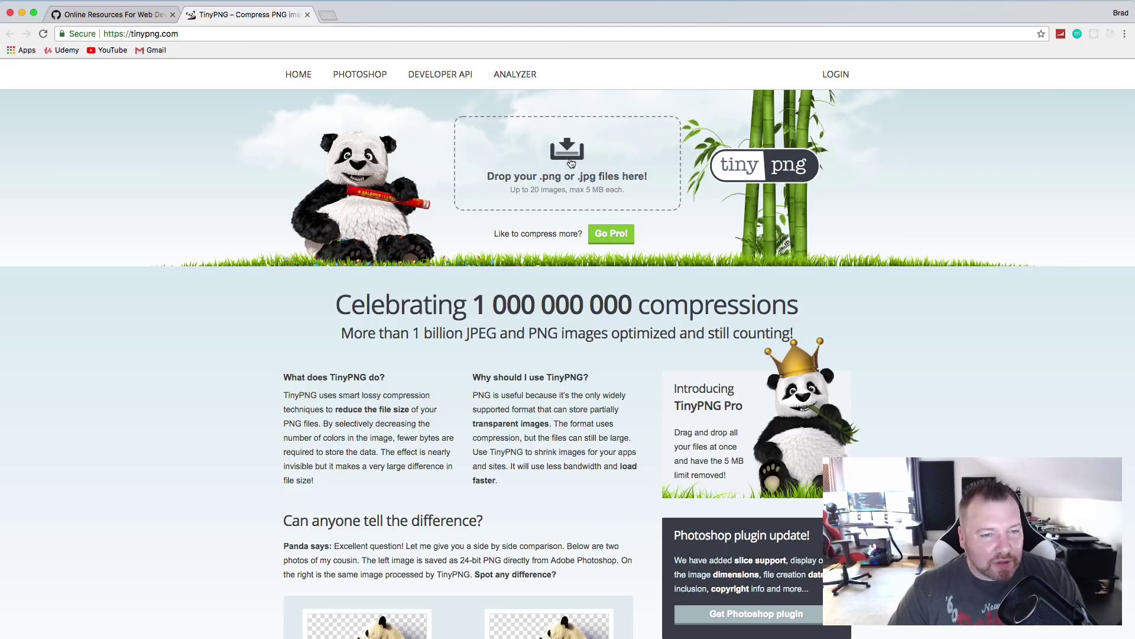
Compress youtubeapi.jpg from 314.8 KB to 82.5 KB (74% saved), then close TinyPNG
click(567, 150)
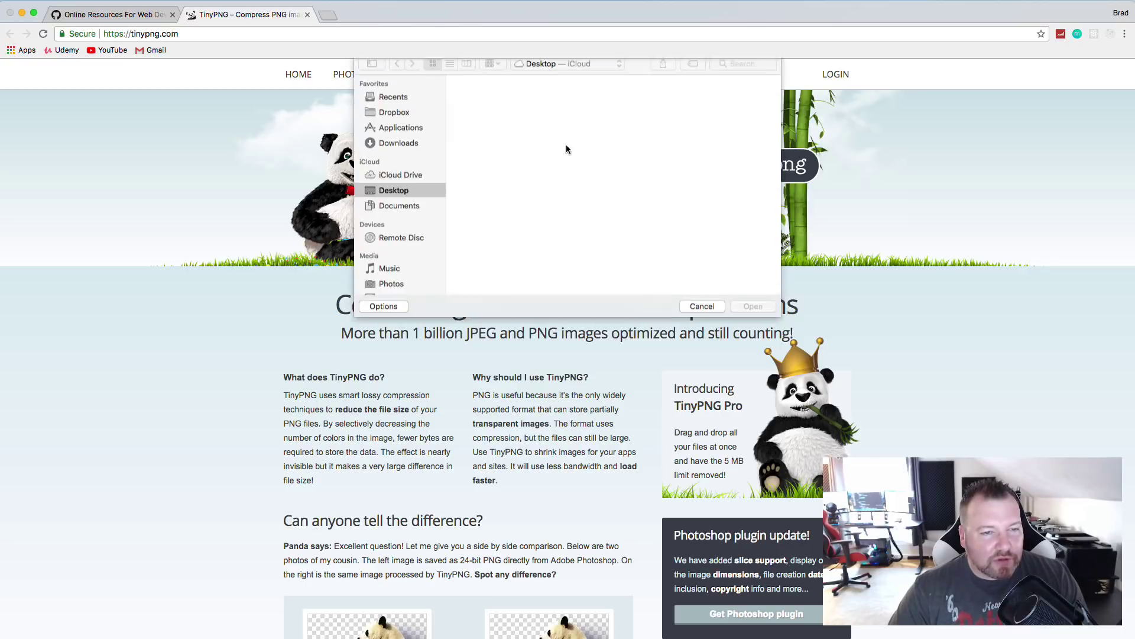
click(488, 109)
double_click(488, 109)
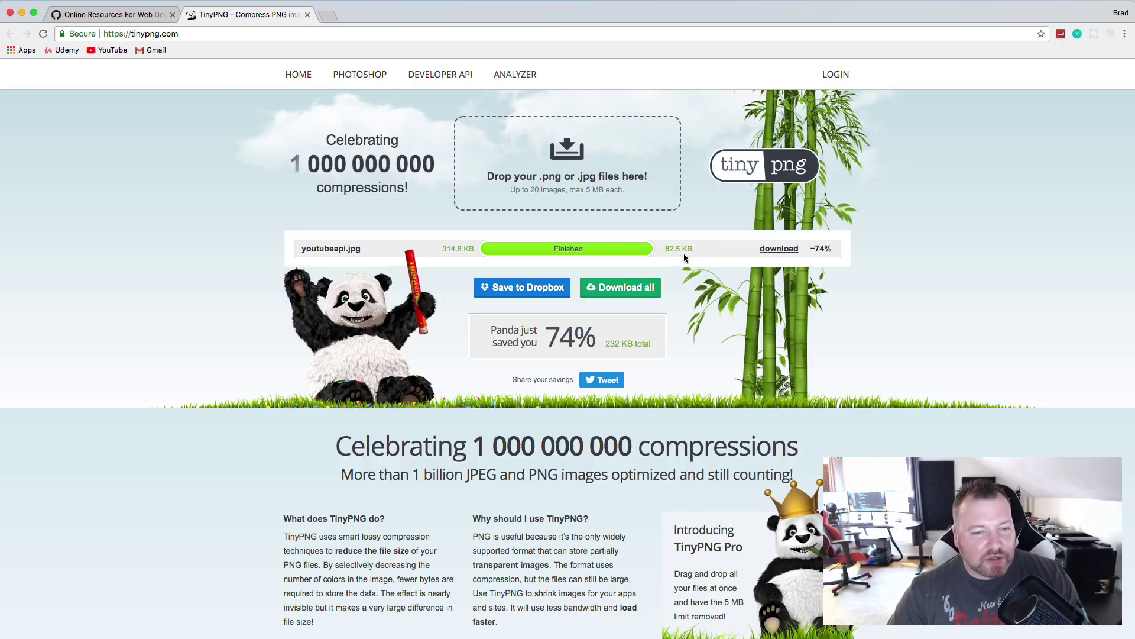
click(308, 15)
Open the W3C Markup Validation Service link from the resource list in a new tab
click(219, 187)
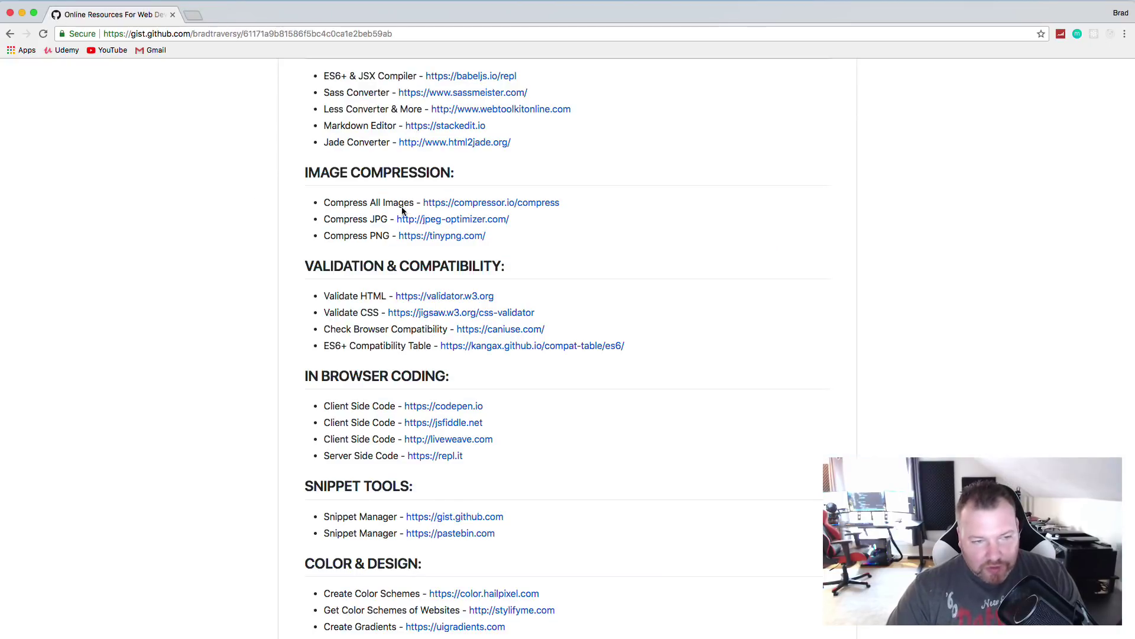
scroll(303, 230, down, 3)
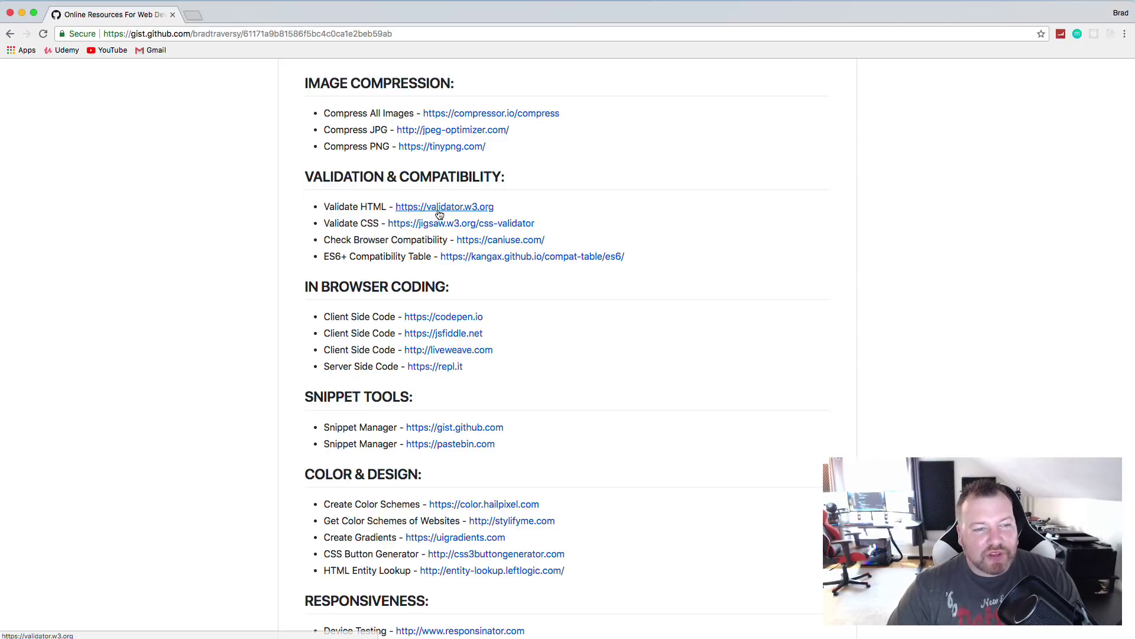
right_click(466, 211)
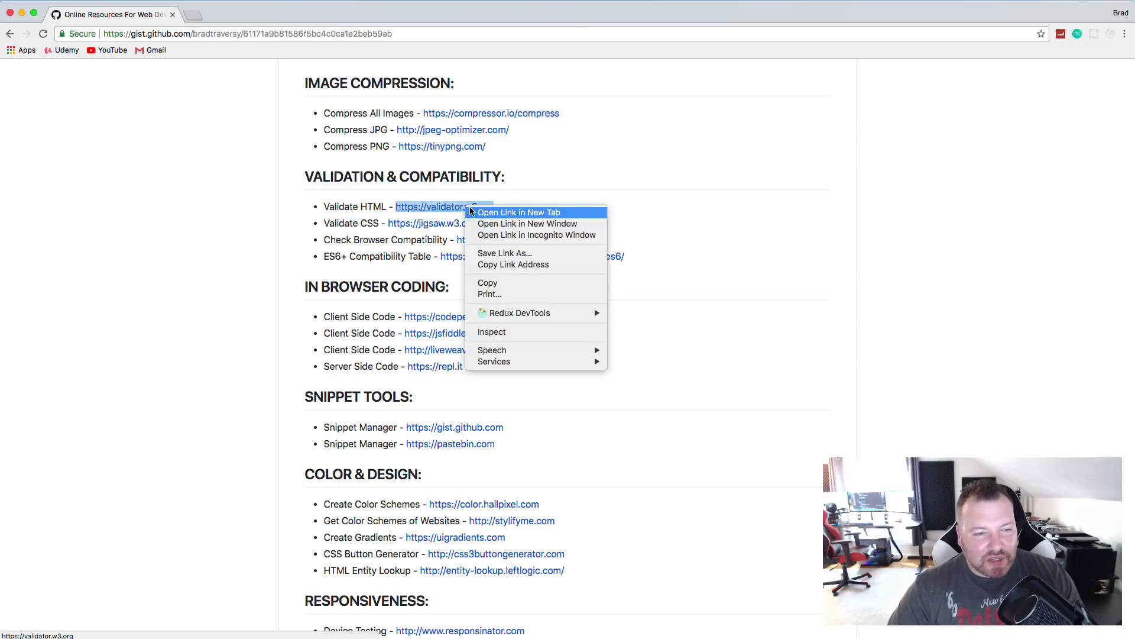
click(497, 213)
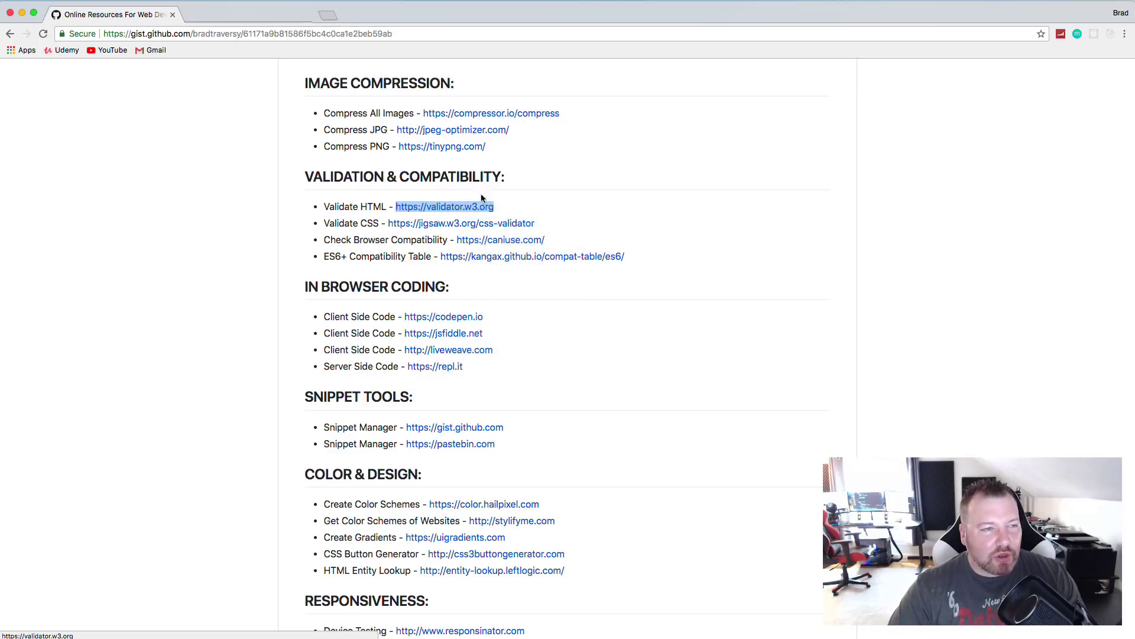
click(245, 14)
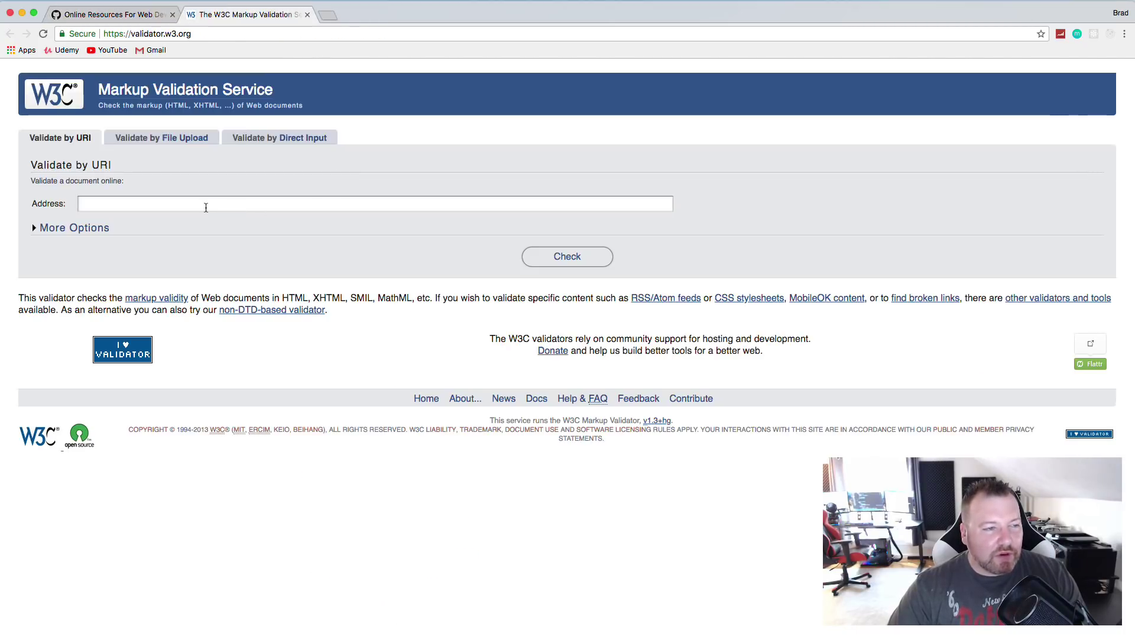
Validate traversymedia.com's markup, then rerun the check on google.com
click(205, 204)
key(Down)
click(568, 258)
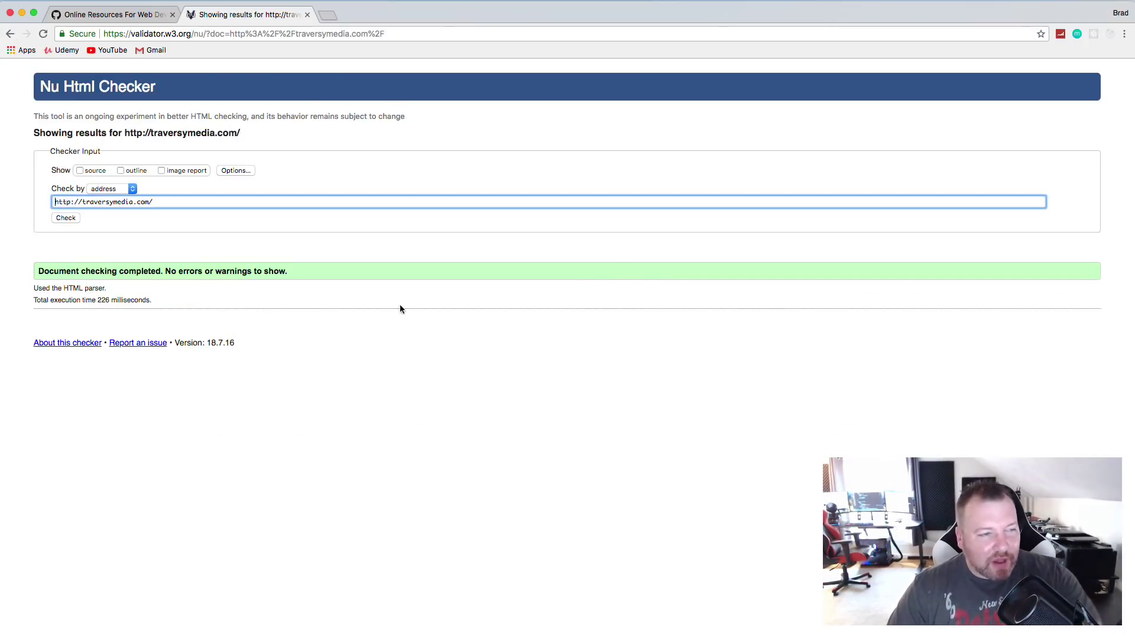
drag(152, 201, 83, 204)
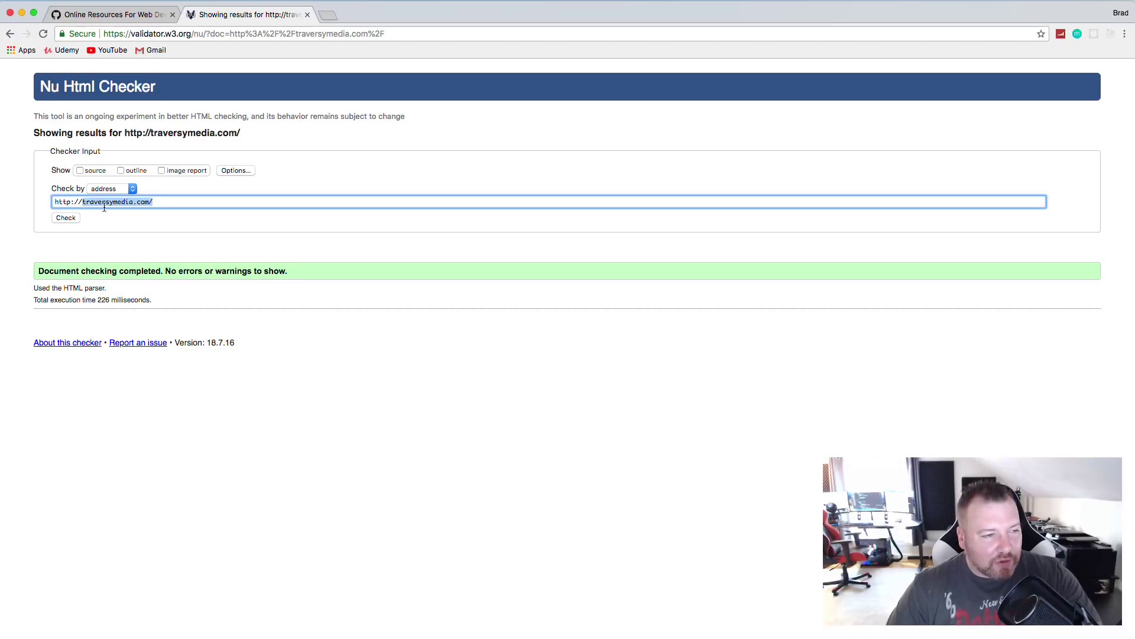
text(google.)
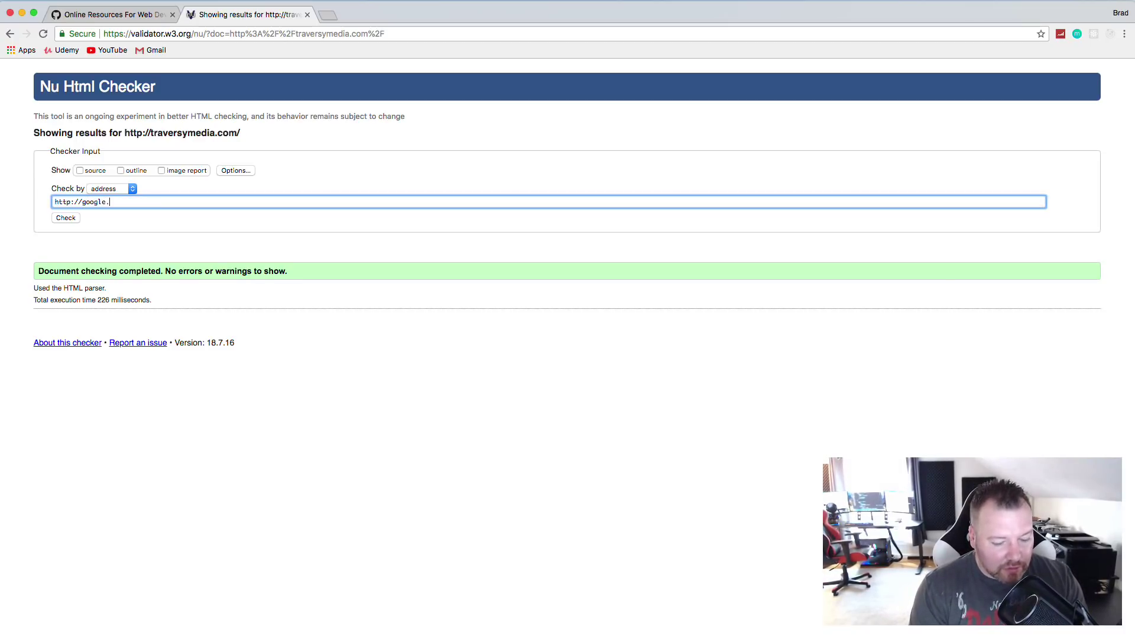
text(com)
click(72, 218)
Scroll through the Nu Html Checker results for google.com, with its encoding errors and obsolete attributes
scroll(175, 257, down, 3)
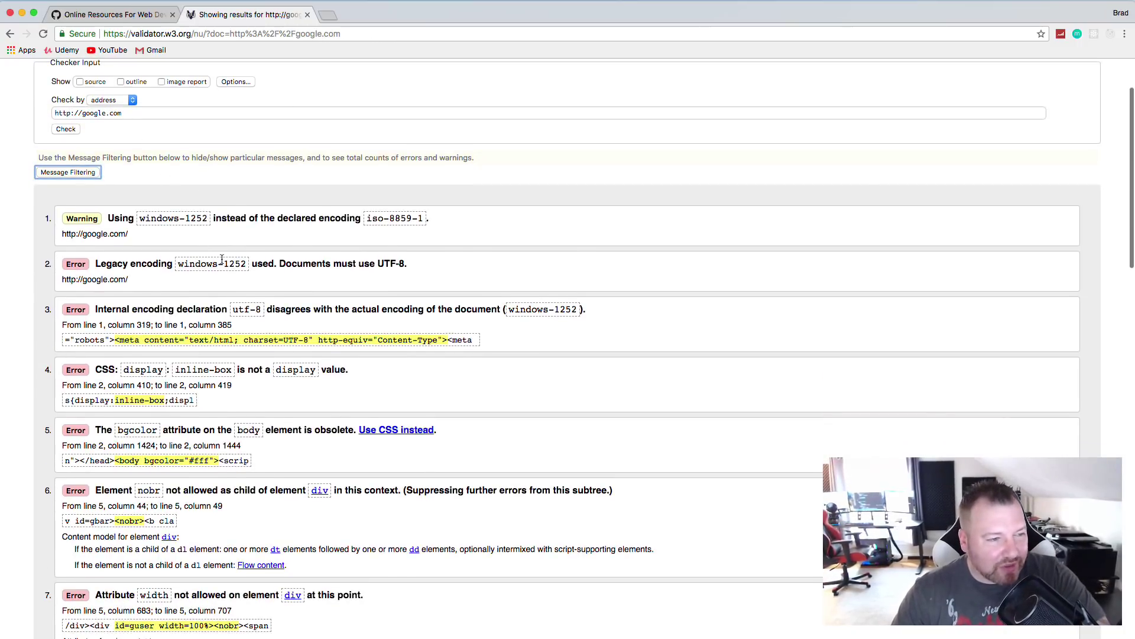
scroll(241, 261, down, 3)
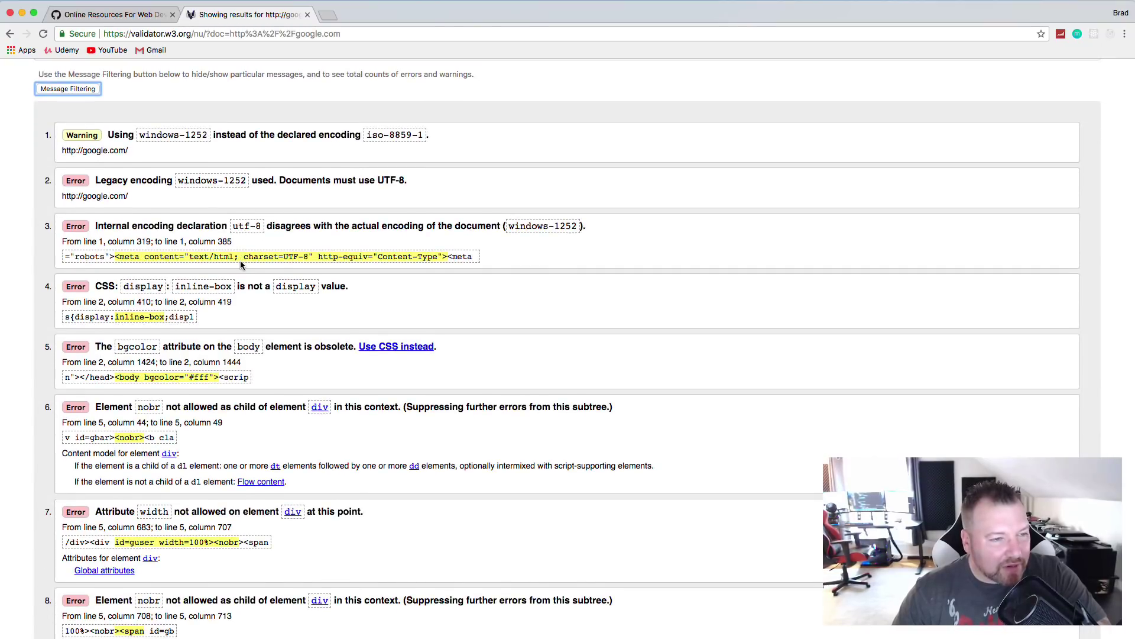
scroll(246, 261, down, 2)
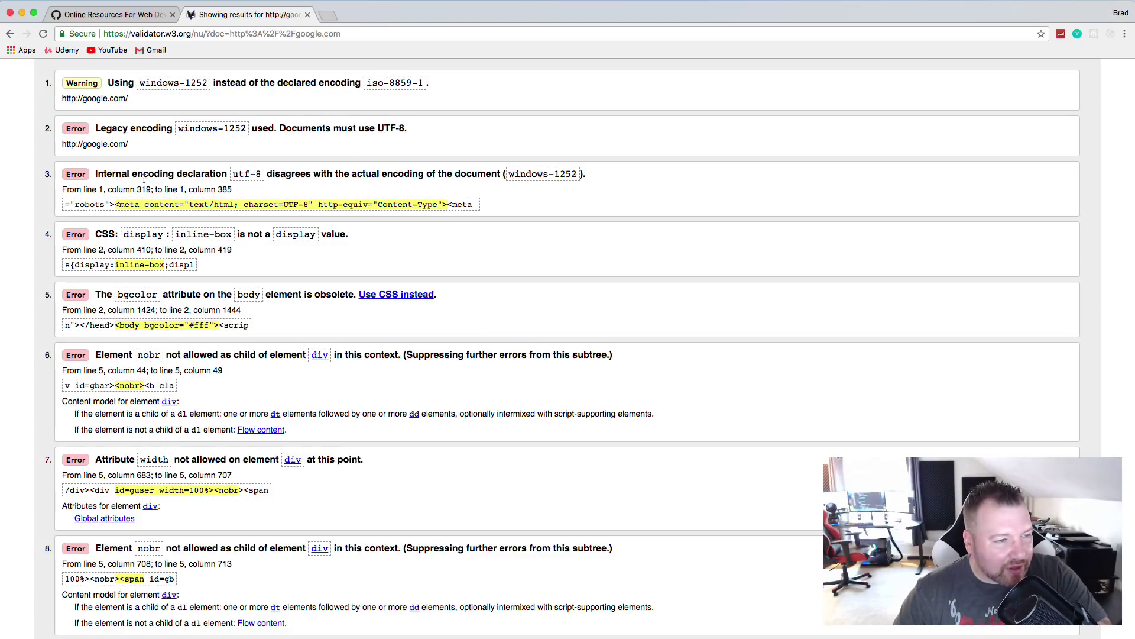
scroll(152, 179, down, 2)
scroll(279, 147, down, 2)
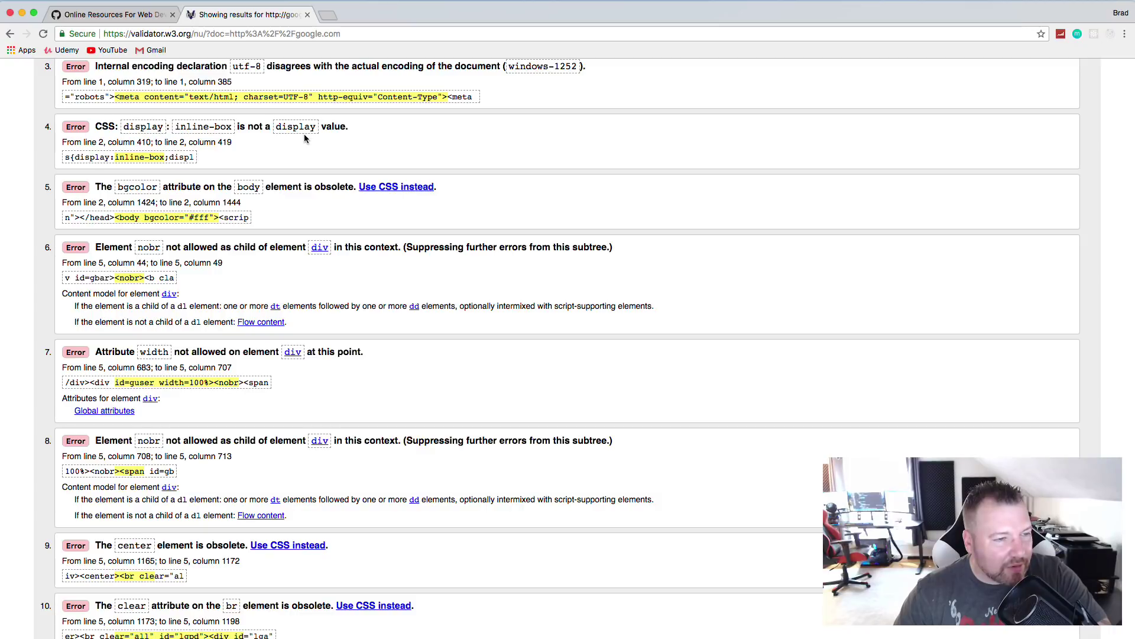
scroll(304, 134, down, 4)
scroll(306, 135, up, 3)
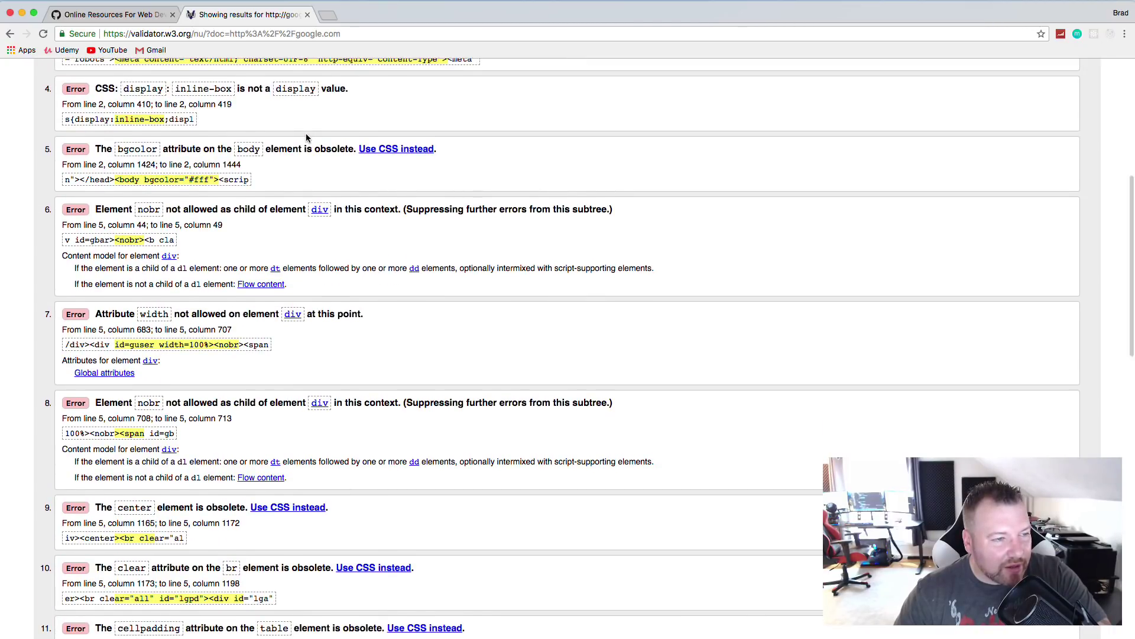
scroll(306, 135, down, 2)
scroll(171, 116, down, 1)
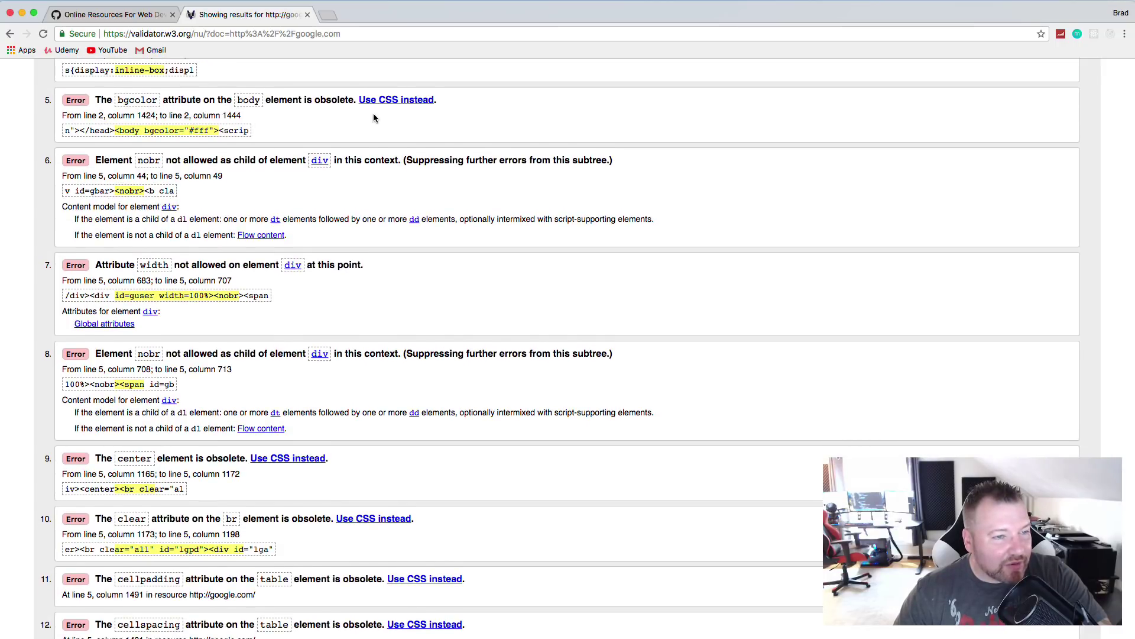
scroll(377, 118, down, 2)
scroll(385, 110, up, 3)
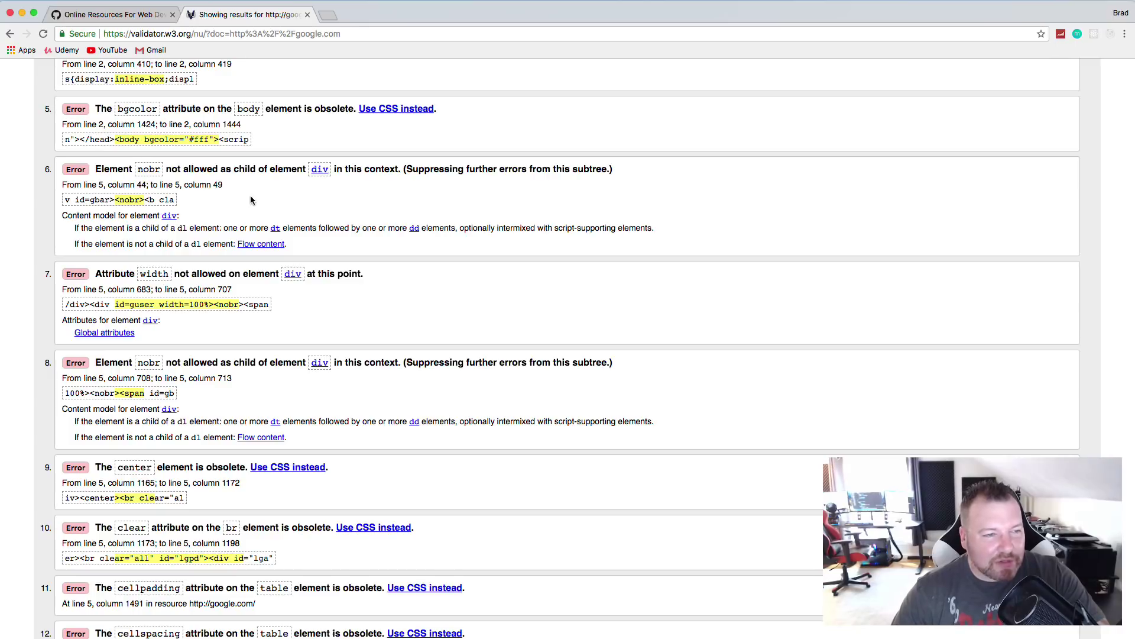
scroll(254, 199, down, 5)
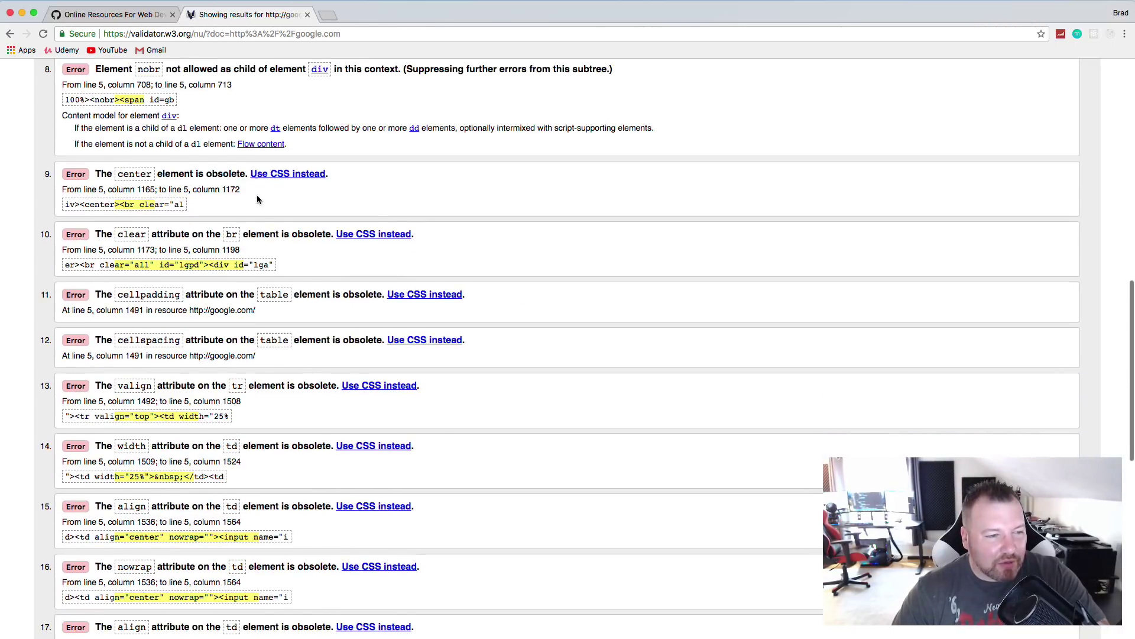
scroll(299, 199, up, 12)
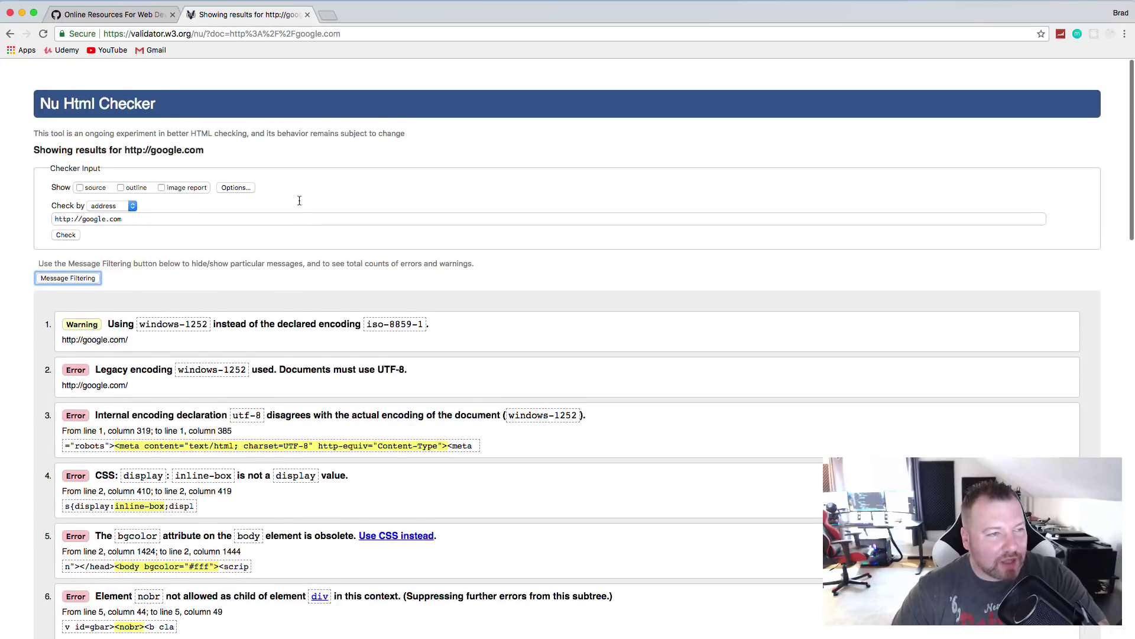
key(super+w)
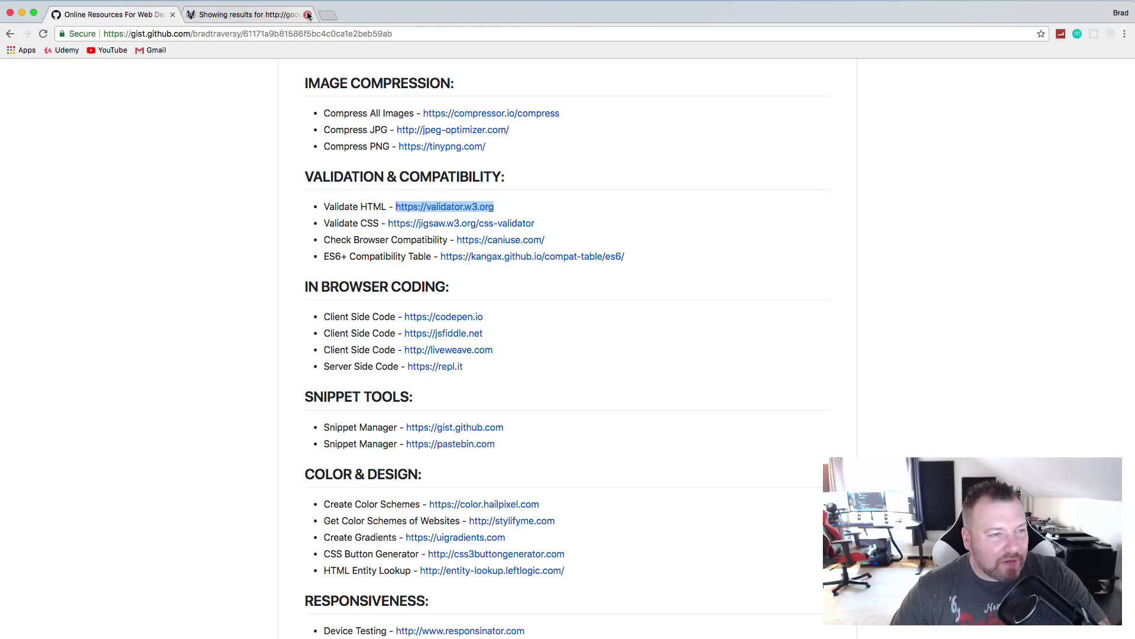
right_click(513, 231)
click(543, 233)
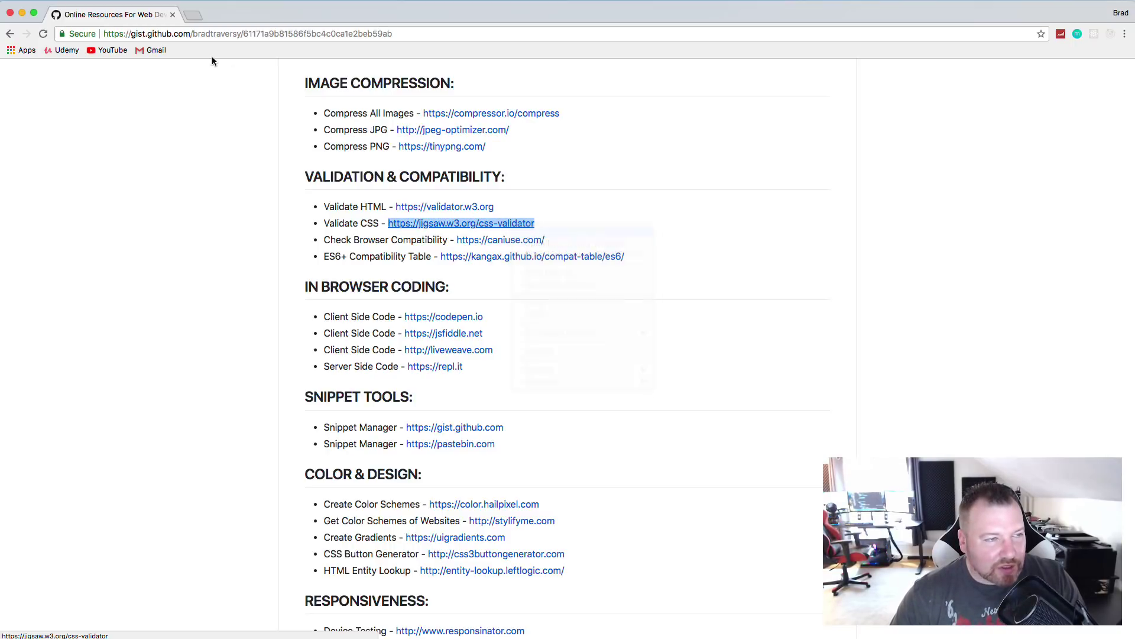
click(208, 14)
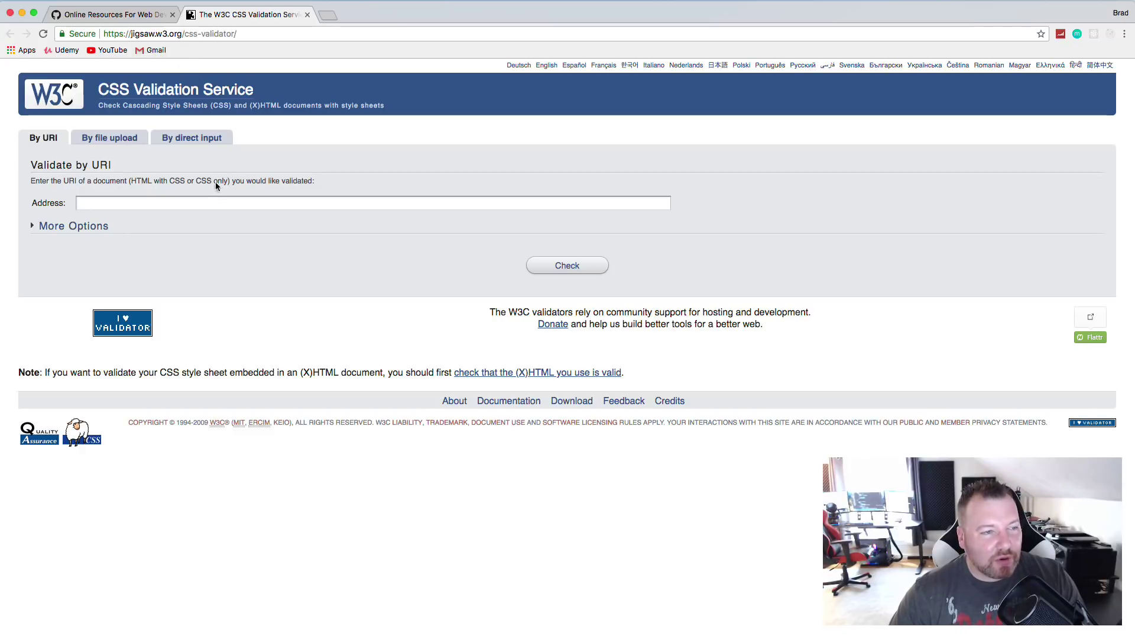
click(189, 201)
click(187, 220)
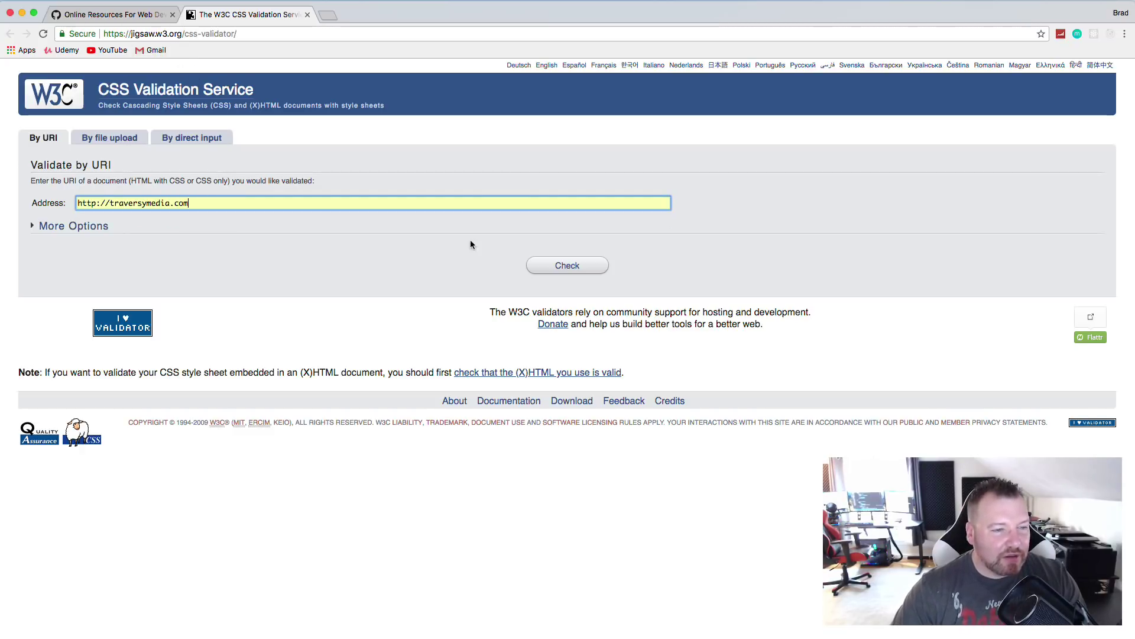
click(587, 271)
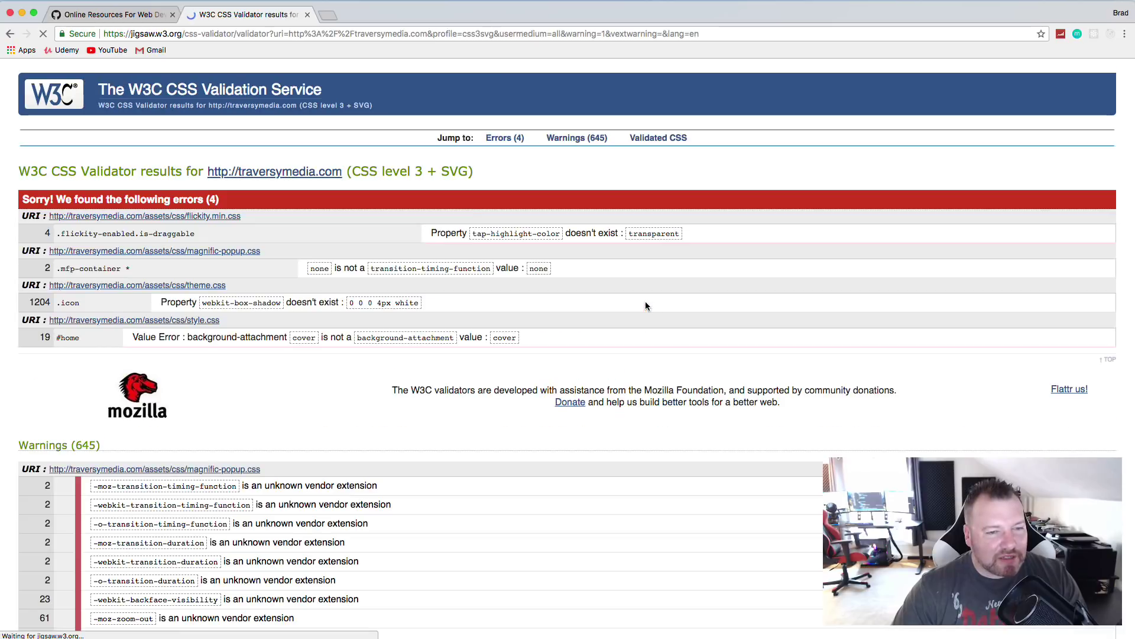
Scroll through the CSS validation results: 4 errors and 645 warnings
scroll(635, 306, down, 1)
scroll(636, 305, down, 5)
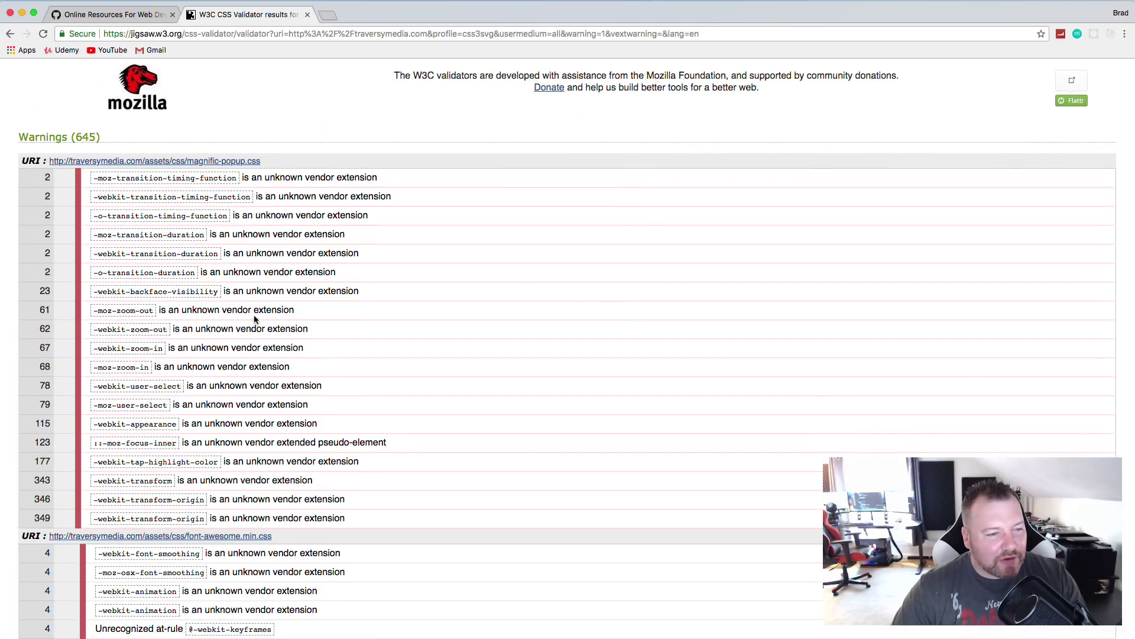
scroll(284, 320, down, 4)
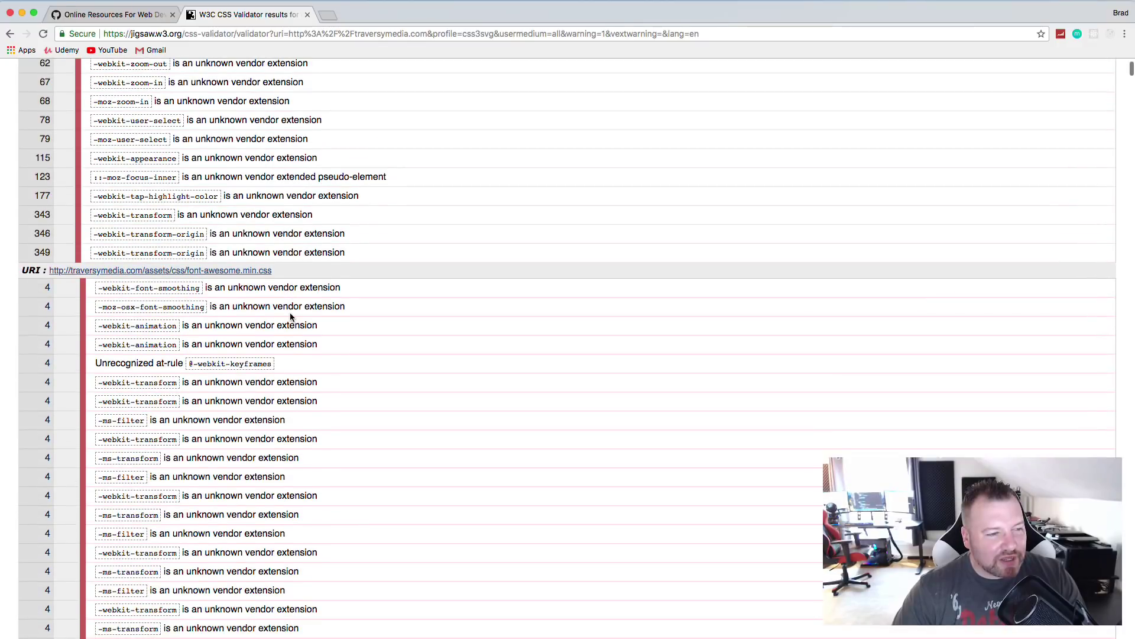
scroll(289, 312, up, 3)
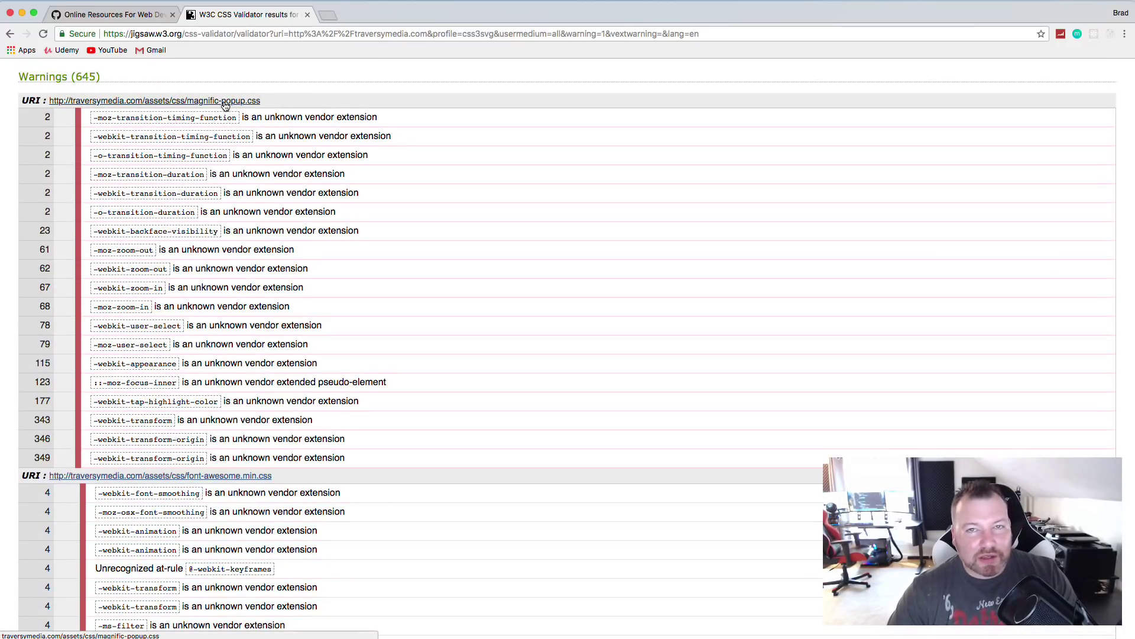
scroll(243, 133, down, 5)
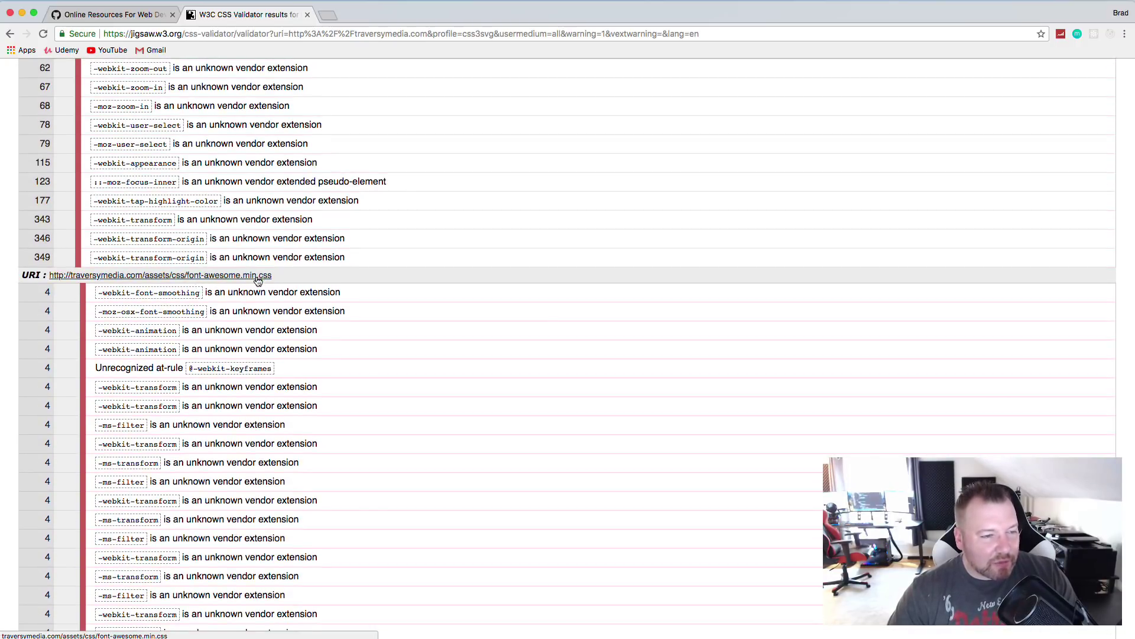
scroll(258, 283, down, 8)
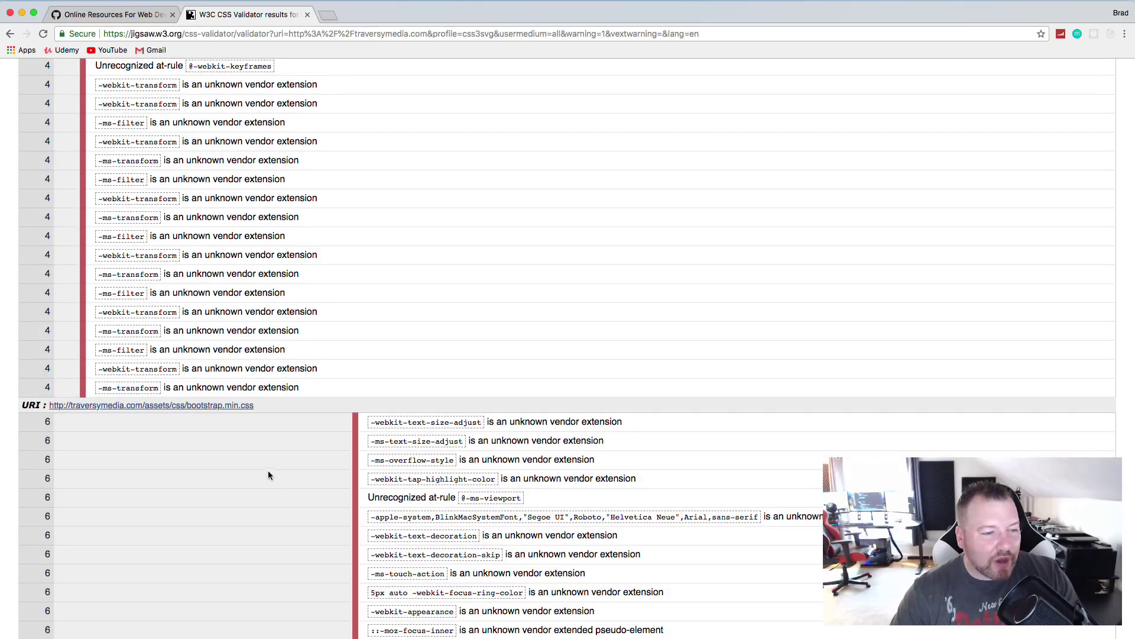
scroll(299, 395, up, 14)
scroll(298, 396, up, 5)
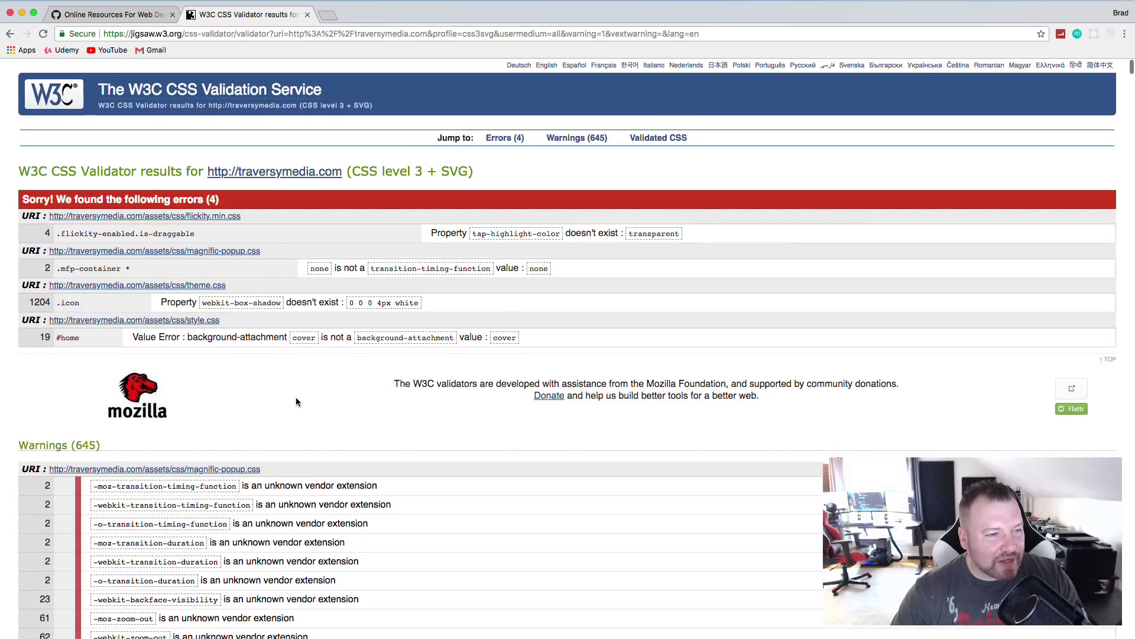
scroll(486, 448, down, 2)
scroll(497, 450, down, 6)
scroll(498, 438, up, 10)
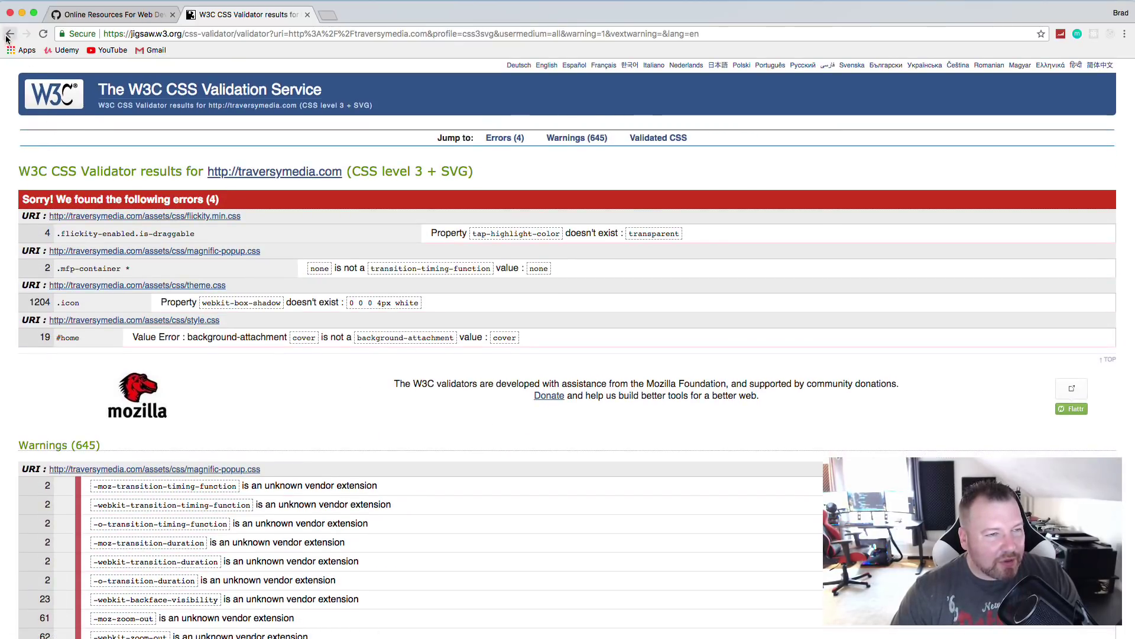
Close the CSS validator tab and open caniuse.com from the resource list in a new tab
click(90, 17)
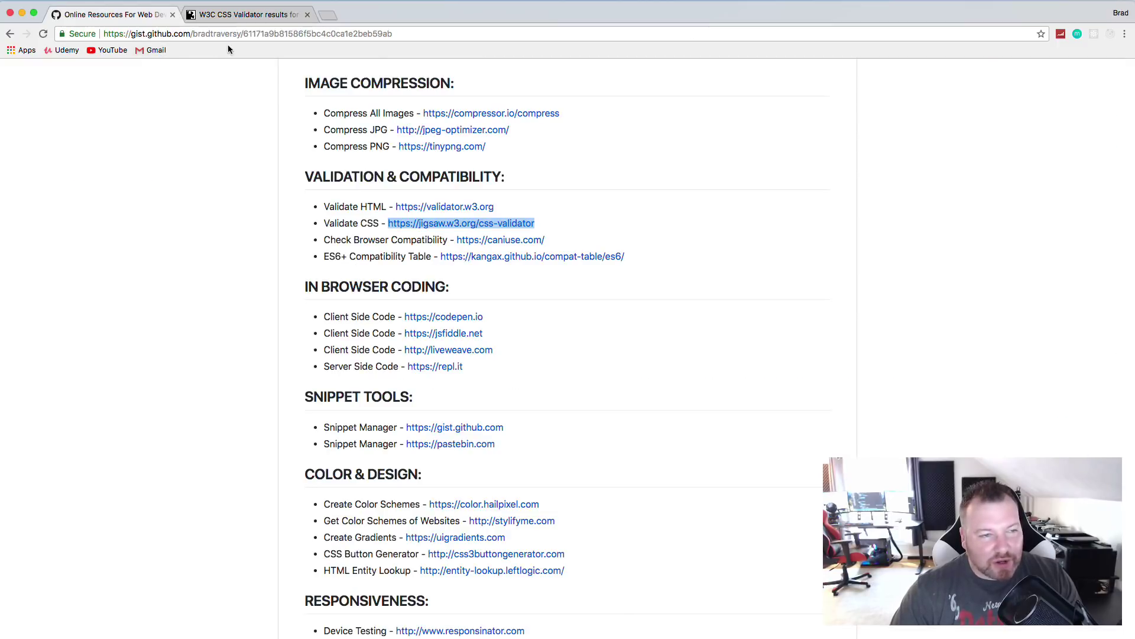
click(307, 14)
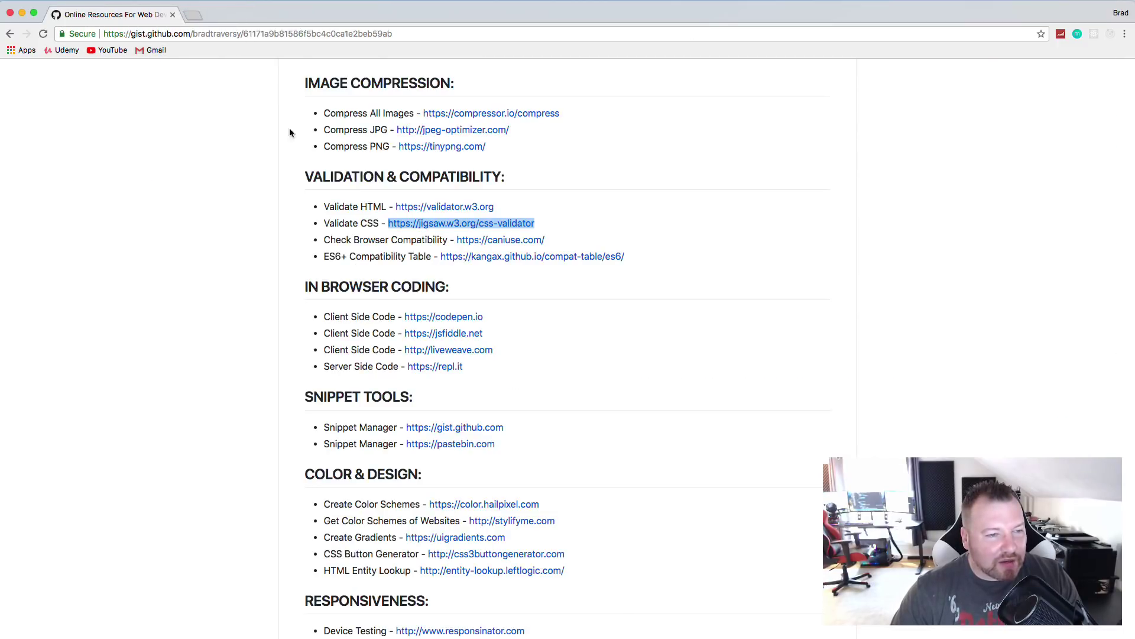
click(163, 187)
right_click(489, 239)
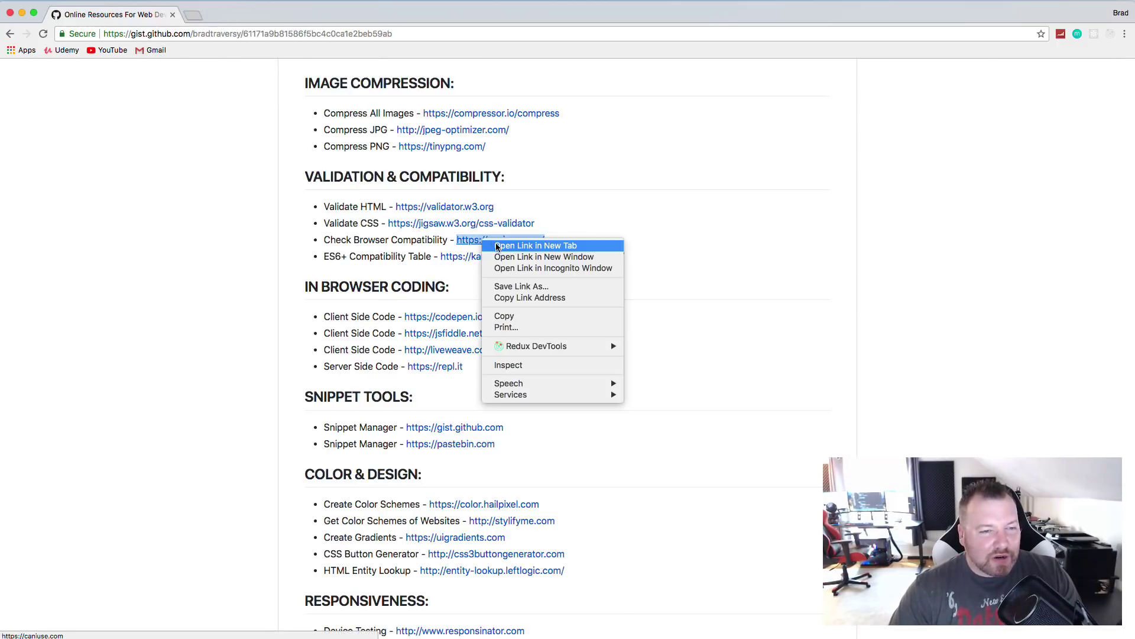
click(535, 245)
click(230, 16)
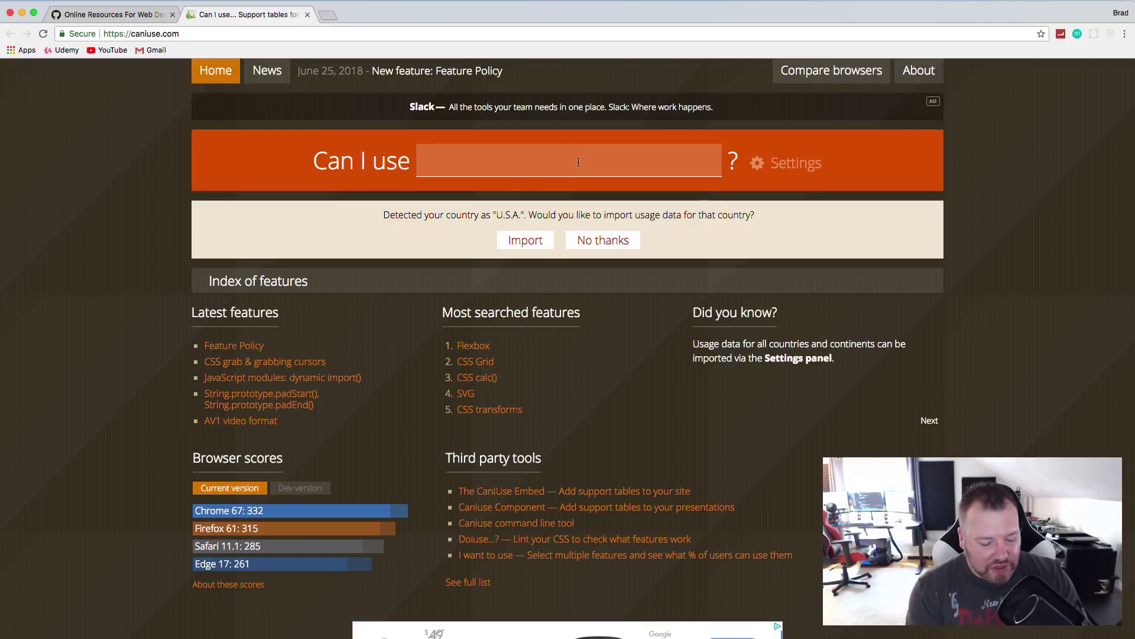
Search Can I Use for 'css grid' and review the CSS Grid Layout support table
text(c)
key(BackSpace)
text(gri)
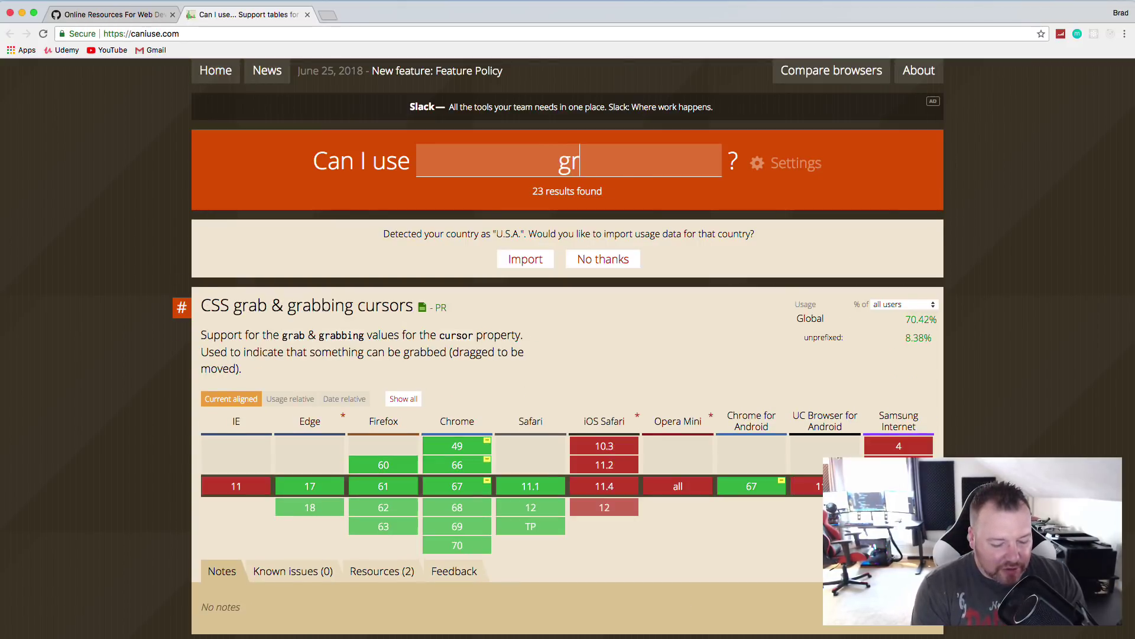
key(BackSpace)
key(BackSpace)
key(BackSpace)
text(css grid)
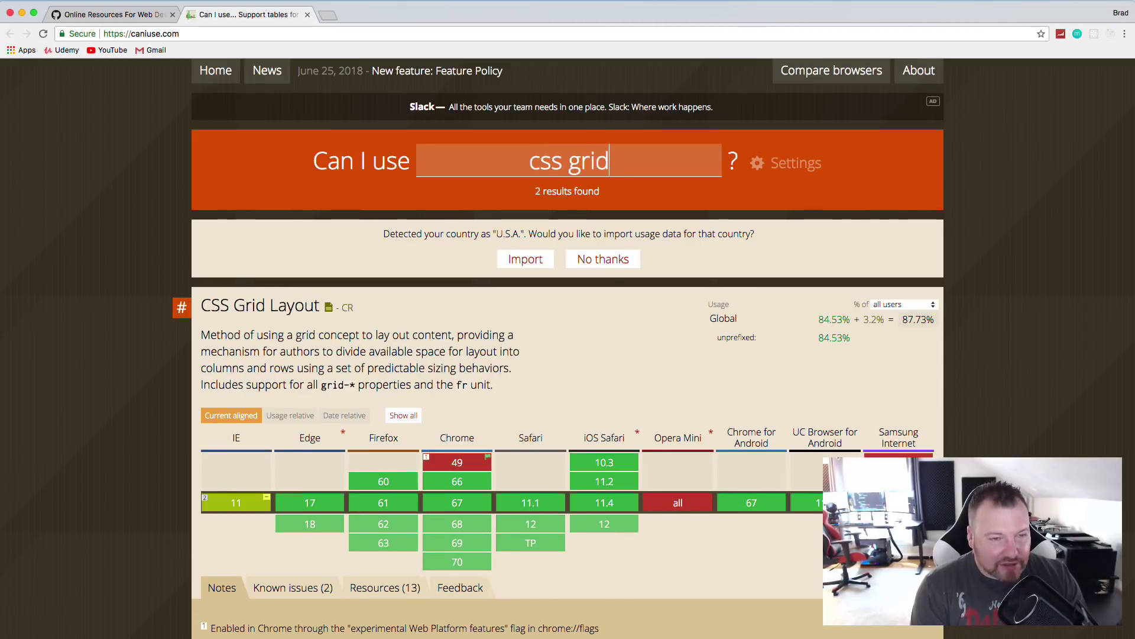
scroll(326, 193, down, 3)
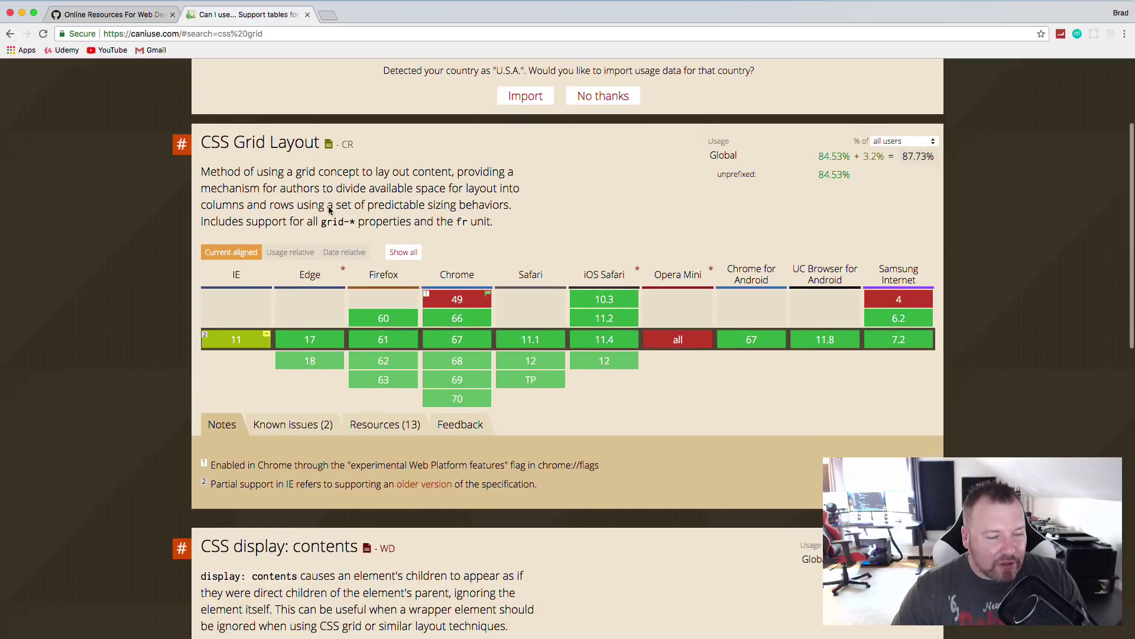
mouse_move(385, 334)
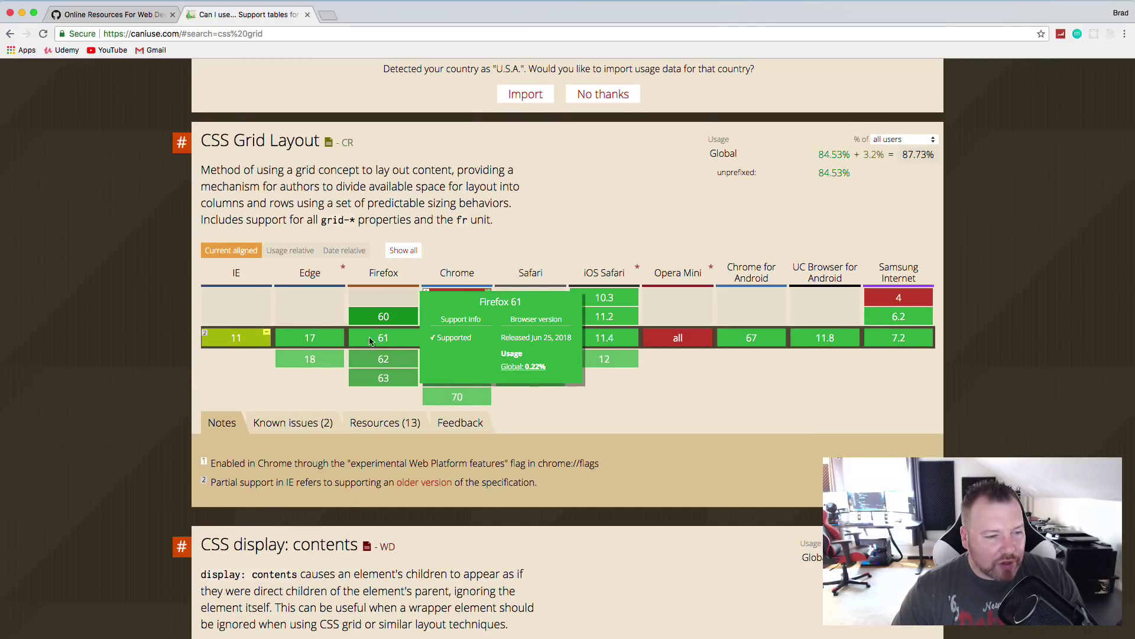
mouse_move(239, 338)
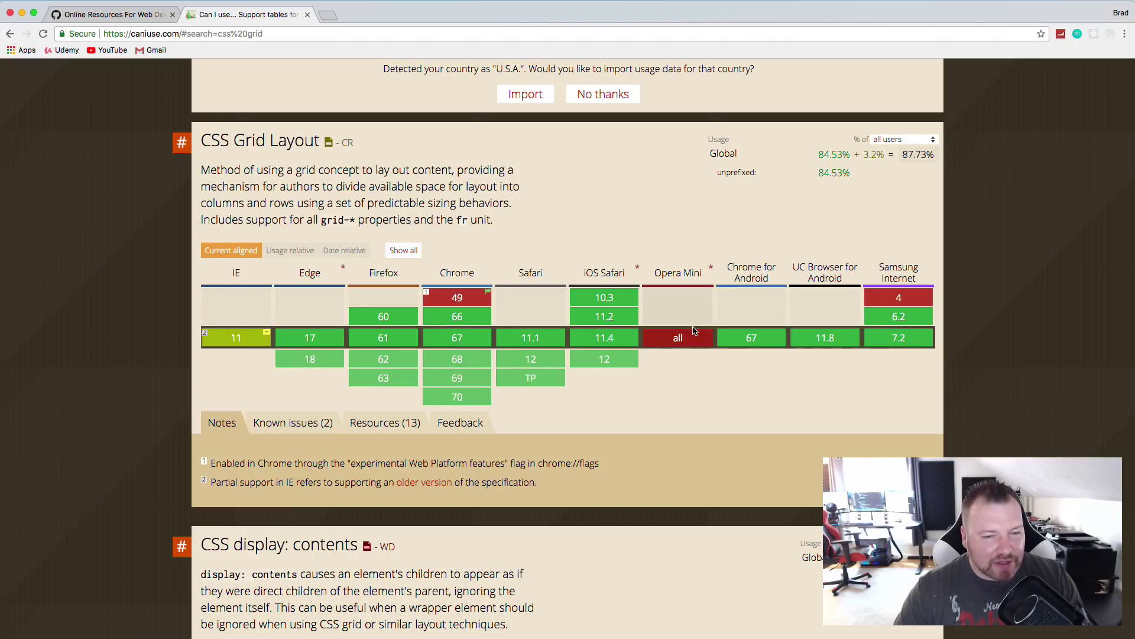
mouse_move(693, 333)
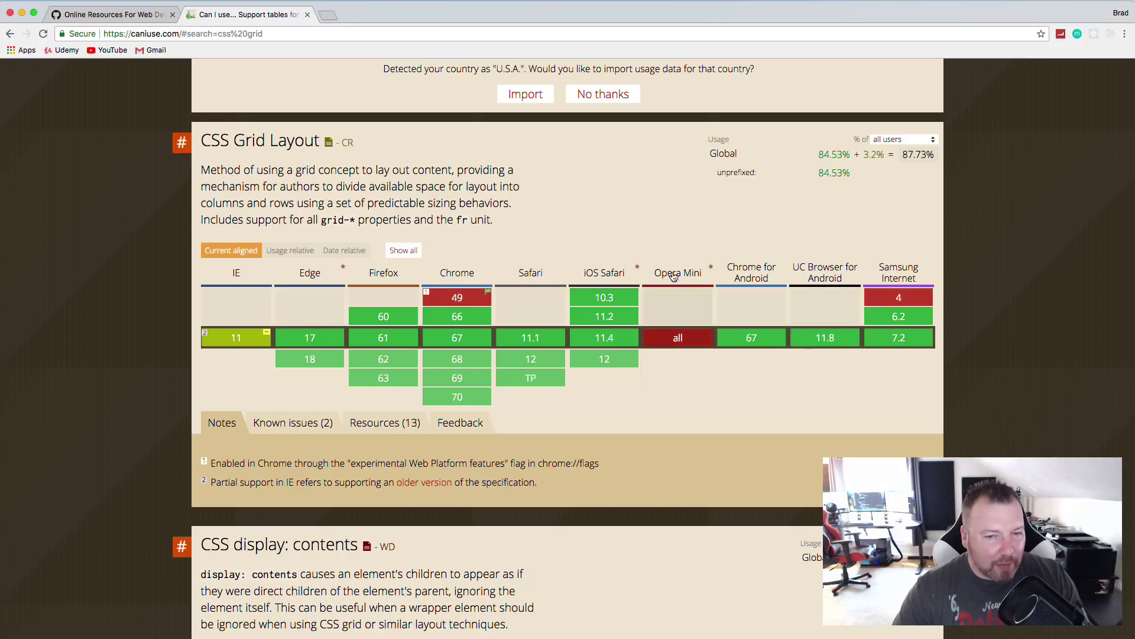
scroll(680, 297, down, 5)
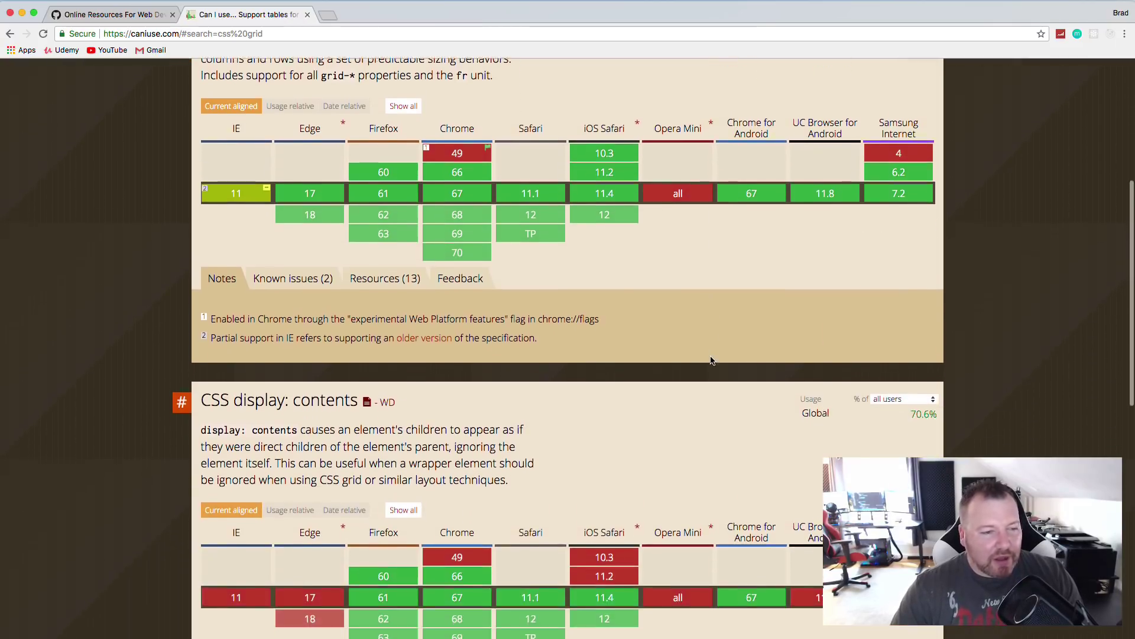
scroll(296, 278, down, 1)
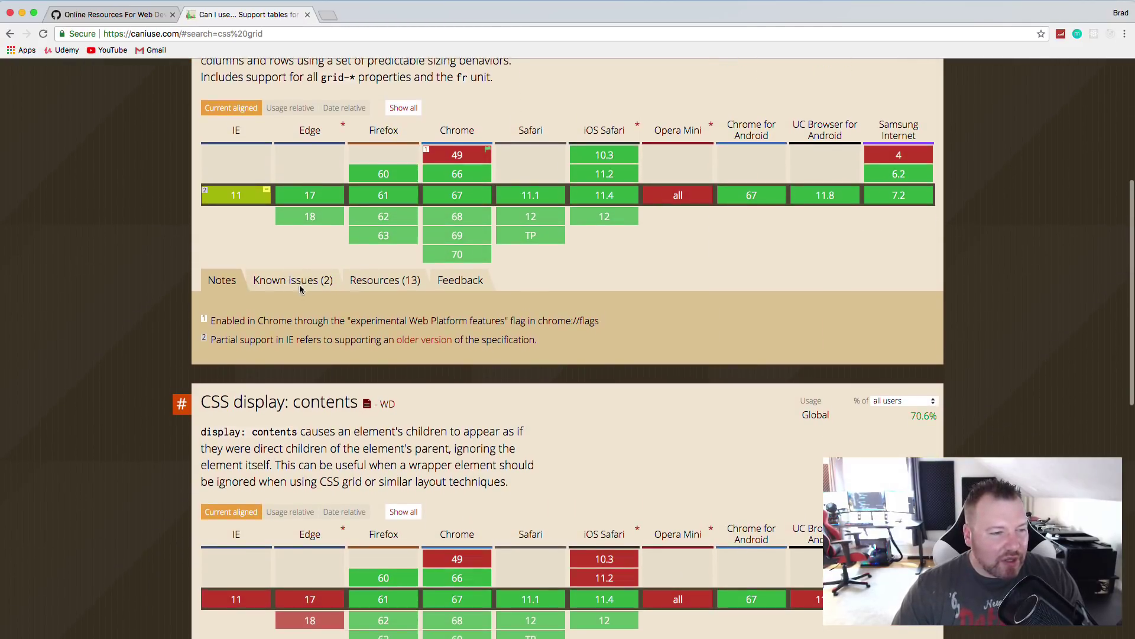
View the Resources and Feedback sections, then return to the CSS Grid Layout notes
click(376, 277)
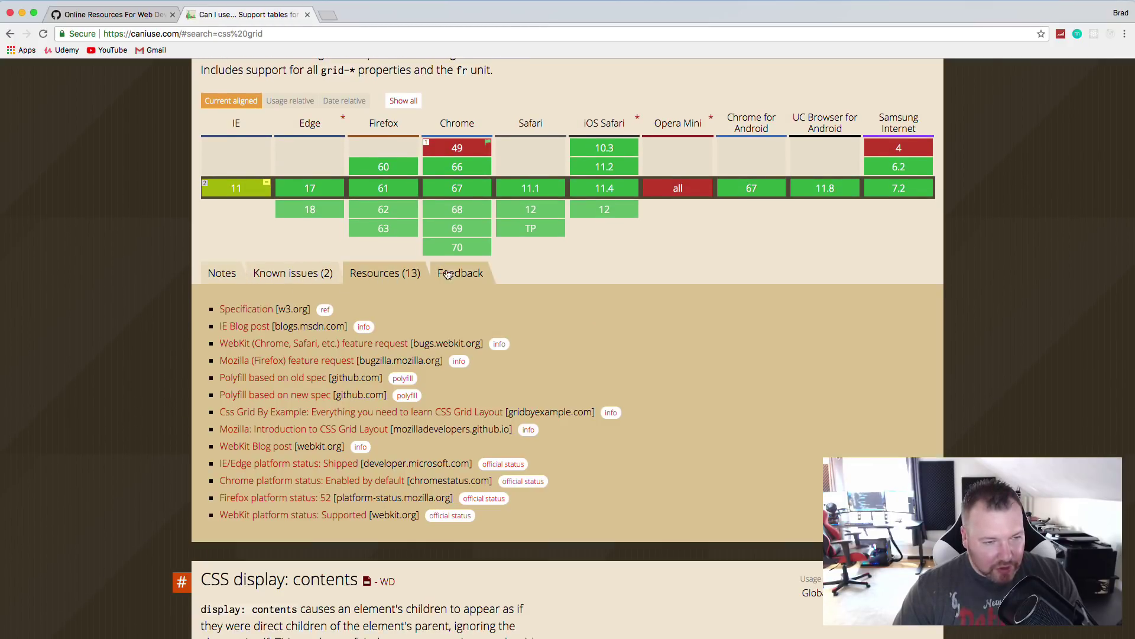
click(456, 275)
click(221, 273)
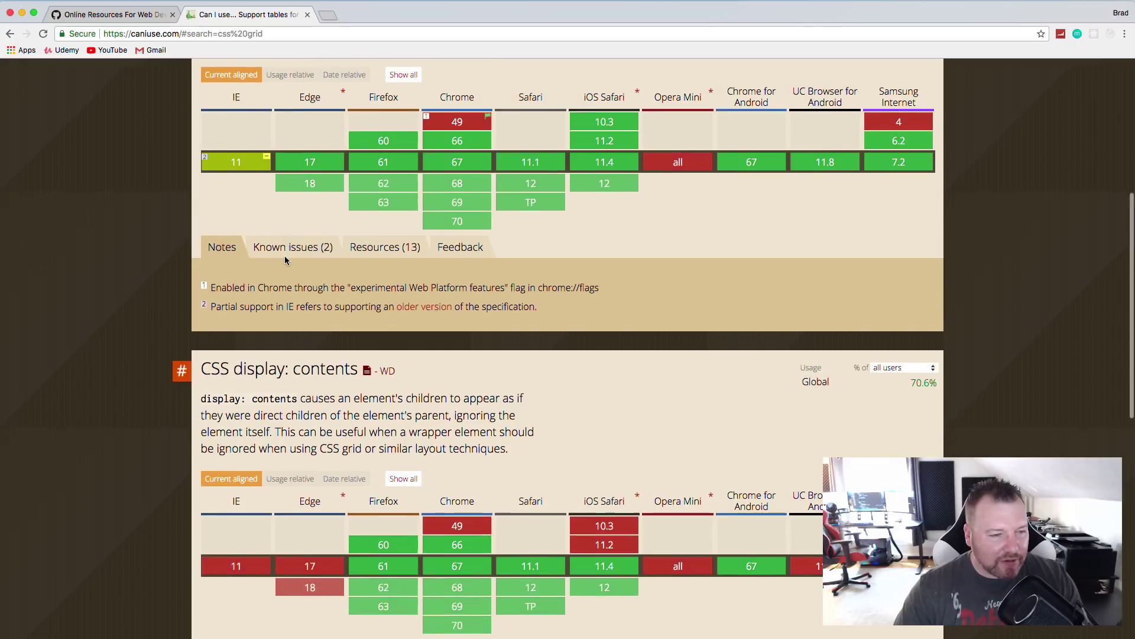
scroll(298, 263, up, 5)
Replace the search with 'service workers' and review its support tables
drag(604, 166, 521, 160)
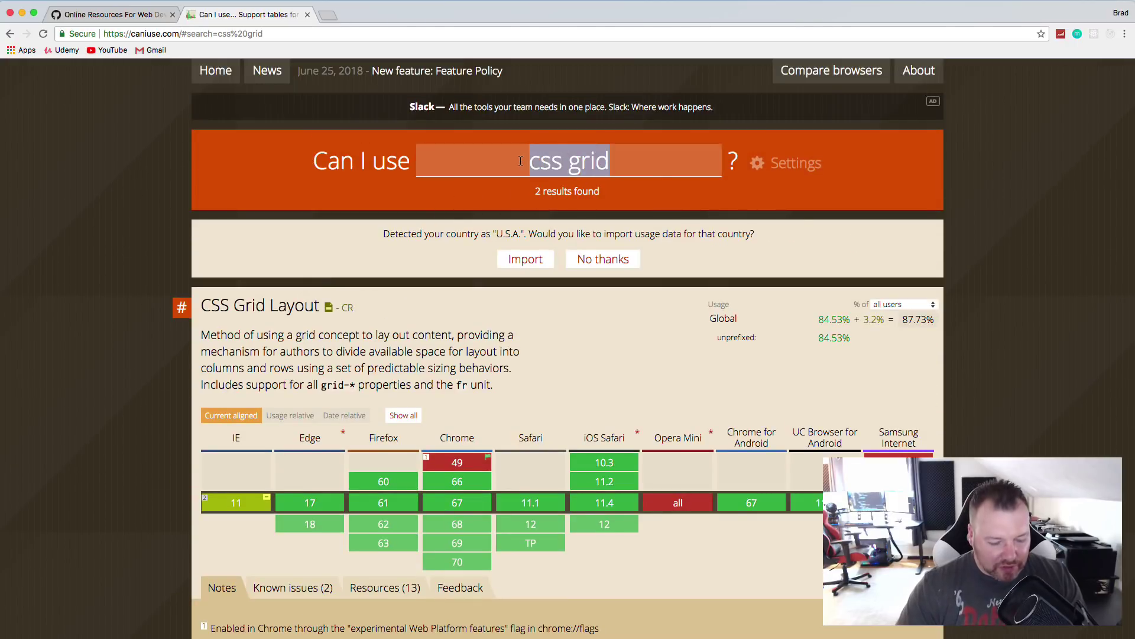
text(service w)
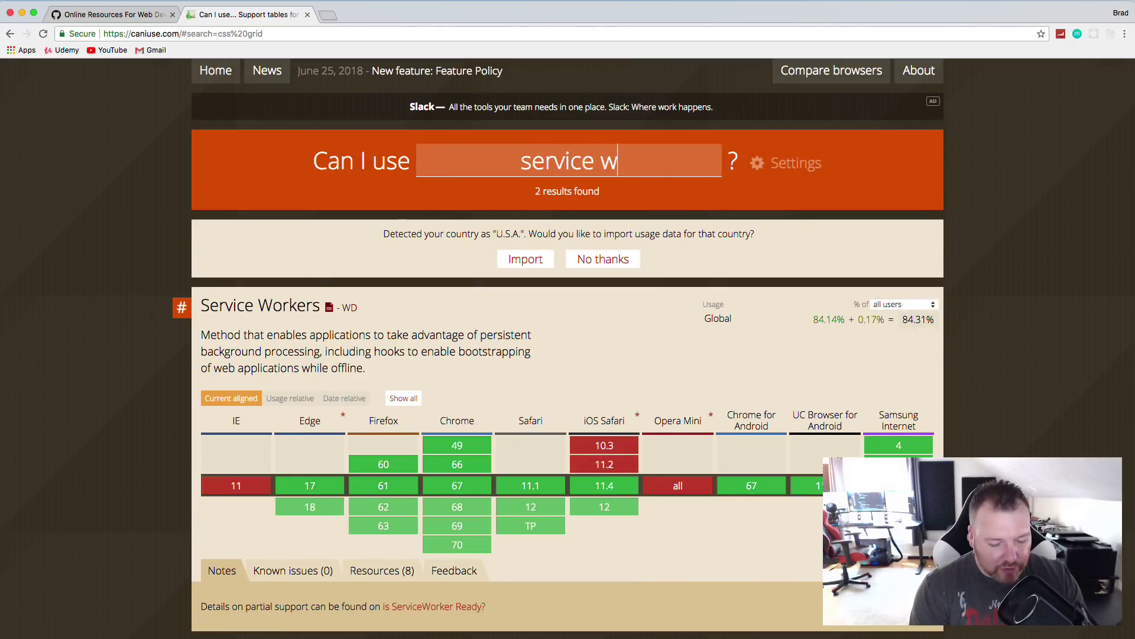
text(orkers)
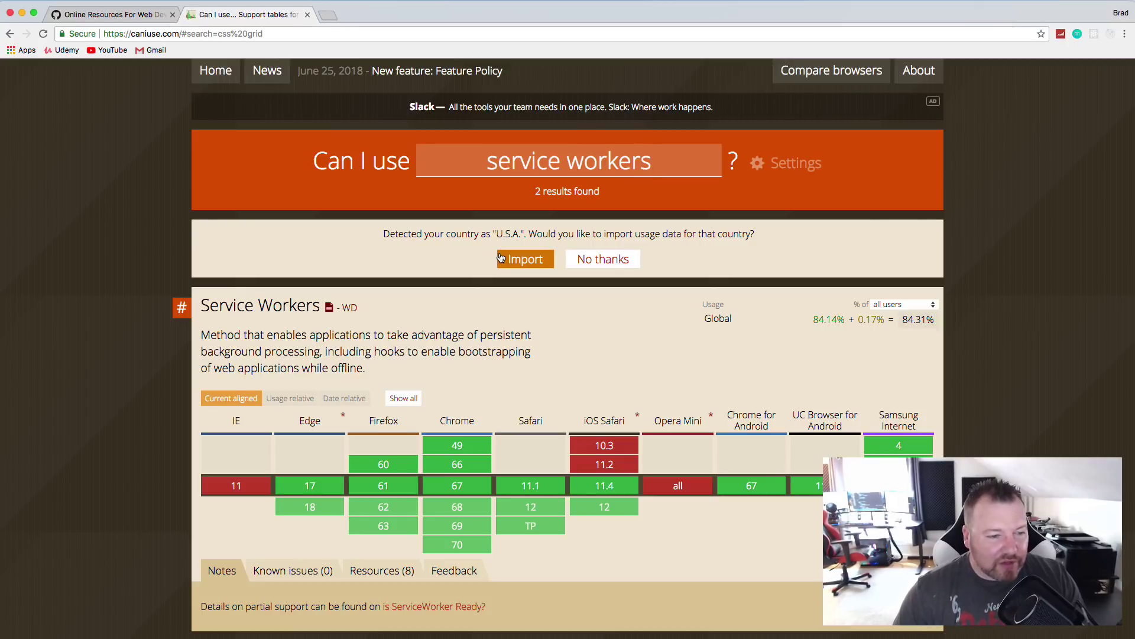
scroll(479, 260, down, 1)
mouse_move(231, 427)
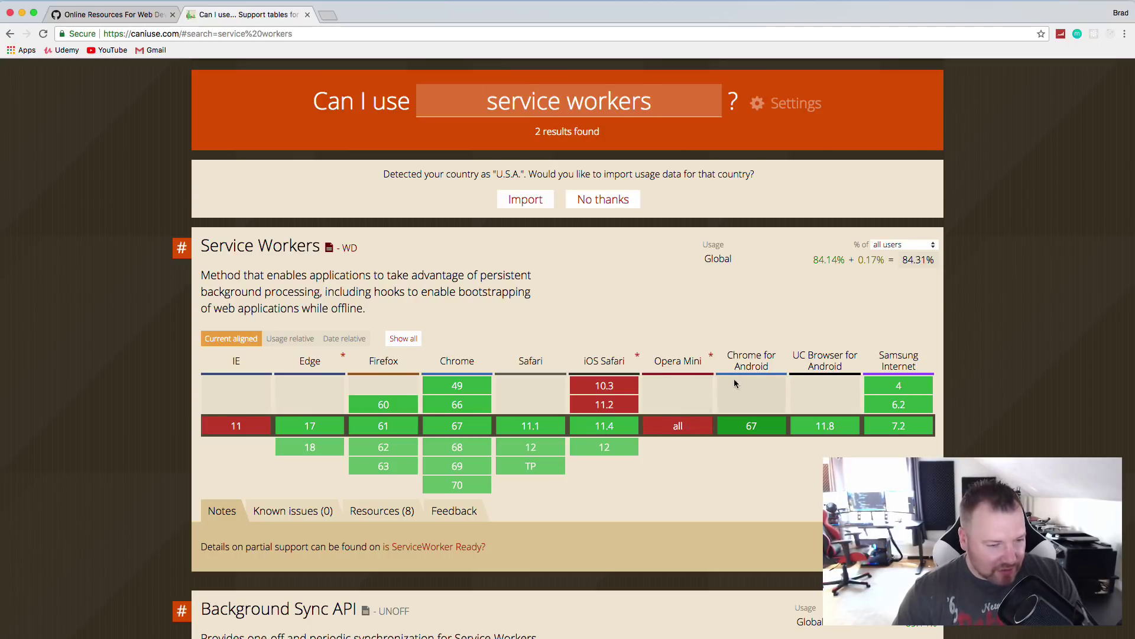
mouse_move(543, 448)
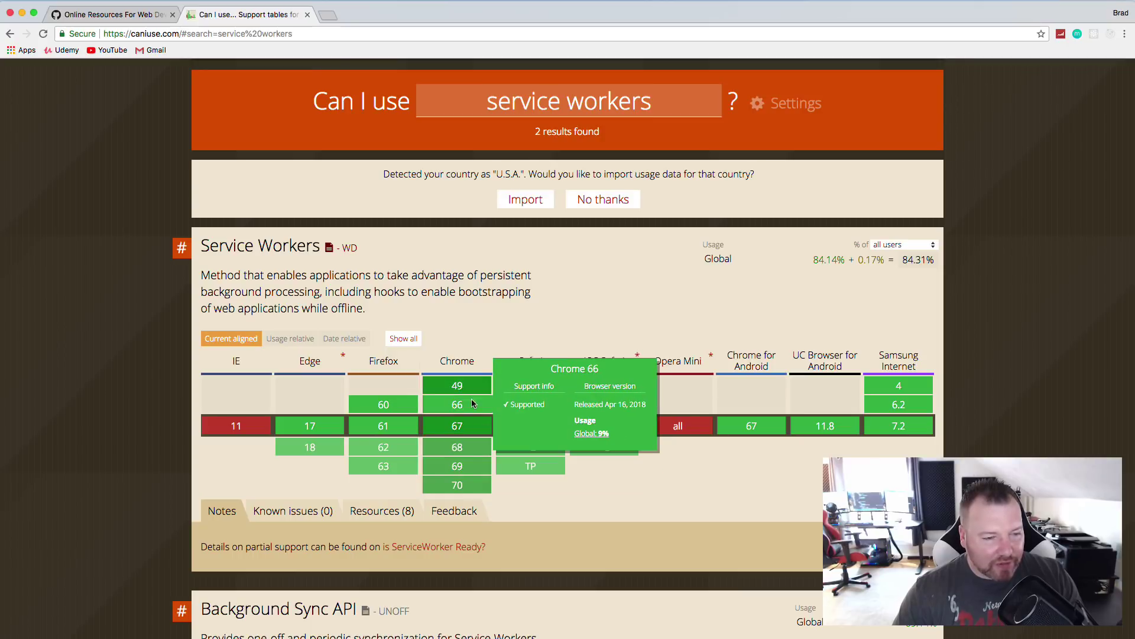
mouse_move(477, 383)
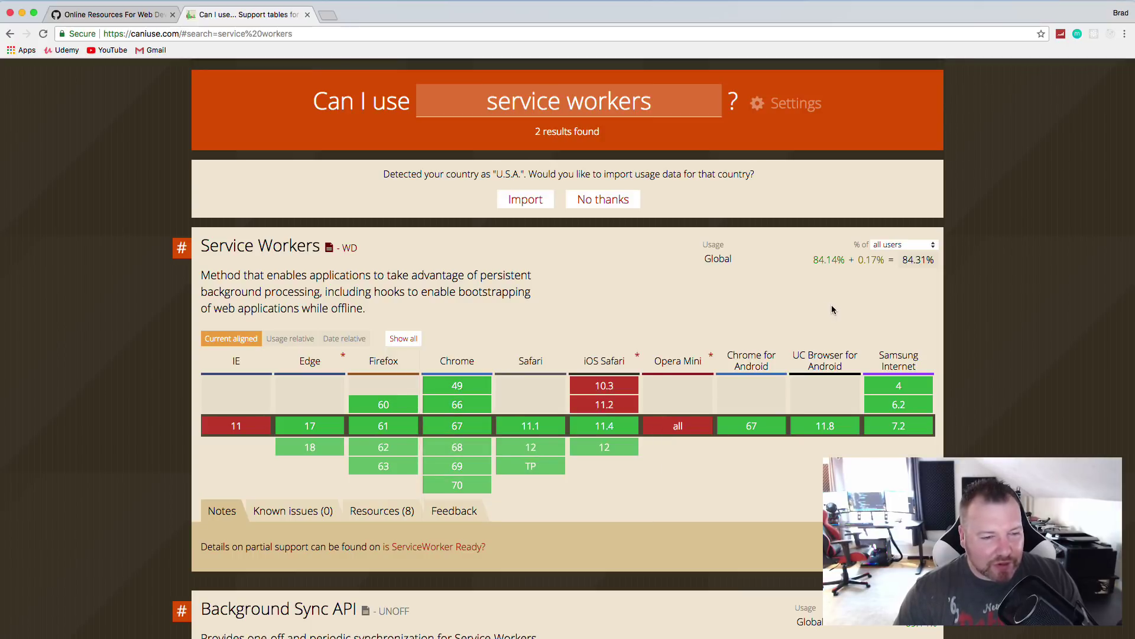
scroll(885, 353, down, 5)
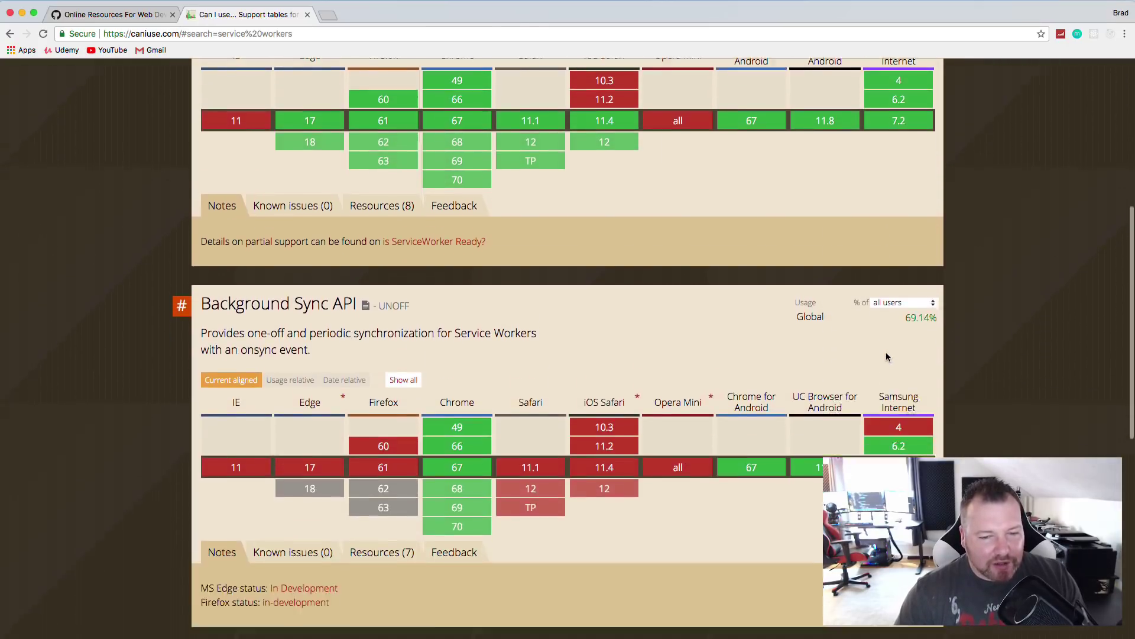
scroll(885, 356, down, 5)
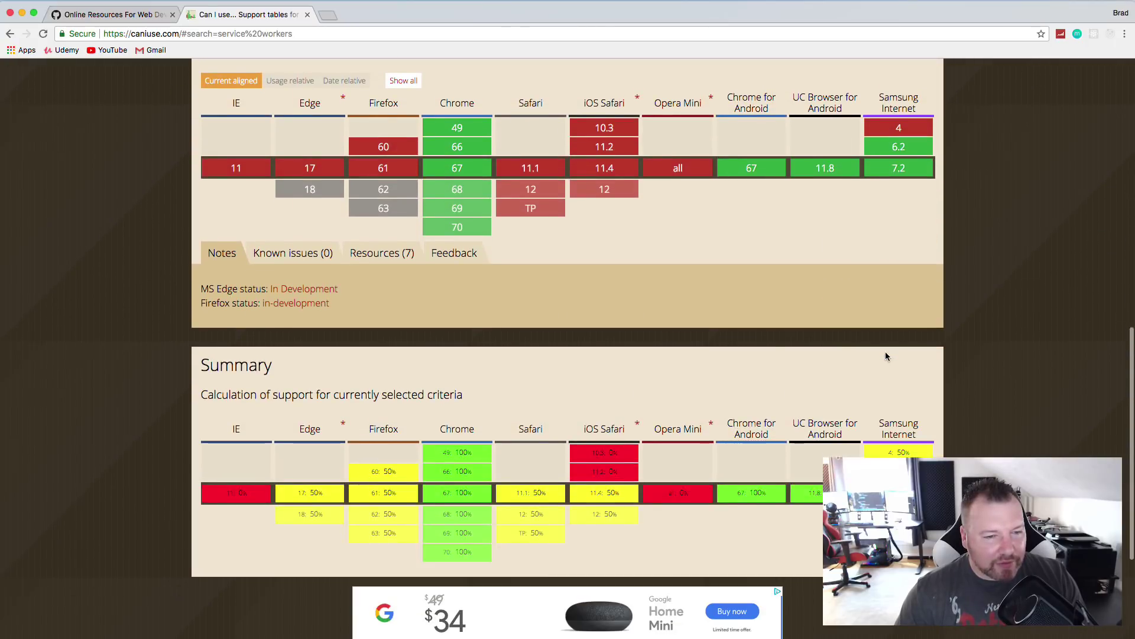
scroll(885, 356, up, 3)
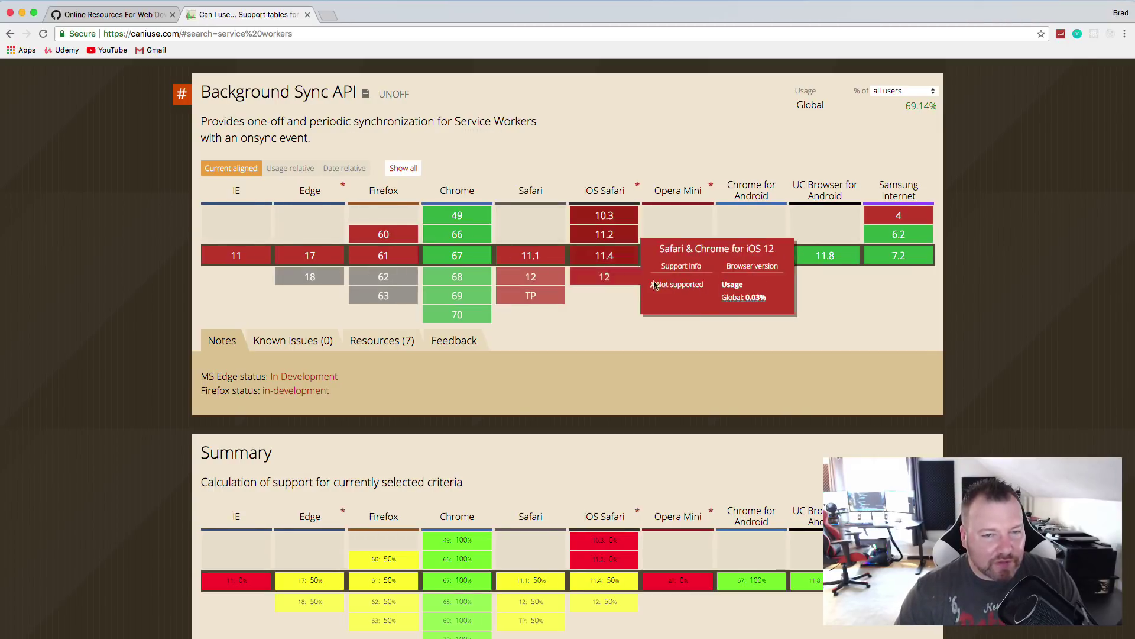
scroll(732, 322, down, 5)
scroll(574, 402, up, 1)
scroll(556, 396, down, 1)
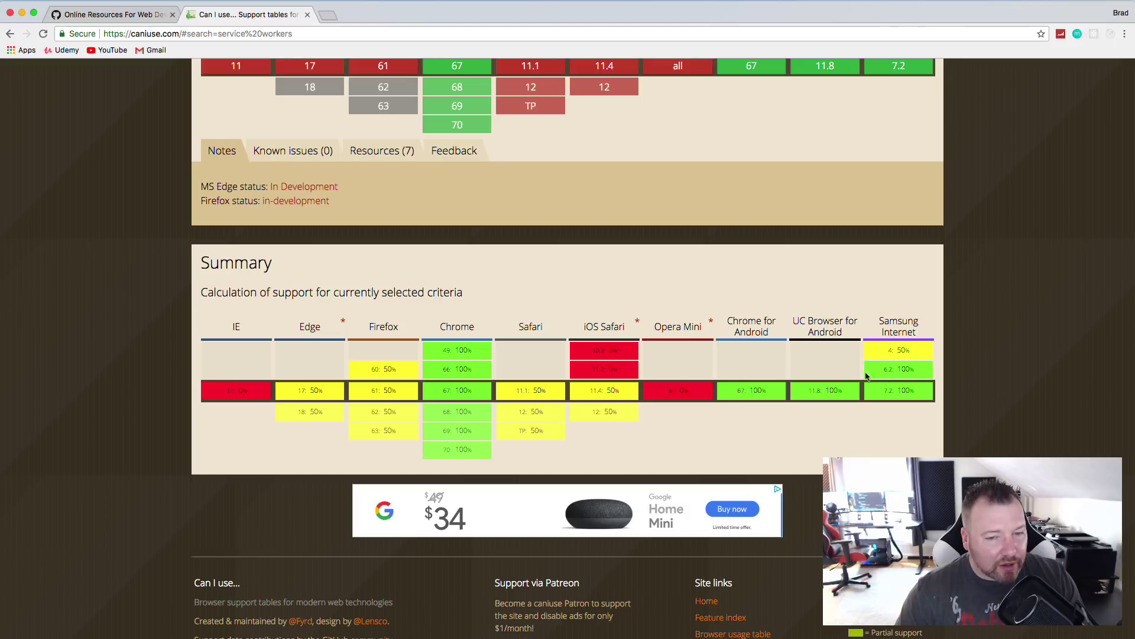
scroll(547, 390, up, 15)
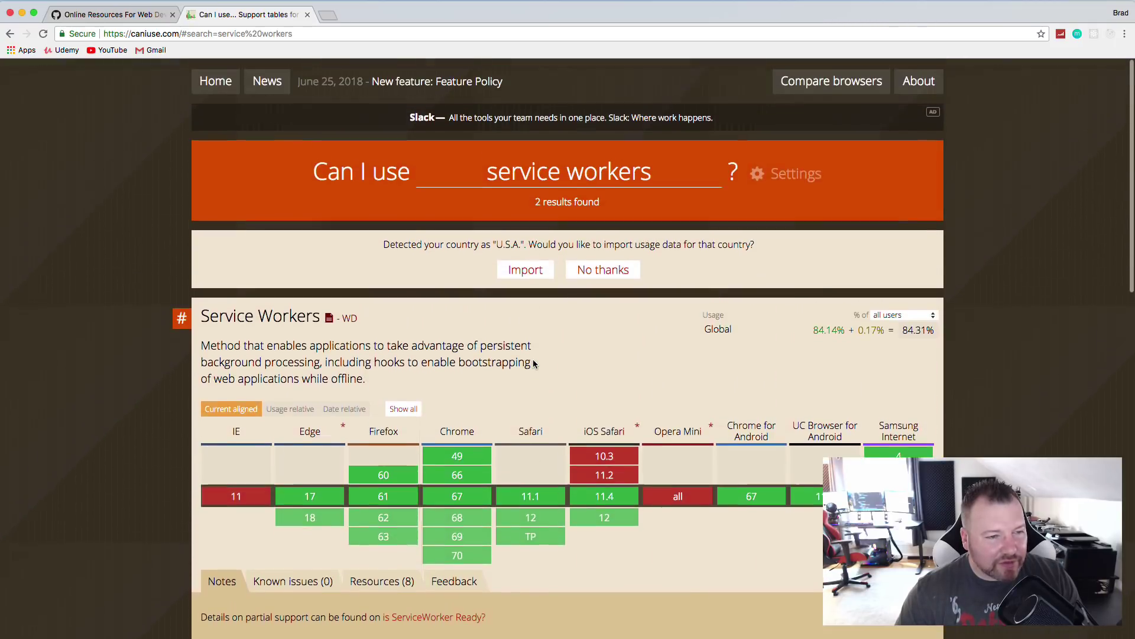
Search for 'fetch' to see Fetch and AbortController support, then return to the gist
drag(657, 161, 408, 155)
text(fetch)
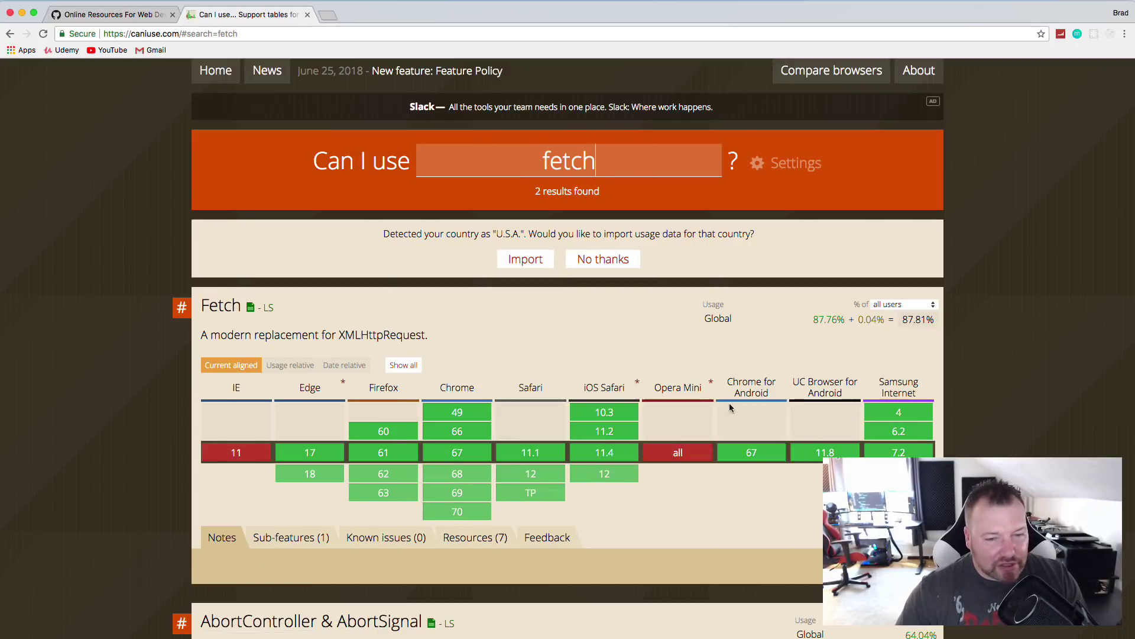
scroll(635, 319, down, 6)
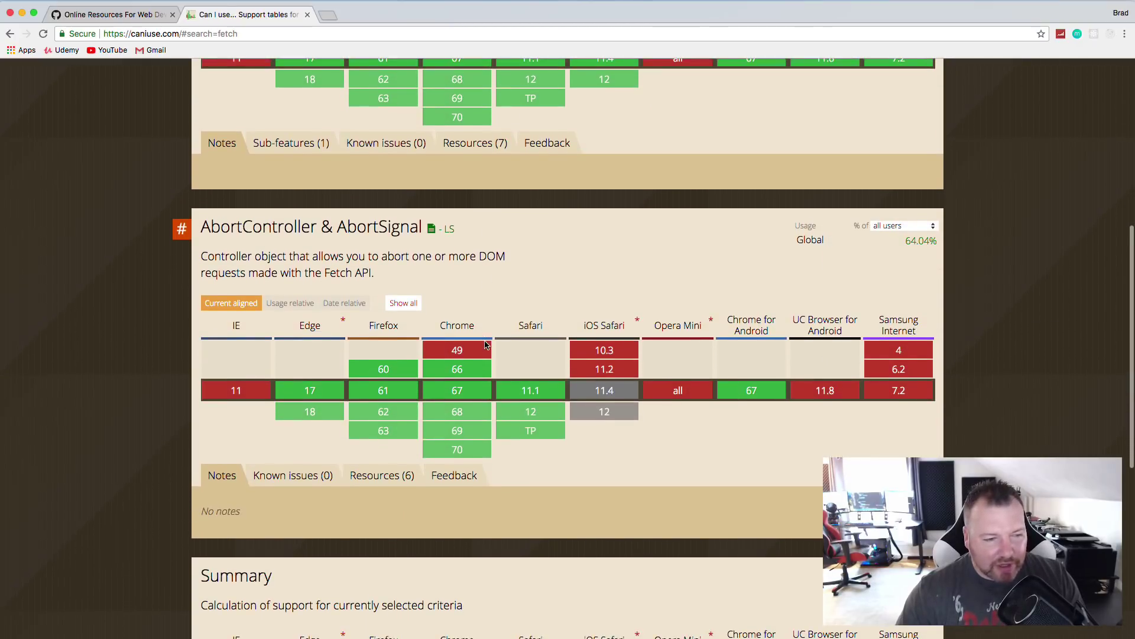
scroll(494, 349, down, 2)
scroll(693, 383, down, 2)
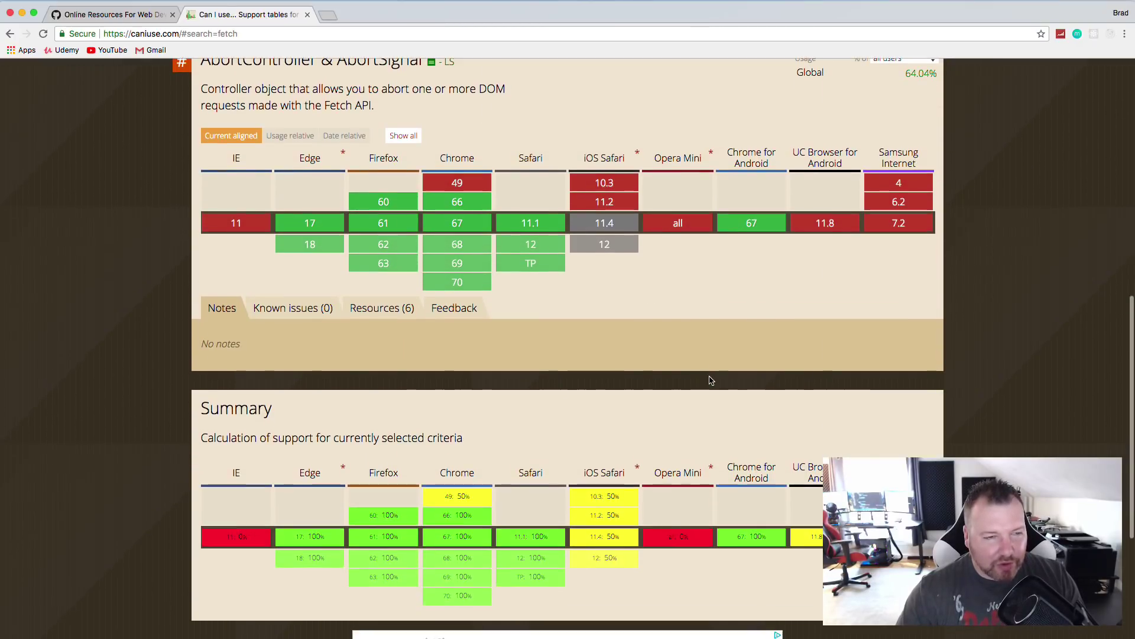
scroll(693, 383, up, 10)
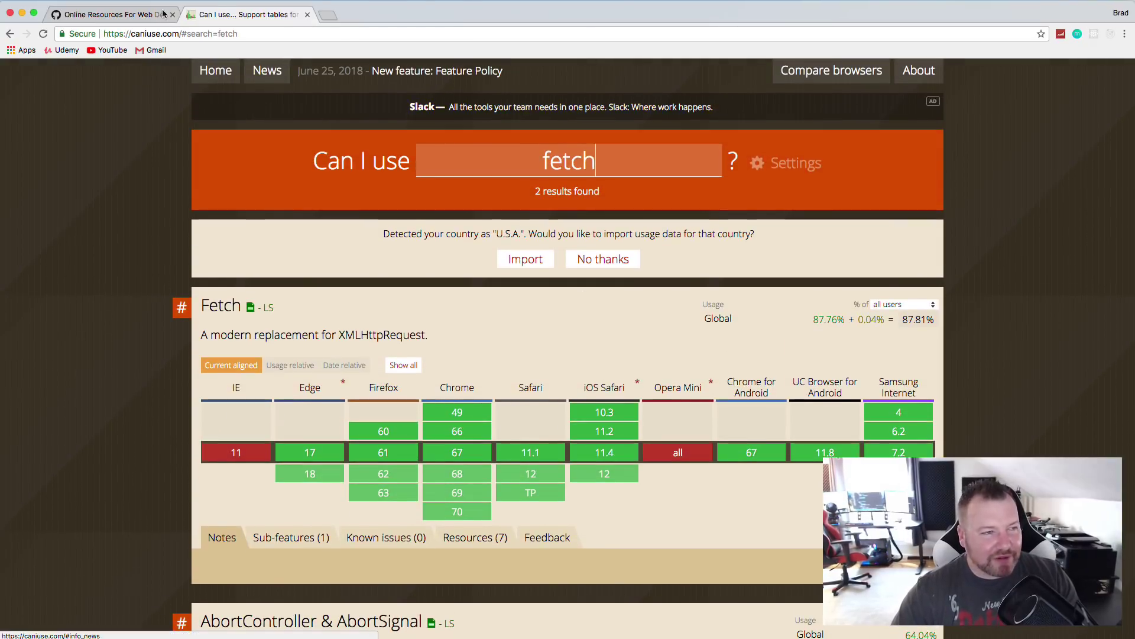
click(145, 20)
click(289, 16)
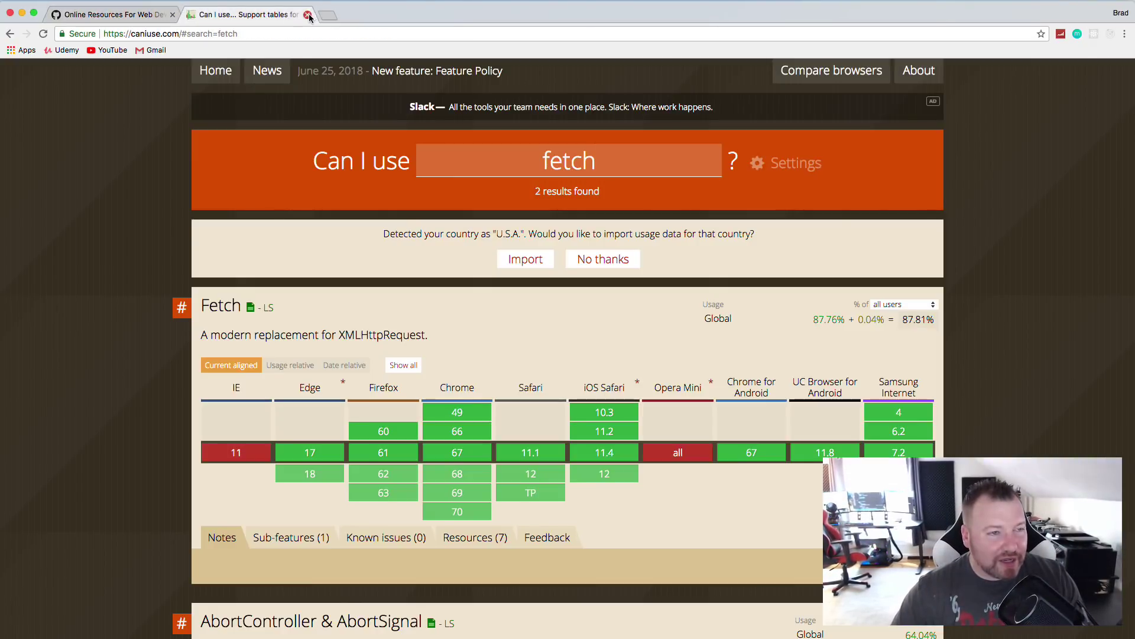
Close Can I Use and open the ES6 compat-table link in a new tab
click(307, 14)
right_click(553, 261)
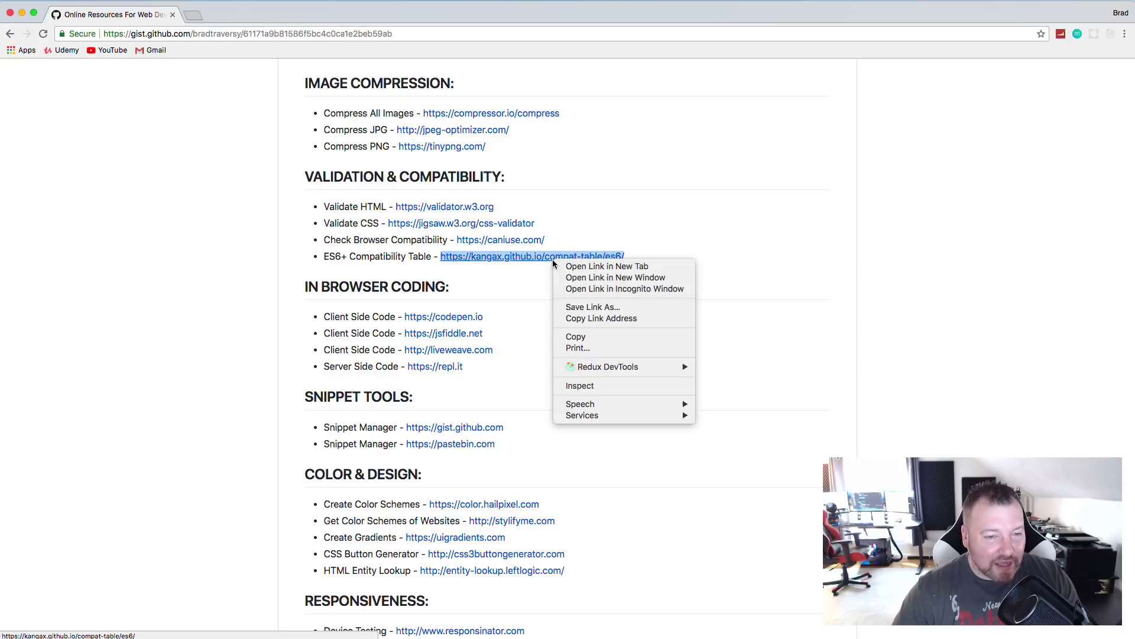
click(591, 266)
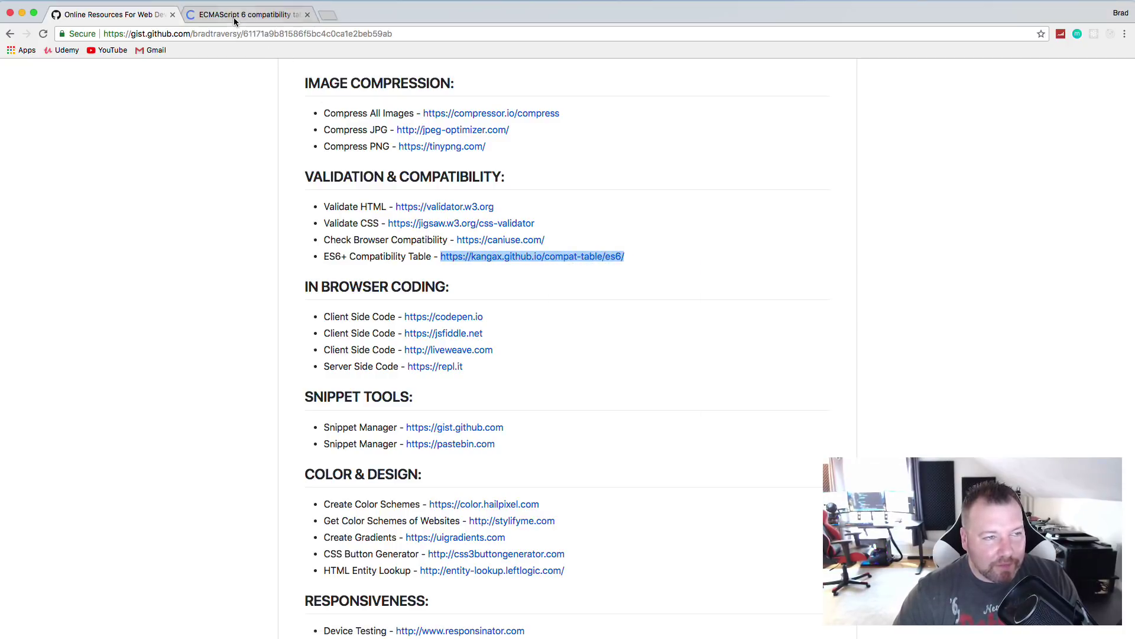
click(278, 15)
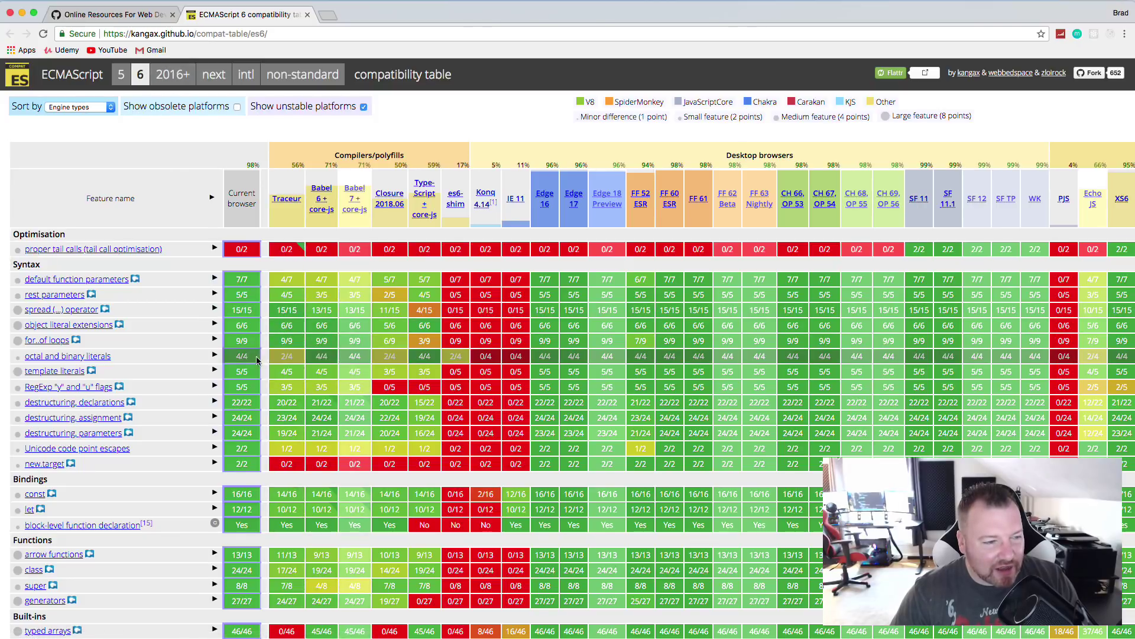
Scroll across the ECMAScript 6 feature grid to compare browser support
scroll(177, 331, down, 1)
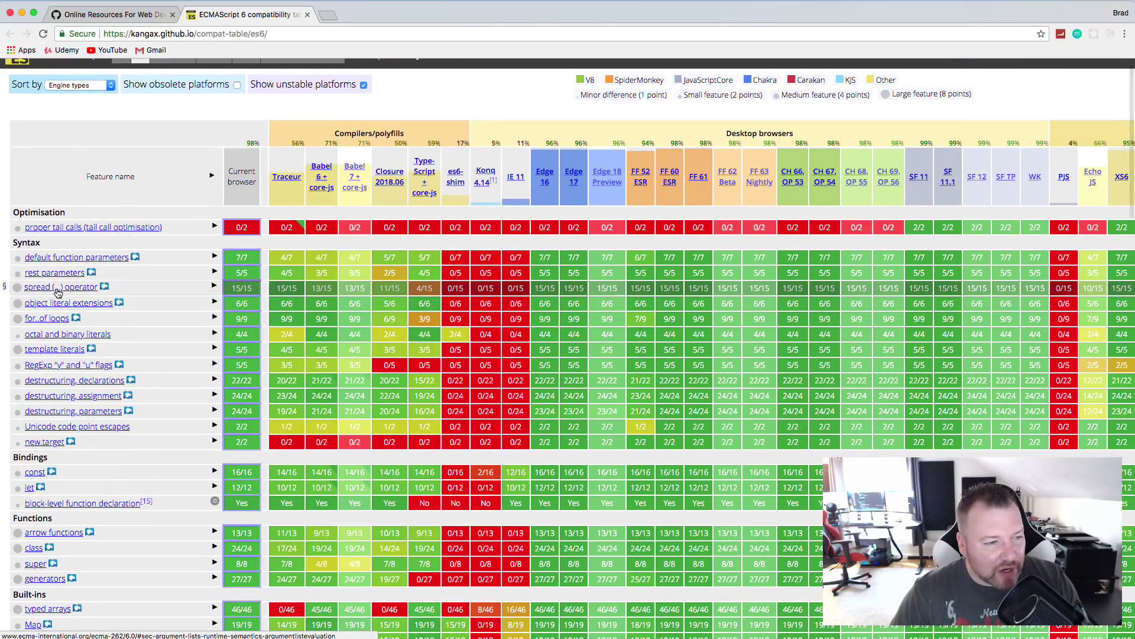
scroll(57, 292, up, 1)
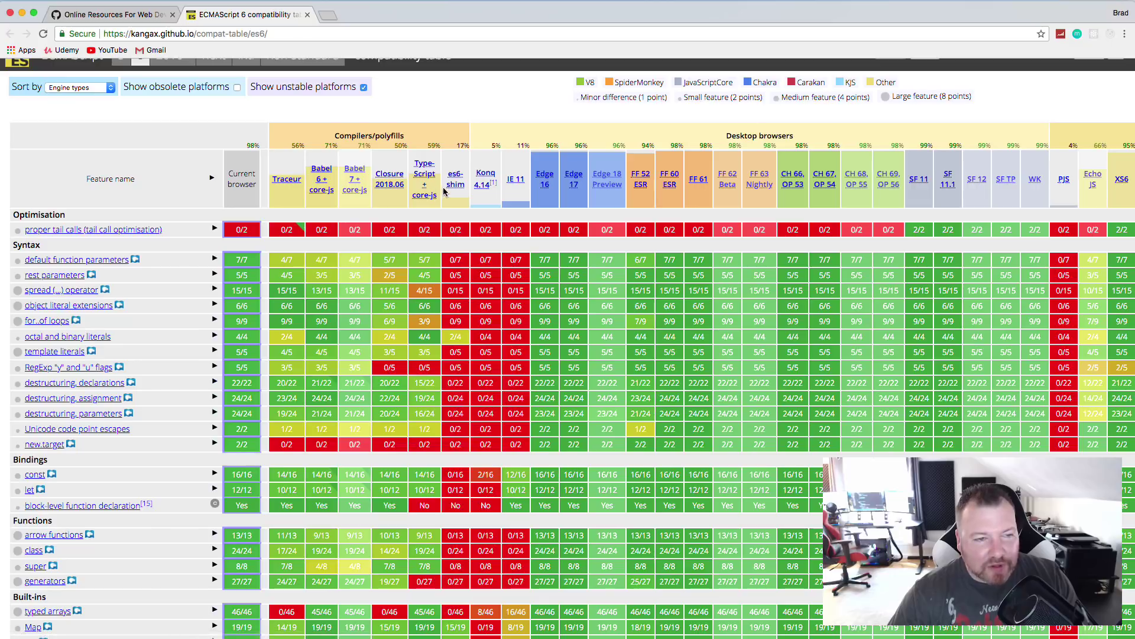
scroll(461, 188, right, 3)
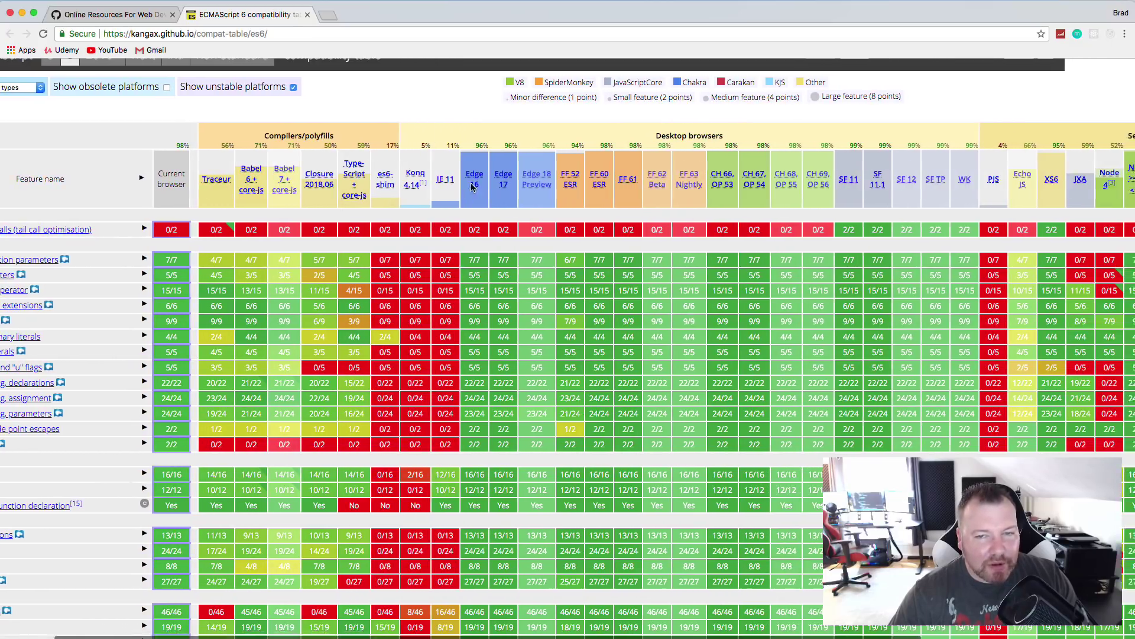
scroll(473, 187, right, 10)
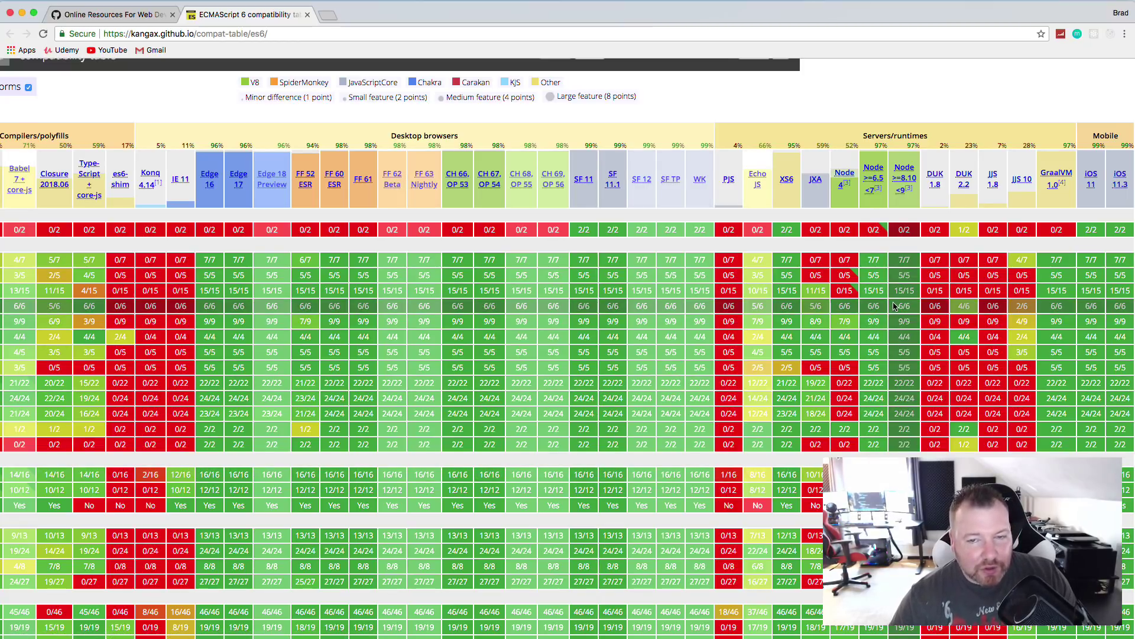
scroll(853, 296, left, 12)
scroll(853, 305, up, 2)
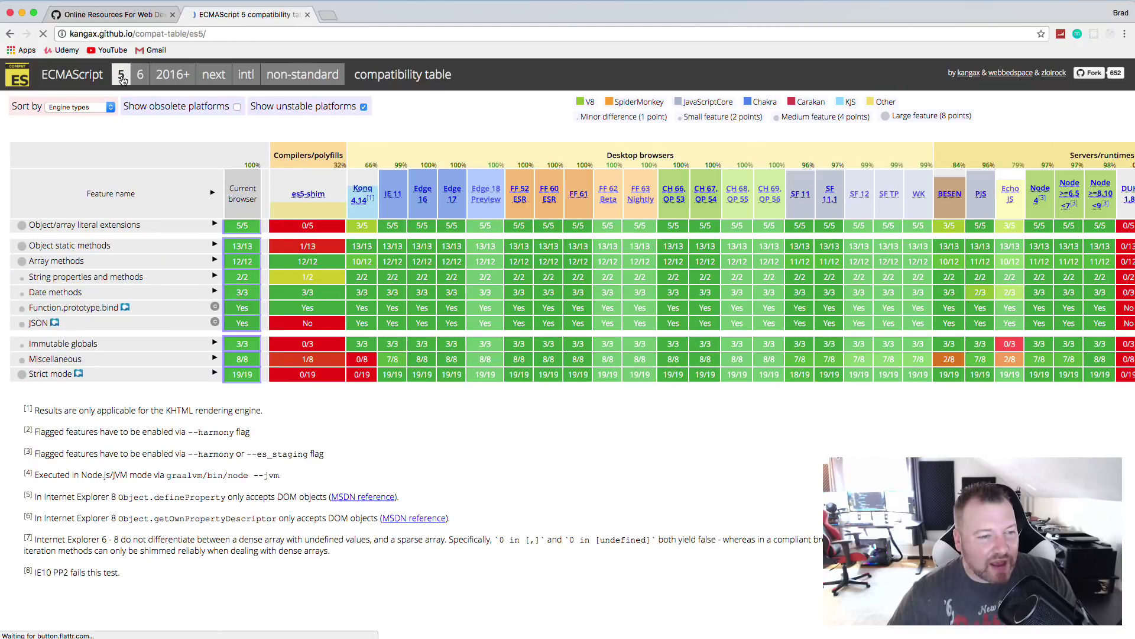
Switch to the ES2016+ compatibility table and scroll through it
scroll(718, 250, right, 6)
scroll(718, 250, left, 4)
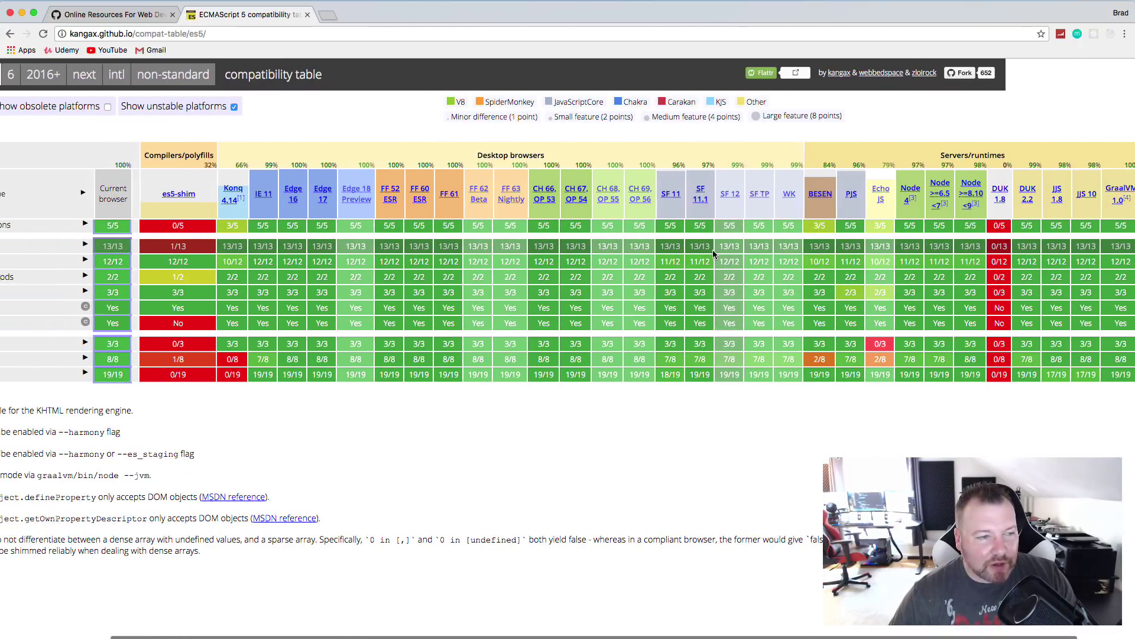
scroll(718, 250, right, 4)
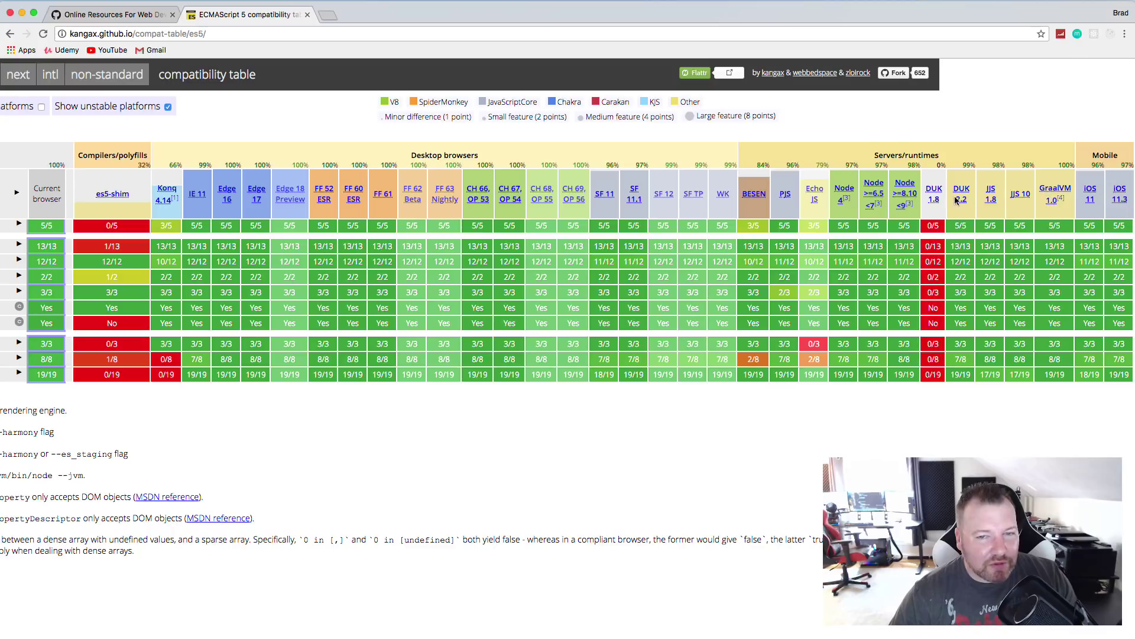
scroll(607, 200, left, 5)
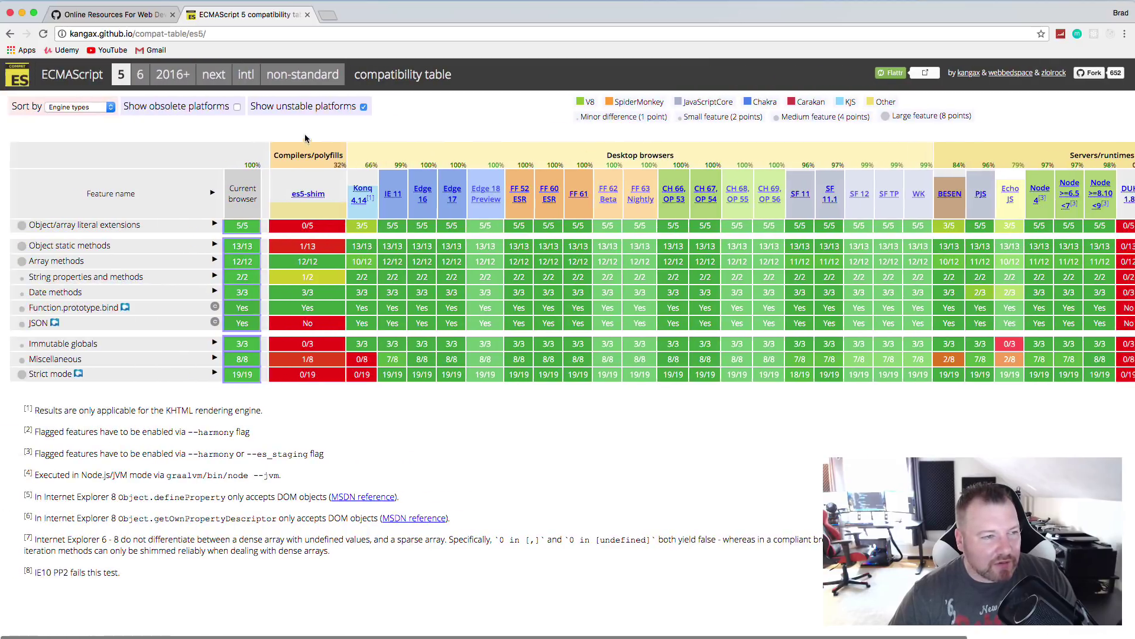
click(177, 78)
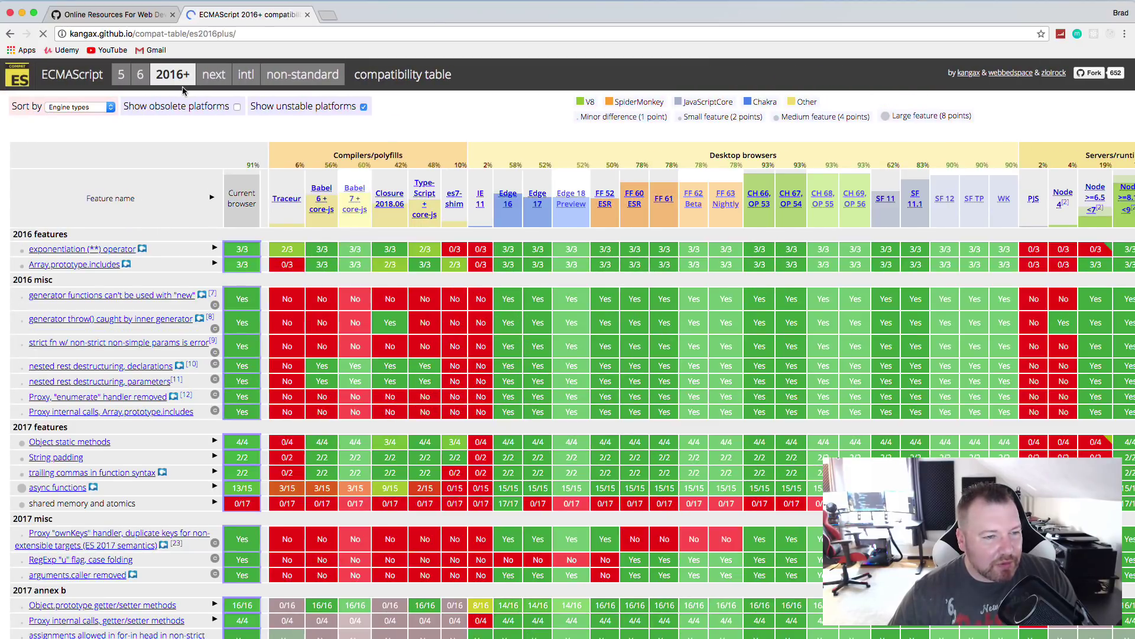
scroll(171, 237, down, 3)
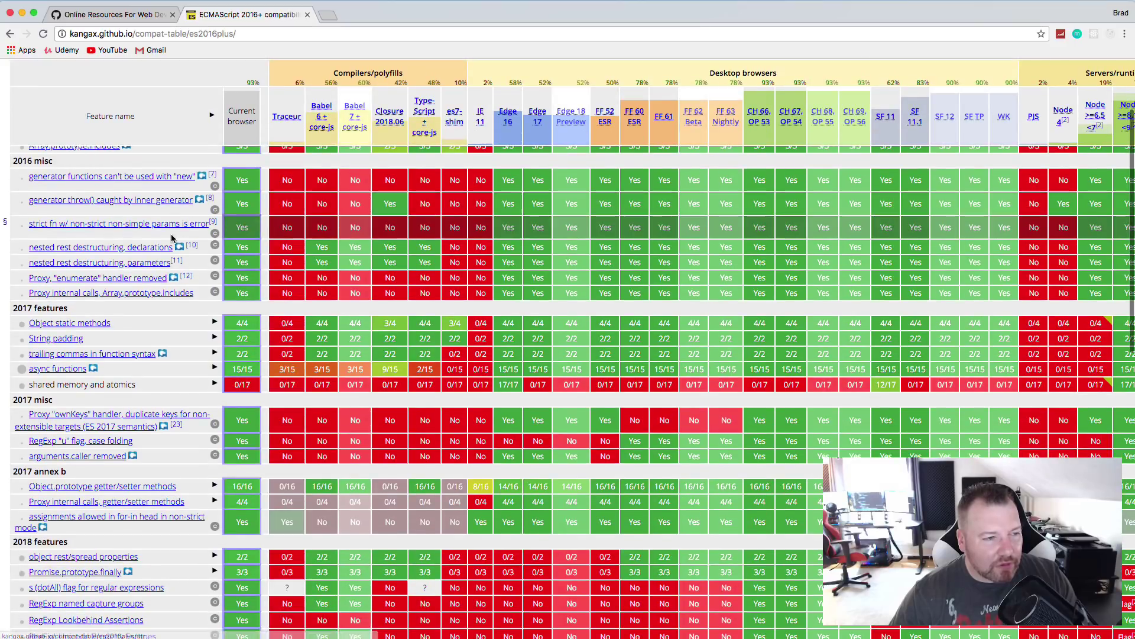
scroll(171, 237, down, 3)
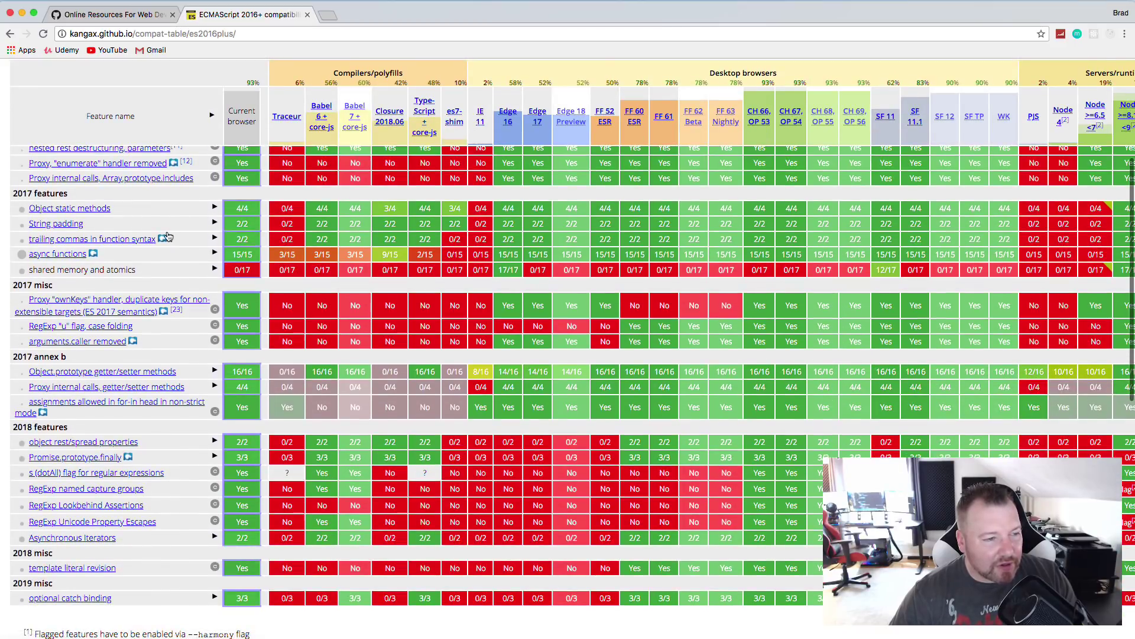
scroll(167, 237, up, 6)
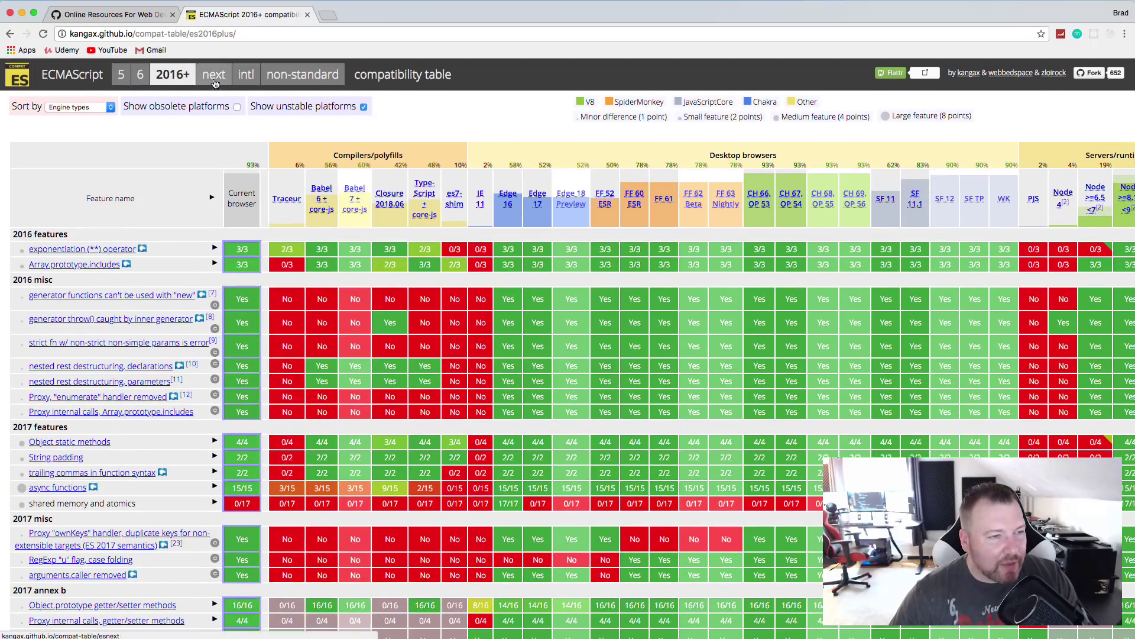
Show the ESnext table of Candidate, Draft and Proposal stage features
click(215, 84)
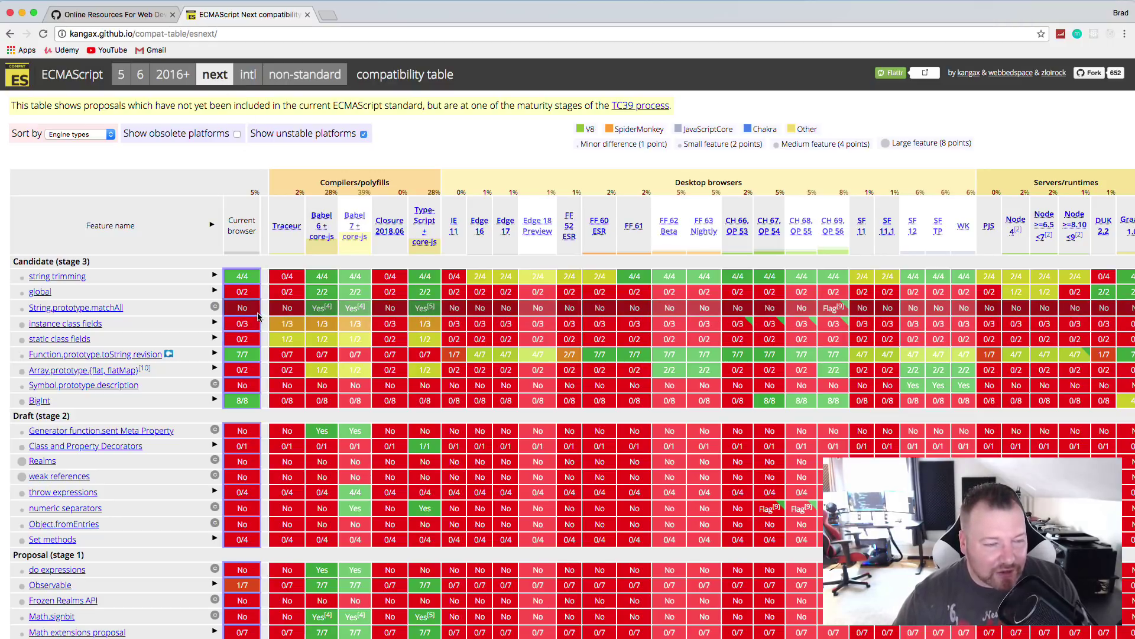
scroll(203, 308, down, 12)
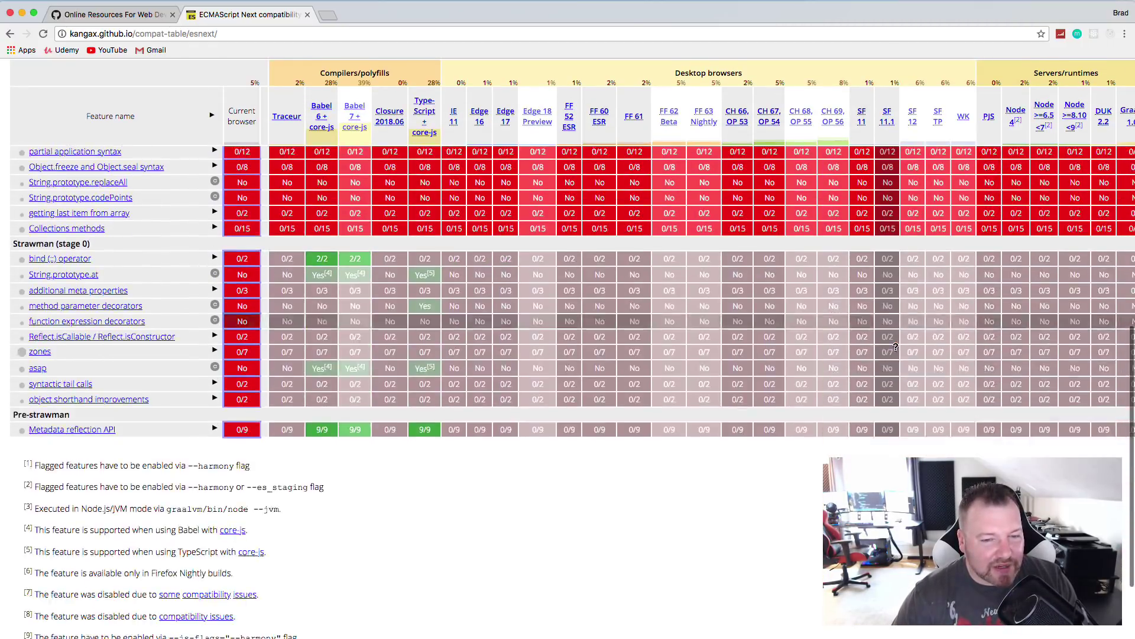
scroll(898, 354, up, 6)
scroll(898, 355, up, 8)
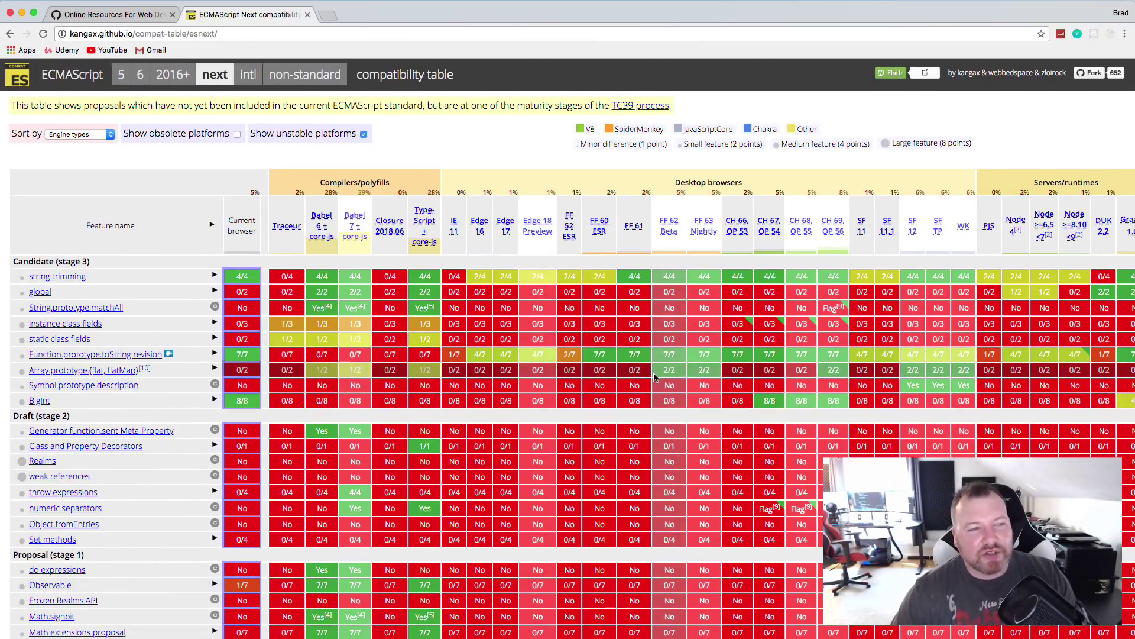
Close the ECMAScript table and open codepen.io from the gist in a new tab
click(143, 17)
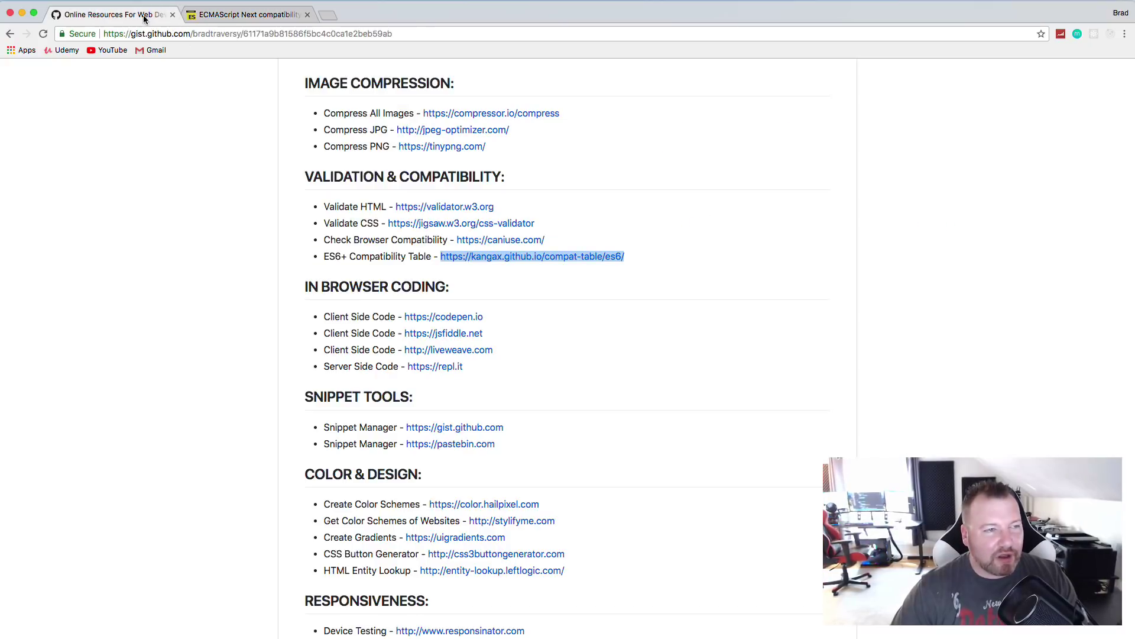
click(307, 14)
scroll(179, 232, down, 3)
right_click(464, 249)
click(513, 251)
click(215, 15)
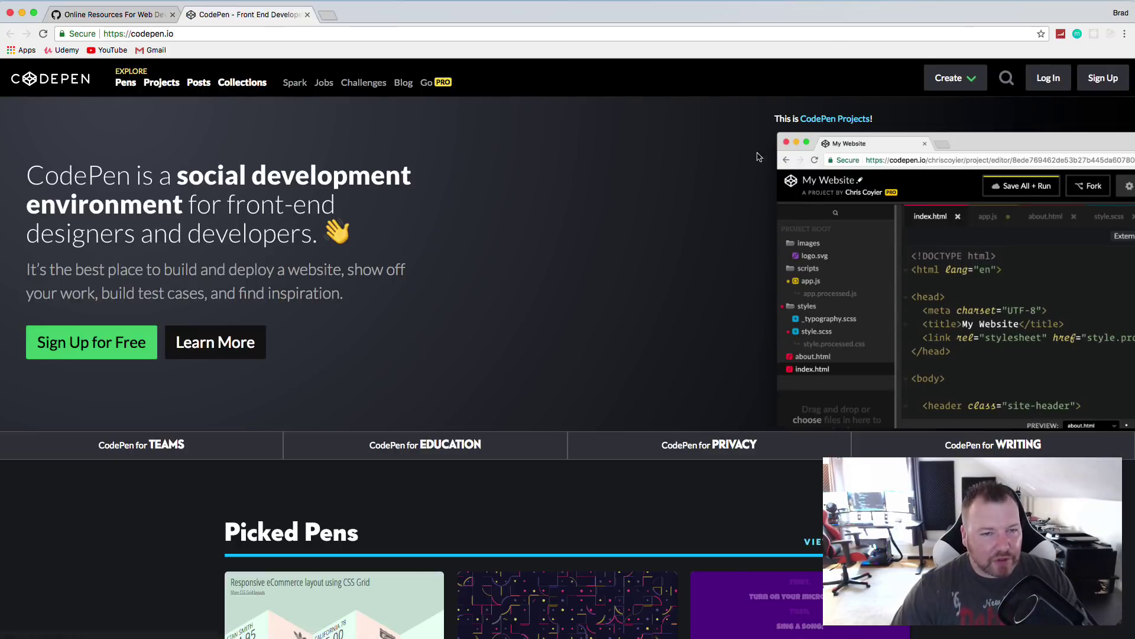
Search CodePen pens for 'landing page' and glance over the results
click(1007, 78)
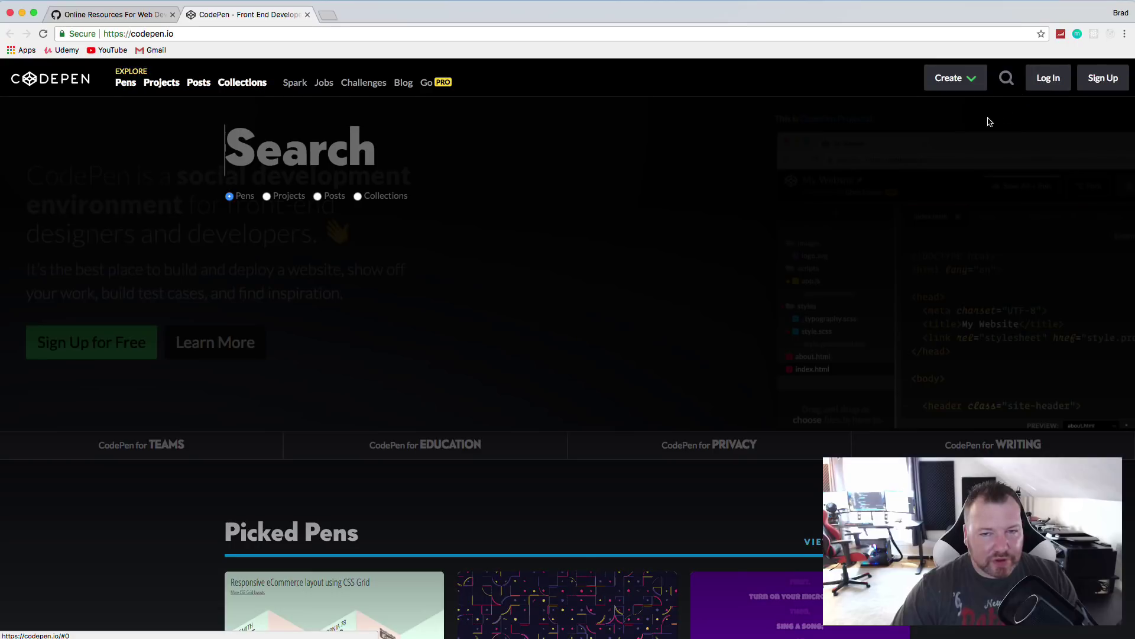
click(372, 166)
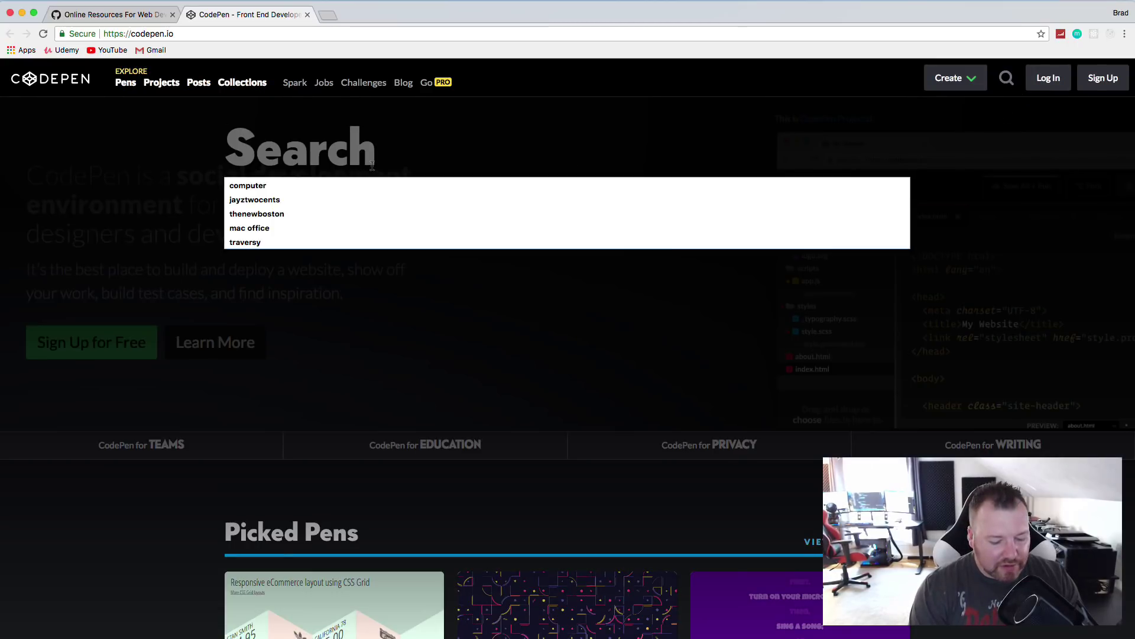
text(landing p)
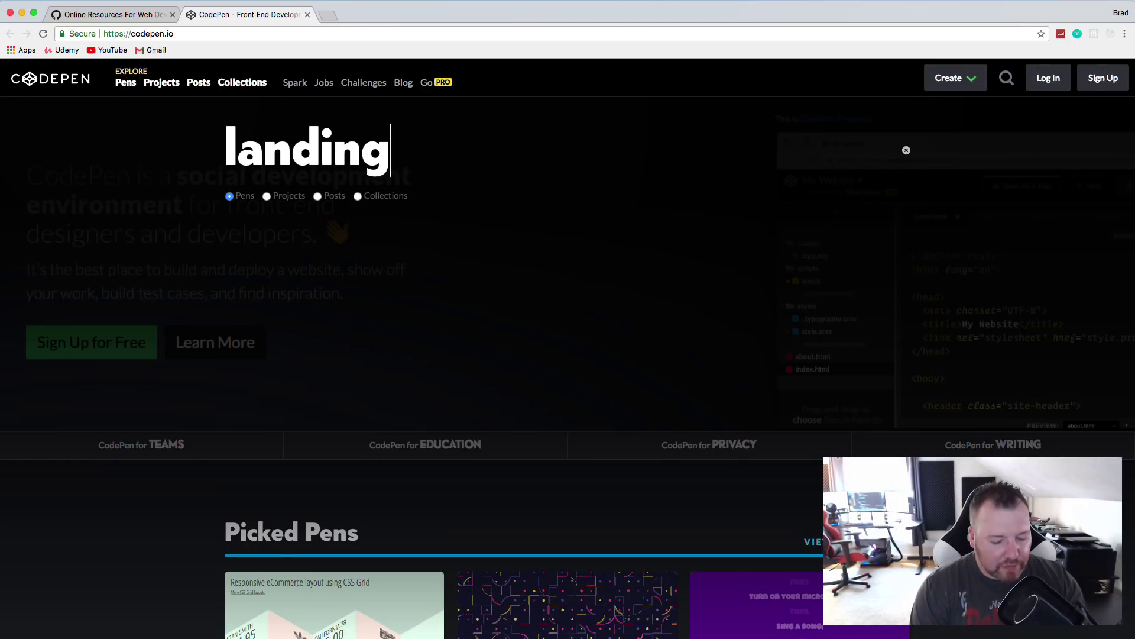
text(age)
key(Return)
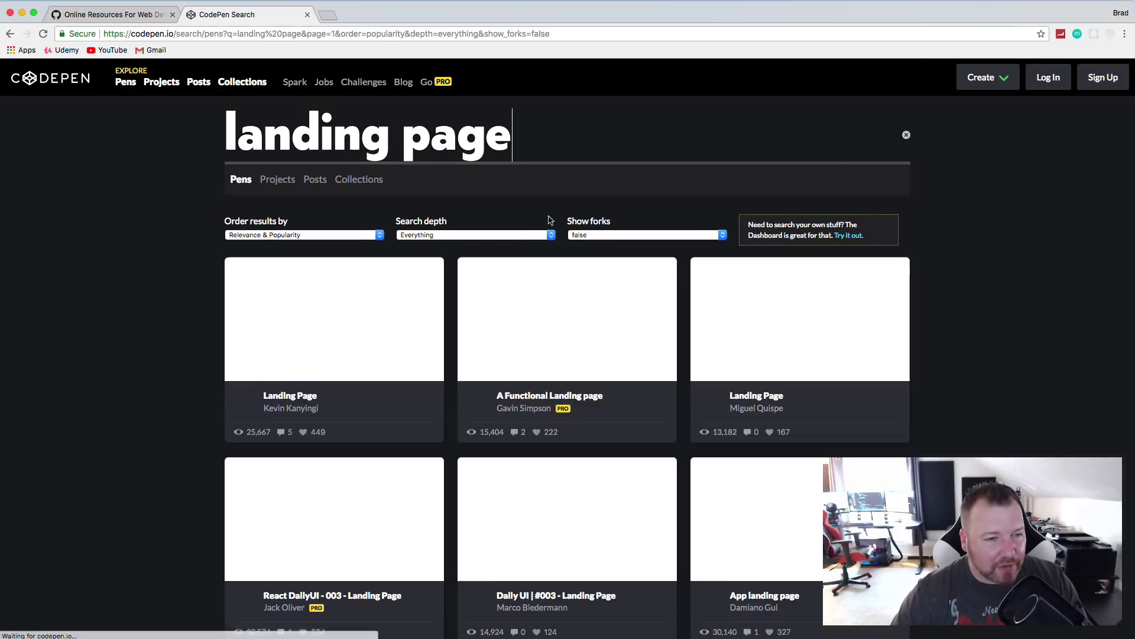
scroll(760, 198, down, 15)
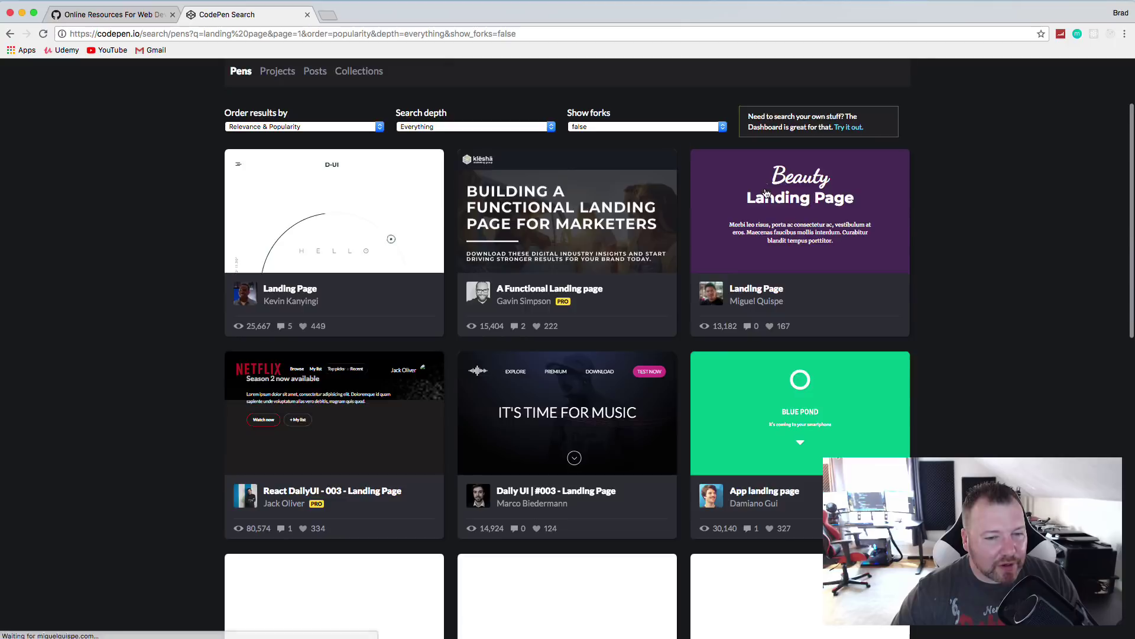
scroll(769, 195, up, 10)
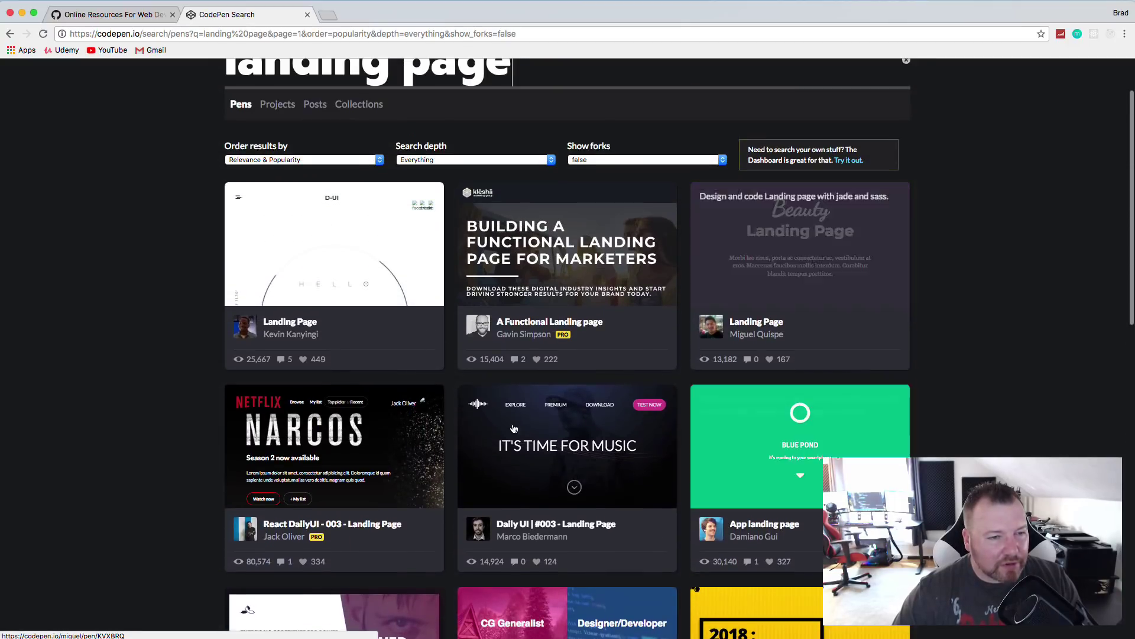
Open the React DailyUI - 003 - Landing Page pen and review its JavaScript settings, keeping Babel
click(333, 448)
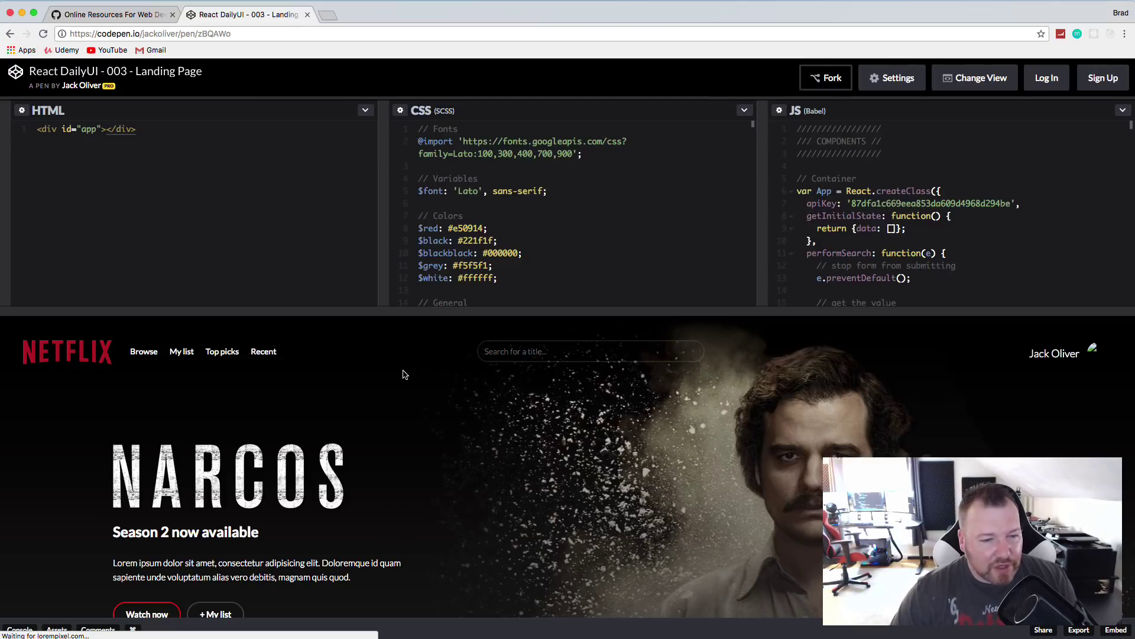
scroll(406, 375, down, 3)
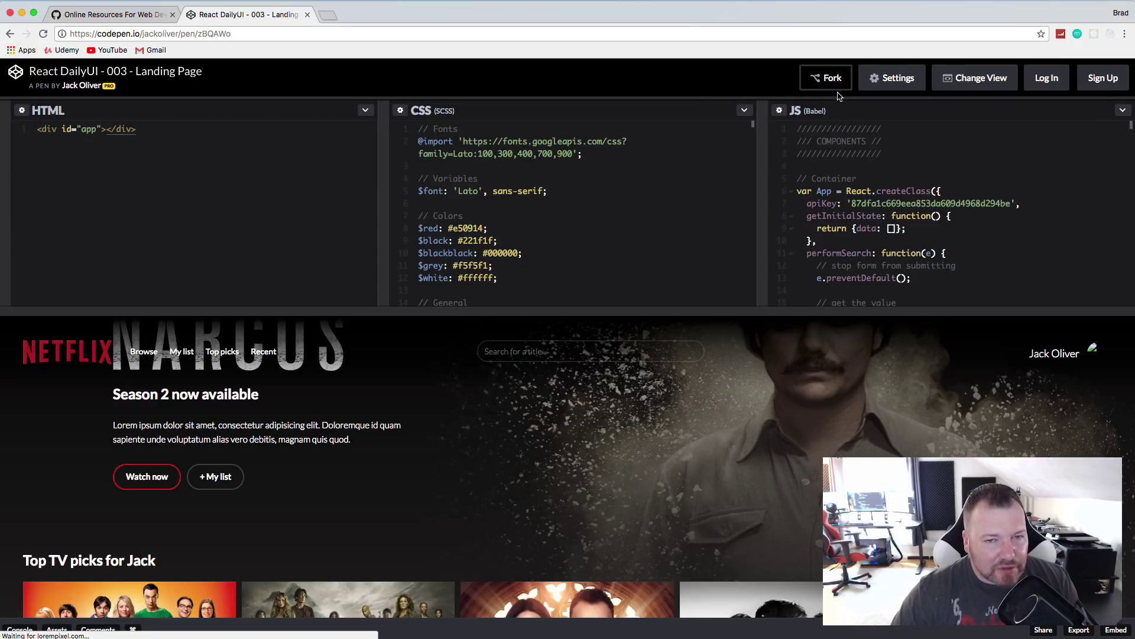
click(895, 79)
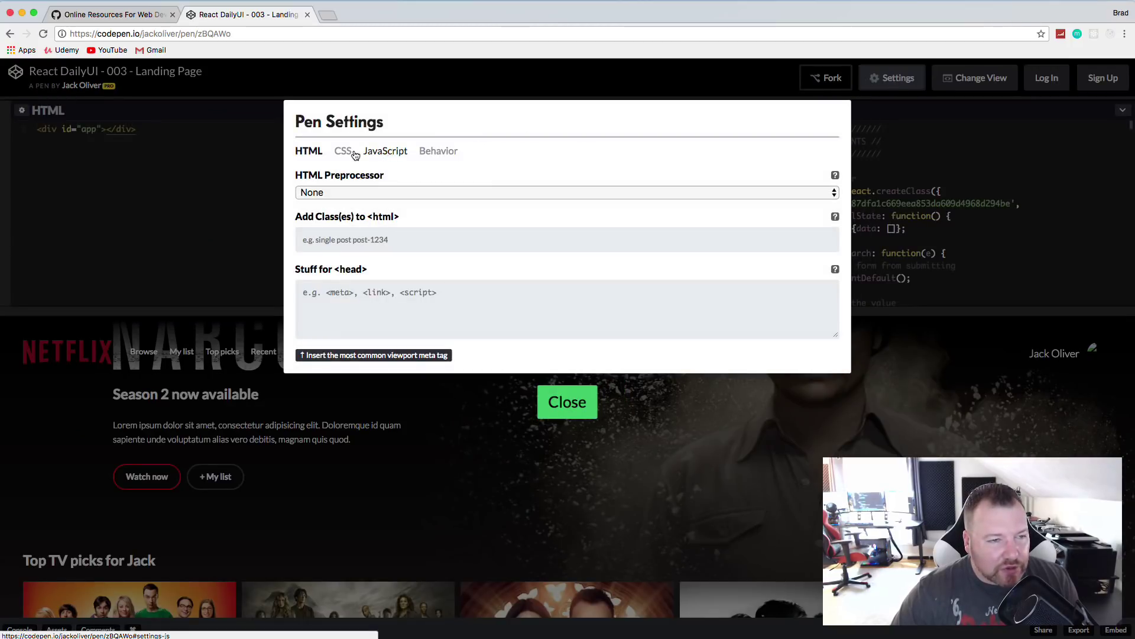
click(390, 152)
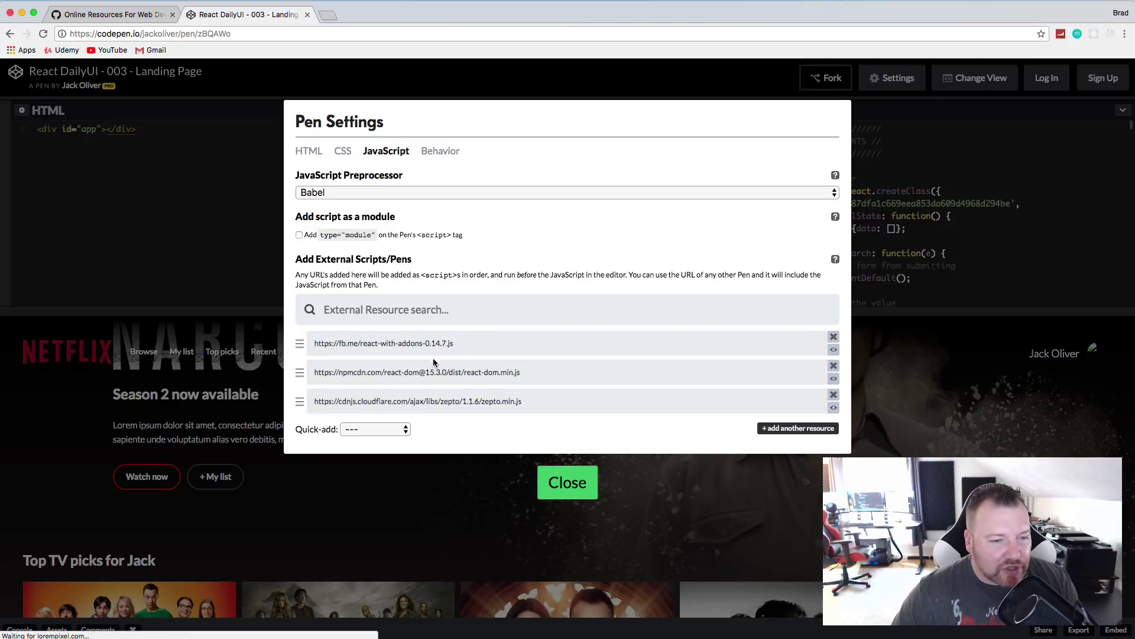
drag(529, 373, 330, 374)
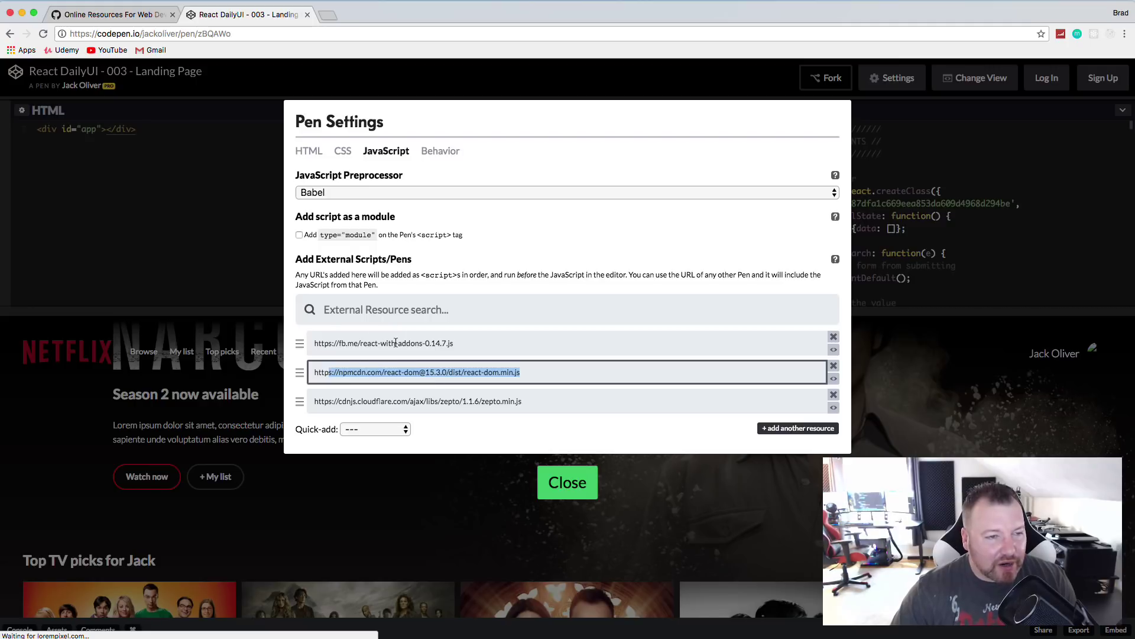
click(329, 193)
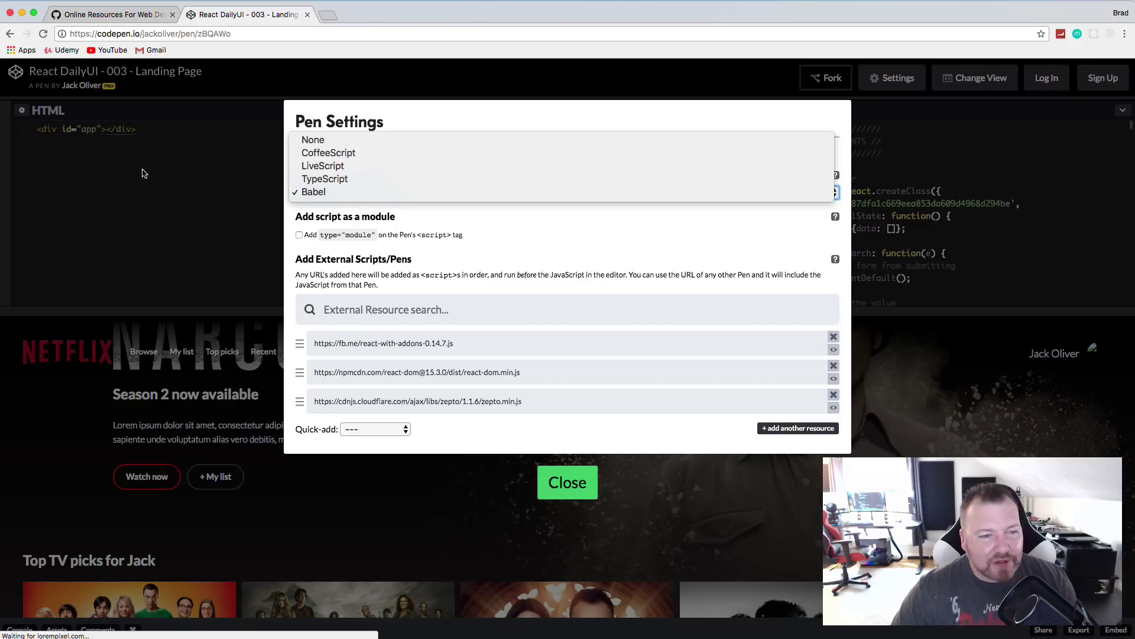
click(841, 180)
Inspect the CSS font-awesome stylesheet and HTML preprocessor settings, leaving HTML at None
click(342, 151)
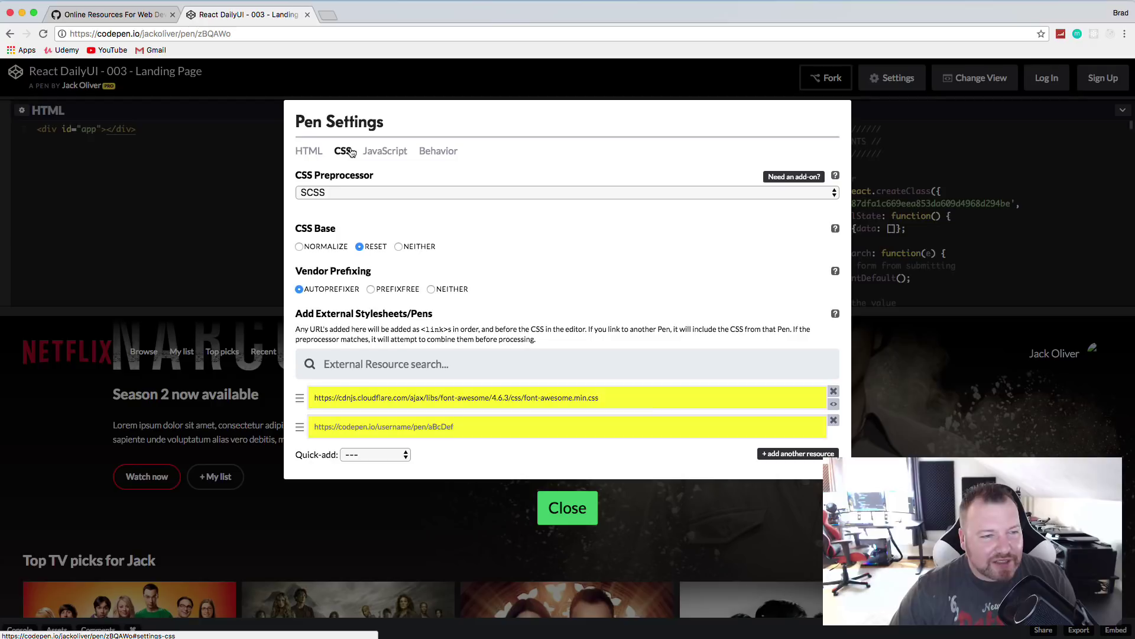
double_click(599, 400)
click(599, 401)
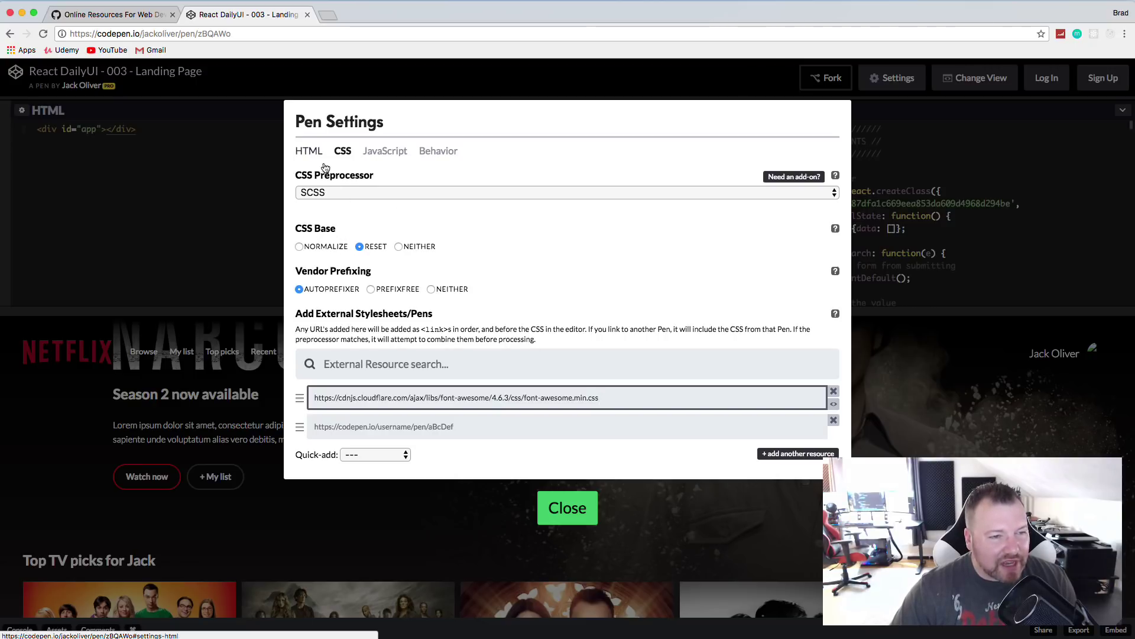
click(309, 152)
click(307, 195)
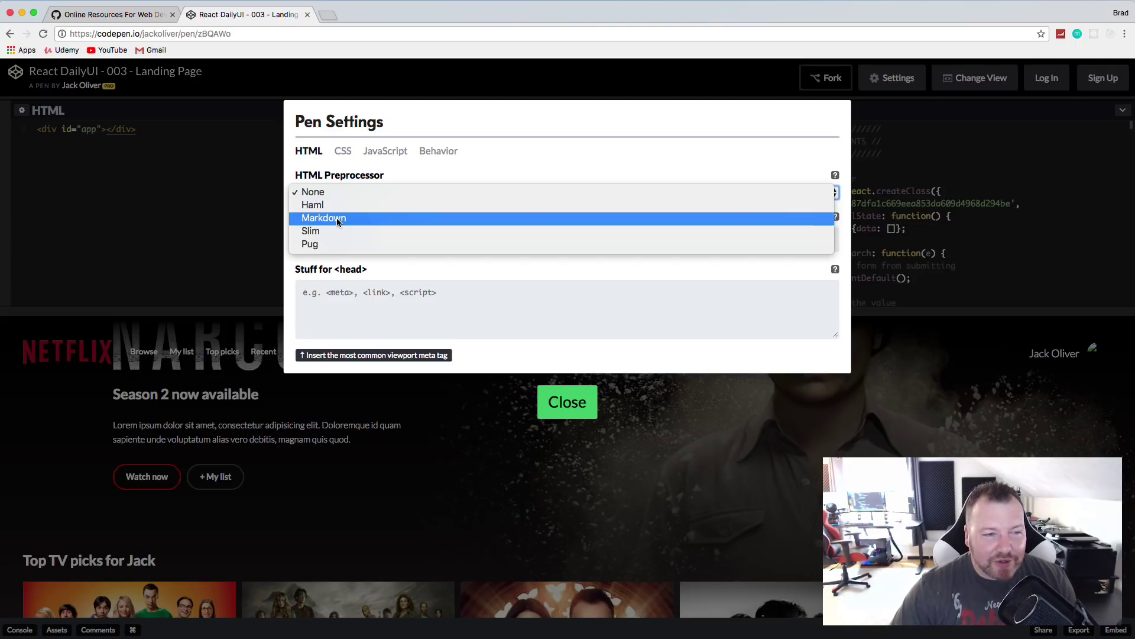
click(213, 191)
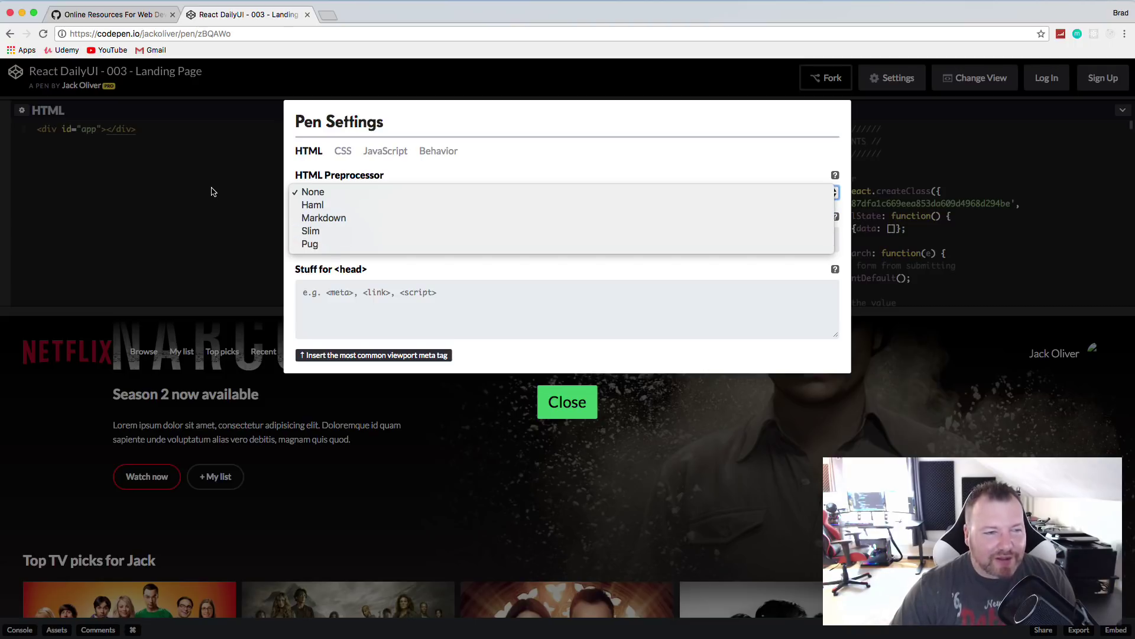
Close the pen settings, enlarge the code editors, and return to the search results
click(752, 86)
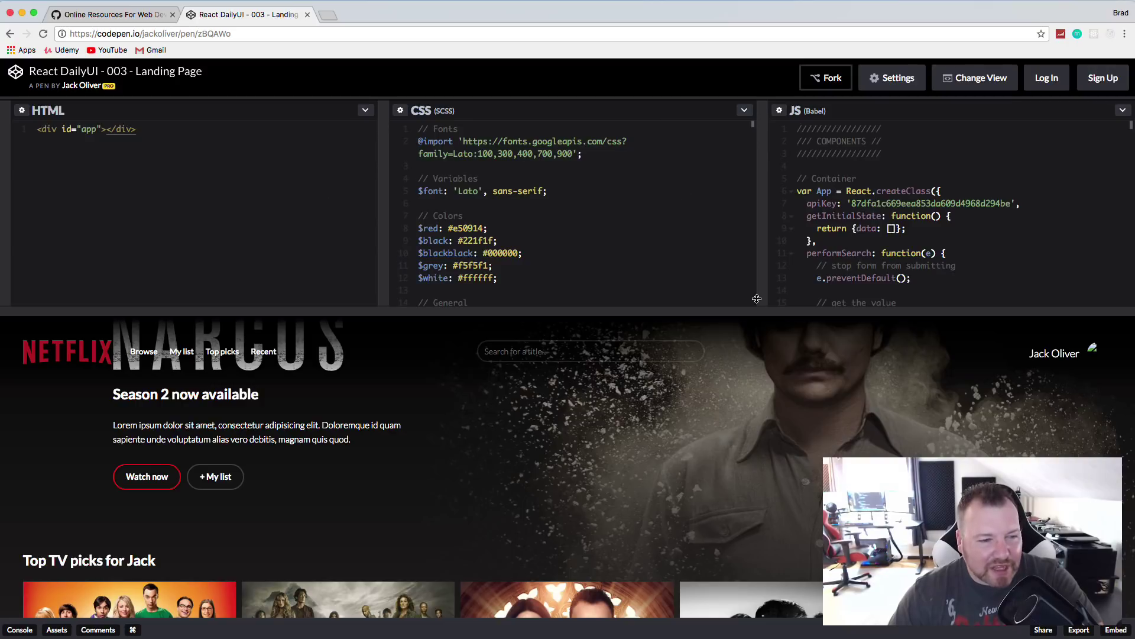
drag(538, 314, 567, 370)
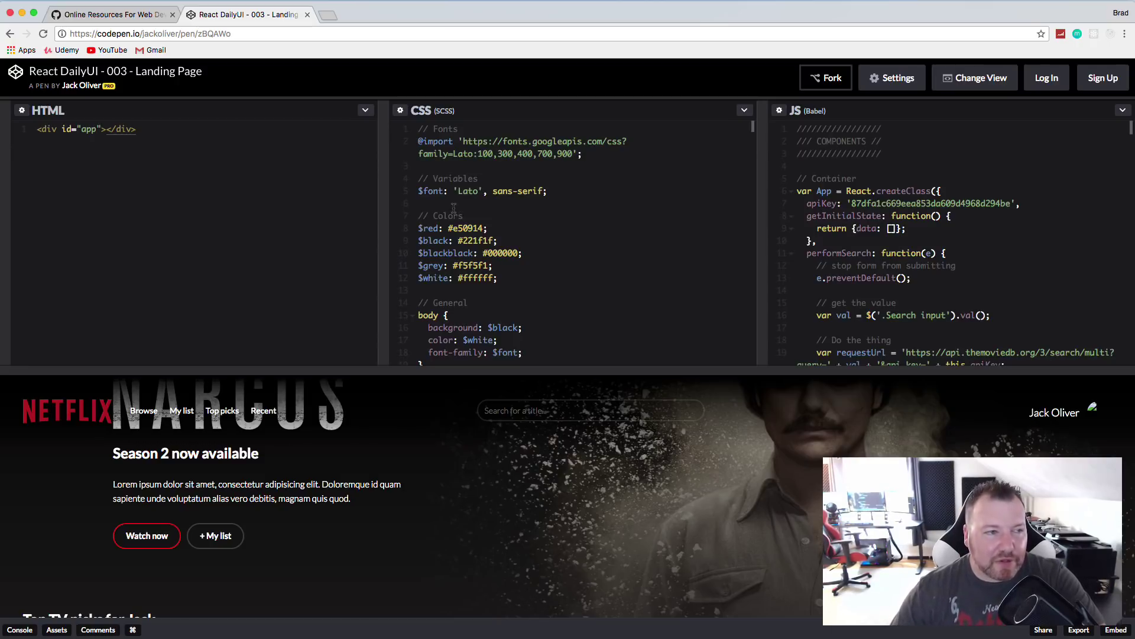
click(119, 15)
click(249, 14)
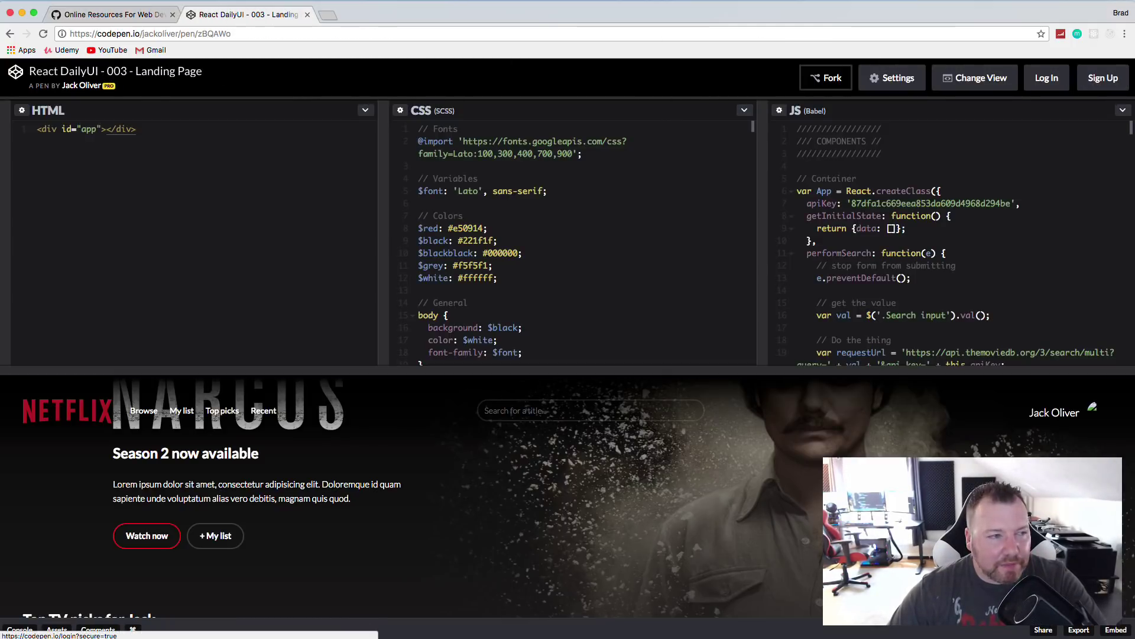
click(9, 34)
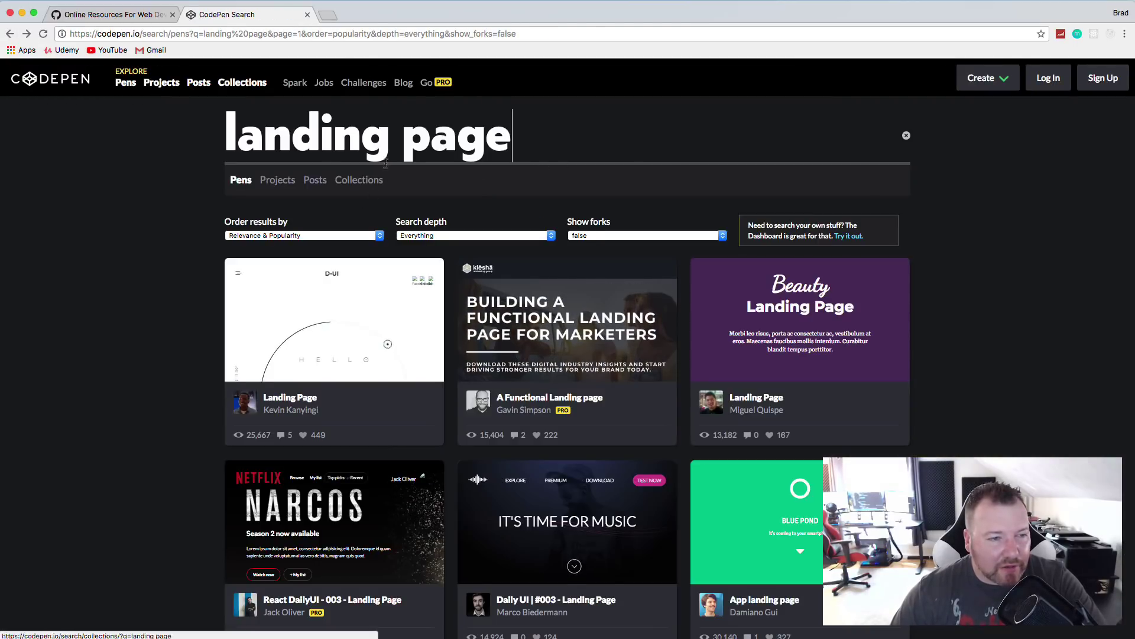
Search CodePen pens for 'traversy' and scroll the results grid
triple_click(385, 159)
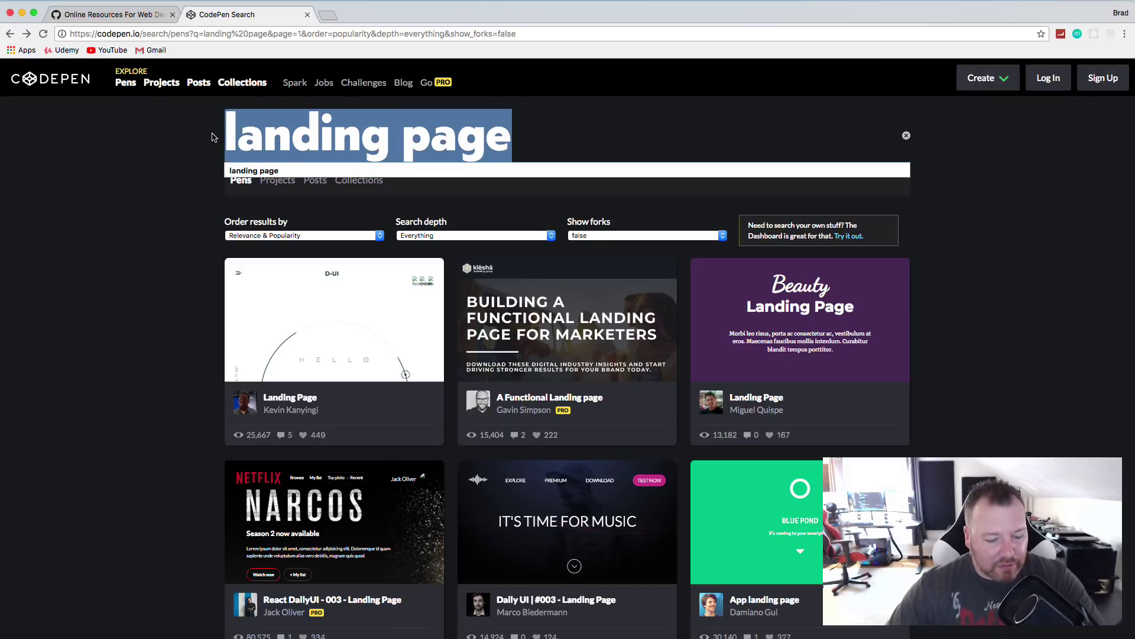
text(traversy)
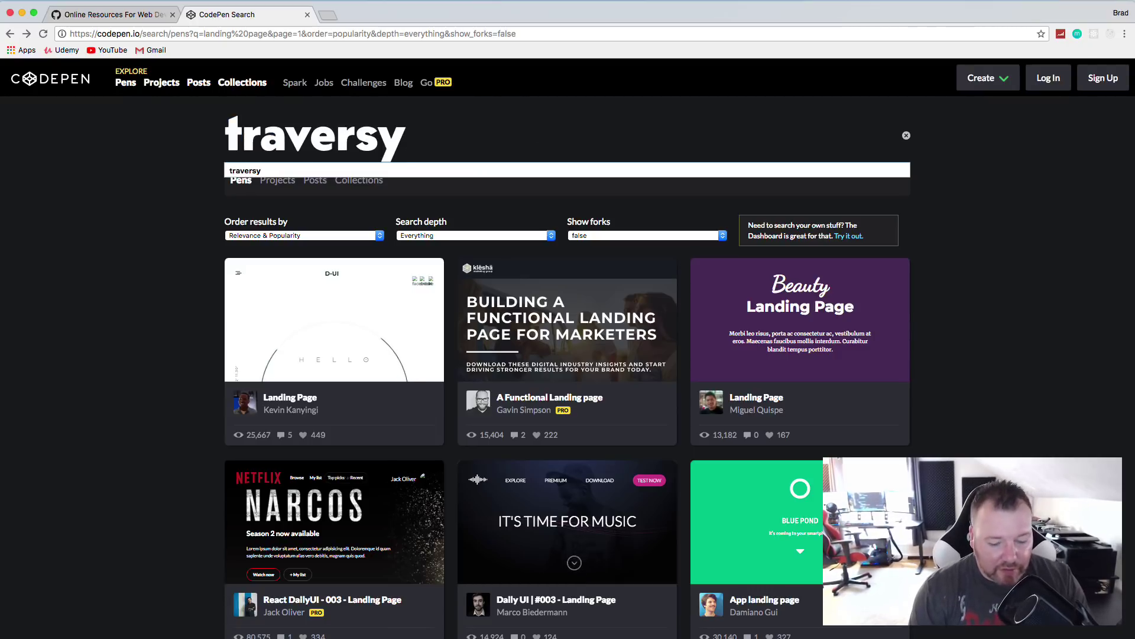
key(Return)
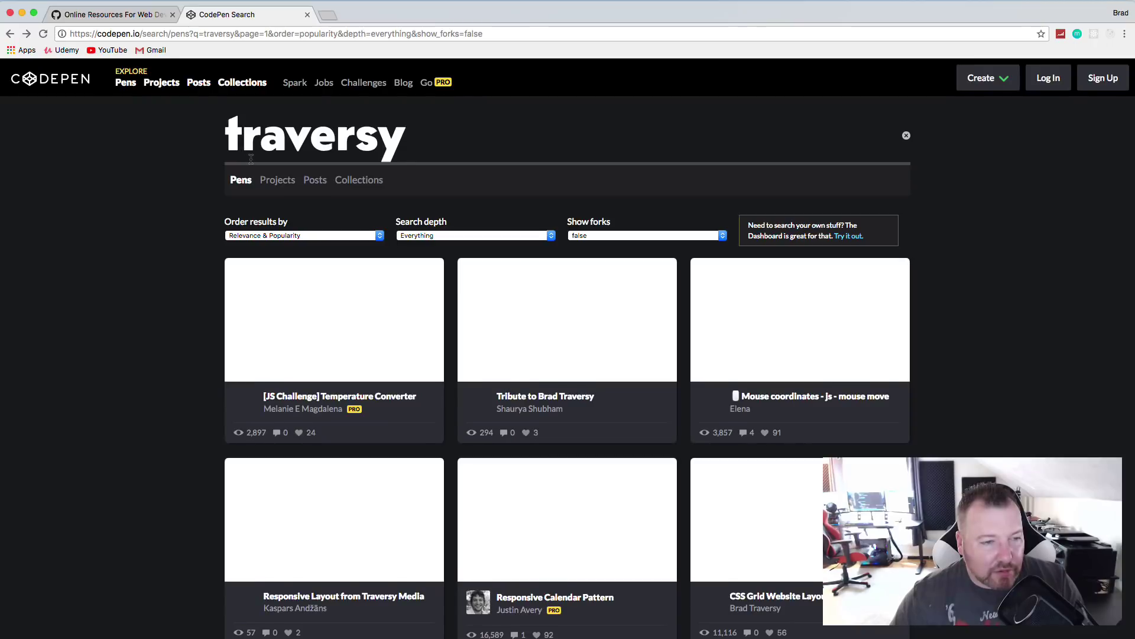
scroll(306, 168, down, 3)
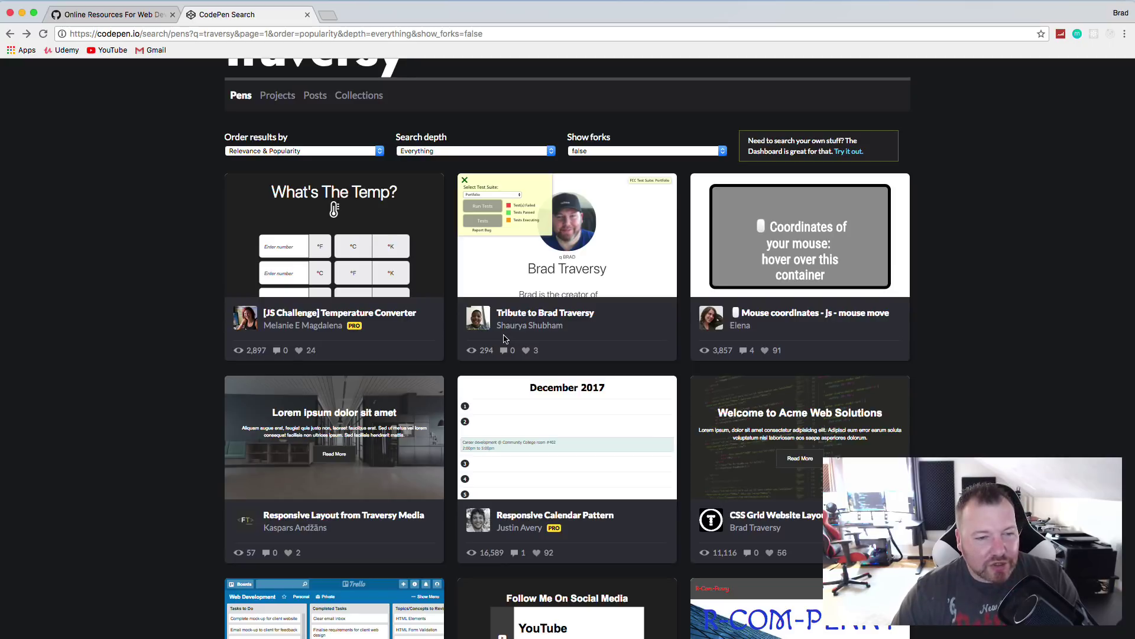
Open the tribute page pen from the results and scroll through its preview
click(575, 282)
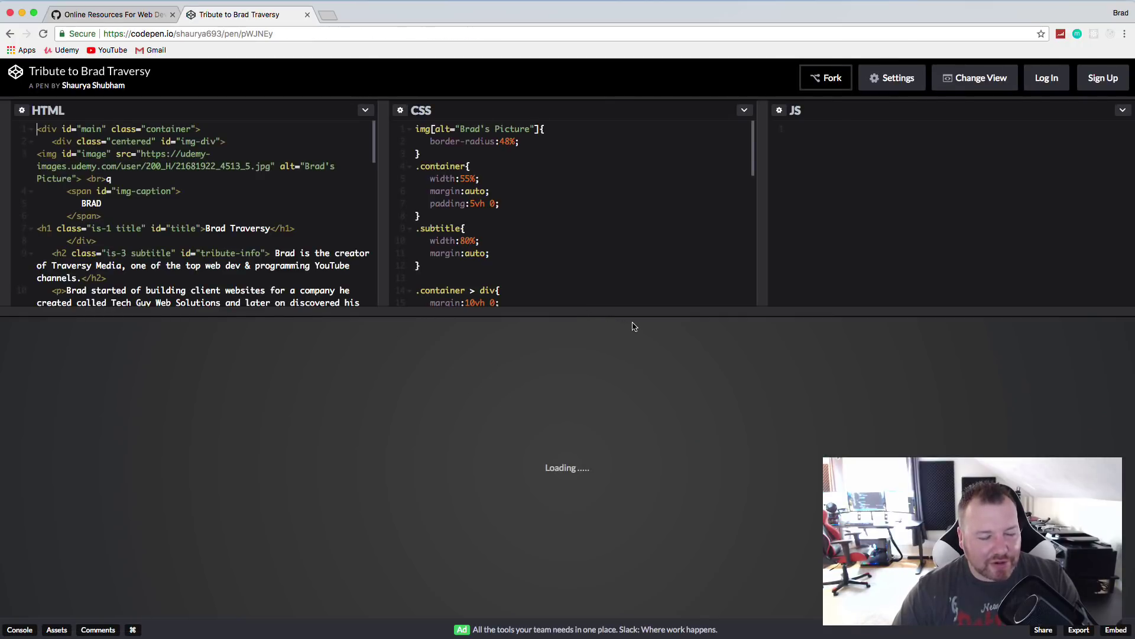
scroll(635, 326, down, 10)
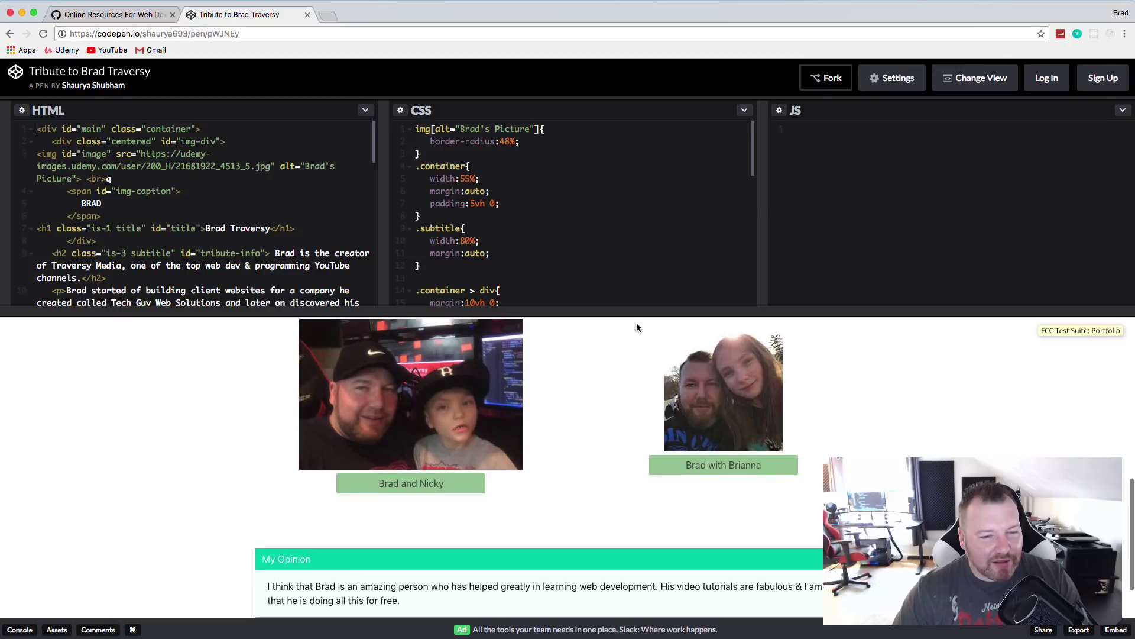
scroll(637, 327, up, 3)
scroll(787, 470, down, 1)
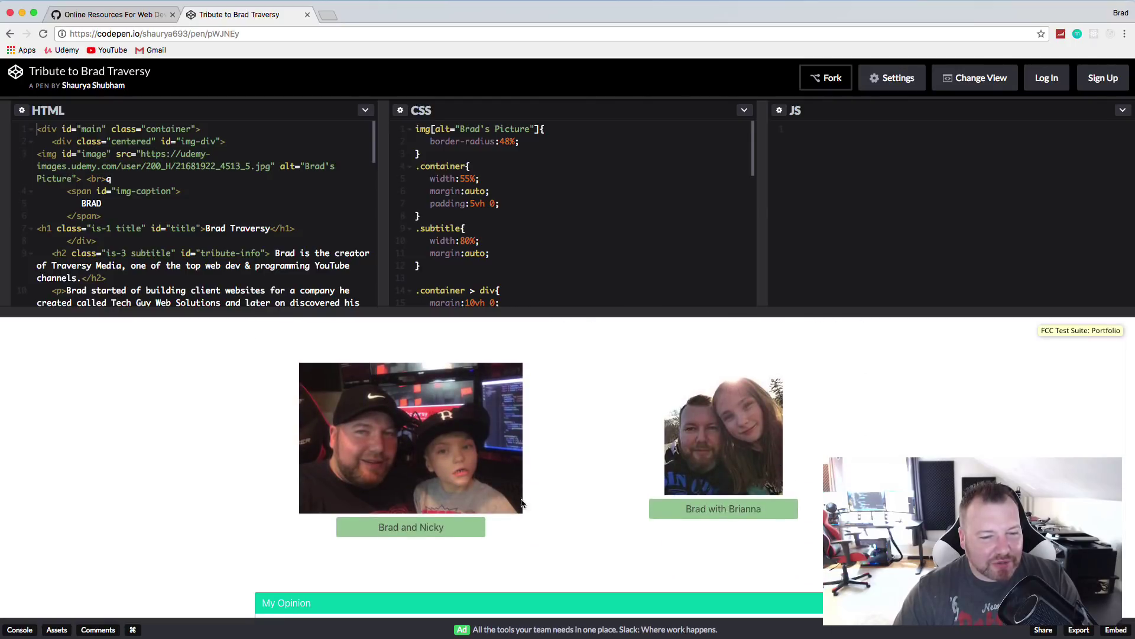
scroll(686, 436, up, 10)
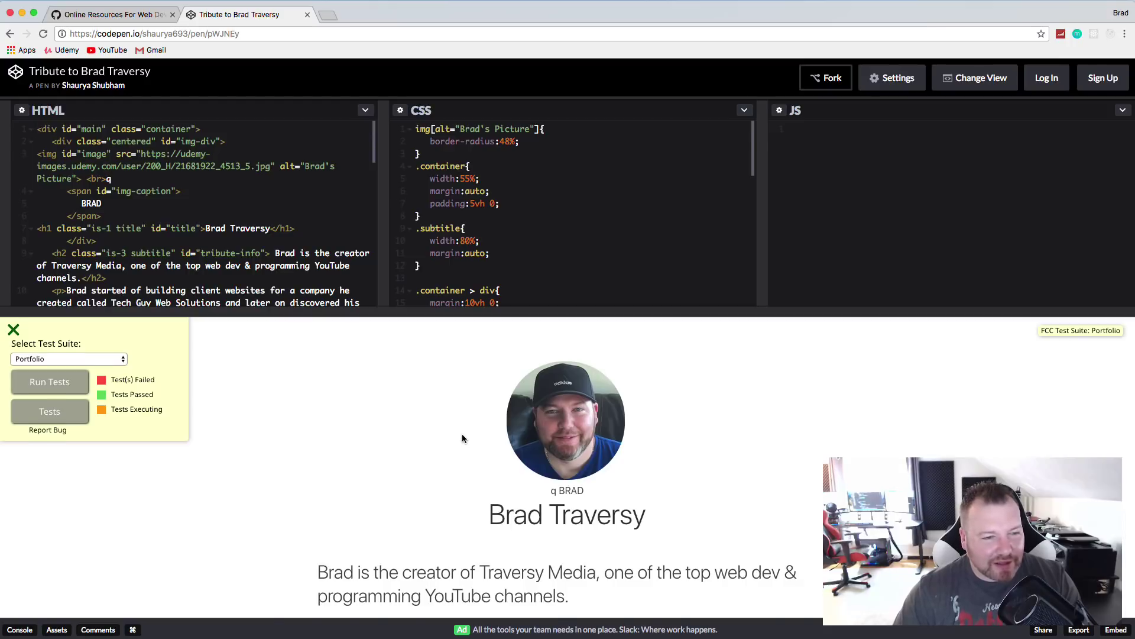
scroll(463, 438, down, 10)
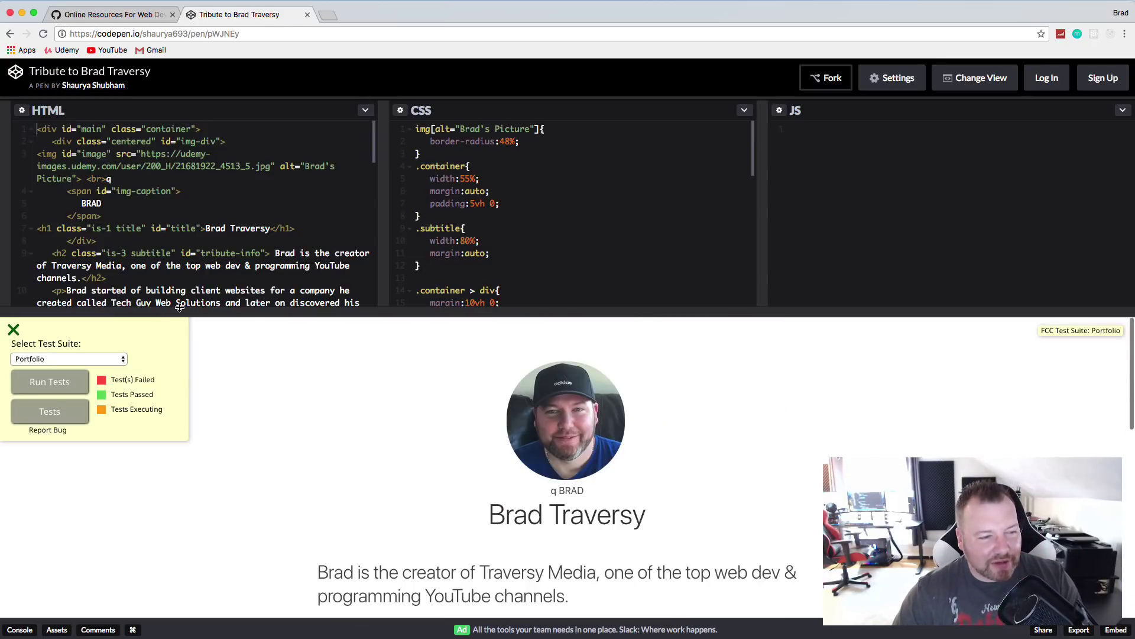
Return to the search results and browse the CSS Grid Website Layout author's profile pens
click(8, 35)
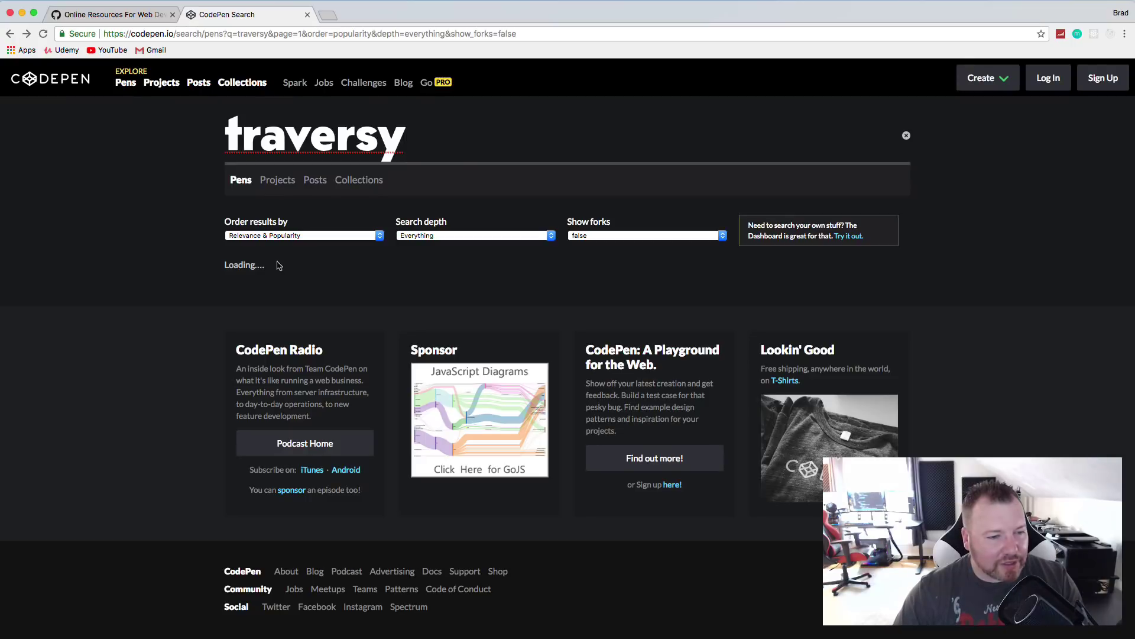
scroll(591, 296, down, 5)
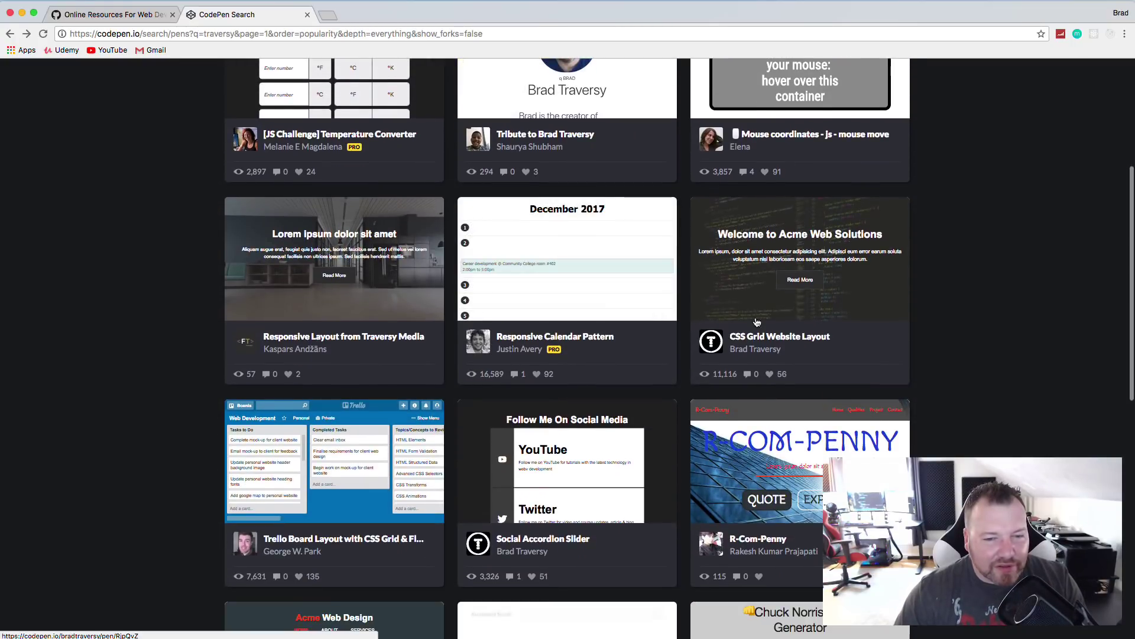
click(755, 349)
scroll(917, 330, down, 7)
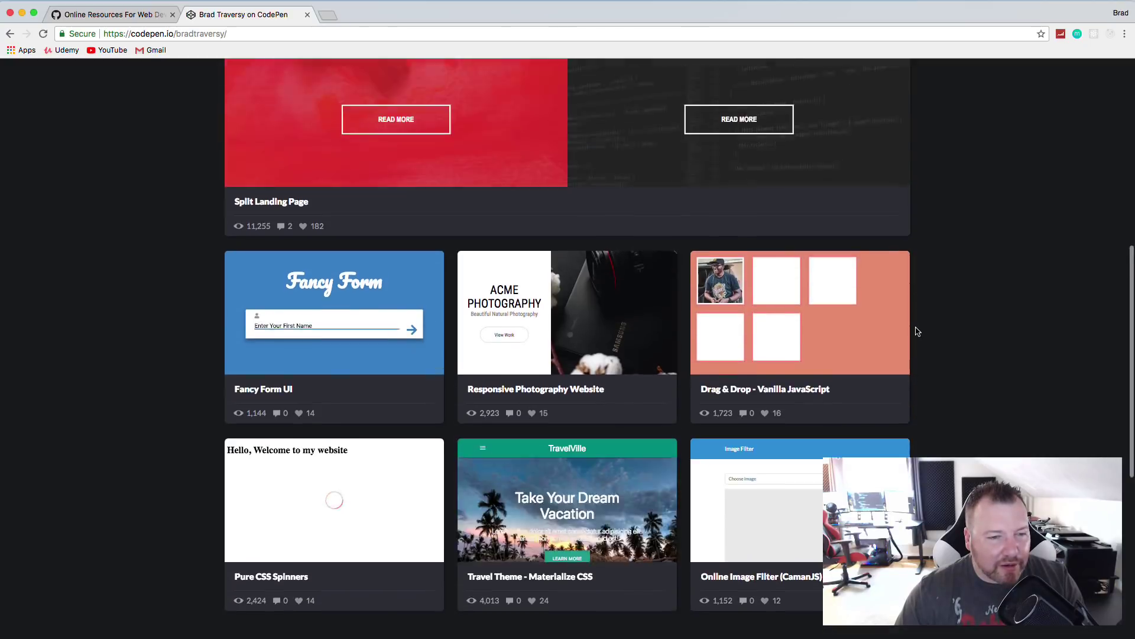
scroll(919, 337, up, 5)
scroll(918, 337, up, 2)
scroll(552, 314, down, 4)
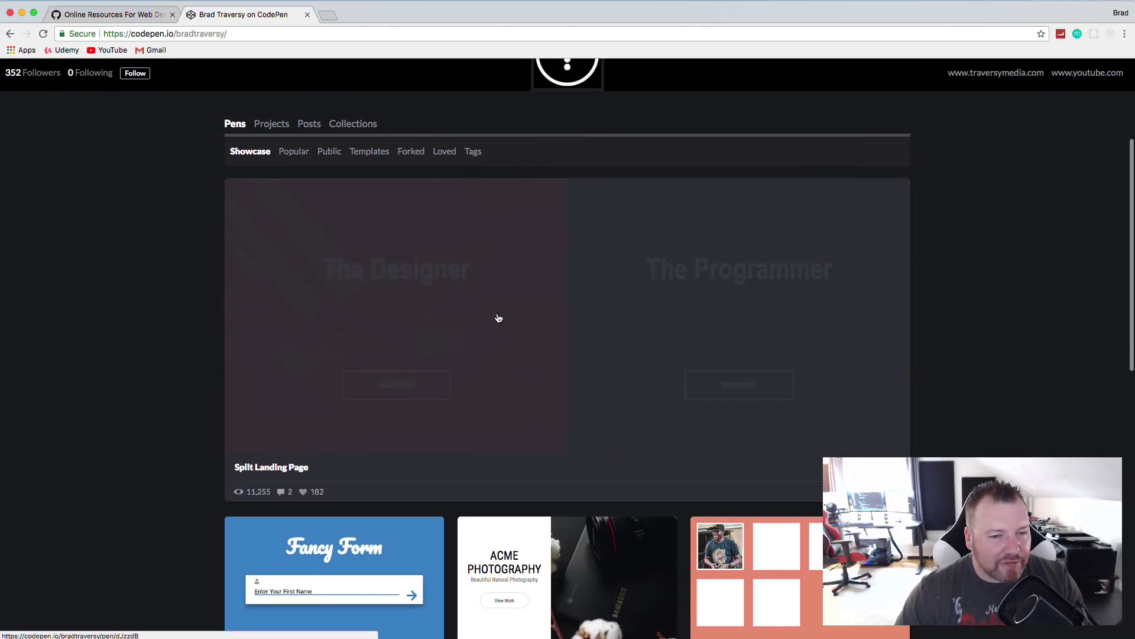
scroll(620, 317, down, 1)
scroll(469, 279, down, 9)
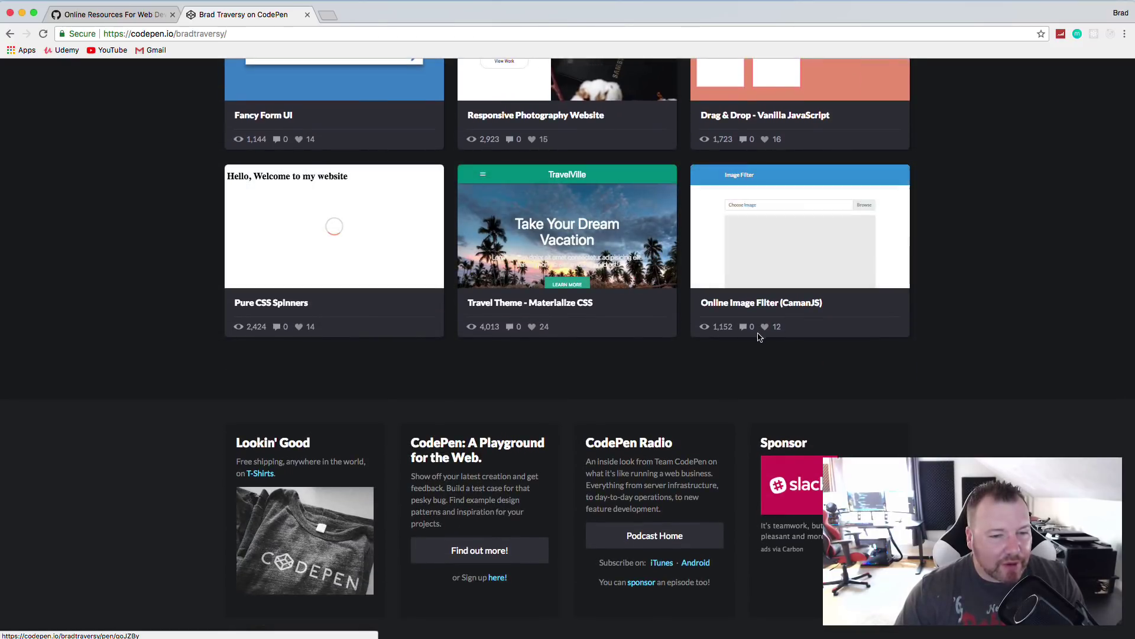
scroll(547, 285, up, 3)
scroll(547, 285, up, 10)
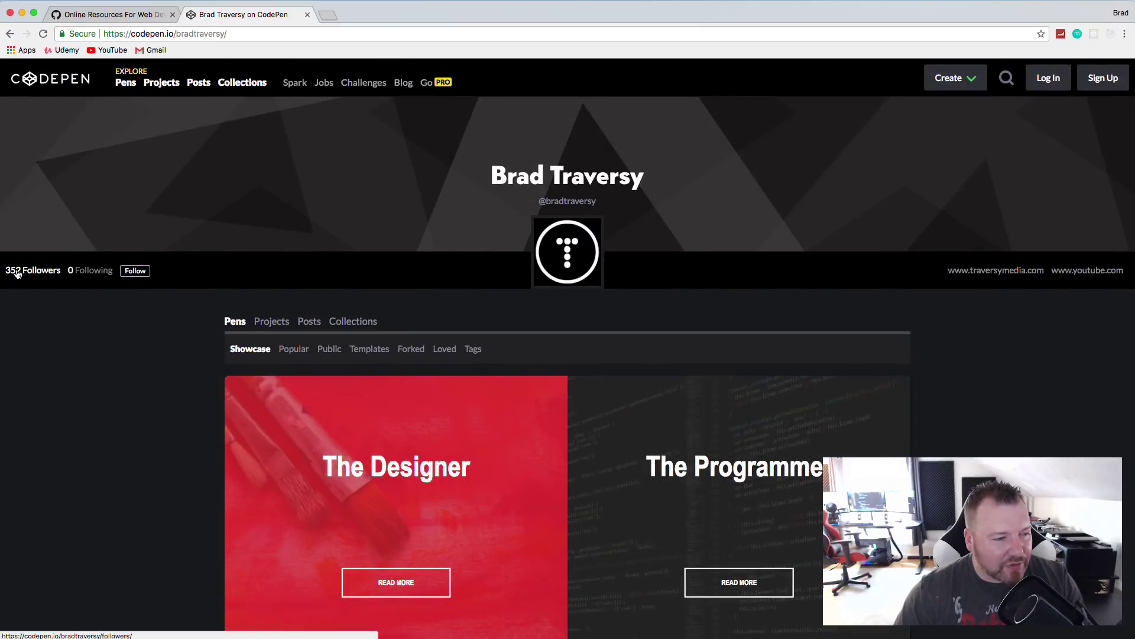
Close the CodePen tab and open jsfiddle in a new tab, dismissing the boilerplate panel
click(144, 7)
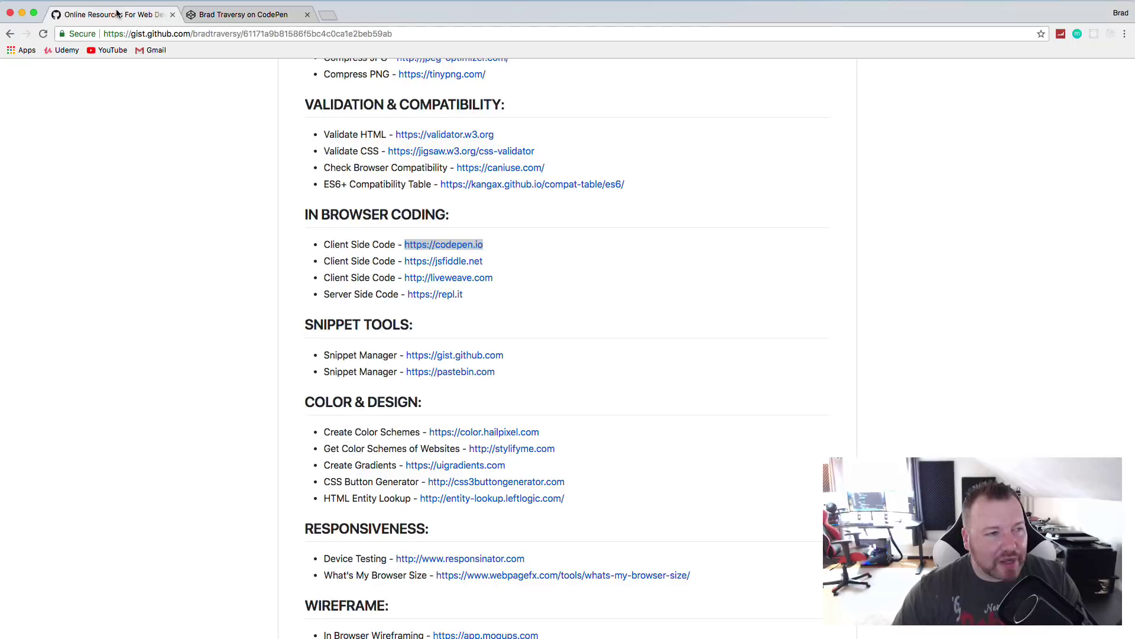
click(308, 14)
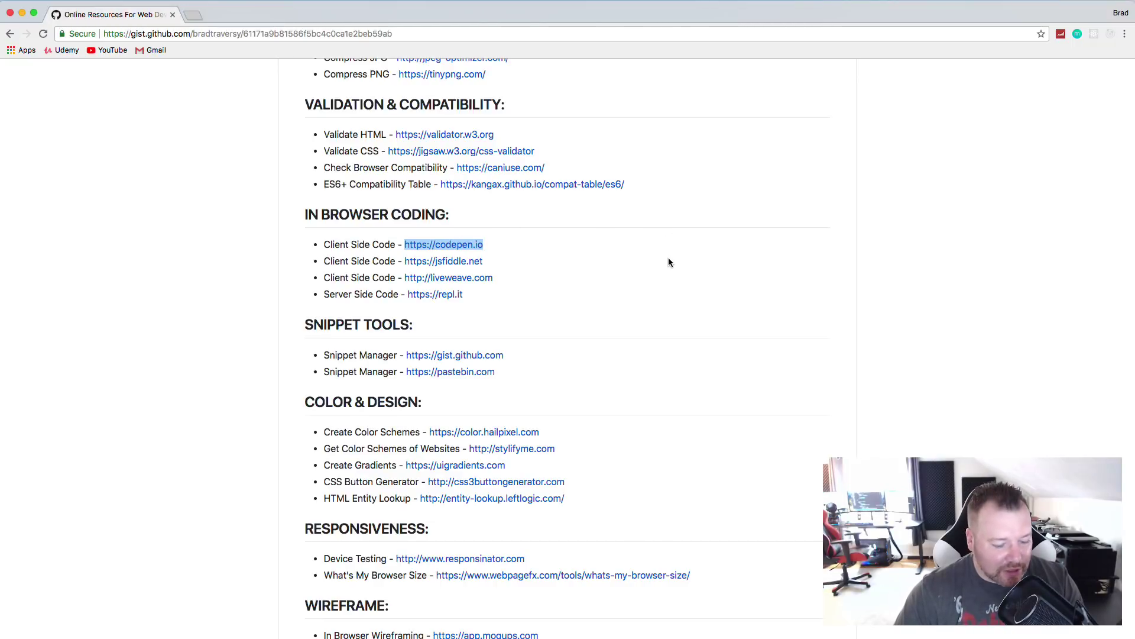
right_click(466, 261)
click(491, 267)
click(248, 15)
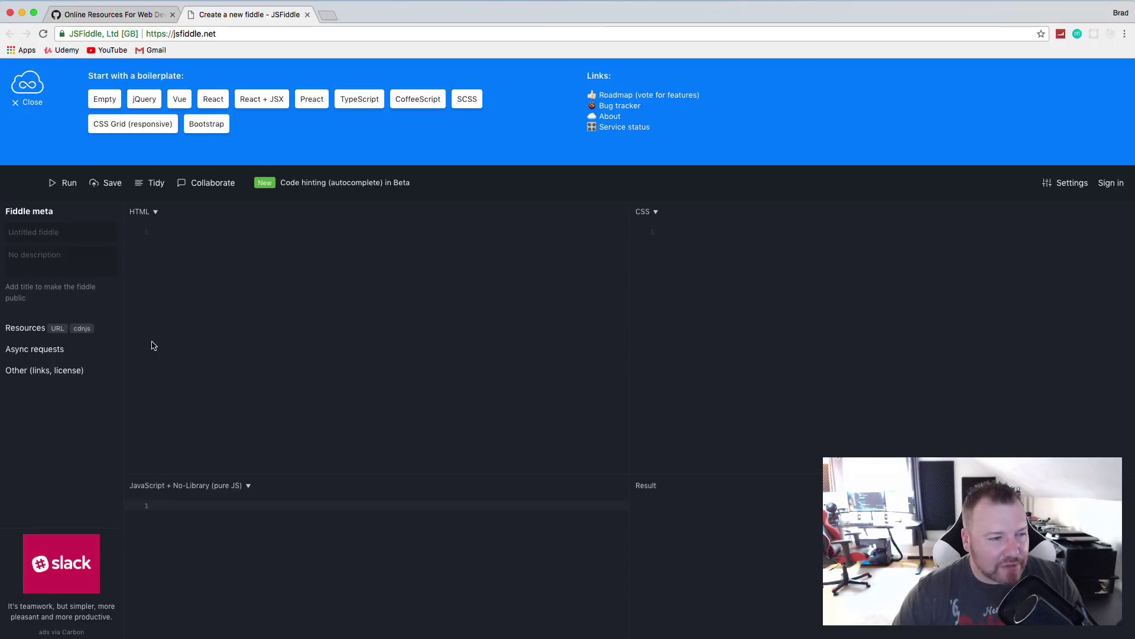
click(65, 189)
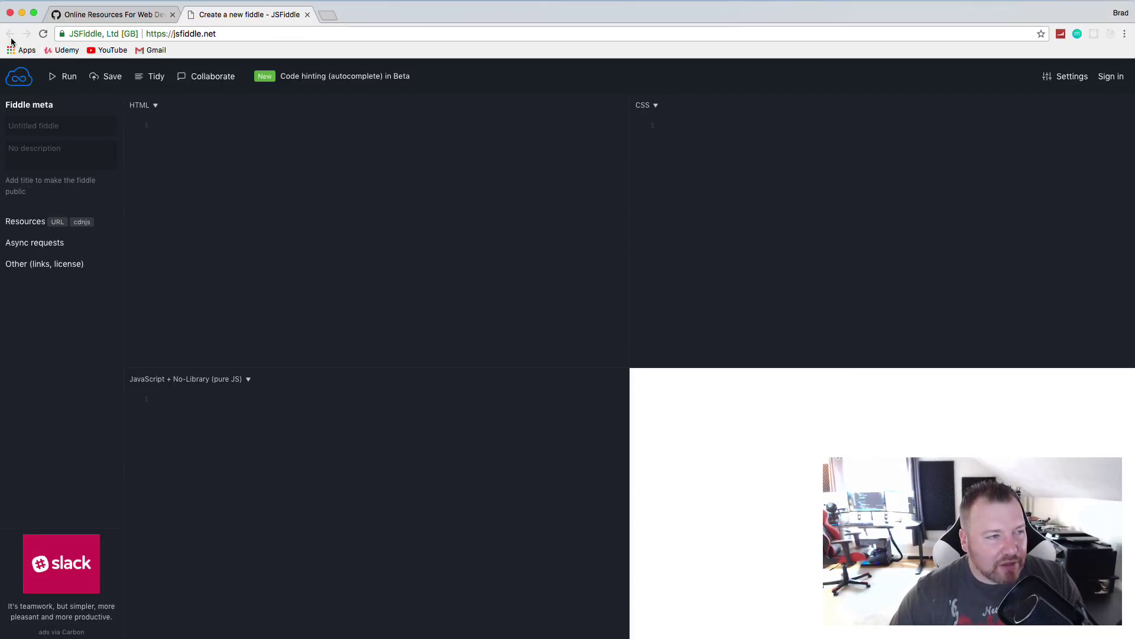
Close the JSFiddle tab and bring up link options for the liveweave link
click(112, 14)
click(307, 14)
click(660, 257)
right_click(481, 284)
Open Liveweave in a new tab and expand Text Shadow and Transforms in CSS Explorer
click(534, 287)
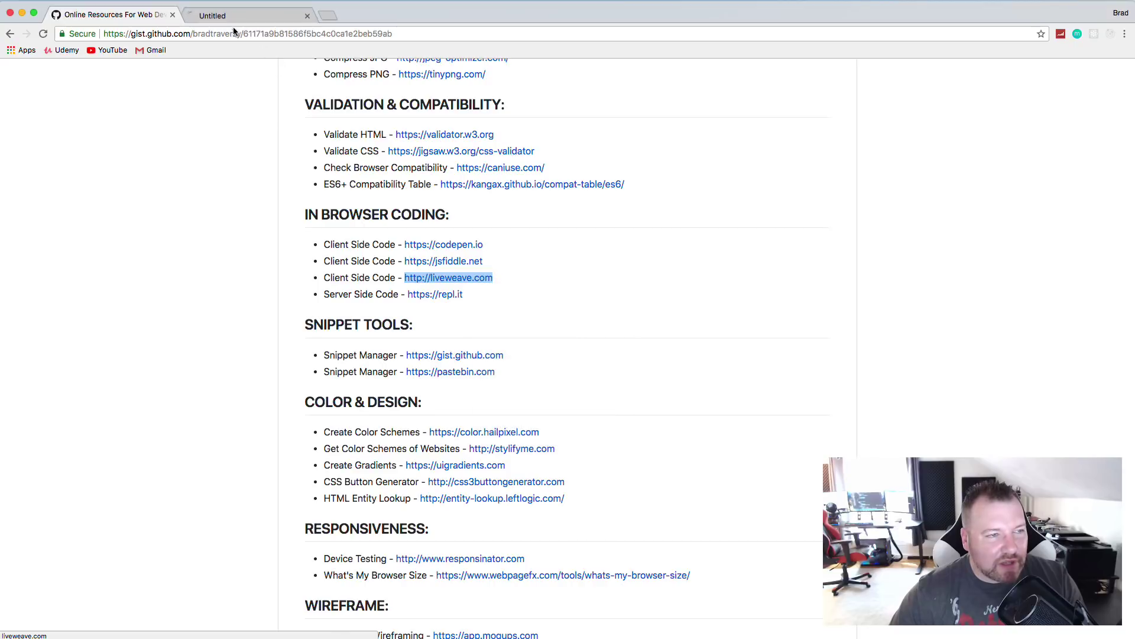
click(278, 14)
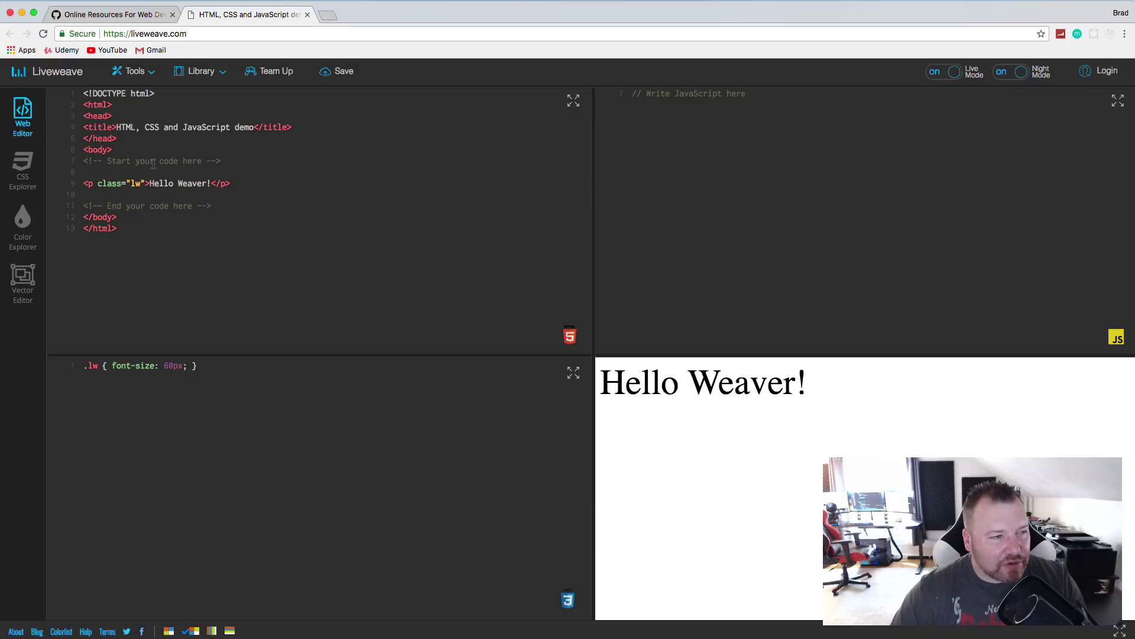
click(24, 166)
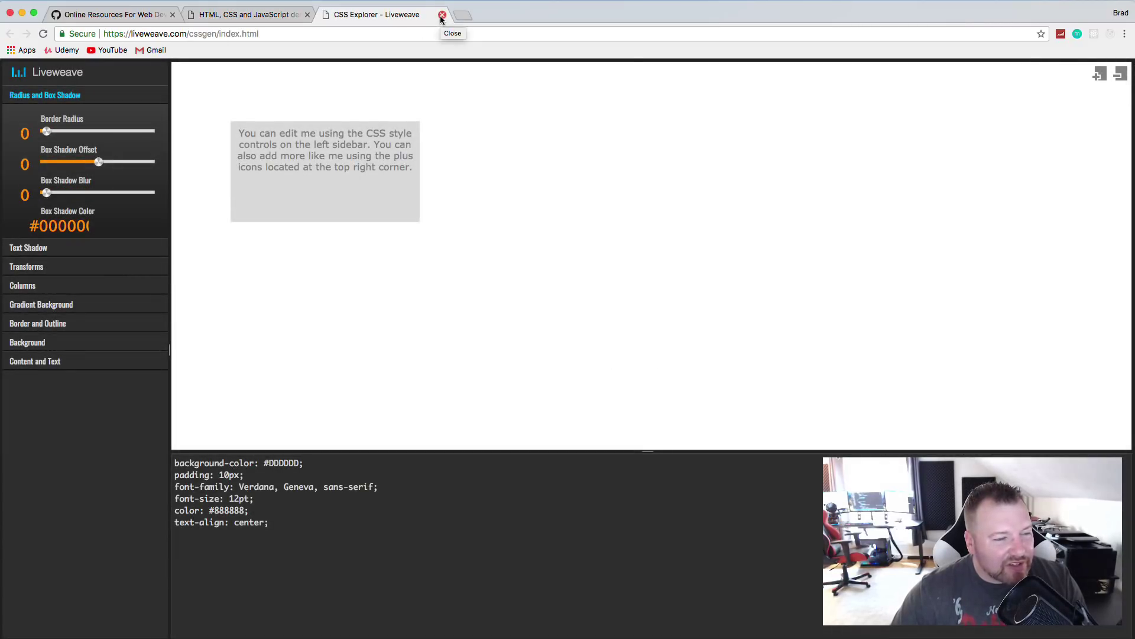
click(31, 244)
click(63, 271)
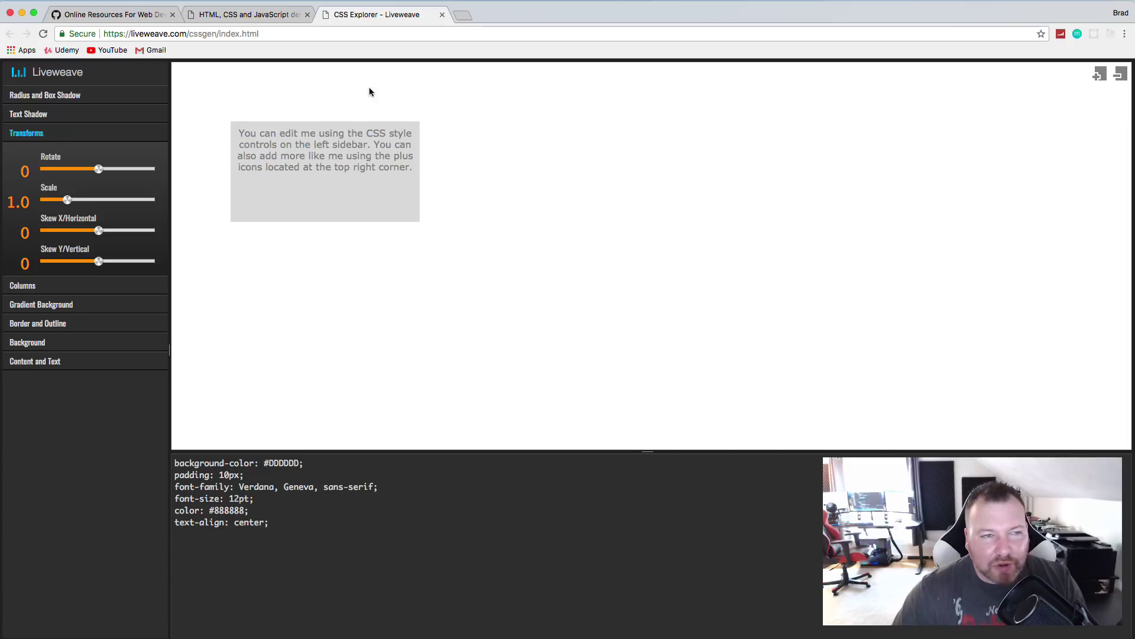
Close the CSS Explorer tab choosing Leave, then close the Liveweave editor tab
click(441, 16)
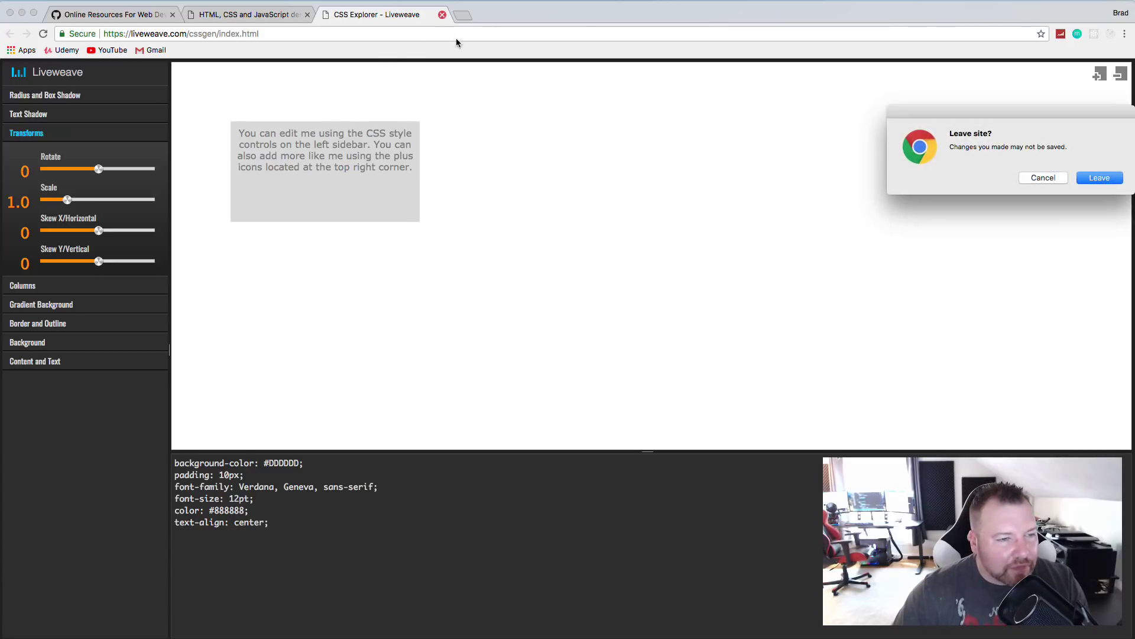
click(1098, 175)
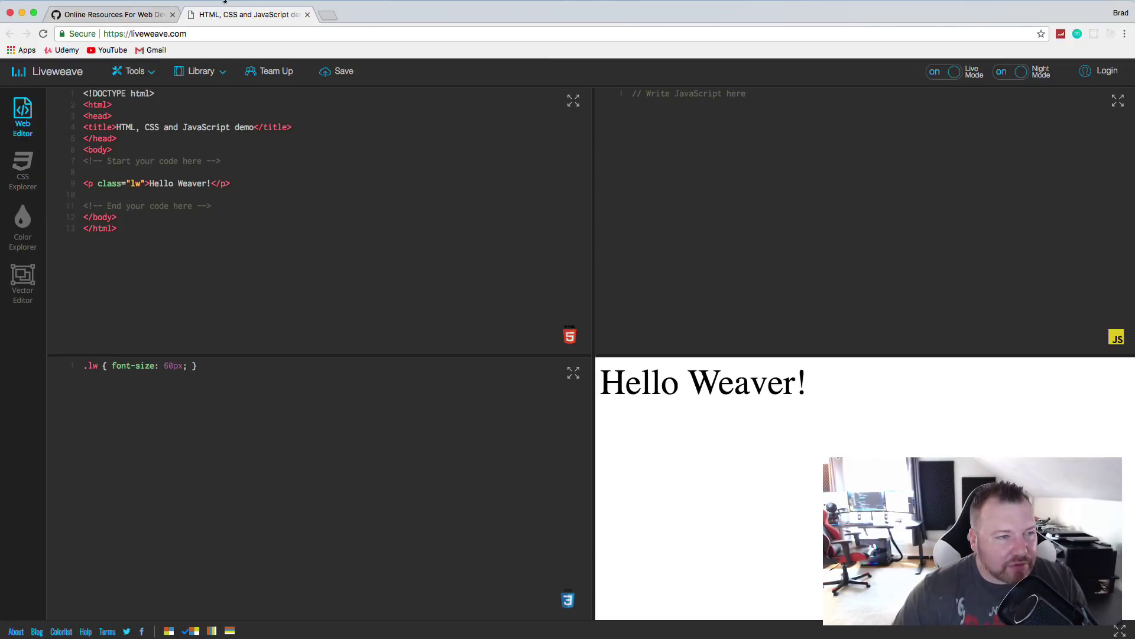
click(307, 14)
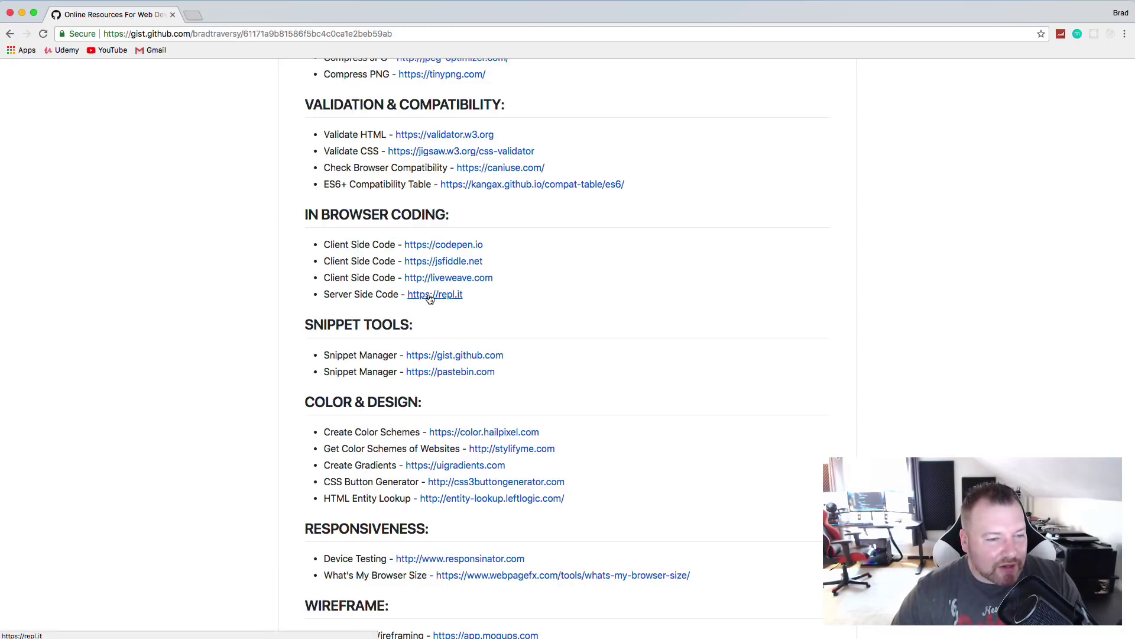
Open the repl.it link in a new tab and switch to it
right_click(429, 299)
click(468, 301)
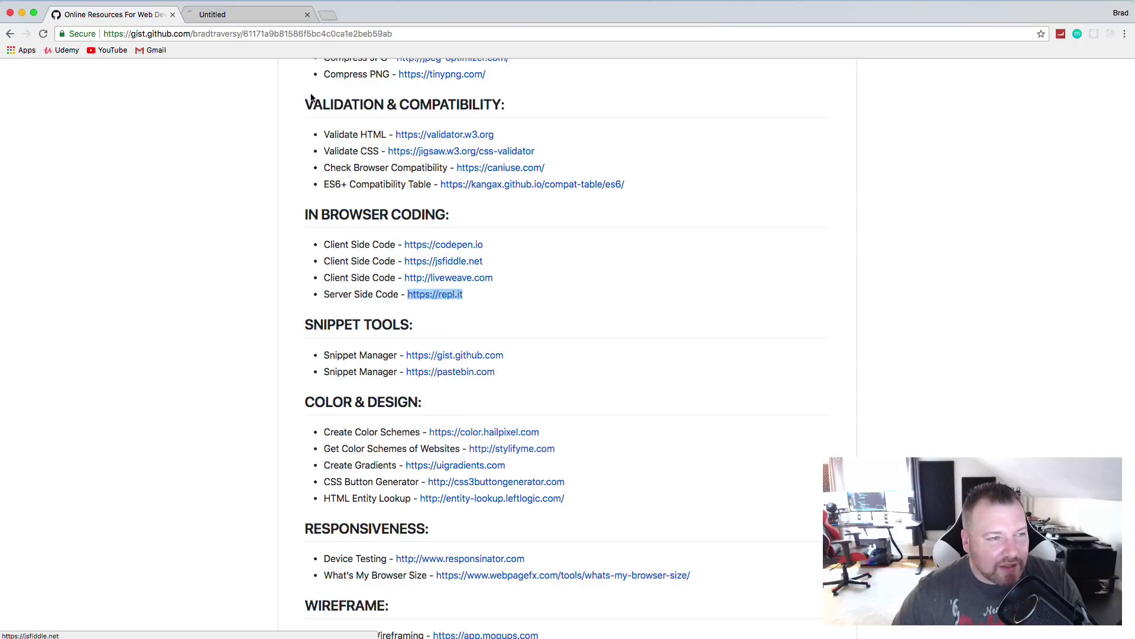
click(282, 16)
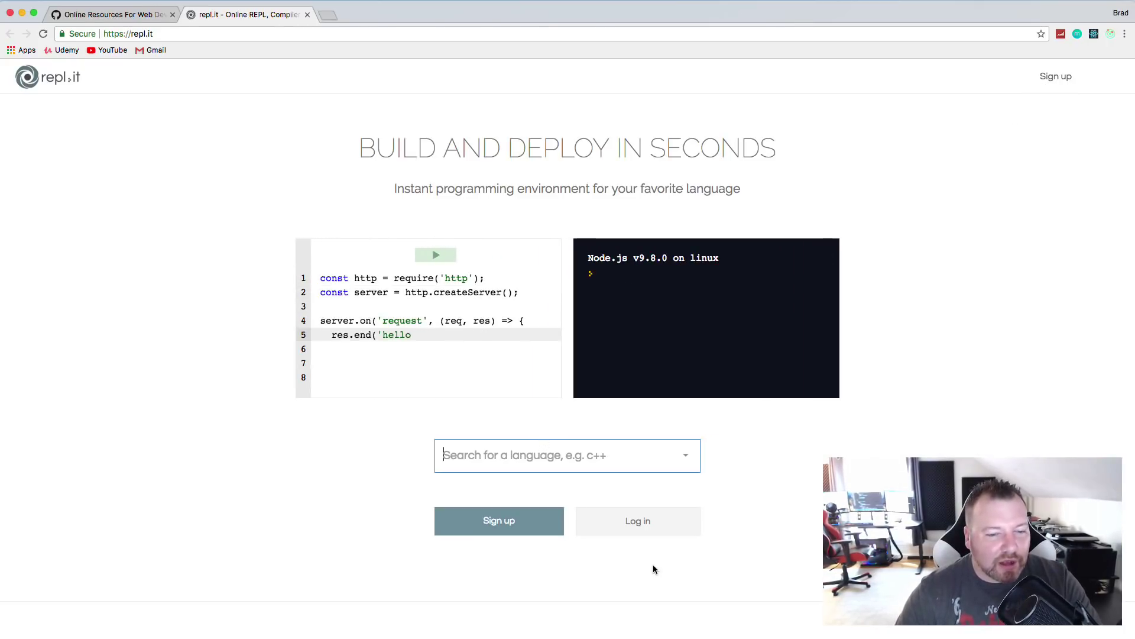
Log in to repl.it with a Google account after abandoning the Facebook sign-in
click(659, 522)
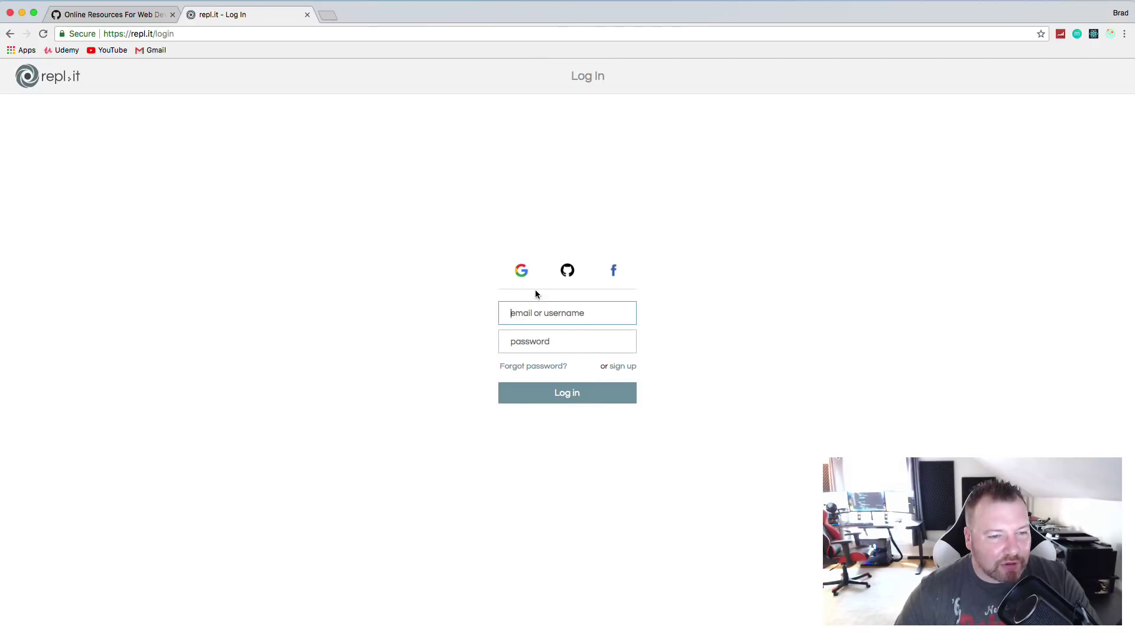
click(614, 270)
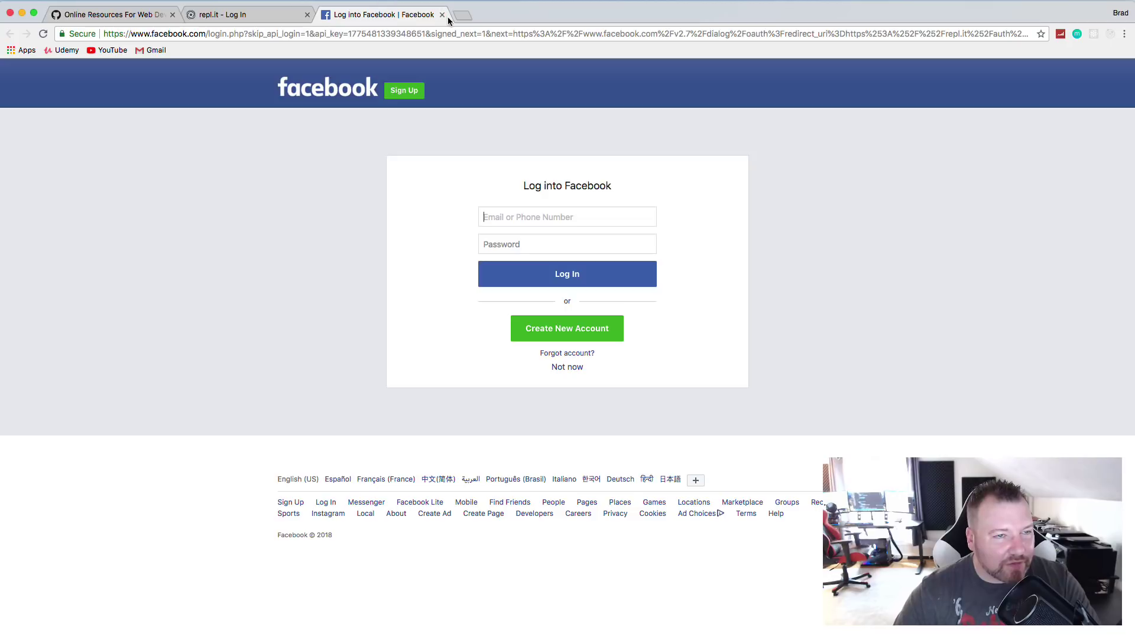
click(443, 16)
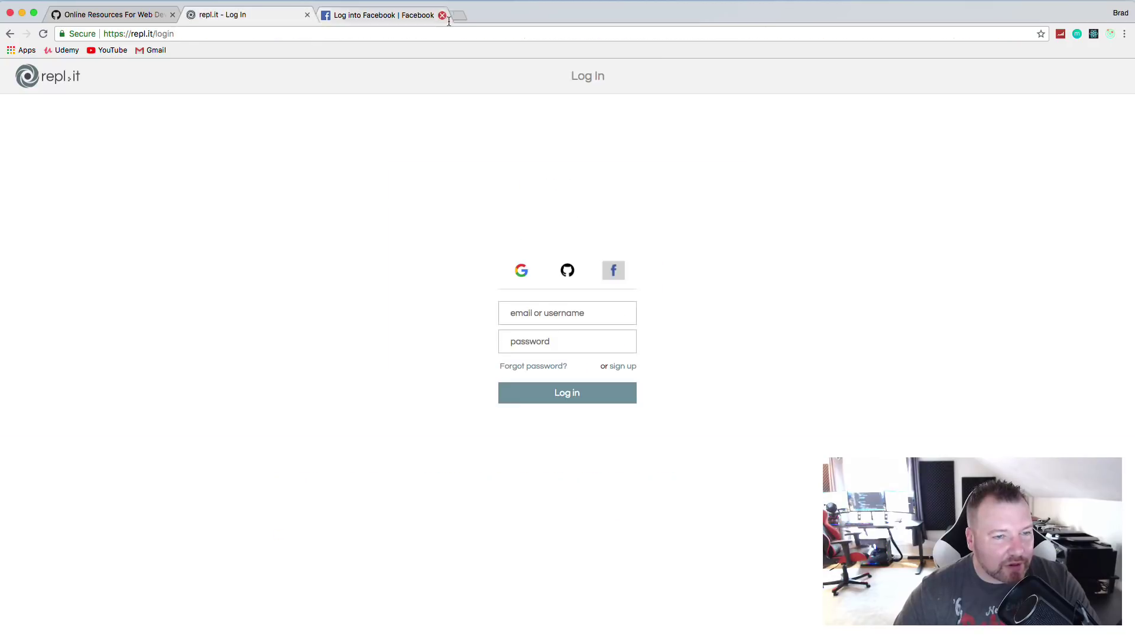
click(517, 270)
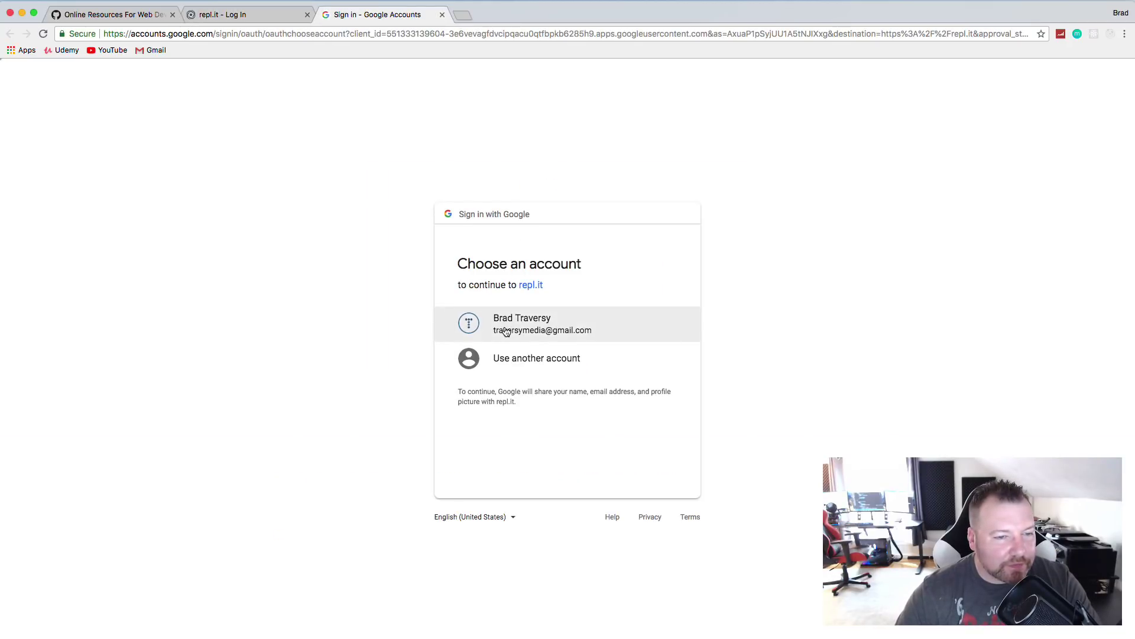
click(506, 331)
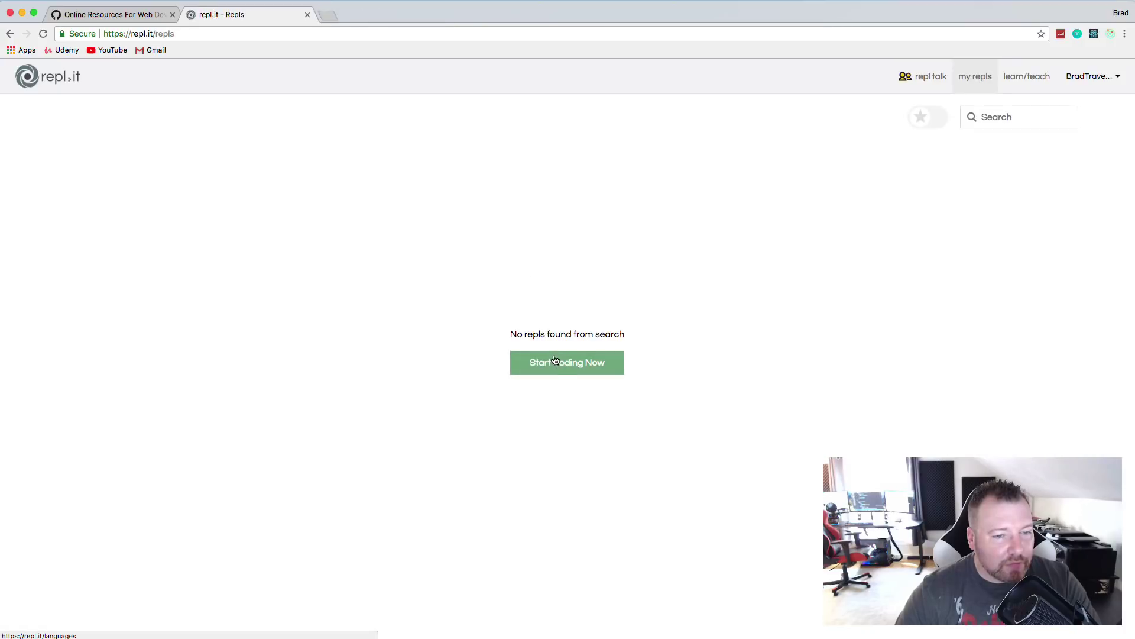
Browse the repl.it language list and create a new Express repl under Web Frameworks
click(595, 368)
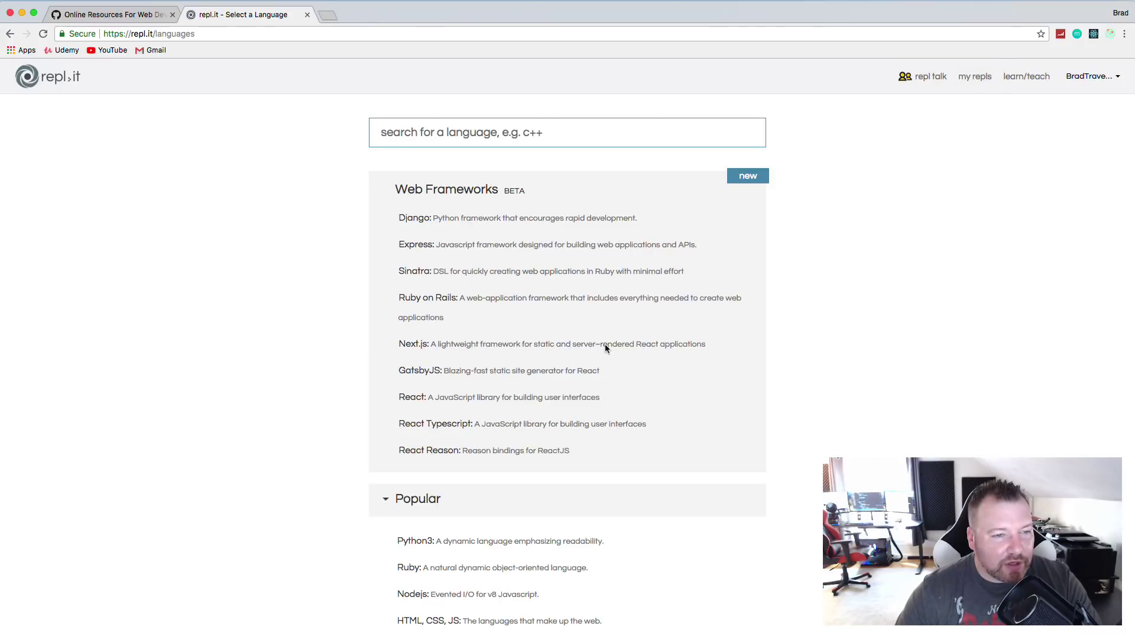
scroll(423, 214, down, 2)
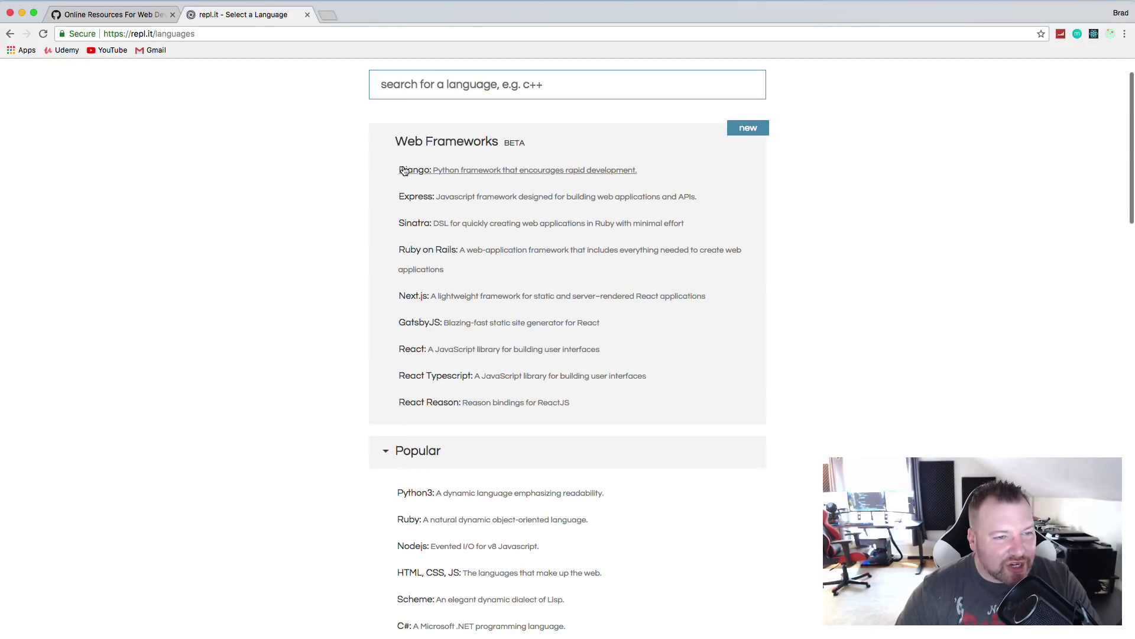
scroll(414, 231, down, 5)
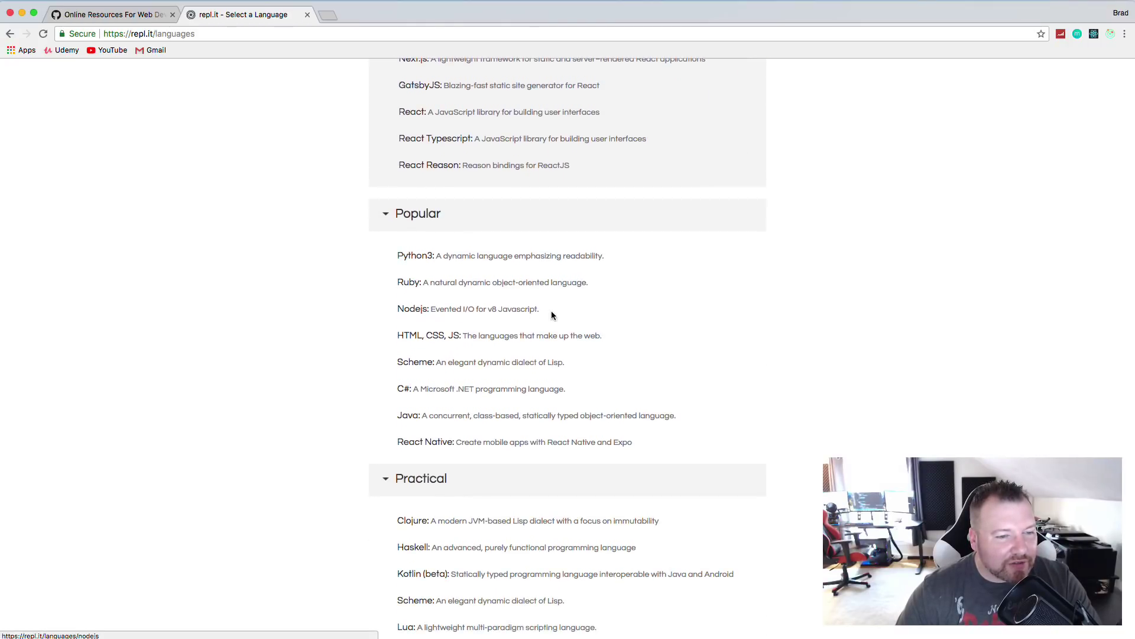
scroll(560, 312, up, 5)
scroll(560, 314, up, 1)
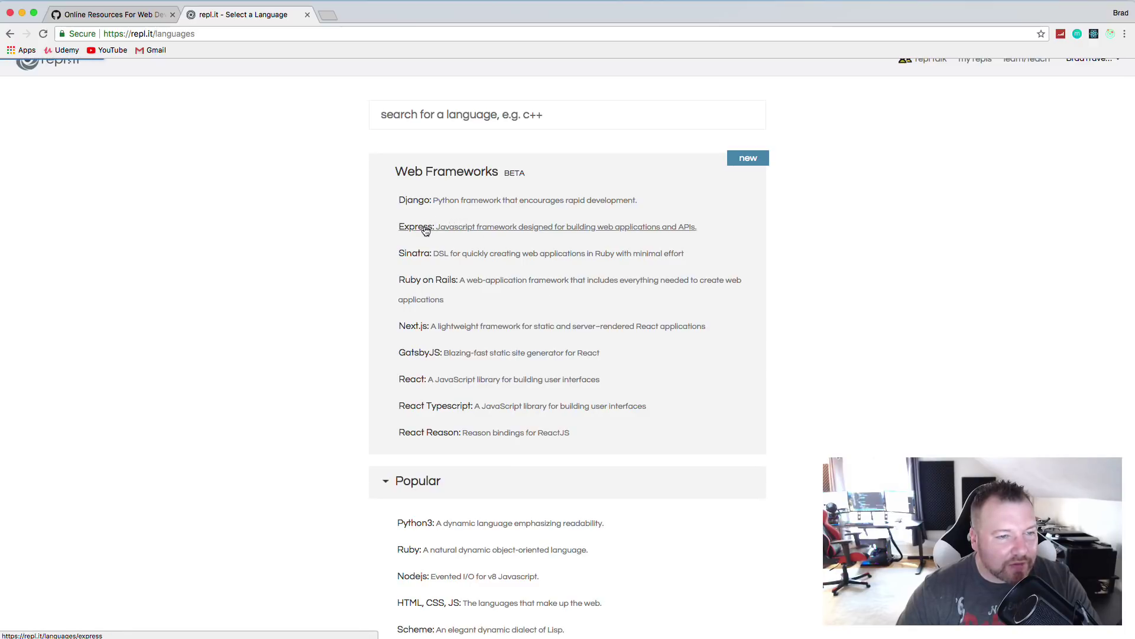
click(511, 235)
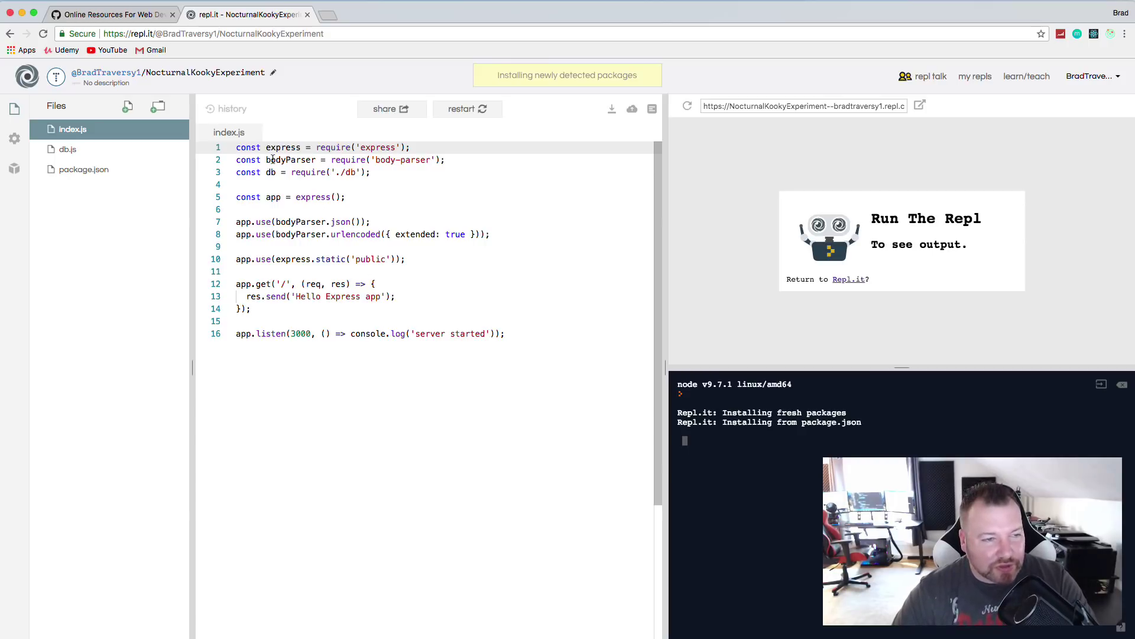
Look over the bodyParser require line, then view db.js and return to index.js
drag(271, 160, 352, 160)
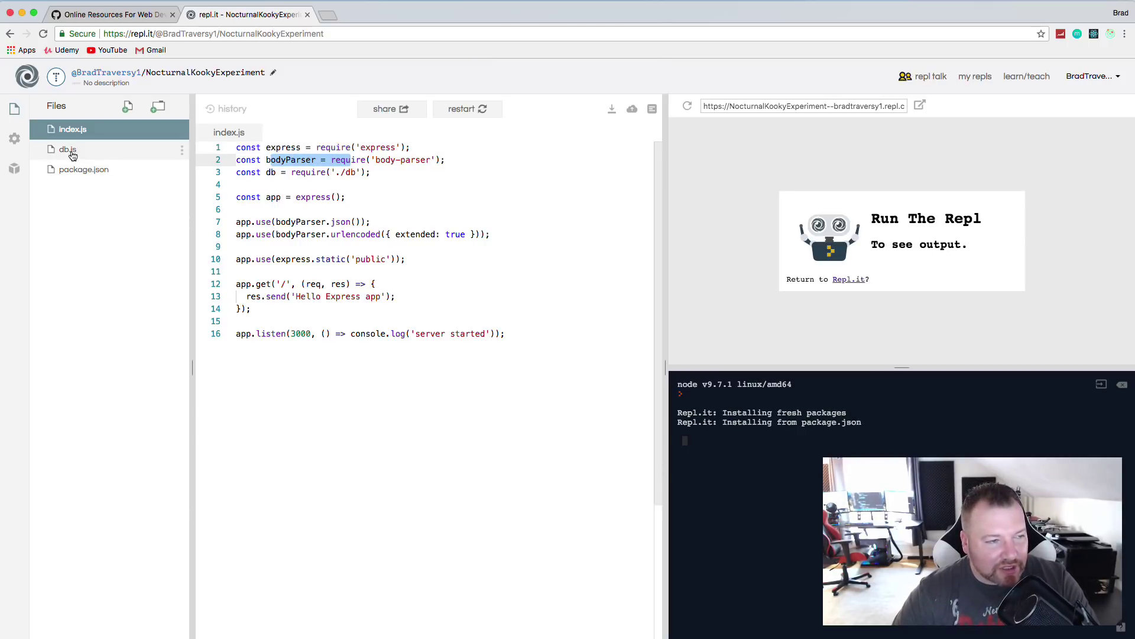
click(118, 154)
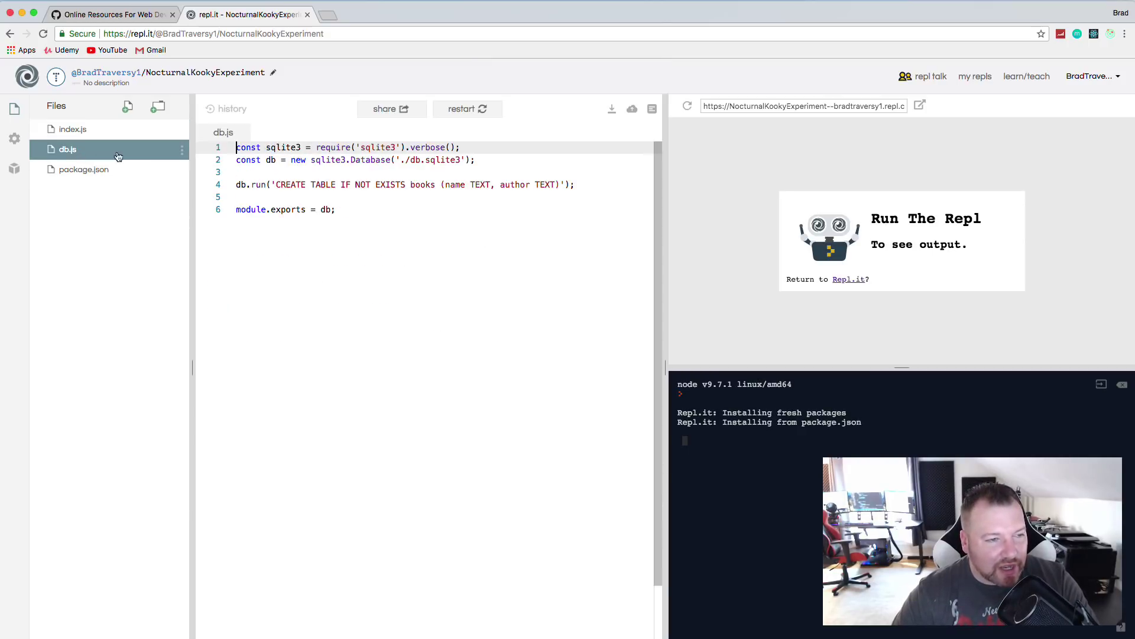
click(79, 130)
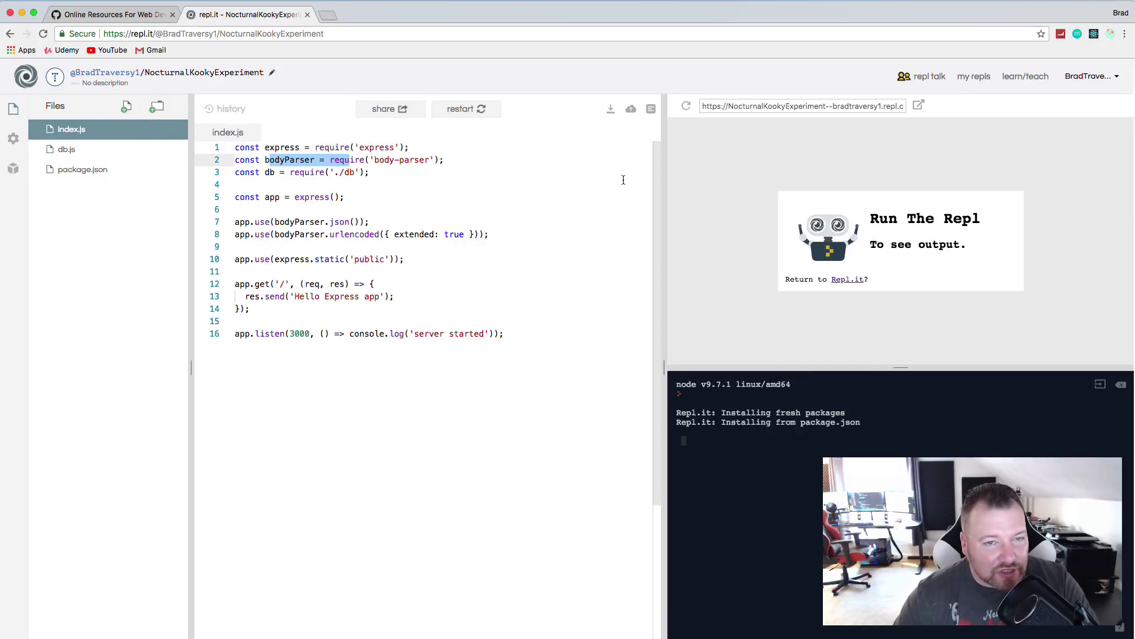
Run the Express server, check its 'Hello Express app' response, and select the route block
click(467, 112)
click(482, 113)
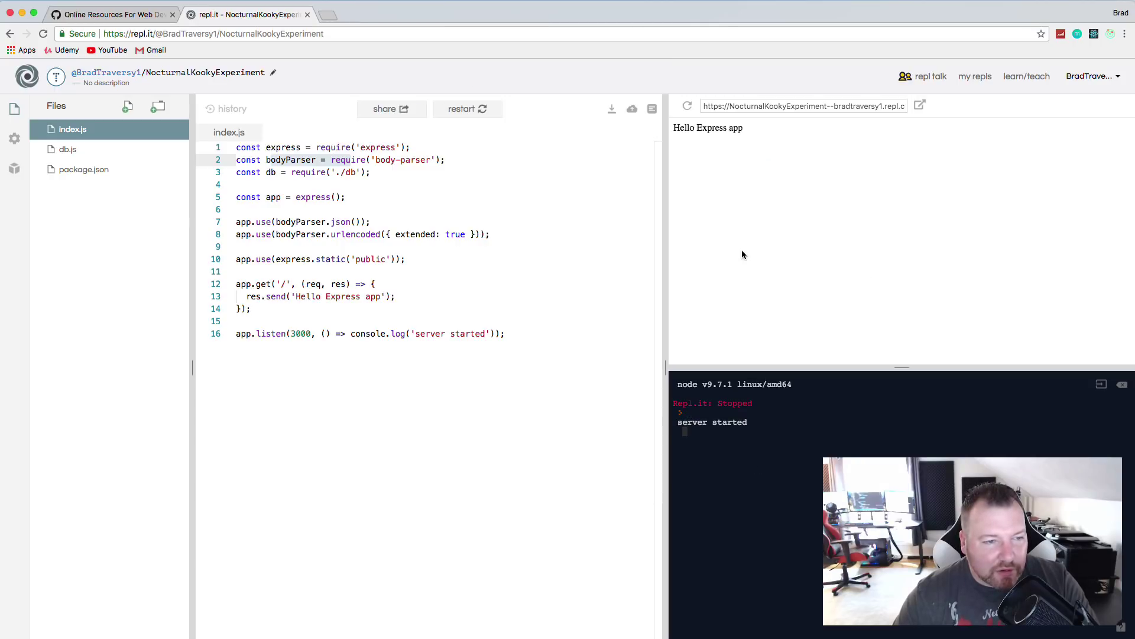
drag(674, 129, 744, 128)
drag(397, 296, 214, 290)
key(super+c)
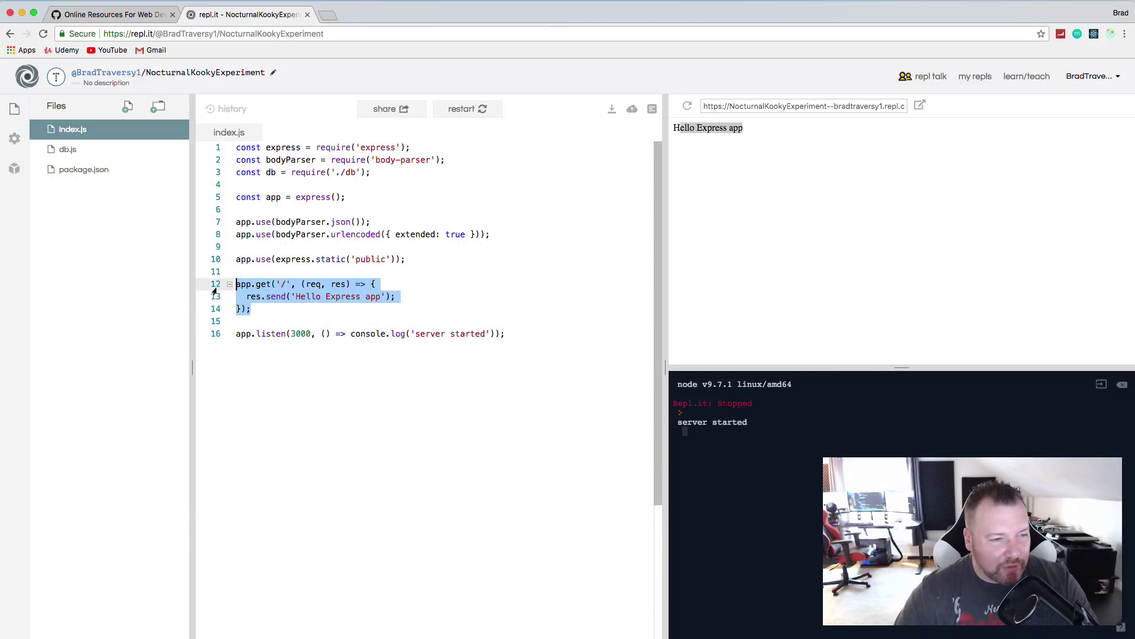
Duplicate the app.get block as a '/test' route responding 'TESTING' in index.js
click(294, 311)
key(Return)
key(Return)
key(super+v)
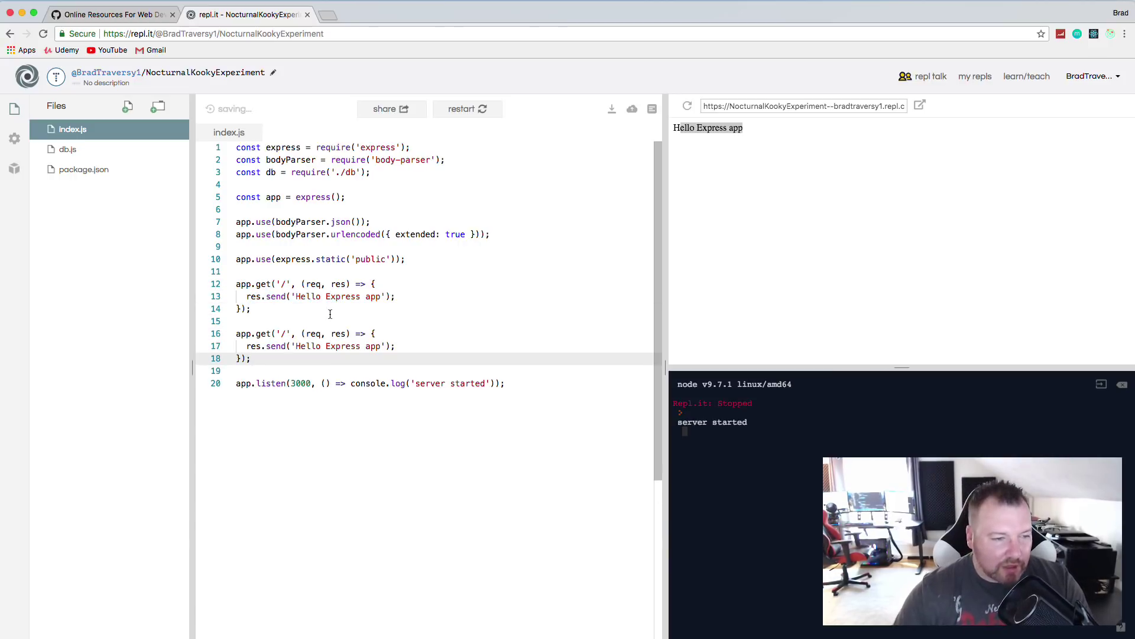
double_click(285, 335)
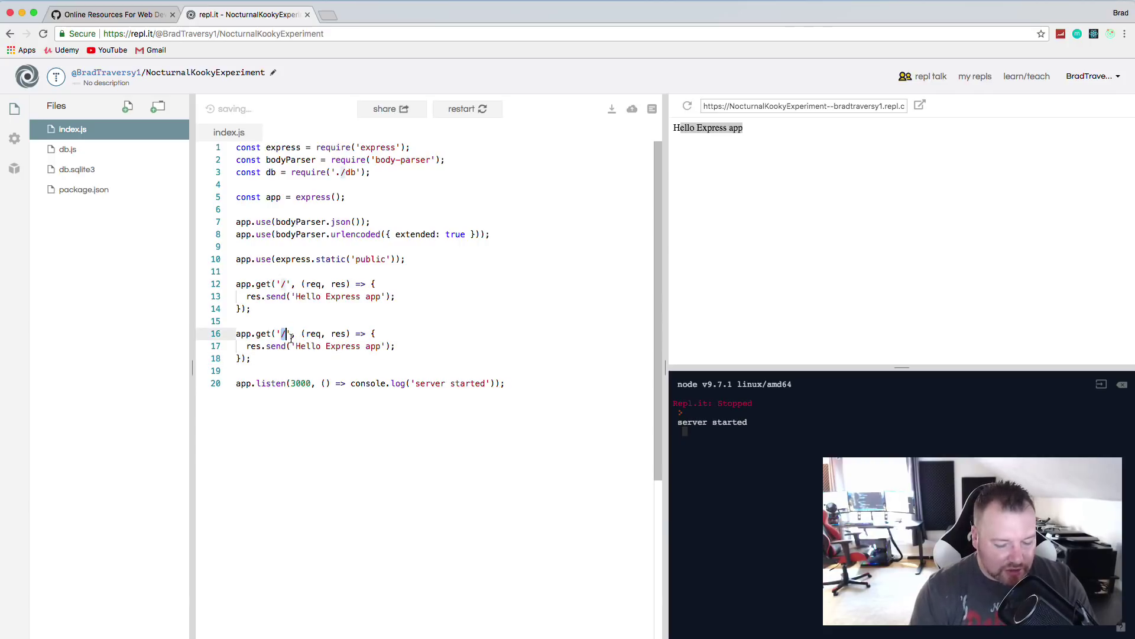
text(/test)
click(306, 346)
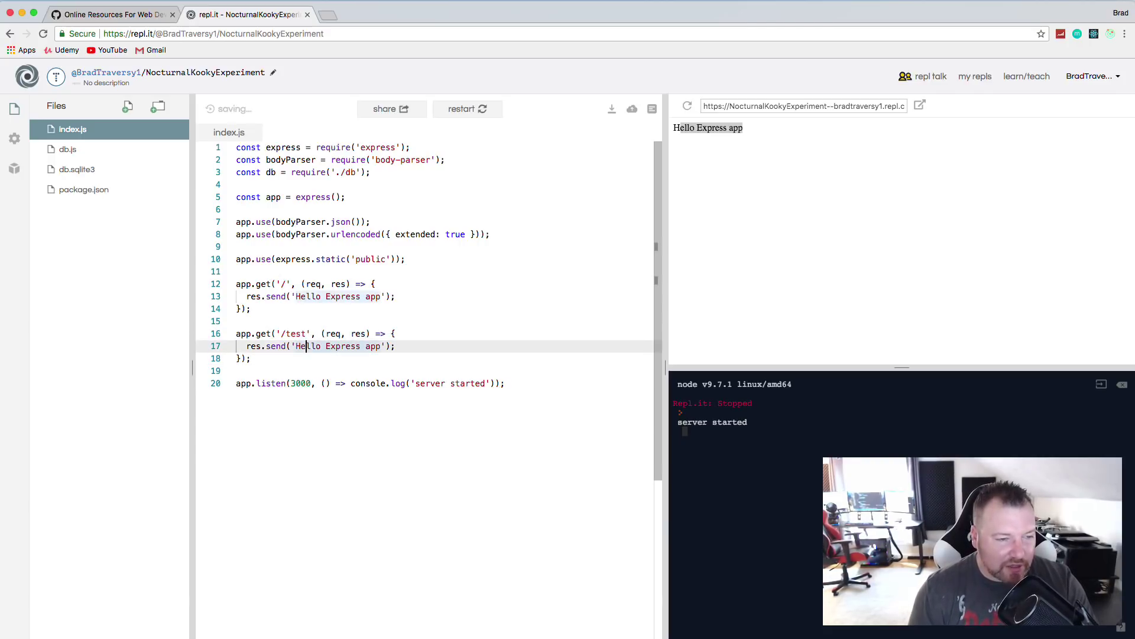
key(BackSpace)
key(BackSpace)
key(BackSpace)
key(BackSpace)
key(BackSpace)
key(BackSpace)
key(BackSpace)
key(BackSpace)
key(BackSpace)
key(BackSpace)
key(BackSpace)
key(BackSpace)
key(BackSpace)
key(BackSpace)
key(BackSpace)
key(BackSpace)
key(BackSpace)
text(TEST)
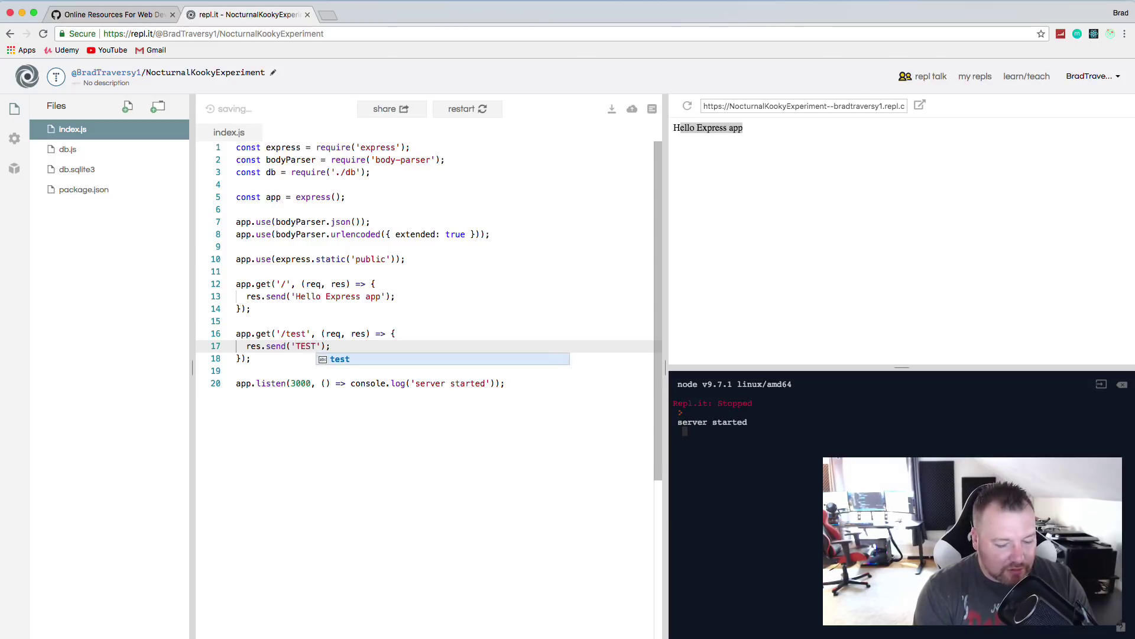
text(ING)
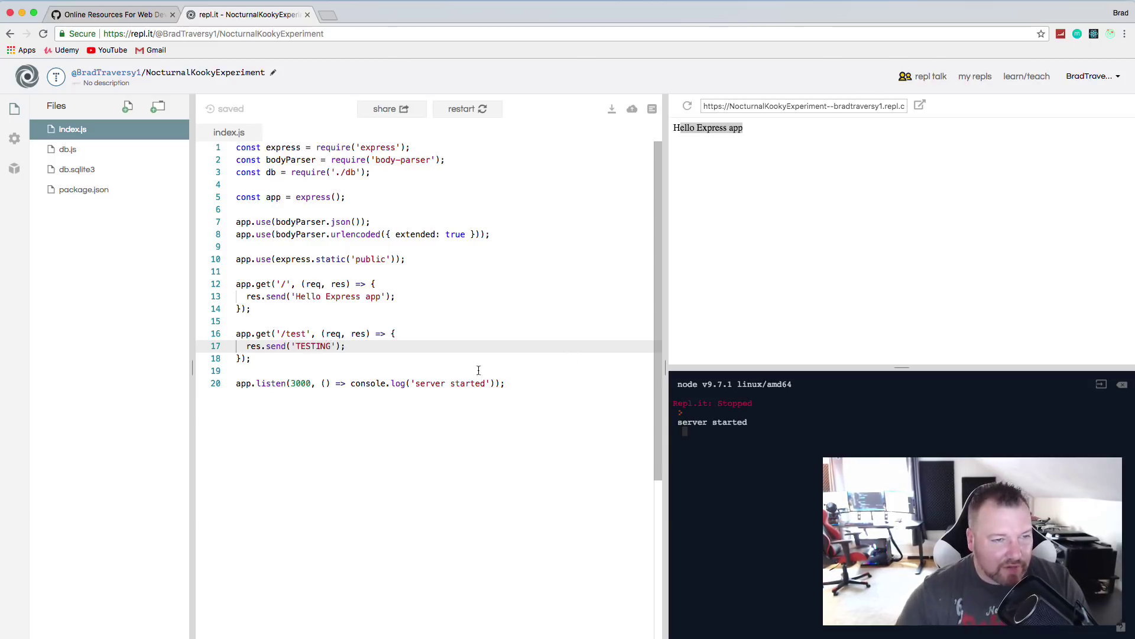
Restart the server and open the app preview in a new tab
click(482, 109)
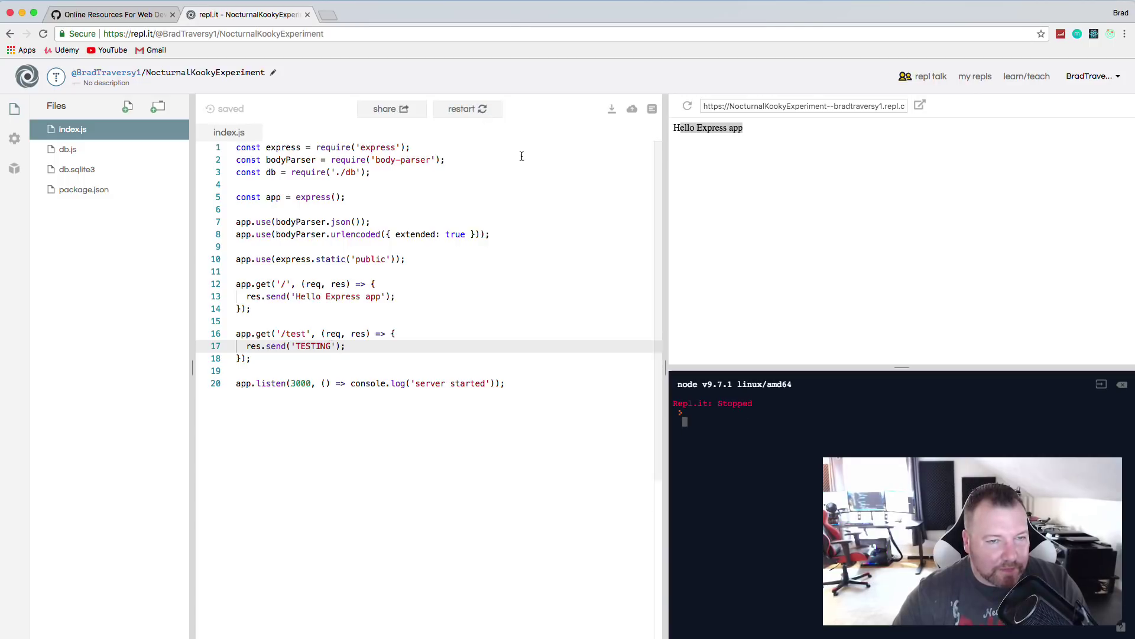
triple_click(847, 106)
click(846, 105)
triple_click(841, 105)
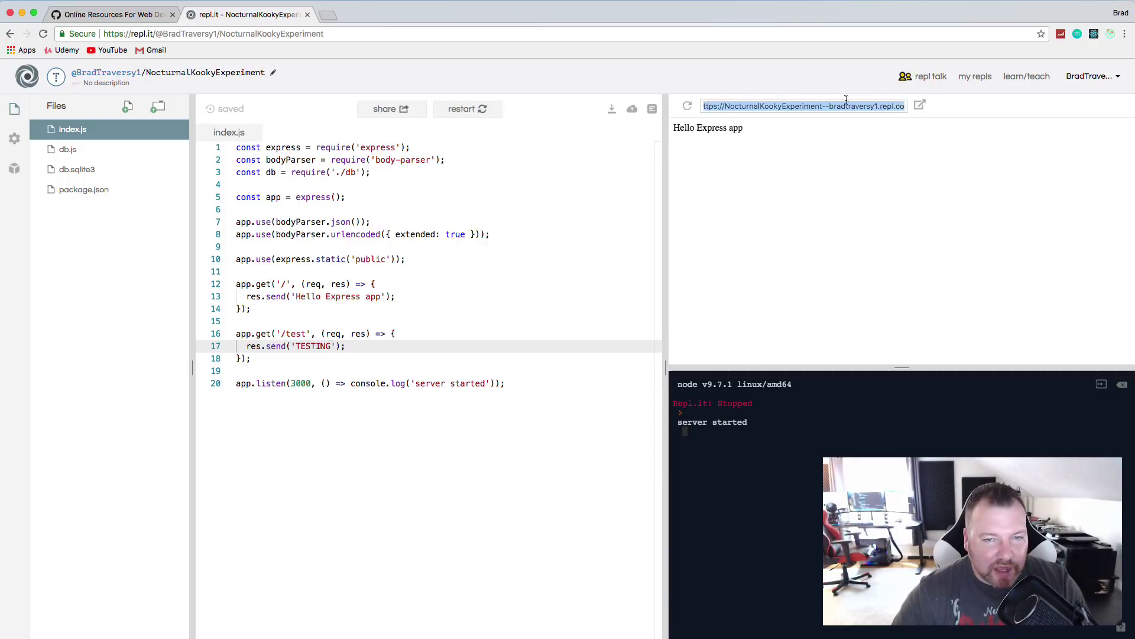
click(917, 110)
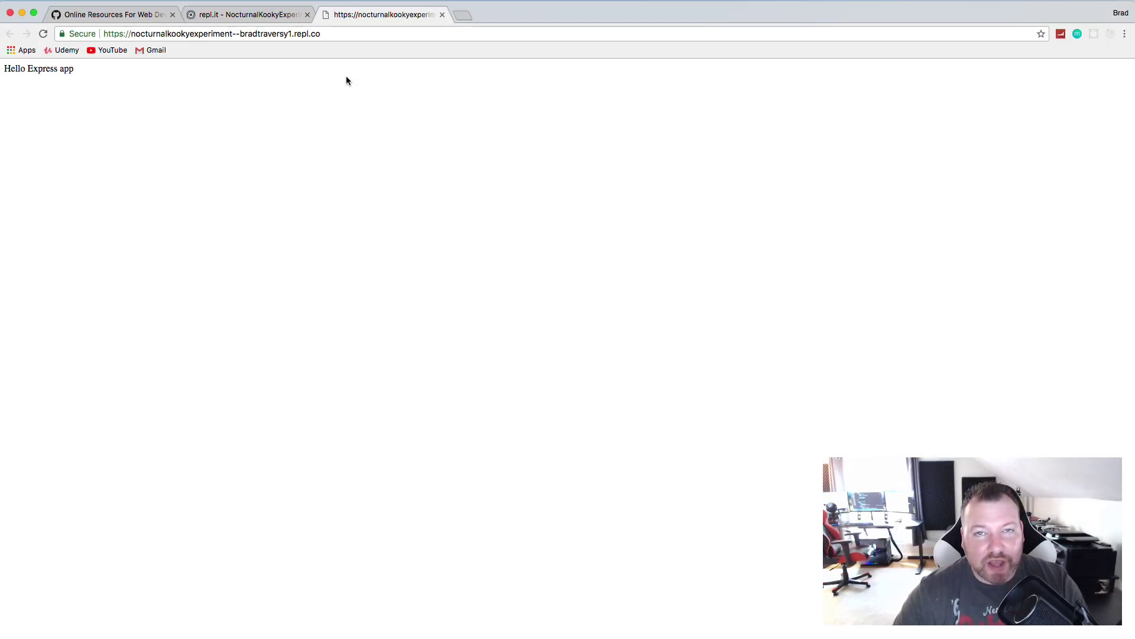
Load the /test route in the preview tab, then close that tab
click(369, 32)
click(368, 34)
text(/test)
key(Return)
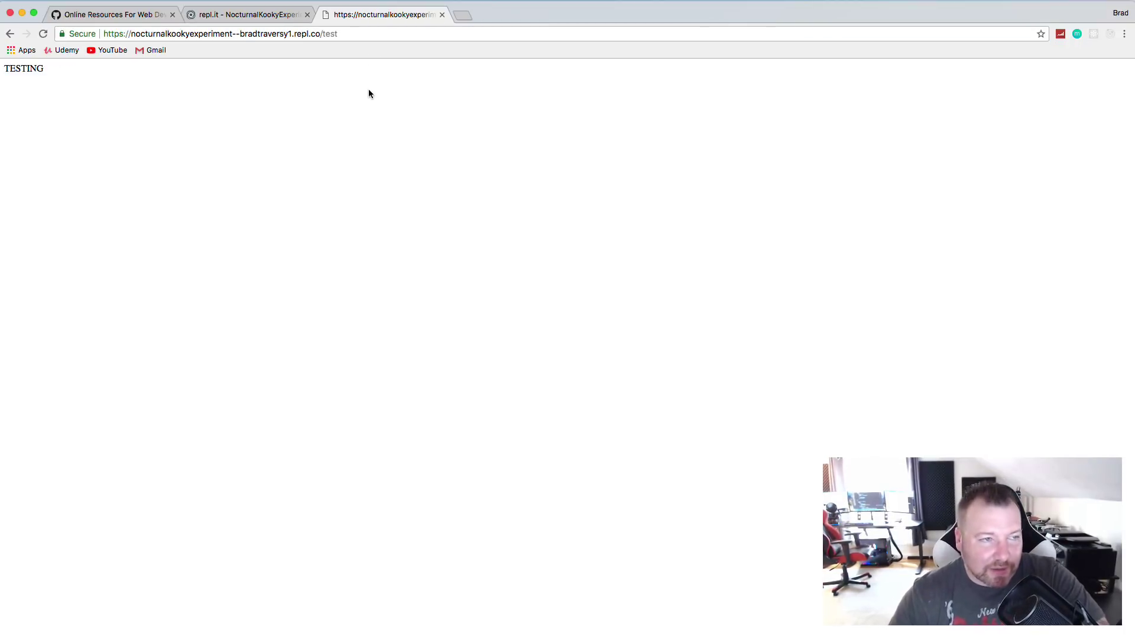
click(263, 15)
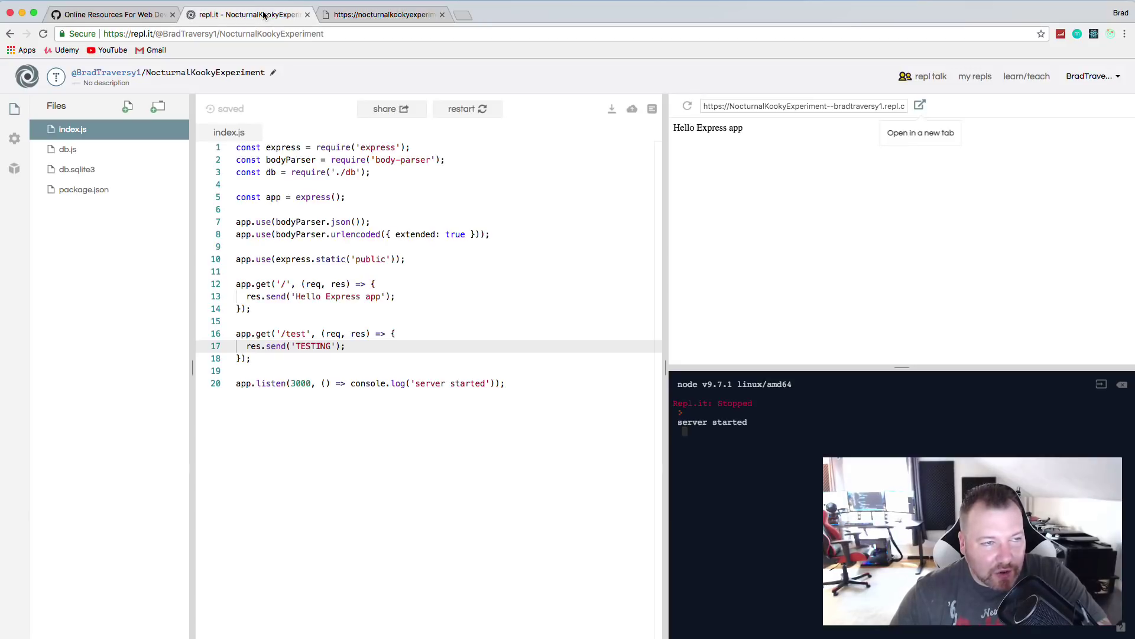
click(442, 15)
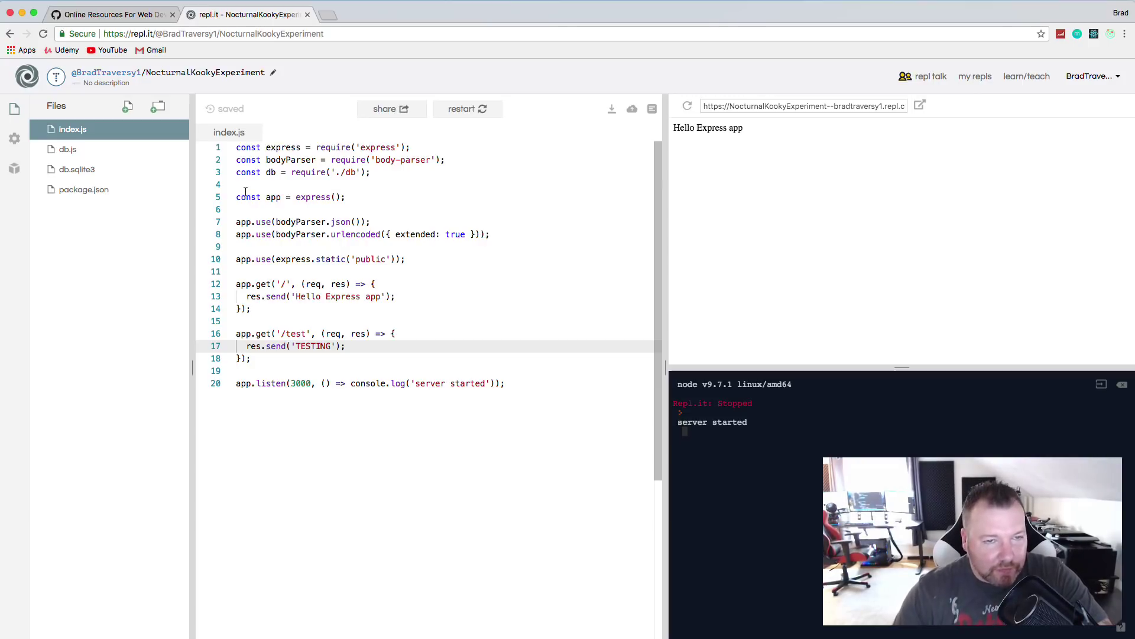
Log out of repl.it and switch back to the resource list
click(1117, 81)
click(1097, 123)
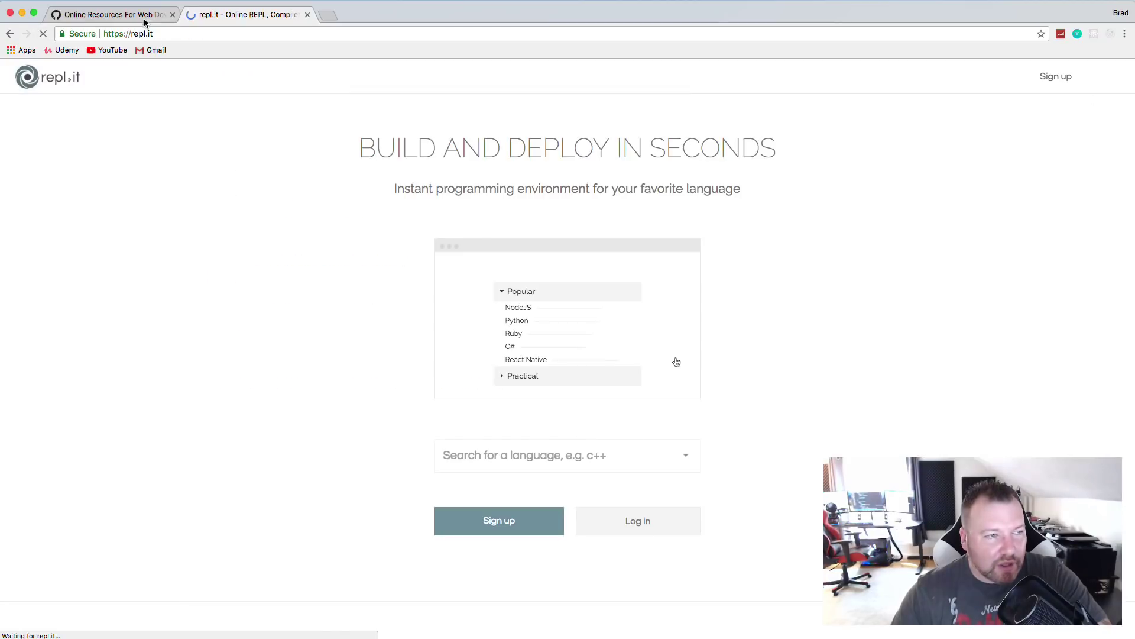
click(144, 16)
Close the repl.it tab and scroll through the gist's resource list
click(307, 15)
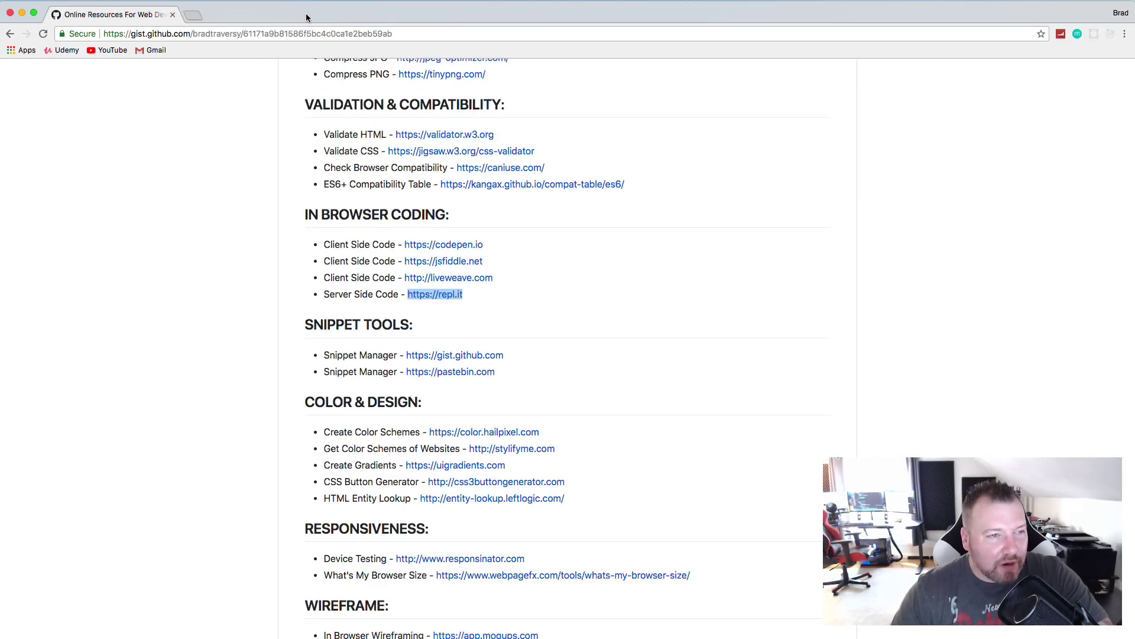
scroll(196, 186, down, 1)
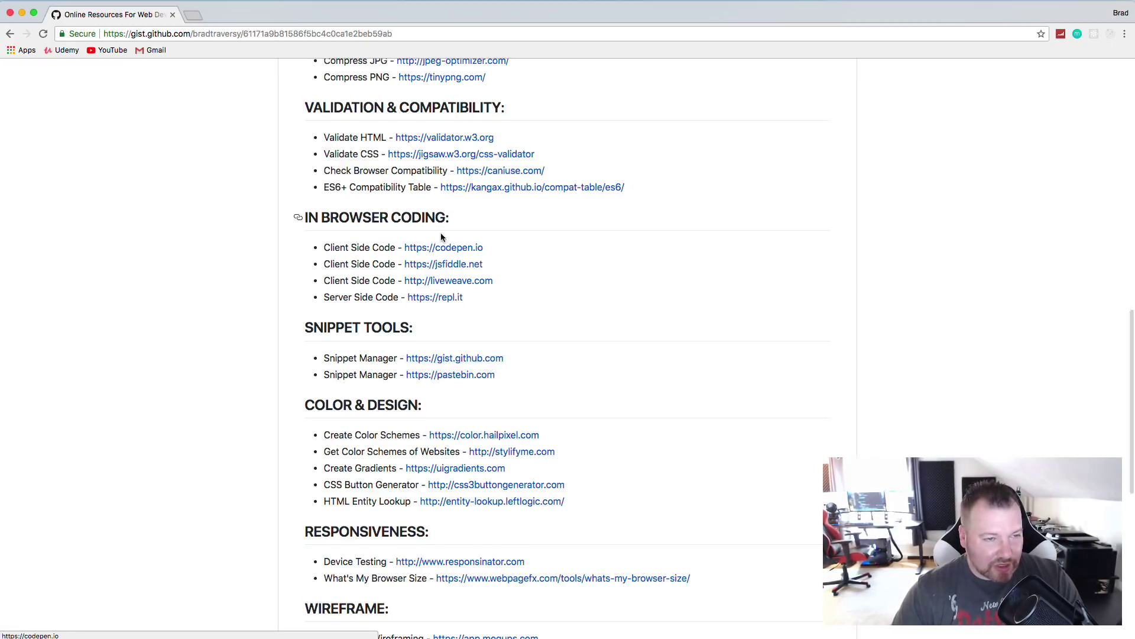
scroll(441, 235, up, 10)
scroll(439, 238, up, 8)
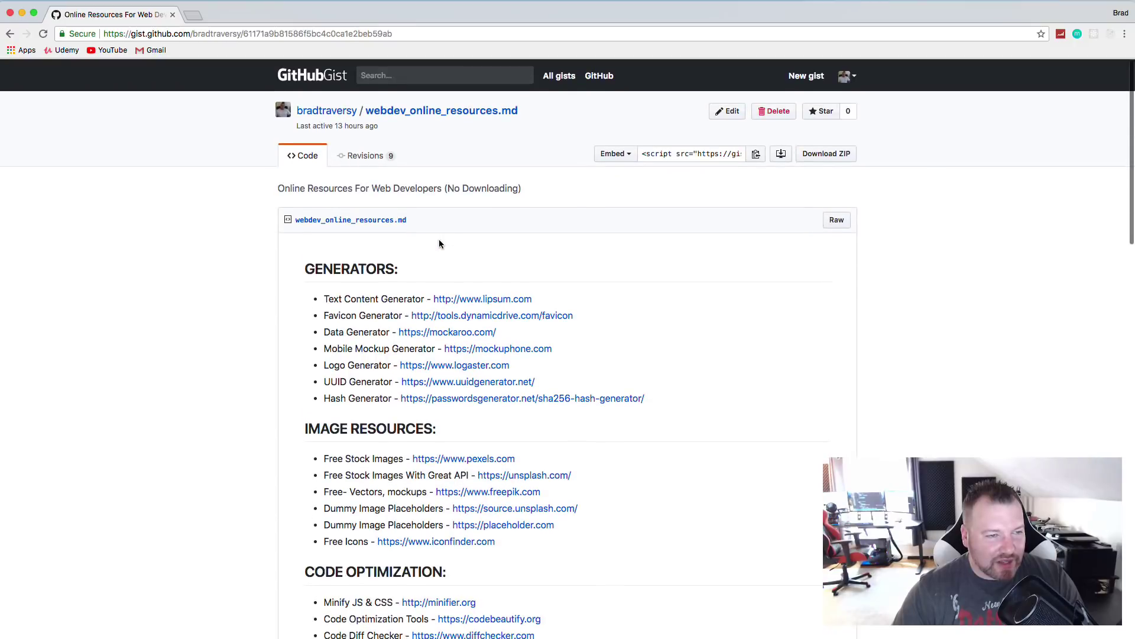
scroll(360, 250, down, 1)
scroll(360, 249, up, 1)
scroll(431, 272, down, 20)
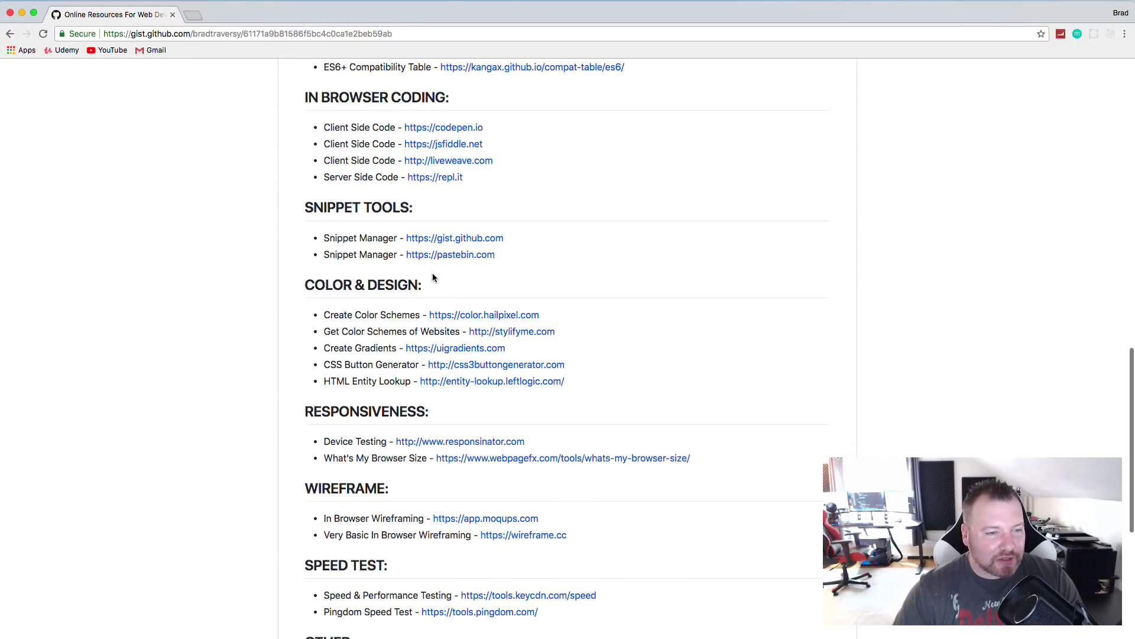
Open gist.github.com in a new tab, view the new-gist page, then close it
right_click(456, 239)
click(491, 243)
click(233, 15)
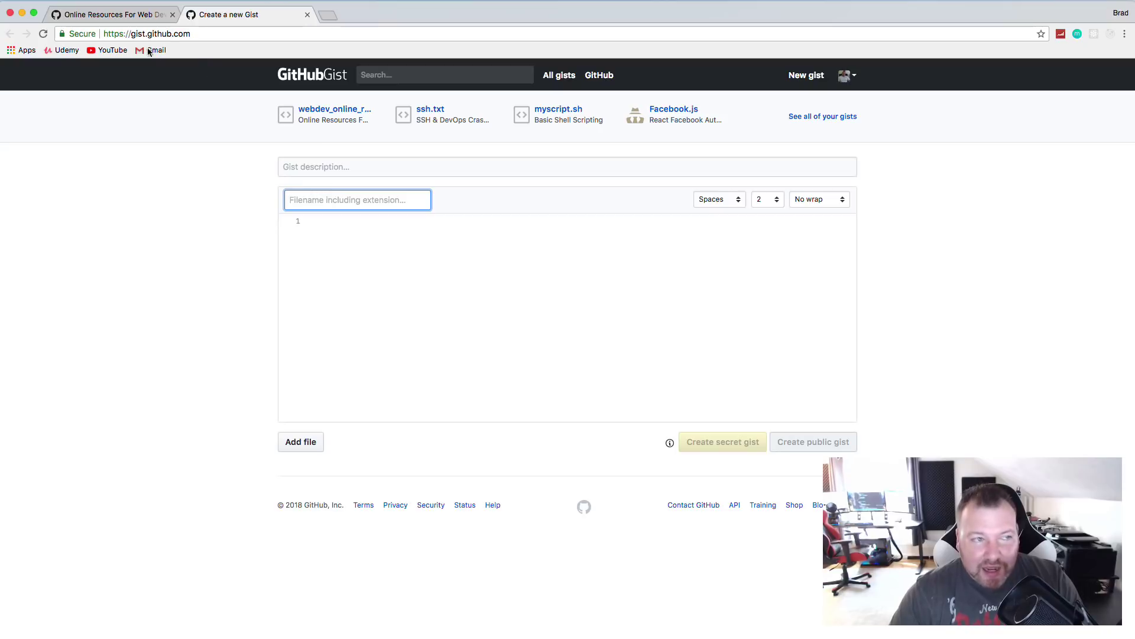
click(112, 15)
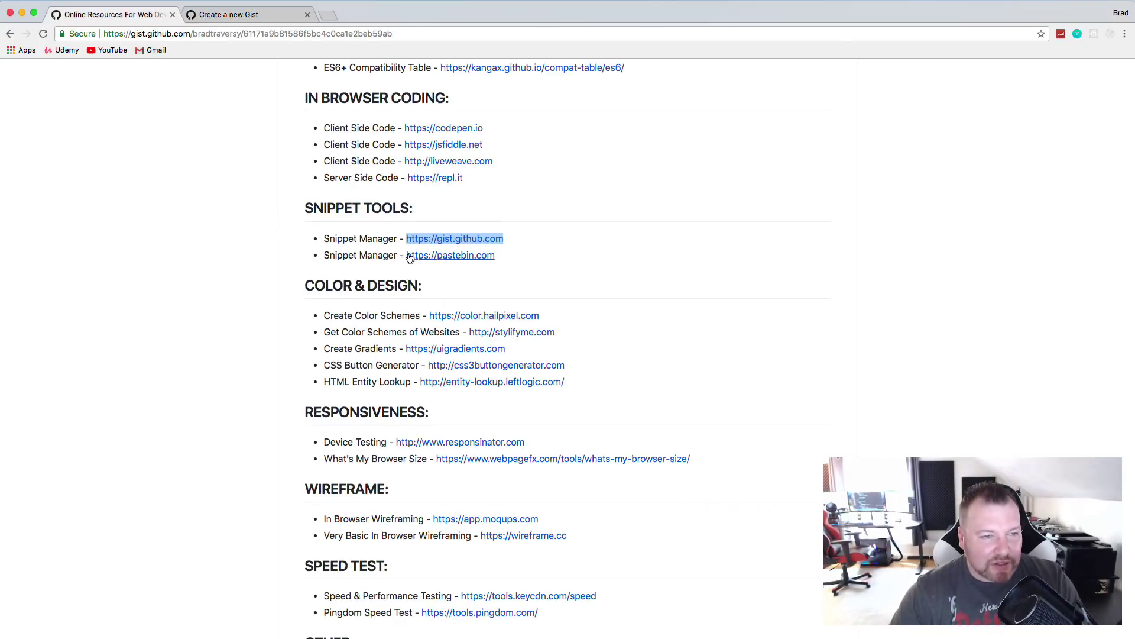
scroll(414, 259, up, 20)
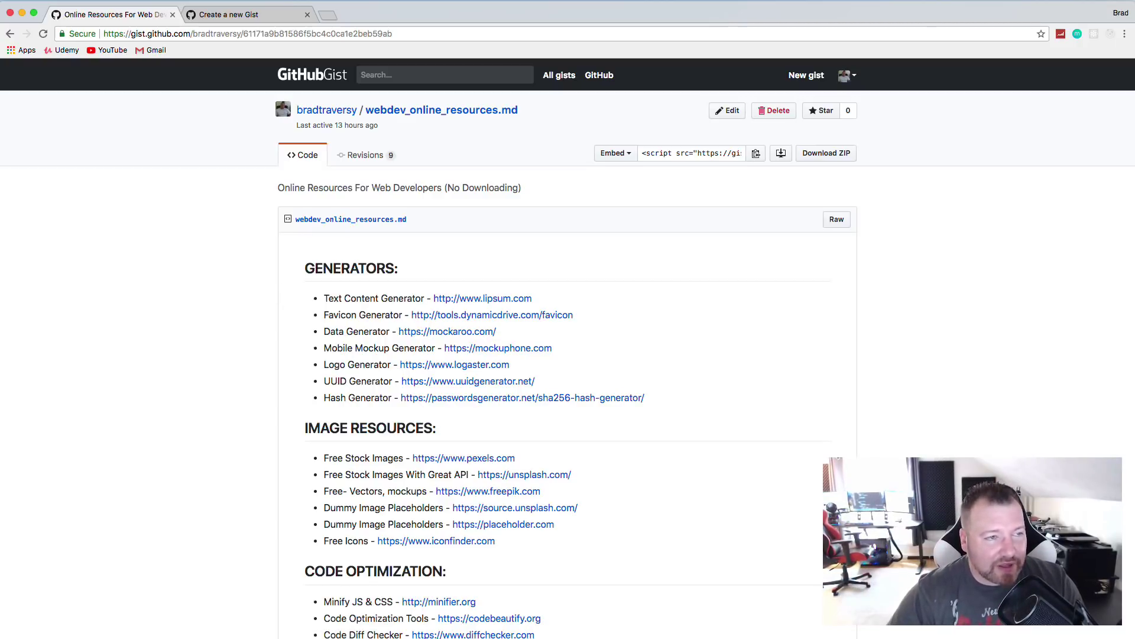
click(307, 14)
Deselect the gist link and bring up link options for pastebin.com
scroll(278, 181, down, 8)
scroll(278, 180, down, 1)
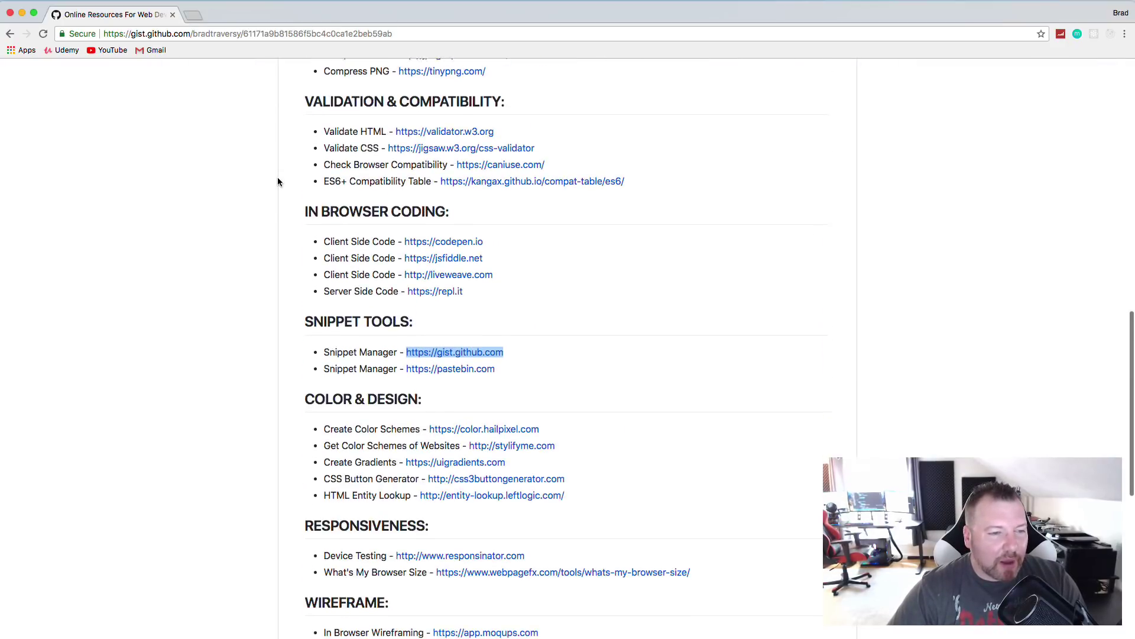
scroll(278, 181, up, 1)
click(778, 355)
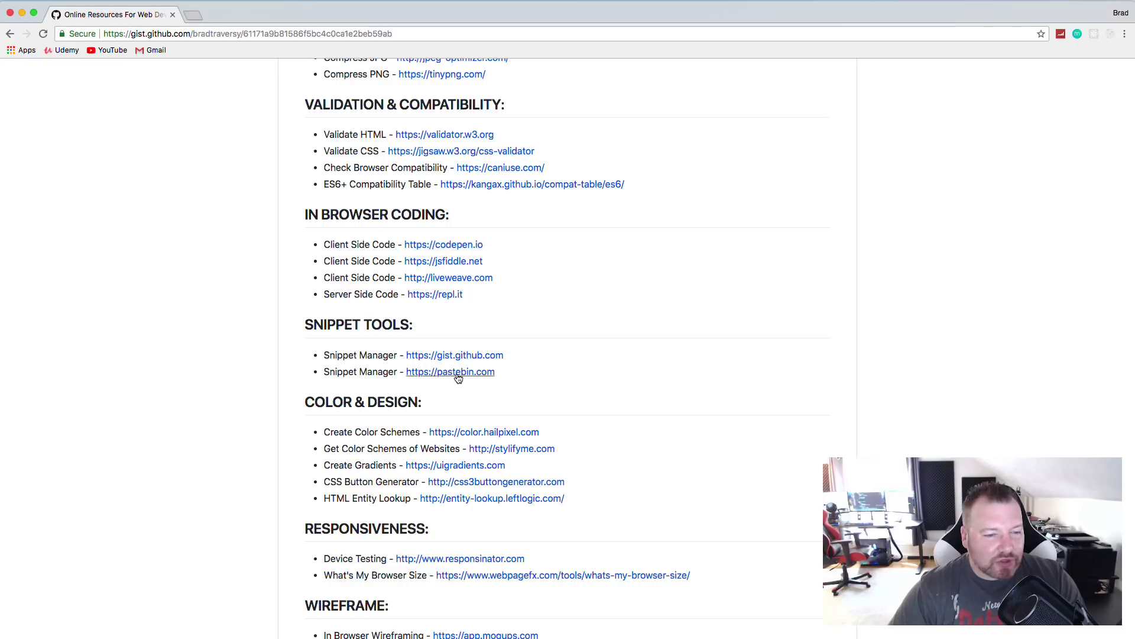
right_click(458, 377)
Open Pastebin in a new tab and browse the Amazon Domain Collection and another public paste
click(491, 382)
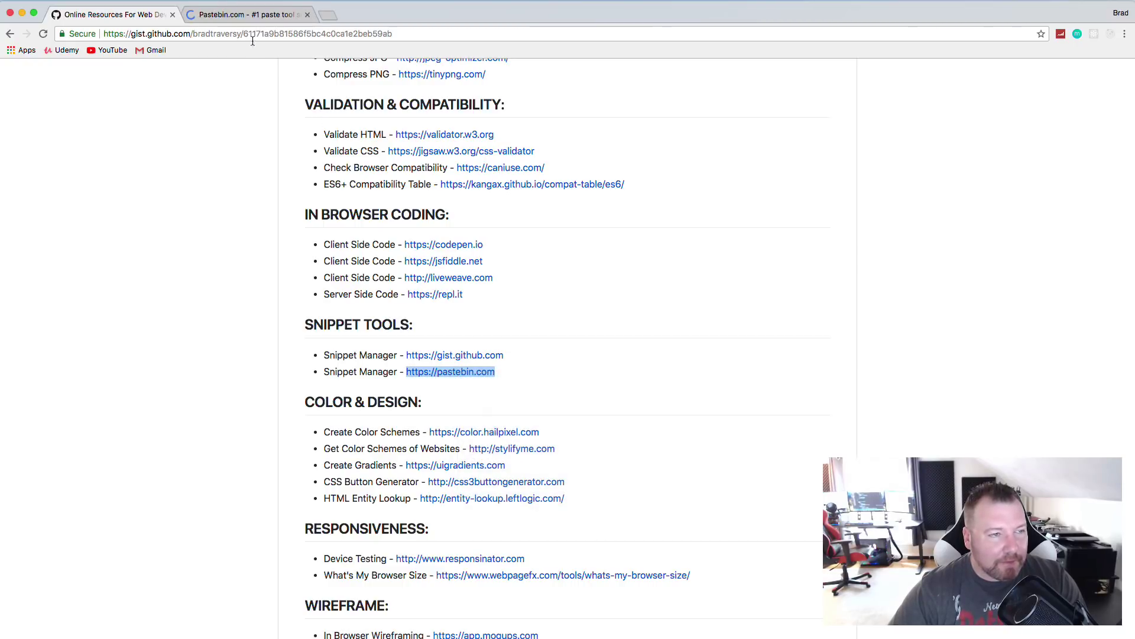
click(248, 14)
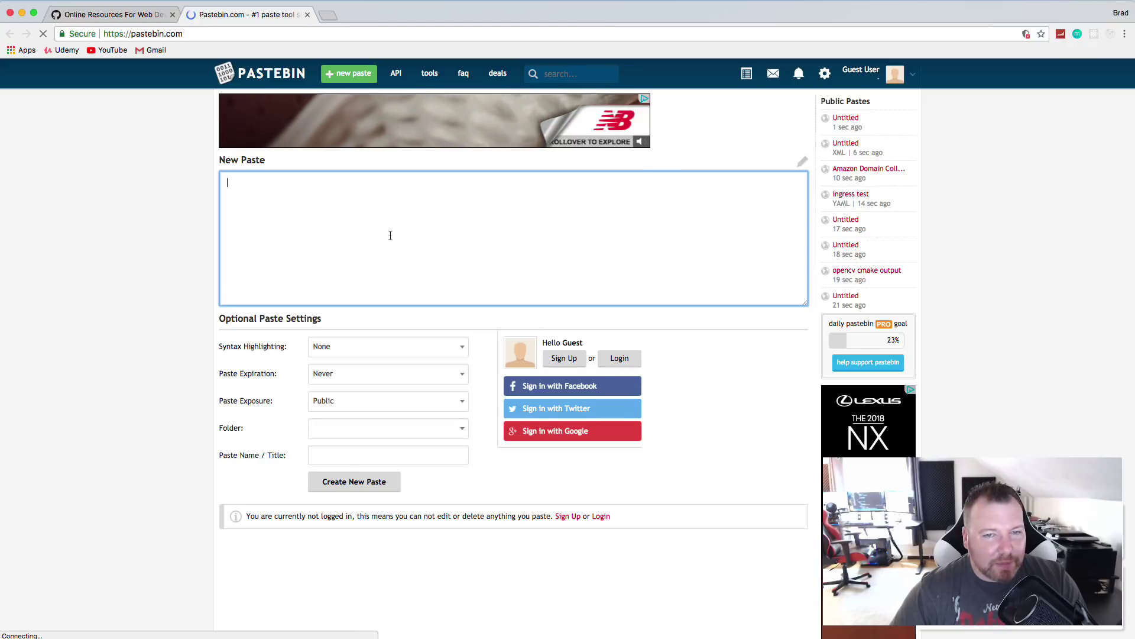
click(864, 172)
scroll(569, 302, down, 3)
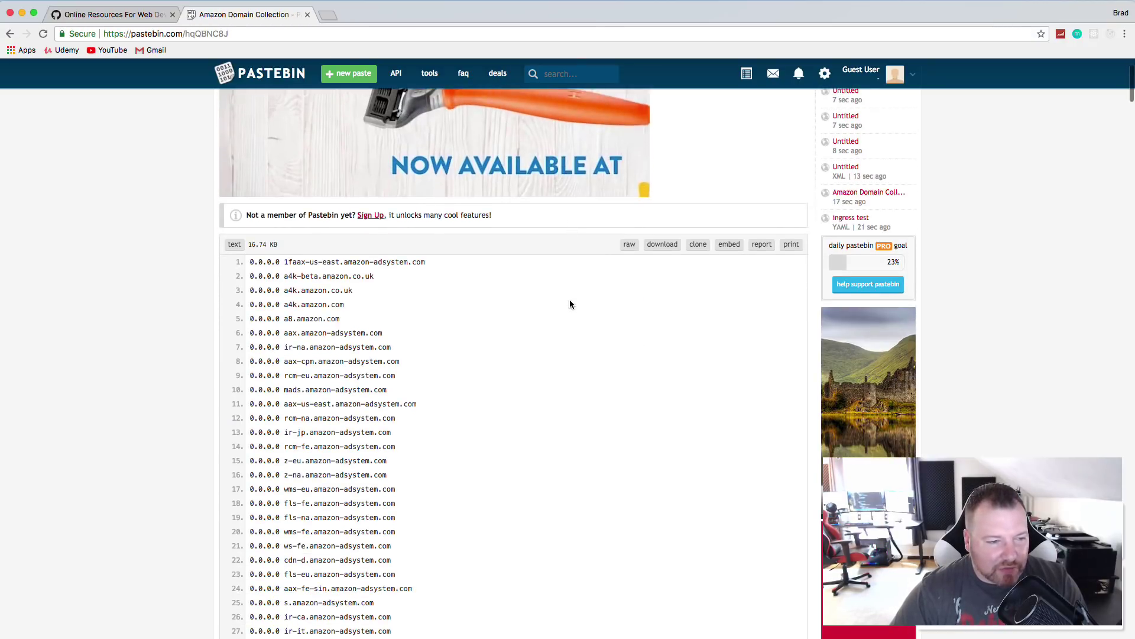
scroll(274, 317, down, 10)
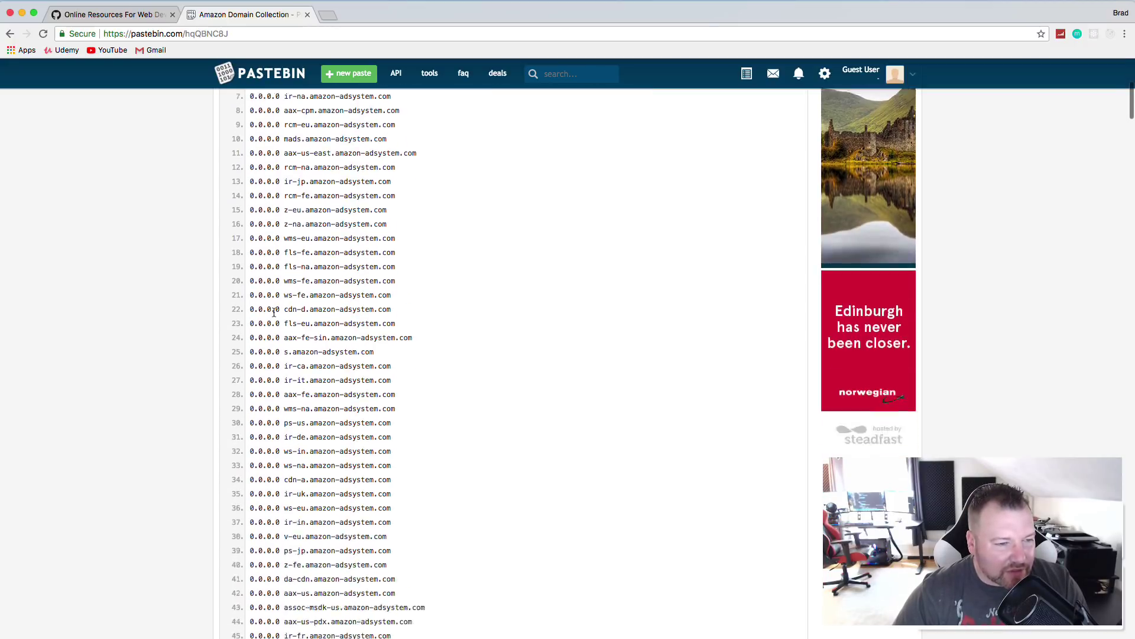
scroll(274, 316, up, 10)
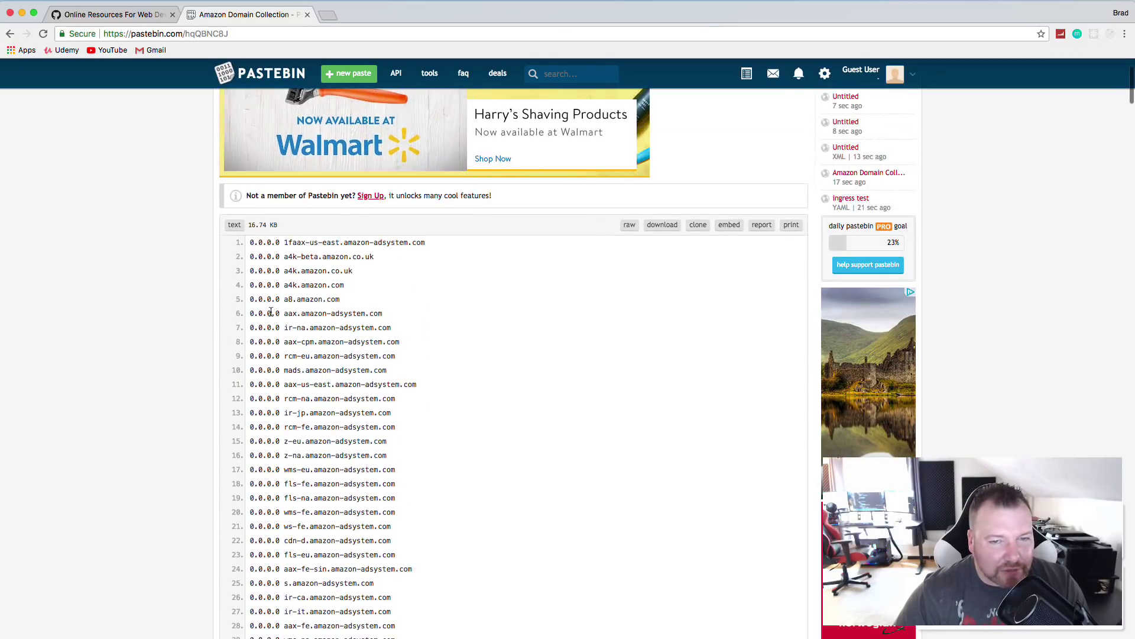
scroll(271, 316, down, 1)
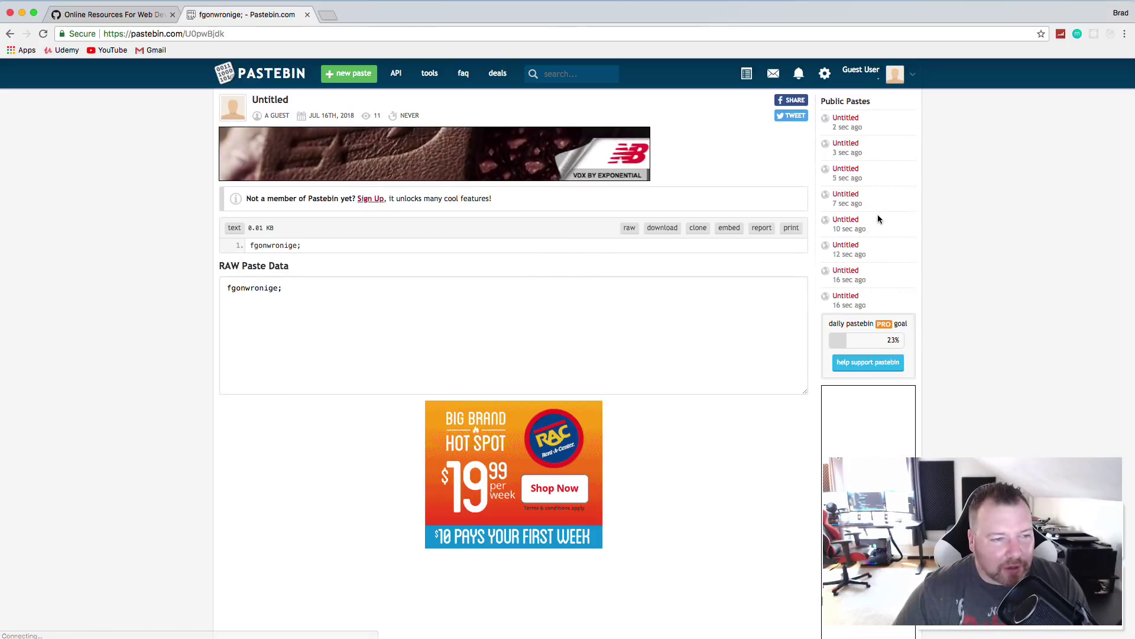
click(855, 222)
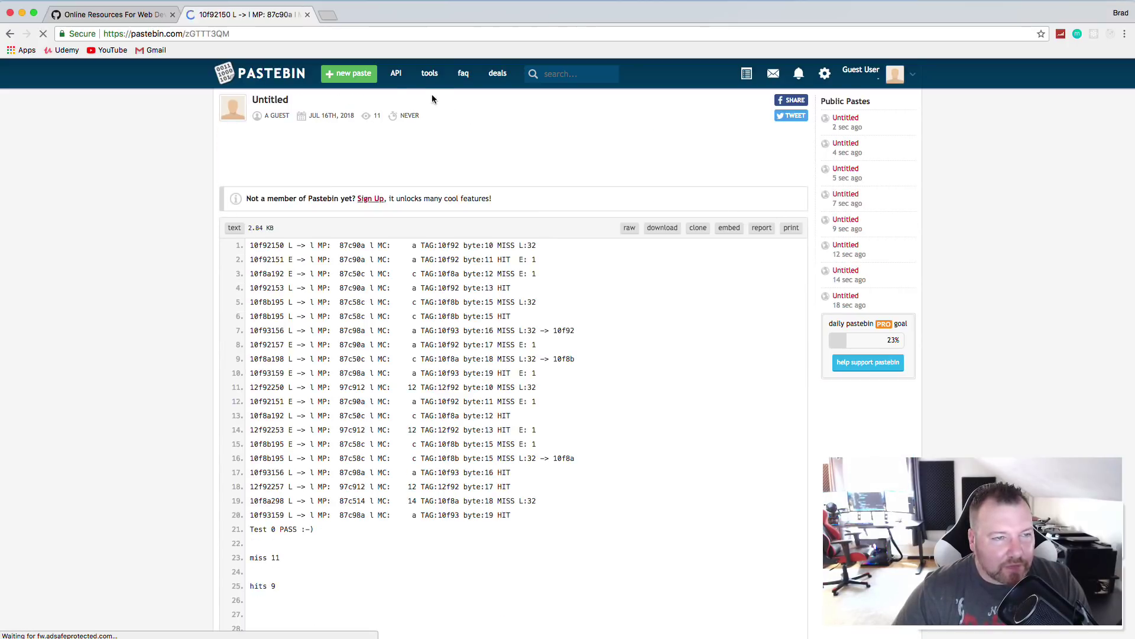
Open Pastebin's Developers API documentation and scroll through its examples
click(395, 73)
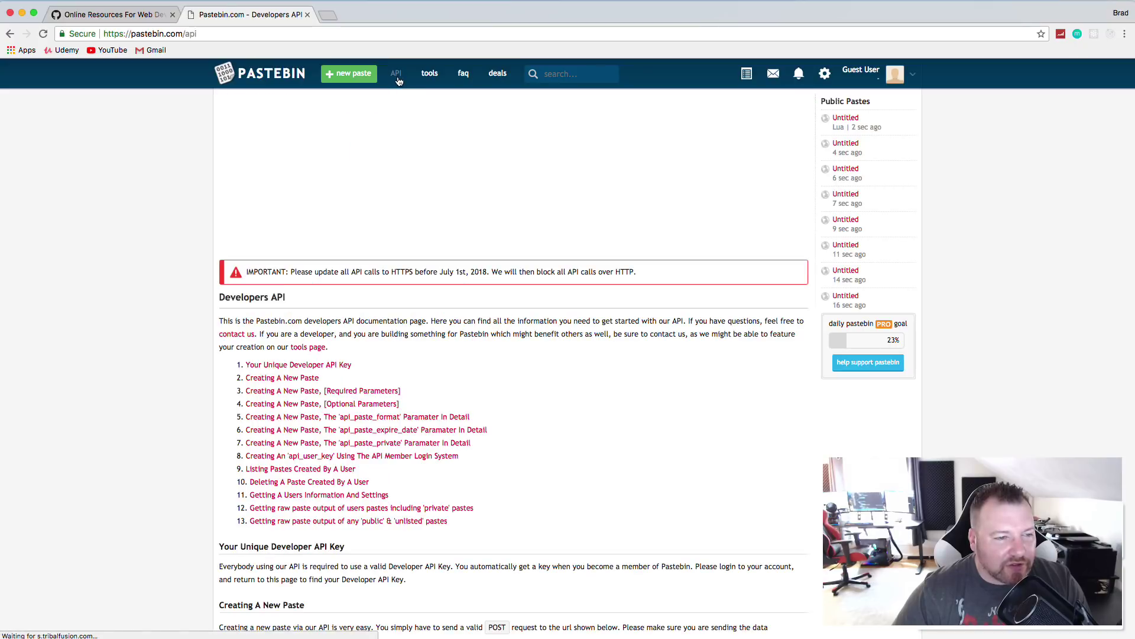
scroll(353, 216, down, 5)
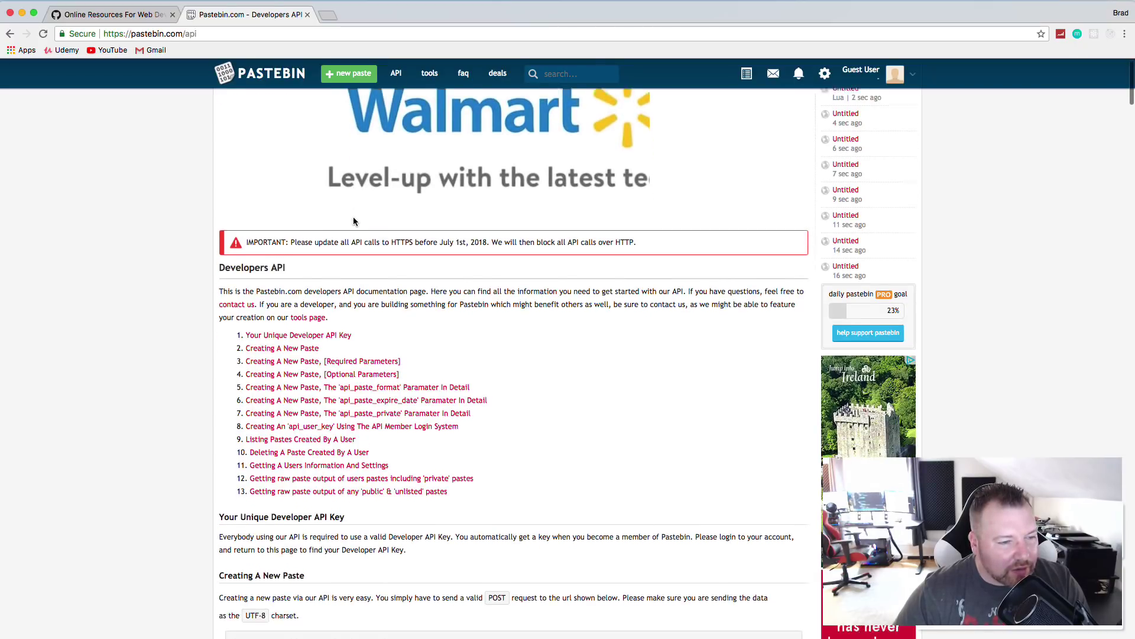
scroll(354, 220, down, 2)
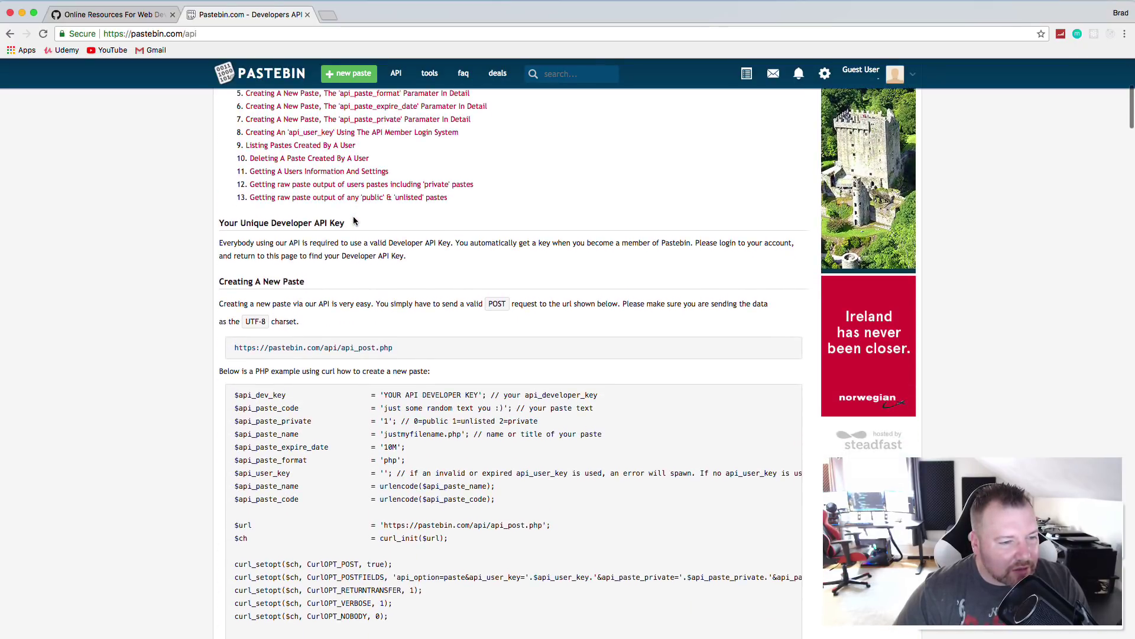
scroll(355, 221, down, 6)
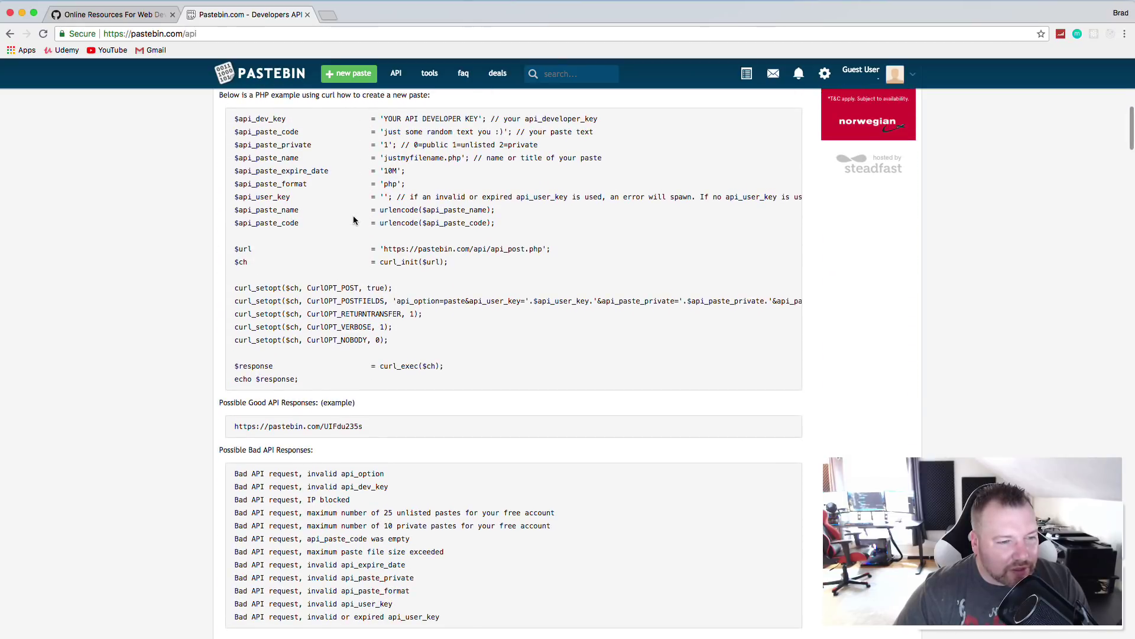
scroll(354, 220, down, 4)
scroll(354, 217, up, 15)
scroll(148, 156, up, 3)
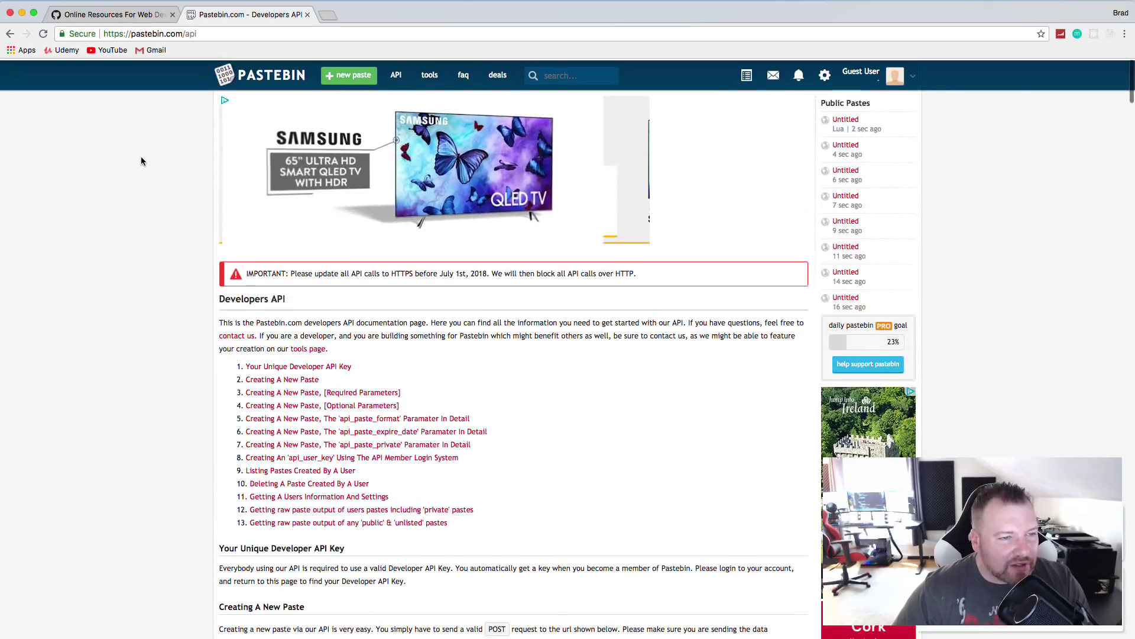
Close the Pastebin tab and open the Colordot (color.hailpixel.com) link in a new tab
click(126, 17)
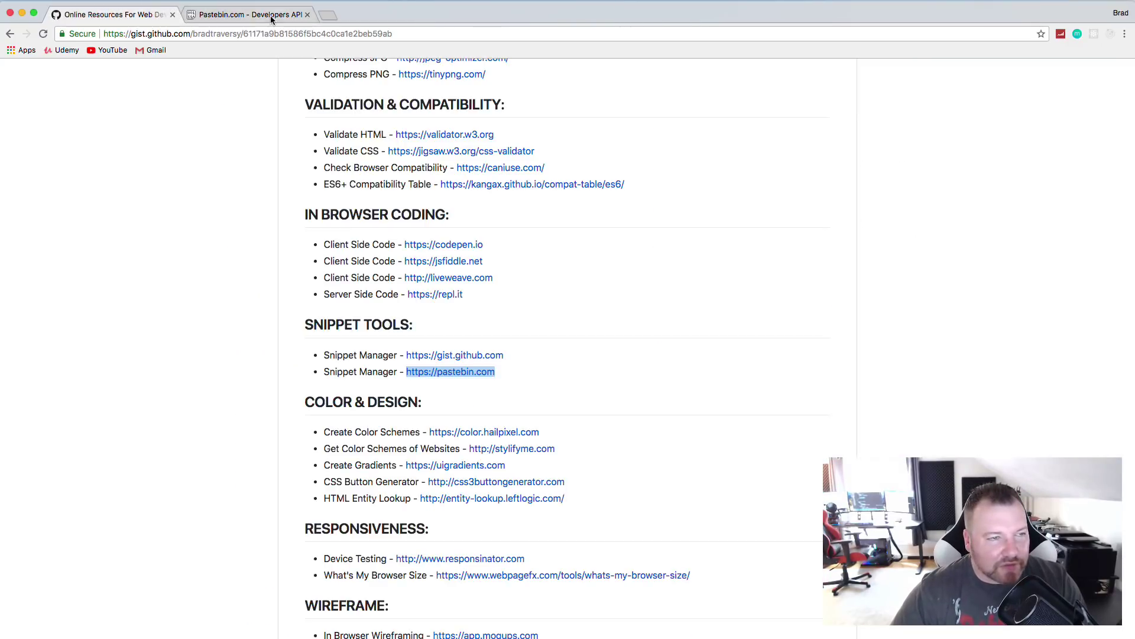
click(306, 15)
scroll(246, 160, down, 5)
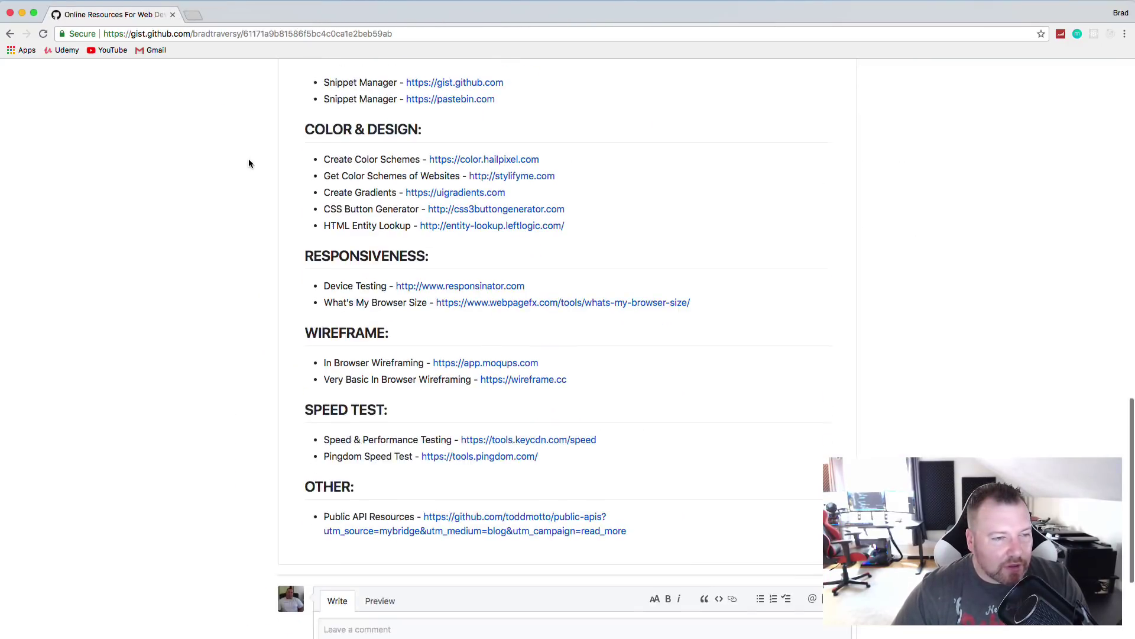
right_click(486, 135)
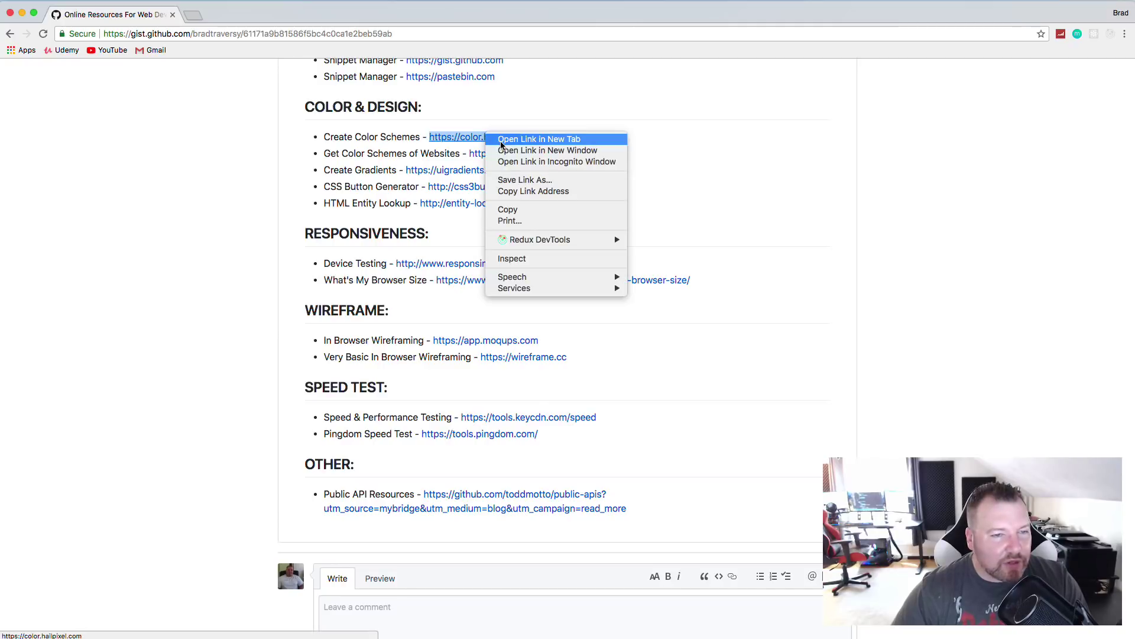
click(500, 139)
click(226, 16)
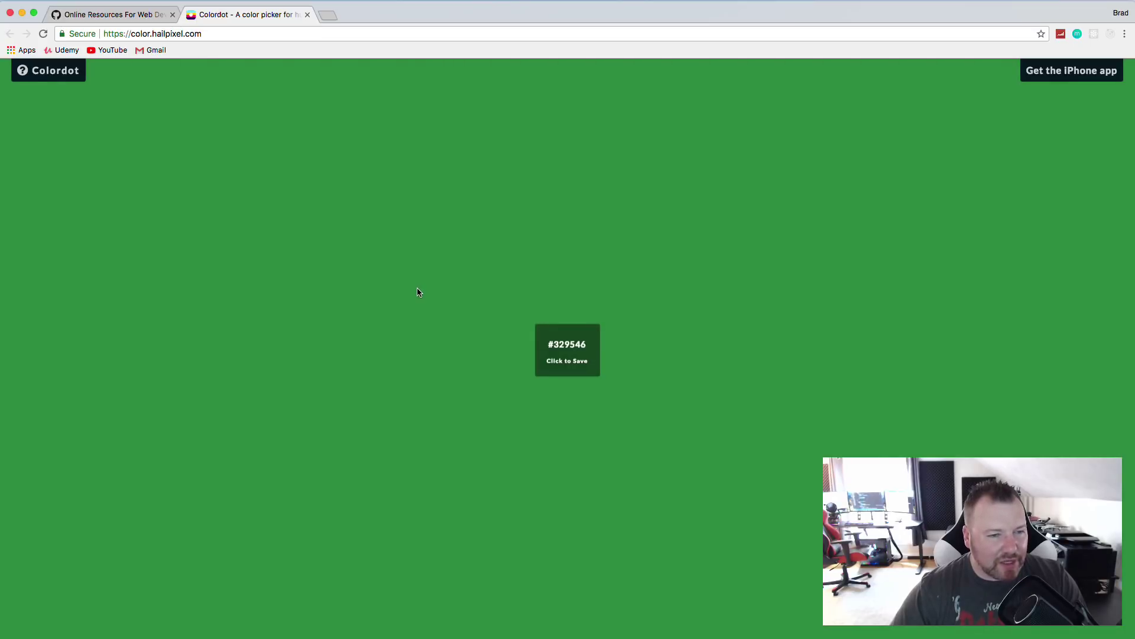
Save #329546, #57C759, #1F541C and #212E0F to the palette, then remove #57C759
click(418, 292)
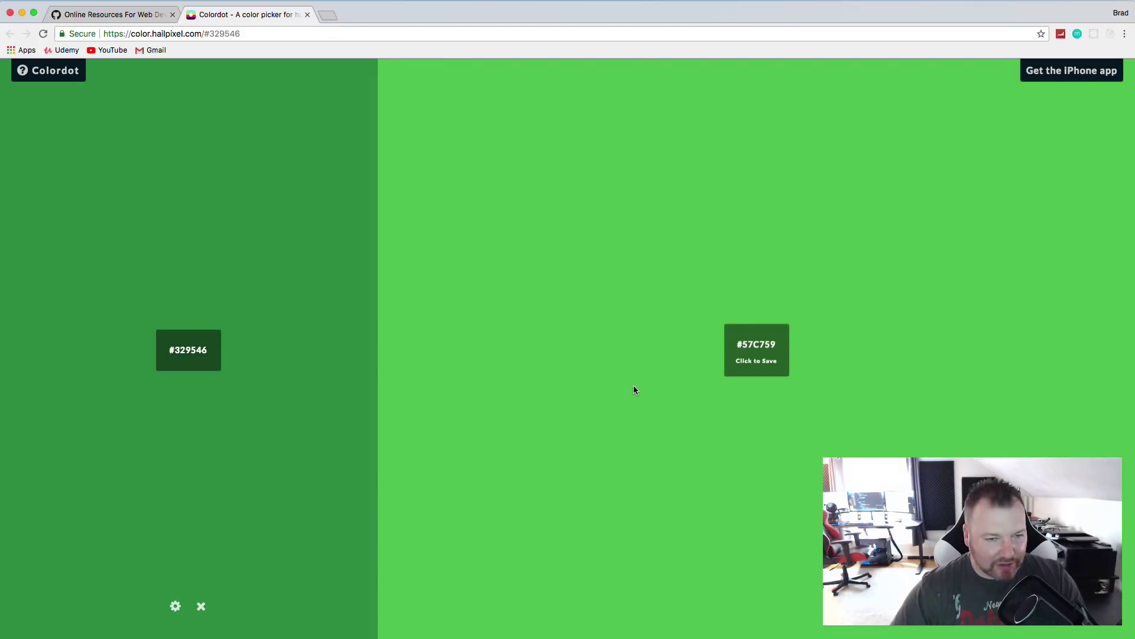
click(634, 387)
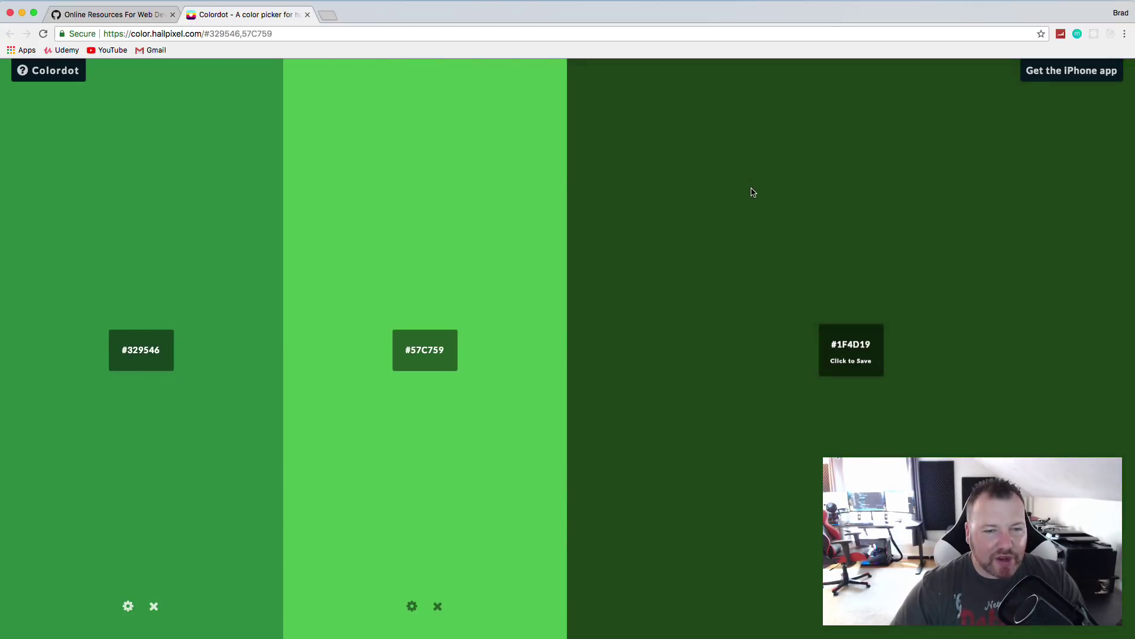
click(753, 193)
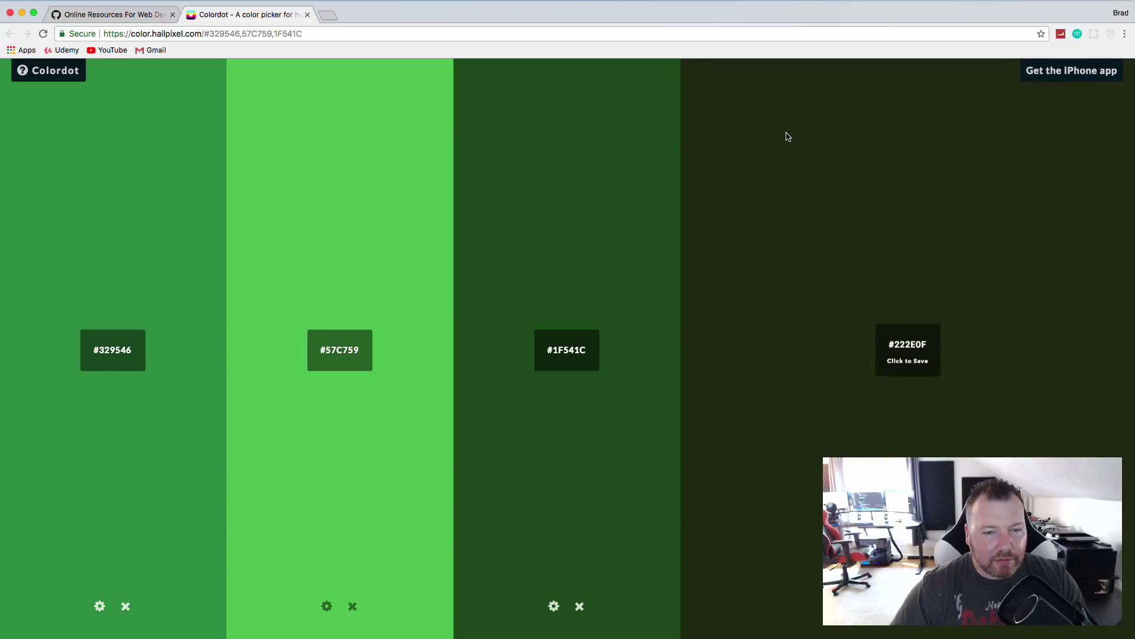
click(790, 134)
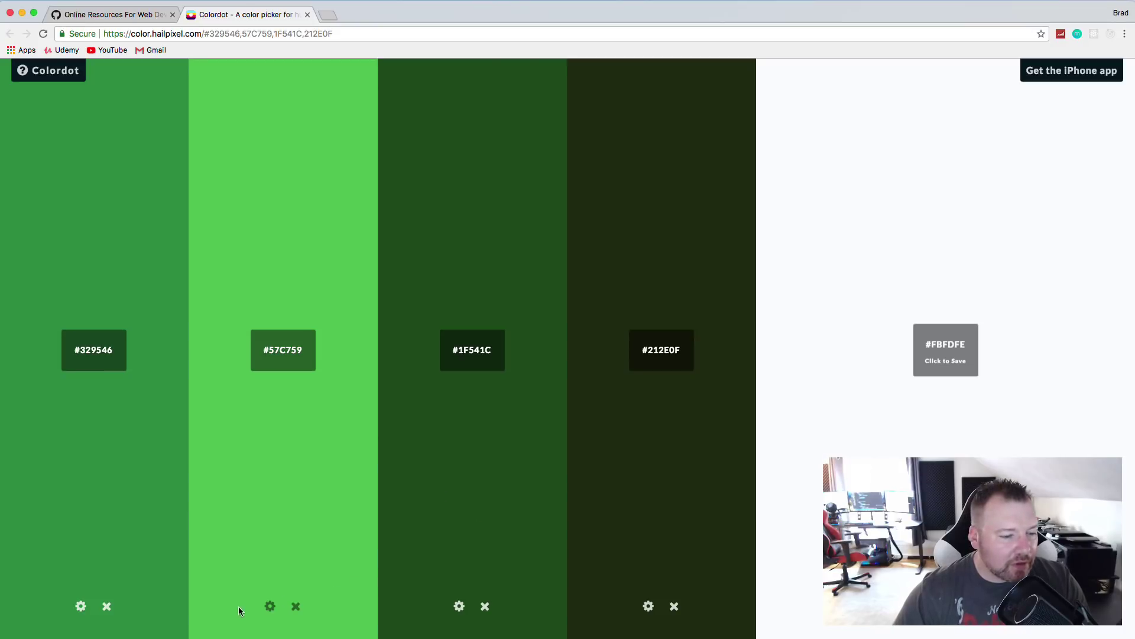
click(271, 607)
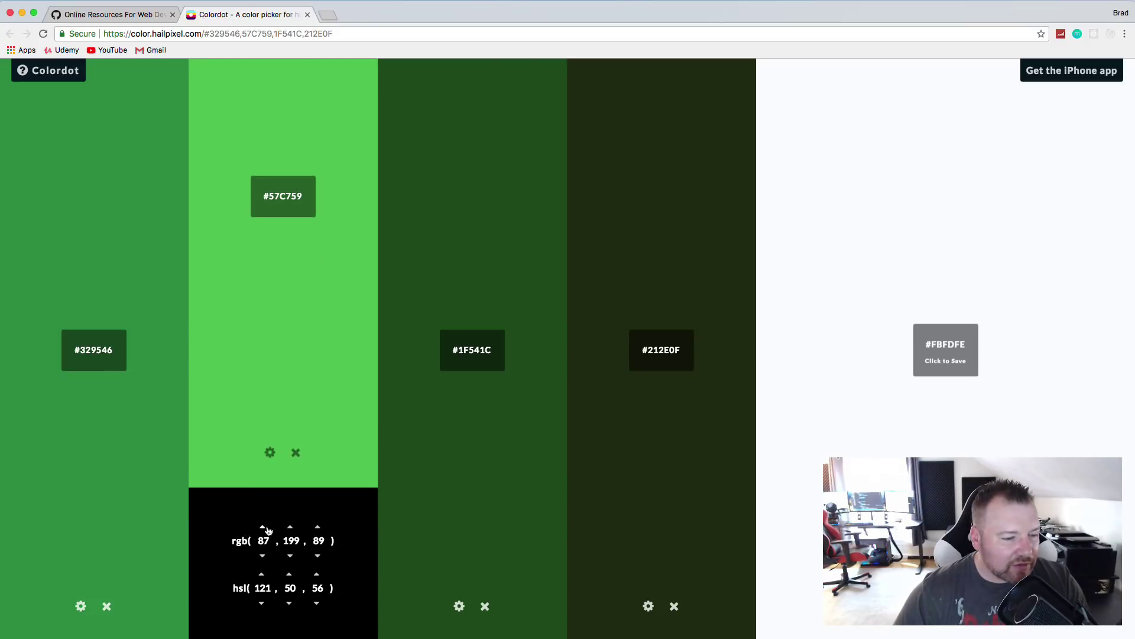
click(297, 453)
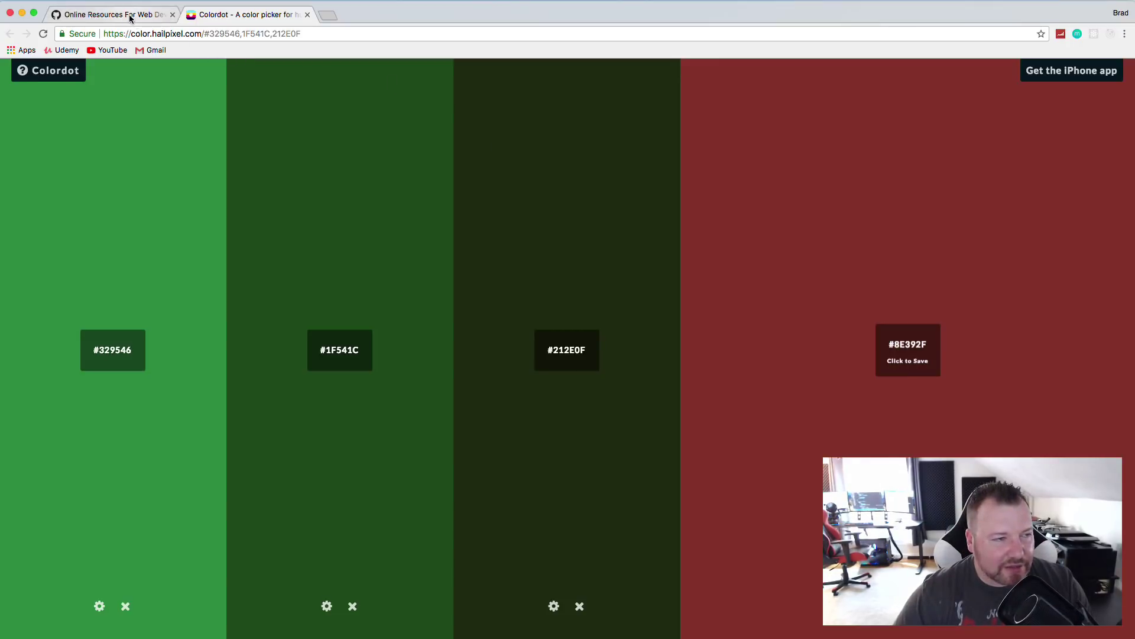
Close the Colordot tab and open Stylify Me in a new tab
click(130, 17)
click(307, 15)
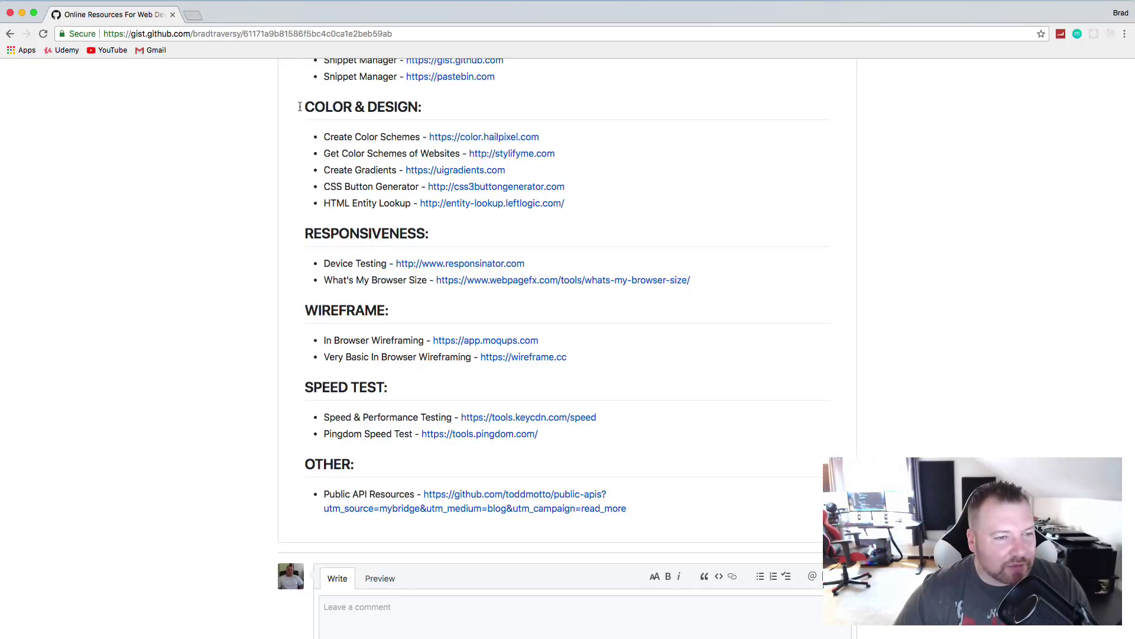
right_click(518, 155)
click(535, 158)
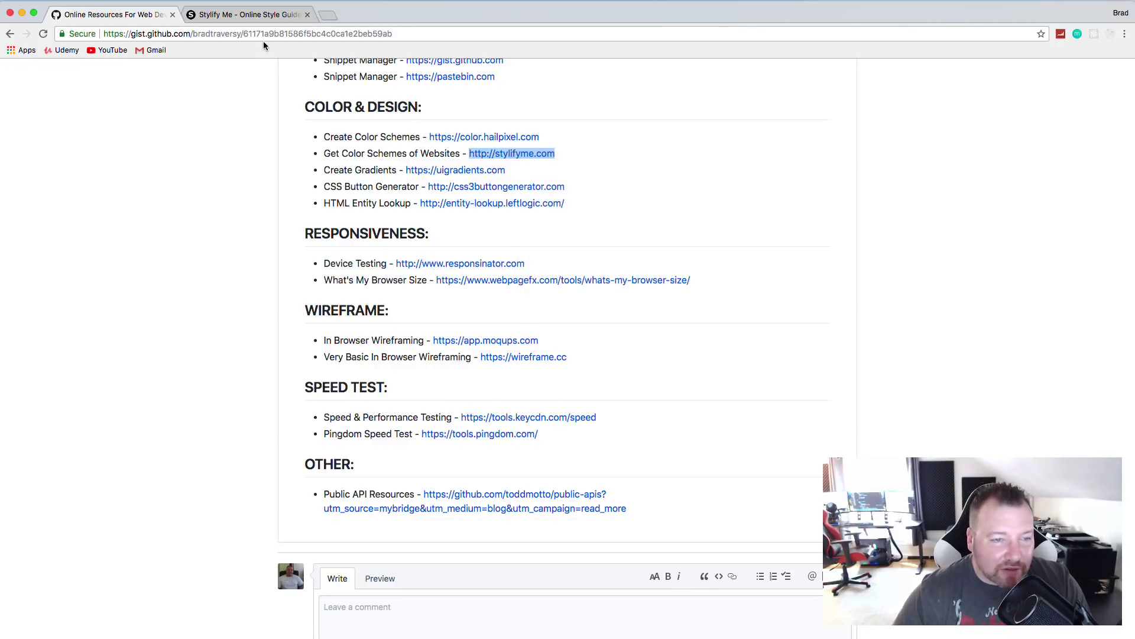
click(271, 20)
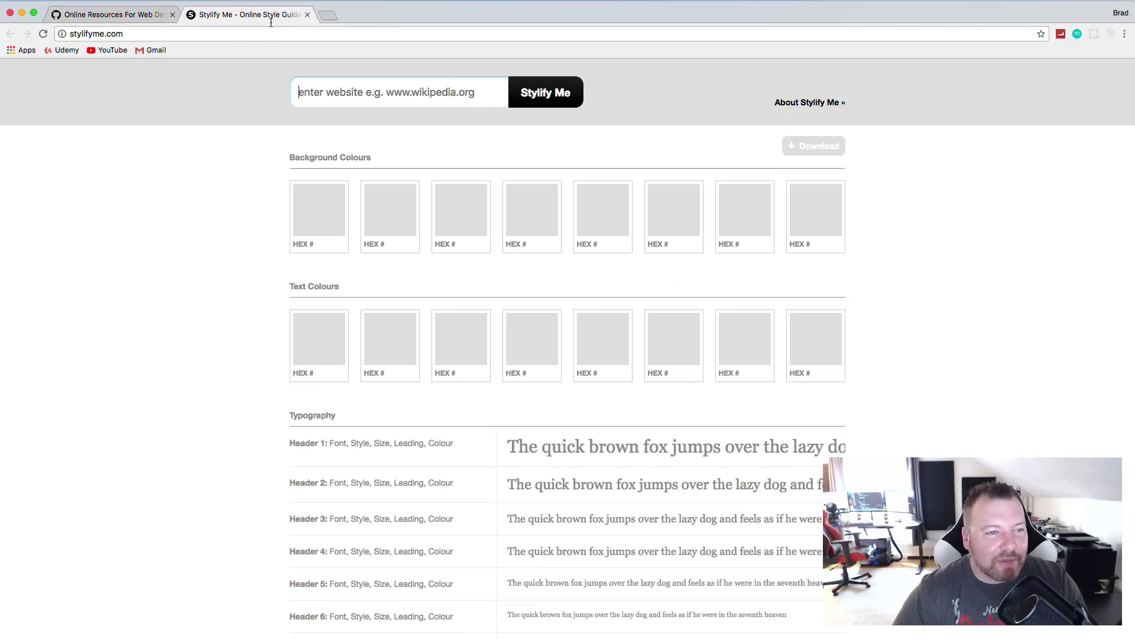
Analyse the styles of traversymedia.com and scroll through the results
click(318, 100)
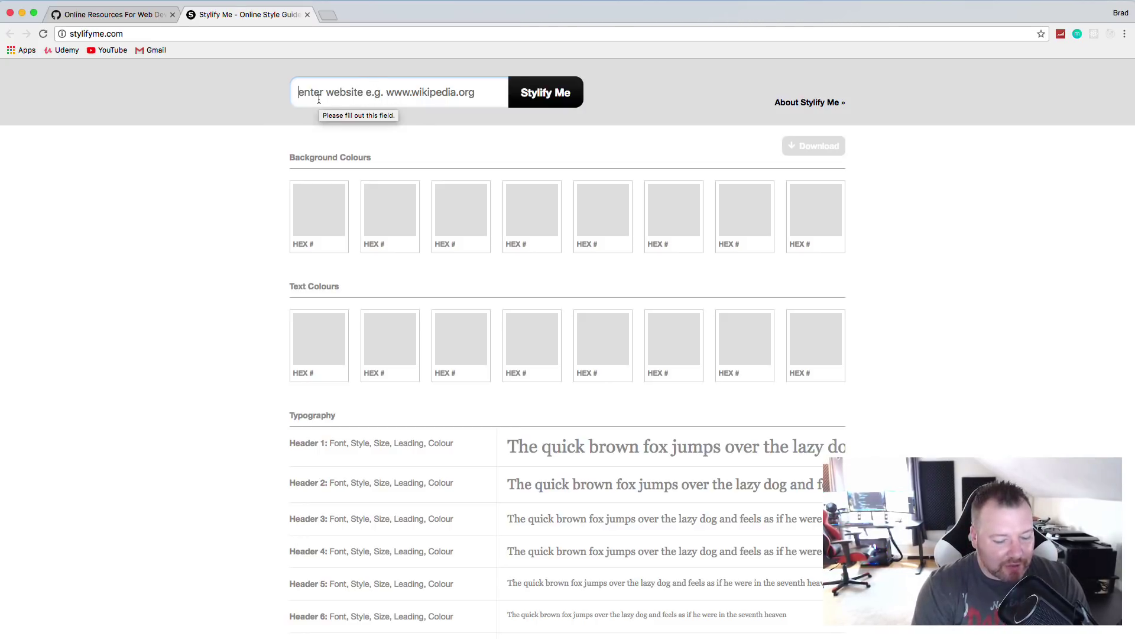
text(traversymedia.com)
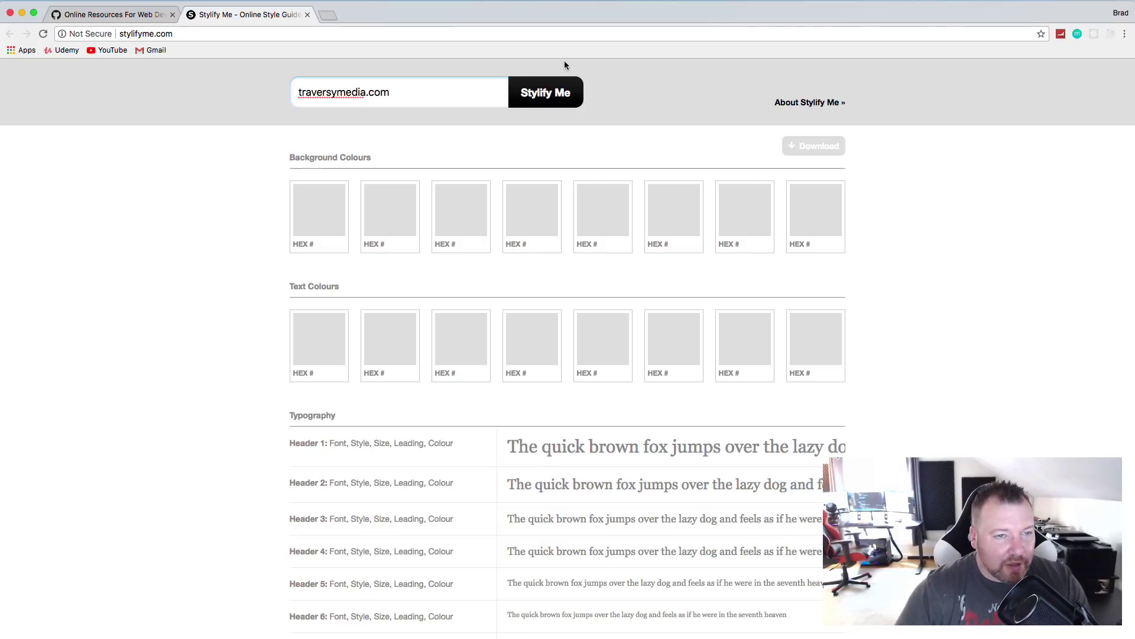
click(566, 99)
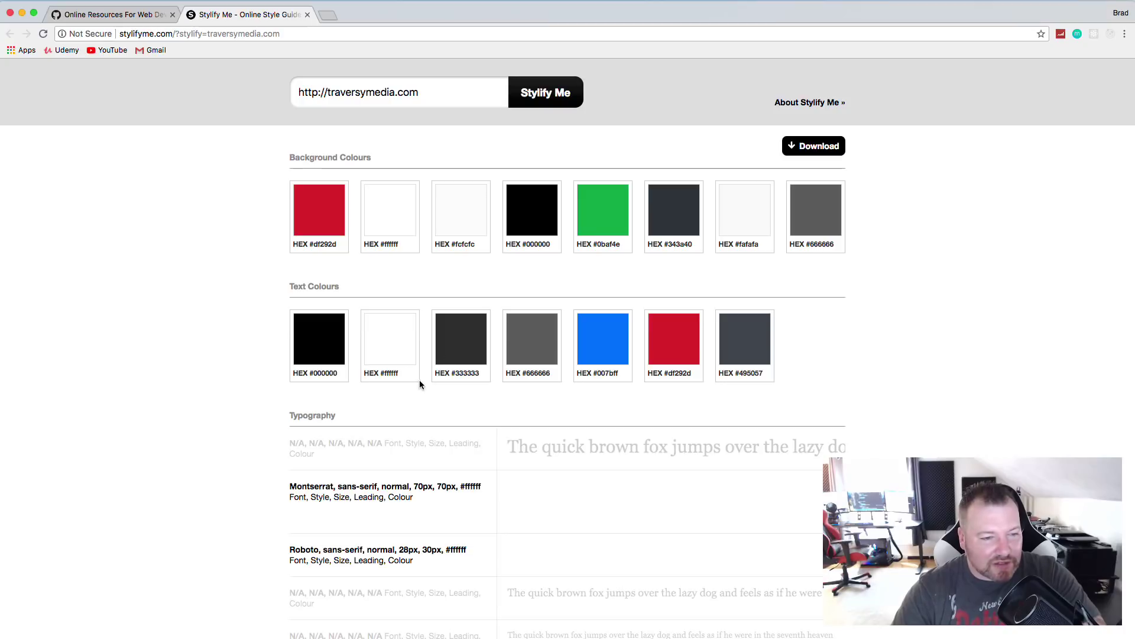
scroll(420, 381, down, 5)
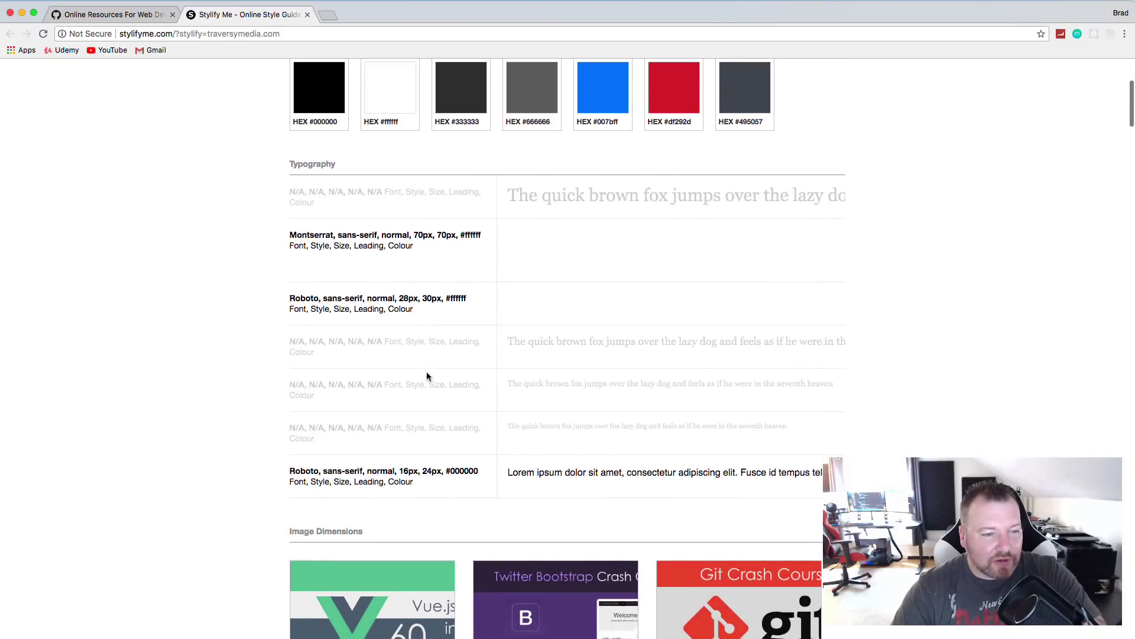
scroll(427, 373, down, 7)
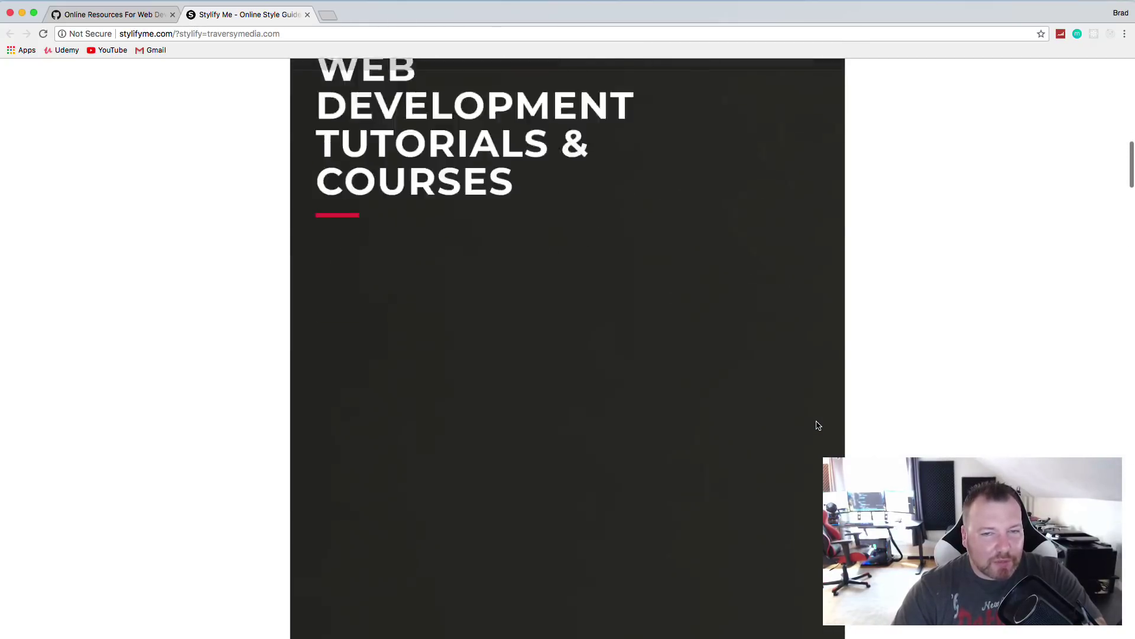
scroll(816, 426, up, 5)
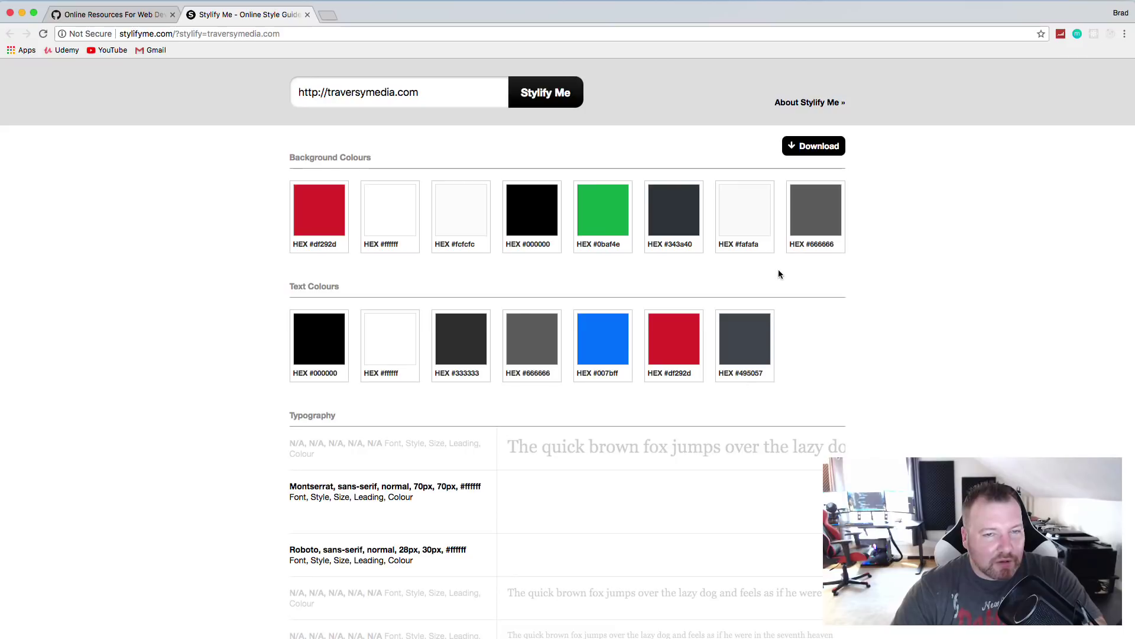
Re-run the analysis for facebook.com, then return to the resources gist
click(427, 98)
drag(421, 94, 344, 99)
text(facebook)
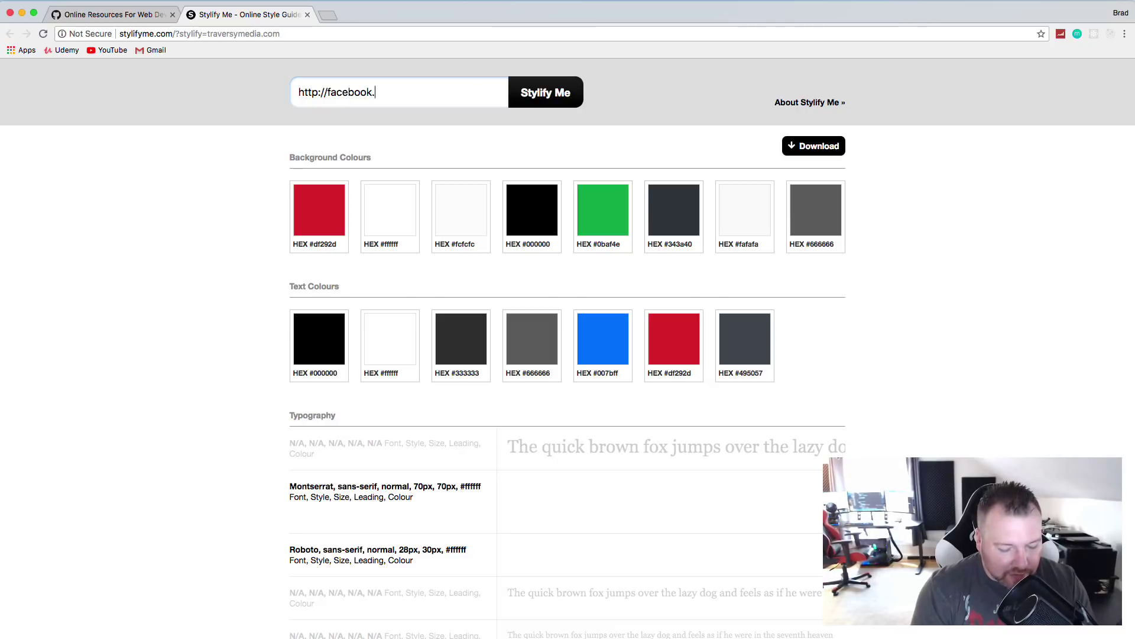
key(Return)
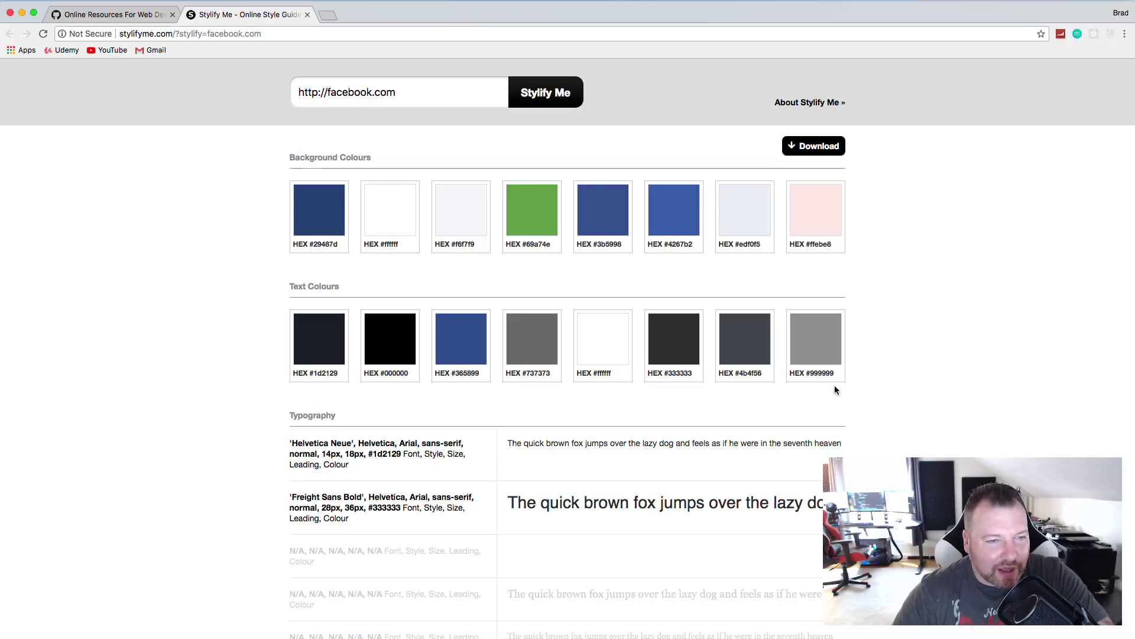
click(121, 15)
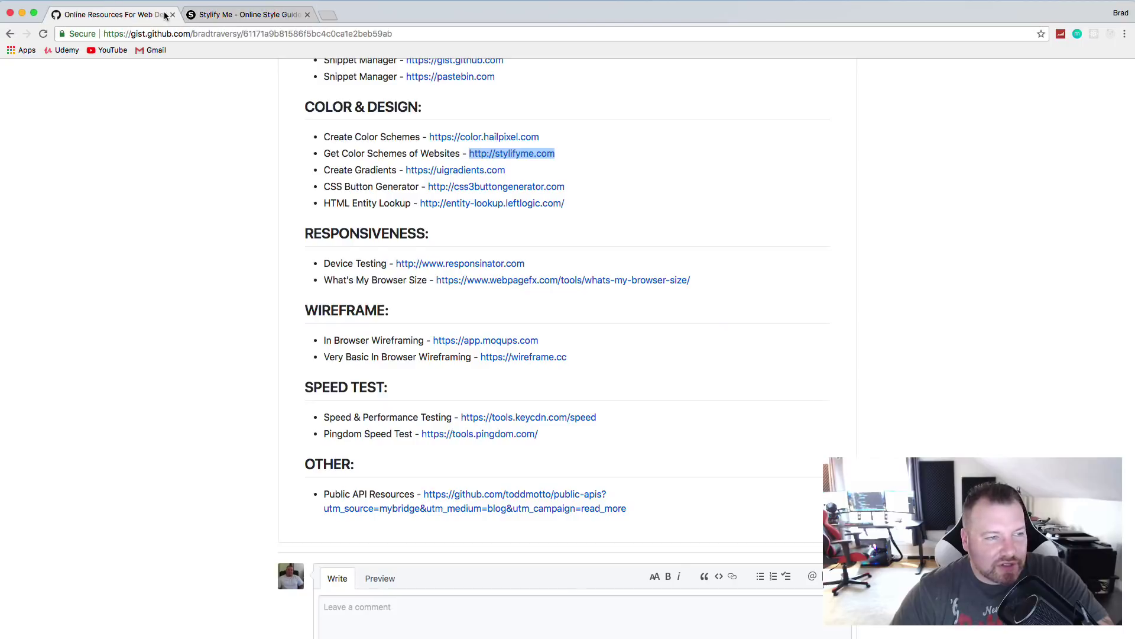
Close the Stylify Me tab and open uigradients.com in a new tab
click(308, 16)
click(178, 171)
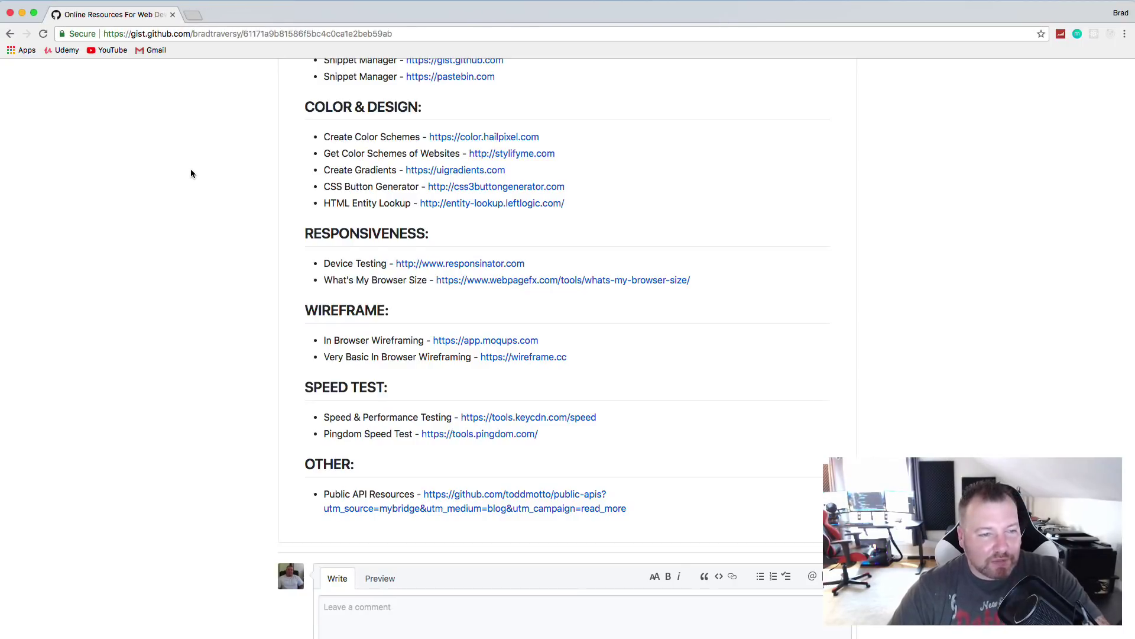
right_click(455, 171)
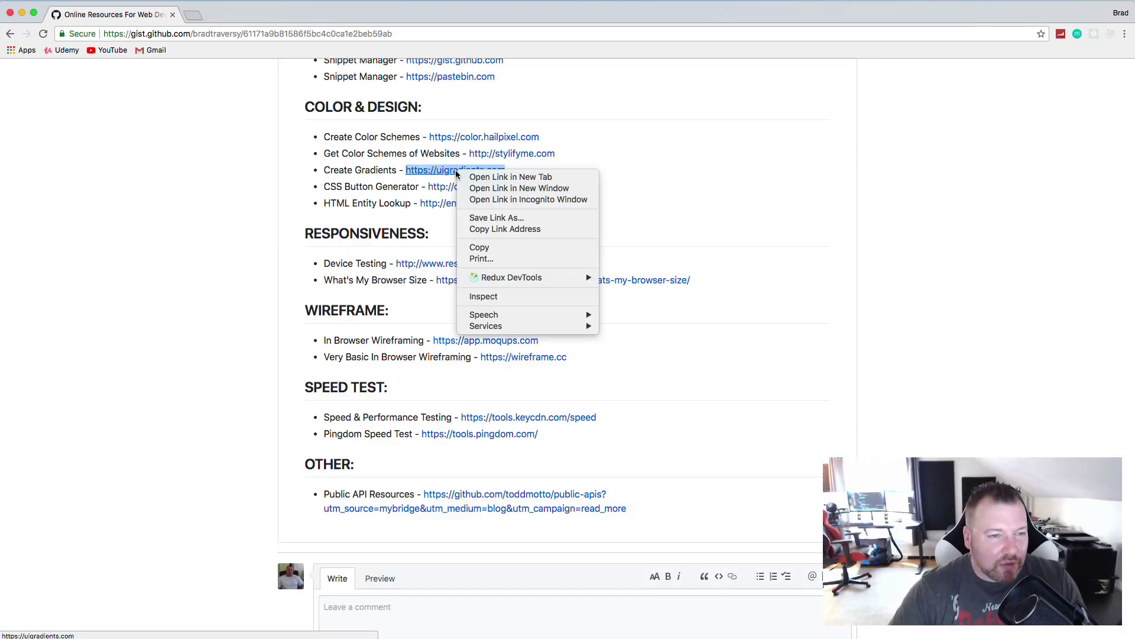
click(491, 175)
click(241, 16)
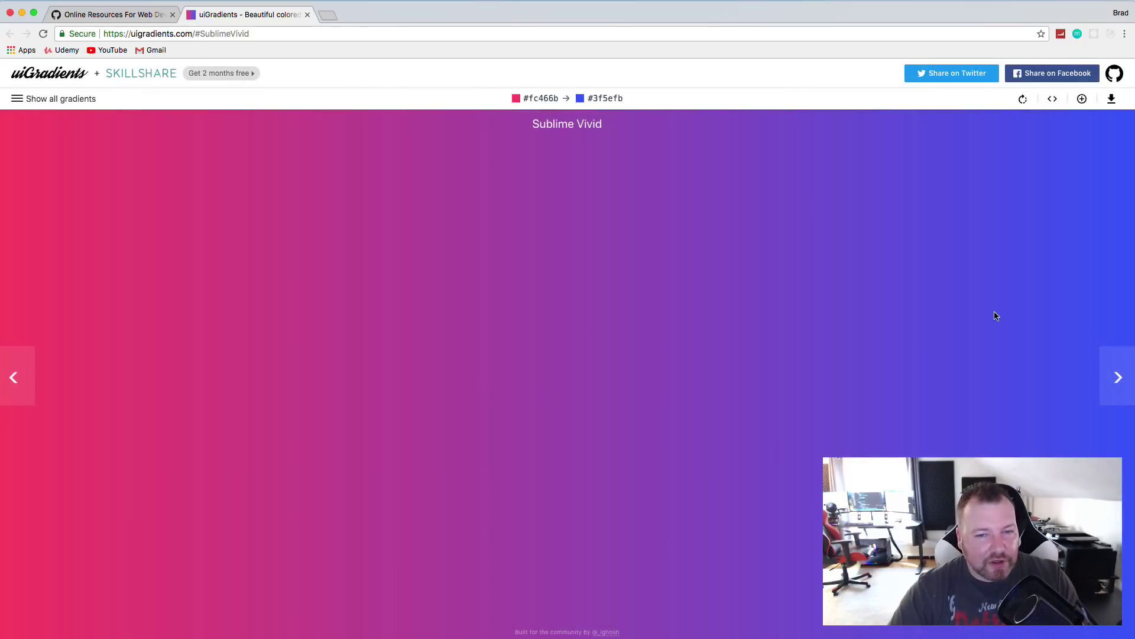
Browse through seven gradients, then open Venice from the full gradient grid
click(1118, 376)
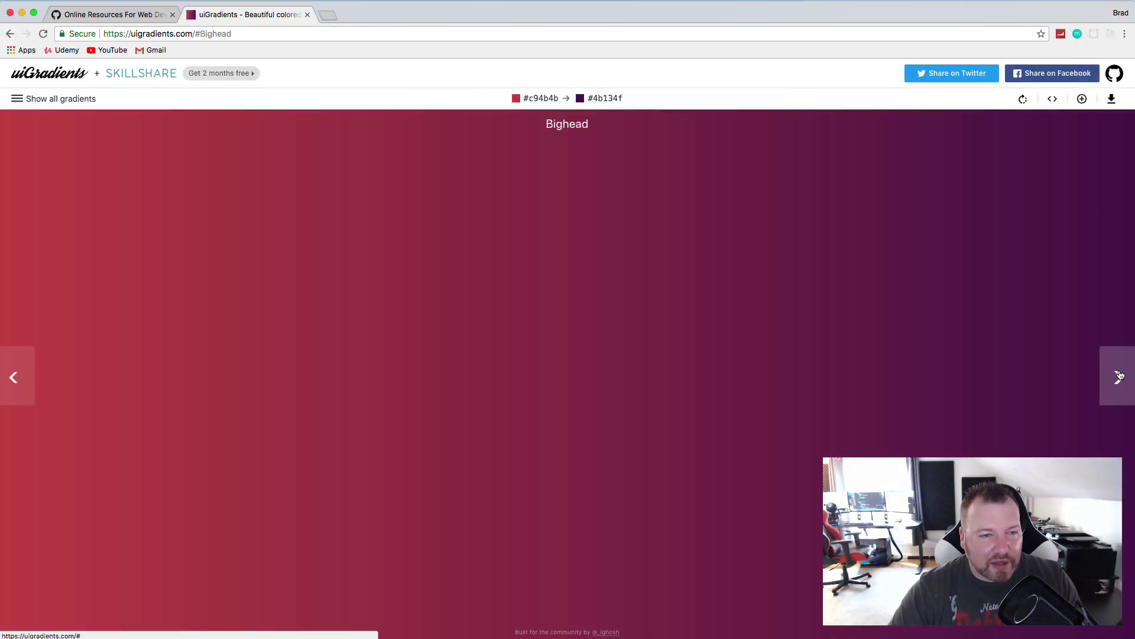
click(1118, 376)
click(1118, 376)
click(1118, 377)
click(1118, 377)
click(1119, 376)
click(1118, 377)
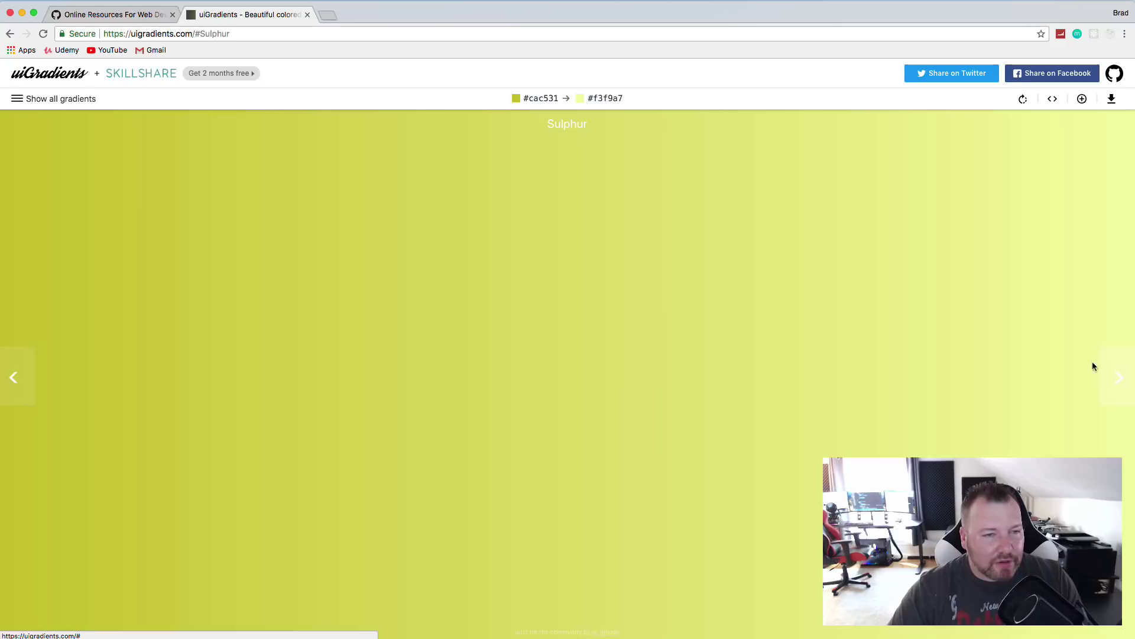
click(17, 98)
scroll(255, 180, down, 20)
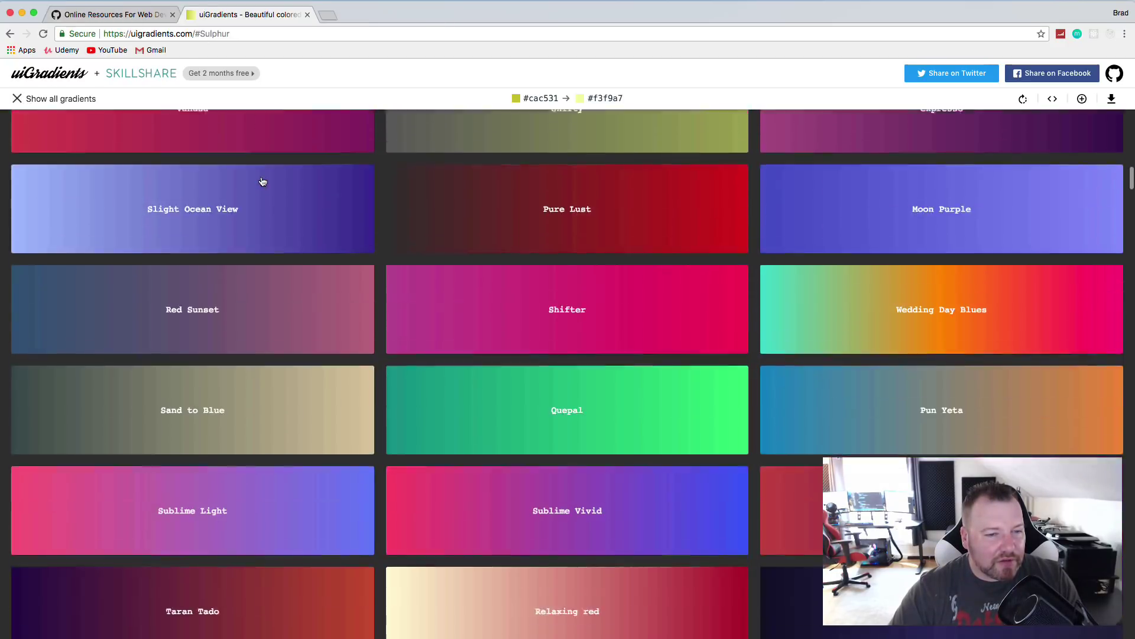
scroll(263, 181, down, 5)
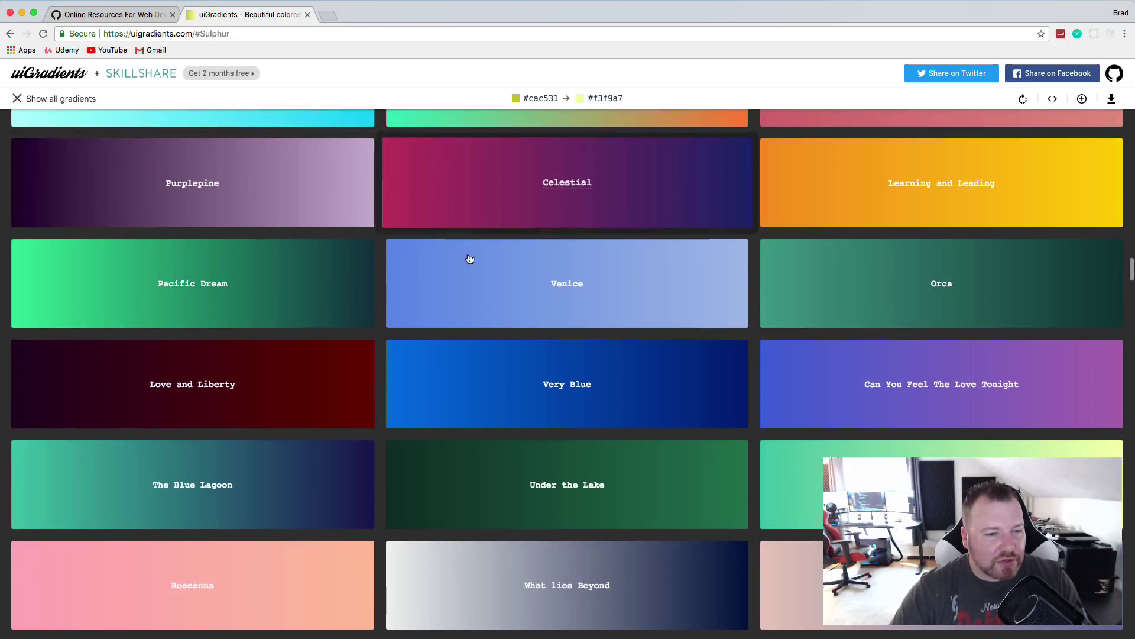
click(494, 265)
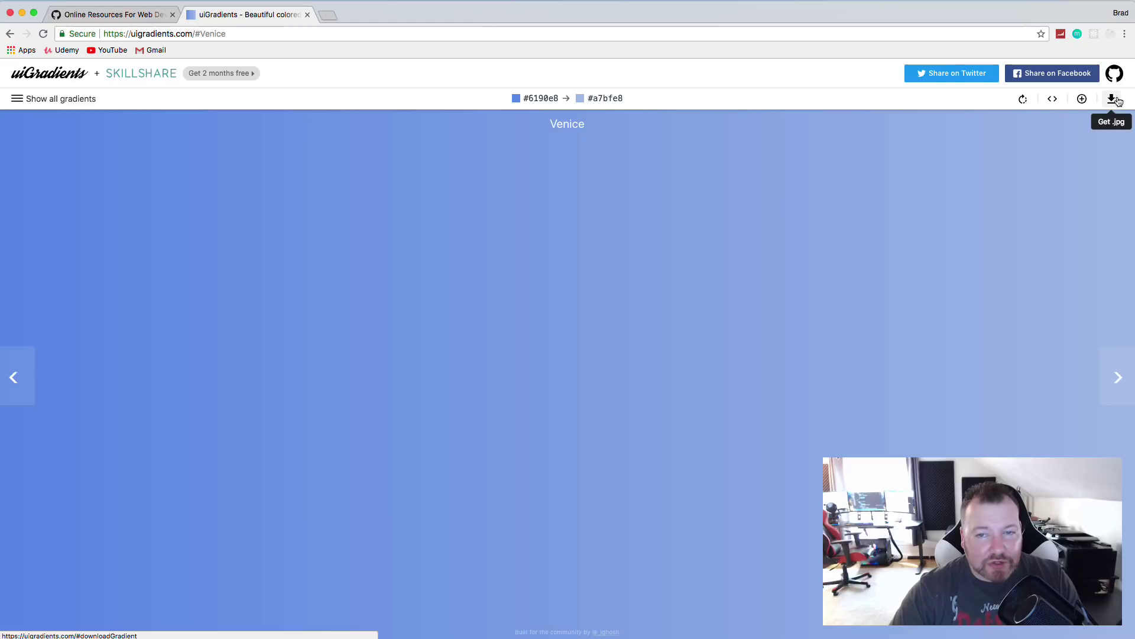
View Venice's CSS code (#6190e8 to #a7bfe8), then close the uiGradients tab
click(1051, 101)
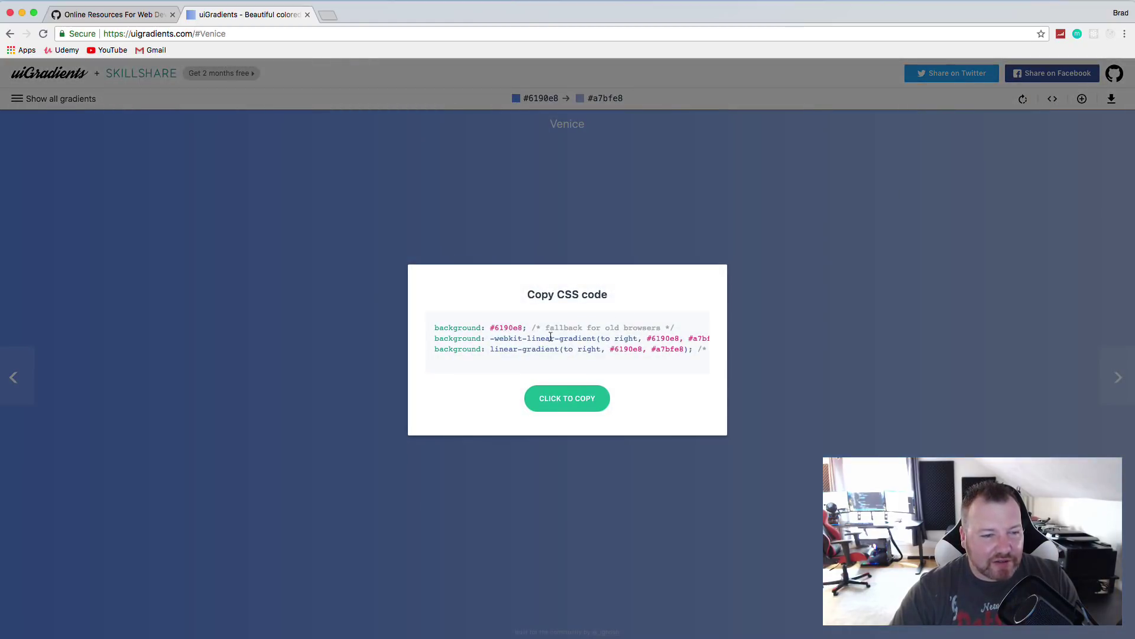
drag(488, 329, 523, 335)
click(571, 337)
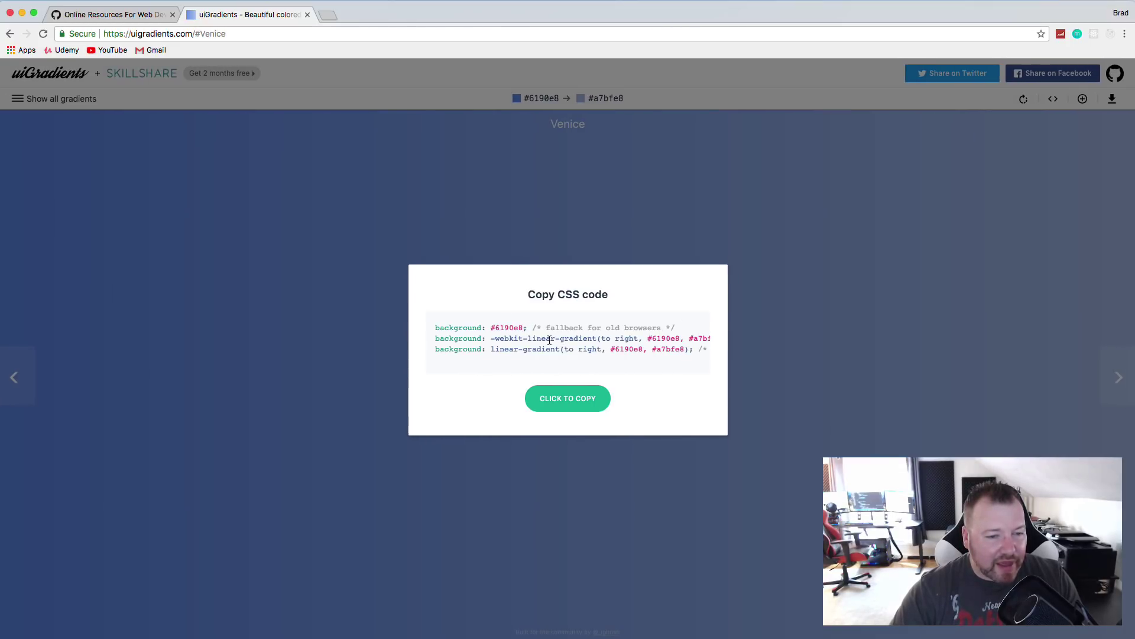
click(849, 345)
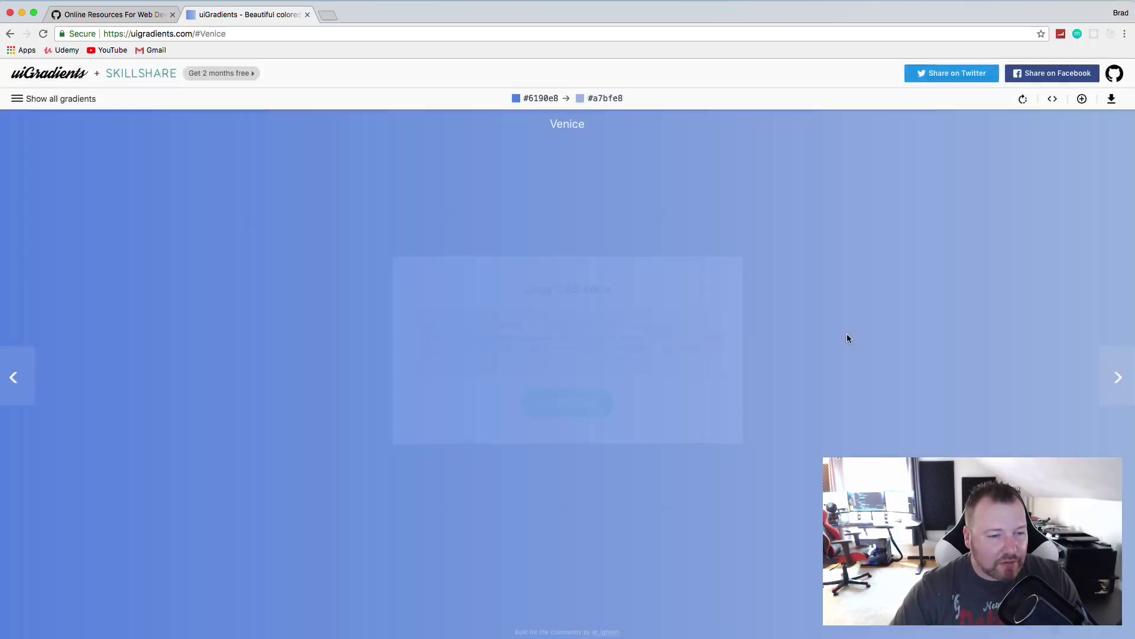
click(116, 15)
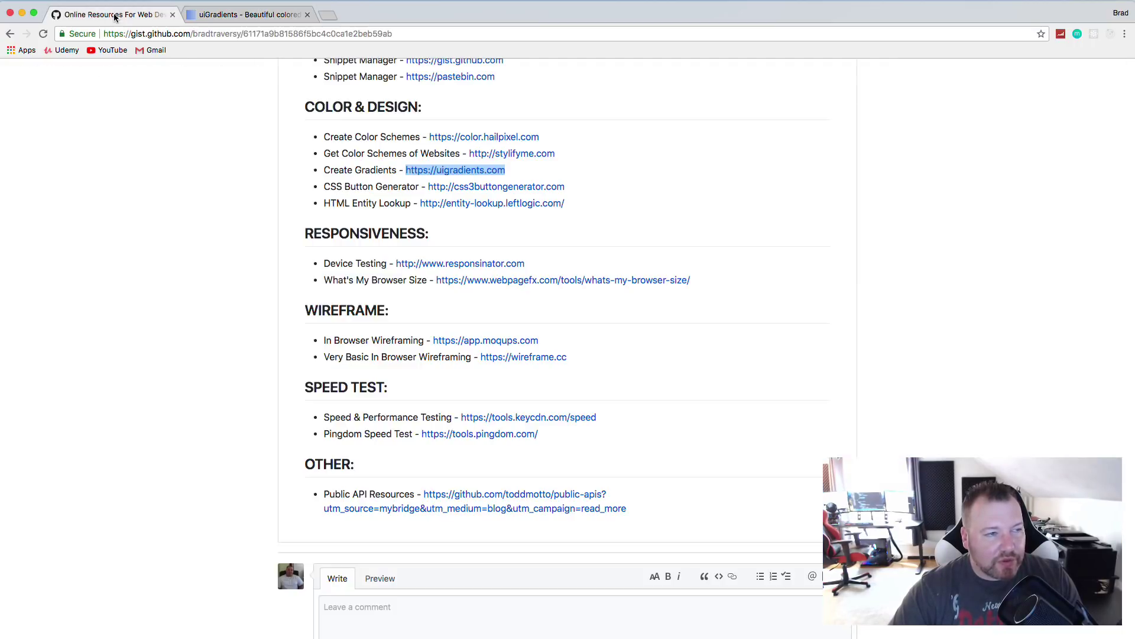
click(308, 16)
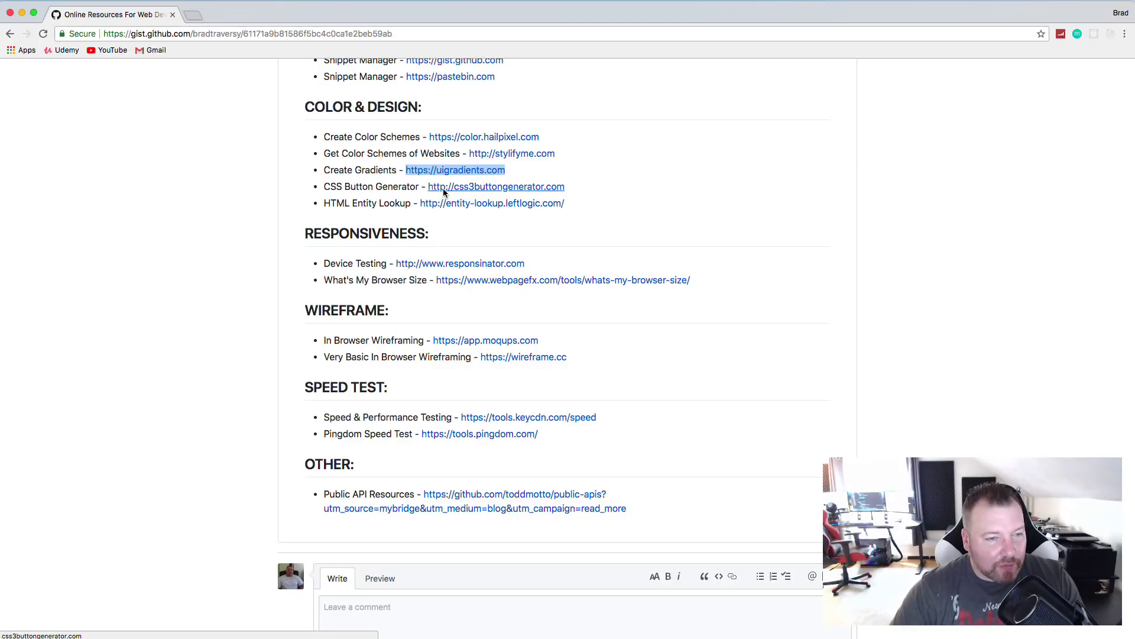
Open CSS3 Button Generator in a new tab and set the font to Georgia at 22px
right_click(443, 188)
key(Return)
click(279, 18)
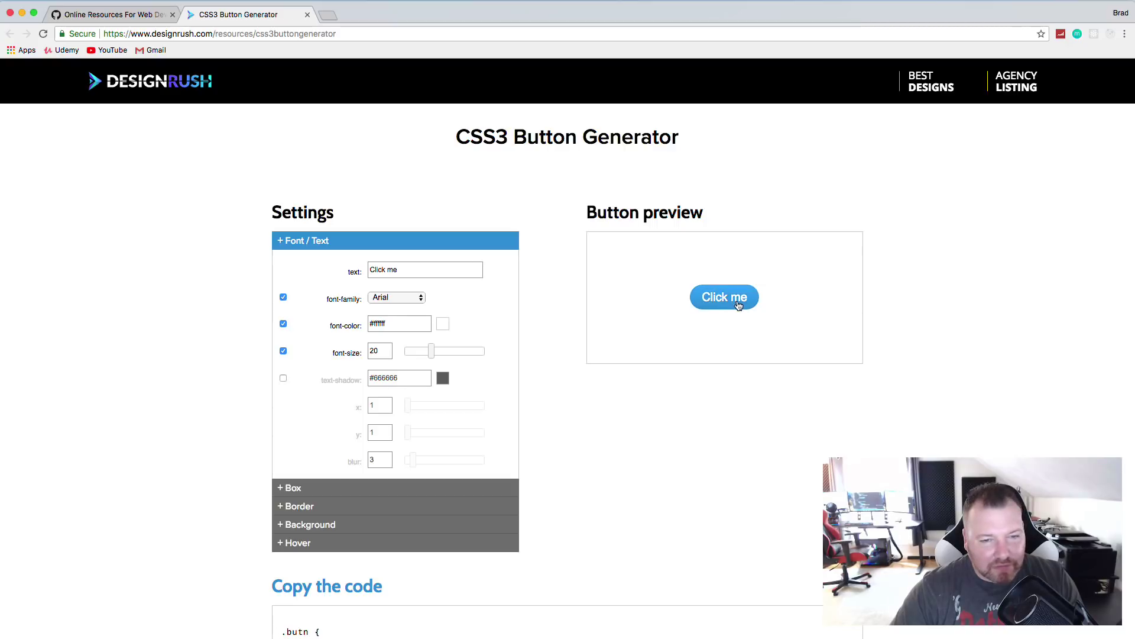
scroll(708, 314, down, 3)
mouse_move(449, 278)
mouse_down()
mouse_move(463, 278)
mouse_move(435, 279)
mouse_up()
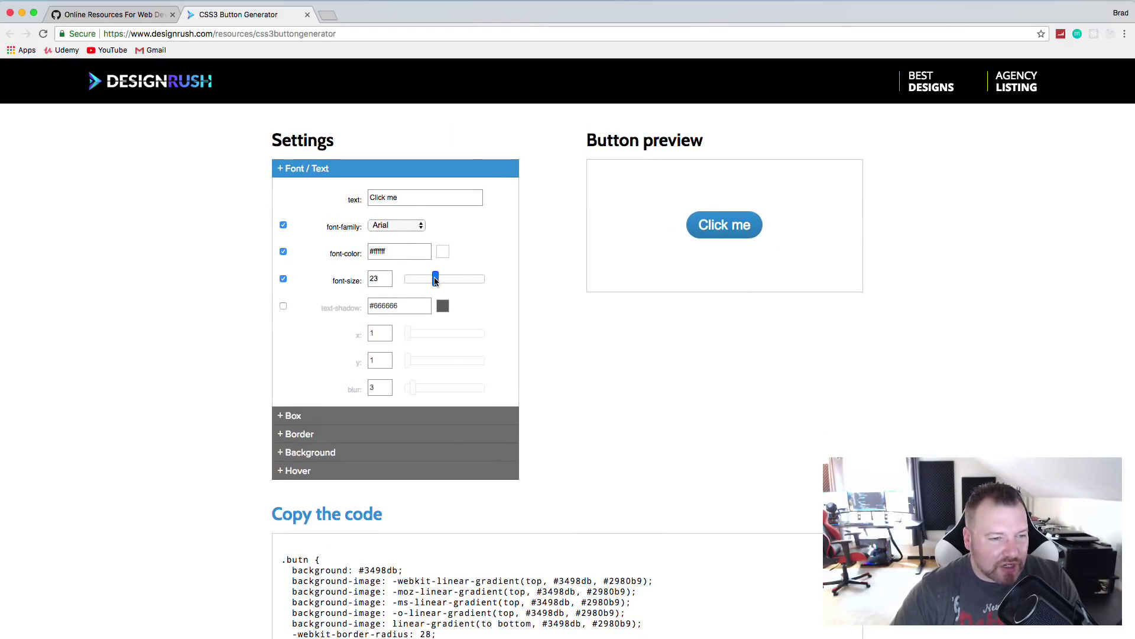
click(393, 236)
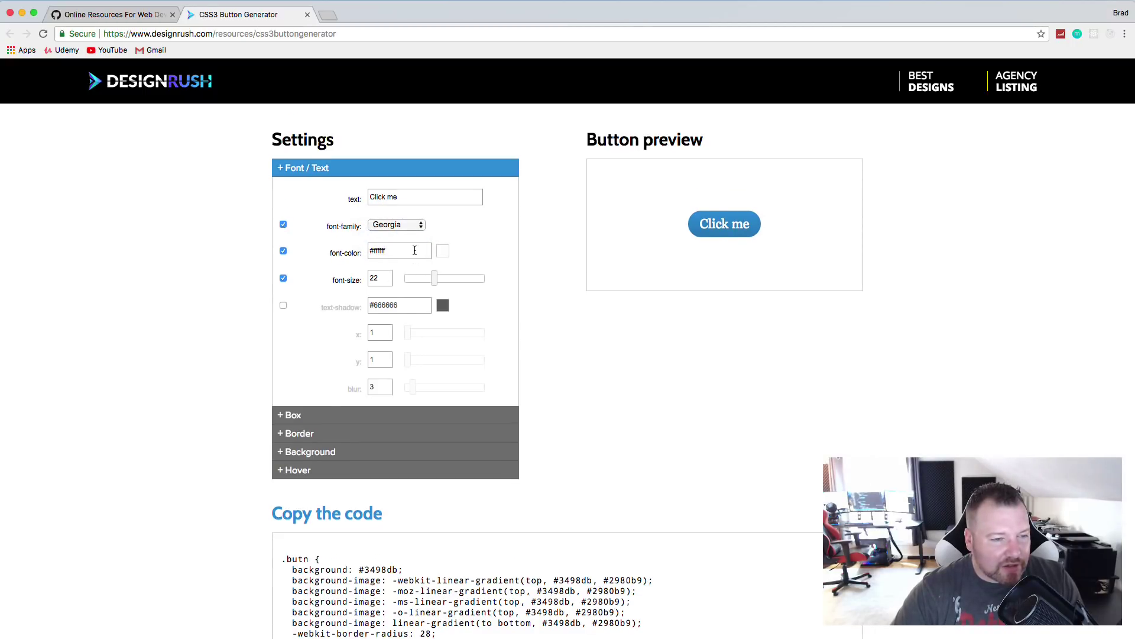
Add a box-shadow and set border-radius to 0 for square corners, then close the tab
scroll(373, 284, down, 2)
click(328, 373)
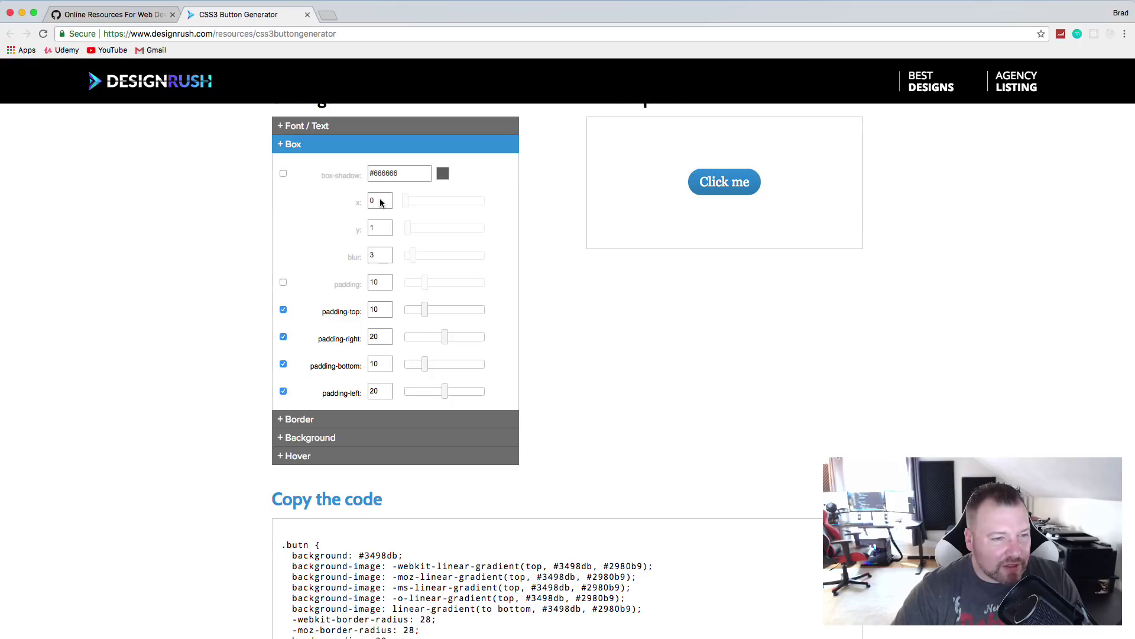
click(283, 174)
click(337, 421)
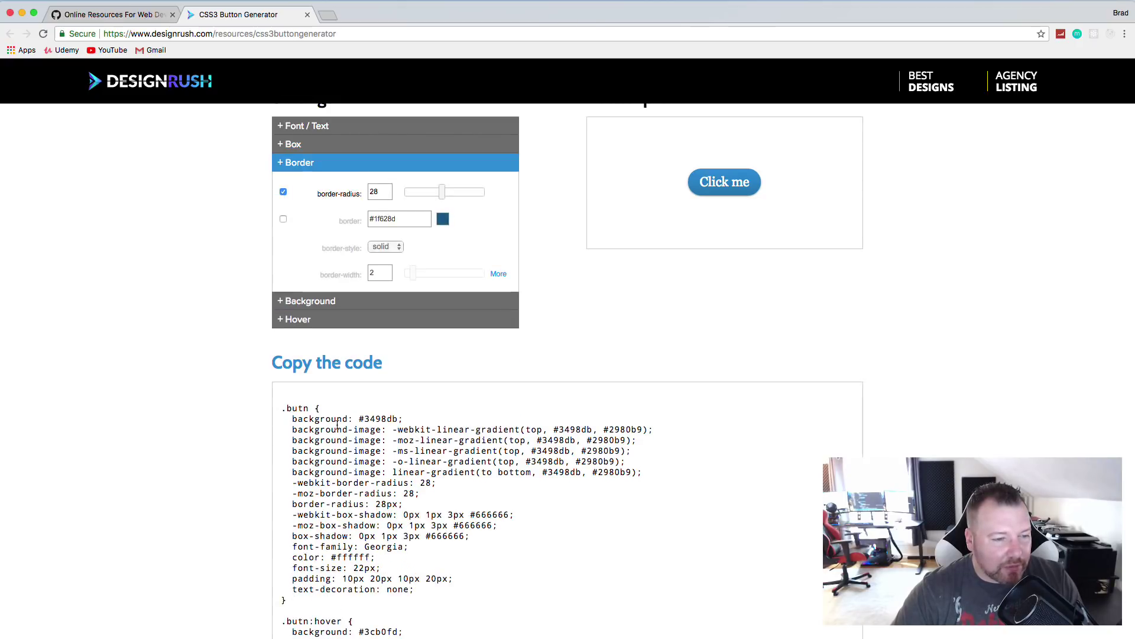
drag(442, 192, 406, 194)
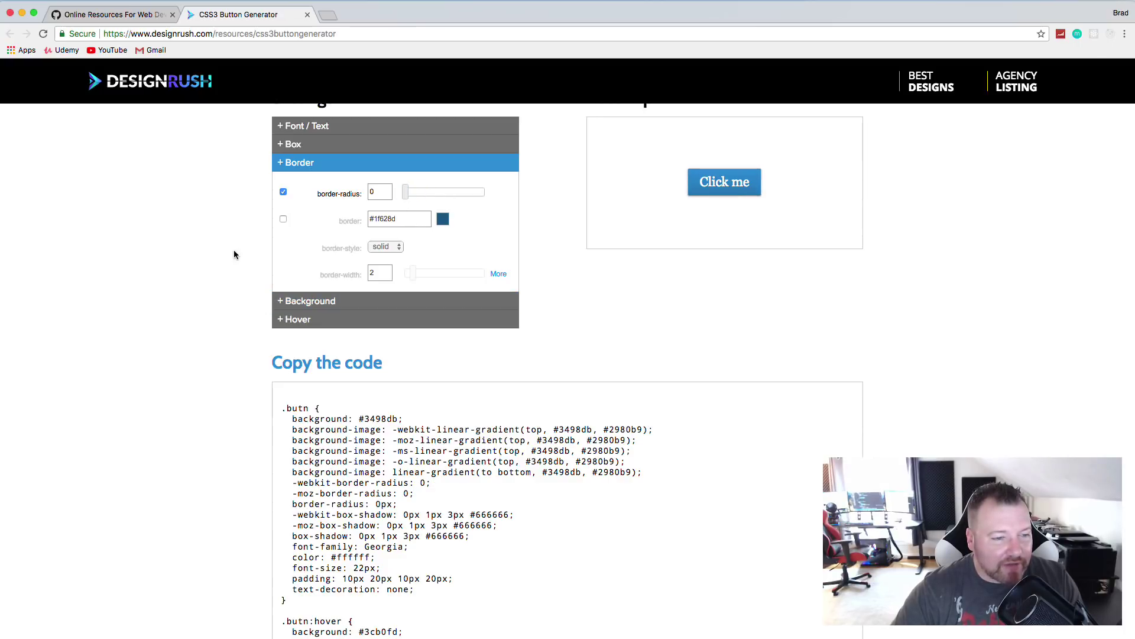
scroll(263, 322, down, 4)
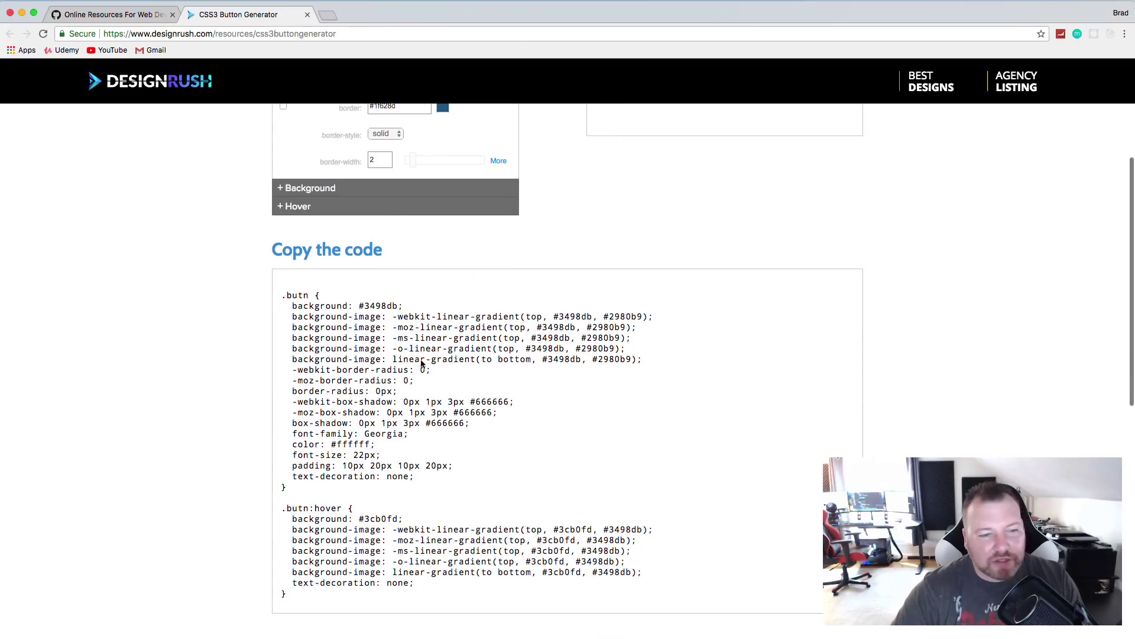
scroll(362, 345, up, 8)
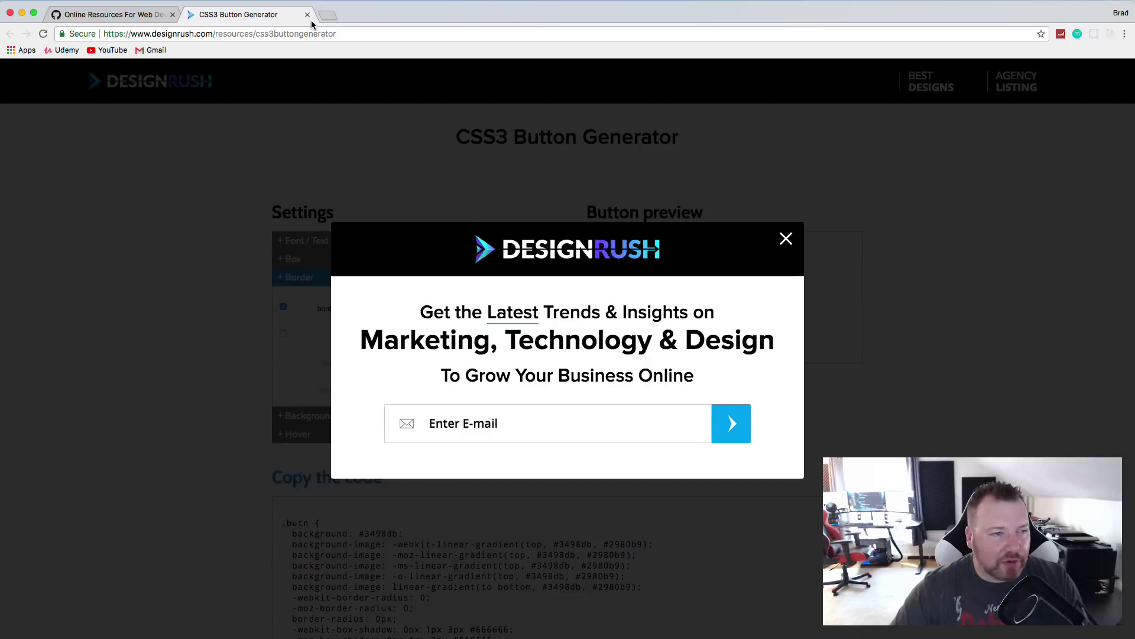
click(308, 14)
Open the HTML Entity Lookup link in a new tab
click(379, 187)
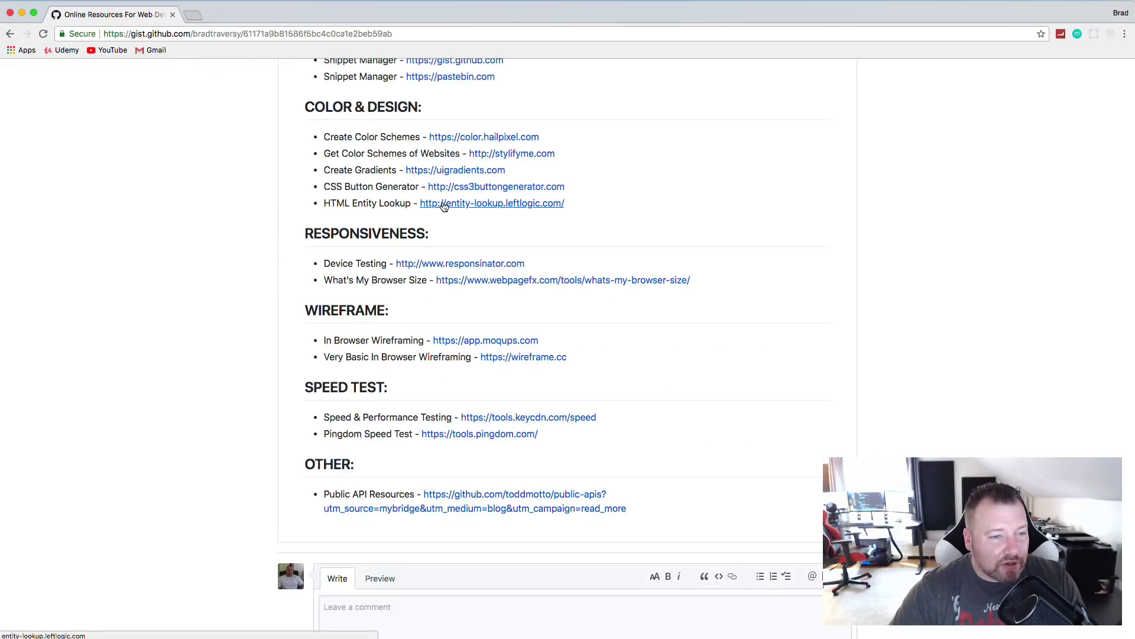
right_click(449, 205)
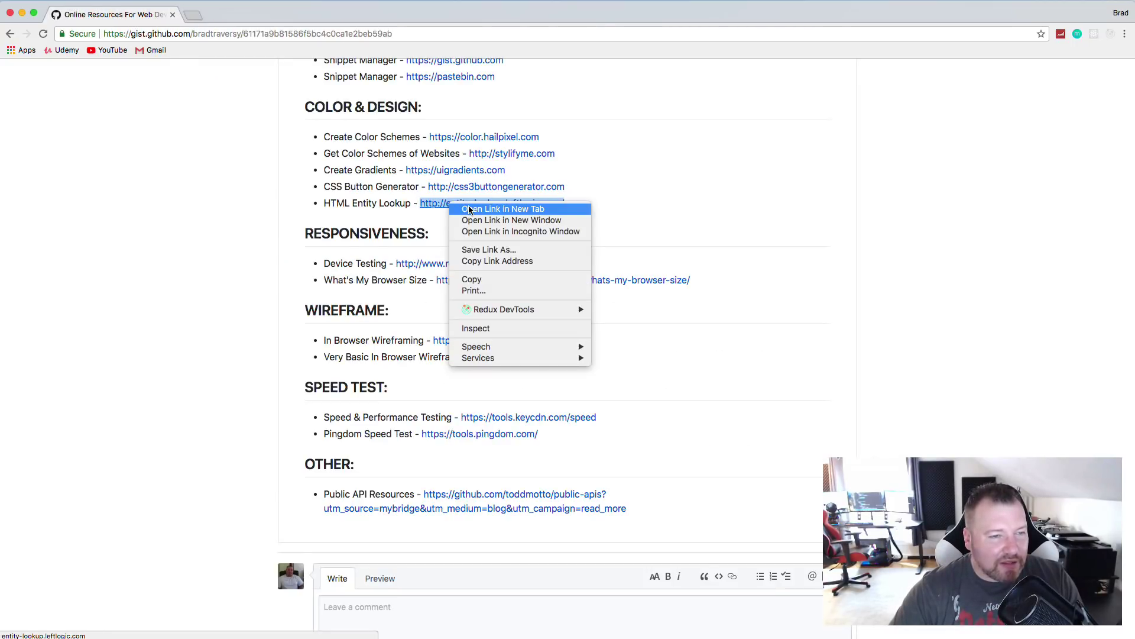
click(502, 209)
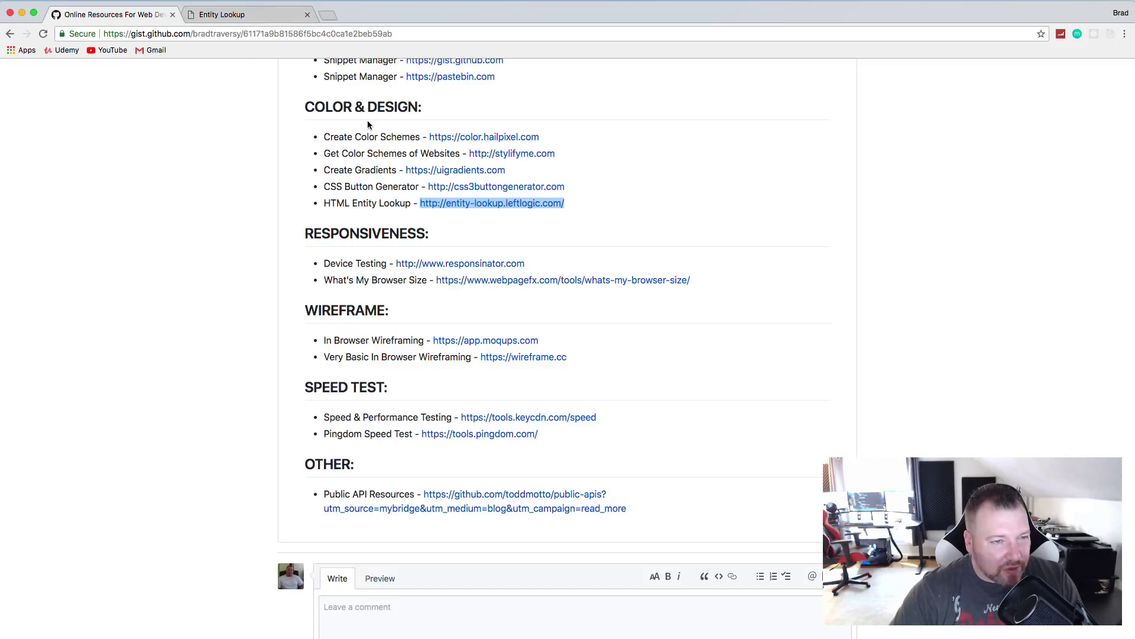
click(231, 18)
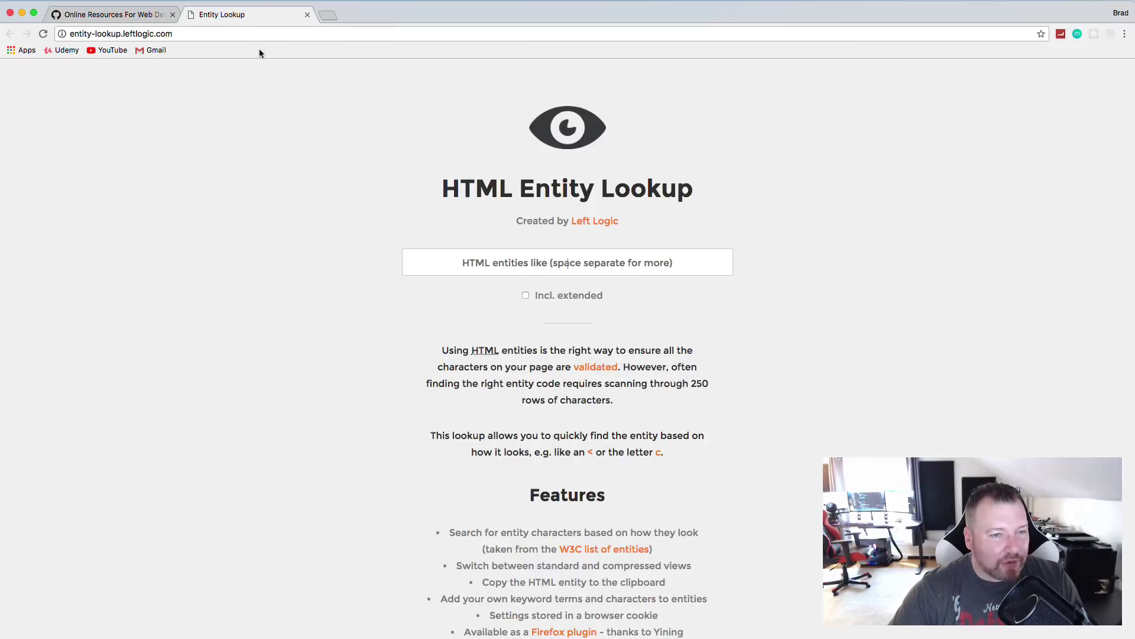
Search for 'cop', then shorten the search to 'c' to list &cent;, &copy; and &ccedil;
click(533, 267)
text(copy)
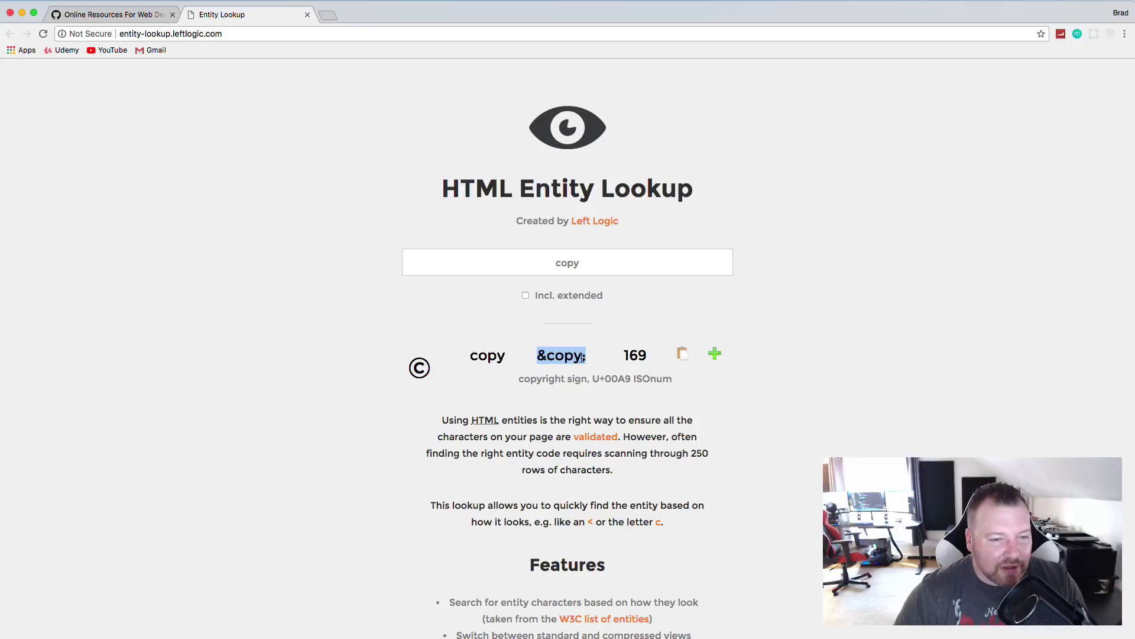
scroll(632, 350, down, 5)
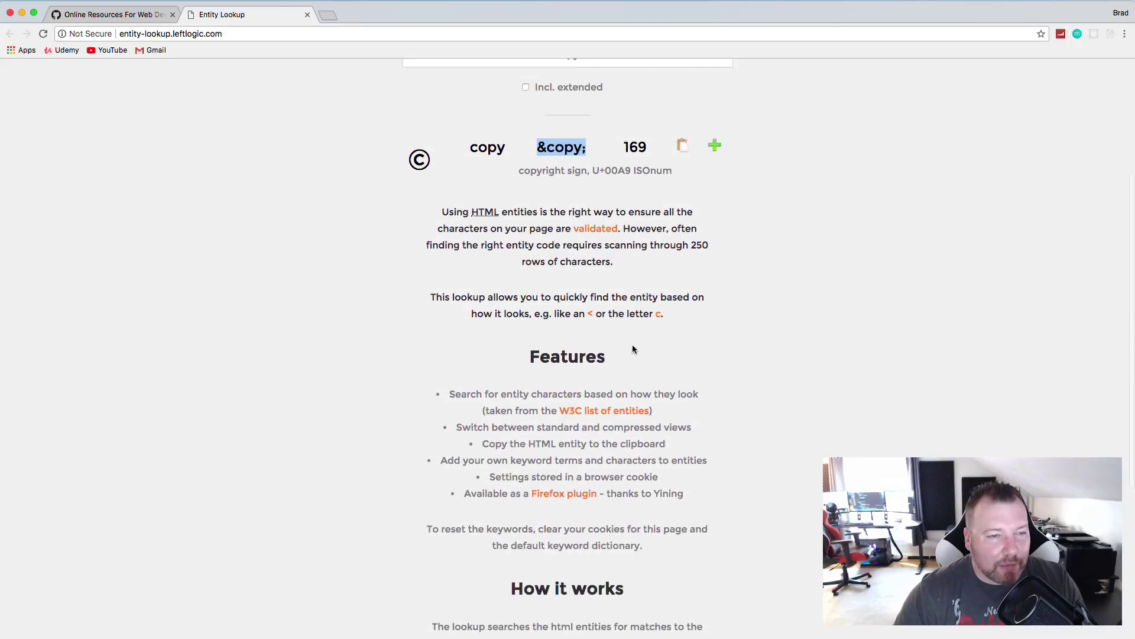
click(594, 132)
key(BackSpace)
key(BackSpace)
key(BackSpace)
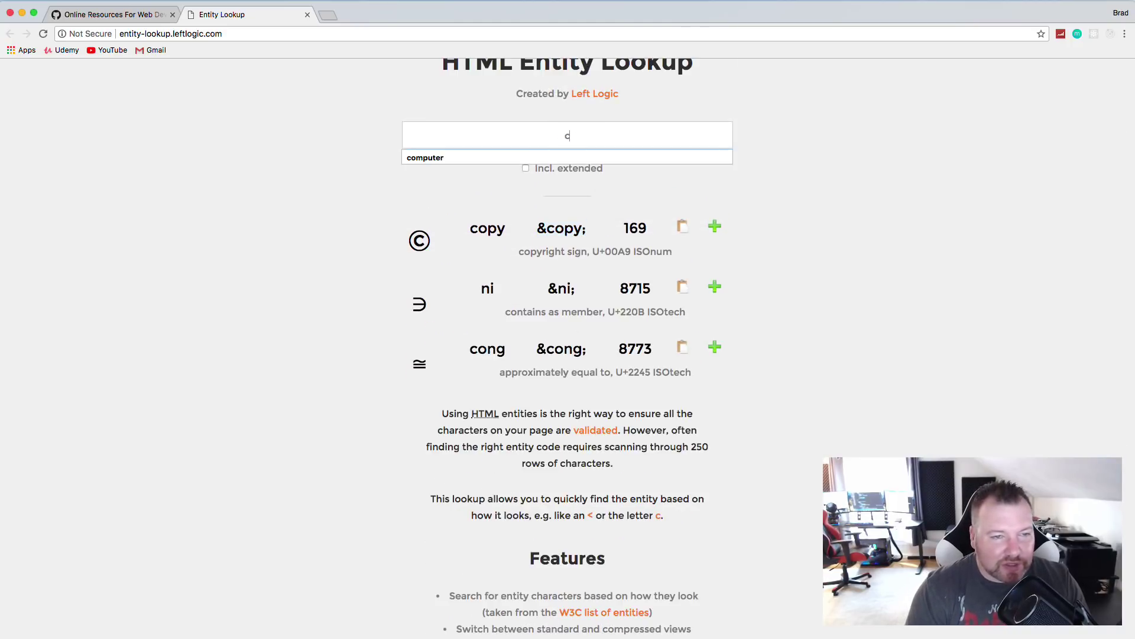
scroll(439, 223, down, 3)
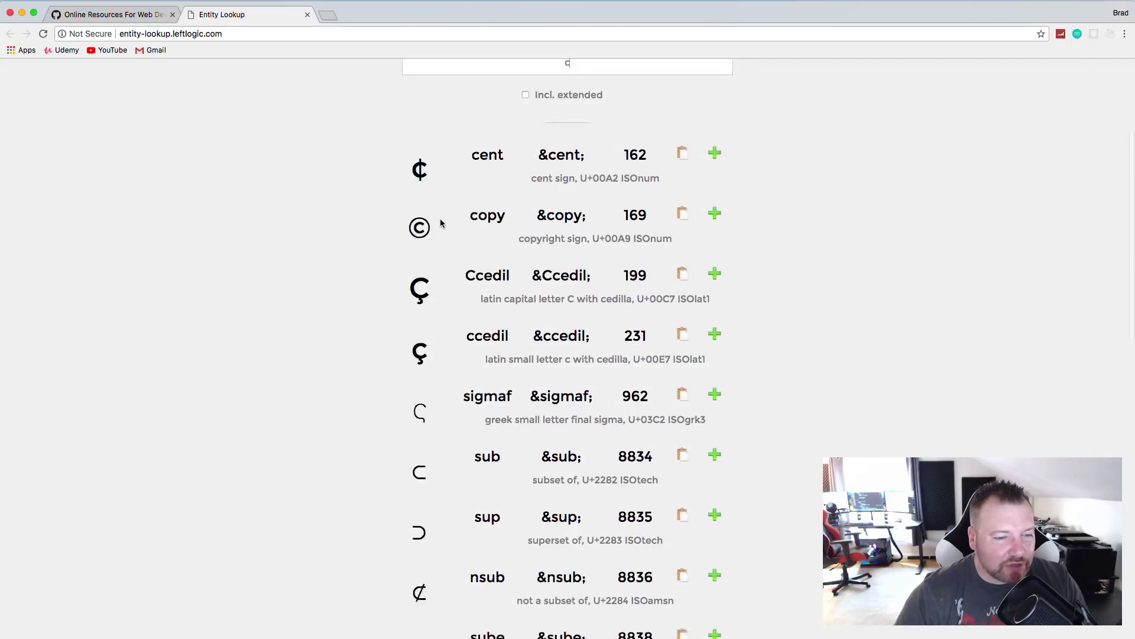
scroll(439, 223, up, 1)
scroll(421, 200, down, 10)
scroll(424, 201, up, 10)
scroll(425, 206, up, 3)
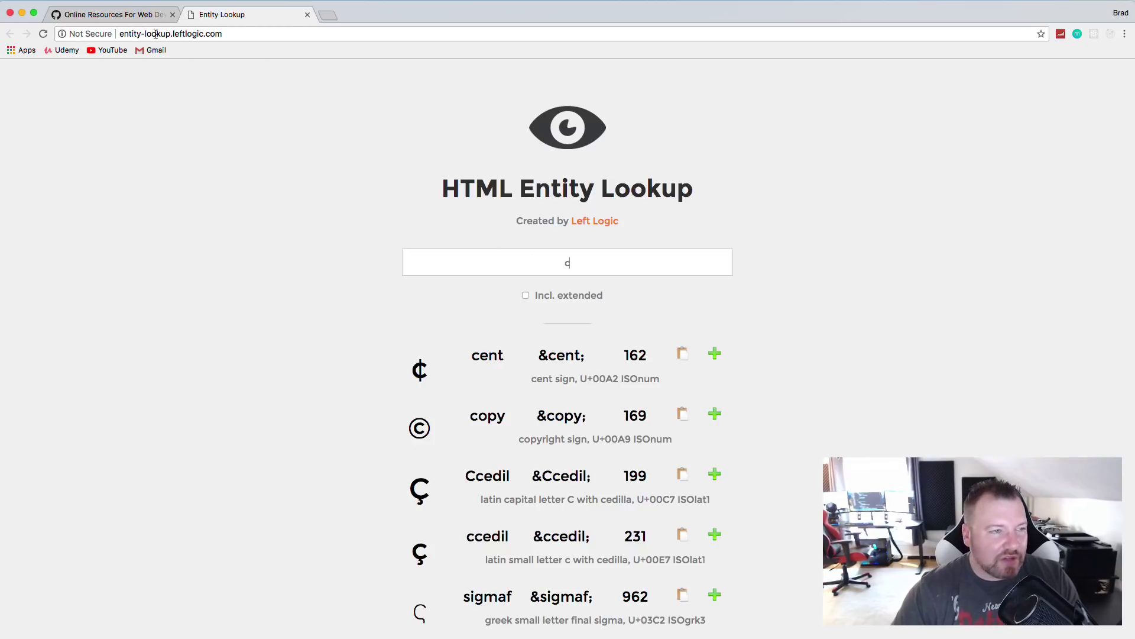
Return to the gist and close the HTML Entity Lookup tab
click(141, 17)
click(306, 15)
triple_click(232, 175)
Open Responsinator in a new tab and preview traversymedia.com in it
right_click(468, 270)
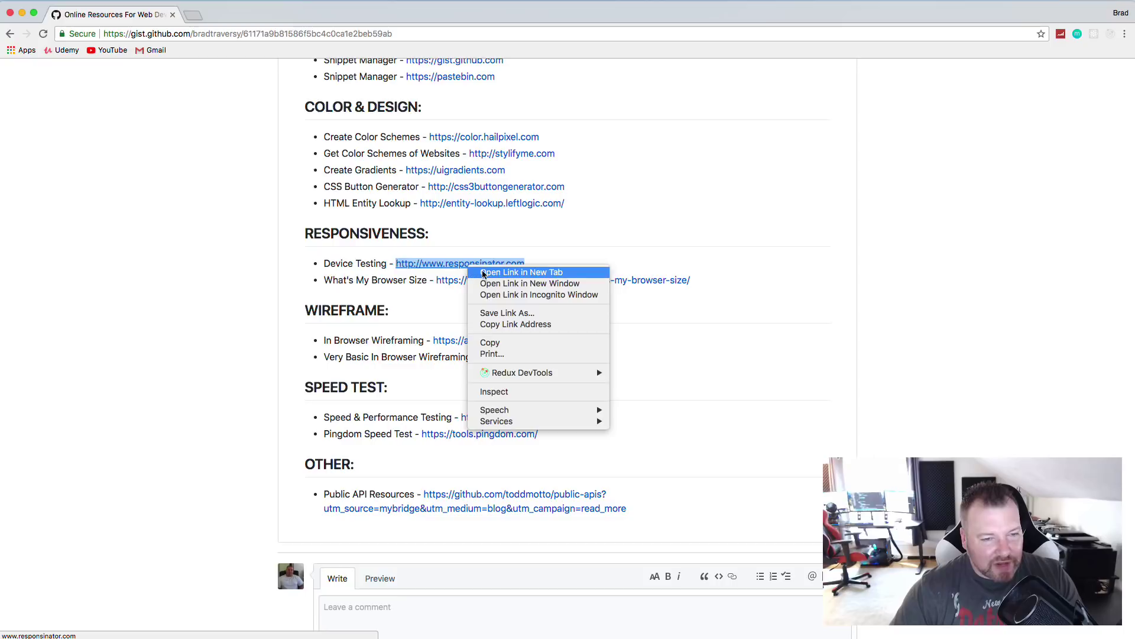
click(497, 278)
click(252, 19)
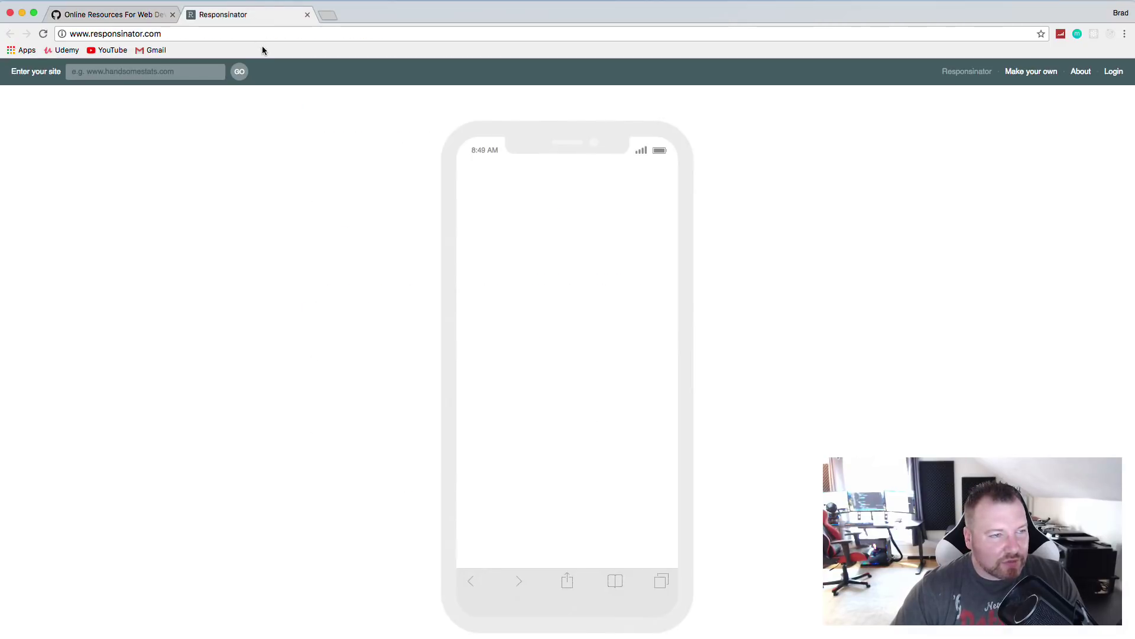
click(208, 79)
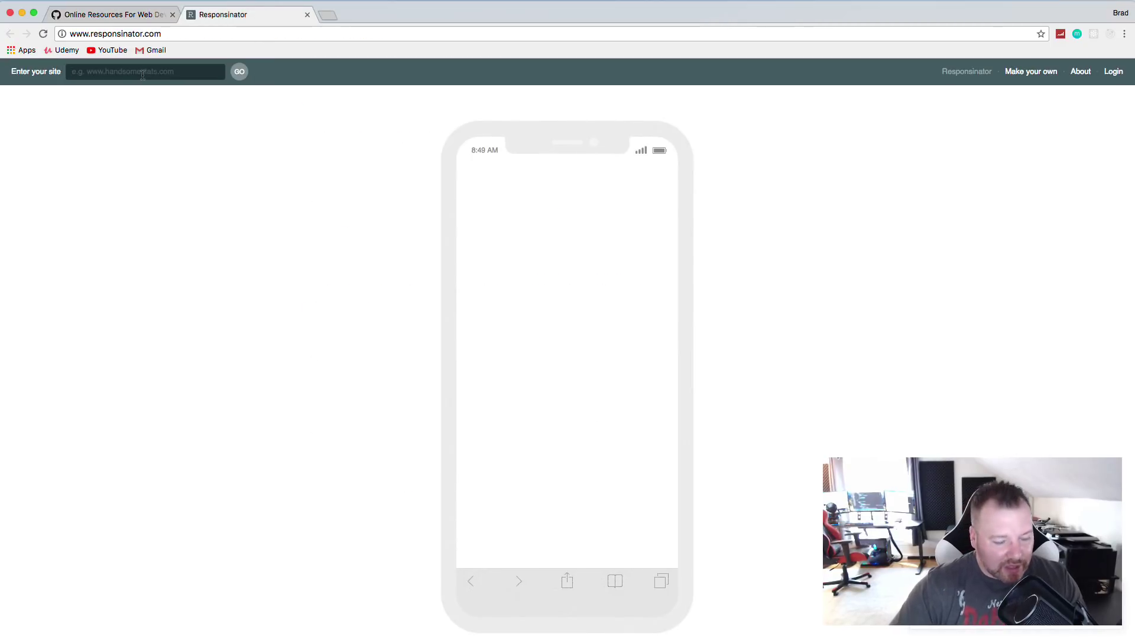
text(traversy)
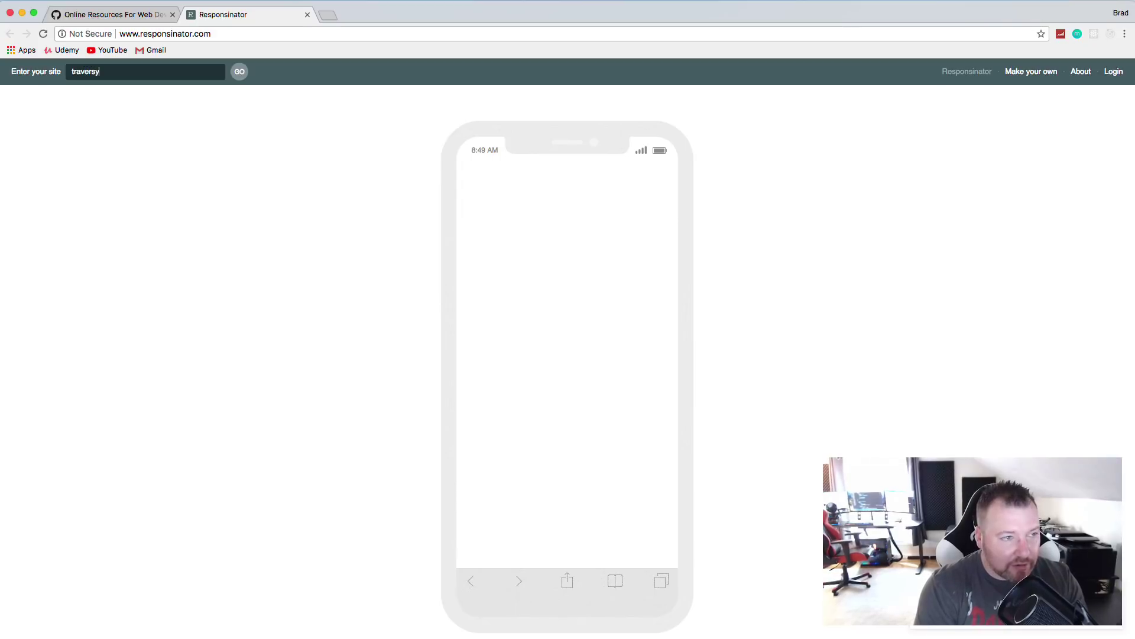
text(media.com)
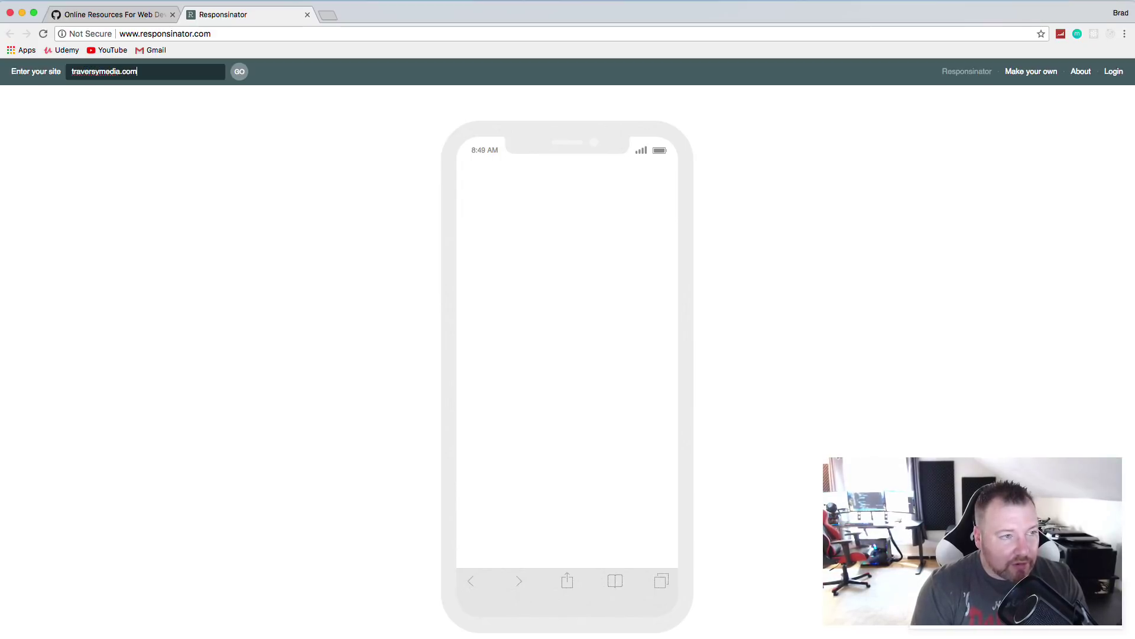
key(Return)
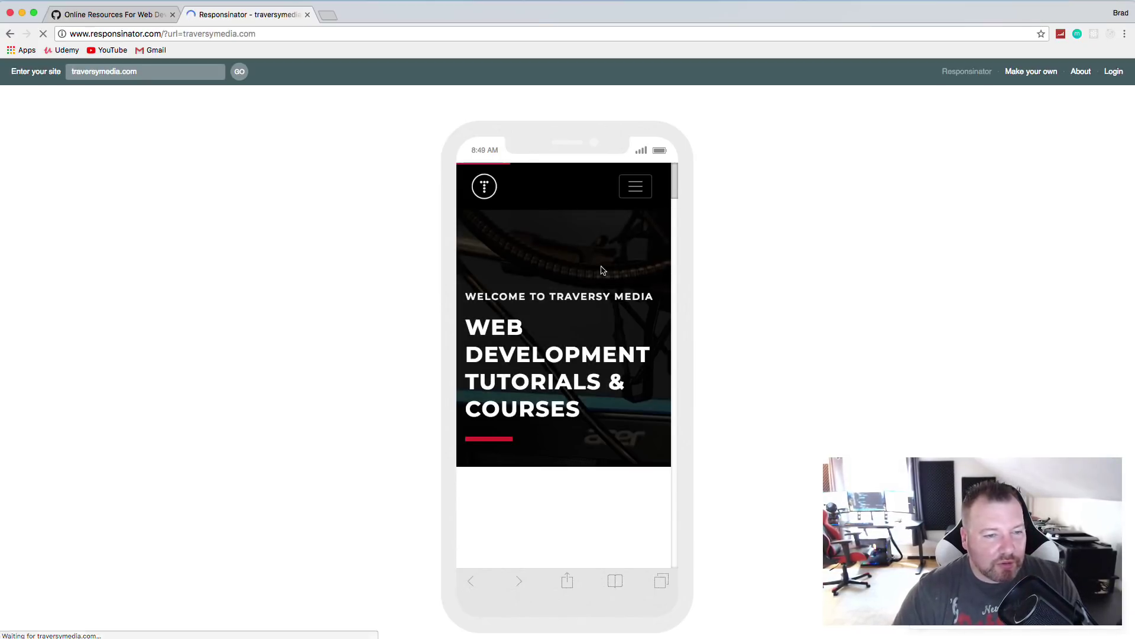
Open and collapse the previewed site's mobile navigation menu
click(636, 188)
click(635, 191)
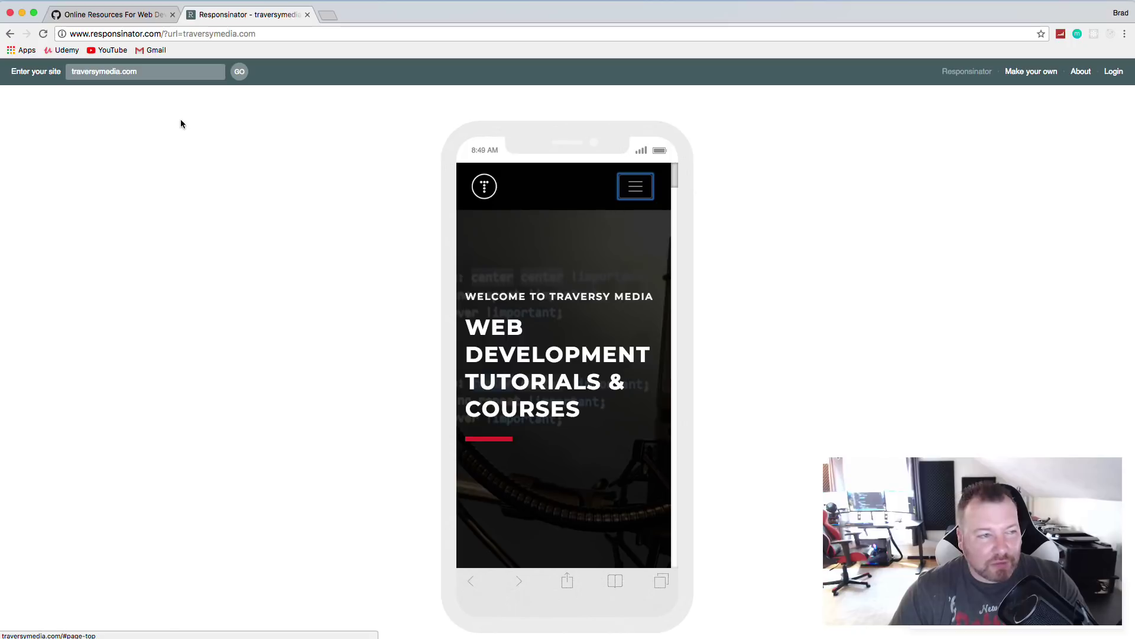
scroll(672, 208, down, 1)
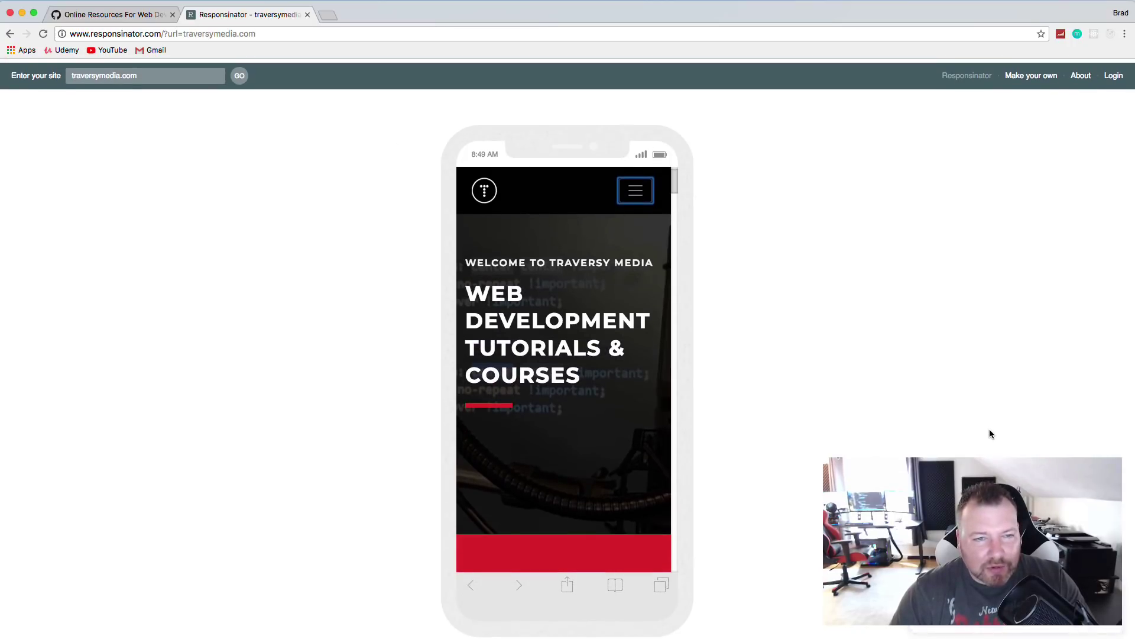
scroll(640, 342, up, 1)
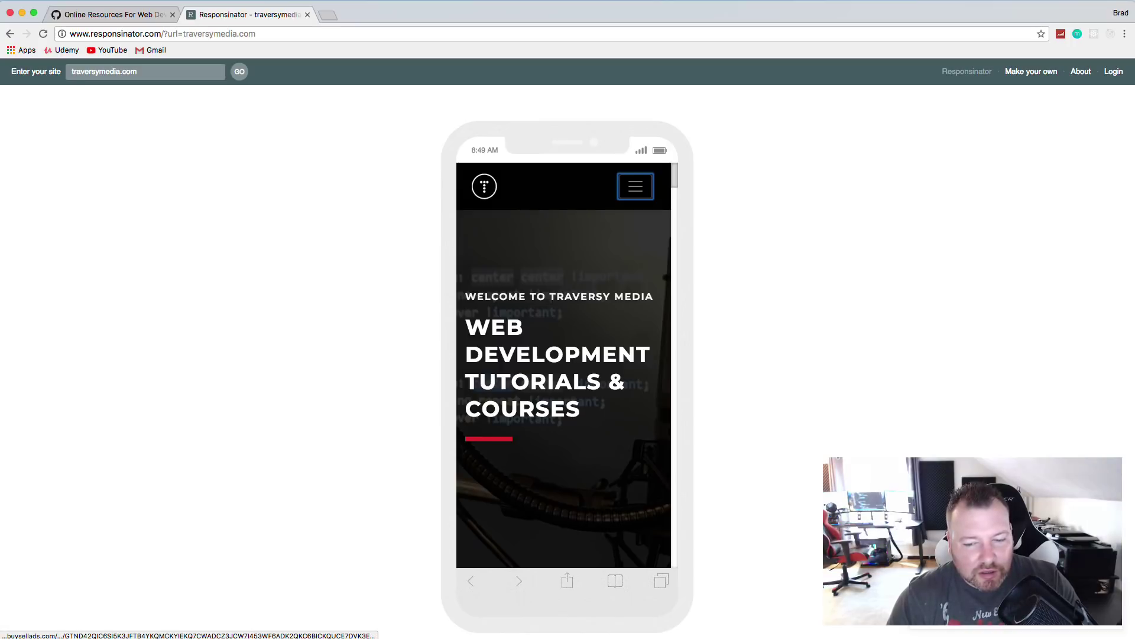
click(942, 161)
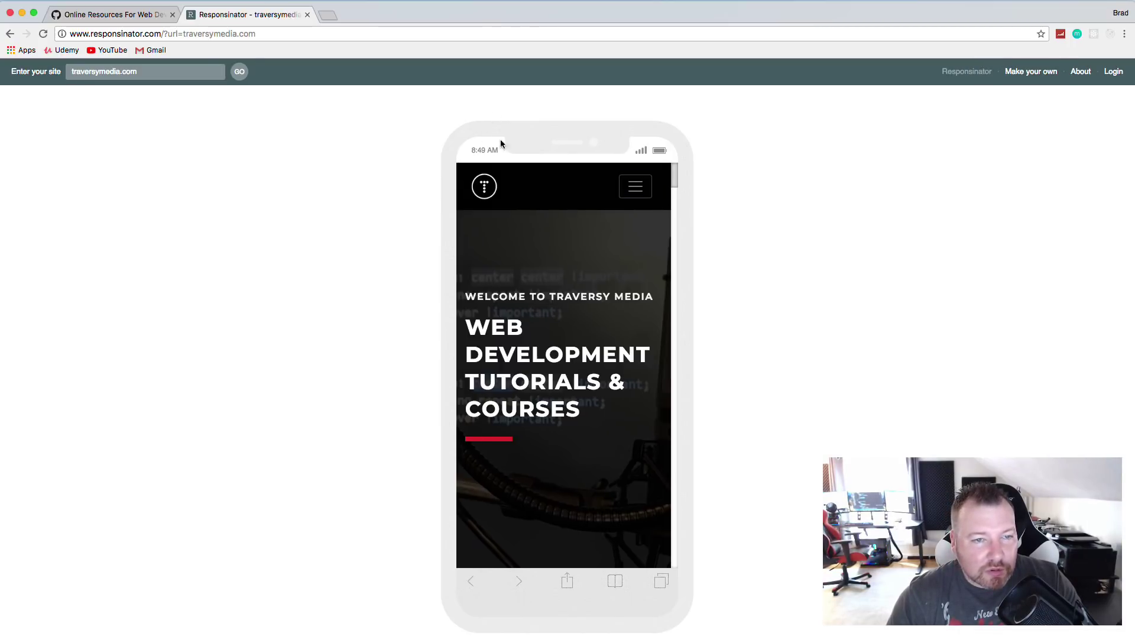
mouse_move(676, 185)
mouse_down()
mouse_move(674, 260)
mouse_move(673, 193)
mouse_up()
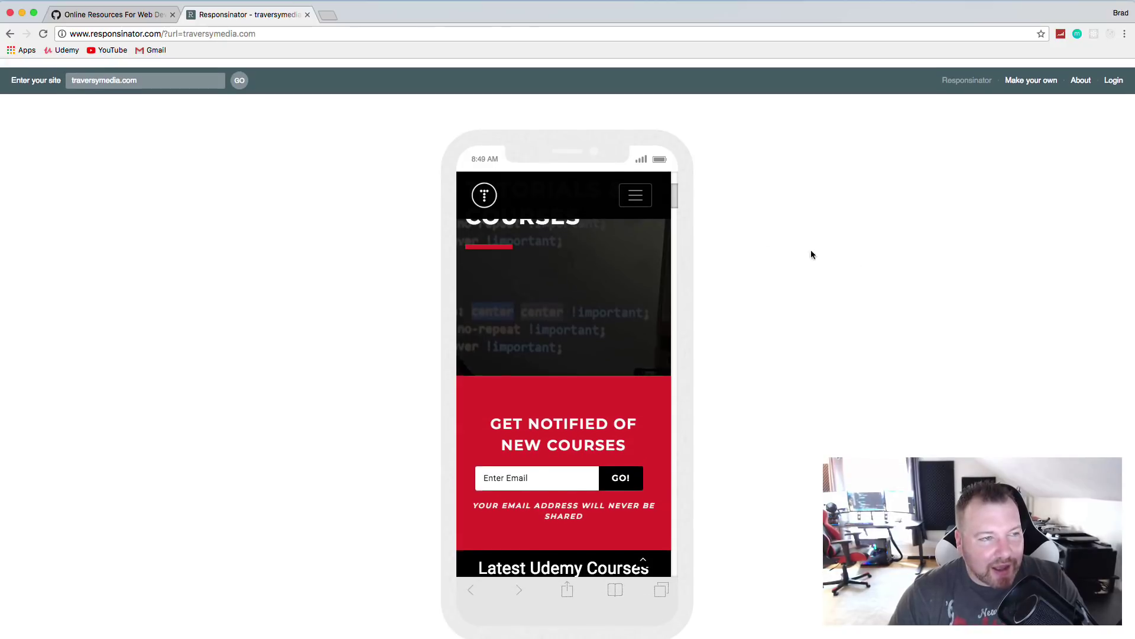
Load traversymedia.com in a new tab and open DevTools
click(329, 17)
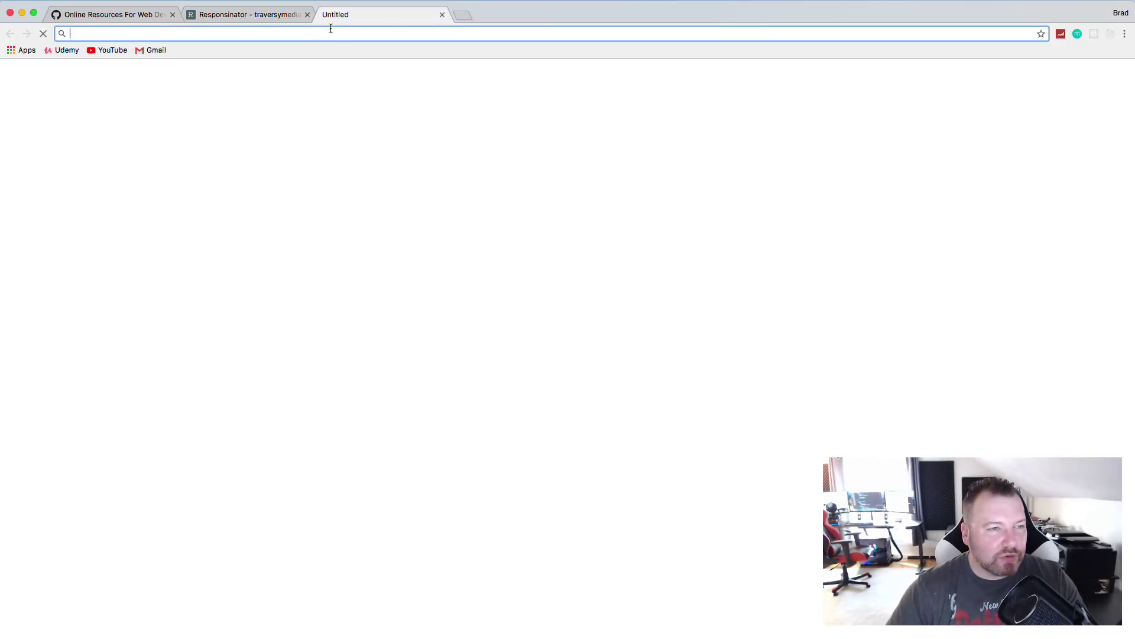
text(traversymedia)
key(Return)
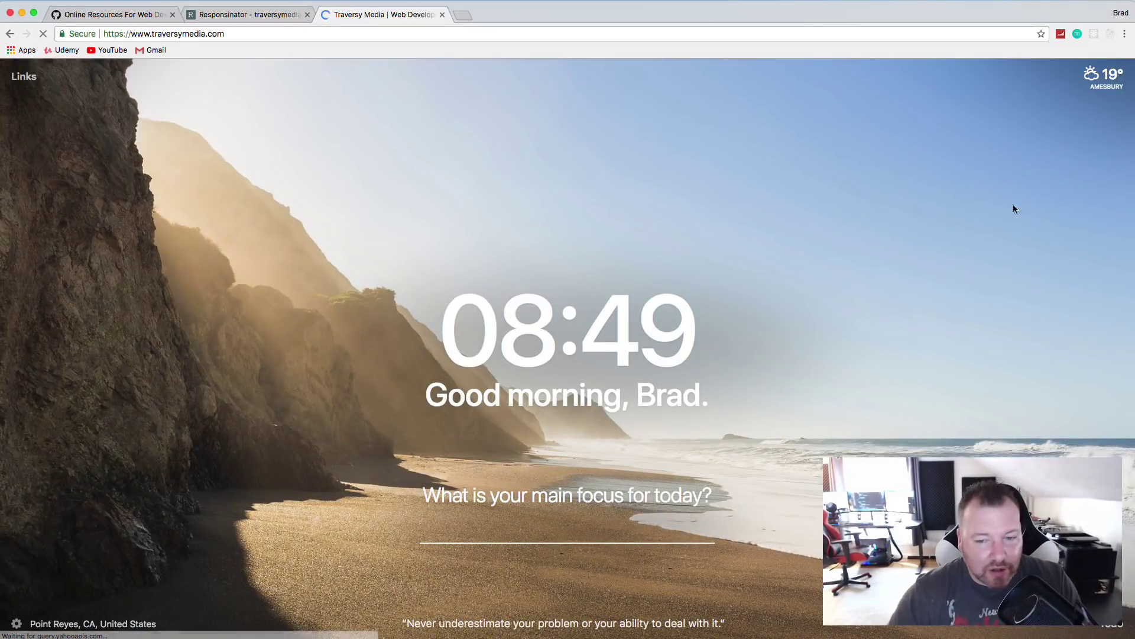
key(super+alt+i)
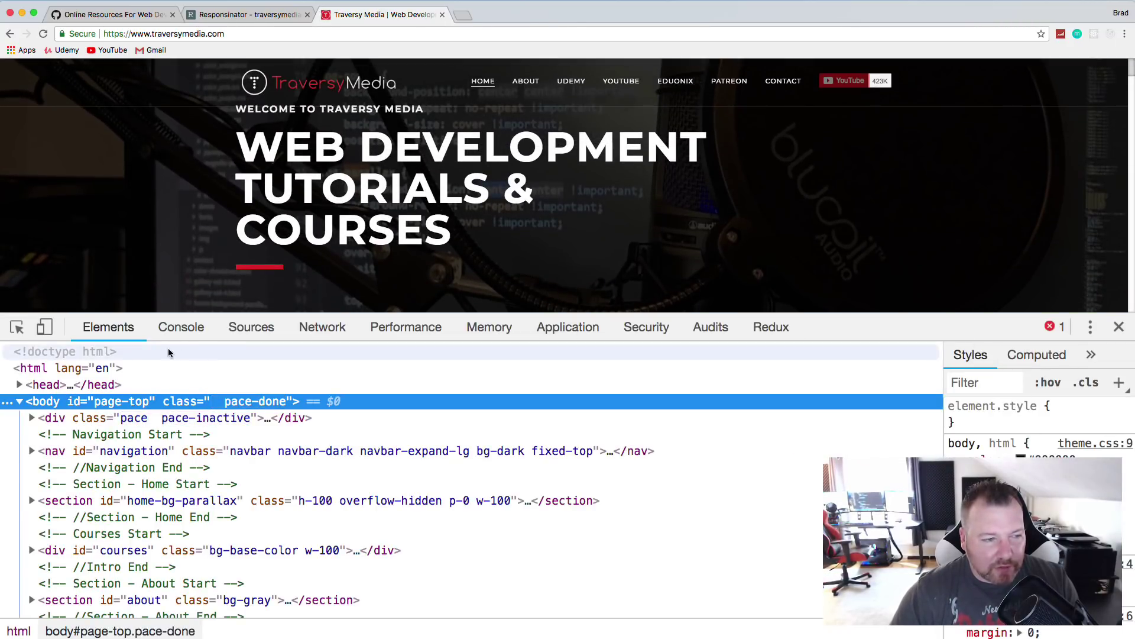
Emulate an iPhone X, rotate it to landscape and back, then close both extra tabs
click(44, 327)
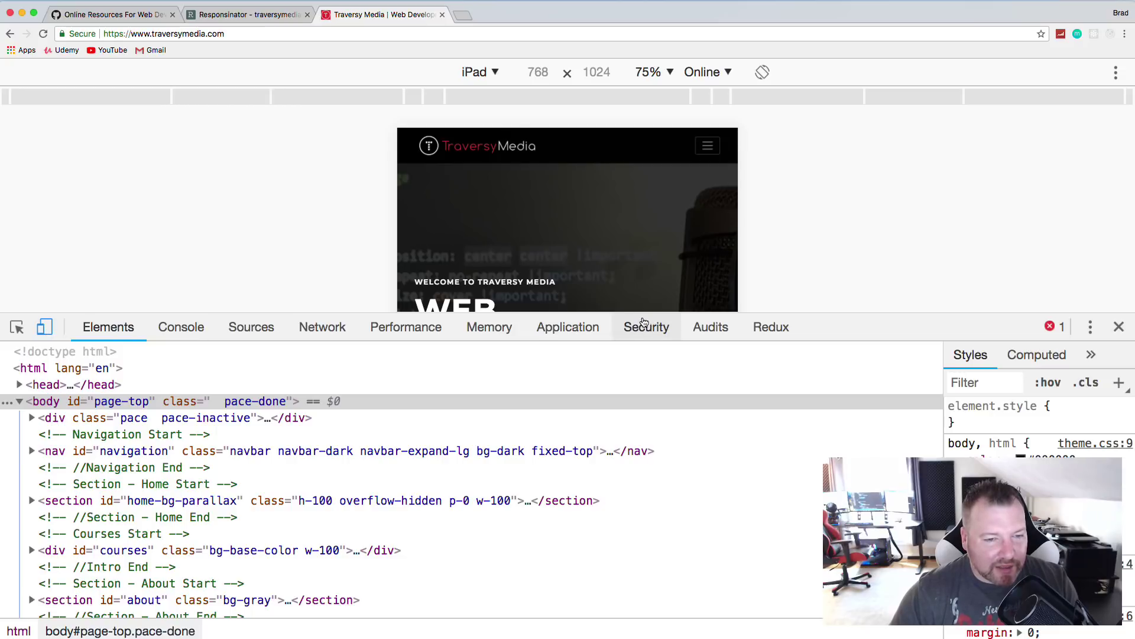
drag(644, 321, 644, 587)
click(473, 73)
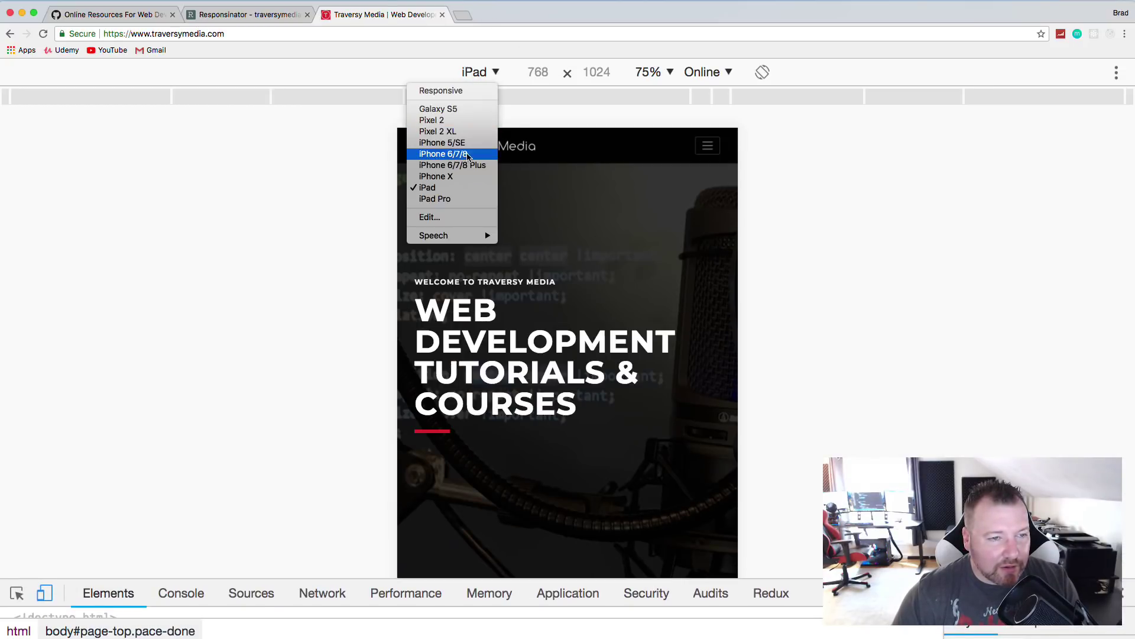
click(440, 176)
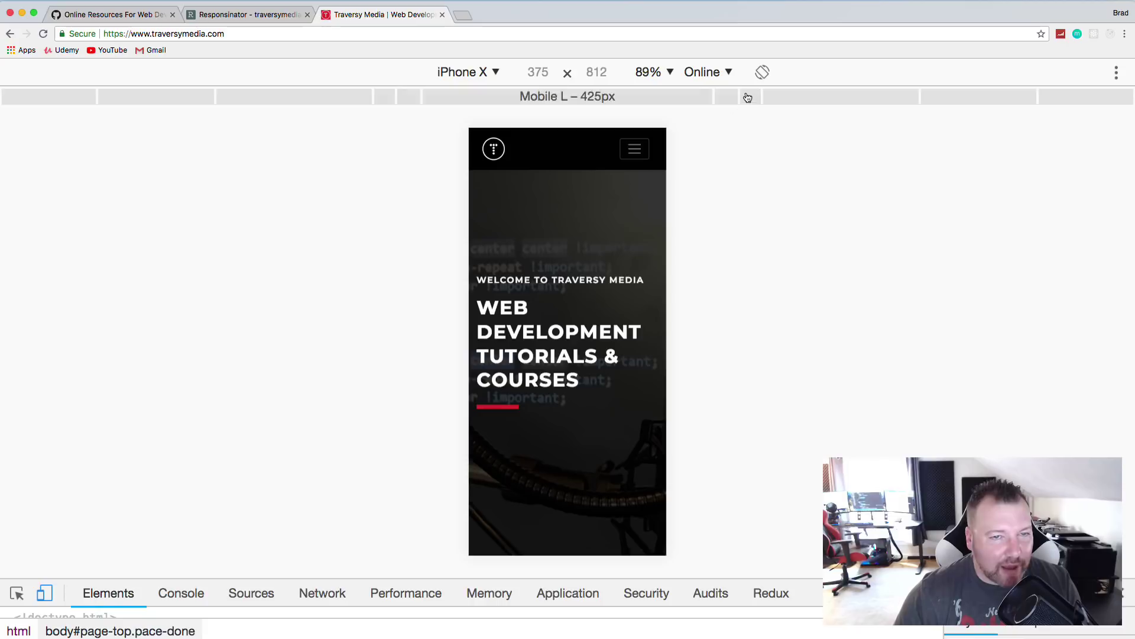
click(763, 77)
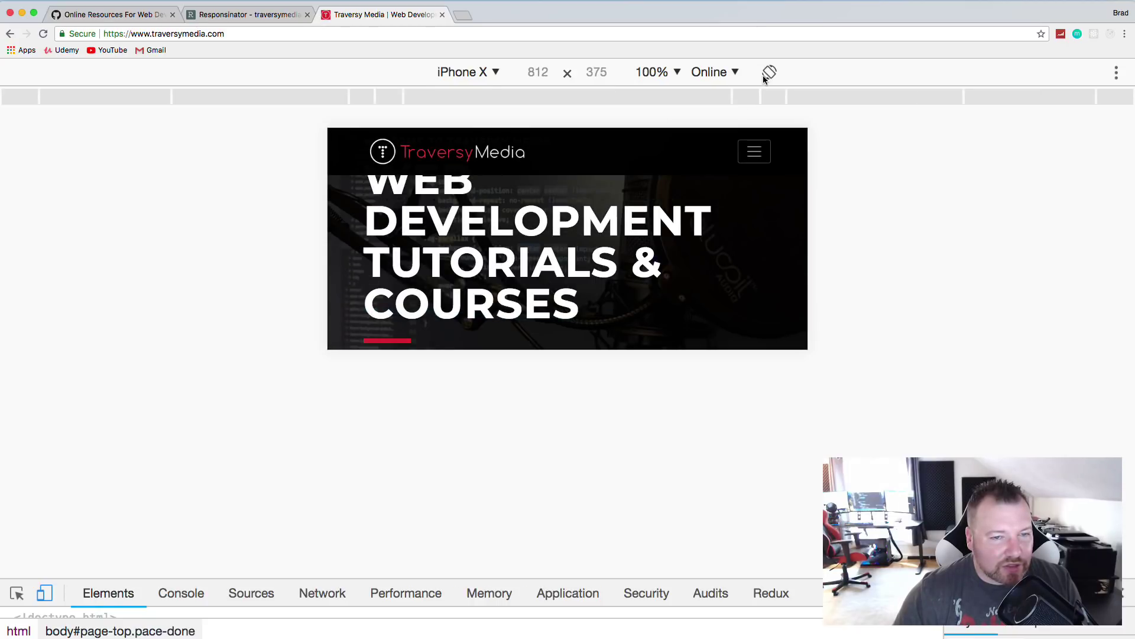
click(764, 77)
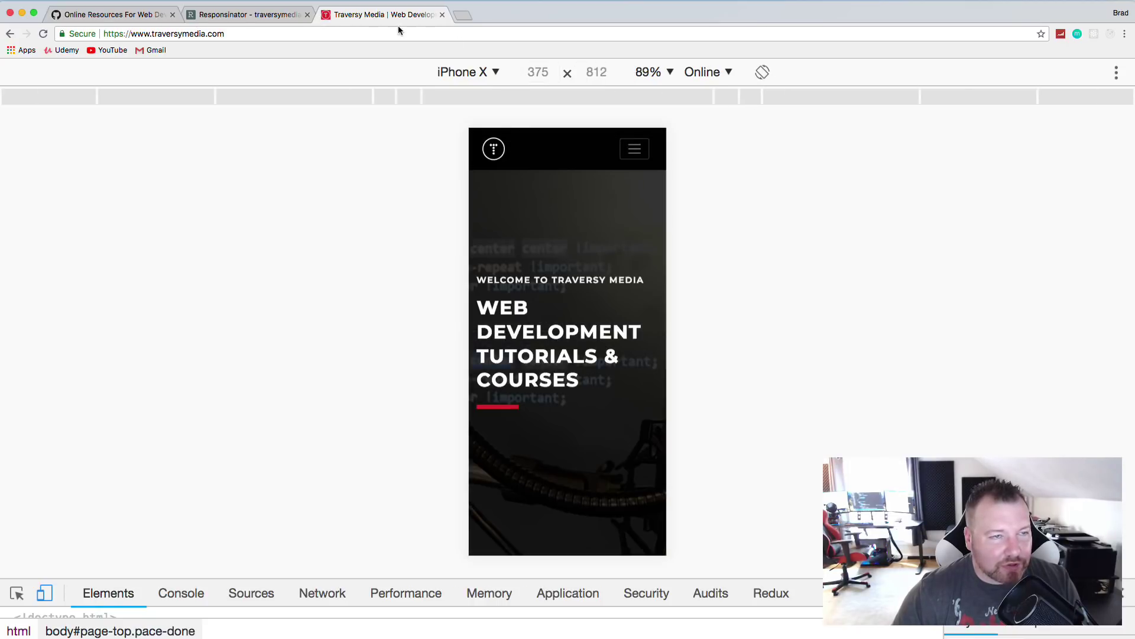
click(441, 15)
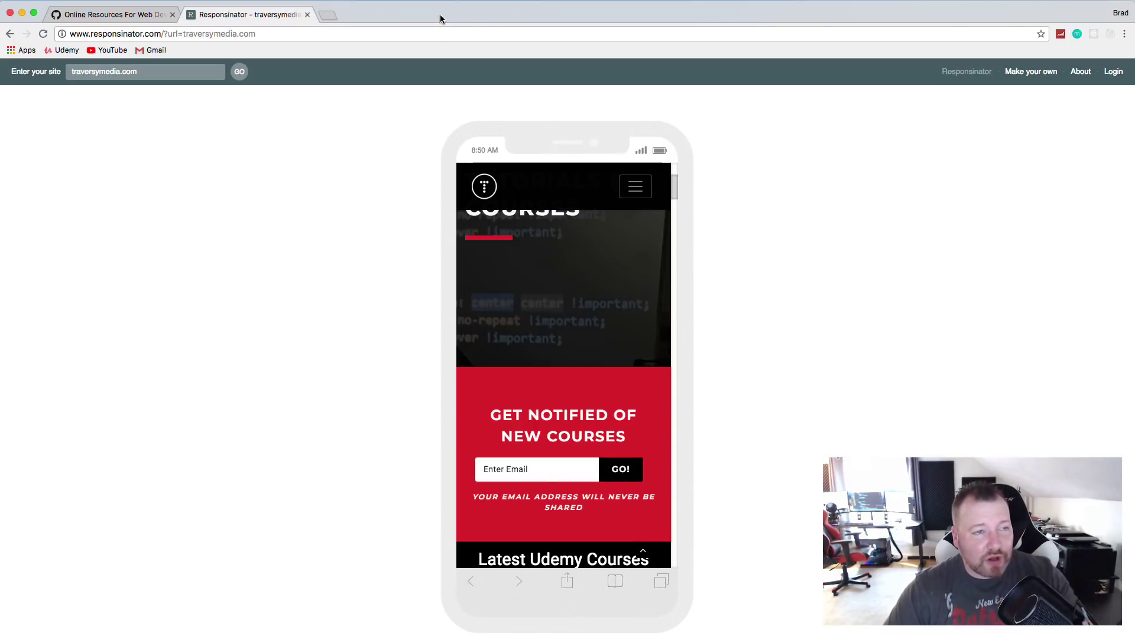
click(308, 15)
scroll(203, 180, down, 2)
click(302, 268)
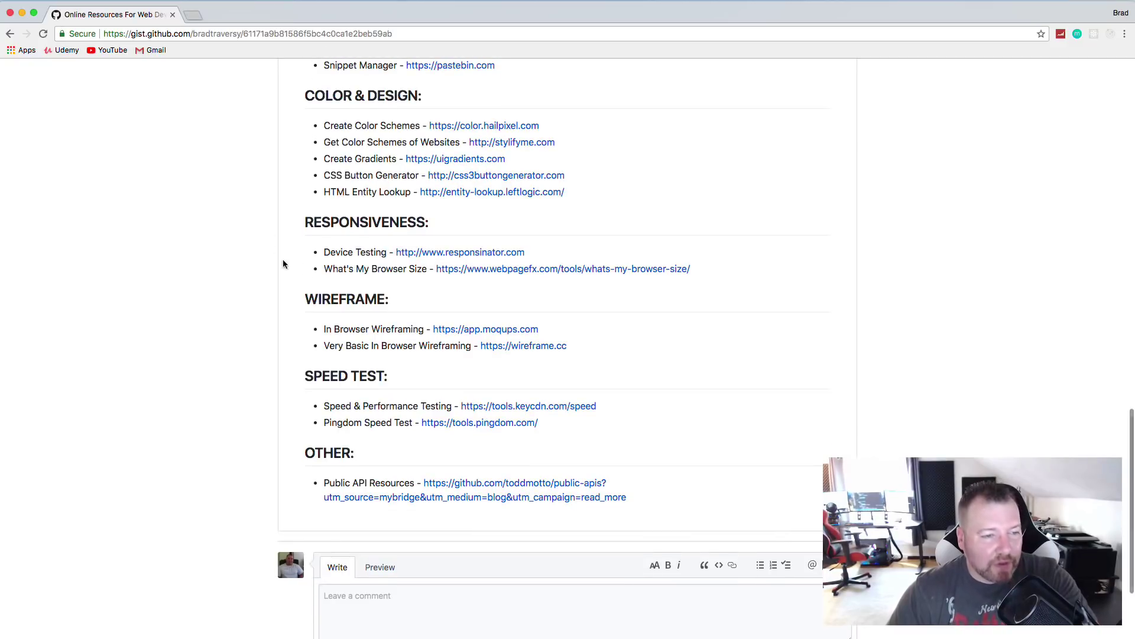
scroll(532, 270, up, 1)
right_click(503, 283)
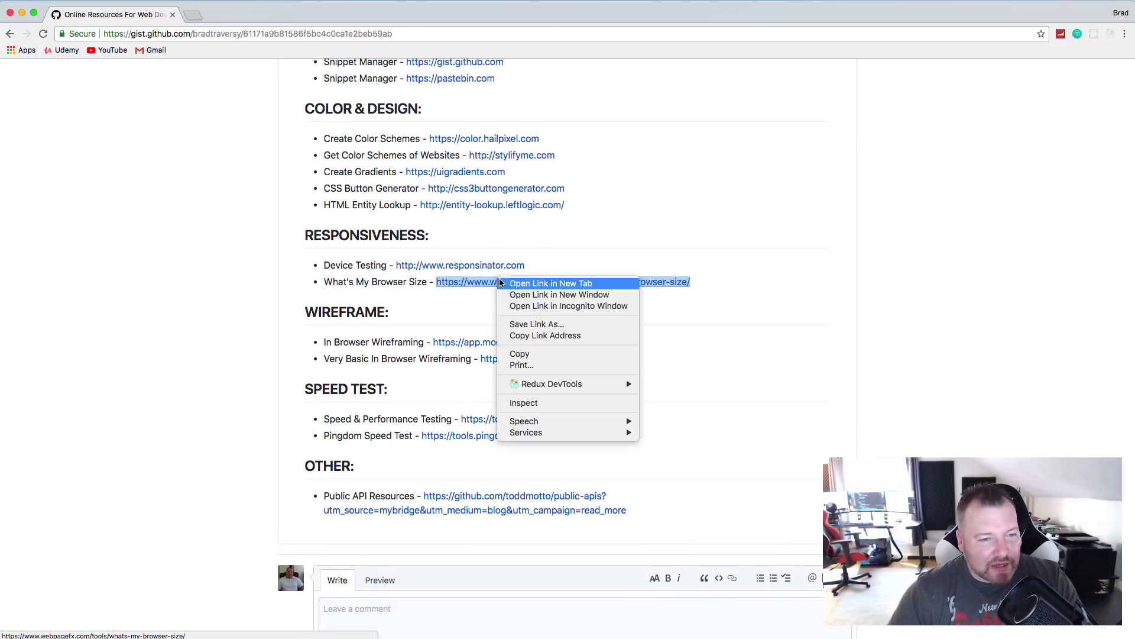
click(516, 286)
key(ctrl+Tab)
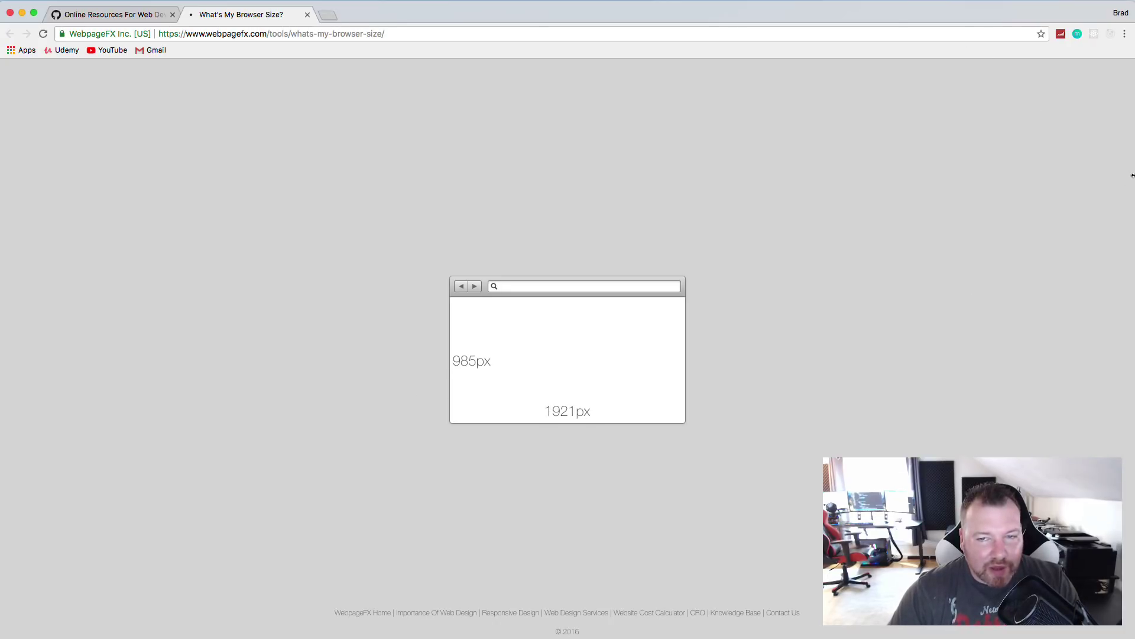
mouse_move(1132, 175)
mouse_down()
mouse_move(956, 176)
mouse_move(1134, 176)
mouse_up()
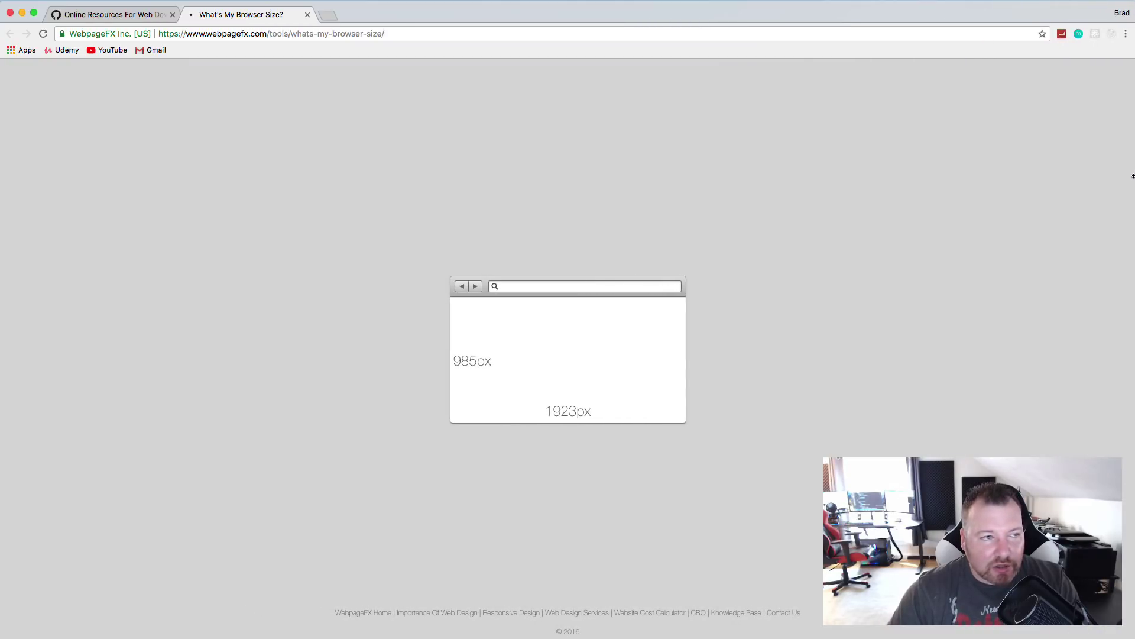
click(158, 18)
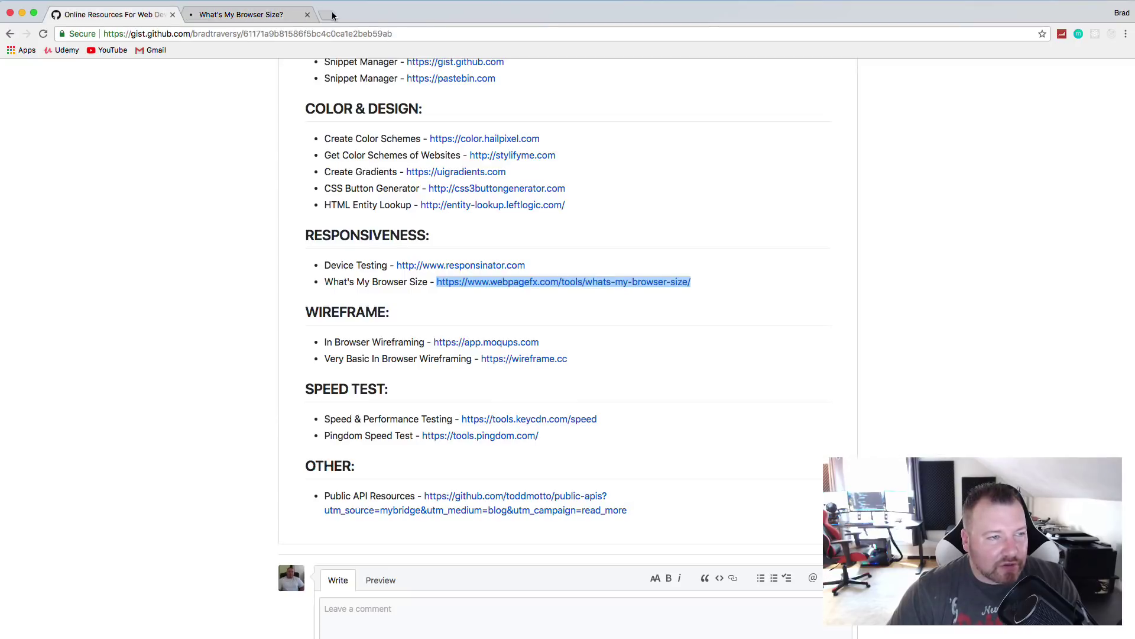
click(307, 14)
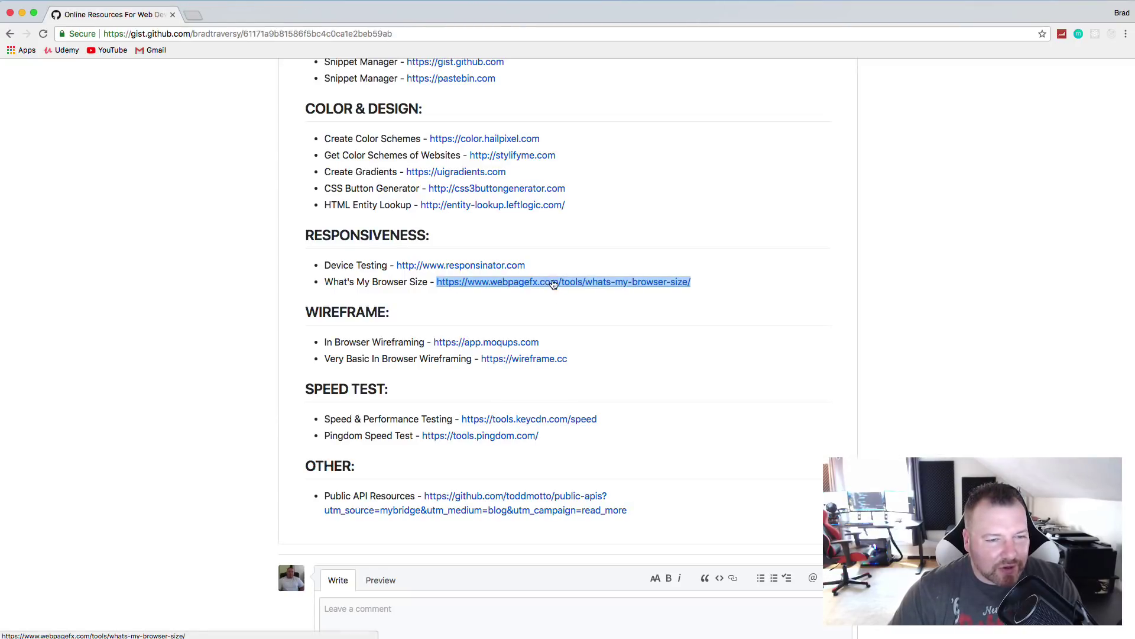
Open the Moqups link from the gist in a new tab
click(247, 242)
scroll(247, 242, down, 3)
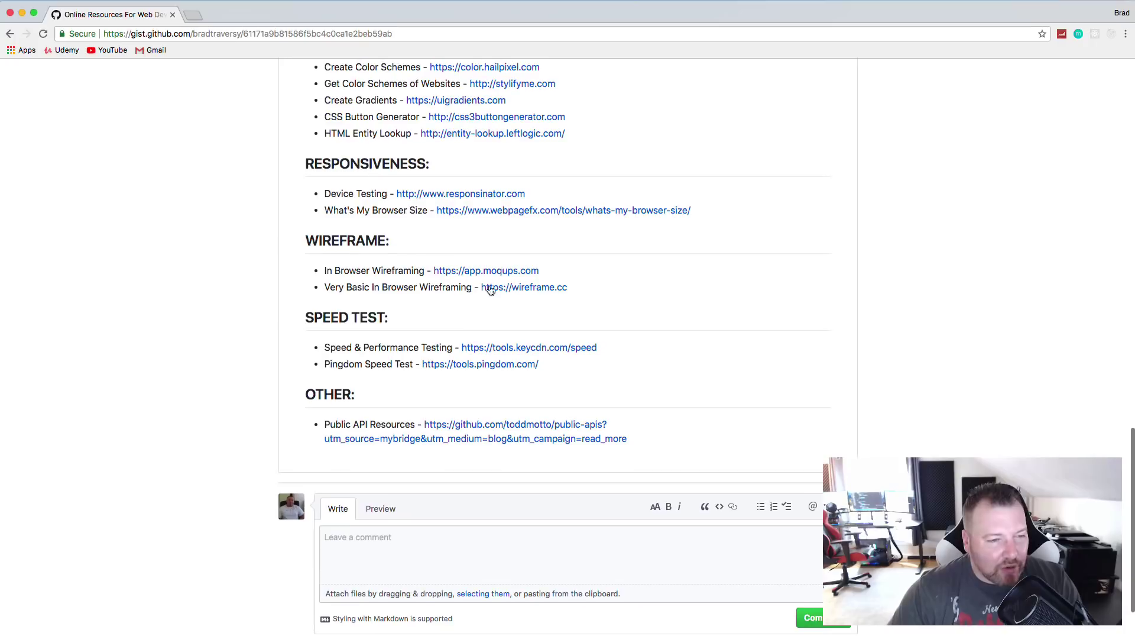
right_click(520, 271)
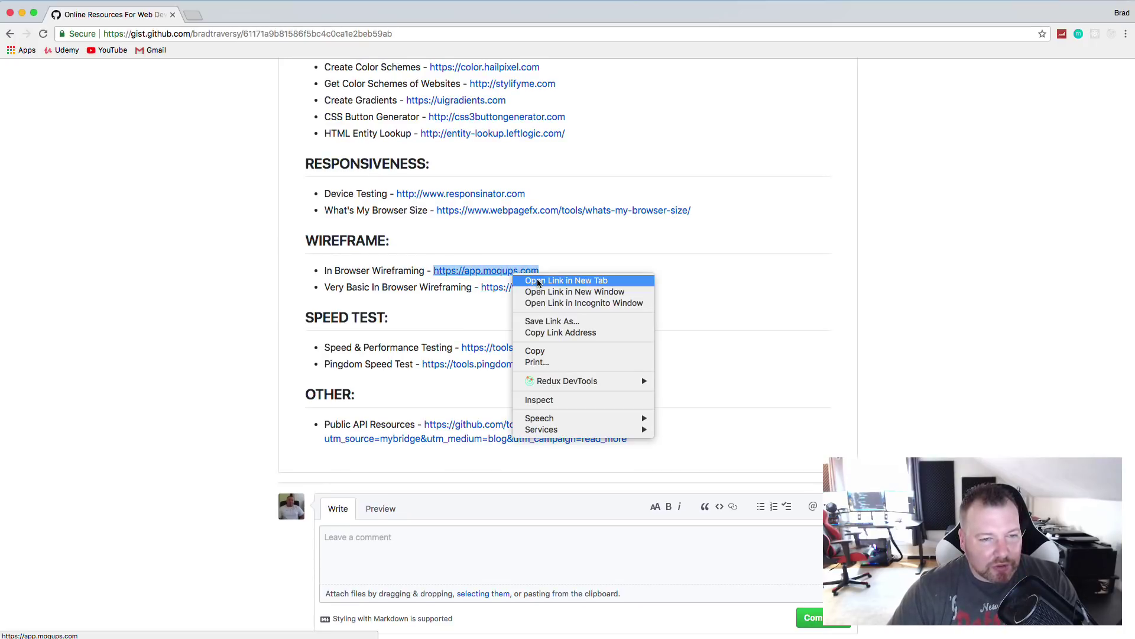
click(535, 281)
click(225, 12)
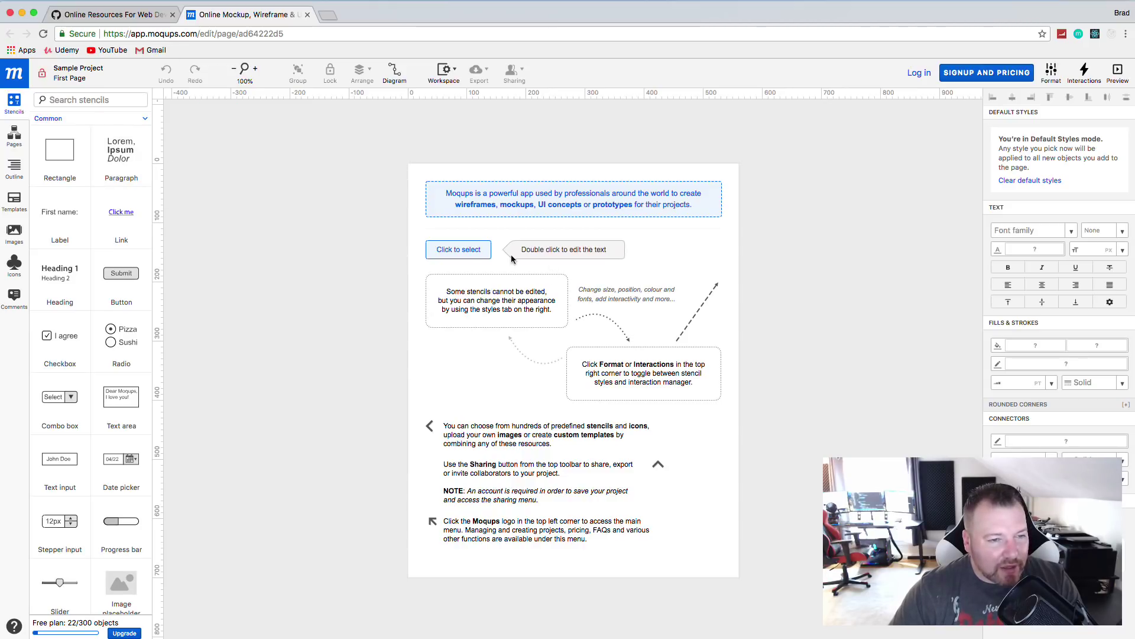
Select the two sample buttons on the Moqups canvas
click(478, 255)
click(601, 254)
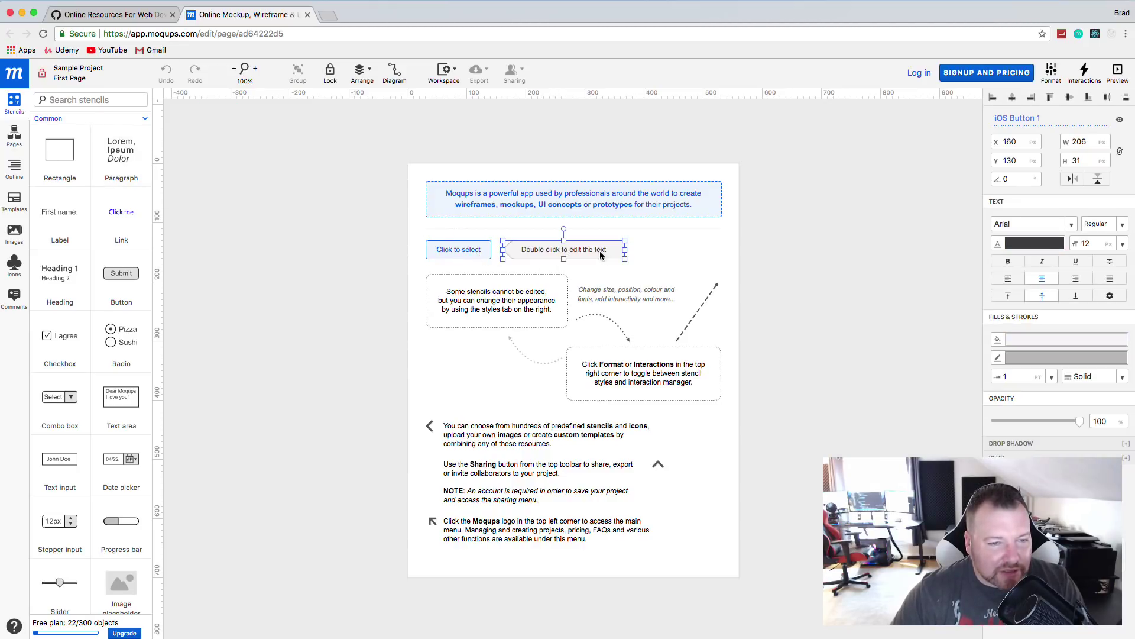
scroll(647, 275, down, 4)
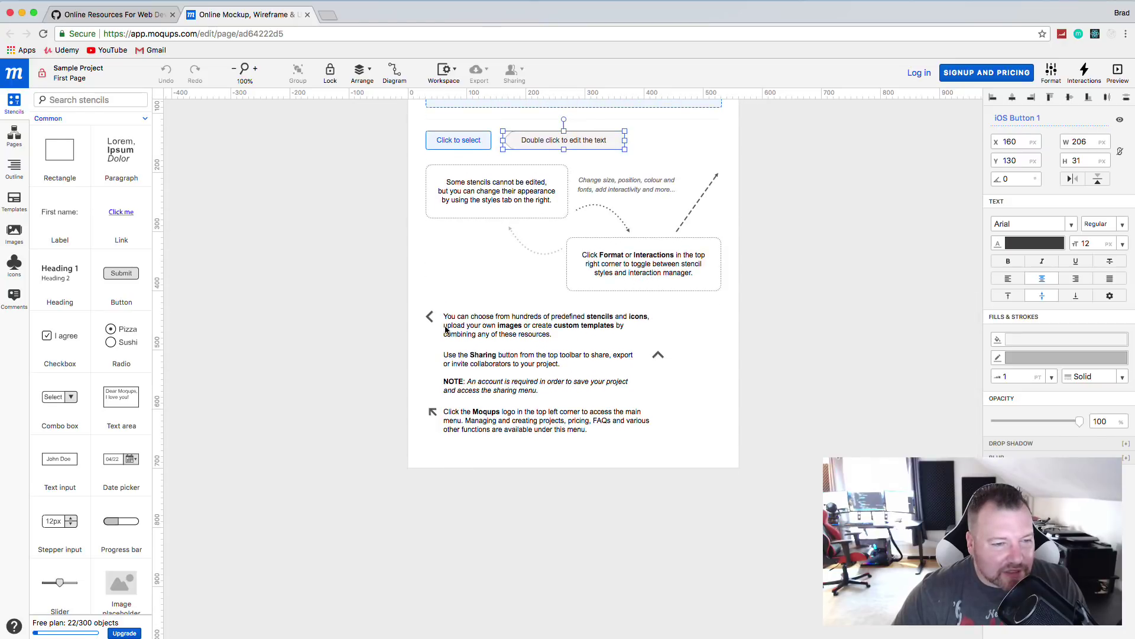
scroll(77, 248, down, 5)
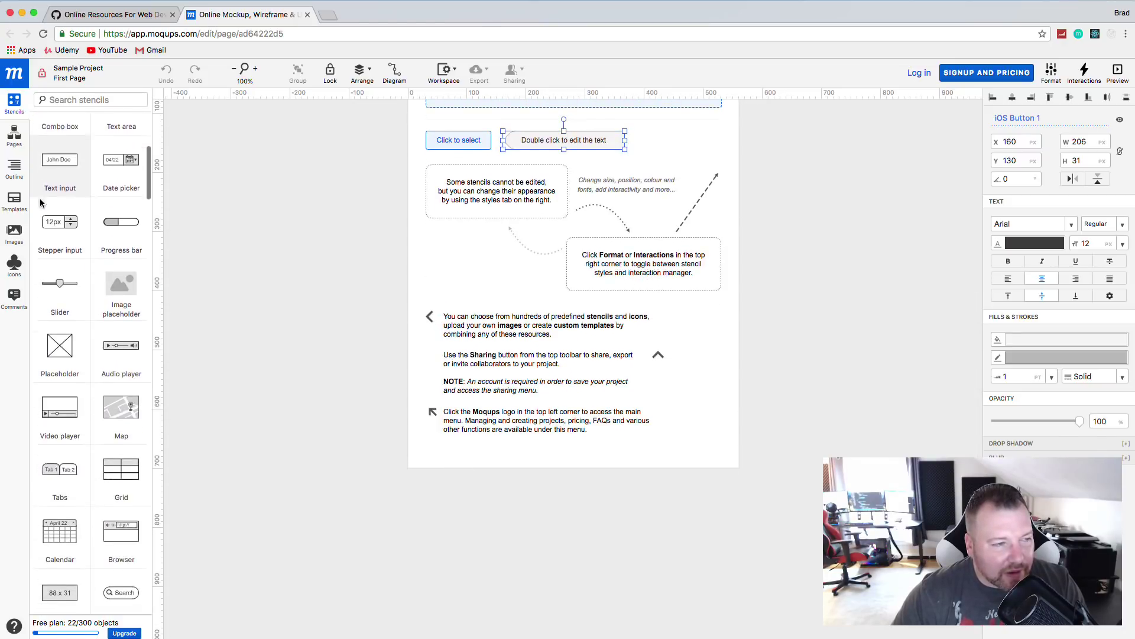
Cycle through the Templates, Outline, Pages and Stencils sidebar panels
click(17, 201)
click(14, 168)
click(15, 138)
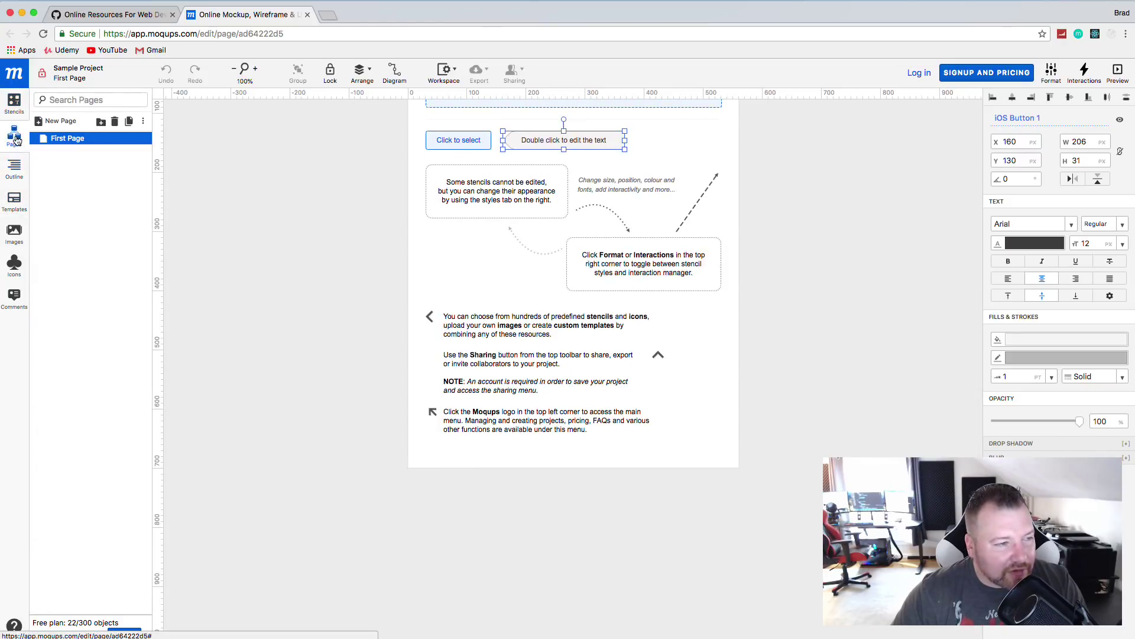
click(18, 167)
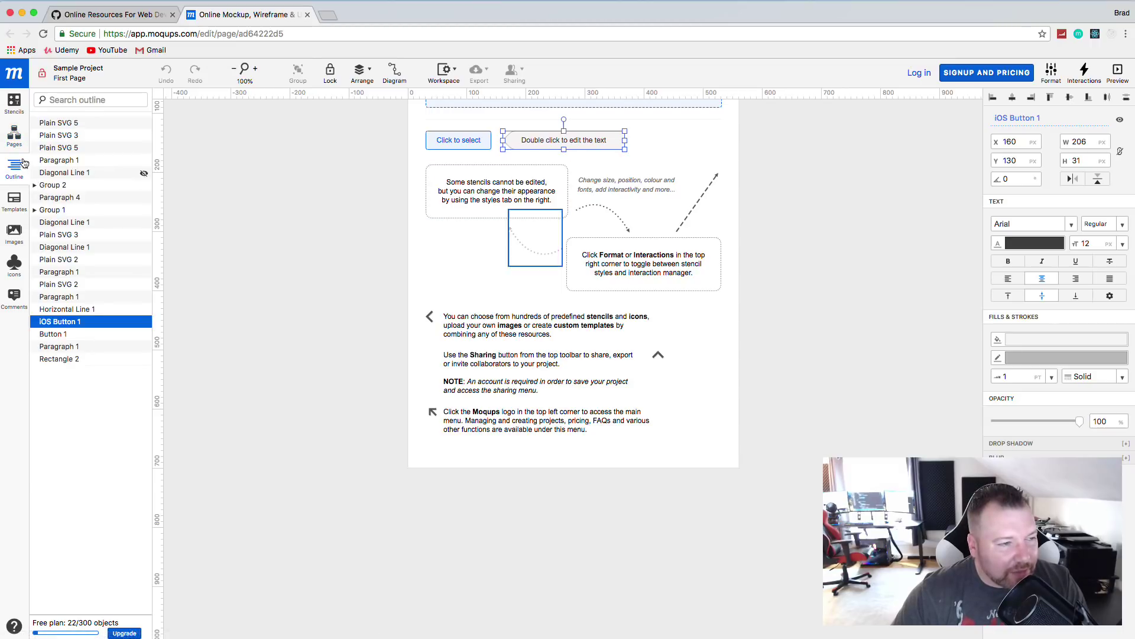
click(12, 102)
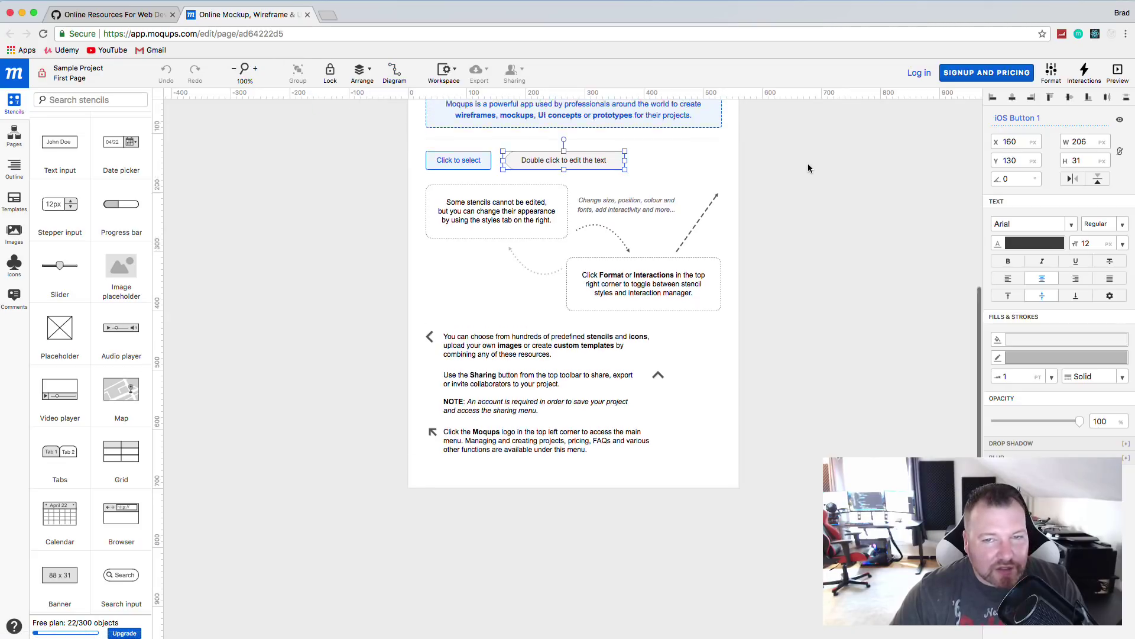
scroll(810, 169, up, 6)
scroll(899, 246, down, 10)
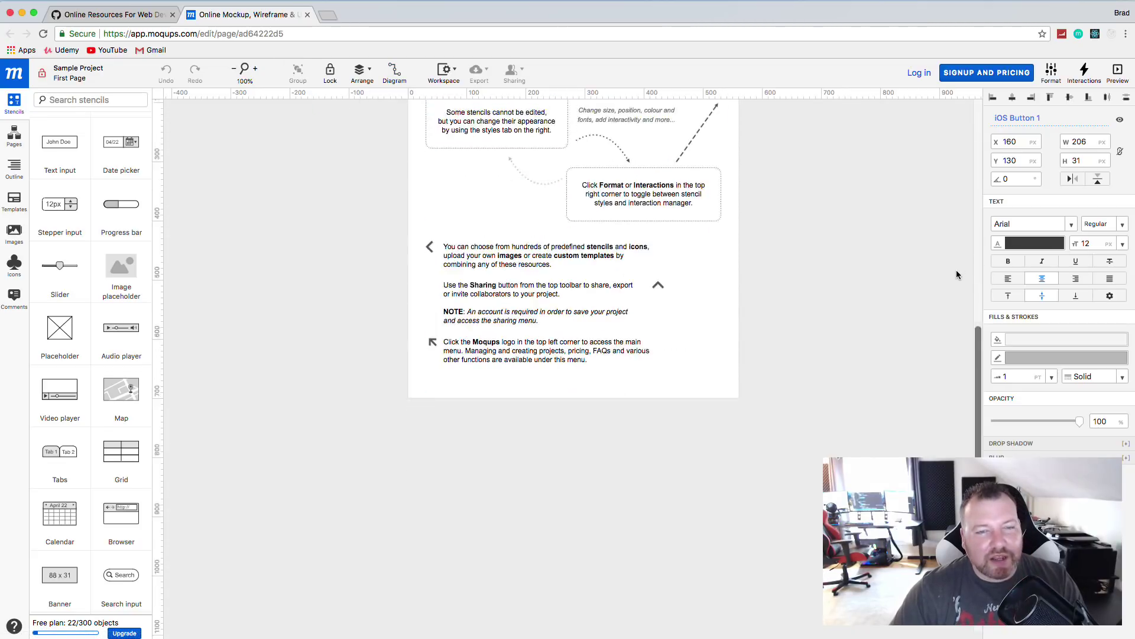
Close Moqups, open wireframe.cc in a new tab and dismiss its About panel
key(super+w)
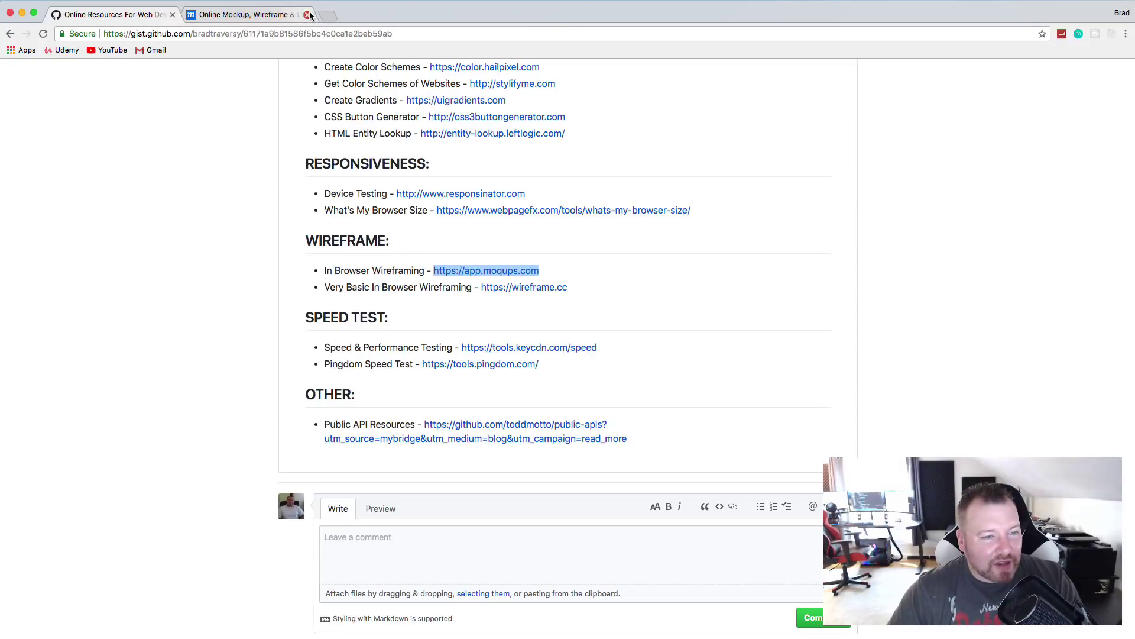
right_click(530, 292)
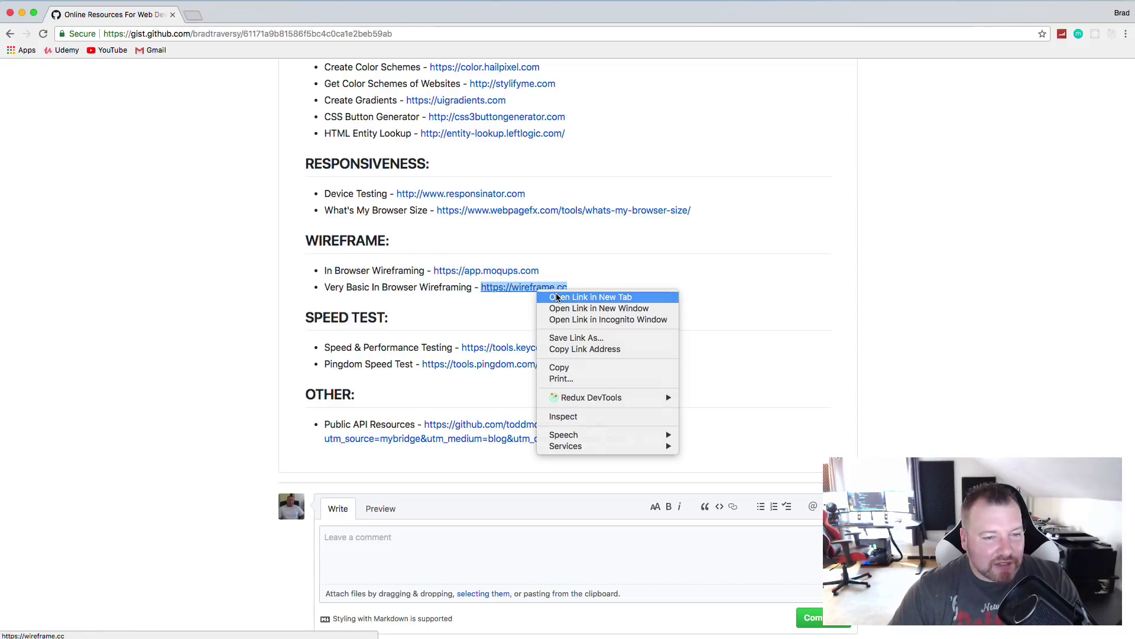
click(561, 298)
click(255, 14)
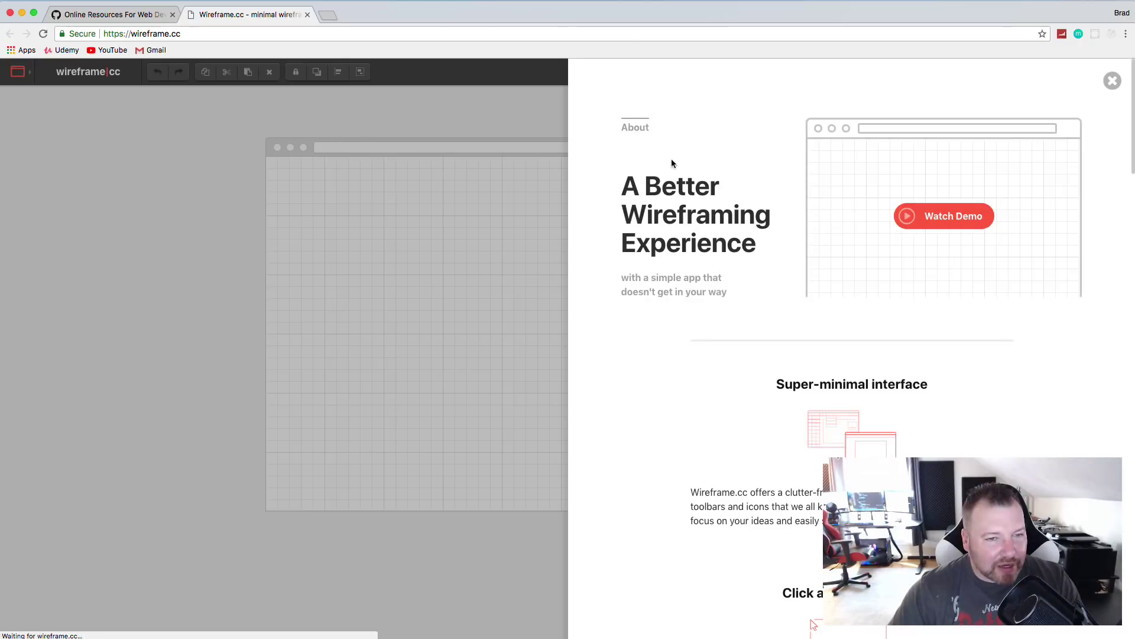
click(1113, 81)
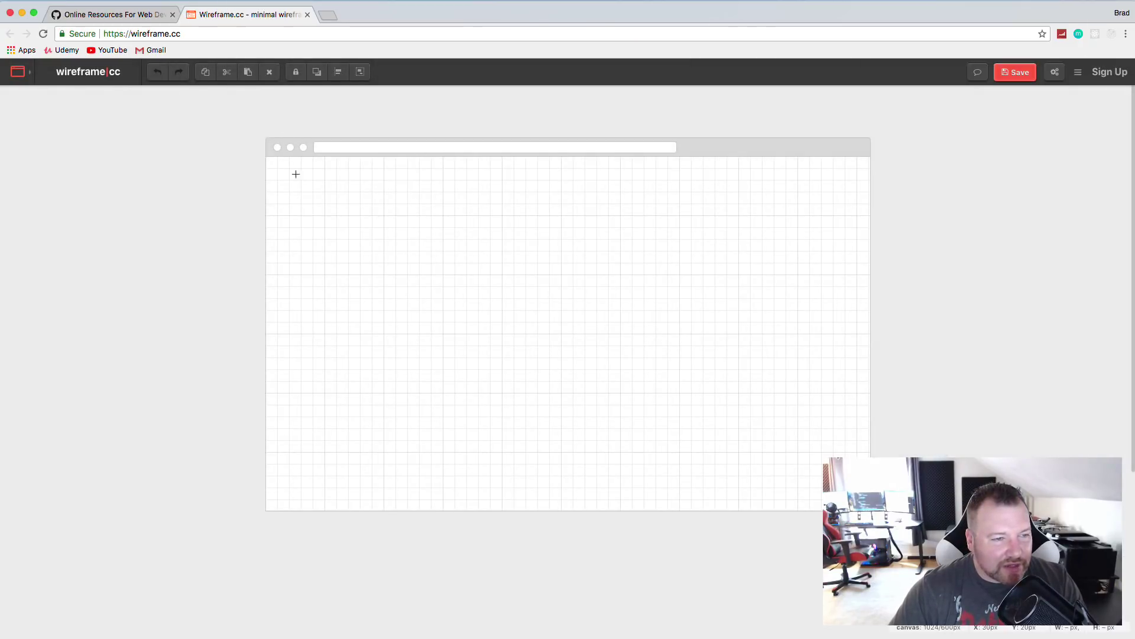
Draw a wide placeholder, make it a plain box and move it top-left
drag(284, 168, 576, 277)
drag(595, 172, 672, 244)
drag(338, 186, 594, 286)
click(403, 170)
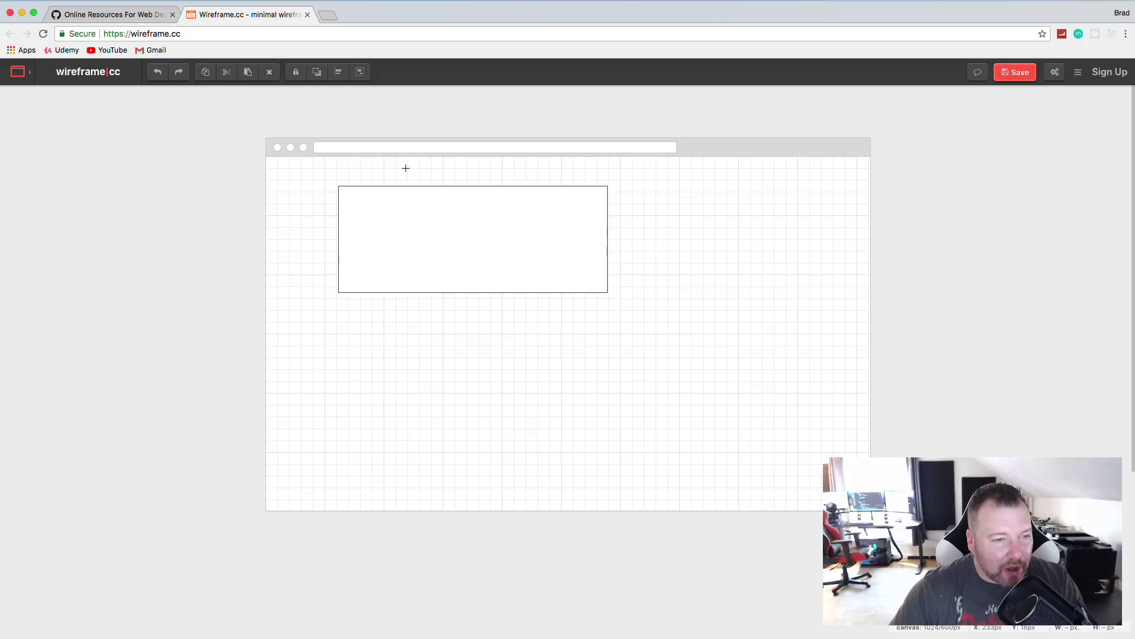
drag(504, 251, 457, 237)
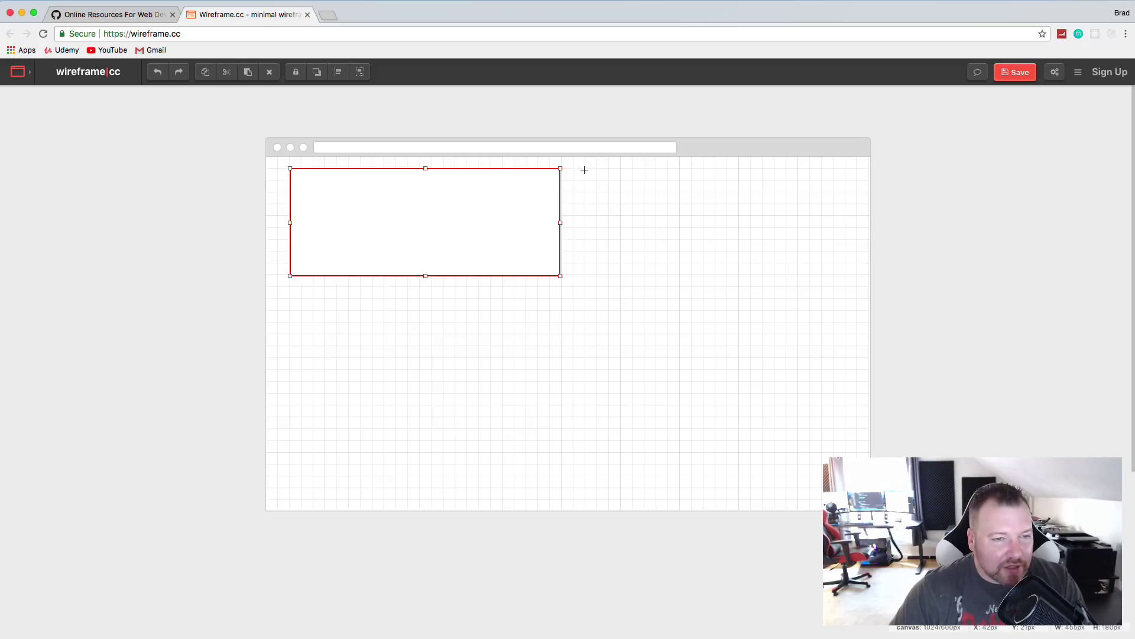
Add two rounded boxes top-right and a wide placeholder below, then close the tab
drag(581, 170, 855, 194)
click(664, 148)
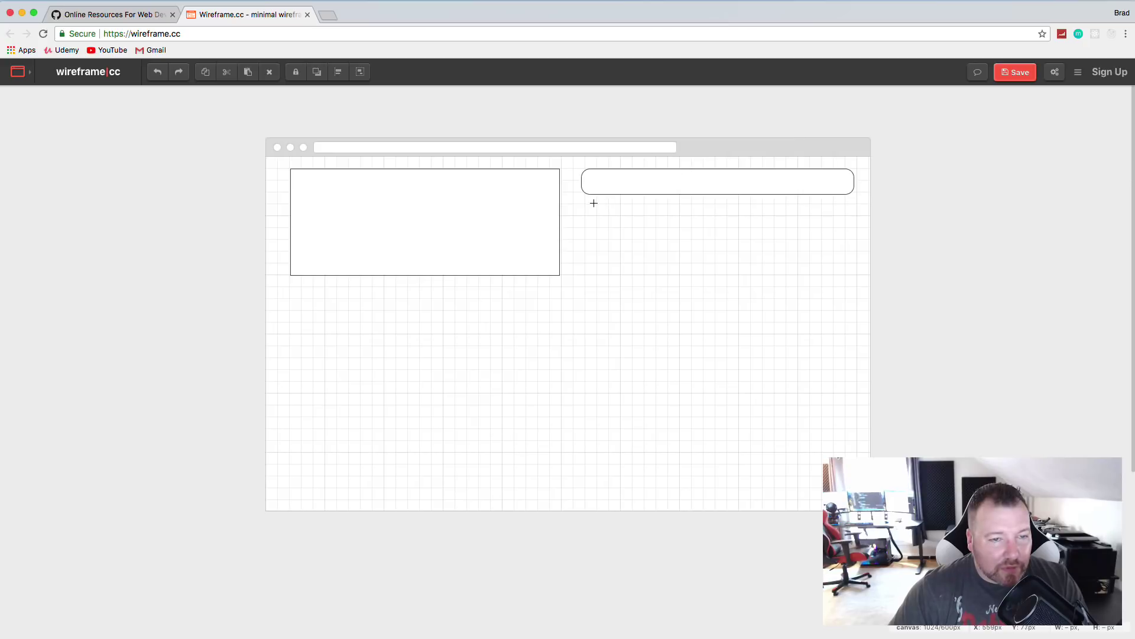
mouse_move(585, 205)
mouse_down()
mouse_move(791, 271)
mouse_move(853, 278)
mouse_up()
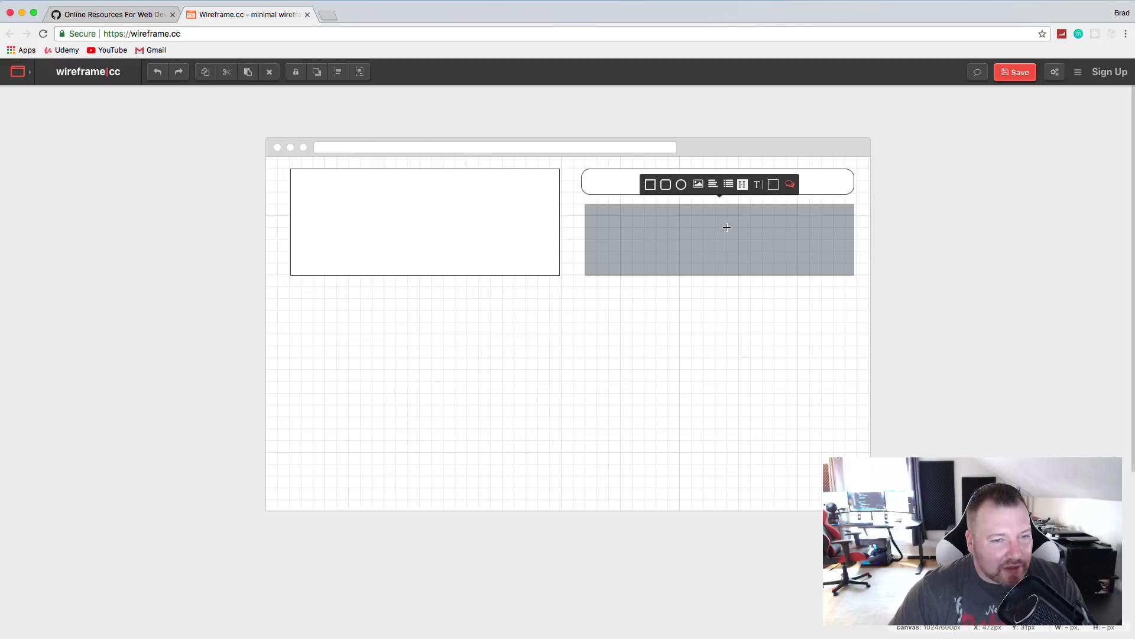
click(665, 185)
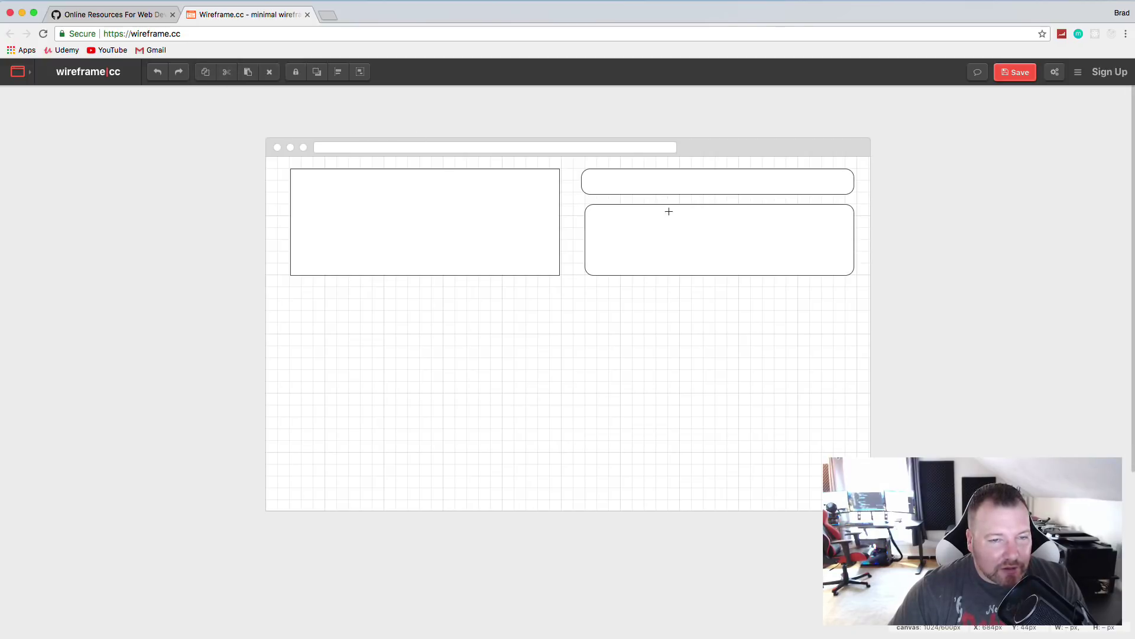
drag(299, 283, 821, 366)
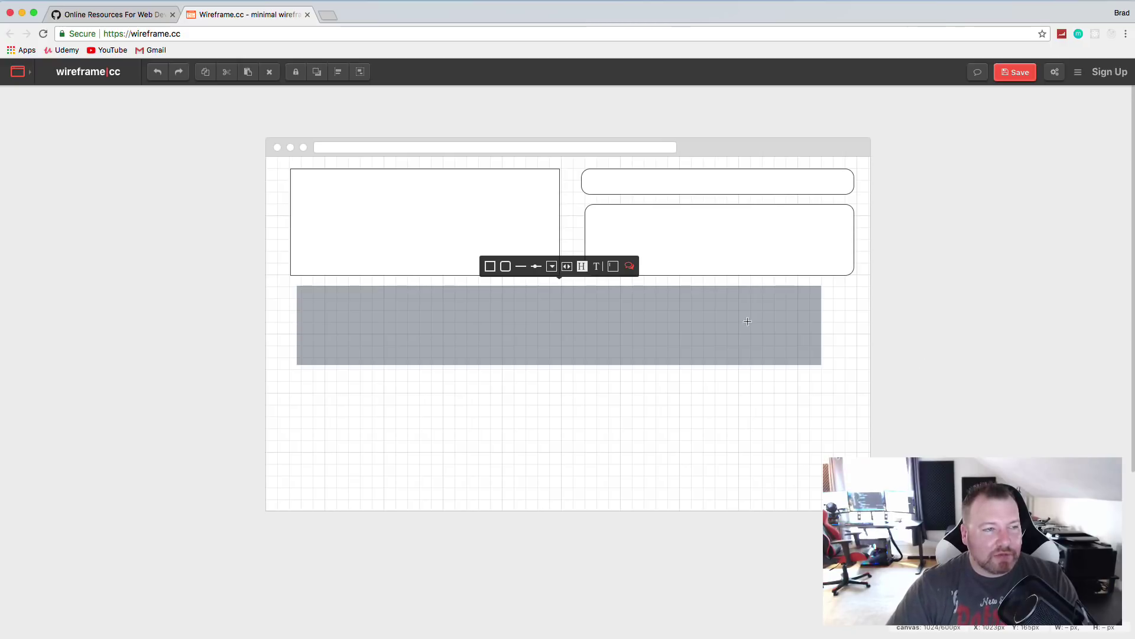
click(307, 15)
Open the KeyCDN Website Speed Test link from the gist in a new tab
click(219, 200)
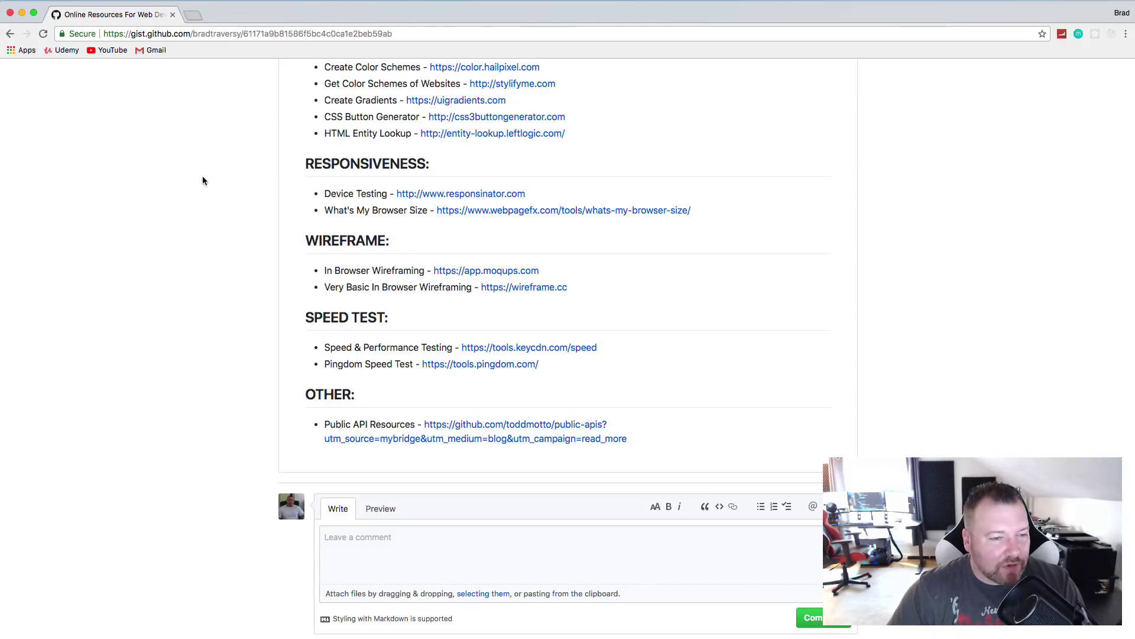
right_click(575, 347)
click(621, 353)
click(232, 17)
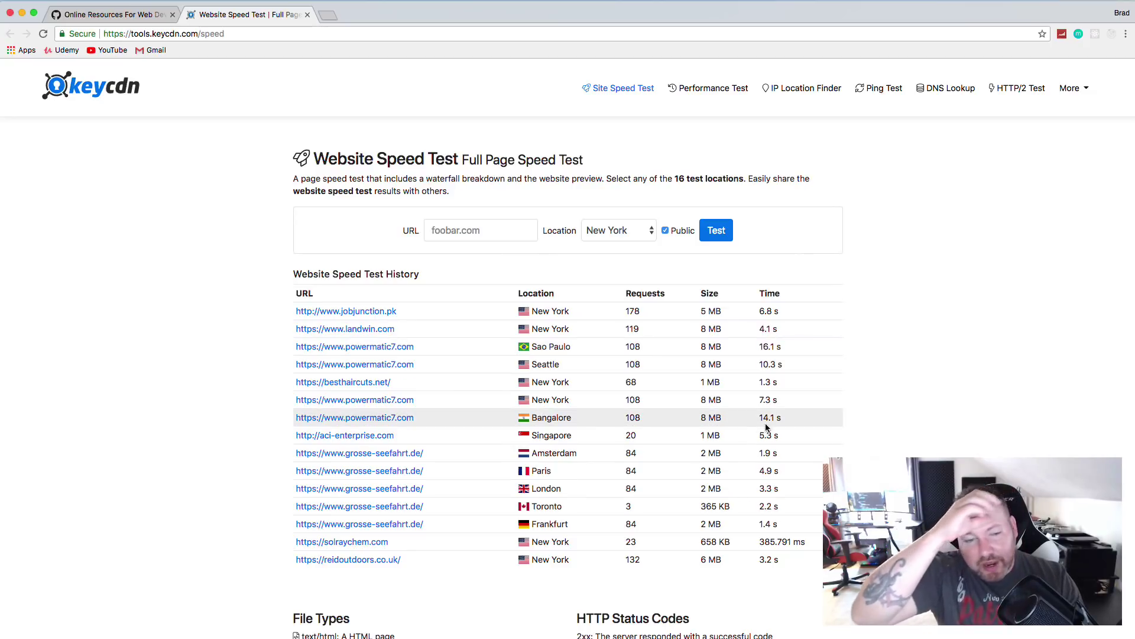
click(478, 231)
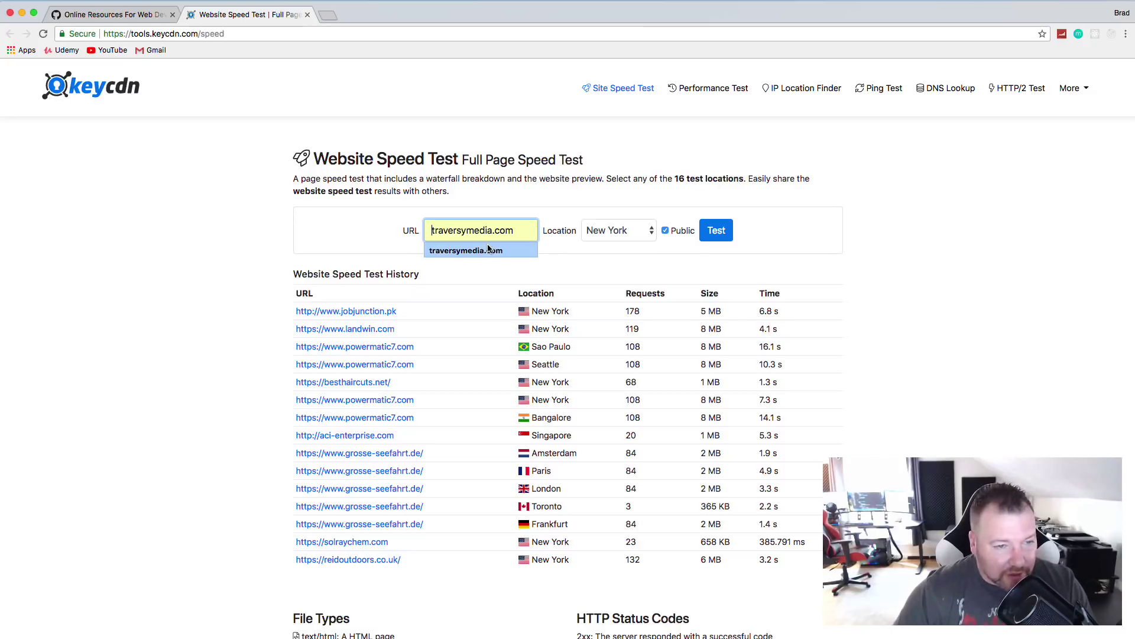
click(488, 251)
click(730, 230)
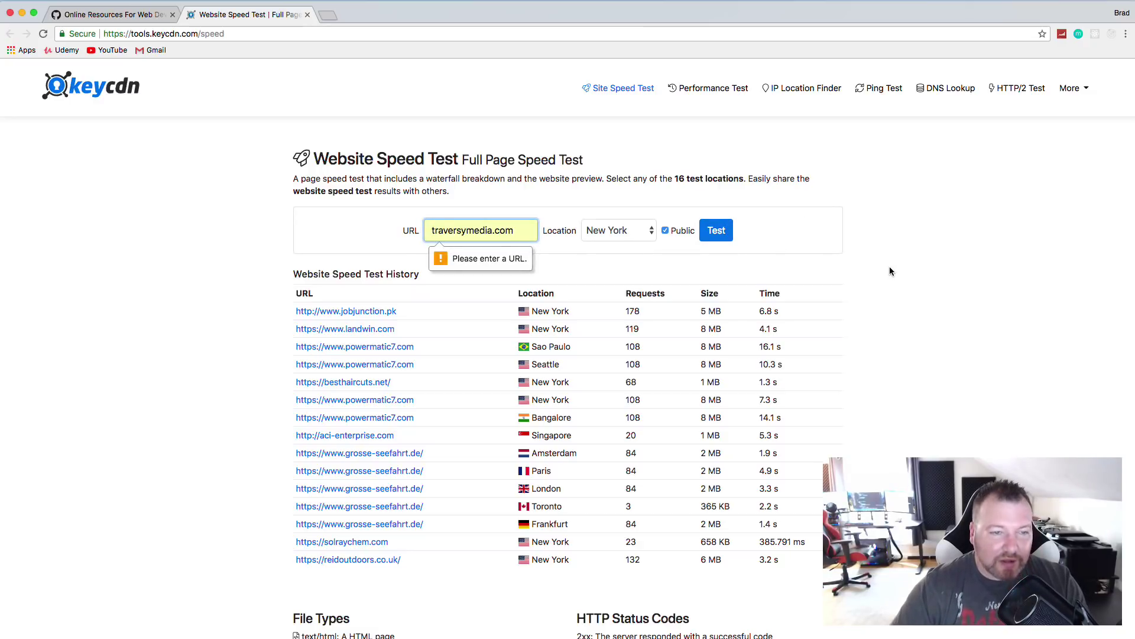
click(435, 230)
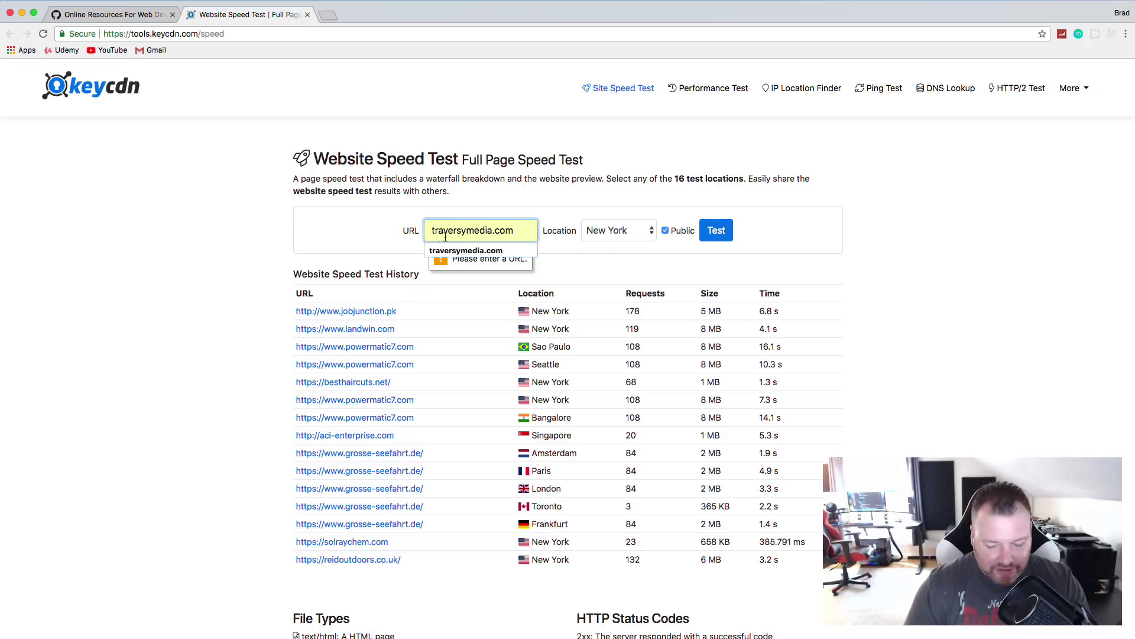
text(http://)
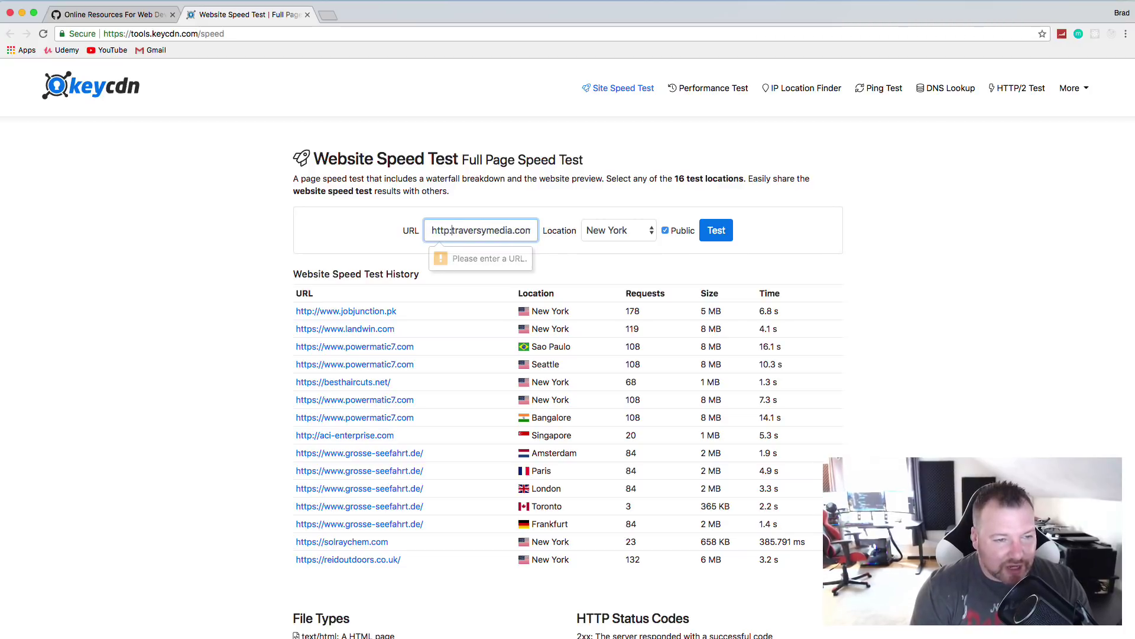
click(731, 231)
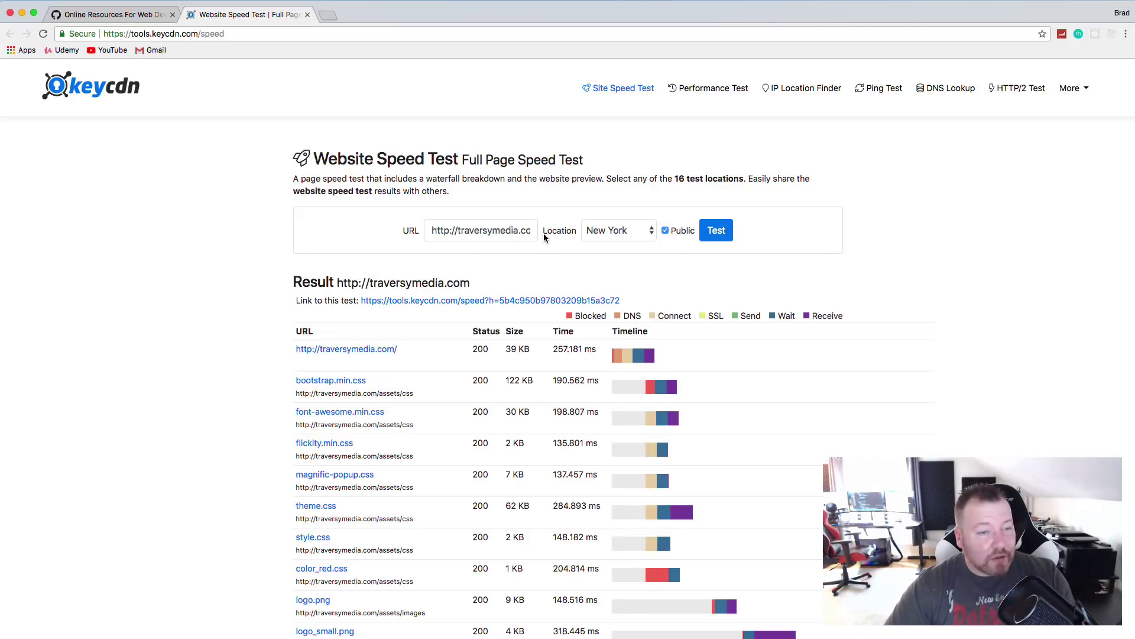
Review the New York results' file sizes, load times and waterfall, then return to the gist
scroll(548, 249, down, 5)
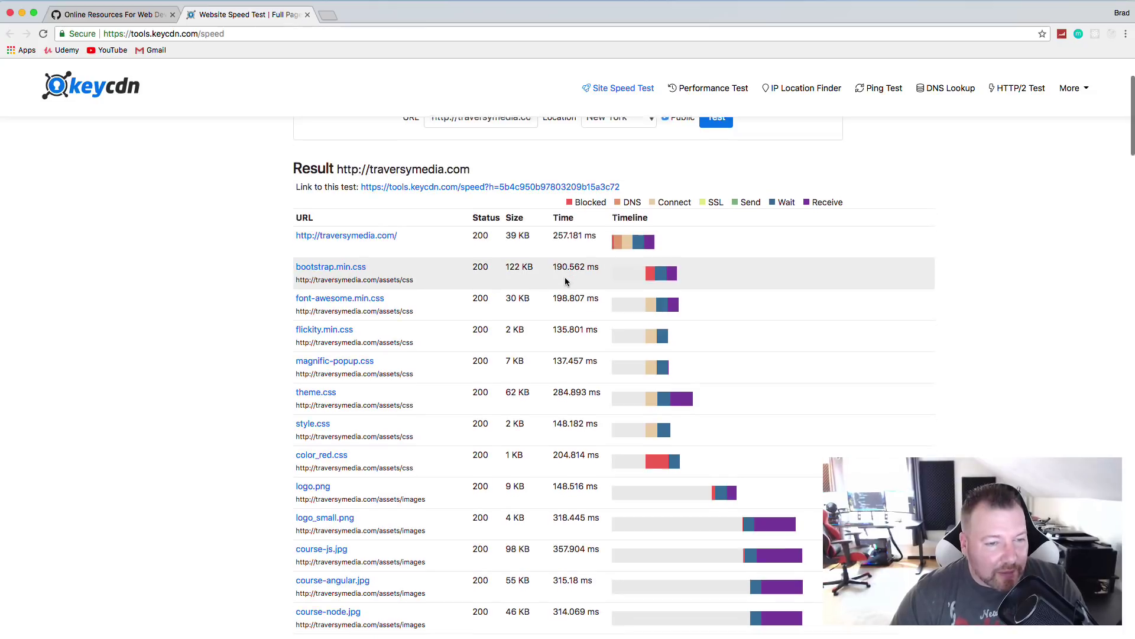
scroll(574, 254, down, 2)
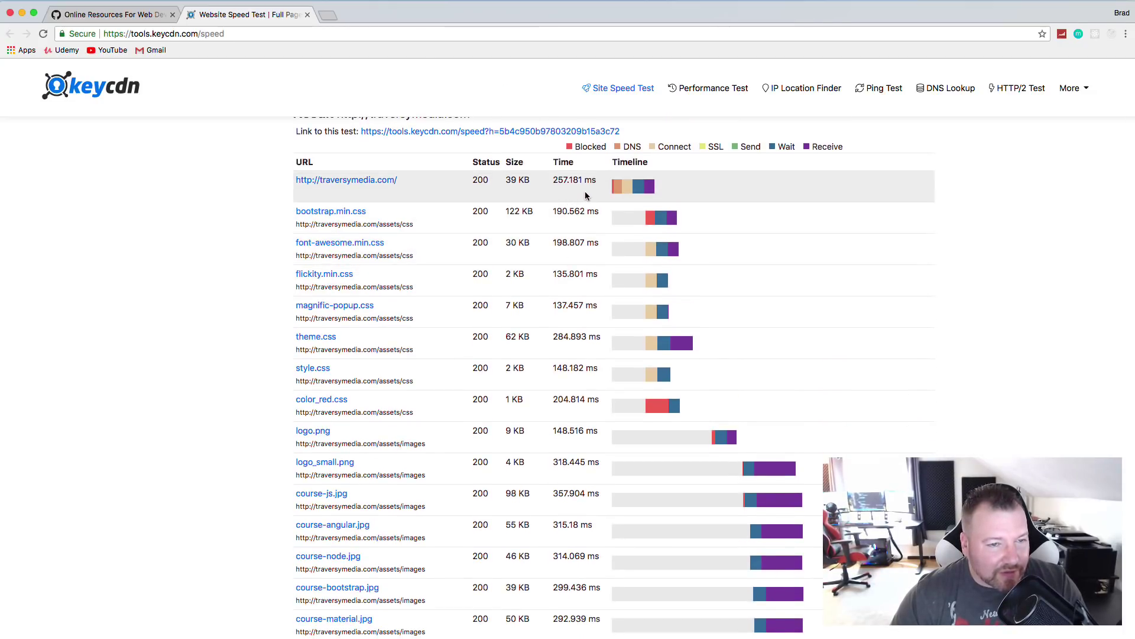
scroll(592, 190, down, 5)
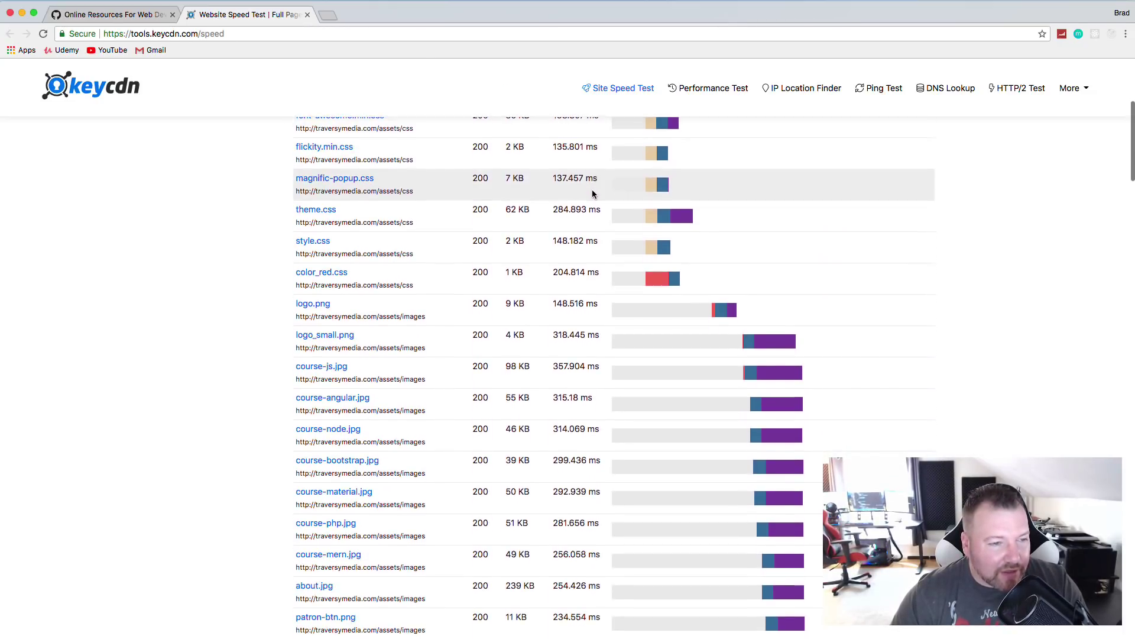
scroll(593, 191, down, 4)
scroll(592, 190, up, 15)
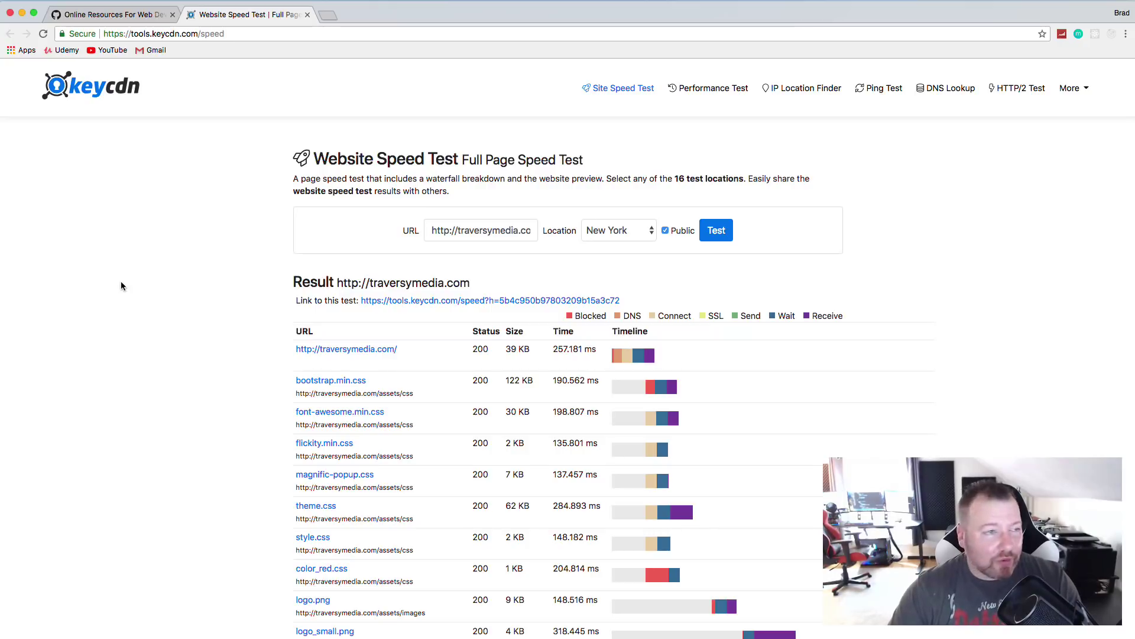
click(123, 19)
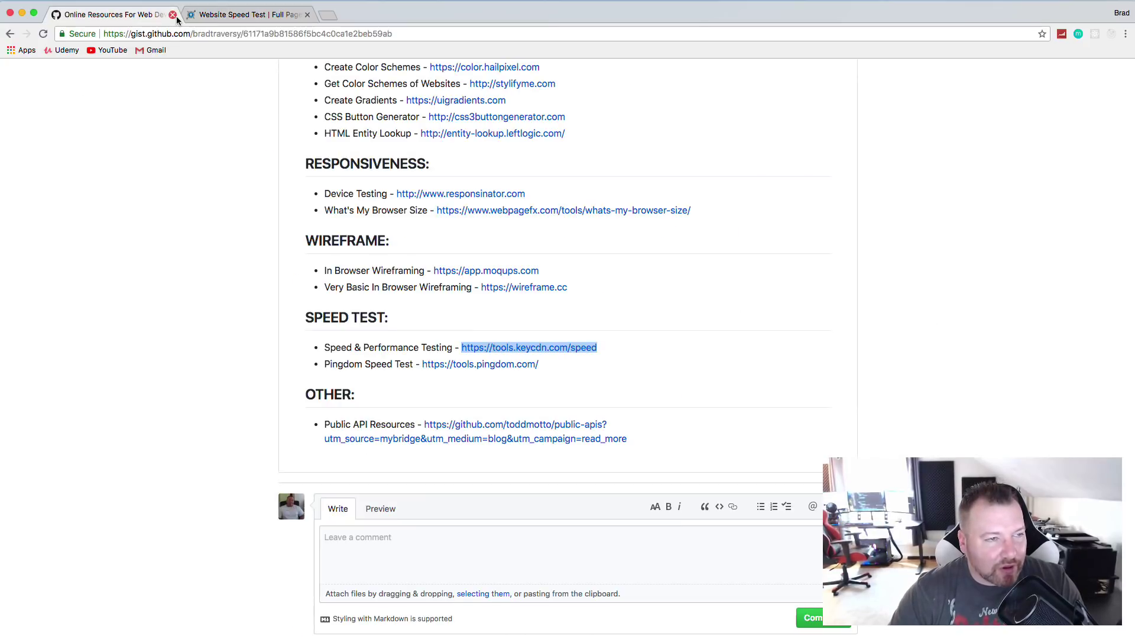
Close the KeyCDN results tab and open the gist's Pingdom speed test link in a new tab
click(283, 16)
click(307, 15)
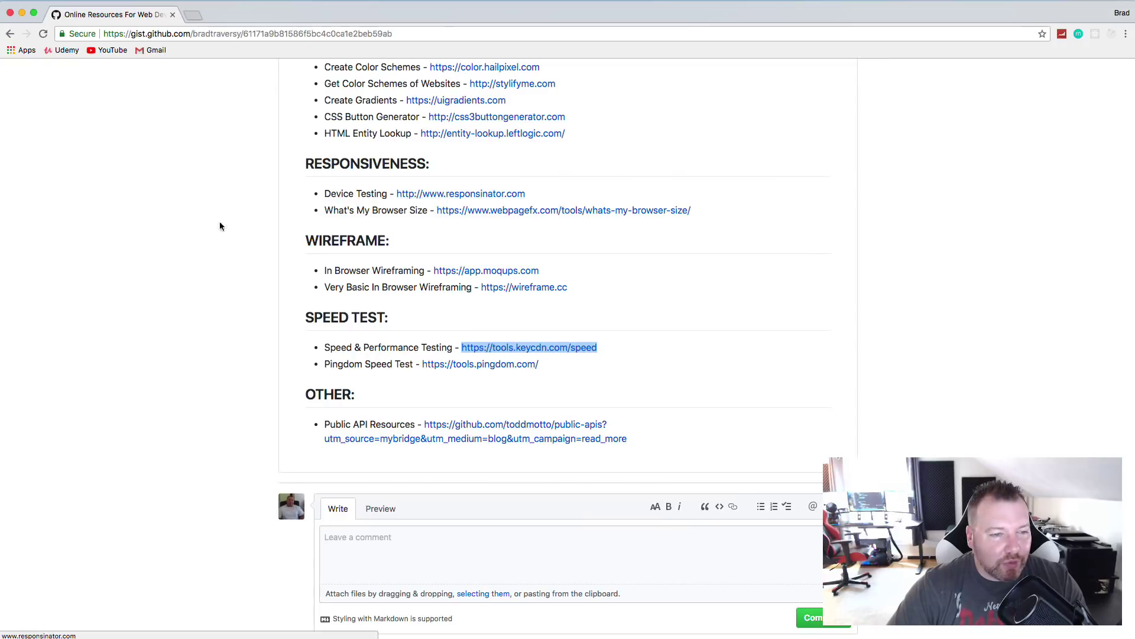
right_click(434, 368)
click(467, 372)
Glance over the Pingdom Website Speed Test page, then close its tab
click(213, 15)
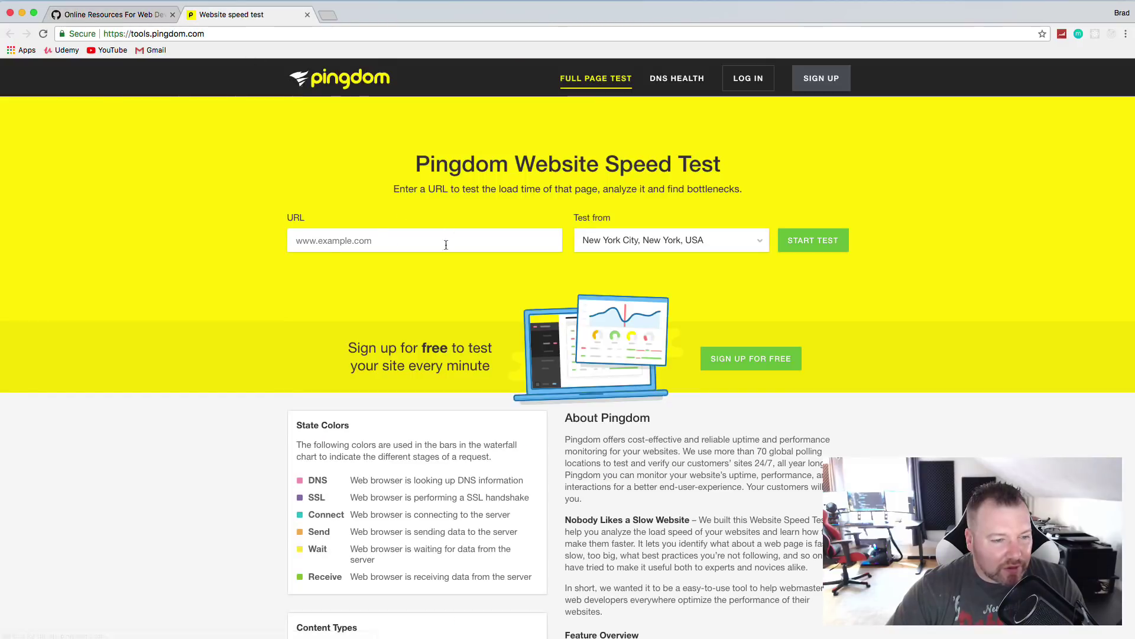
scroll(624, 221, down, 1)
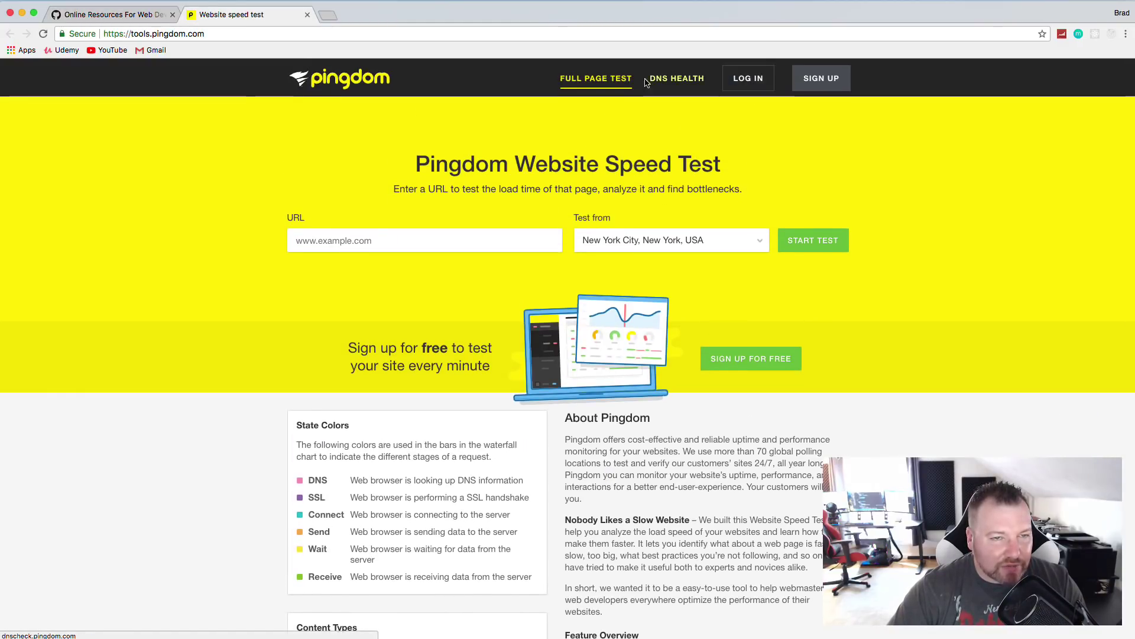
click(307, 14)
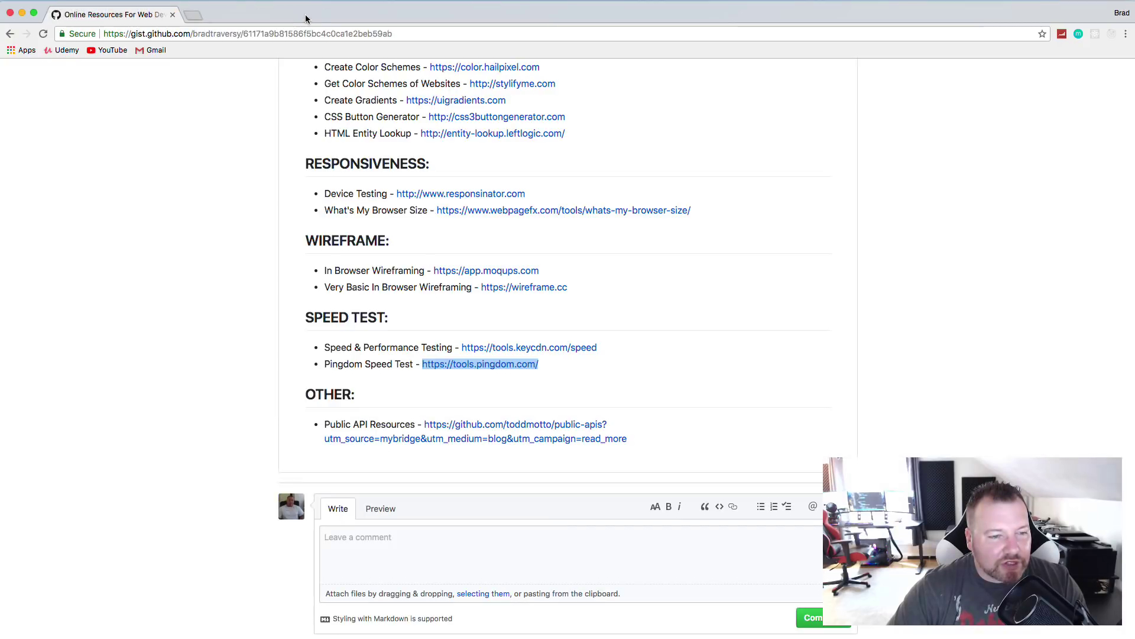
Open the Public API Resources link to the toddmotto/public-apis GitHub repository
click(161, 237)
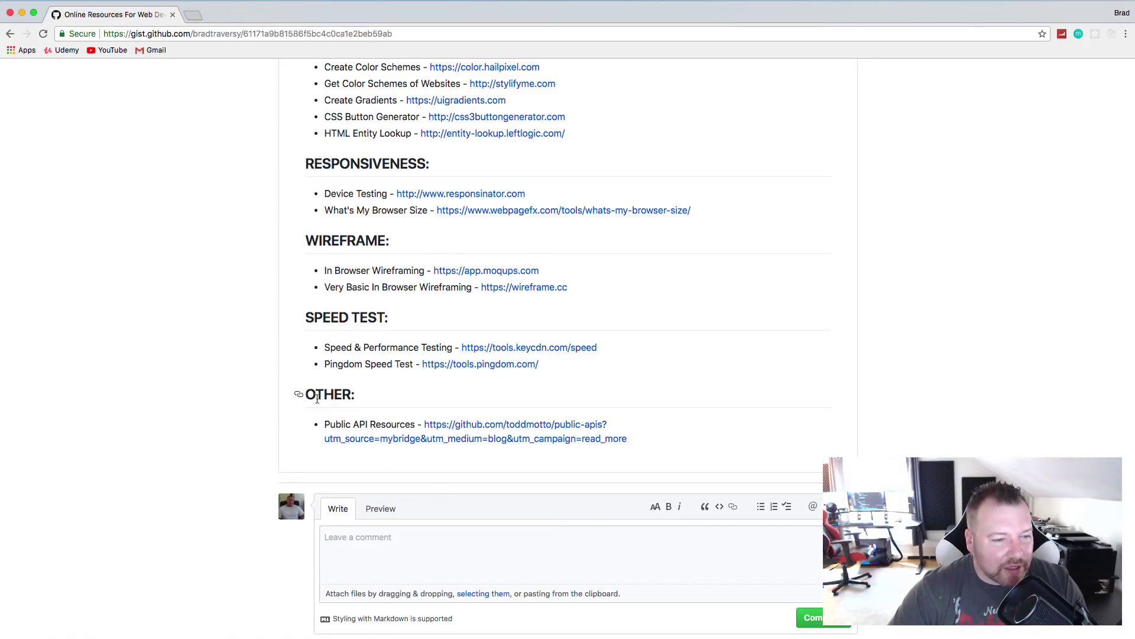
click(434, 427)
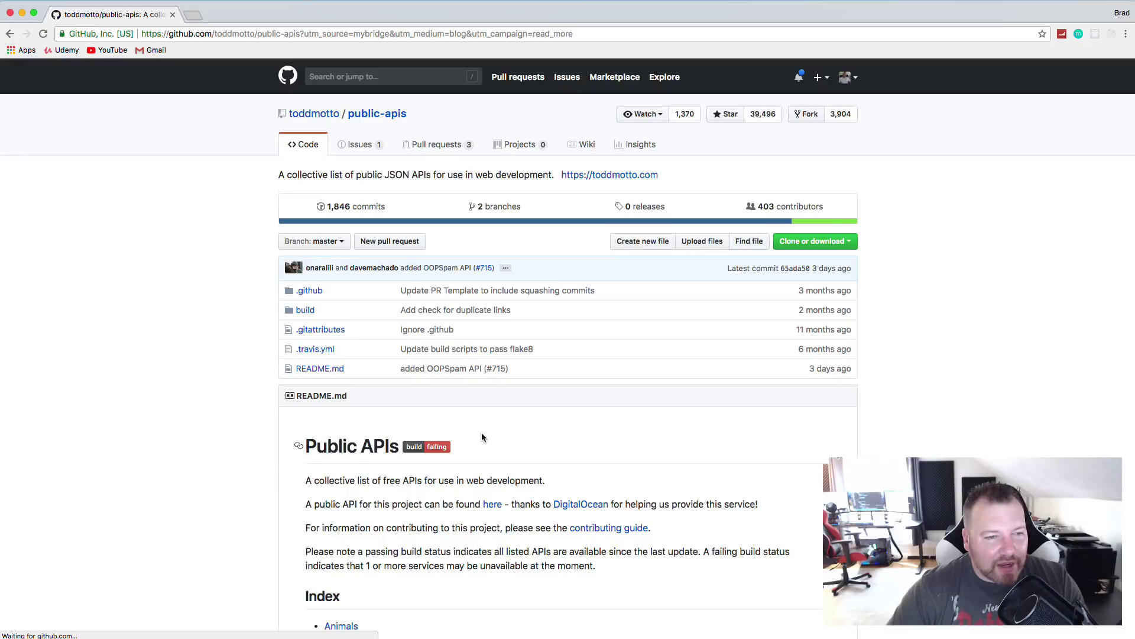
scroll(484, 428, down, 12)
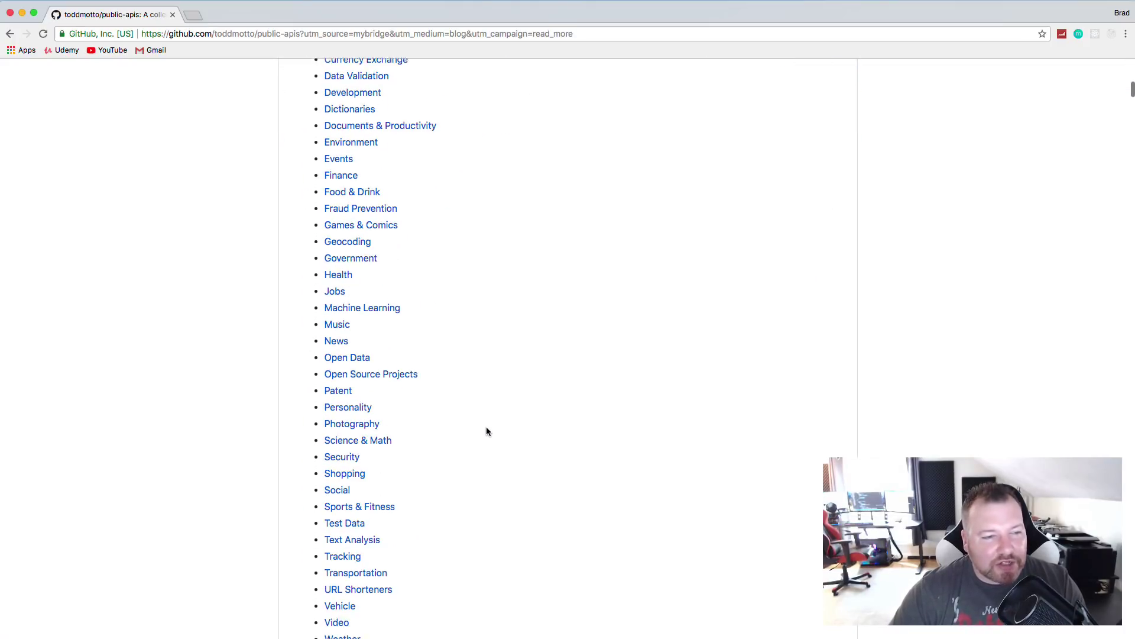
scroll(487, 435, up, 6)
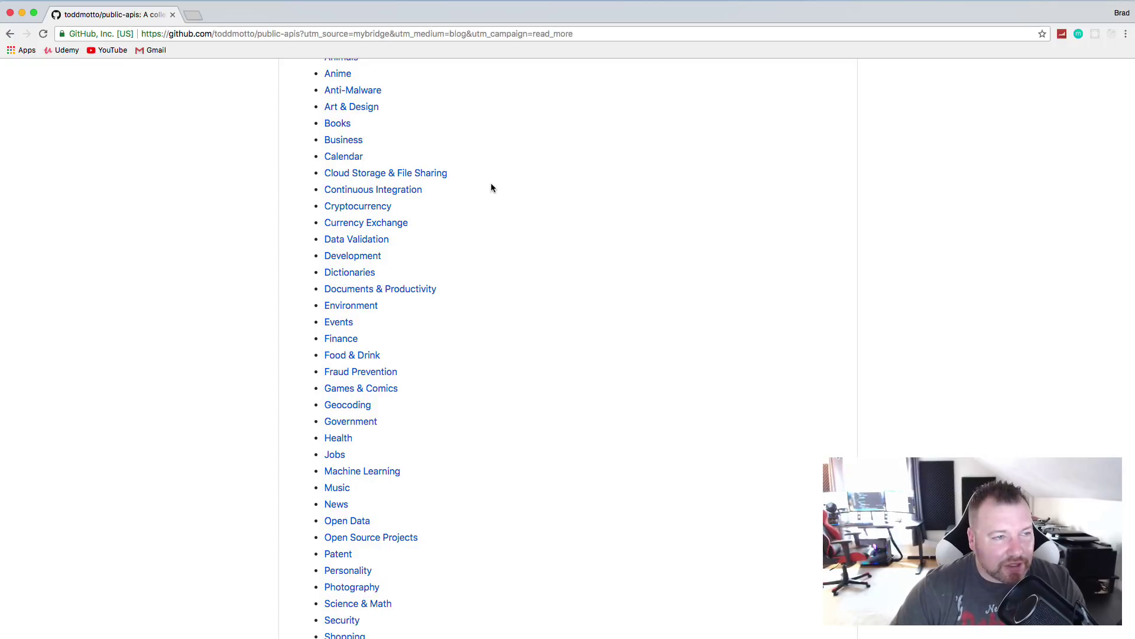
scroll(491, 185, down, 10)
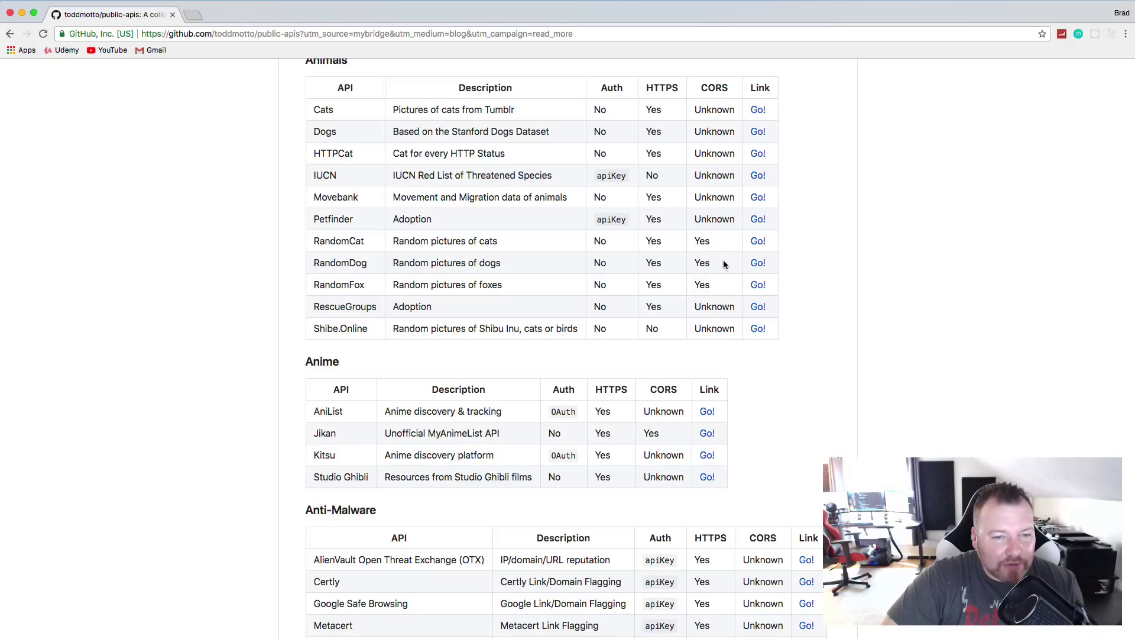
Scroll through the README's Index and category tables such as Anime, Books and Cryptocurrency
scroll(750, 230, down, 3)
scroll(751, 231, down, 5)
scroll(799, 236, down, 2)
scroll(789, 257, down, 6)
scroll(789, 257, up, 4)
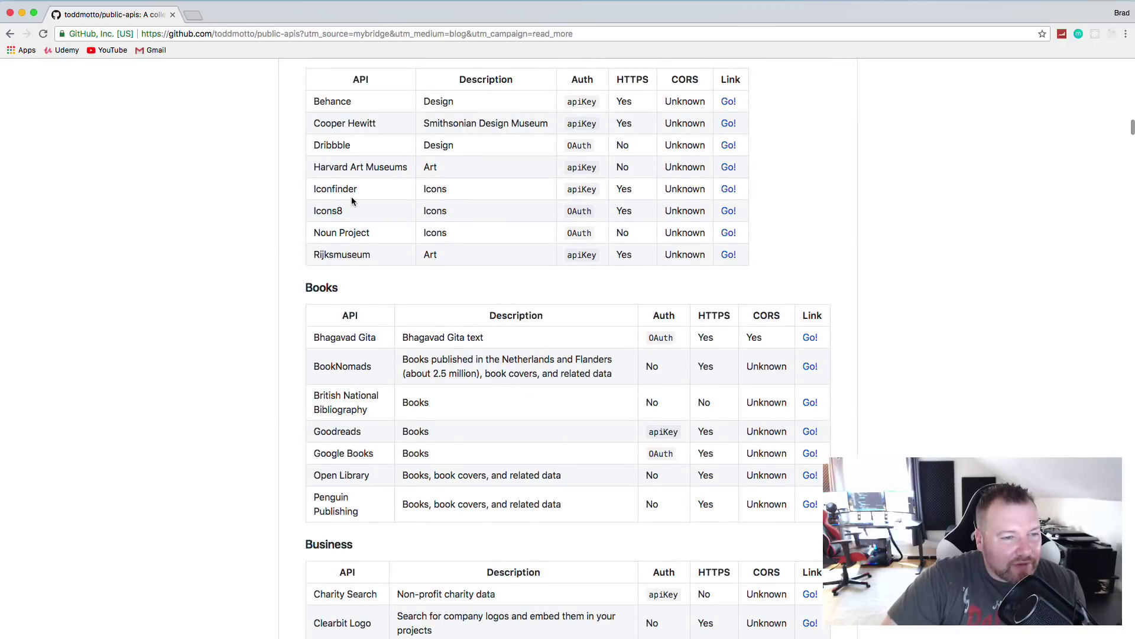
scroll(386, 195, down, 5)
scroll(387, 200, down, 10)
scroll(388, 200, down, 11)
scroll(387, 201, down, 4)
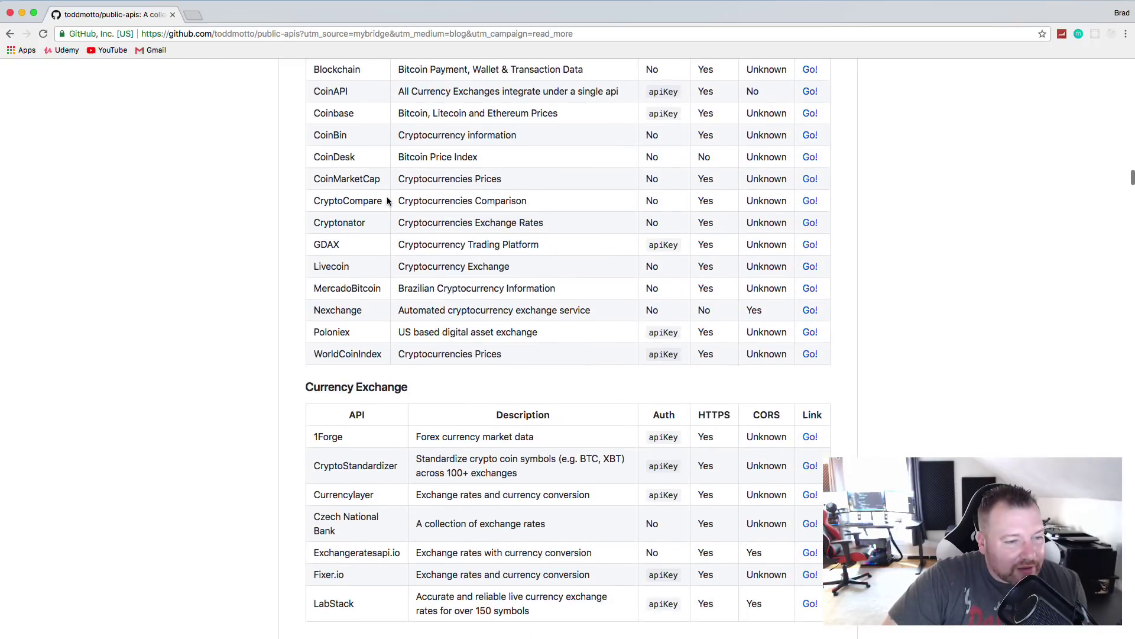
scroll(388, 200, down, 6)
scroll(388, 197, down, 3)
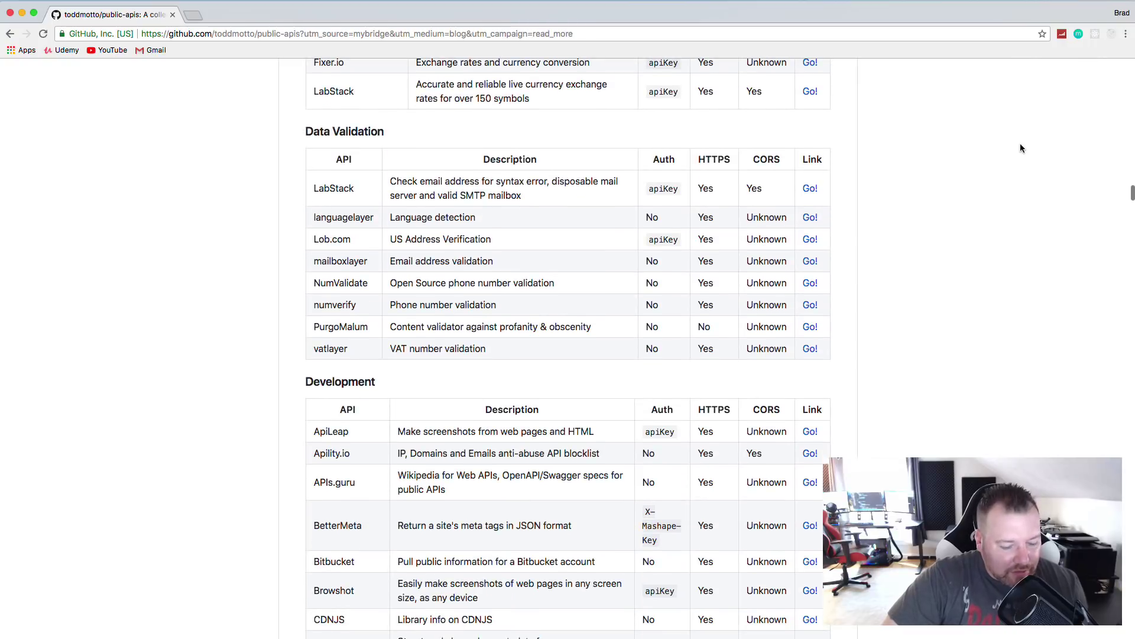
Find 'pixab' on the page, view the Pixabay Developer API page, then go back
key(super+f)
text(pixa)
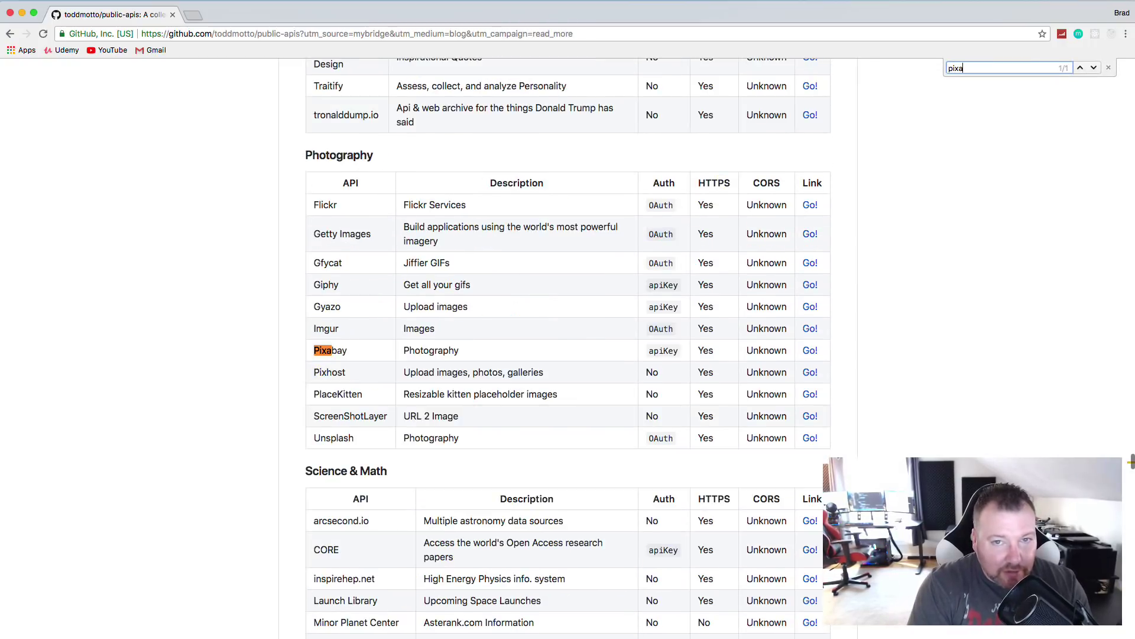
text(b)
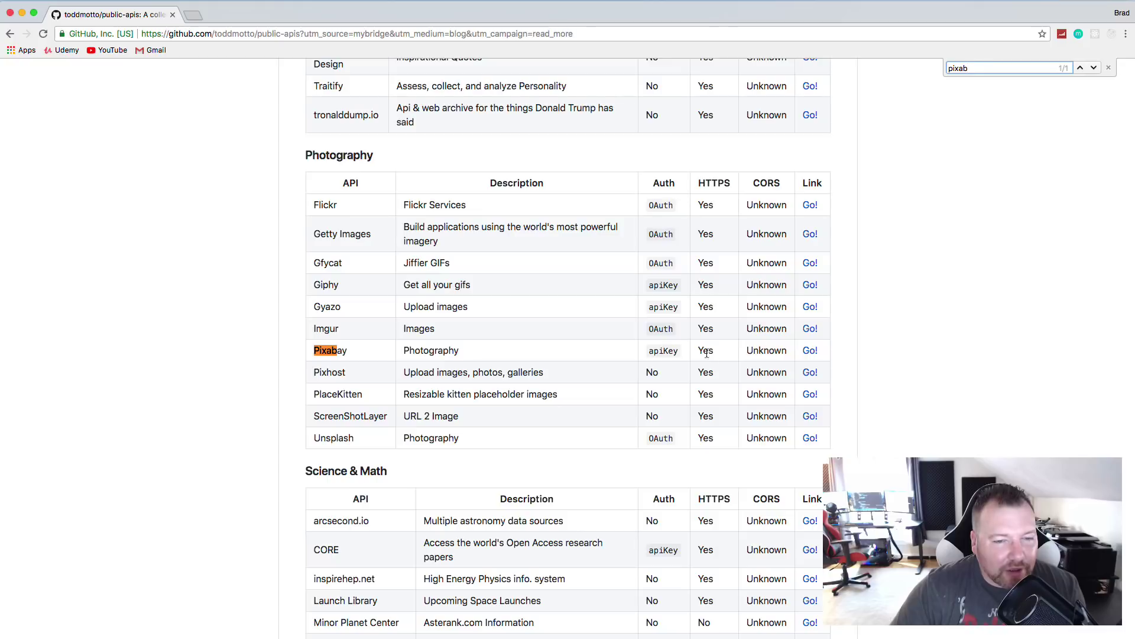
click(807, 351)
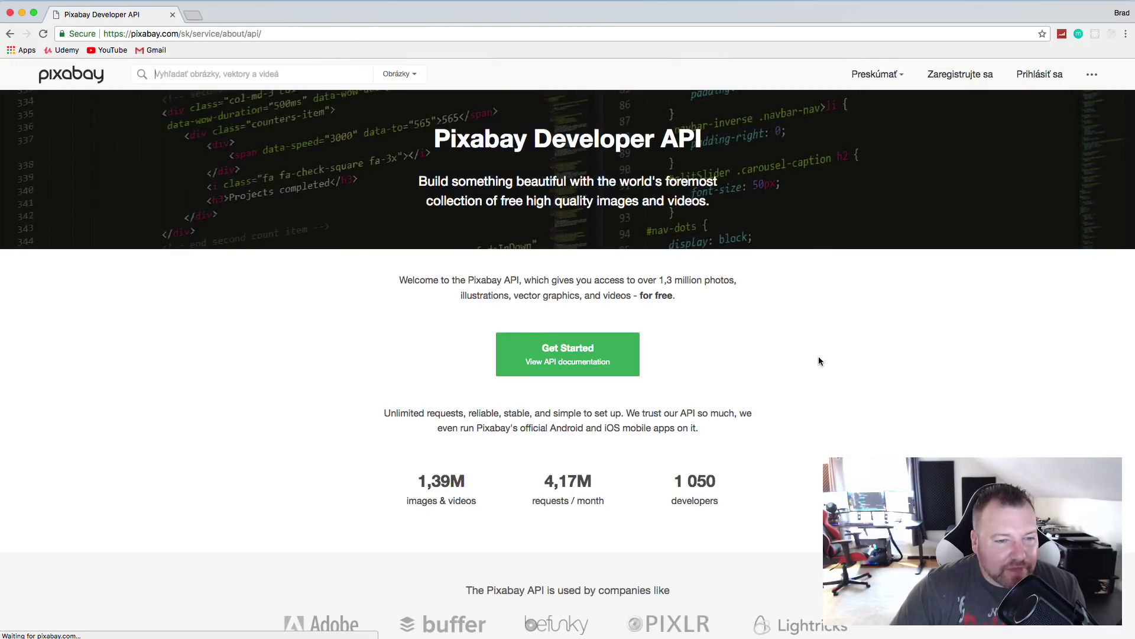
scroll(654, 243, down, 3)
scroll(654, 243, up, 3)
click(10, 34)
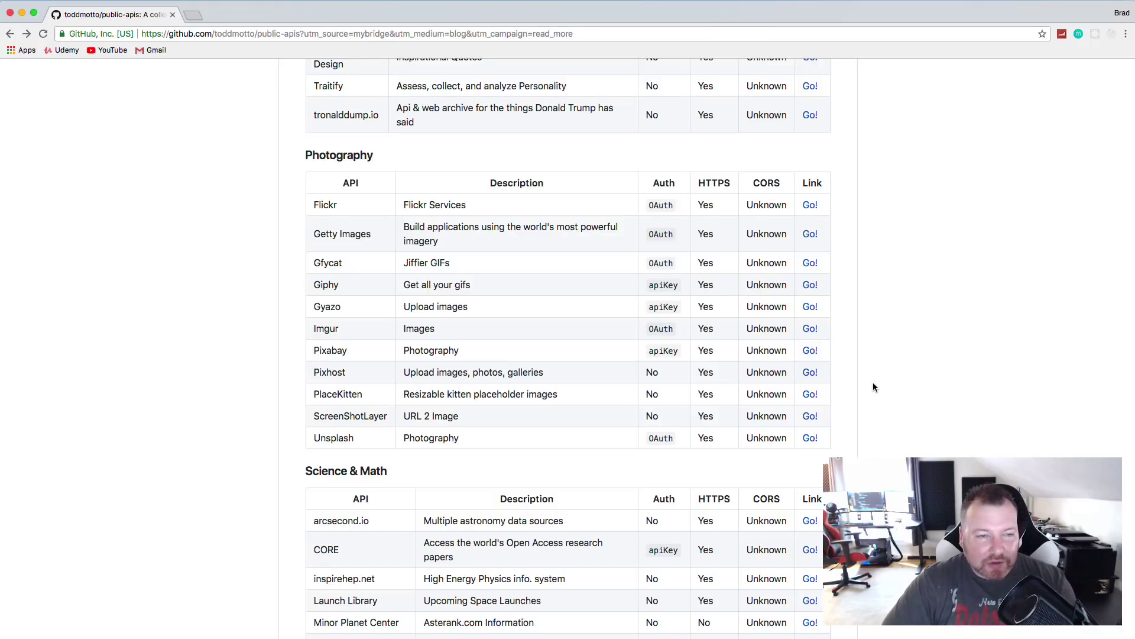
Scroll the public API tables around Photography, Science & Math, Security and Shopping
scroll(873, 382, down, 20)
scroll(891, 364, up, 20)
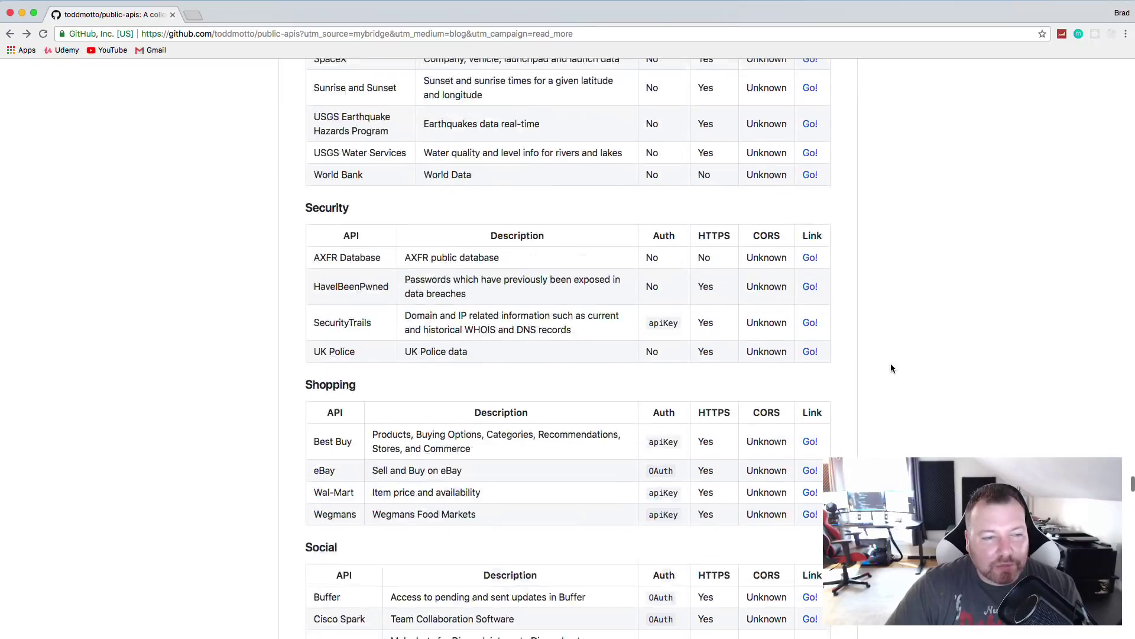
scroll(890, 365, up, 20)
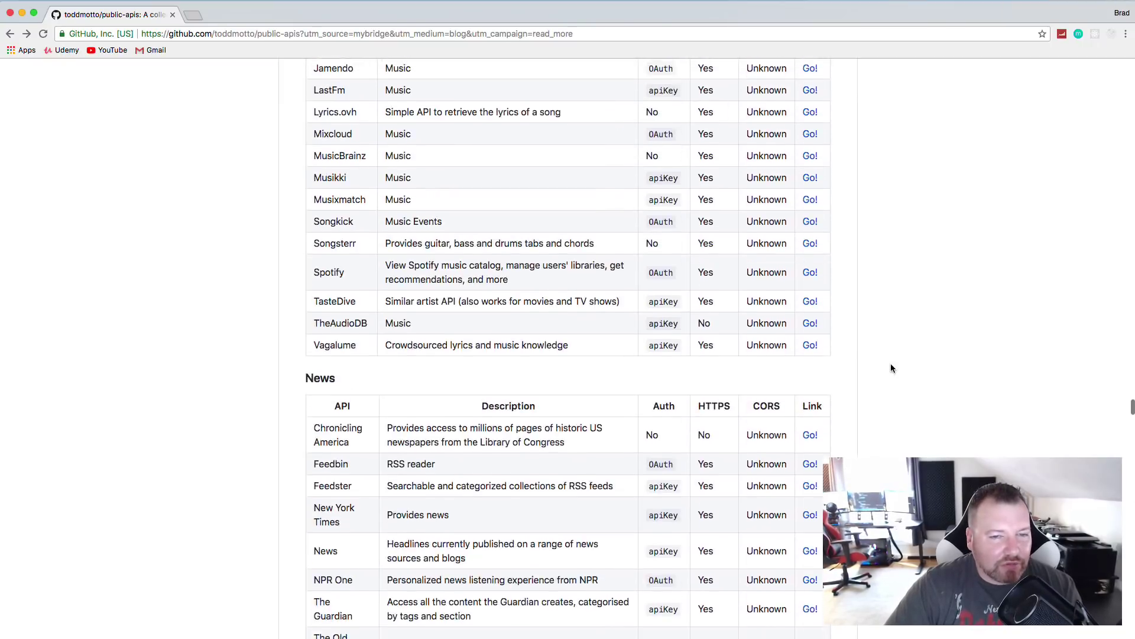
scroll(890, 364, up, 20)
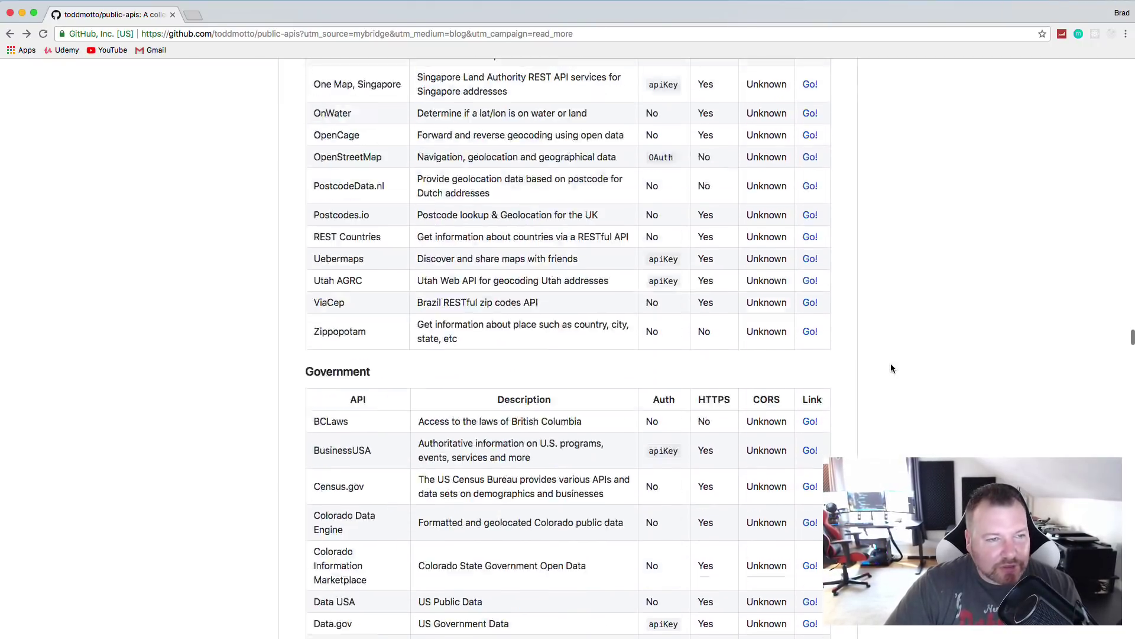
click(9, 34)
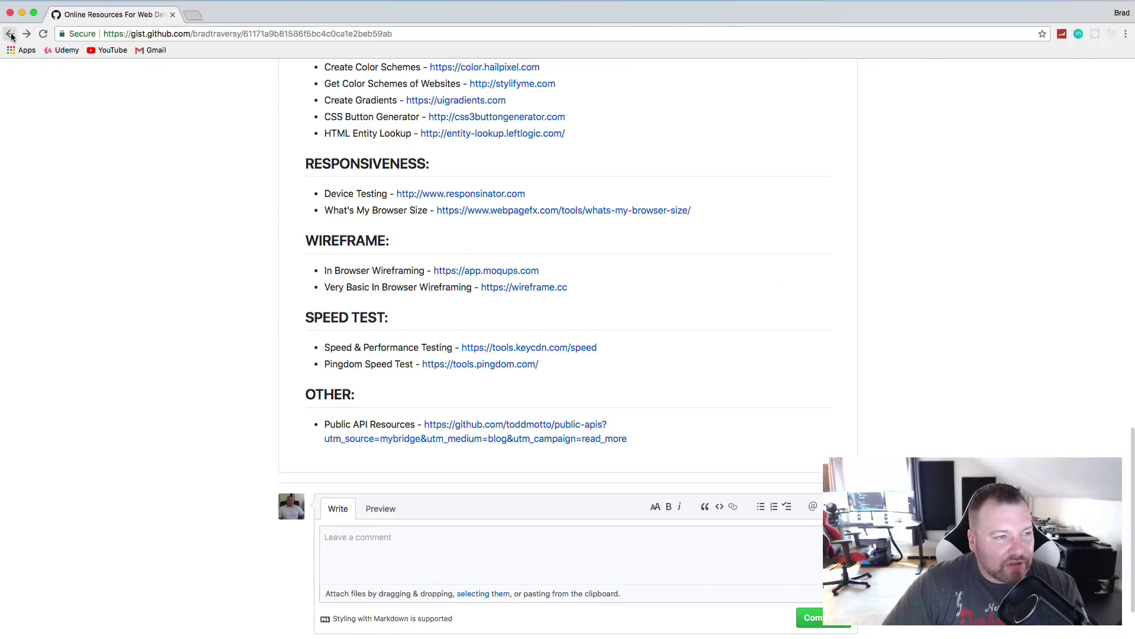
scroll(125, 193, up, 20)
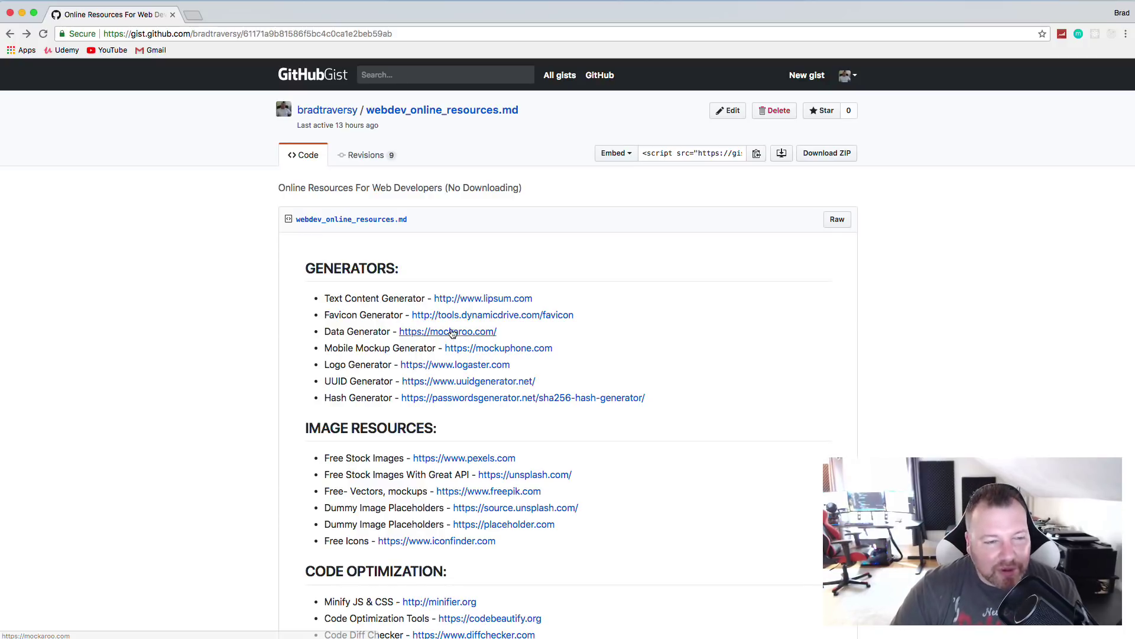
scroll(785, 373, down, 5)
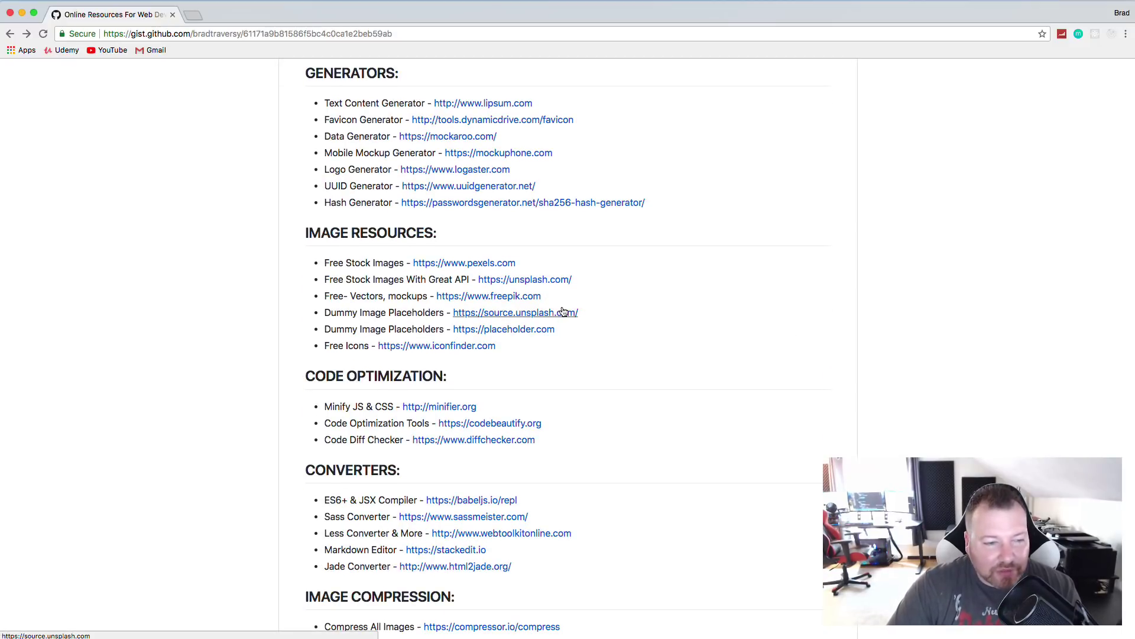
scroll(620, 317, down, 3)
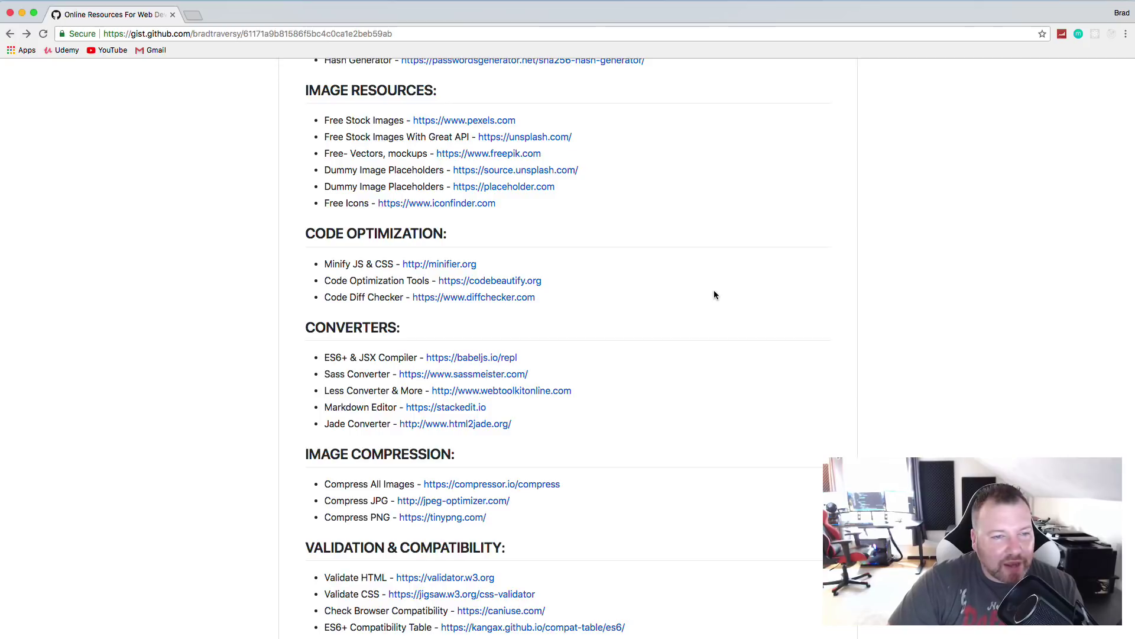
scroll(713, 290, up, 10)
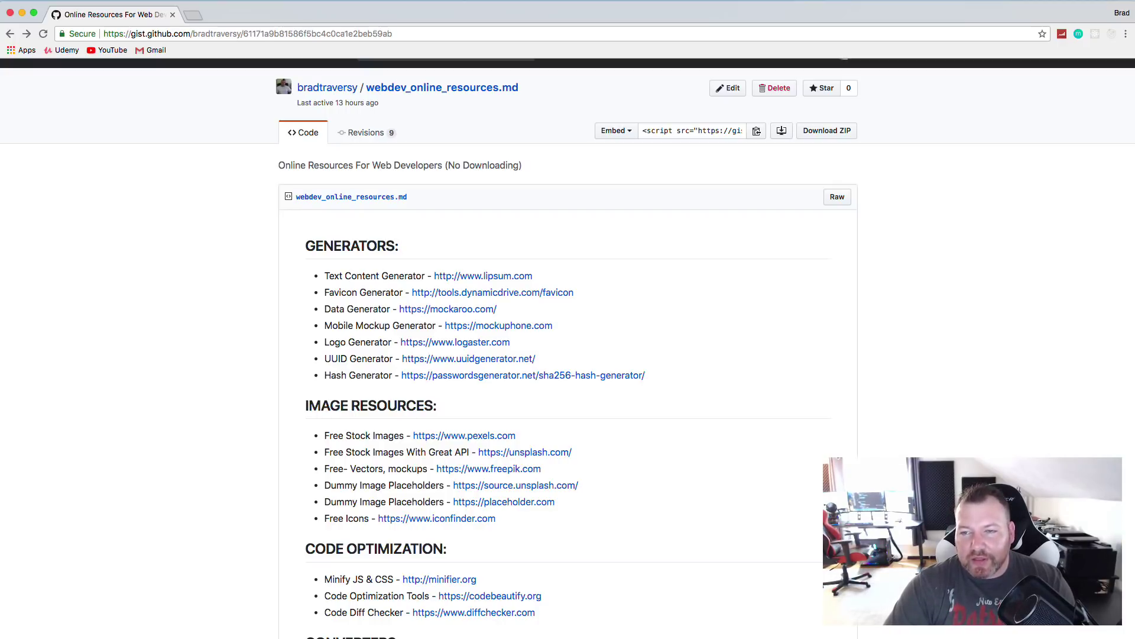
key(super+Tab)
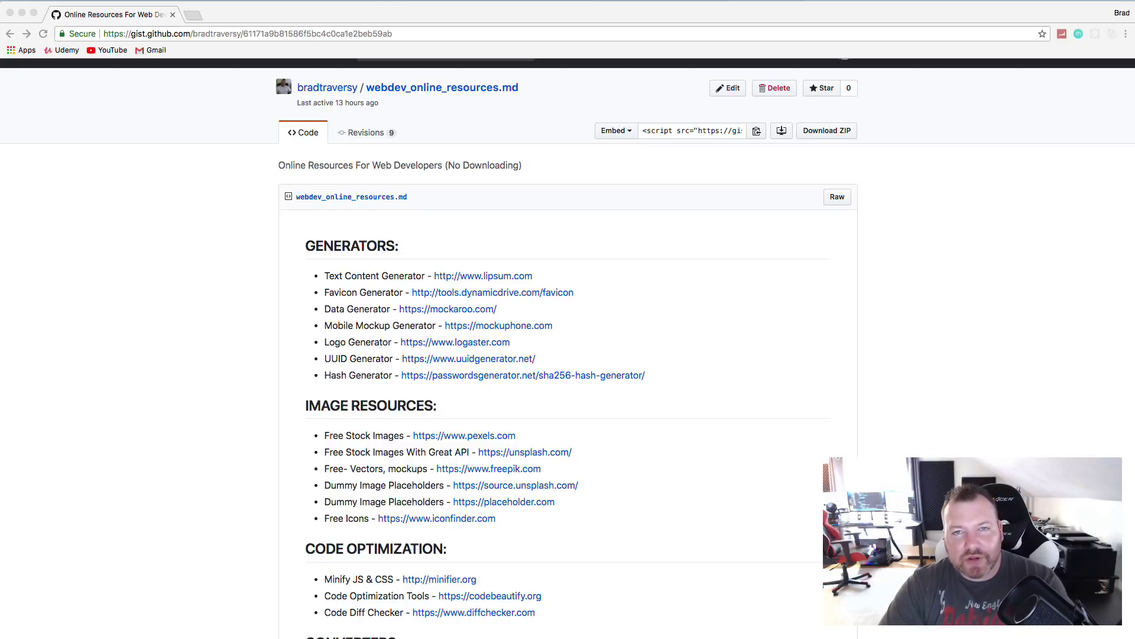